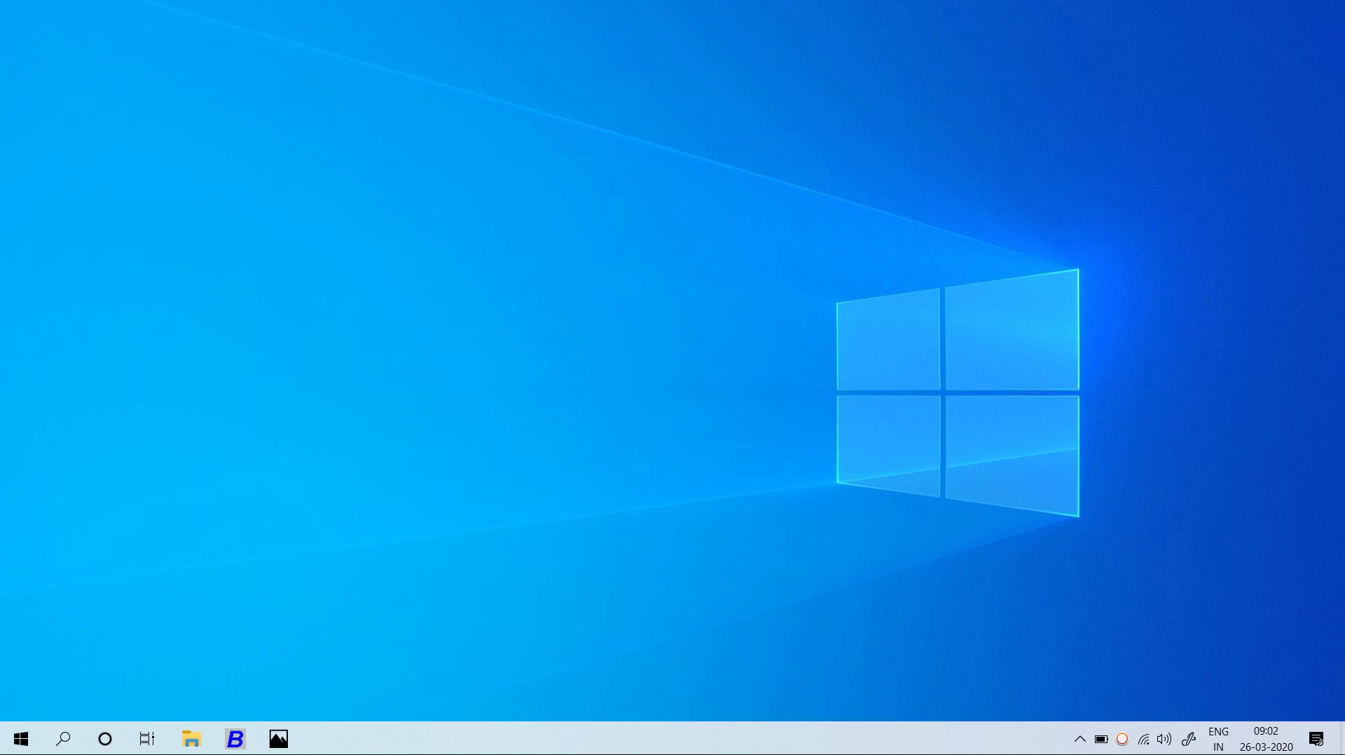
- Switch to Busy and save the new company Gupta Watch Specialist, acknowledging its creation
key(alt+Tab)
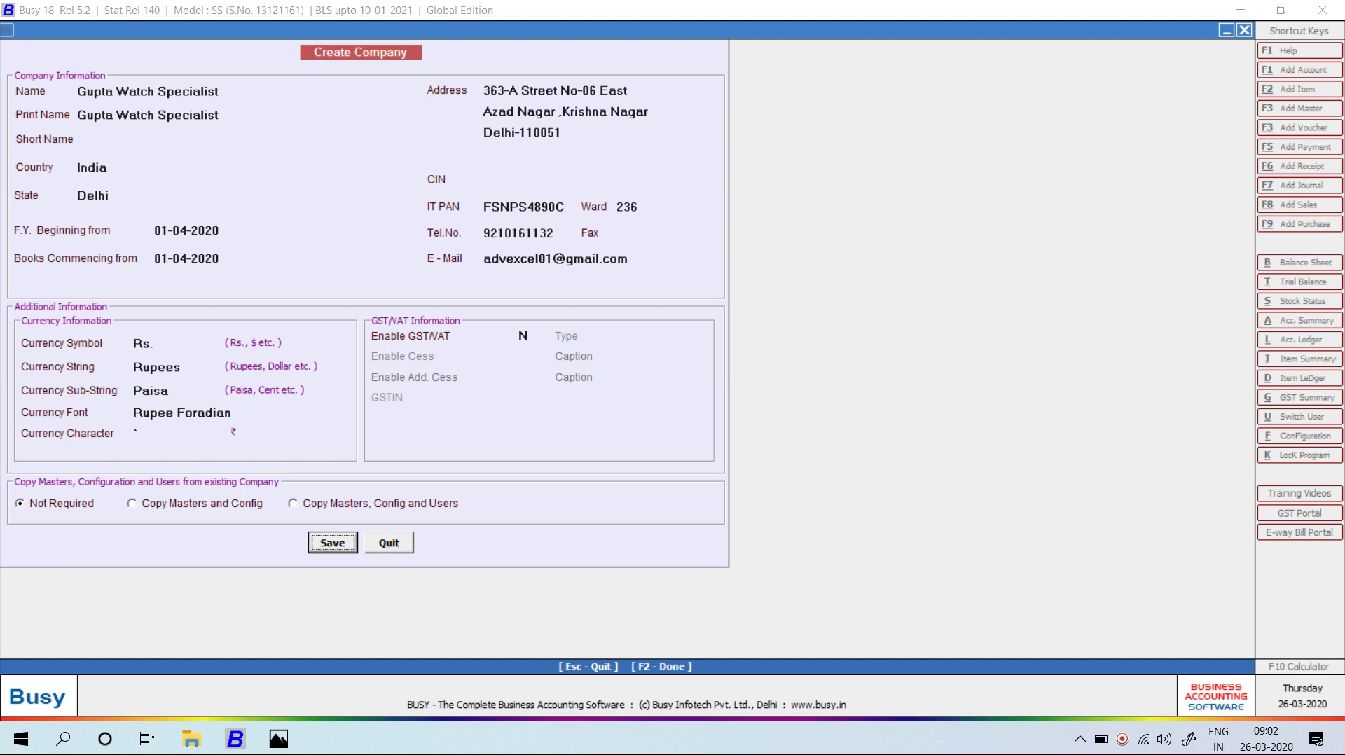
key(Return)
key(Return)
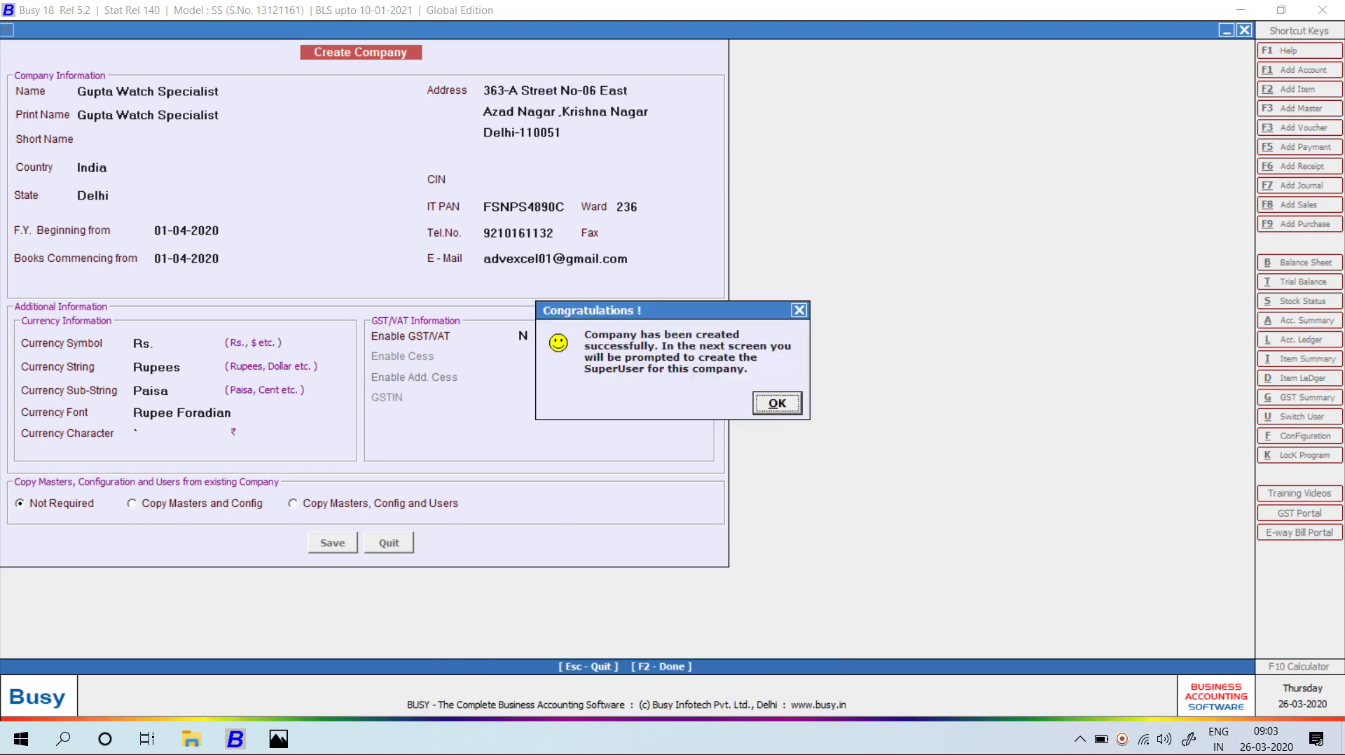
key(Return)
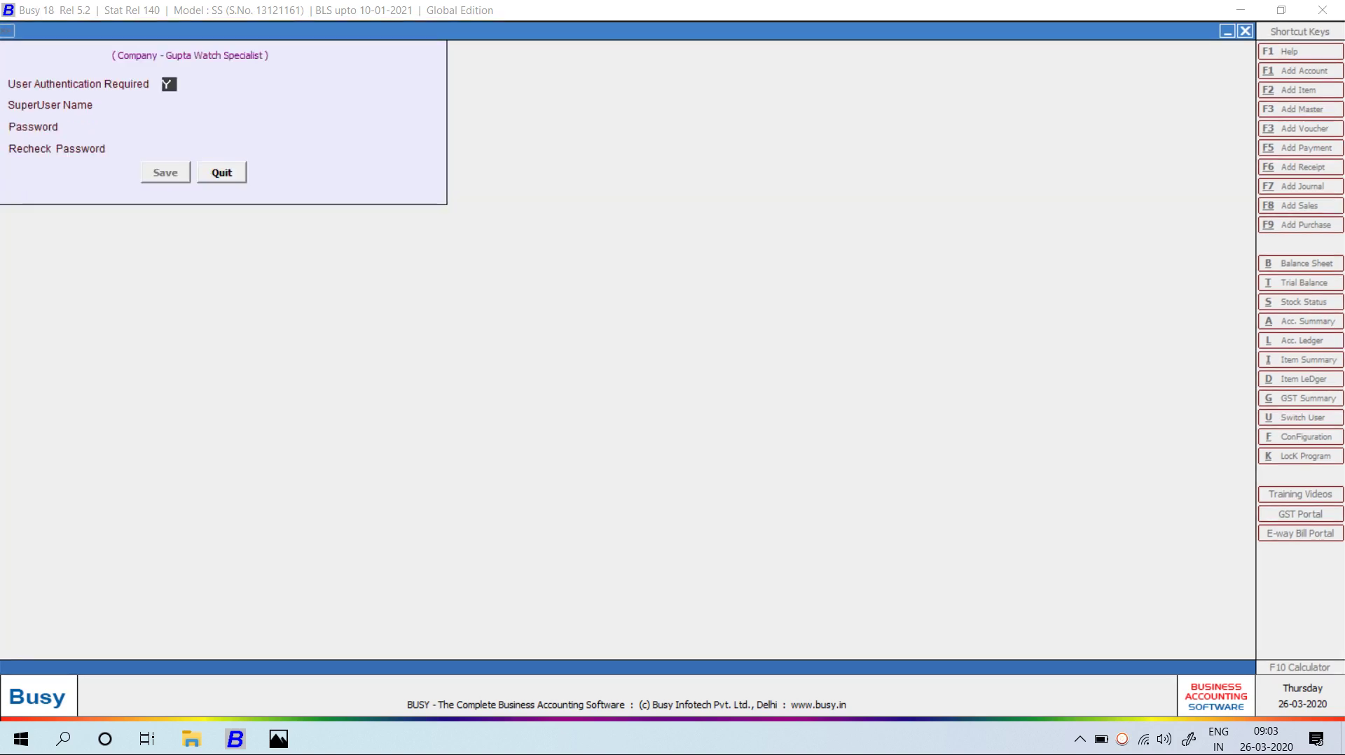
- Set User Authentication Required to N for the company and leave the company creation form
key(n)
key(Return)
key(Return)
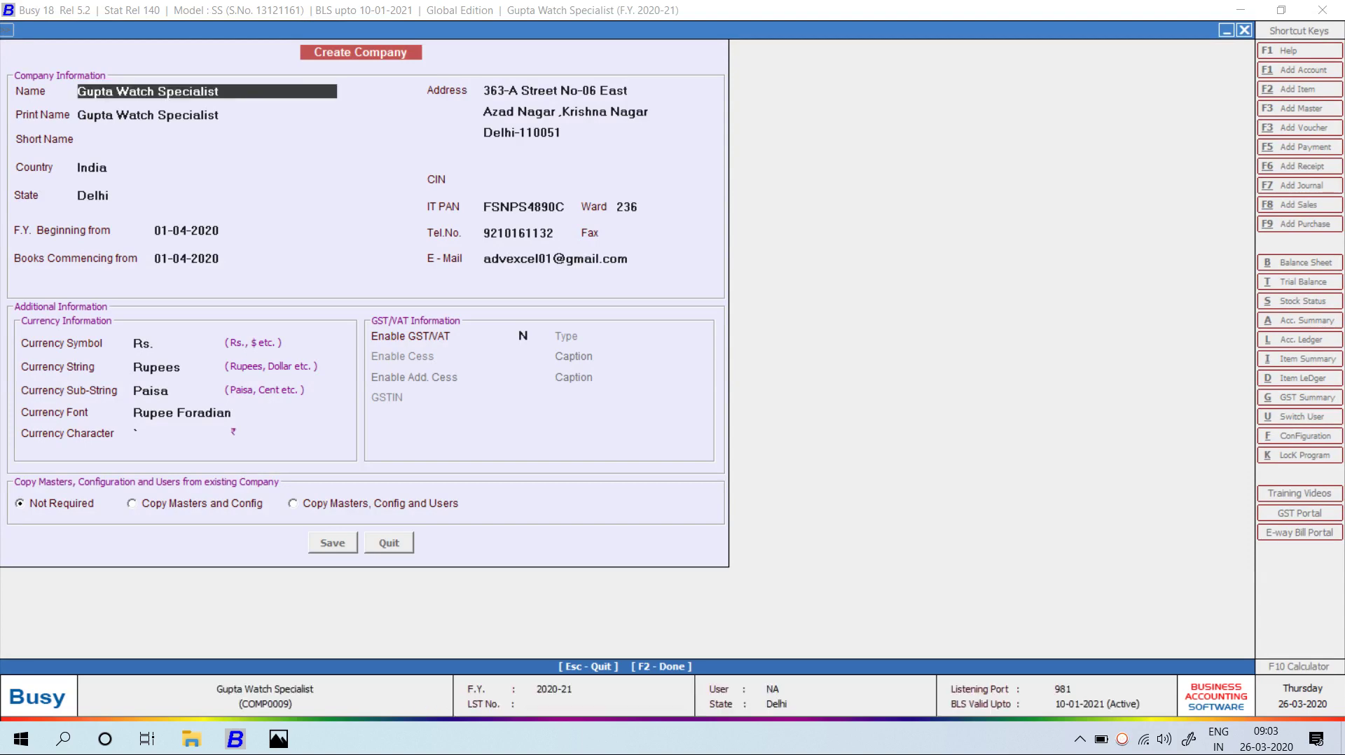
key(Escape)
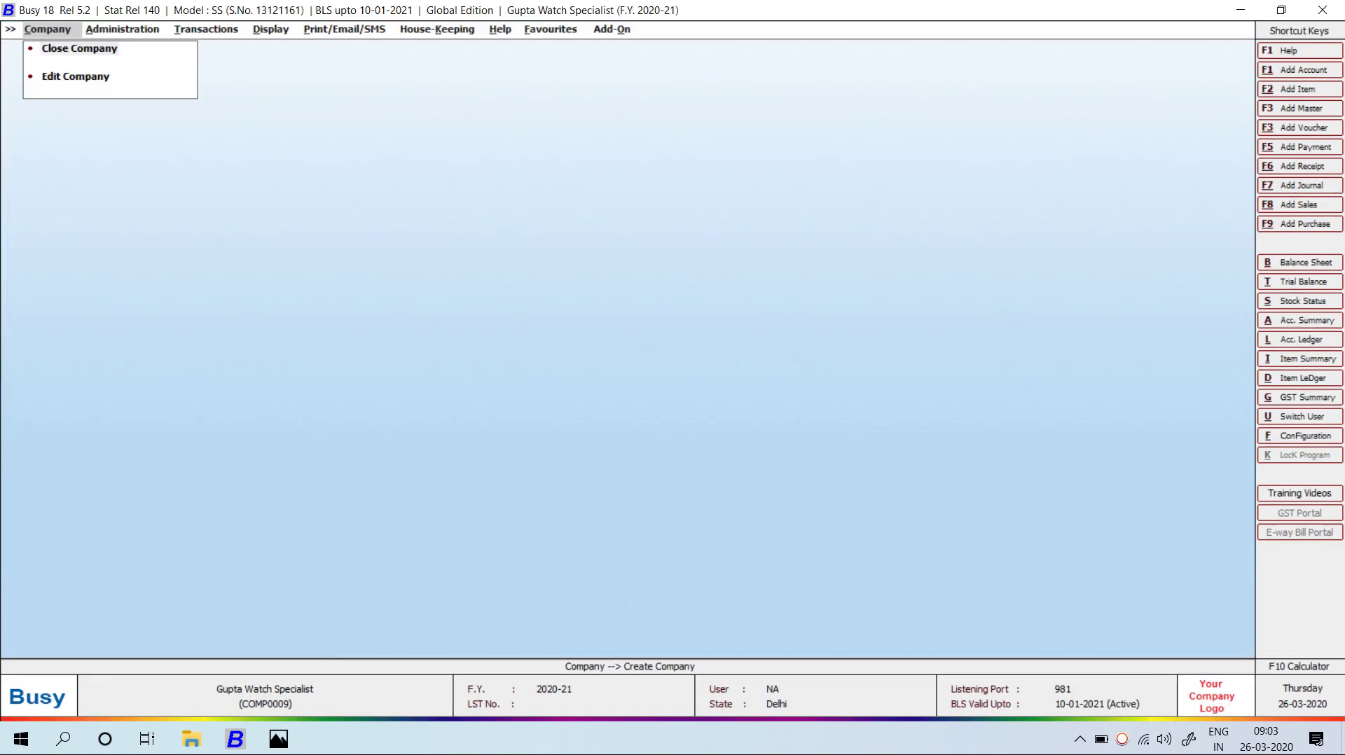
- Open a new purchase voucher for entry
key(alt+t)
key(Down)
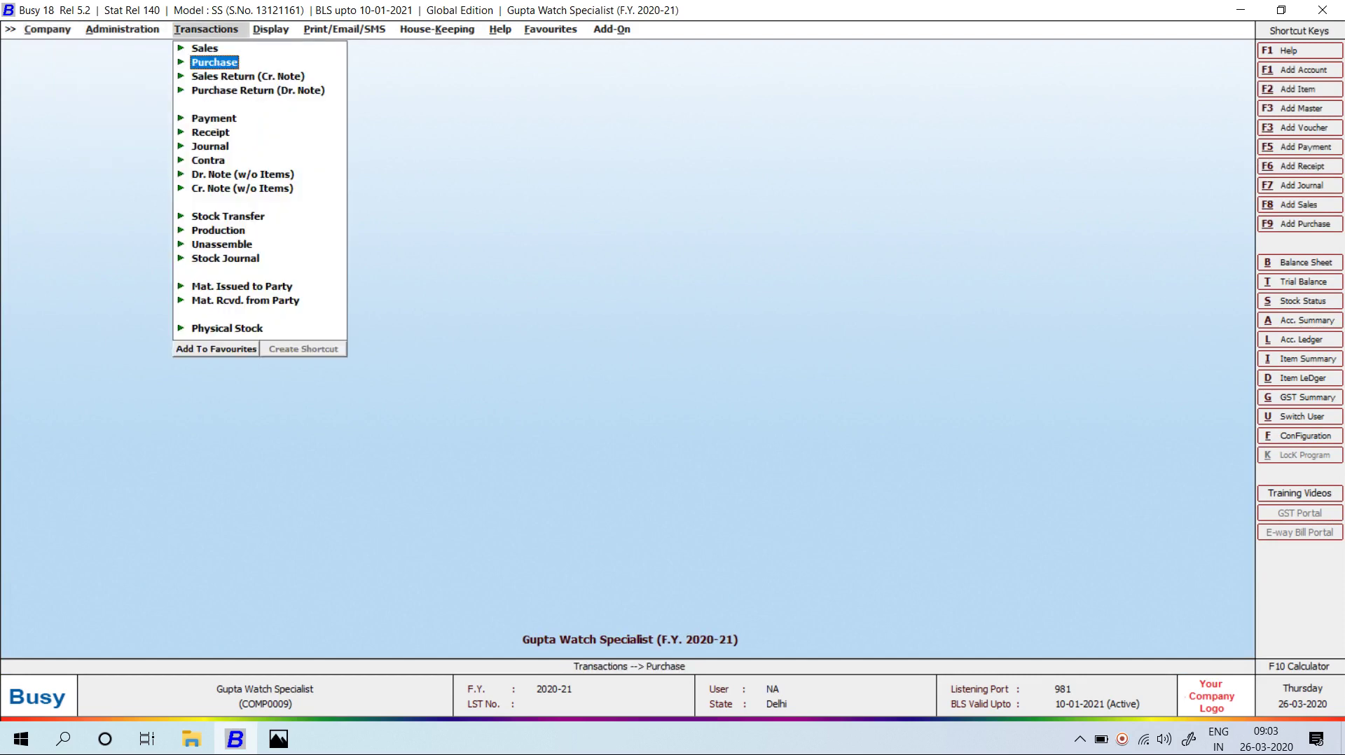
key(Return)
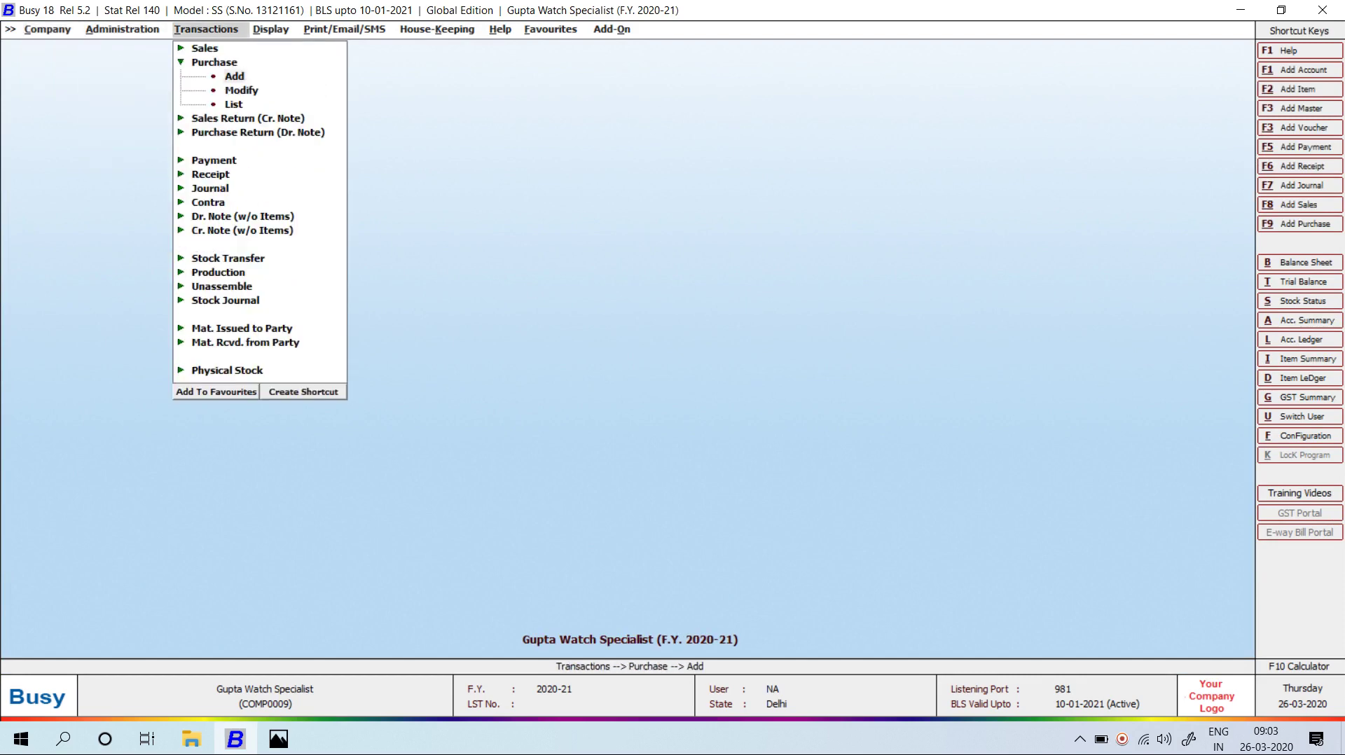
key(Return)
- Switch to Photos and bring up the supplier's purchase invoice image 02.PNG
key(alt+Tab)
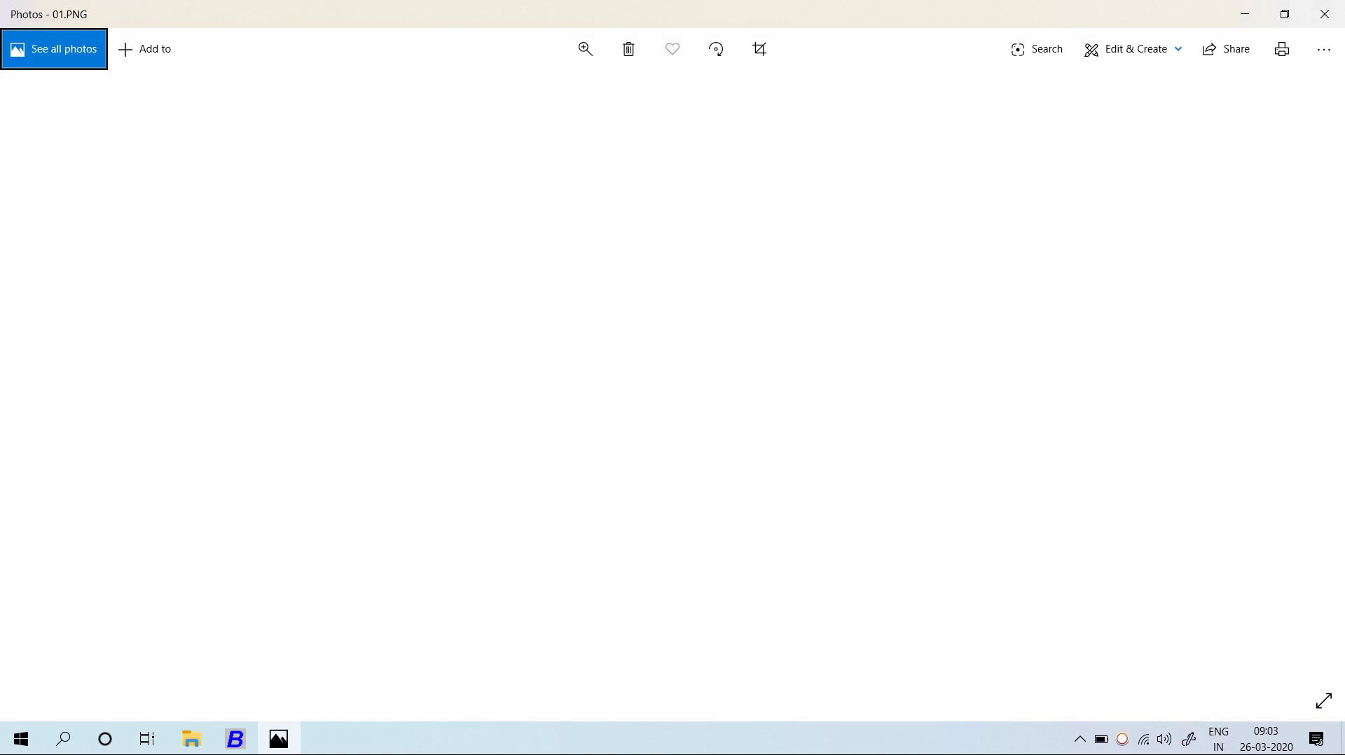
click(1301, 382)
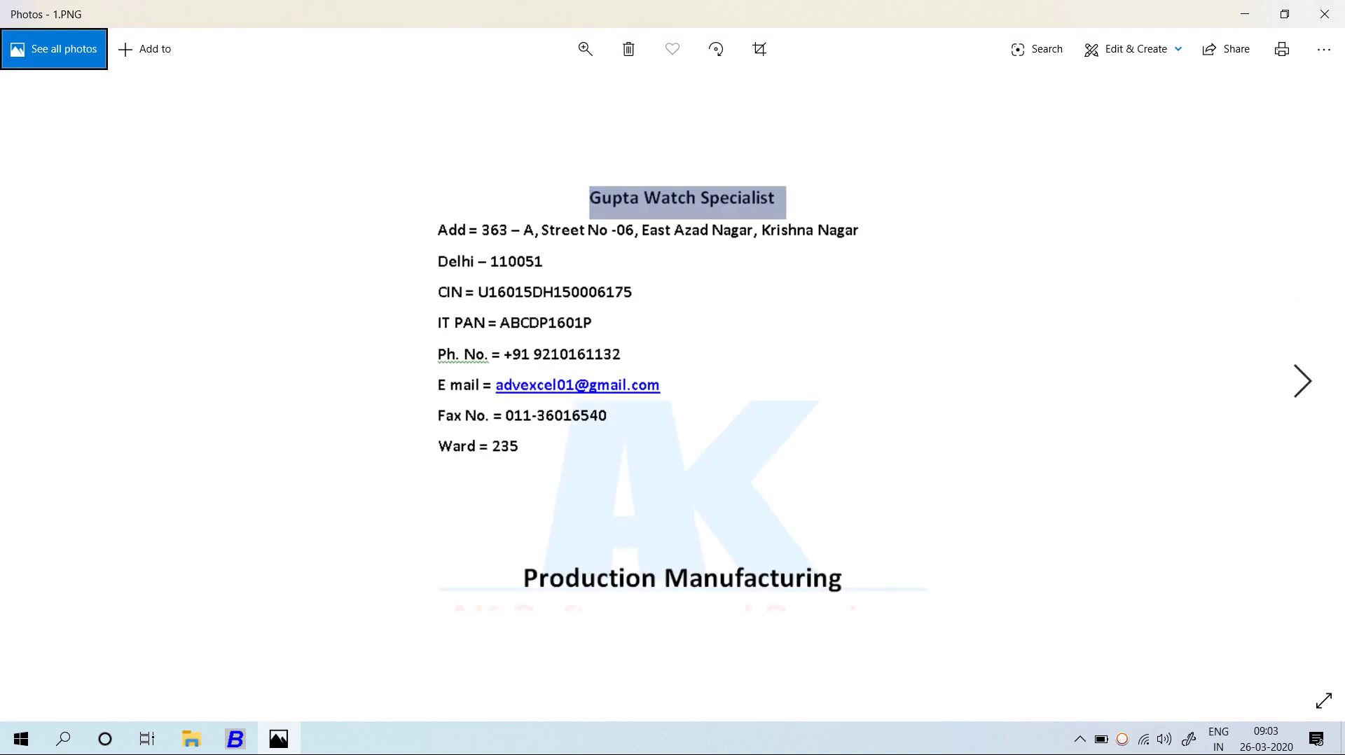
key(Right)
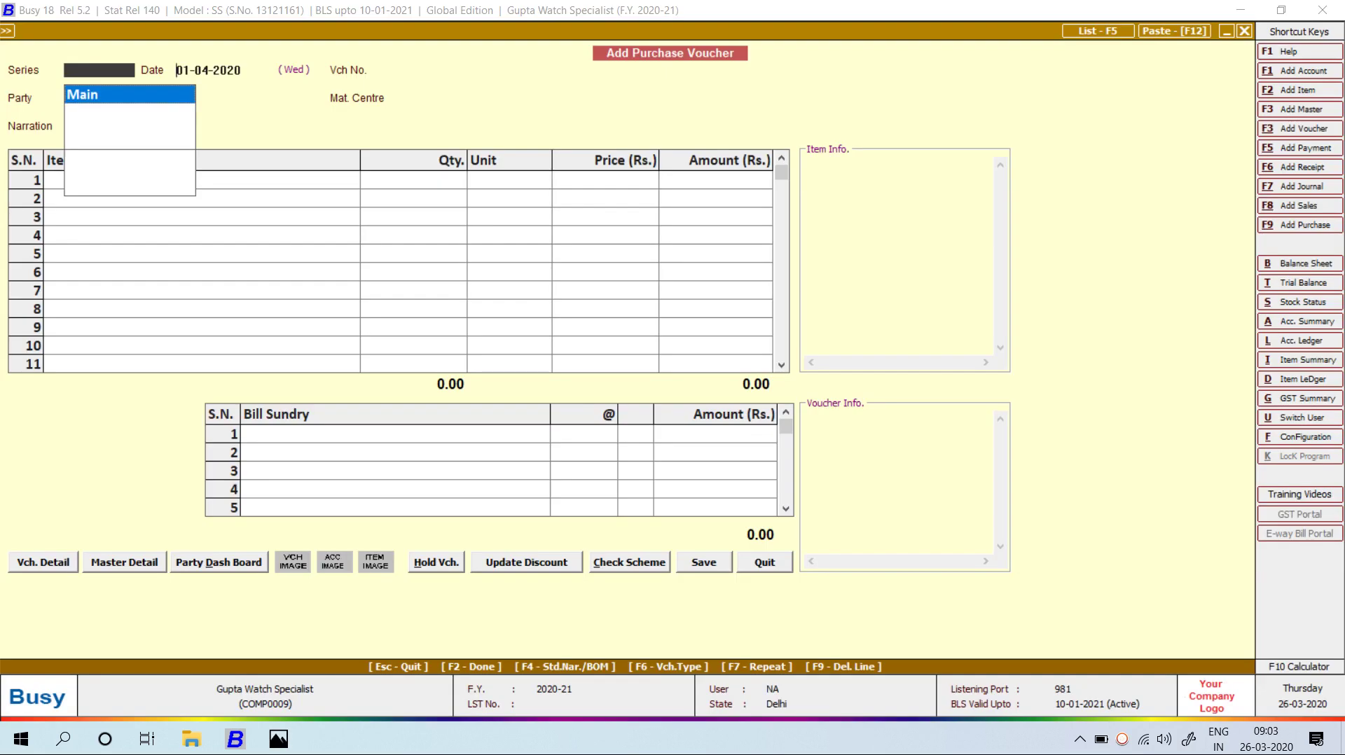
- Fill in the purchase voucher header with series Main, date 01-04-2020 and voucher number 5501
key(Return)
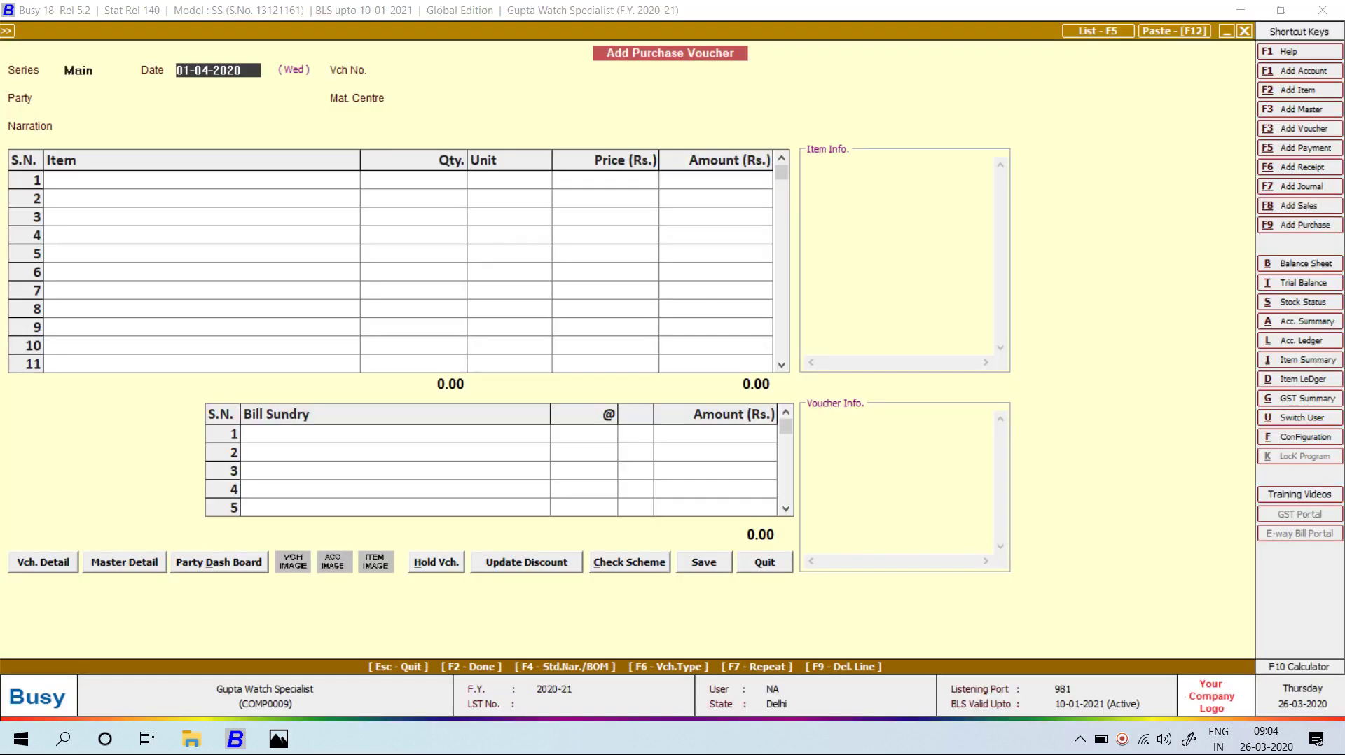
key(Return)
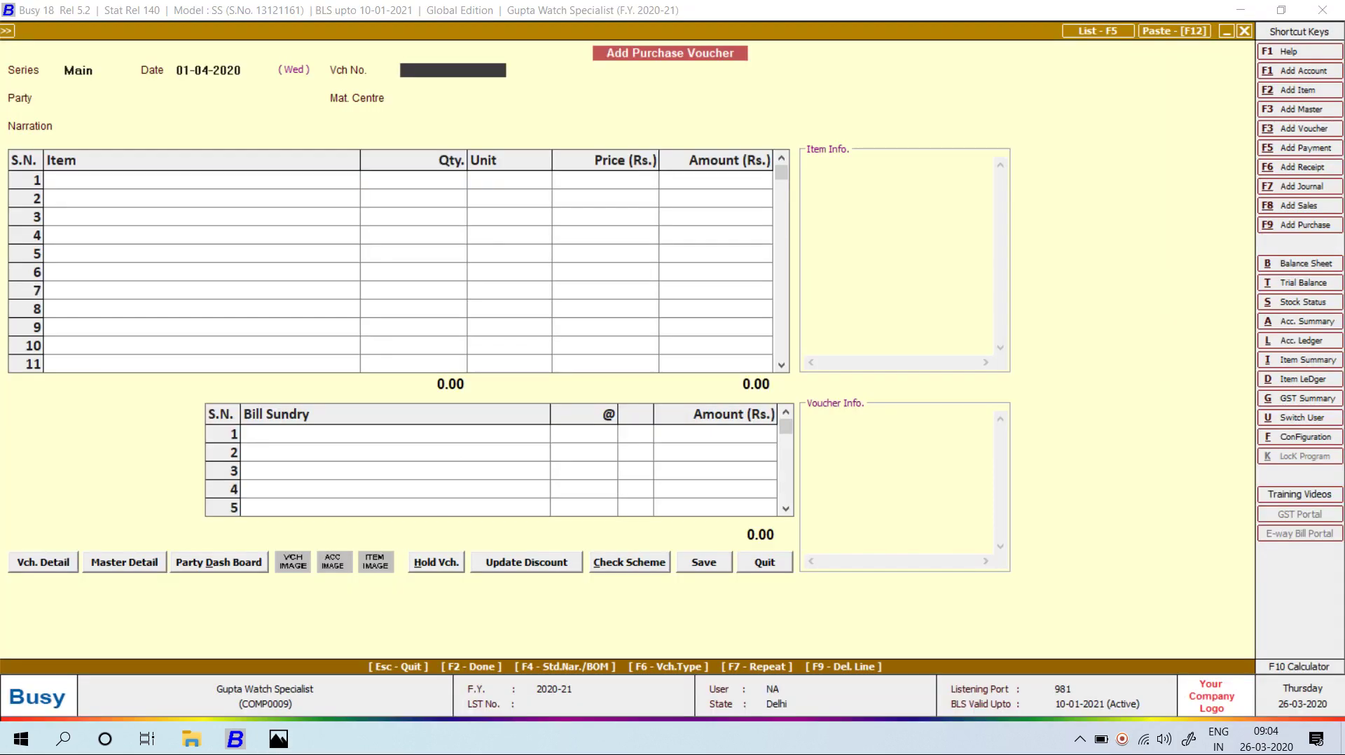
text(5501)
key(Return)
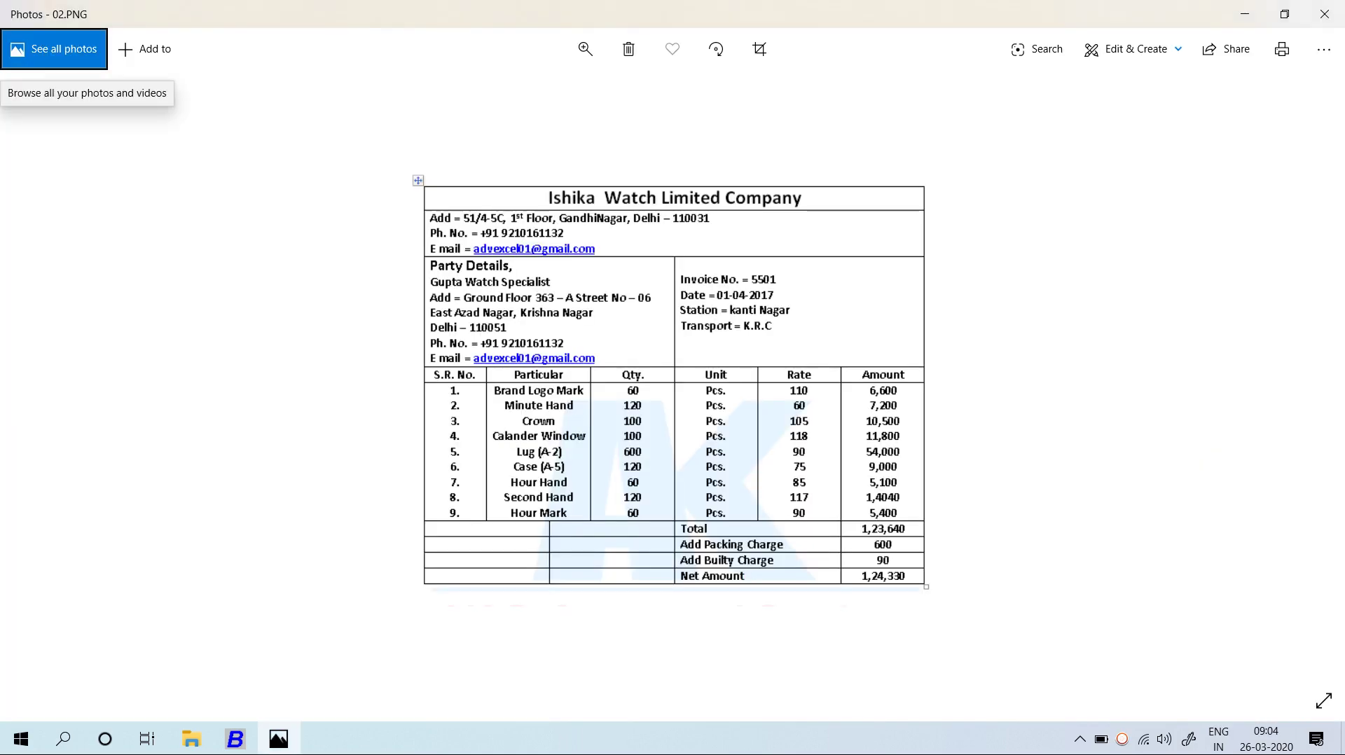
- Start a new account master for the supplier with the name and print name Ishika Watch Limited
key(alt+Tab)
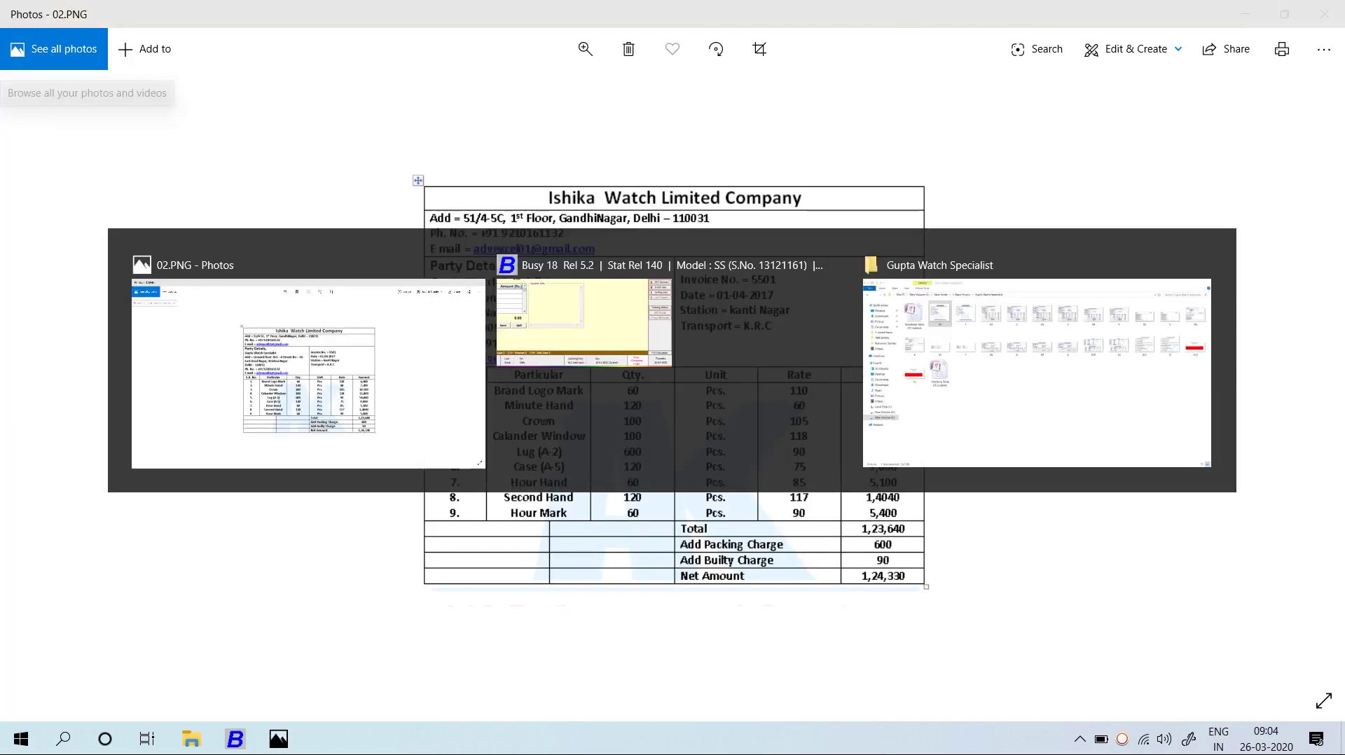
key(alt+F1)
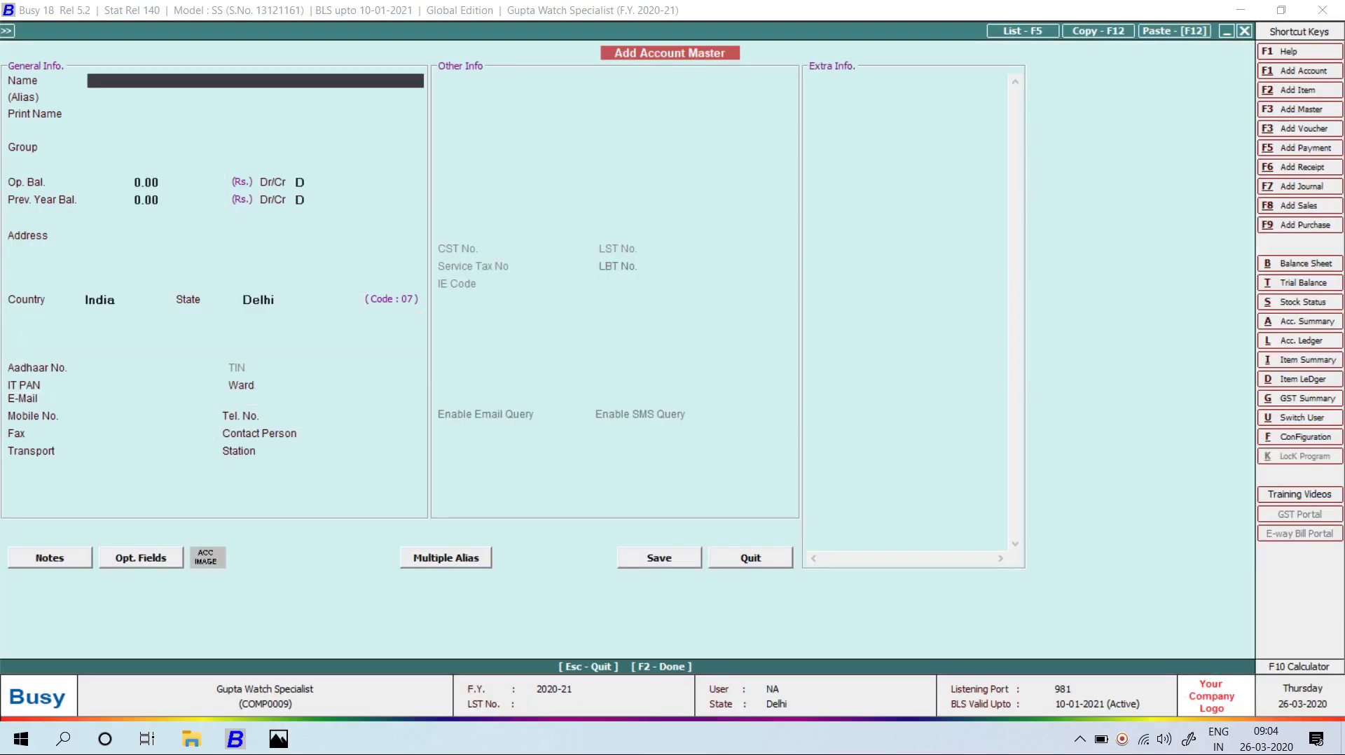
text(is)
key(alt+Tab)
key(alt+Tab)
text(hika watch)
key(BackSpace)
text(limited)
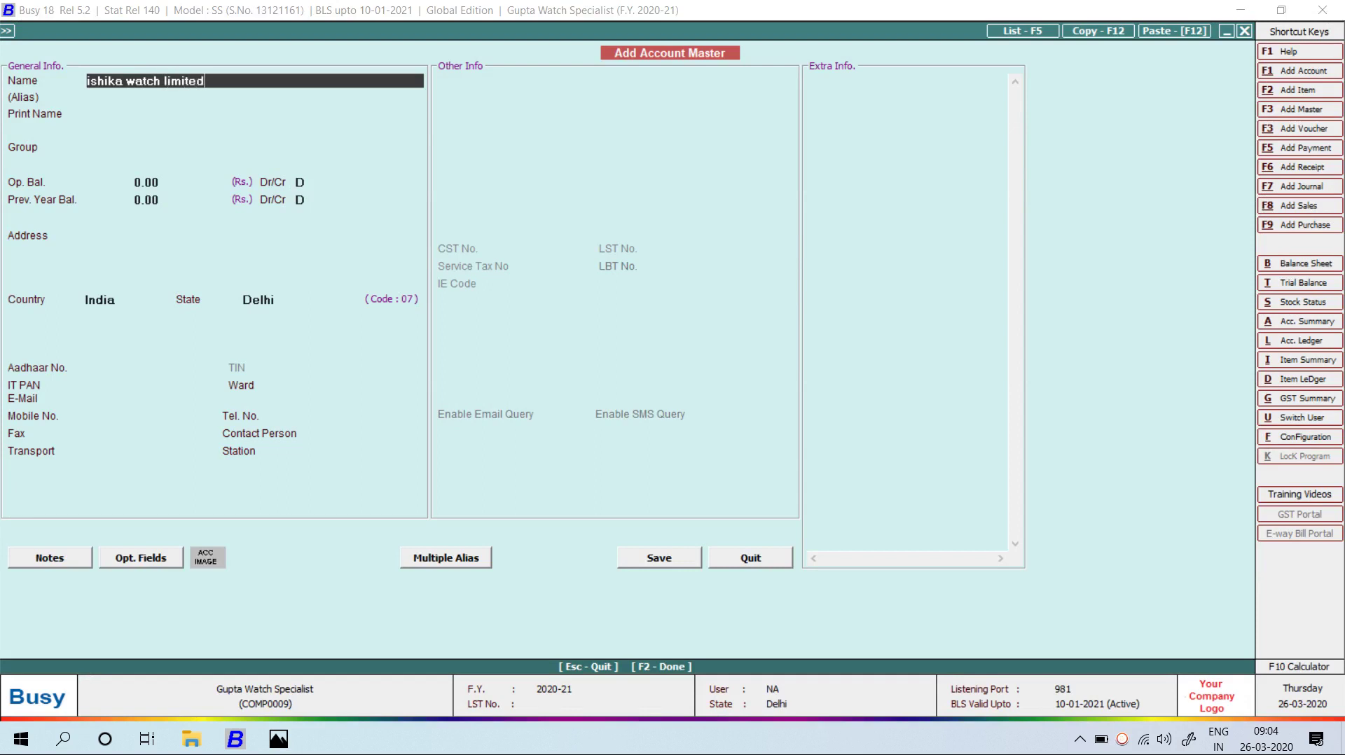
key(Return)
key(Return)
- Assign the supplier account to the Sundry Creditors group and keep the default opening and previous year balances
text(sun)
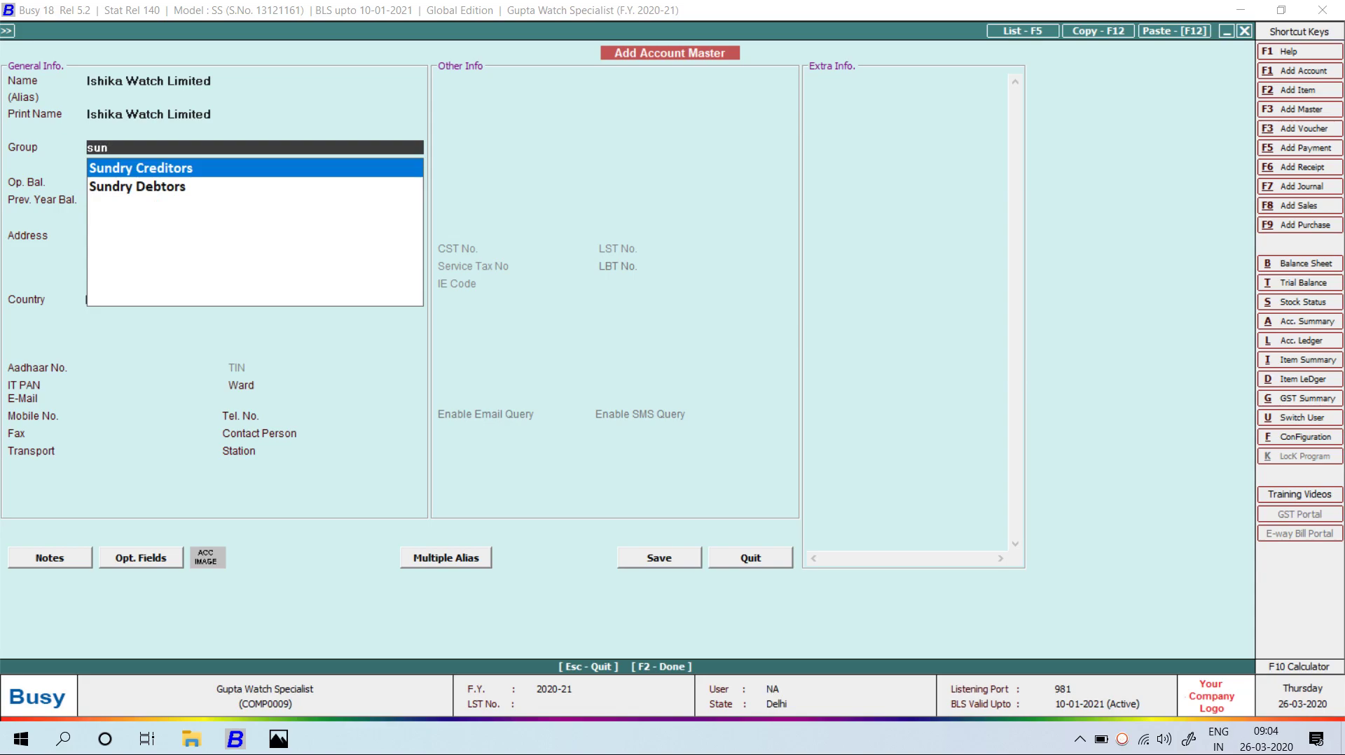
key(Return)
key(Return)
key(Return)
key(Return)
key(Return)
- Fill in the supplier's postal address over two lines, using the invoice image as reference
key(alt+Tab)
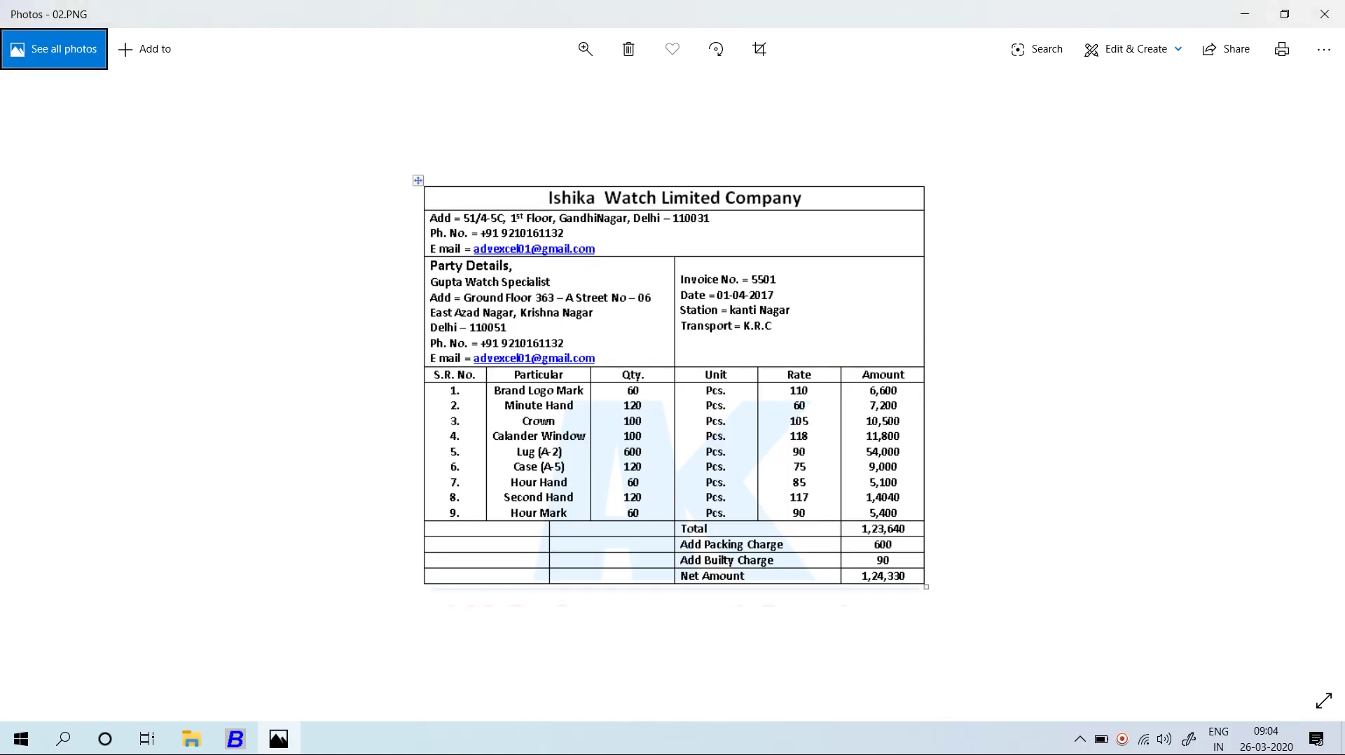
key(alt+Tab)
text(5)
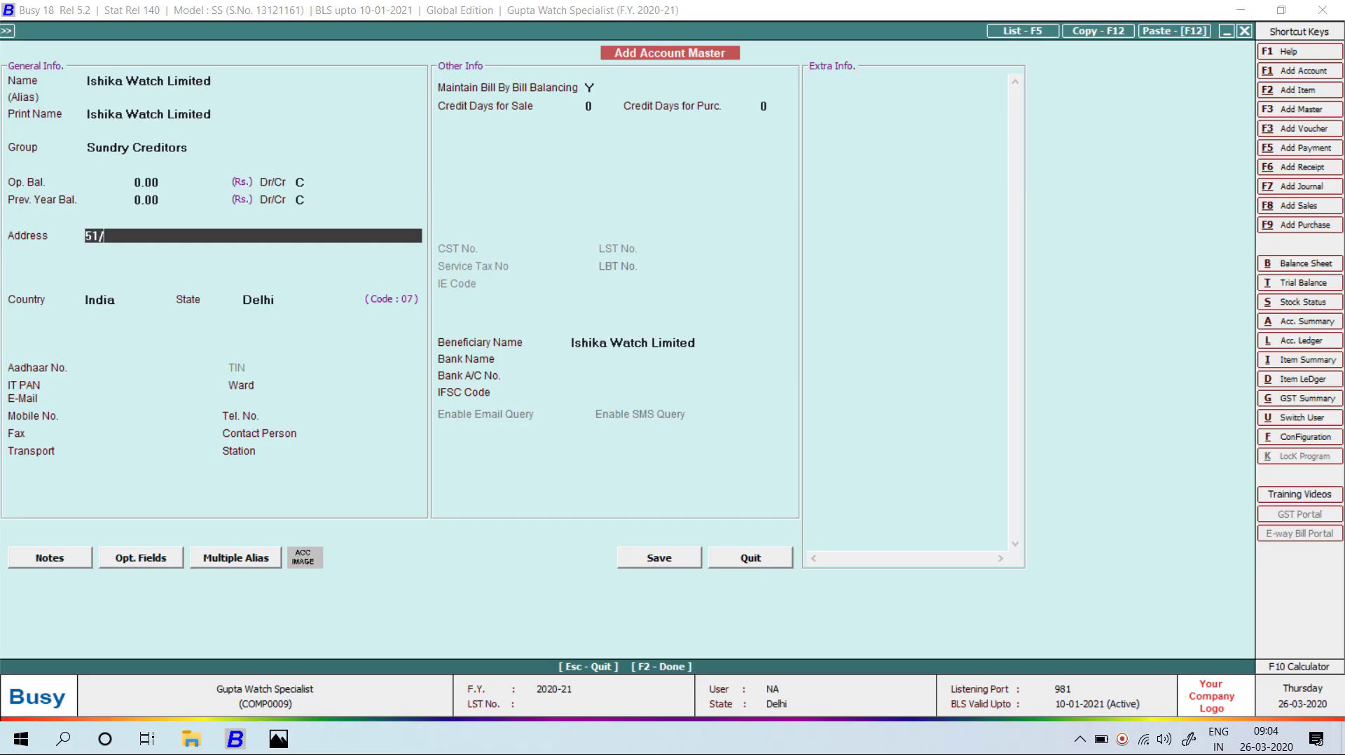
key(alt+Tab)
key(alt+Tab)
text(1/4-5C)
key(alt+Tab)
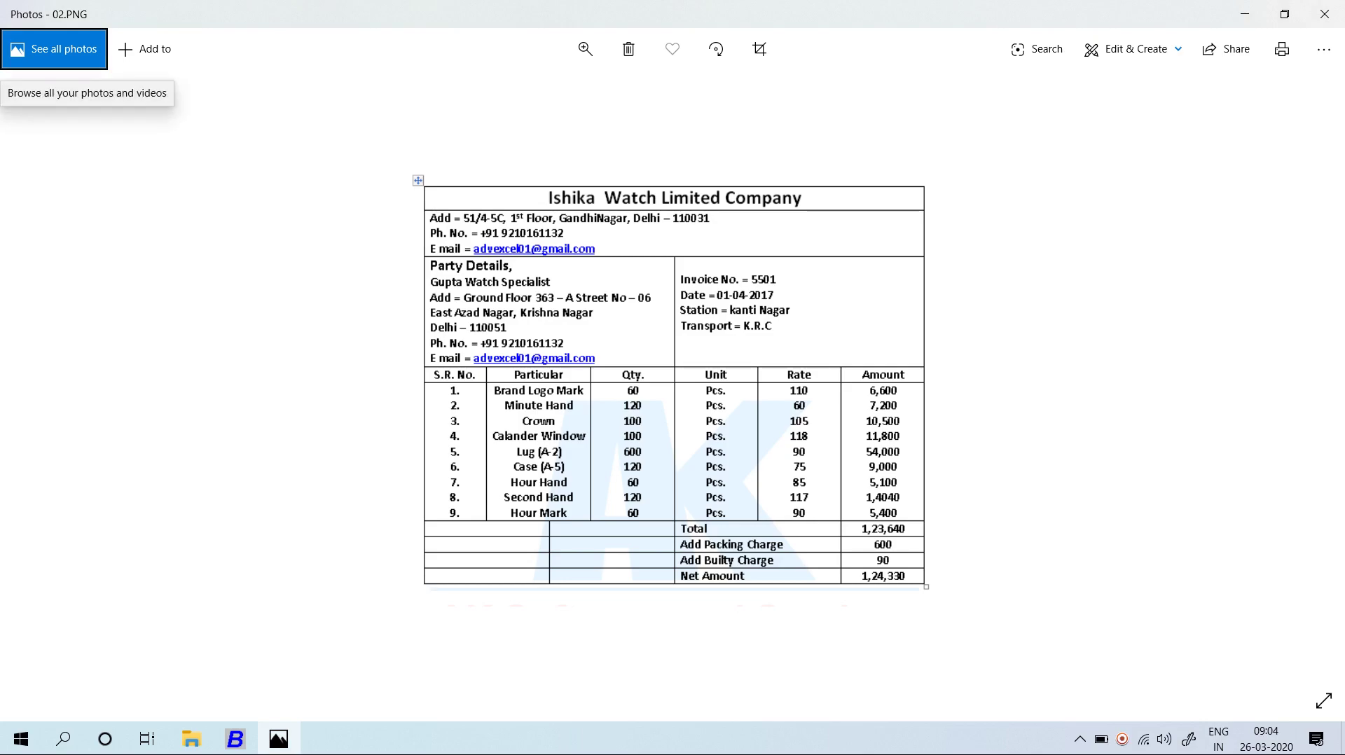
key(alt+Tab)
text(1ST )
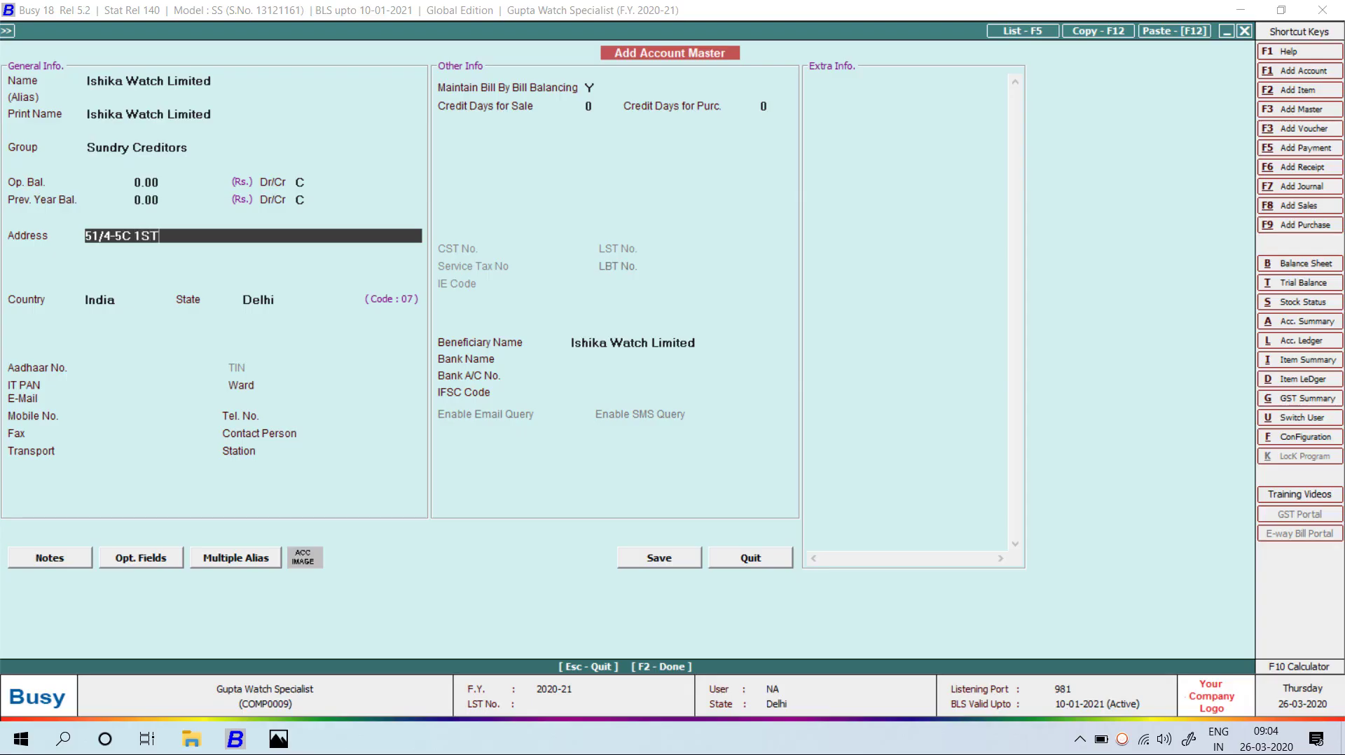
text(FLOOR)
key(alt+Tab)
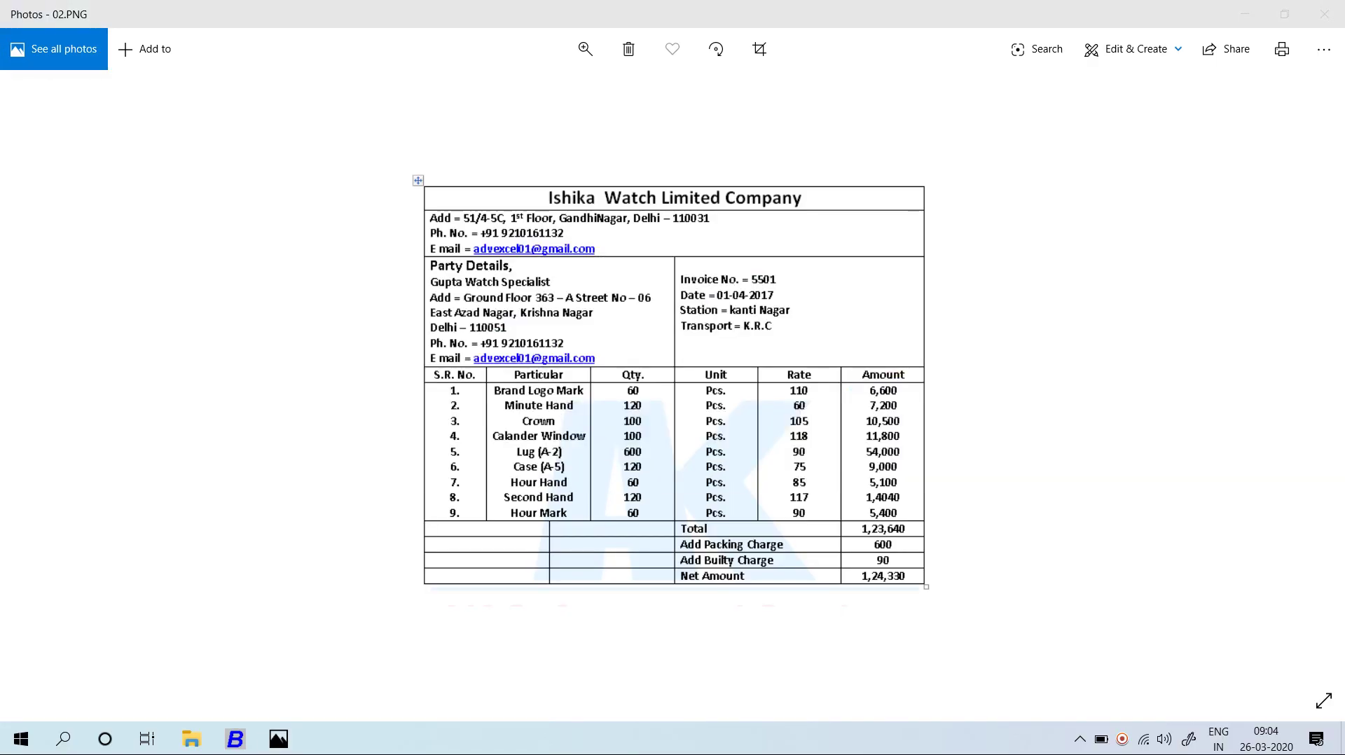
key(alt+Tab)
text(Gandhi Nagar)
key(Return)
text(Delhi-110052)
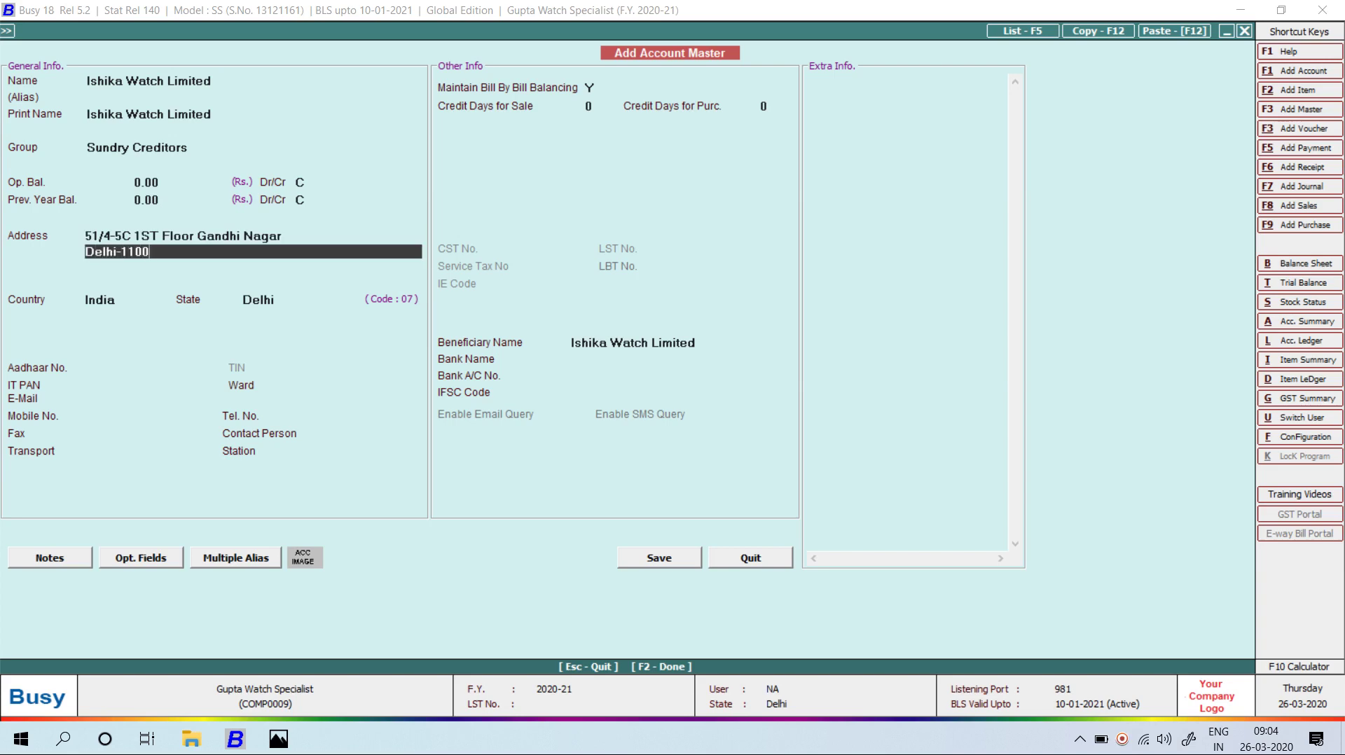
- Leave the remaining supplier details blank, set Maintain Bill By Bill Balancing to N and save the account
key(Return)
key(Return)
key(Return)
key(Return)
key(Return)
key(Return)
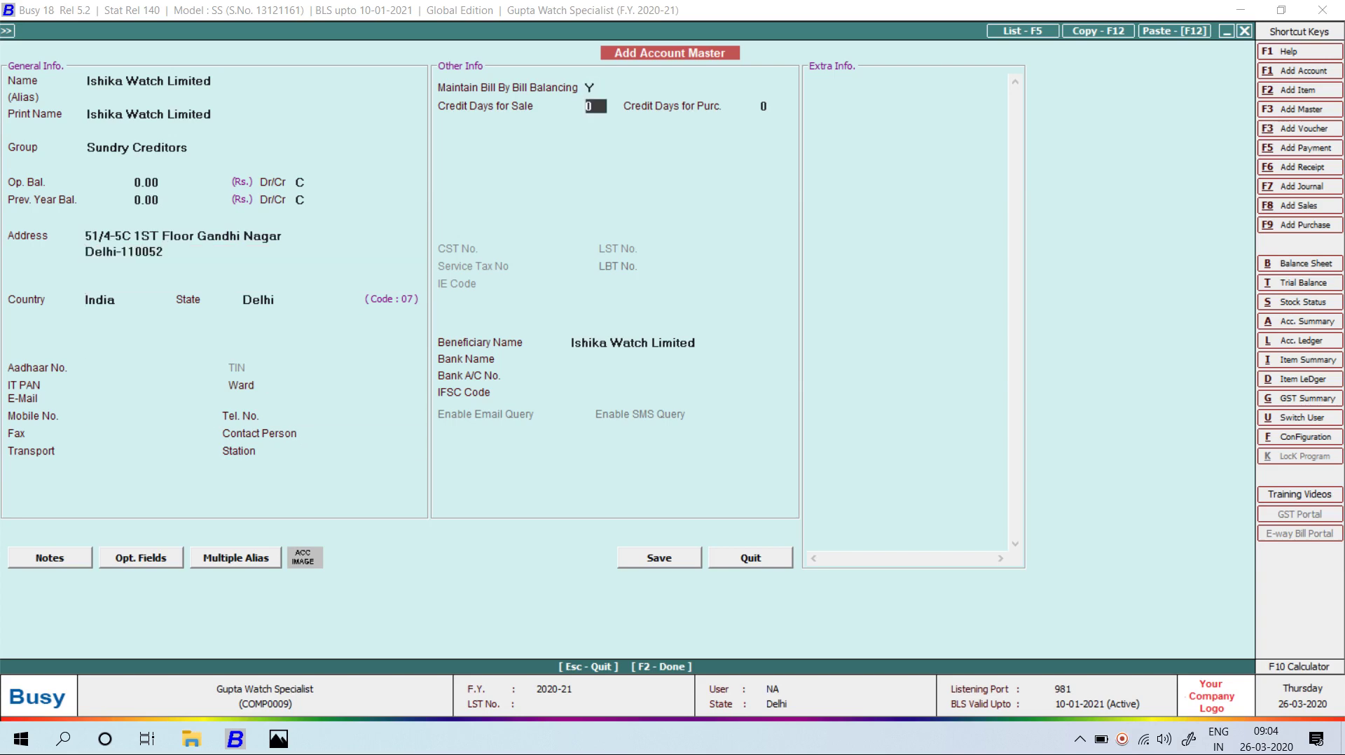
key(Up)
text(N)
key(Return)
key(Return)
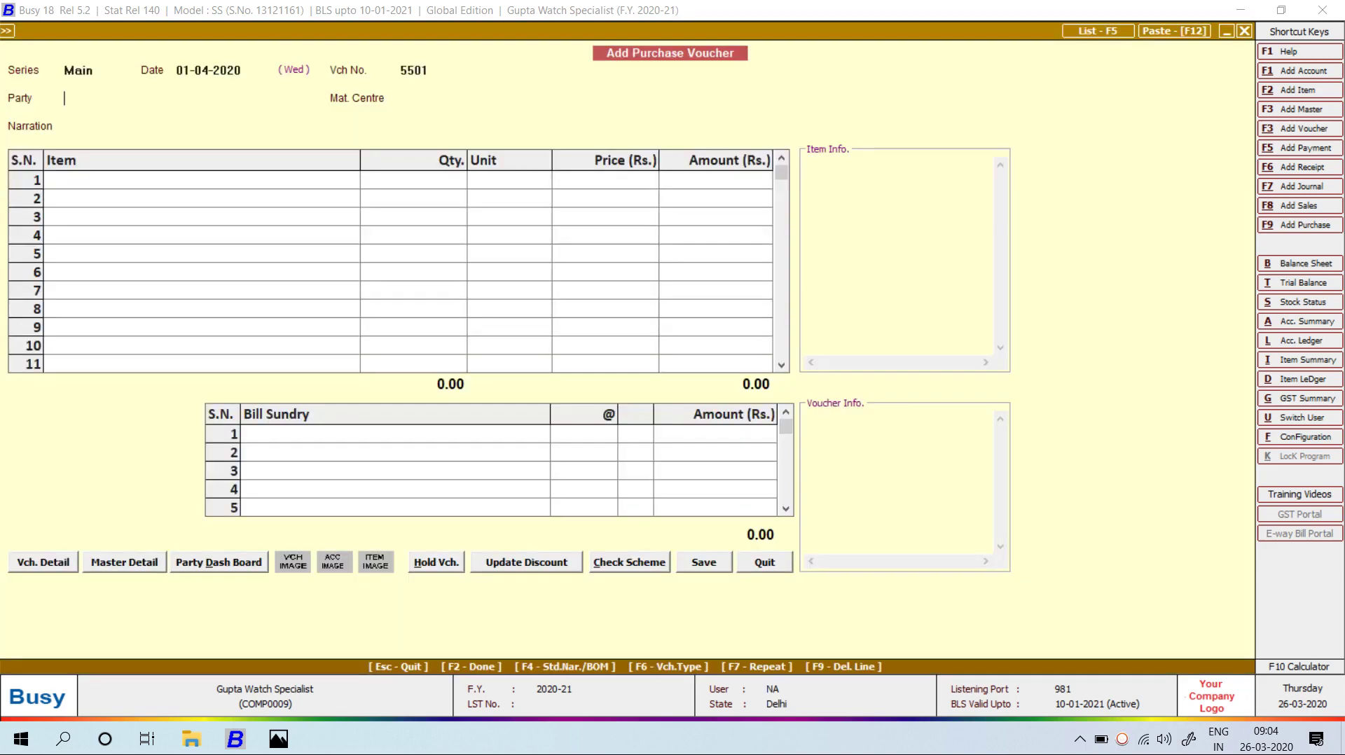
- Set the voucher's party to Ishika Watch Limited and its material centre to Main Store, and check the invoice's item list
key(Return)
key(Return)
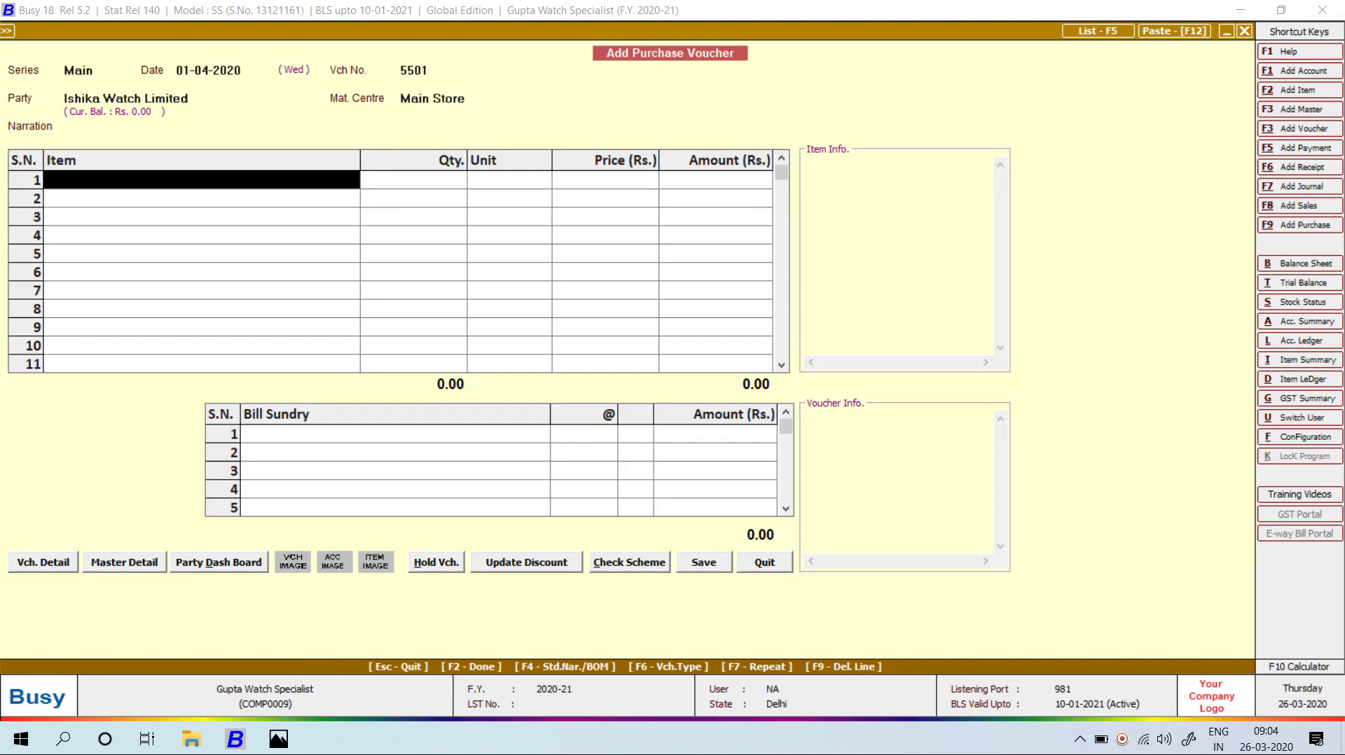
key(alt+Tab)
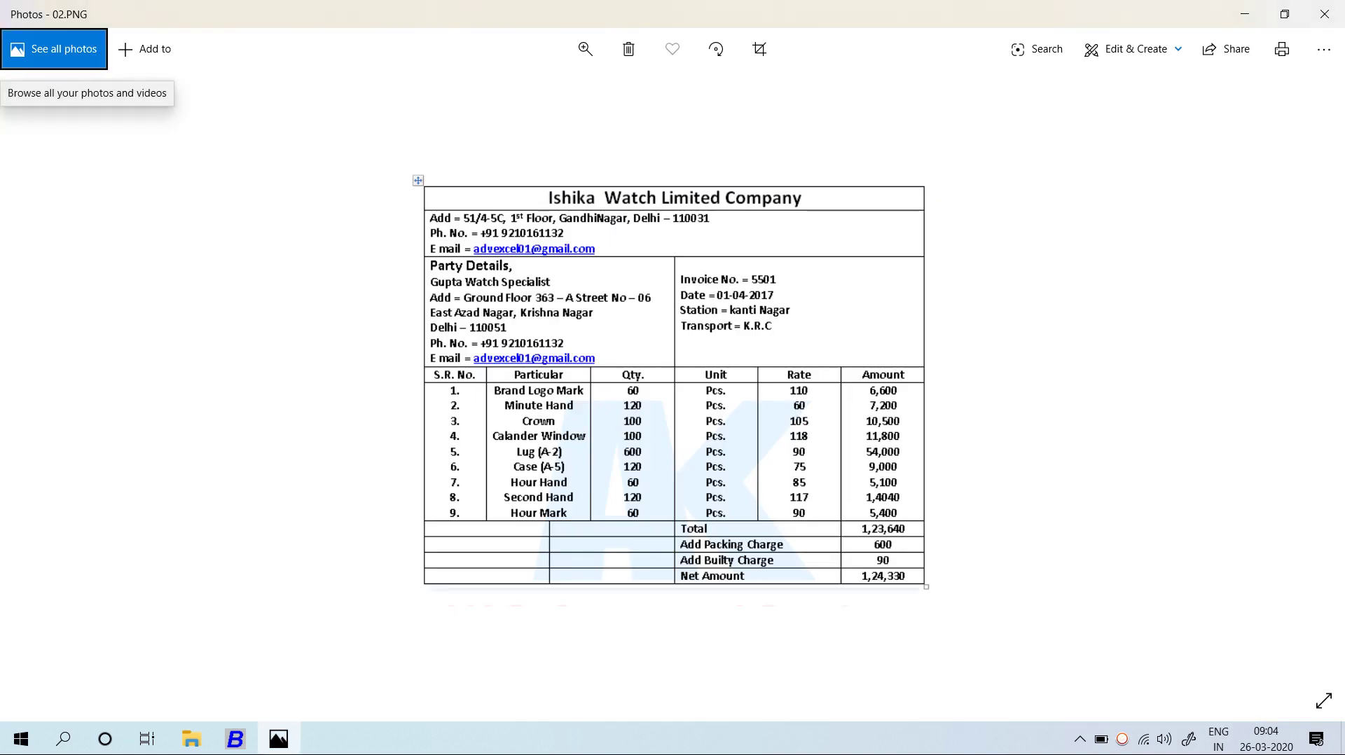
key(alt+Tab)
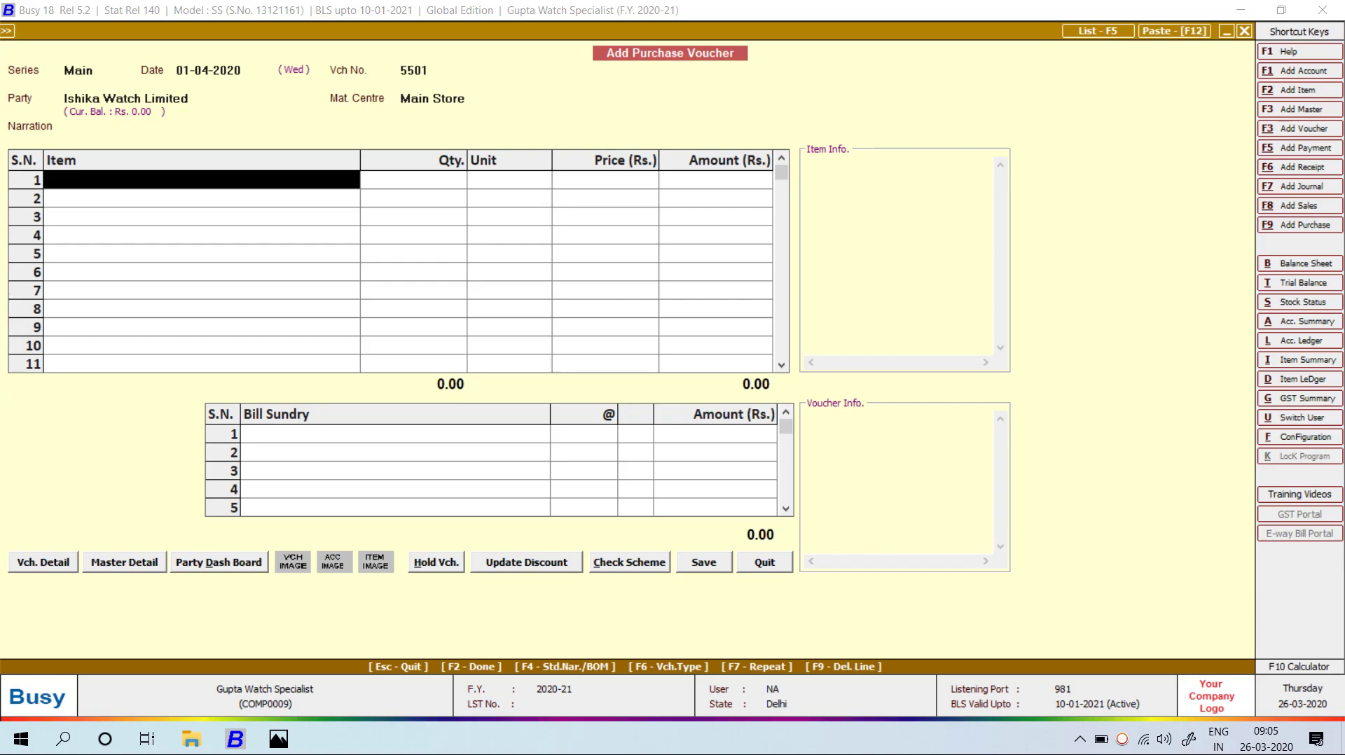
- Start a new item master named Brand Logo Mark in group General with unit Pcs
key(alt+F2)
key(alt+Tab)
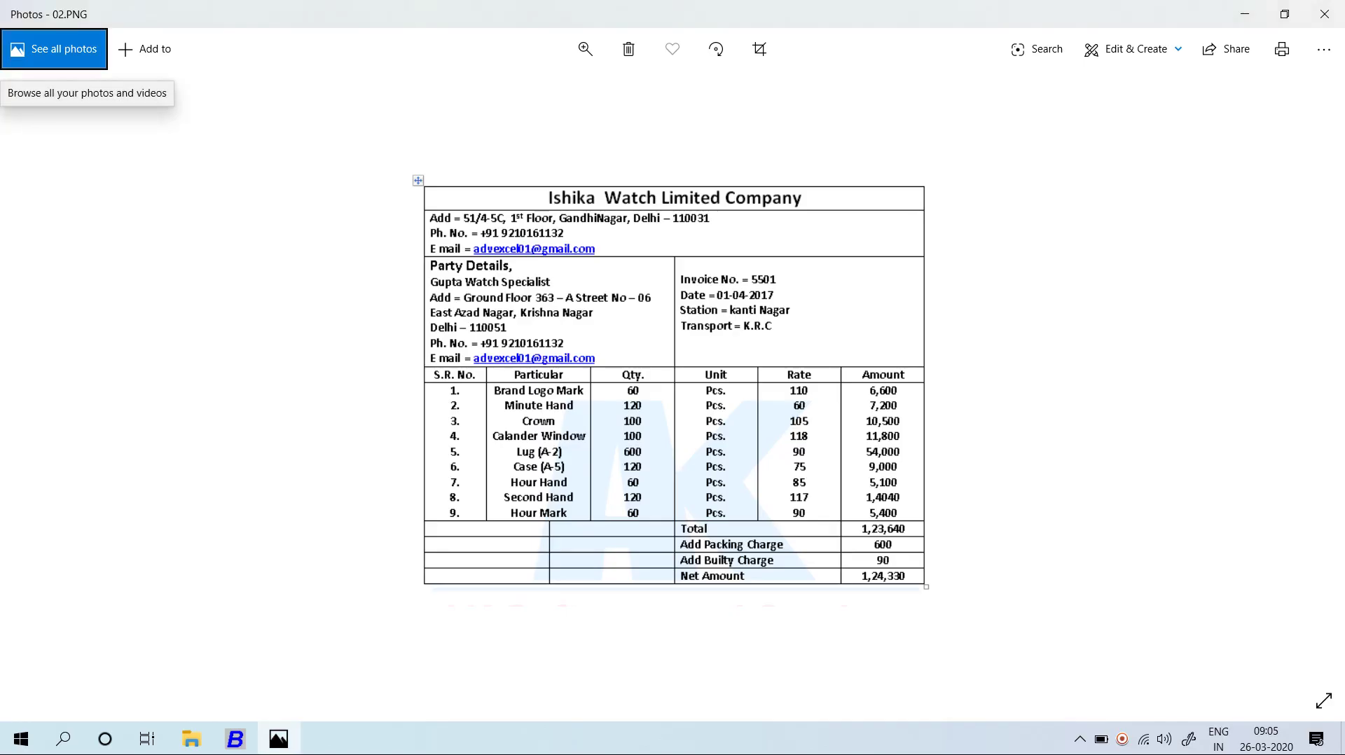
key(alt+Tab)
text(bra)
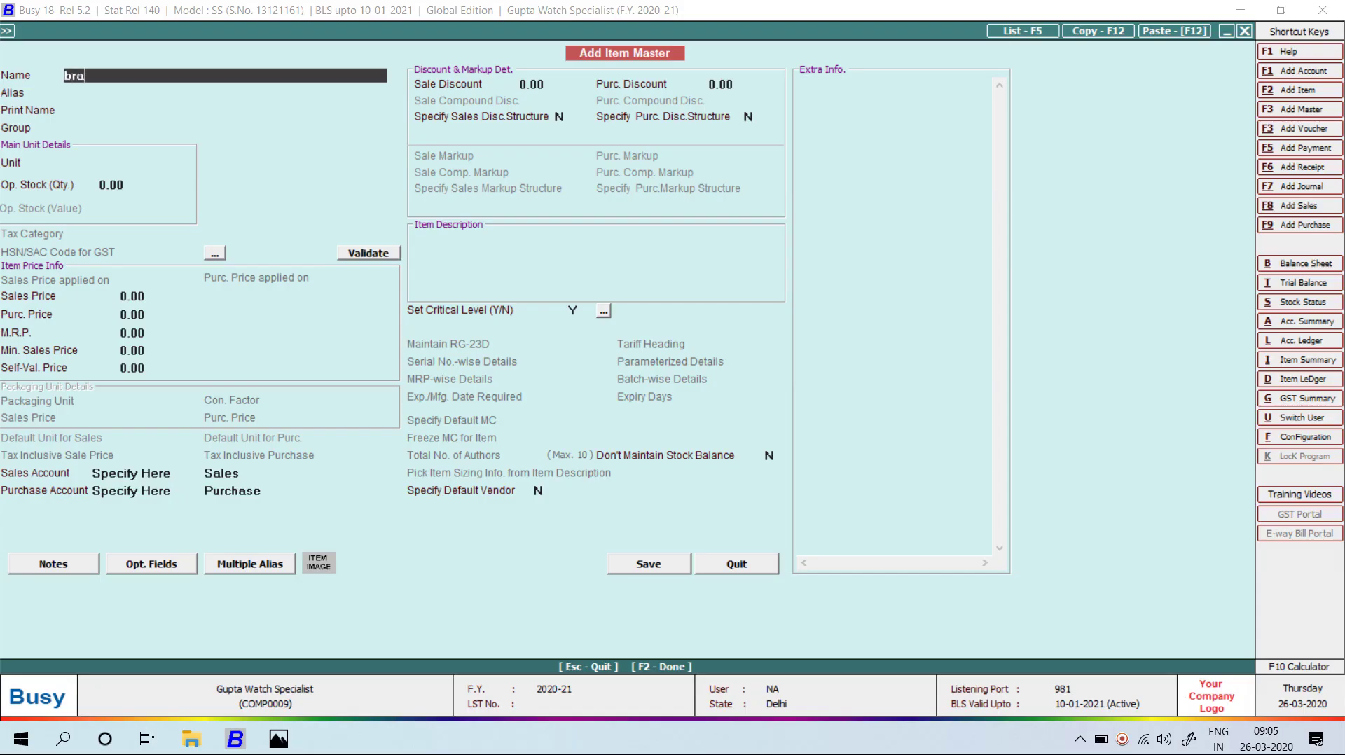
text(nd Logo Mark)
key(alt+Tab)
key(alt+Tab)
key(Return)
key(Return)
key(Return)
text(p)
key(Return)
key(Return)
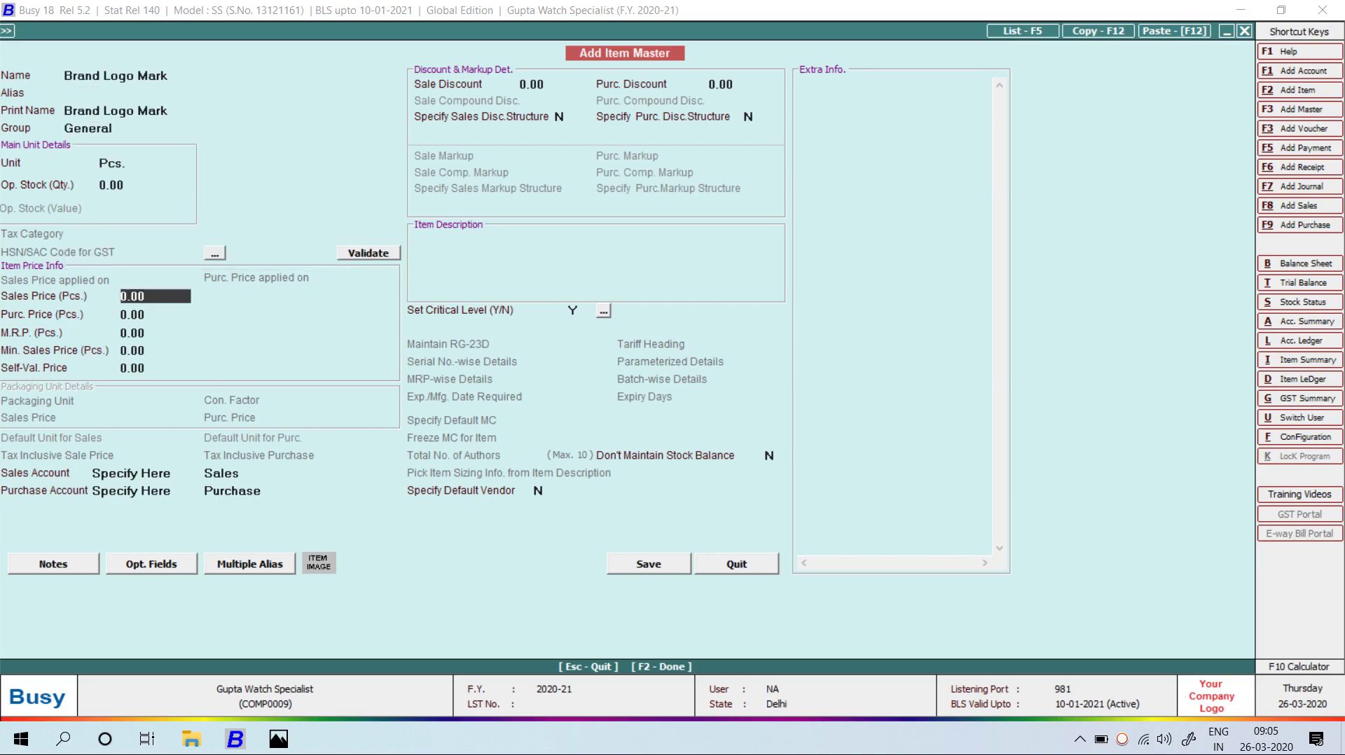
- Set the Brand Logo Mark item's purchase price to 110 and save the item
key(alt+Tab)
key(alt+Tab)
key(Return)
text(110)
key(Return)
key(F2)
key(Return)
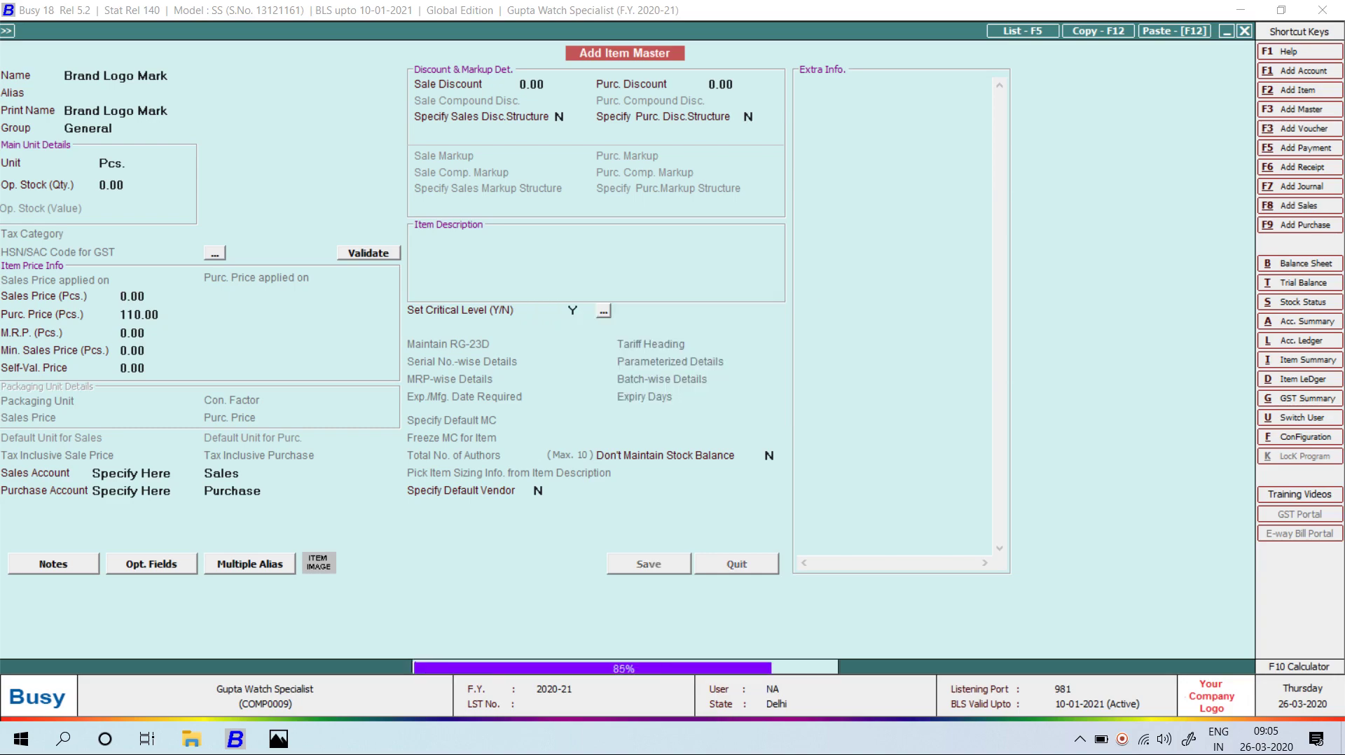
- Enter Brand Logo Mark on the voucher's first line with quantity 60 Pcs. at a price of 110
key(alt+Tab)
key(alt+Tab)
text(60)
key(Return)
key(Return)
key(Return)
- Check the invoice's item list and start a new item master named Minute Hand
key(alt+Tab)
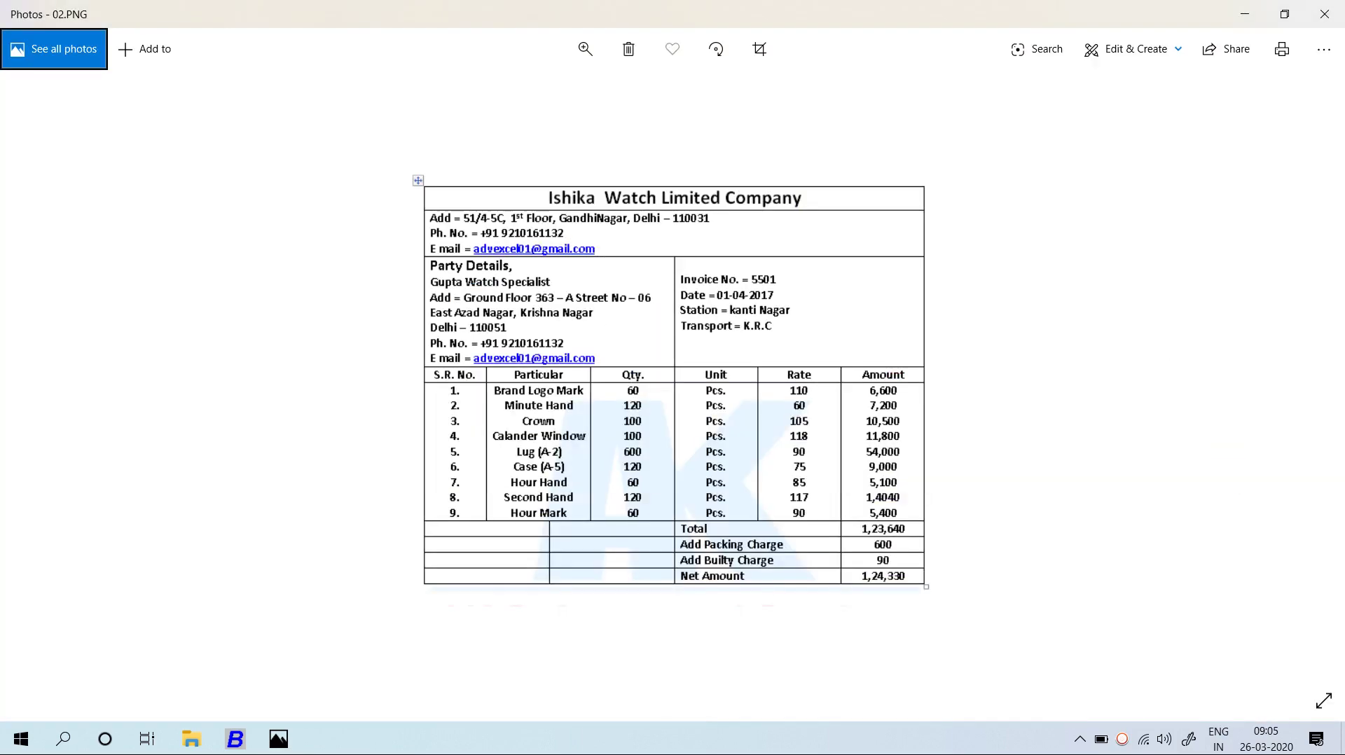
key(alt+Tab)
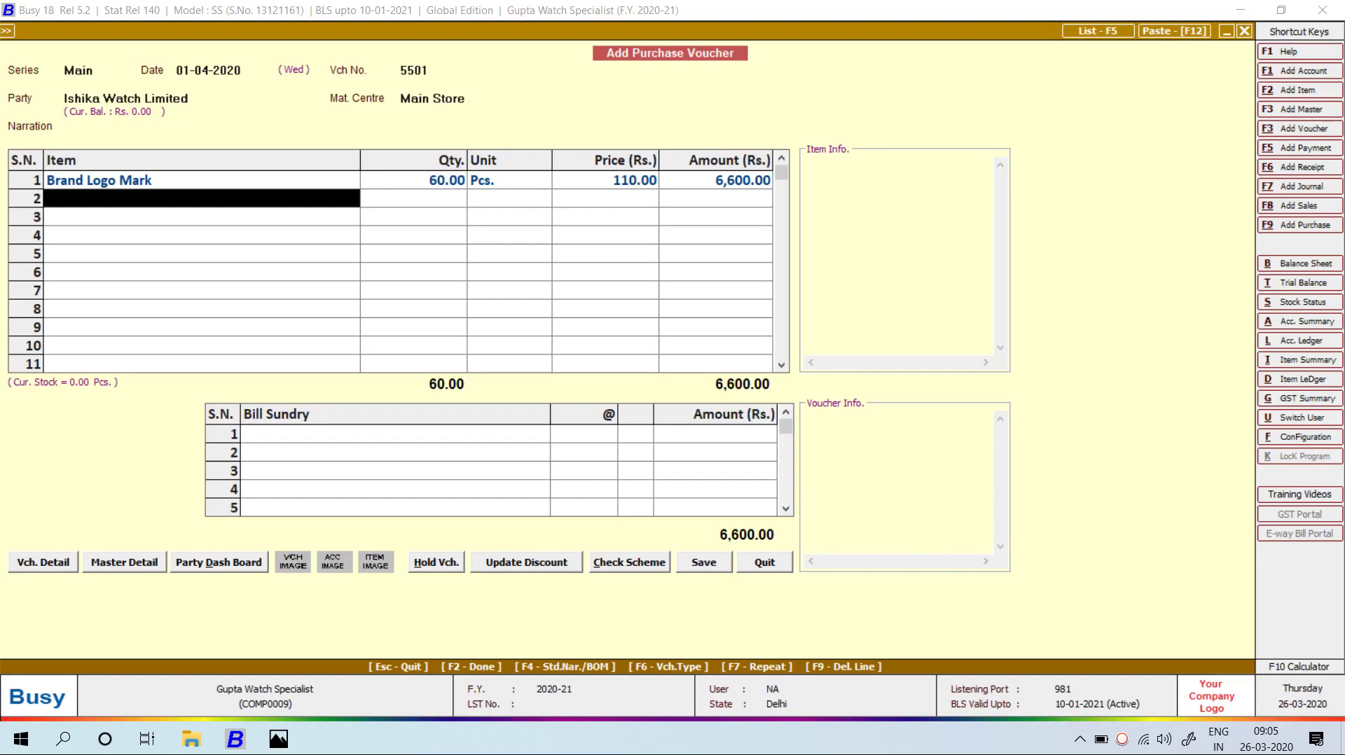
text(m)
key(alt+c)
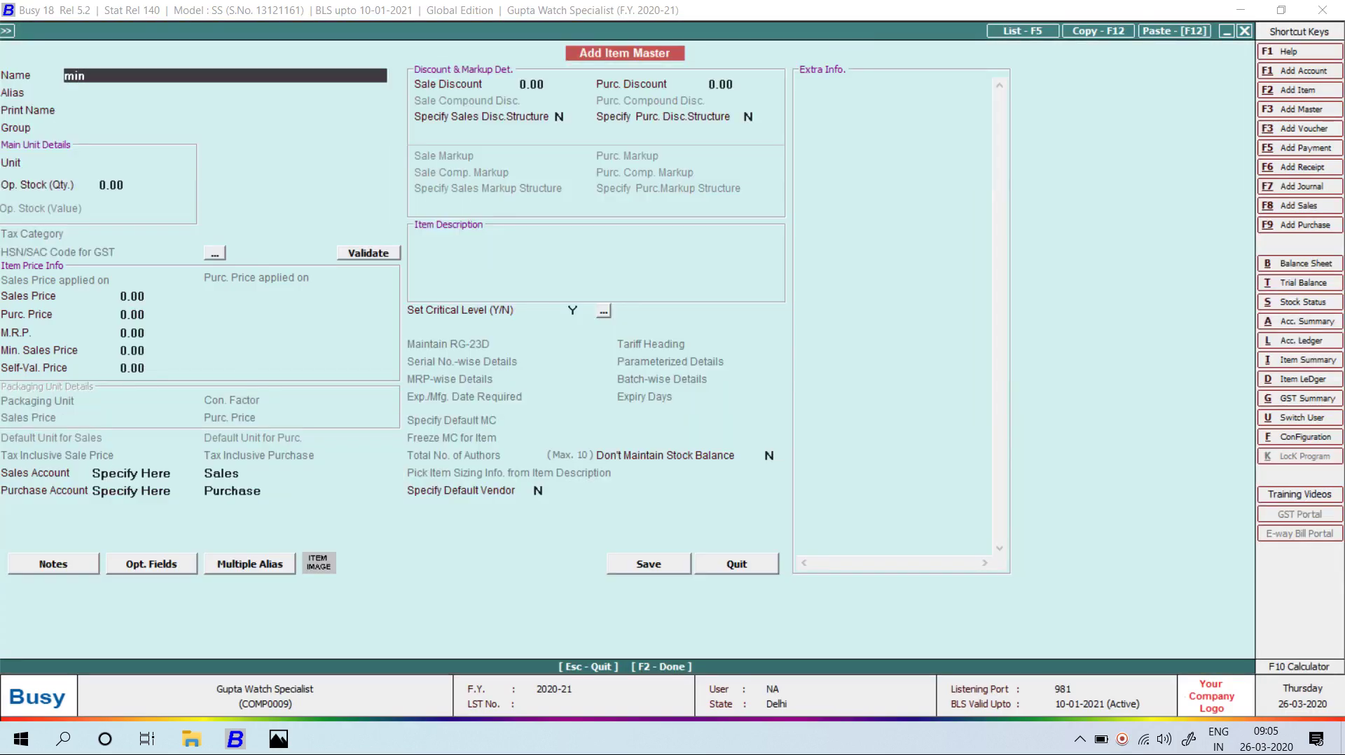
key(alt+Tab)
key(alt+Tab)
text(inute)
key(alt+Tab)
key(alt+Tab)
text(Hand)
- Assign the Minute Hand item to group General with unit Pcs
key(Return)
key(Return)
key(Return)
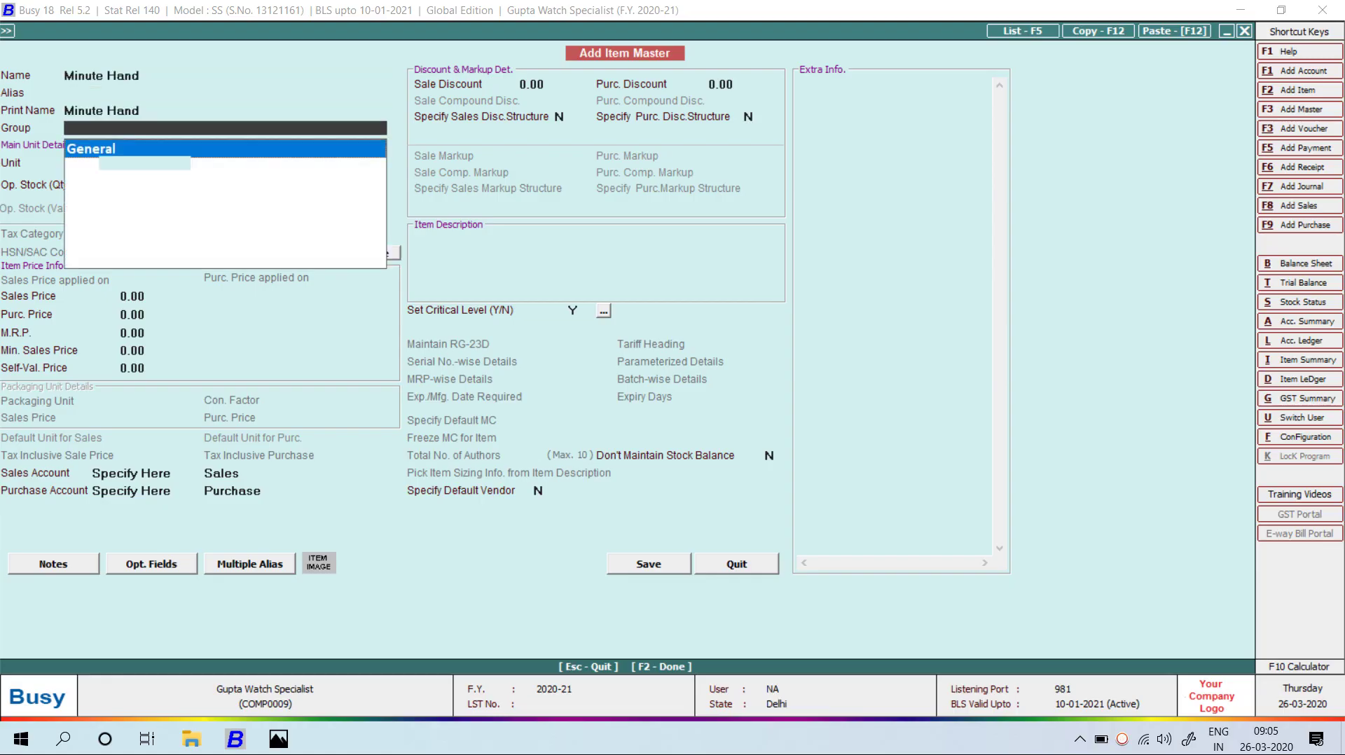
key(Return)
key(Return)
key(Return)
key(Return)
- Set the Minute Hand item's purchase price to 60 and save the item
key(alt+Tab)
key(alt+Tab)
text(60)
key(Return)
key(F2)
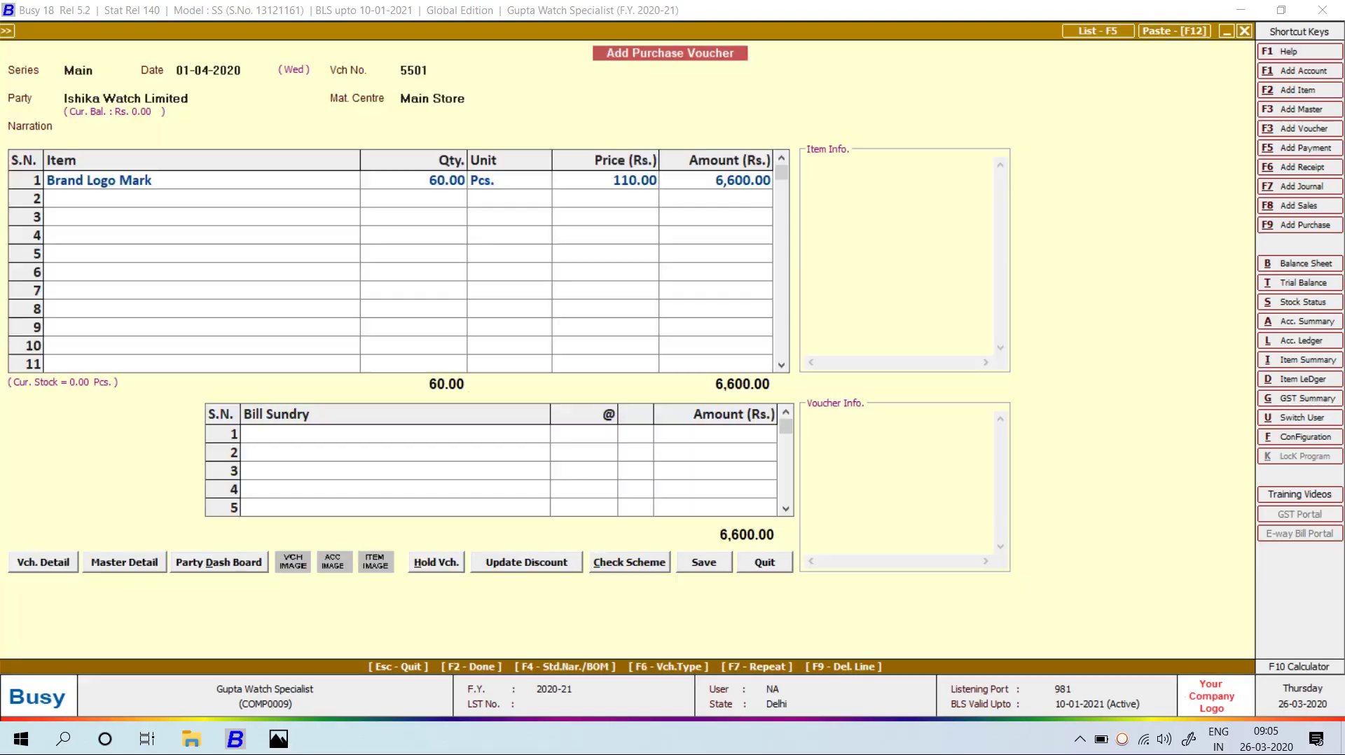
- Enter Minute Hand on the voucher's second line with quantity 120 Pcs. at a price of 60
key(alt+Tab)
key(alt+Tab)
text(120)
key(Return)
key(Return)
key(Return)
- Check the next invoice item and start a new item master named Crown in group General with unit Pcs
key(alt+Tab)
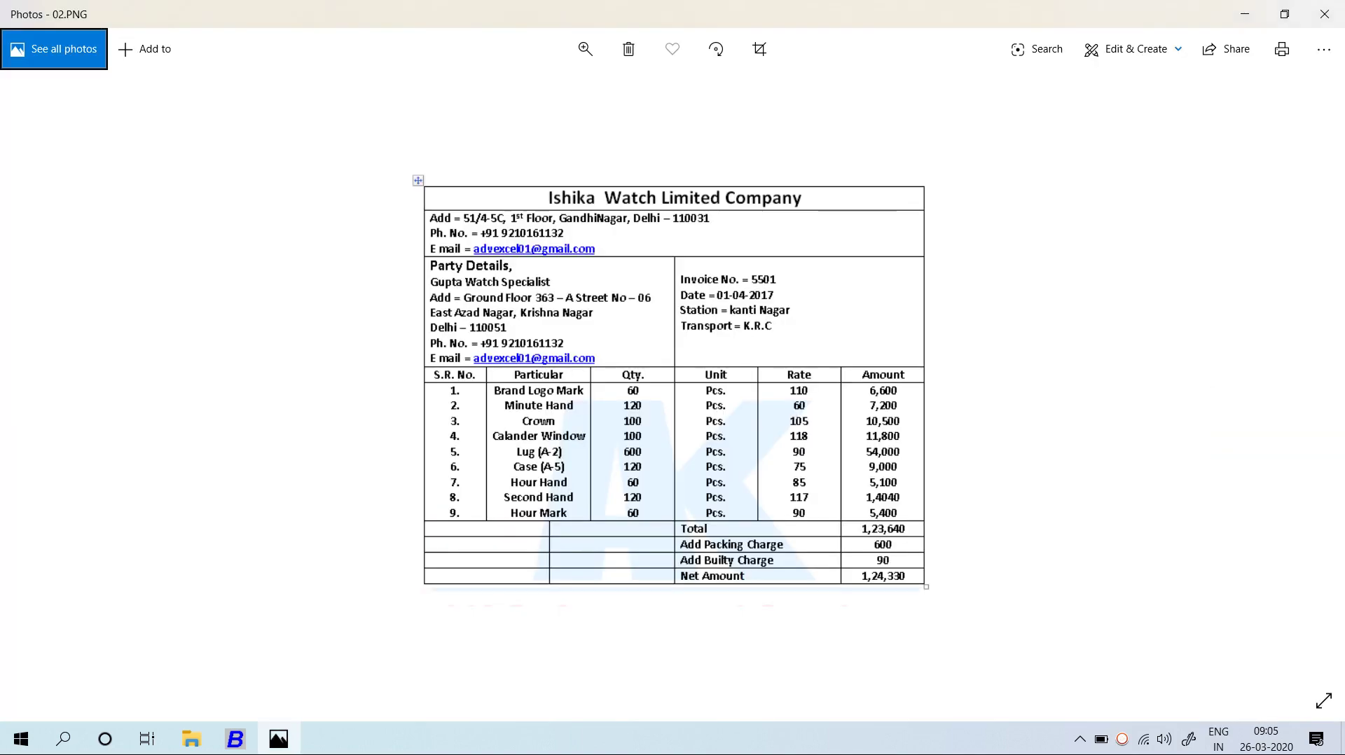
key(alt+Tab)
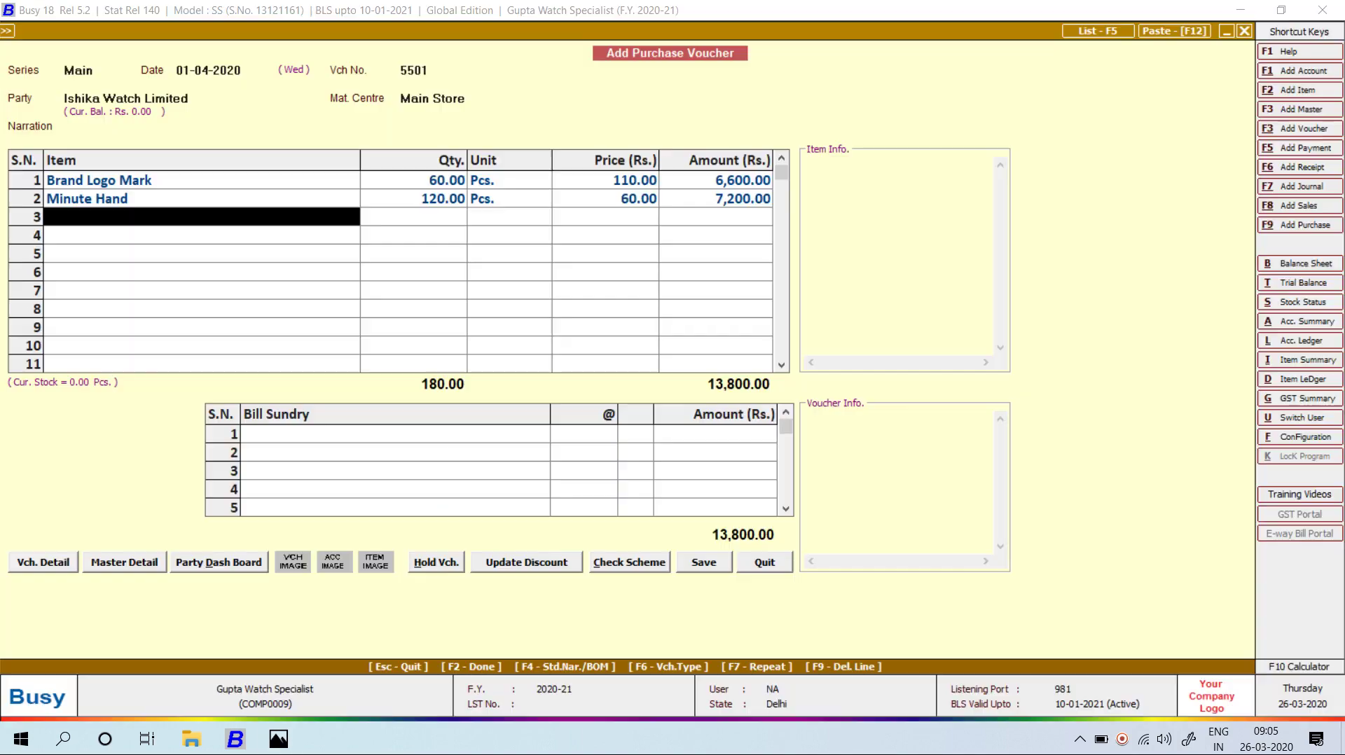
key(alt+F2)
text(Crown)
key(Return)
key(Return)
key(Return)
key(Return)
key(Return)
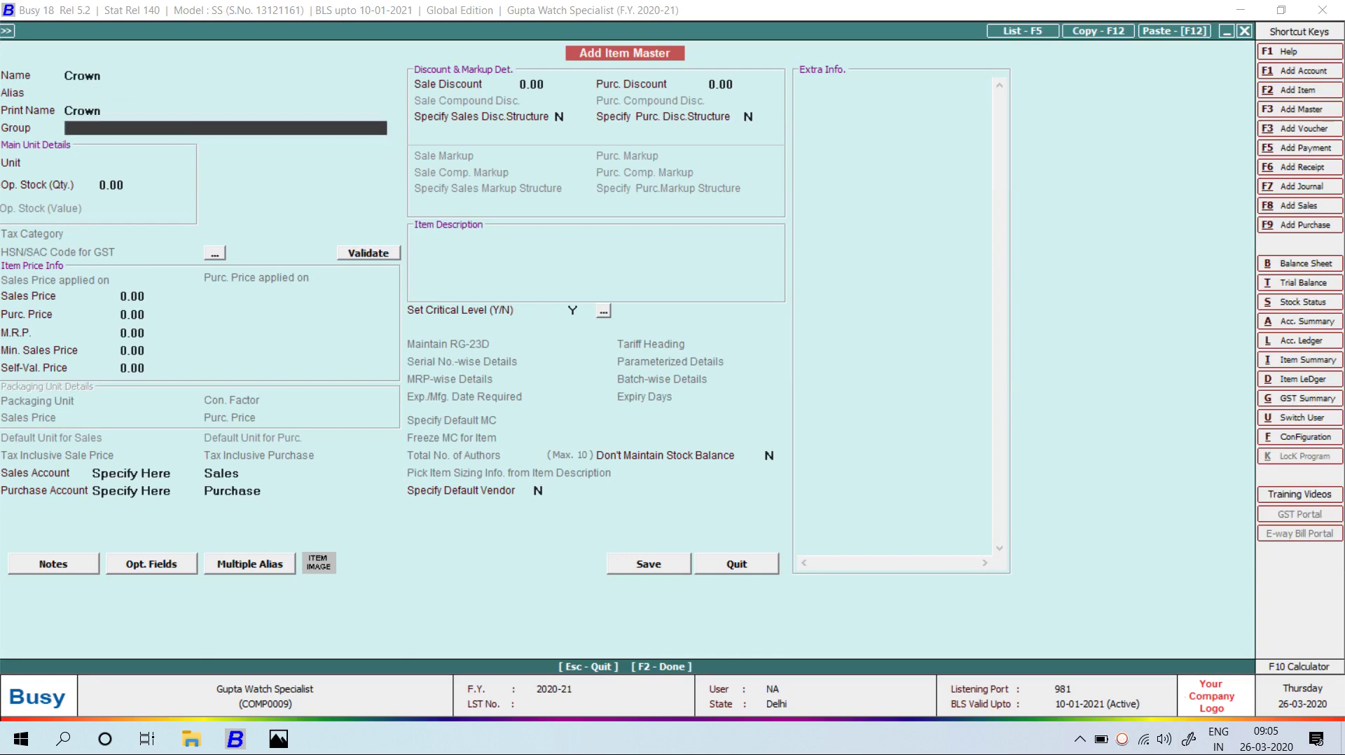
key(Return)
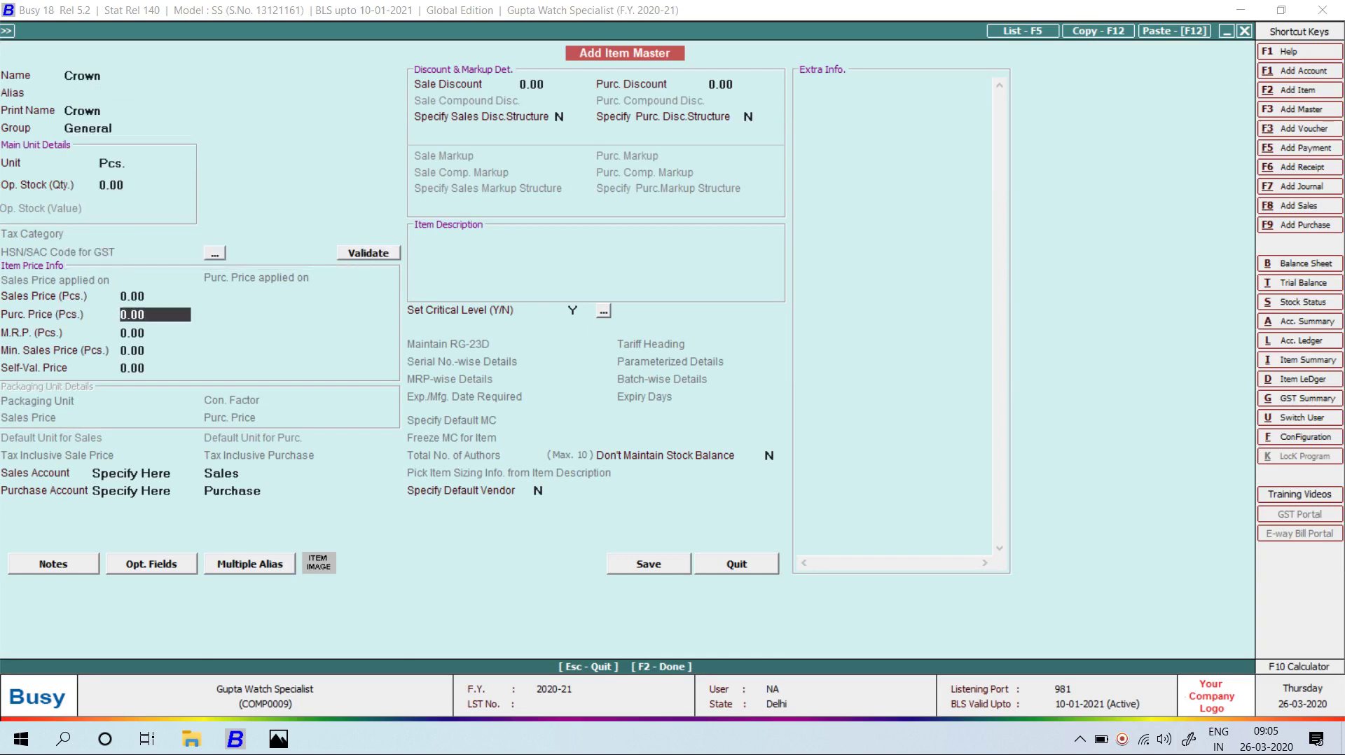
- Set the Crown item's purchase price to 105 and save the item
key(alt+Tab)
key(alt+Tab)
text(105)
key(Return)
key(F2)
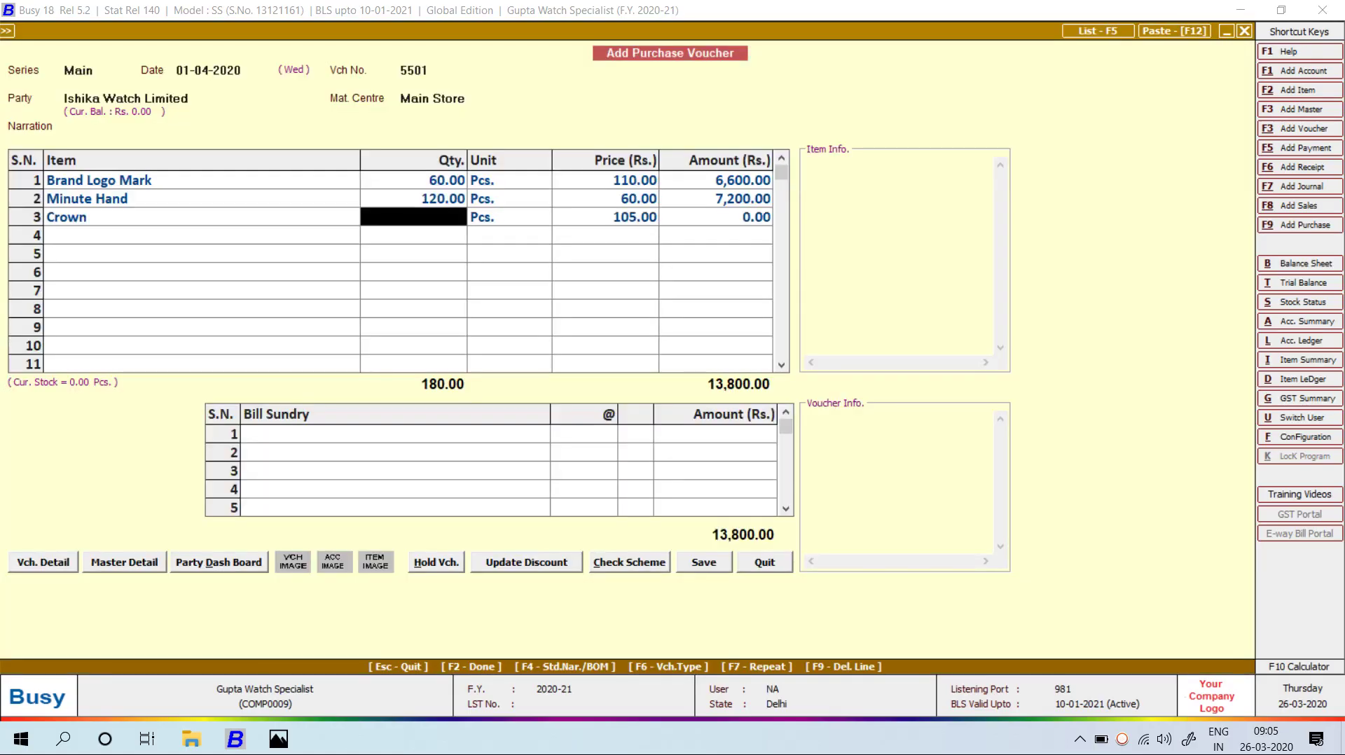
- Enter Crown on the voucher's third line with quantity 100 Pcs. at a price of 105
key(alt+Tab)
key(alt+Tab)
text(100)
key(Return)
key(Return)
key(Return)
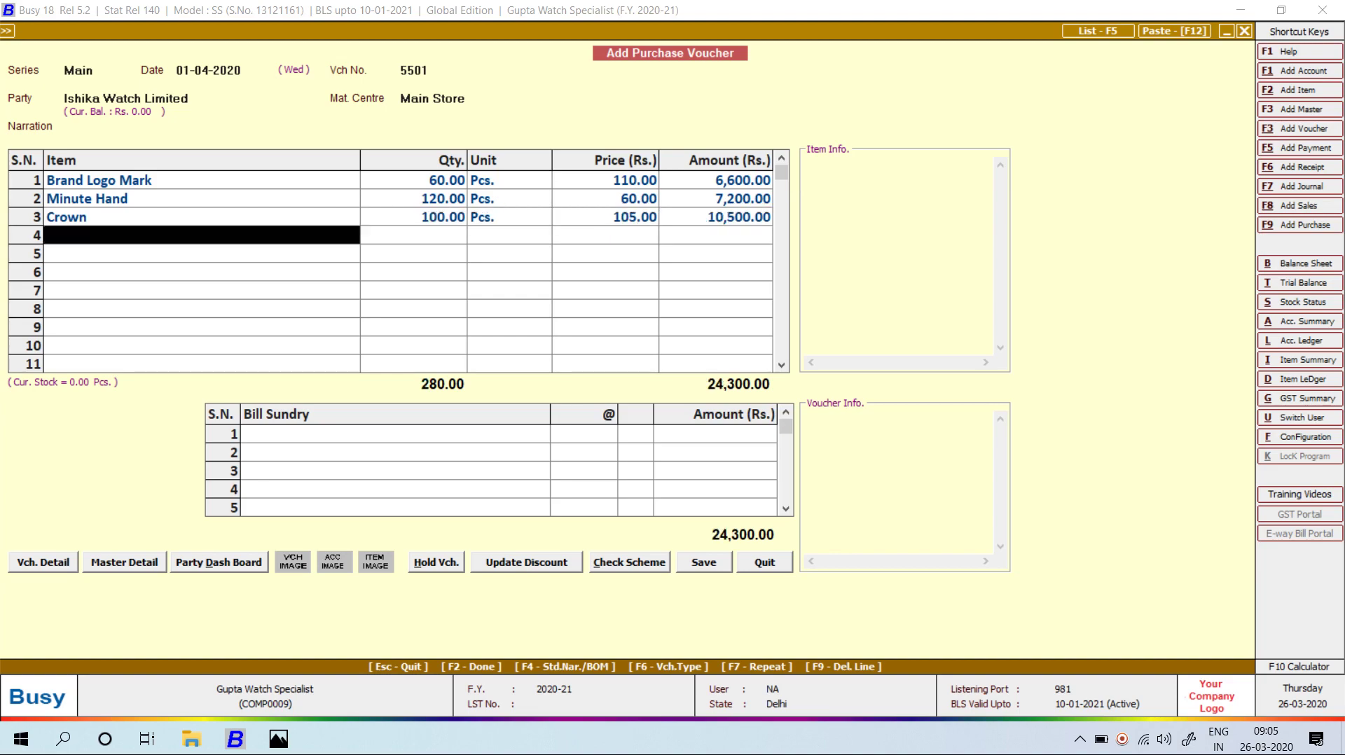
- Check the invoice's fourth item and start a new item master named Calender Window
key(alt+Tab)
key(alt+Tab)
key(alt+F2)
text(calend)
text(ar)
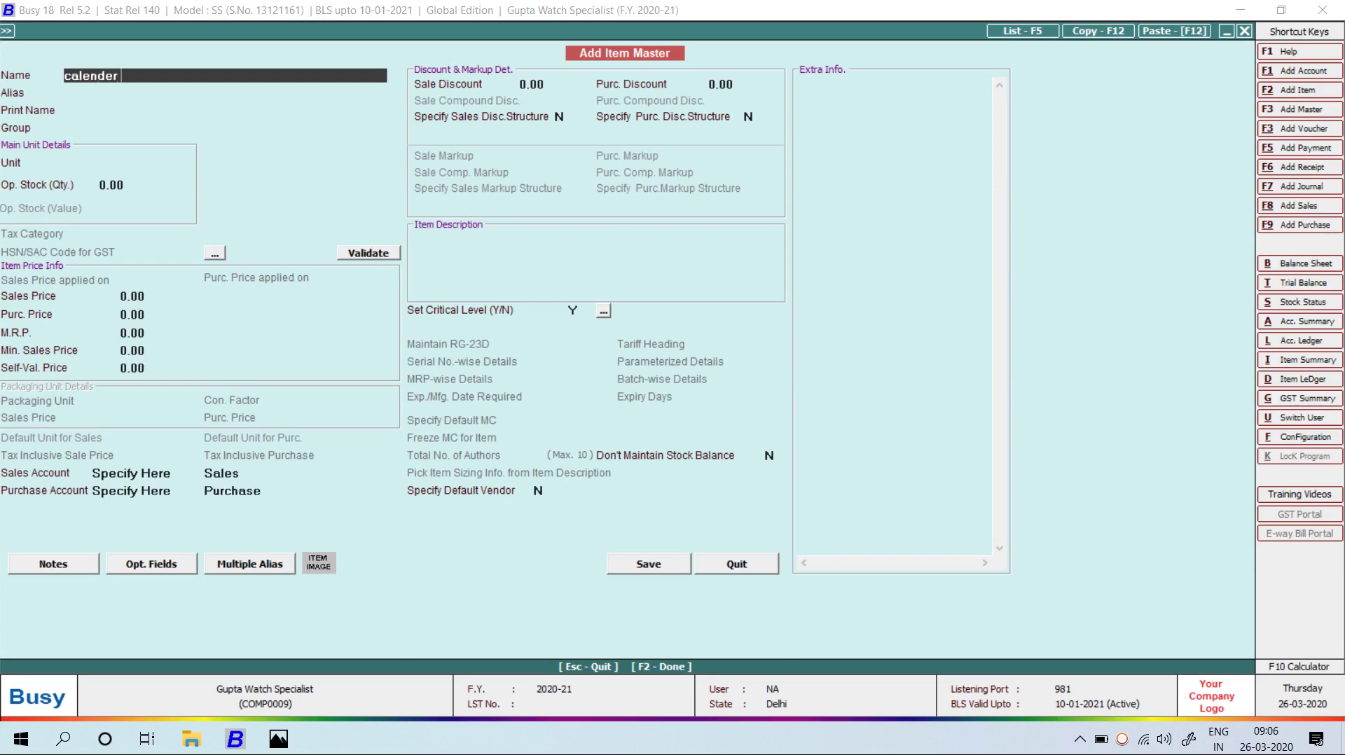
key(alt+Tab)
key(alt+Tab)
text(window)
- Assign the Calender Window item to group General with unit Pcs
key(Return)
key(Return)
key(Return)
key(Return)
key(Return)
key(Return)
key(Return)
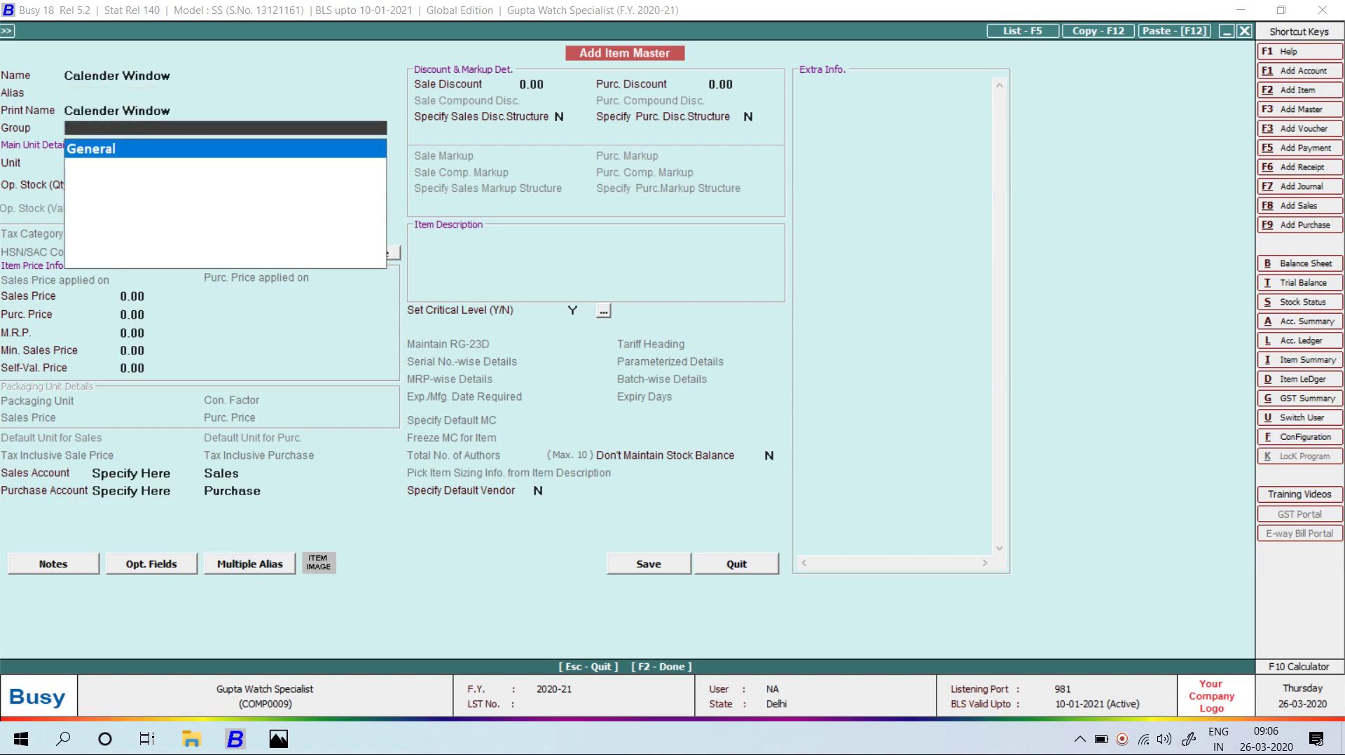
- Set the Calender Window item's purchase price to 118 and save the item
key(alt+Tab)
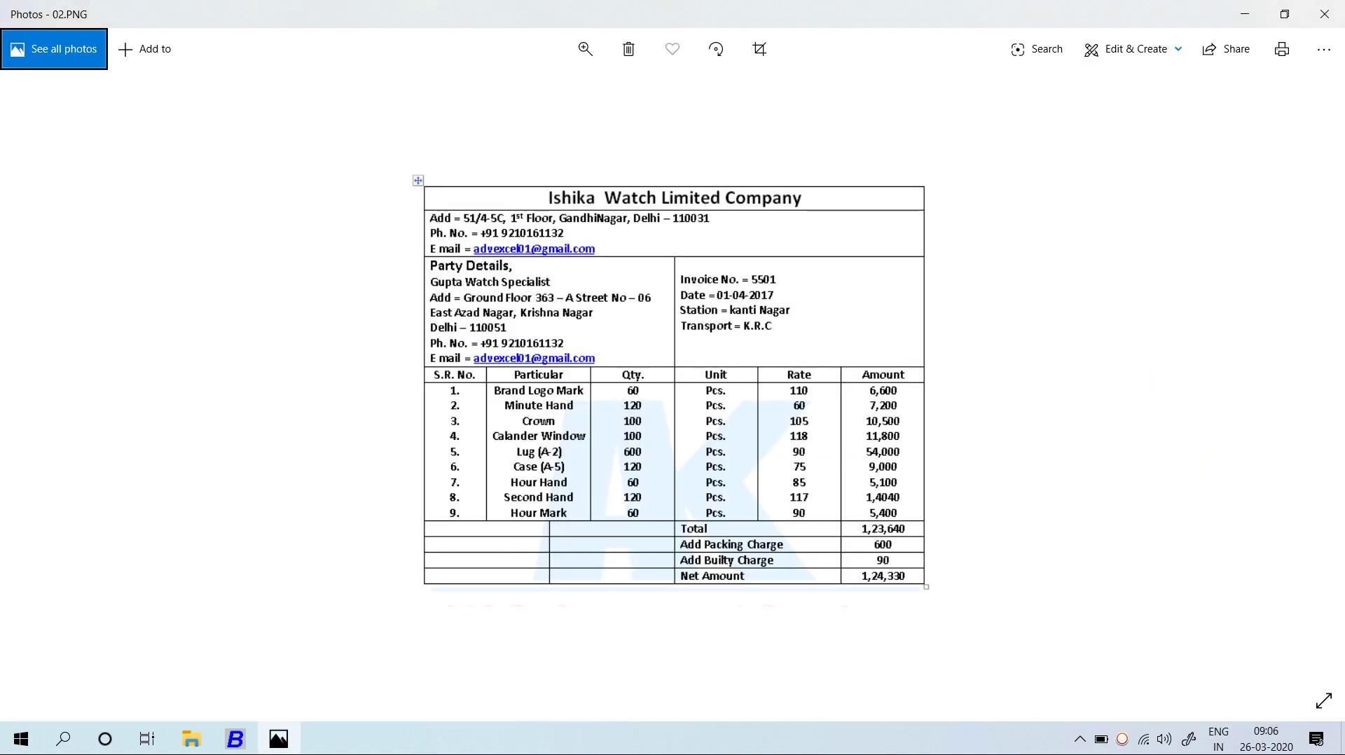
key(alt+Tab)
text(118)
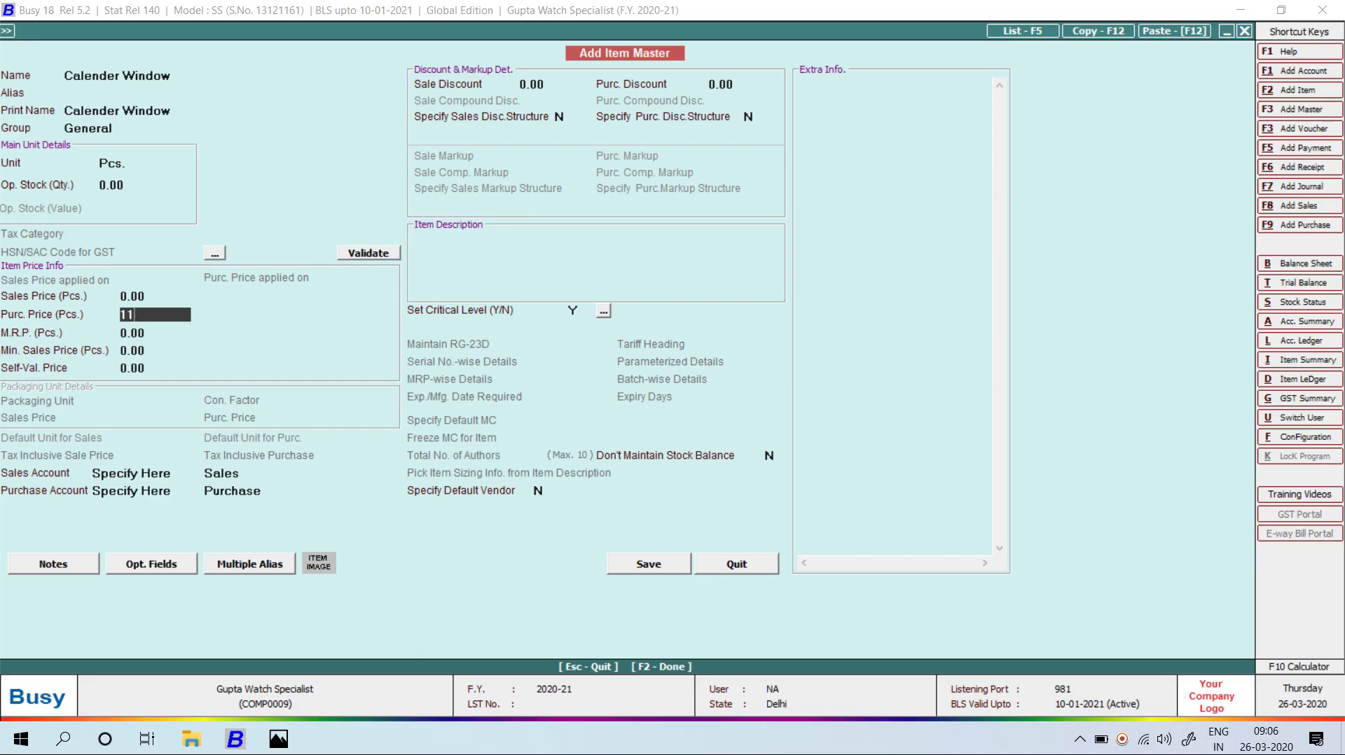
key(F2)
key(Return)
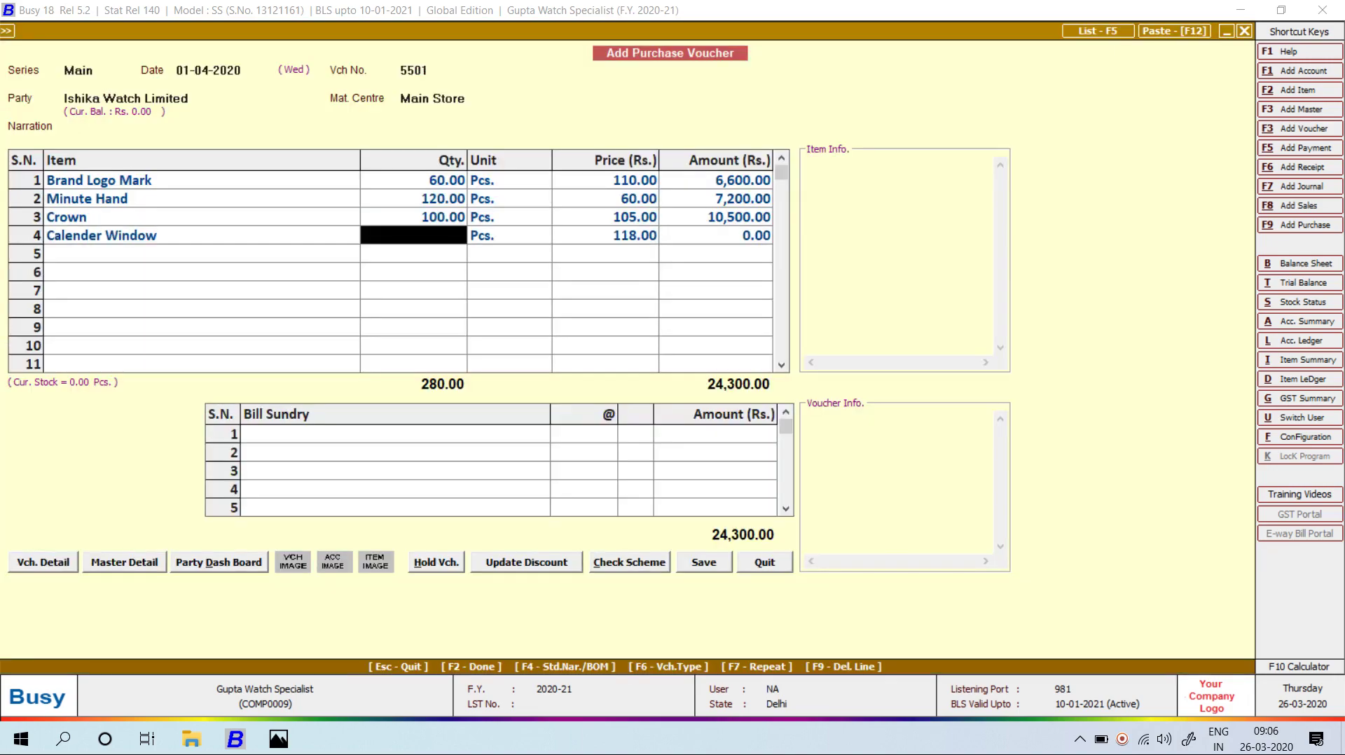
- Enter Calender Window on the voucher's fourth line with quantity 100 Pcs. at a price of 118
key(alt+Tab)
key(alt+Tab)
text(0)
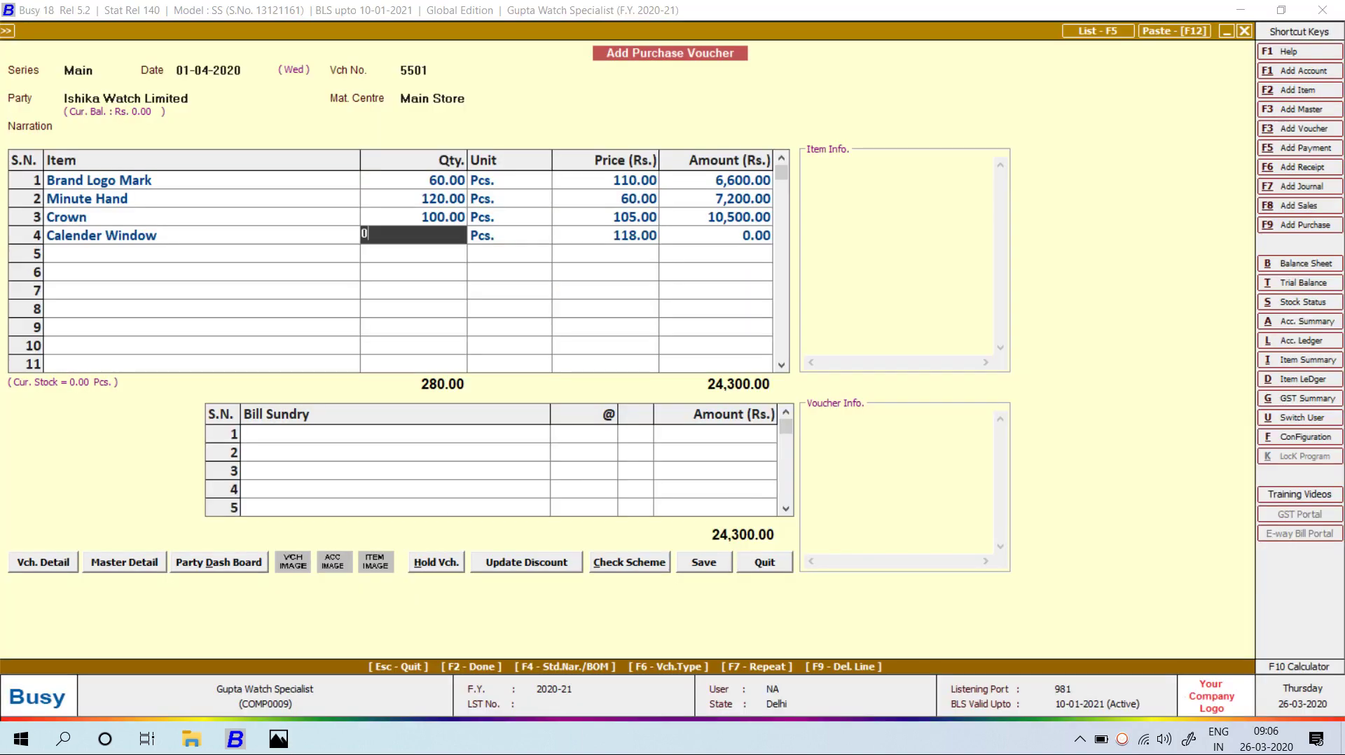
text(0100)
key(Return)
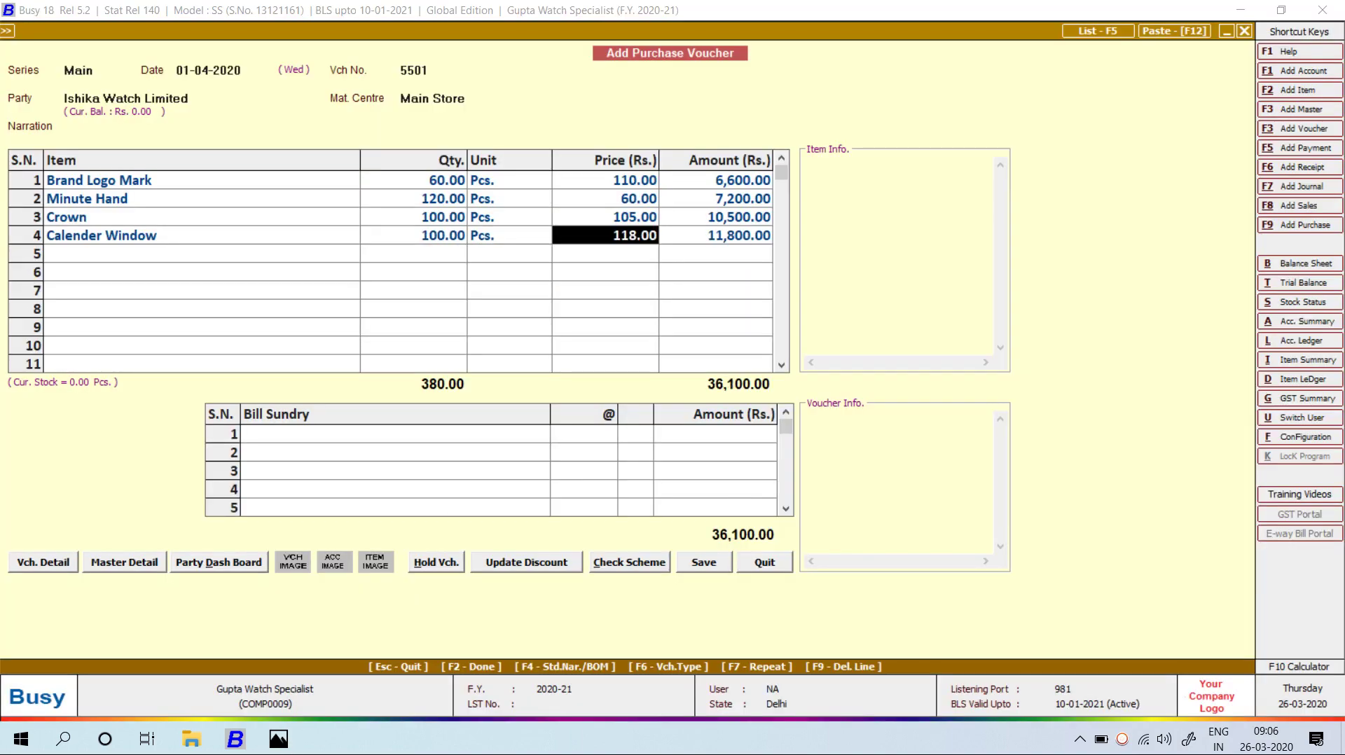
- Check the invoice's fifth item and start a new item master named Lug
key(alt+Tab)
key(alt+Tab)
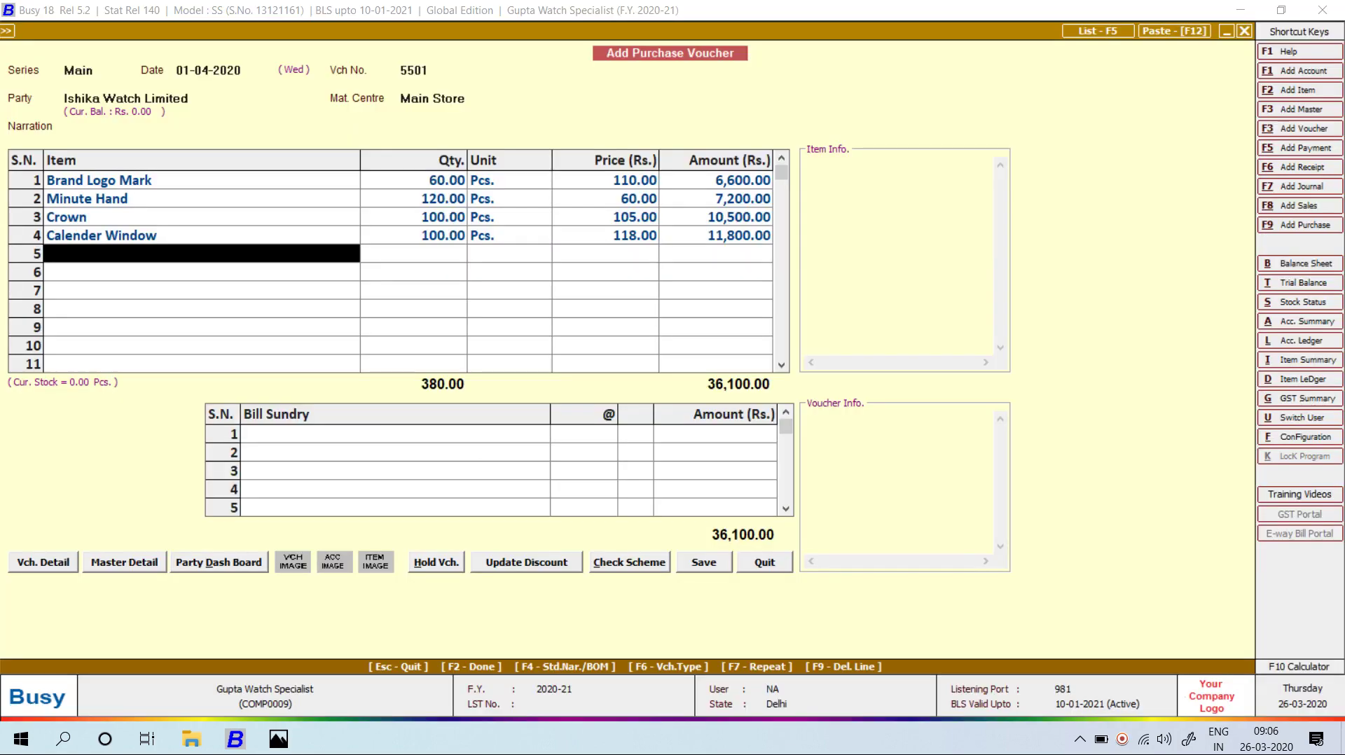
key(alt+F2)
text(lug)
key(Return)
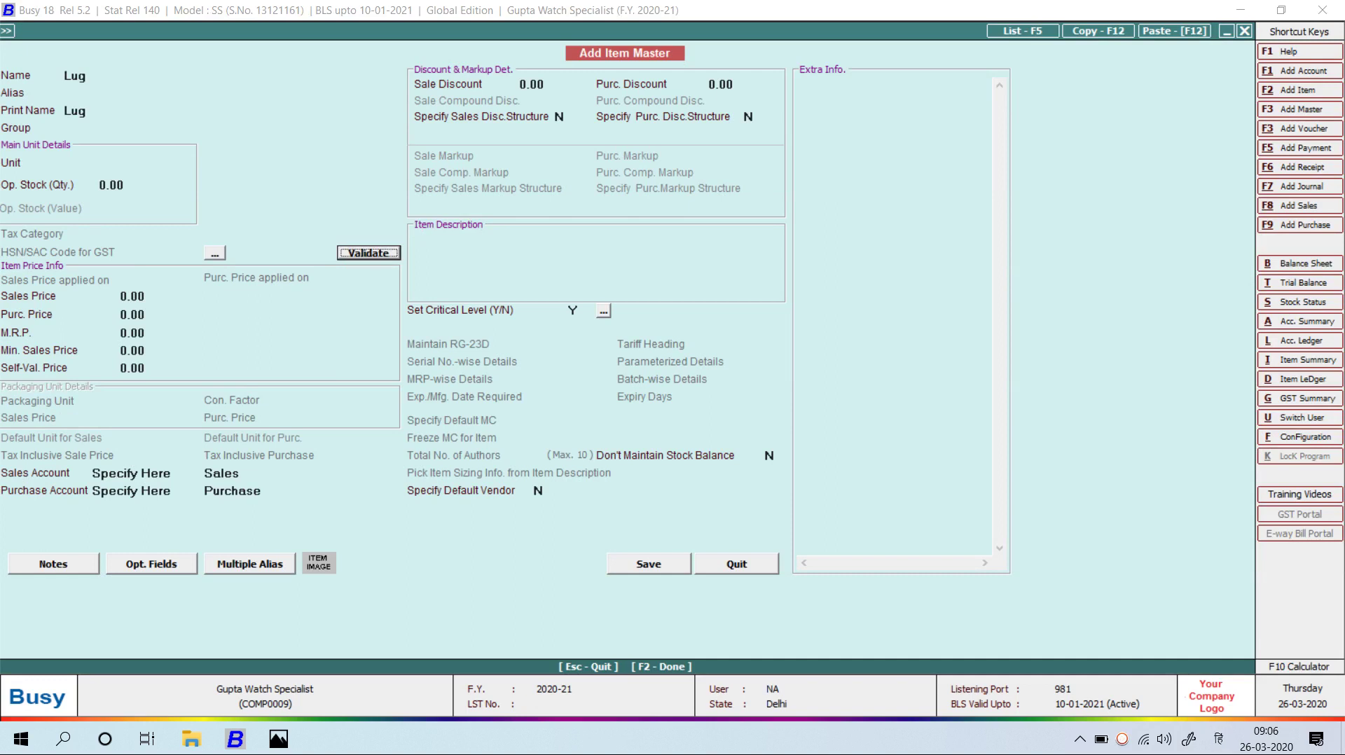
- Switch the input language to the English (India) keyboard and extend the item's name to Lug (A-Z), checking it against the invoice
click(89, 76)
text((?)
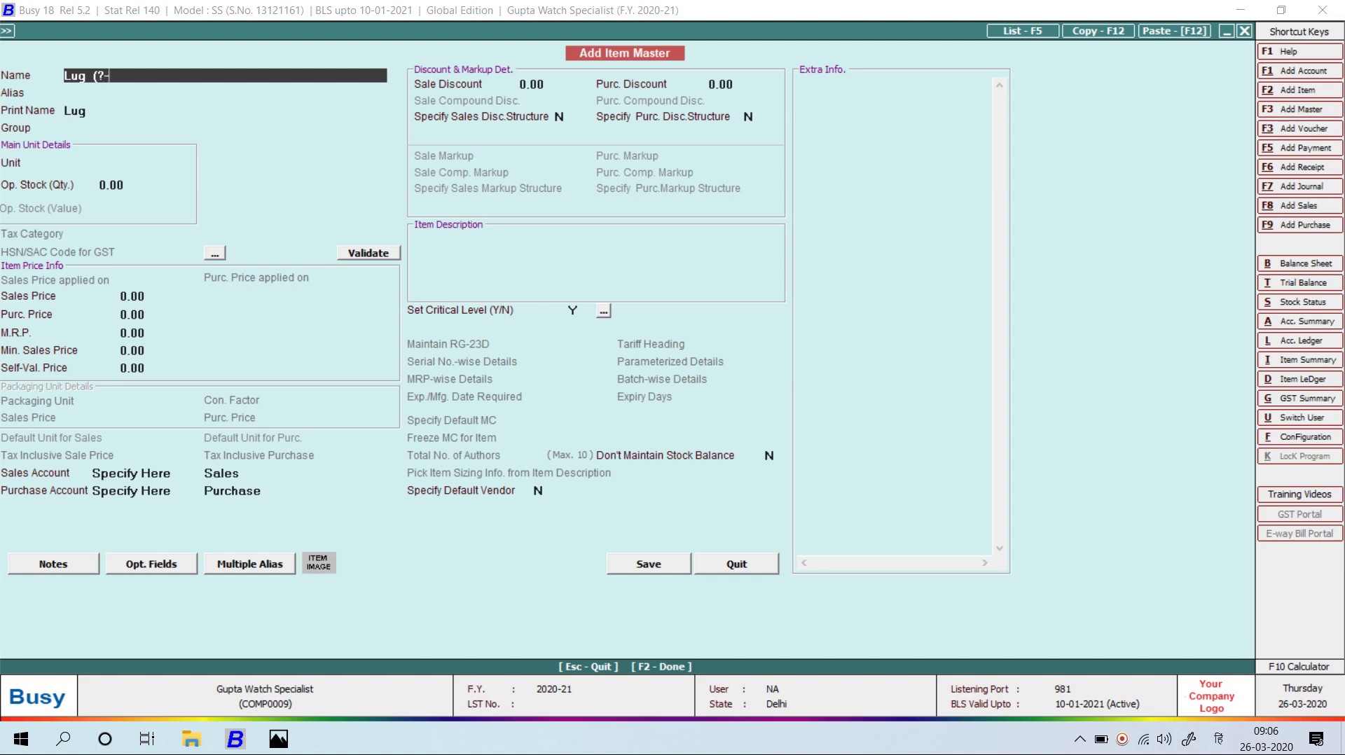
key(BackSpace)
click(1218, 739)
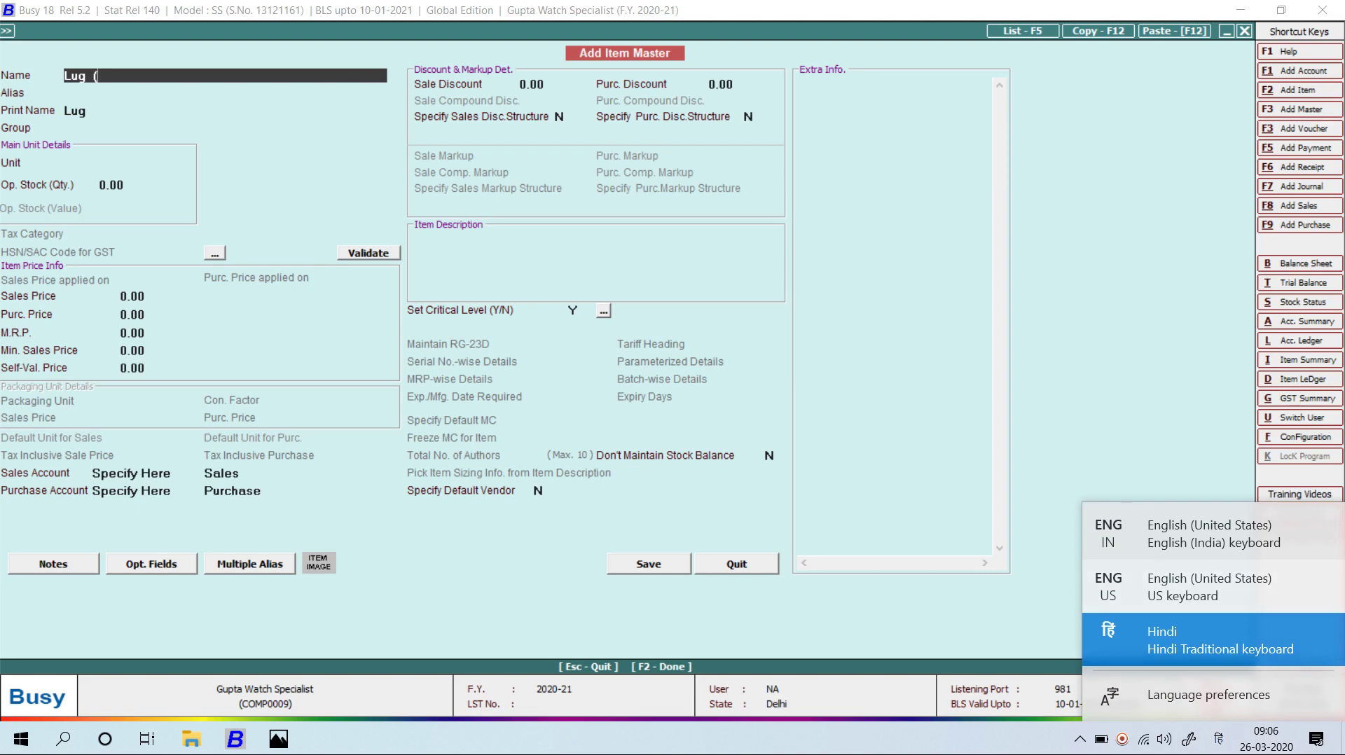
click(1184, 534)
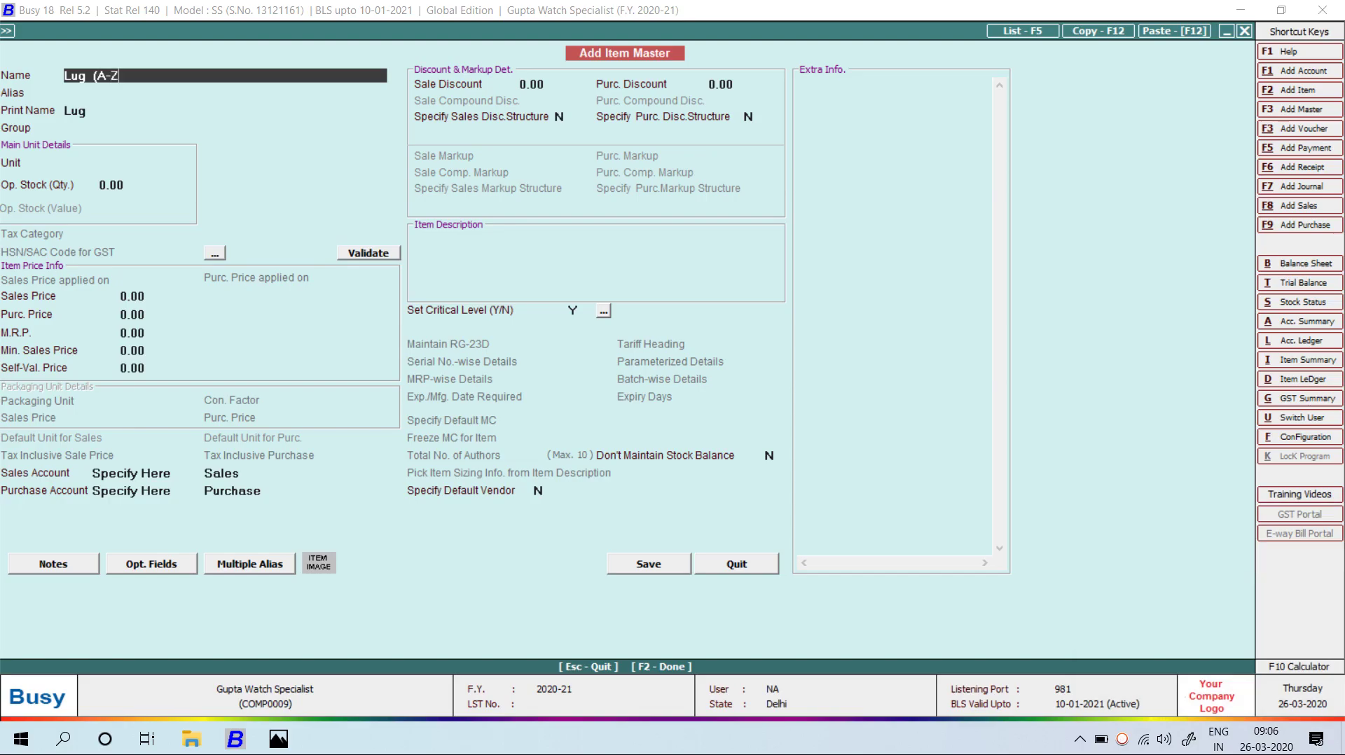
key(alt+Tab)
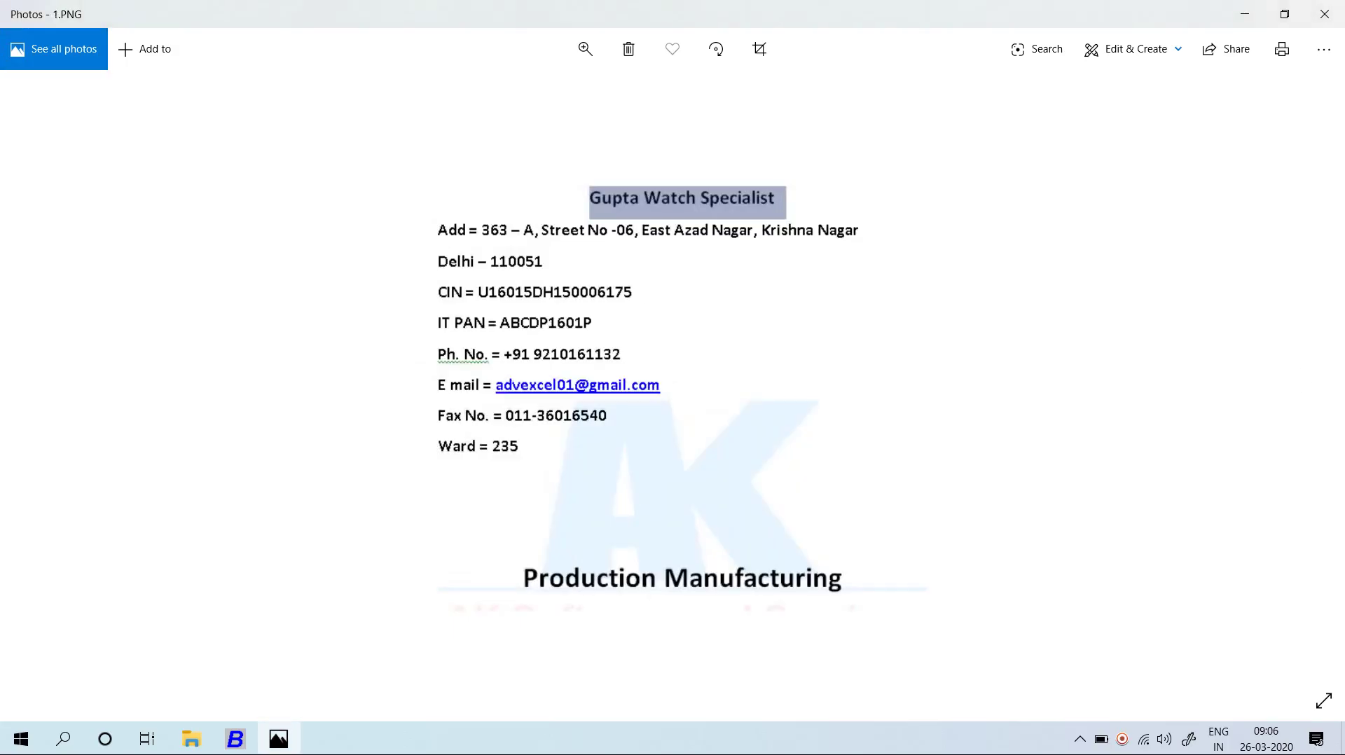
key(Right)
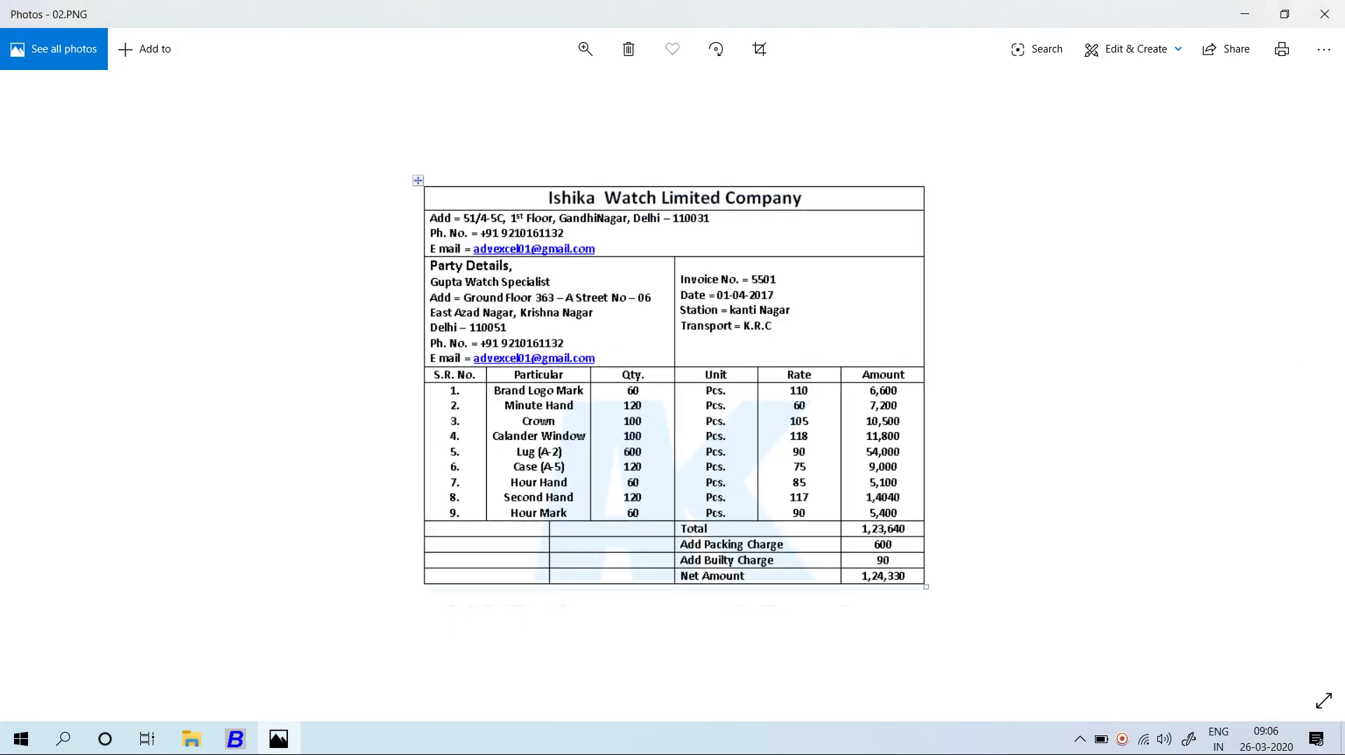
key(alt+Tab)
- Assign the Lug (A-Z) item to group General with unit Pcs
key(Return)
key(Return)
key(Return)
key(Return)
key(Return)
key(Return)
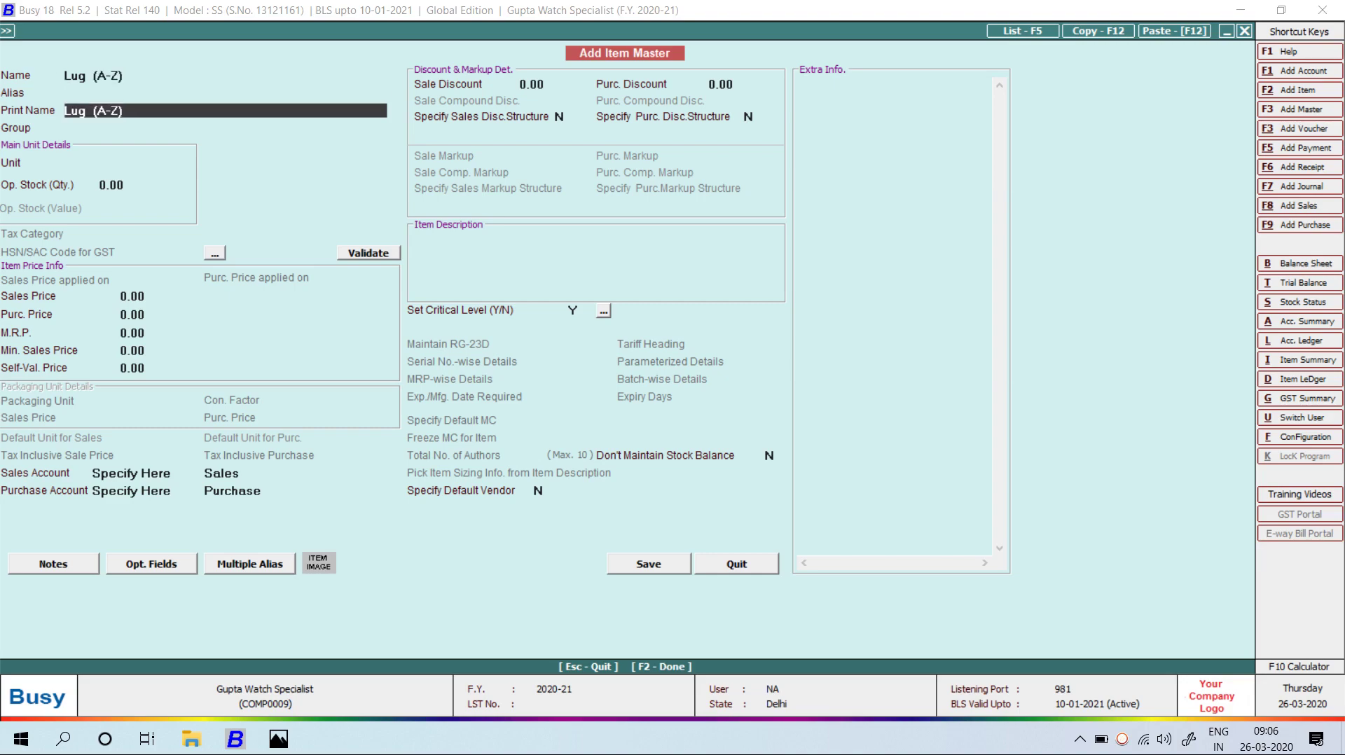
key(Return)
- Set the Lug (A-Z) item's purchase price to 90 and save the item
key(alt+Tab)
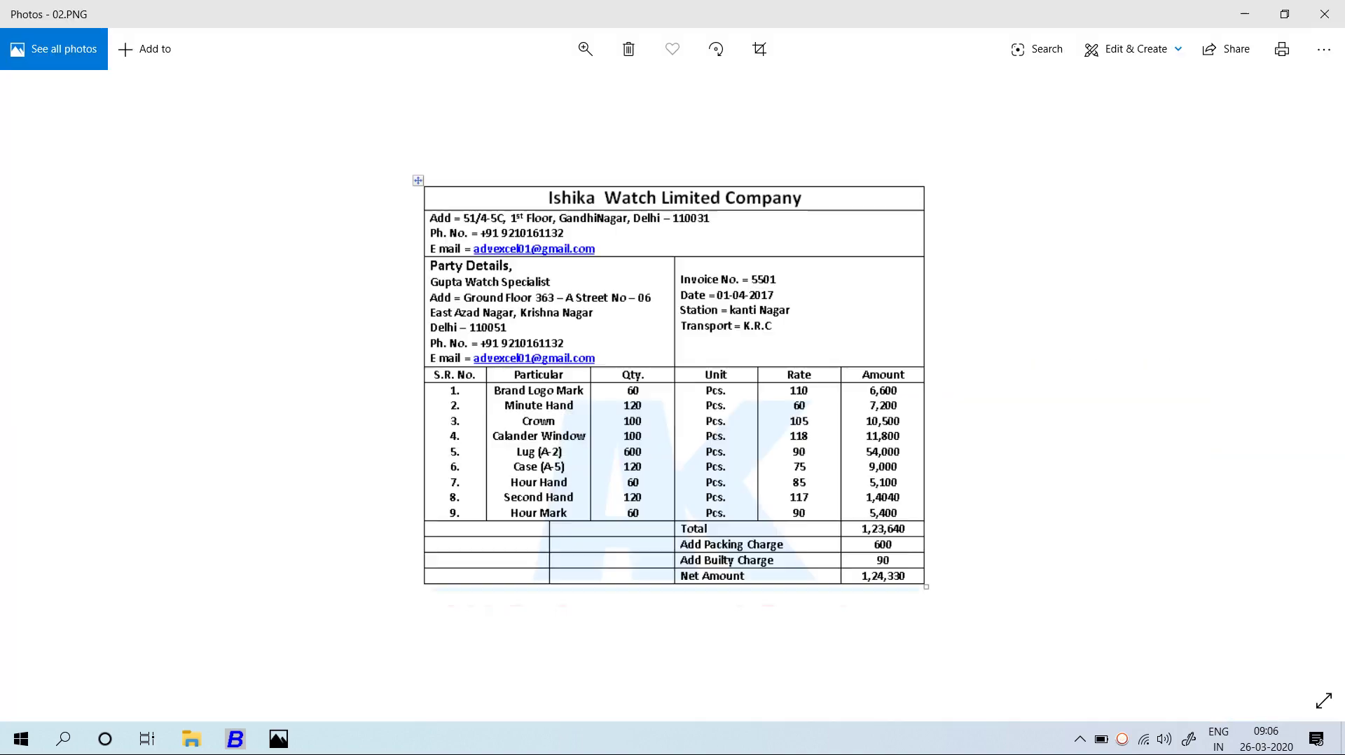
key(alt+Tab)
text(90)
key(Return)
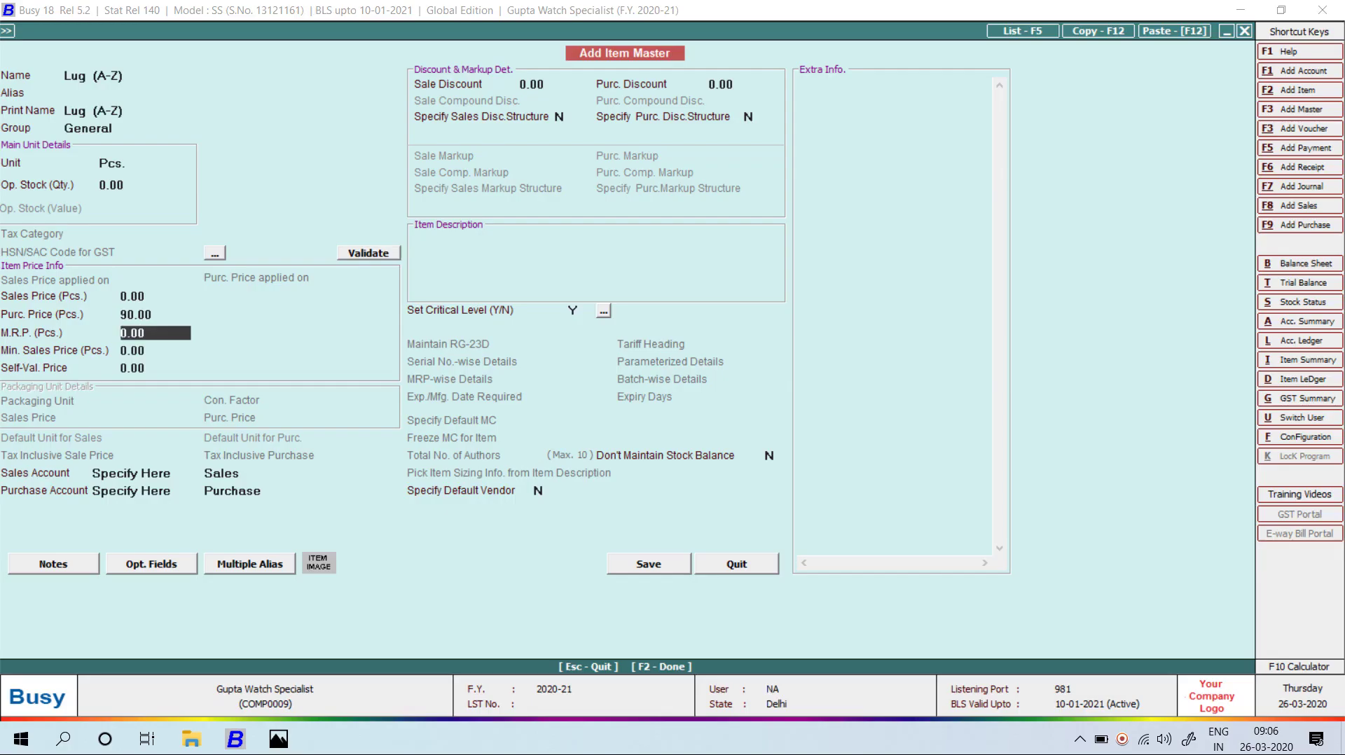
key(F2)
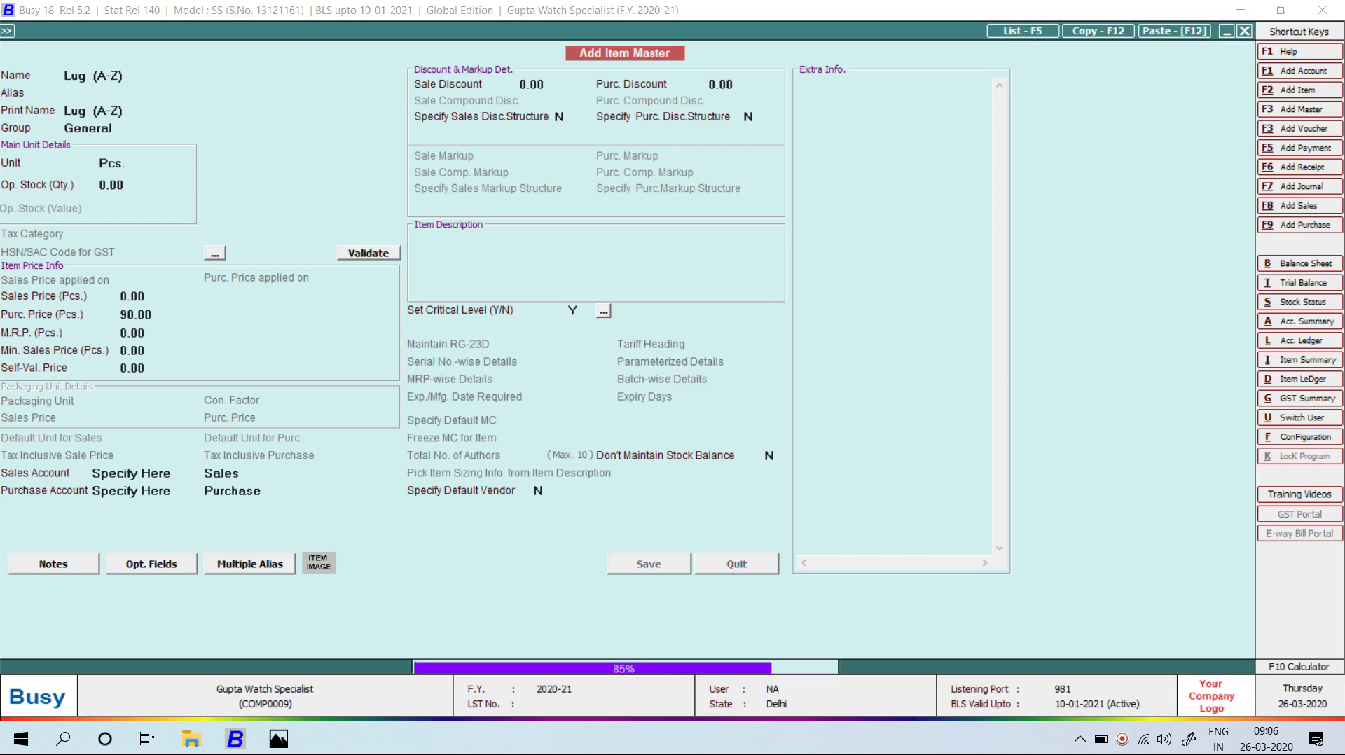
- Enter Lug (A-Z) on the voucher's fifth line with quantity 600 Pcs. at a price of 90
key(alt+Tab)
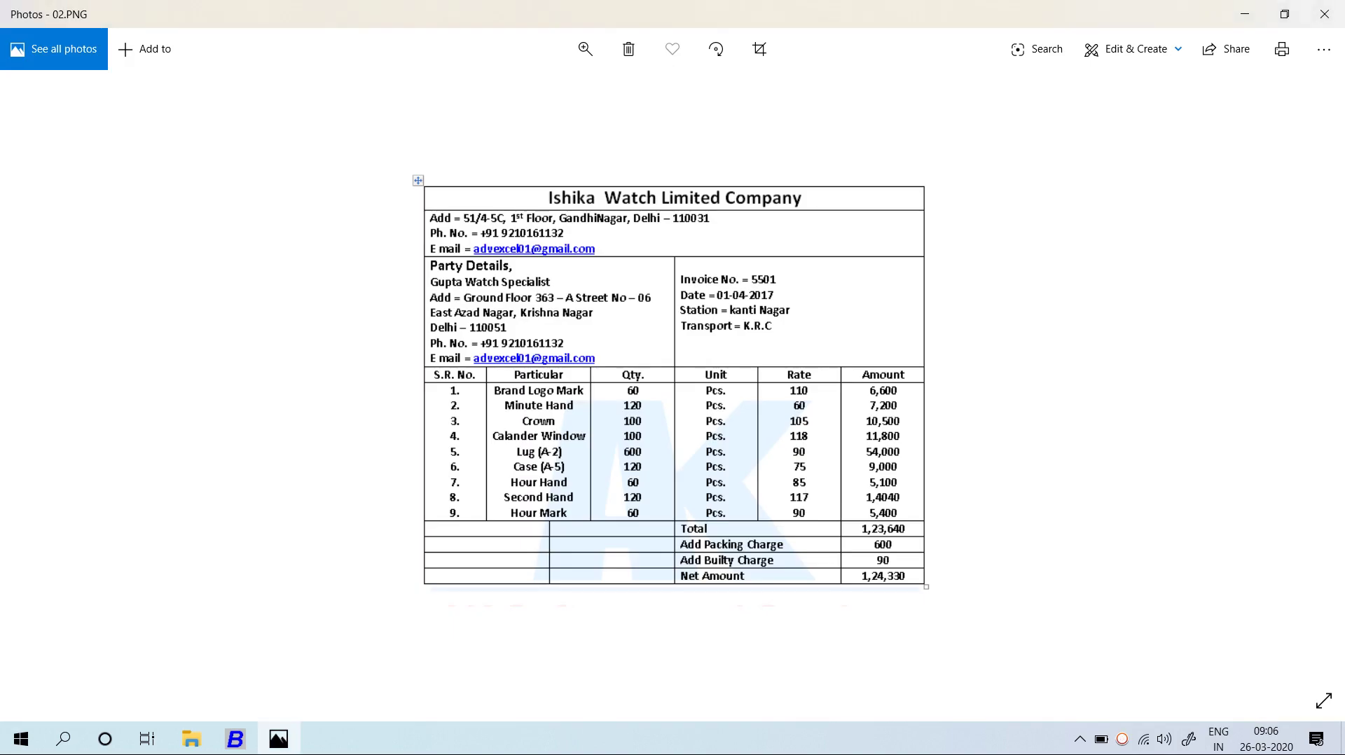
key(alt+Tab)
text(600)
key(Return)
key(Return)
key(Return)
key(Return)
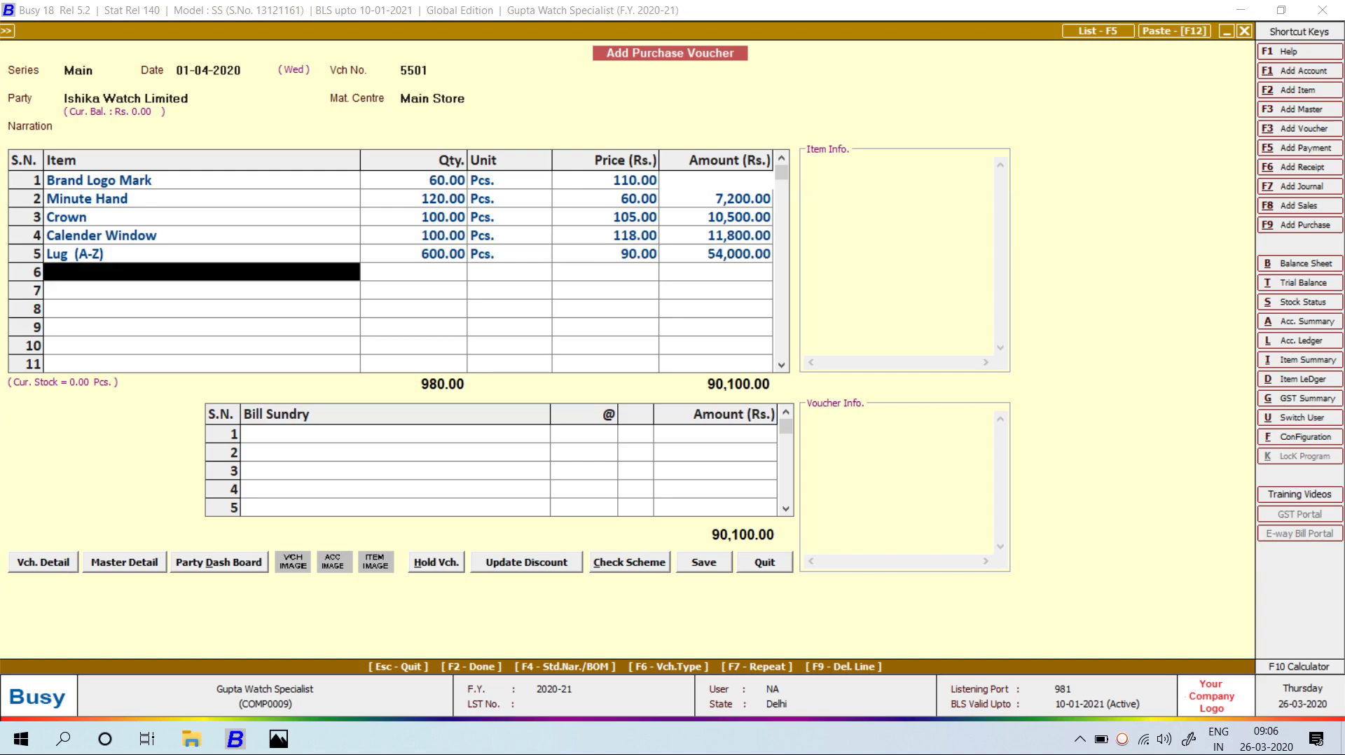
- Check the invoice's sixth item and start a new item master named CASE (A-5) in group General
key(alt+Tab)
key(alt+Tab)
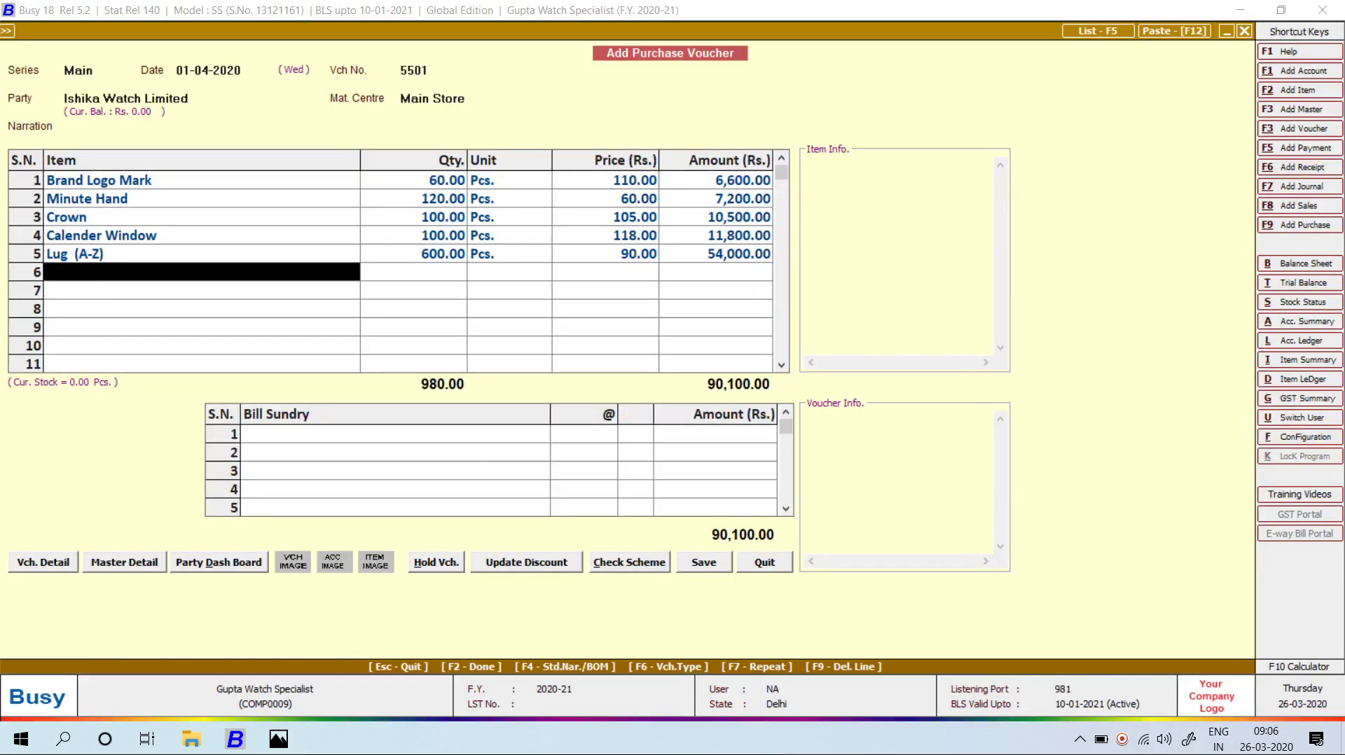
key(alt+F2)
text(CASE)
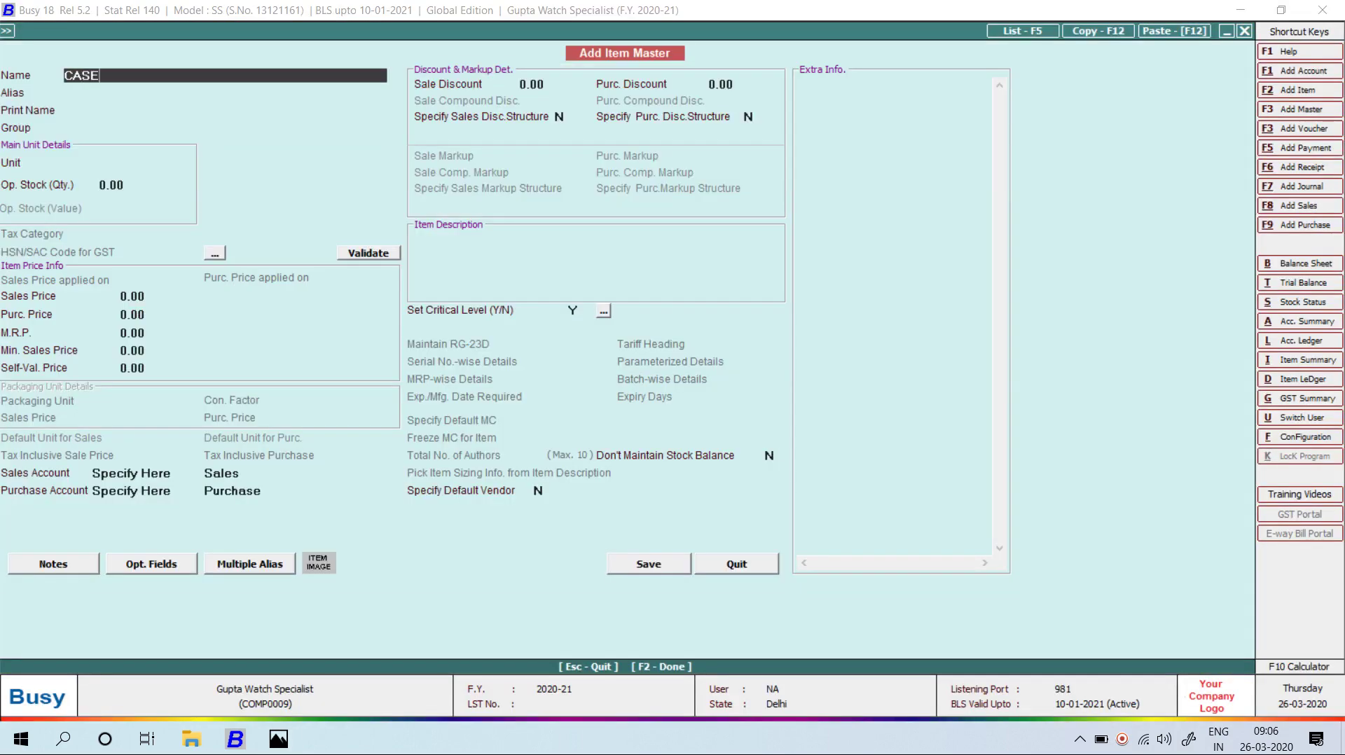
text( (A-5))
key(Return)
key(Return)
key(Return)
key(Return)
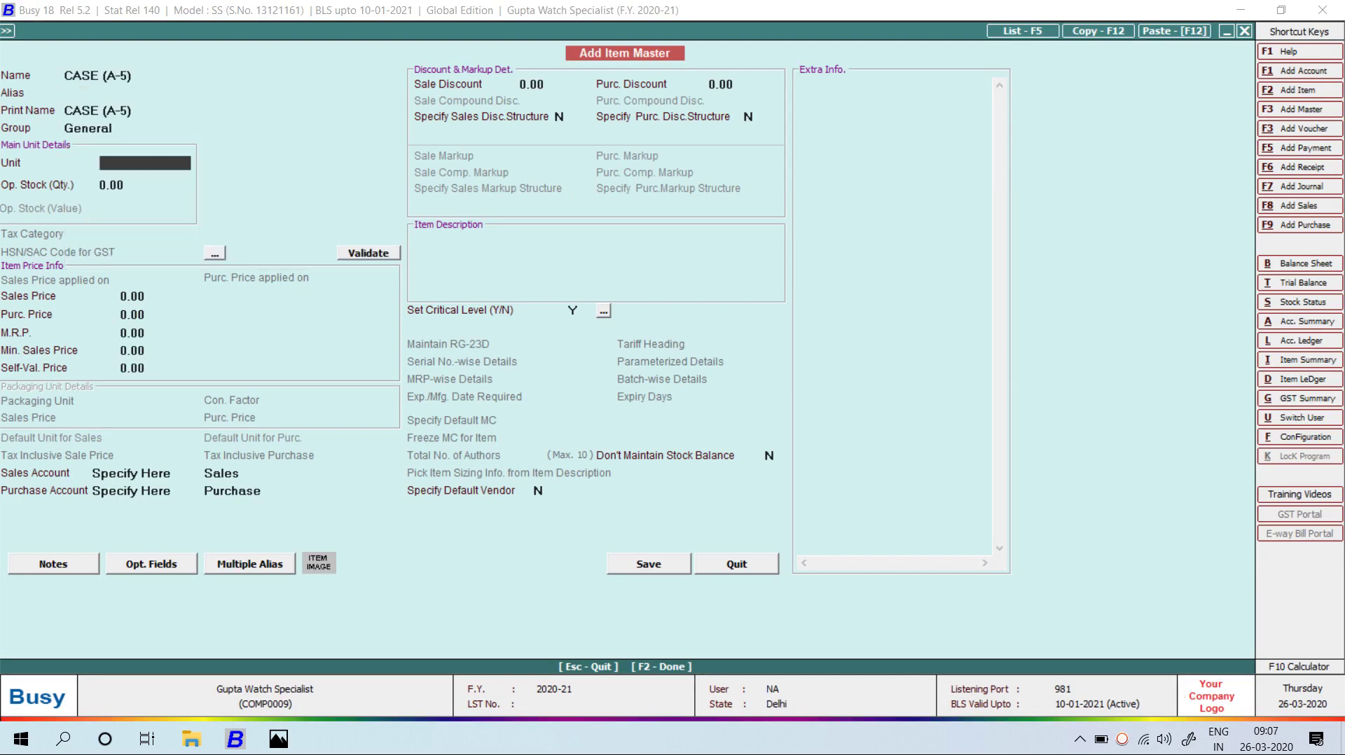
- Set the CASE (A-5) item's unit to Pcs. and check its rate on the invoice
text(Pcs.)
key(Return)
key(Return)
key(Return)
key(alt+Tab)
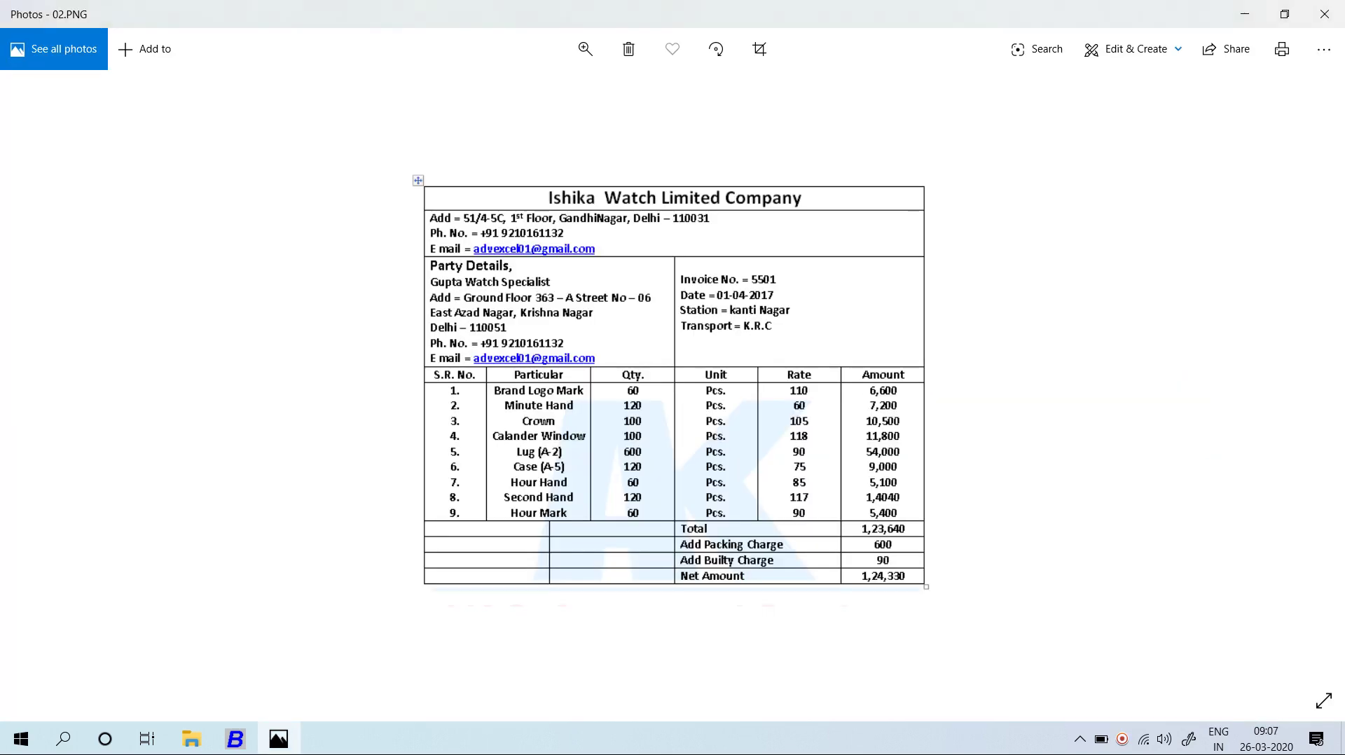
- Set the CASE (A-5) item's purchase price to 75 and save the item
key(alt+Tab)
text(75)
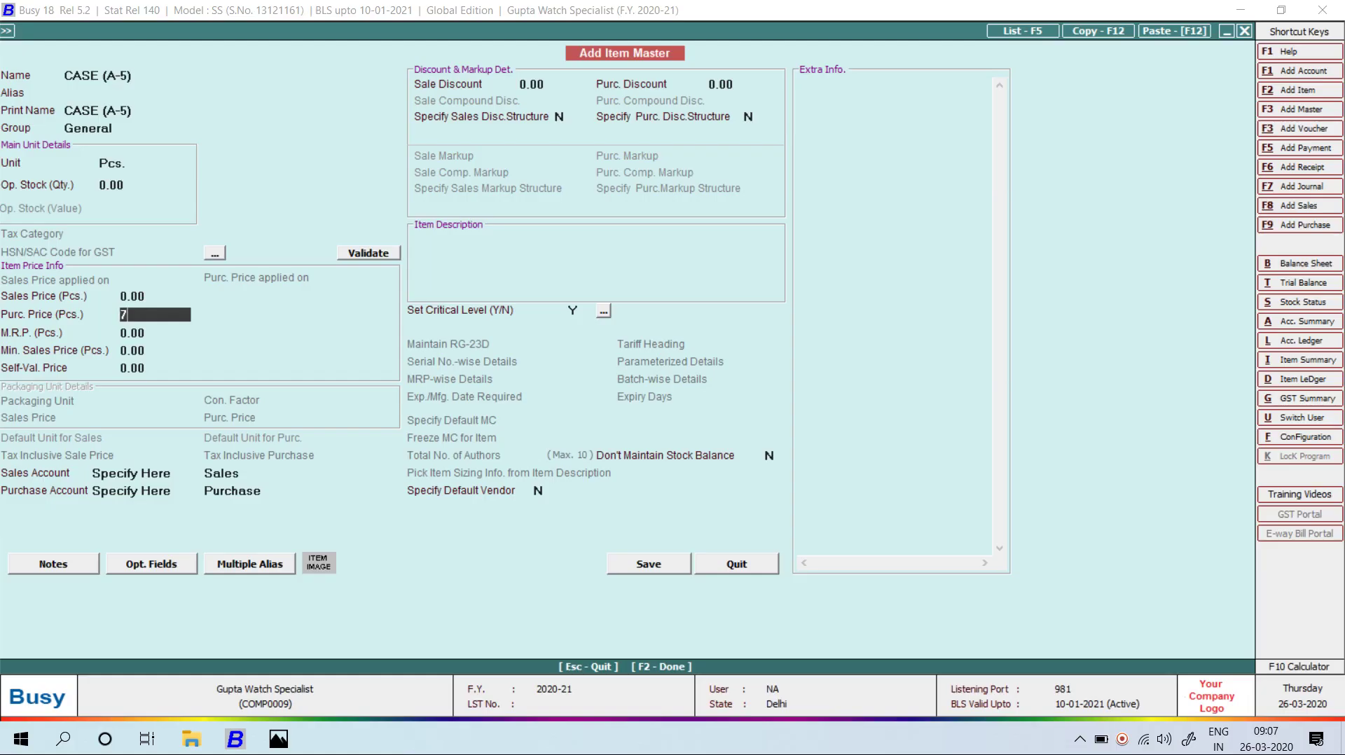
key(Return)
- Enter CASE (A-5) on the voucher's sixth line with quantity 120 Pcs. at a price of 75
key(alt+Tab)
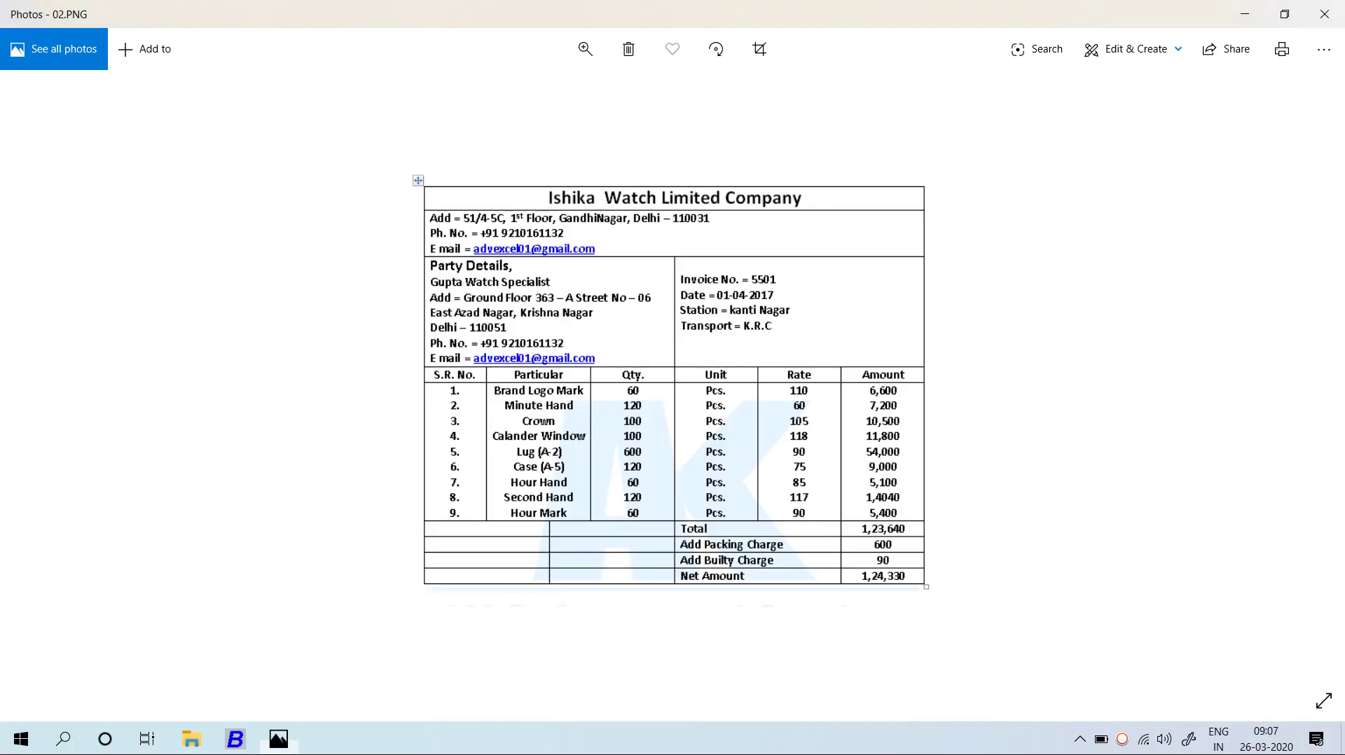
key(alt+Tab)
text(120)
key(Return)
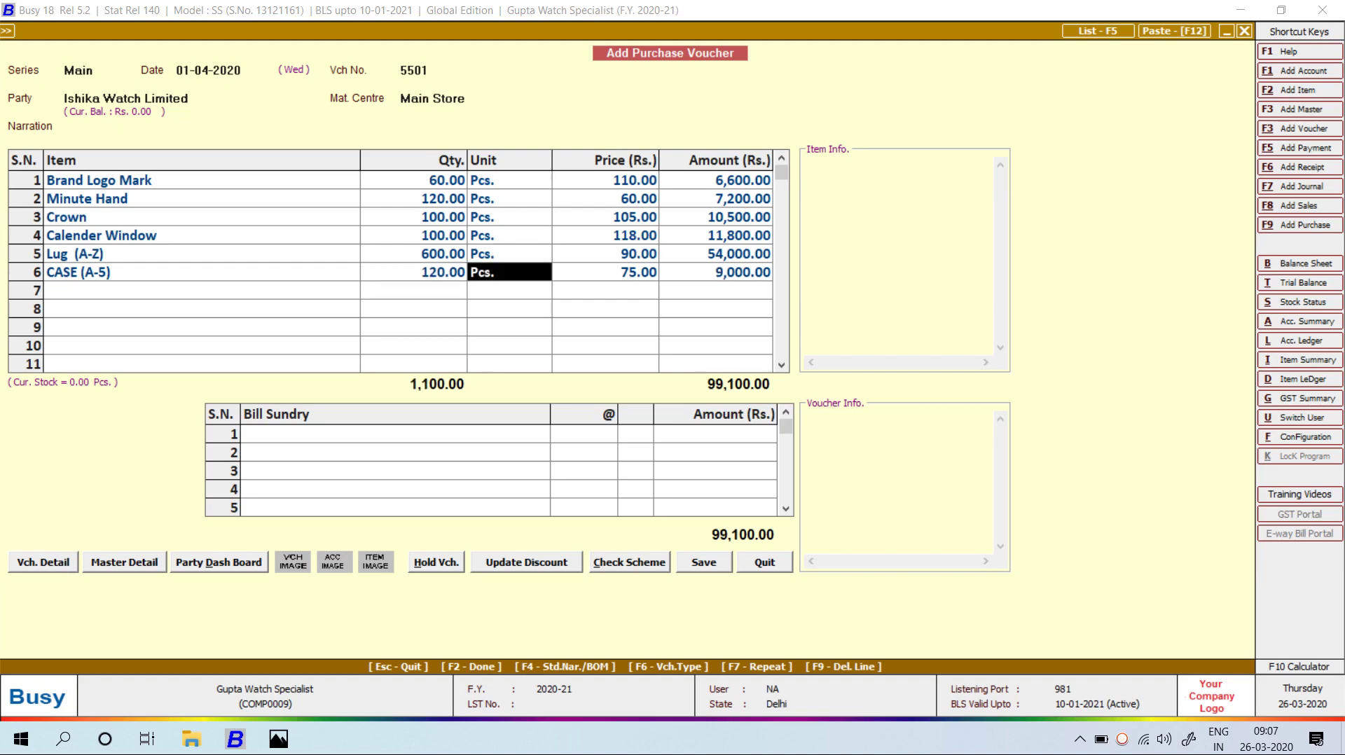
key(Return)
key(Return)
key(Return)
- Check the invoice's seventh item and start a new item master named HOUR HAND
key(alt+Tab)
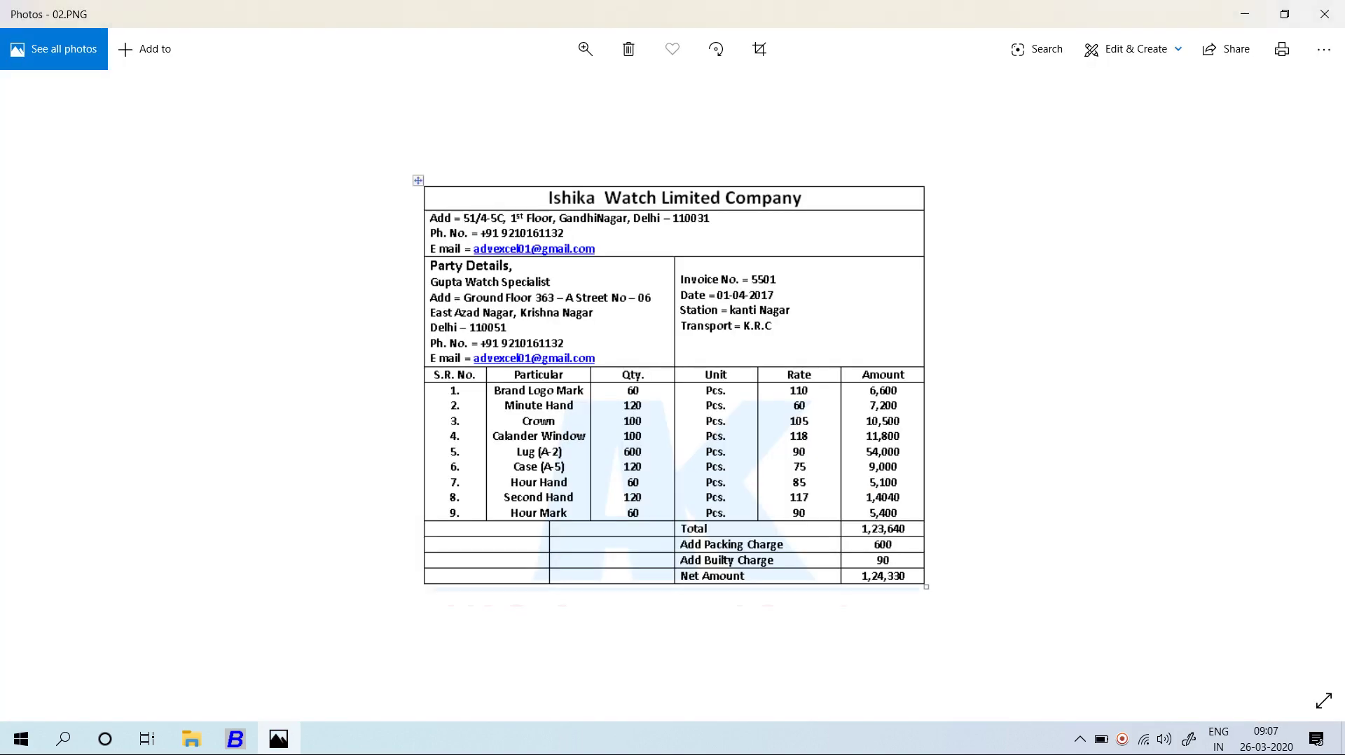
key(alt+Tab)
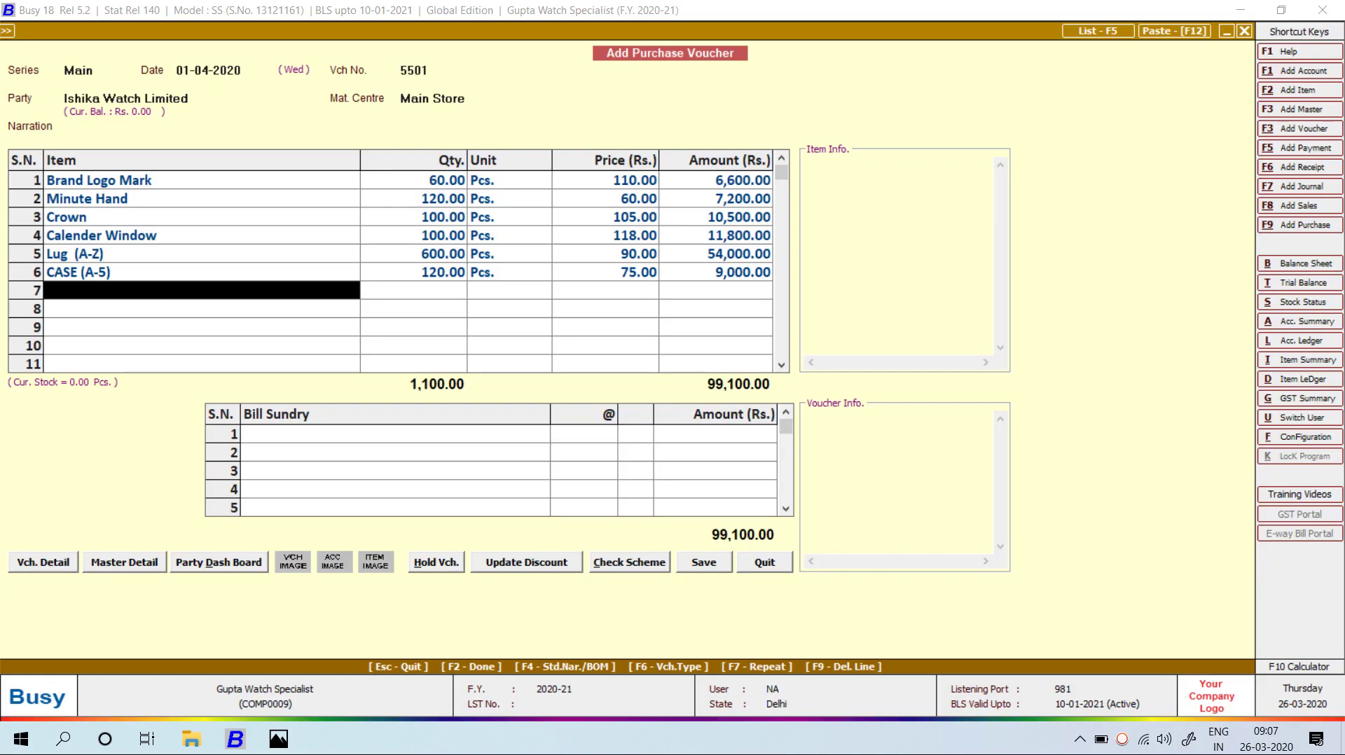
key(alt+F2)
text(HOU)
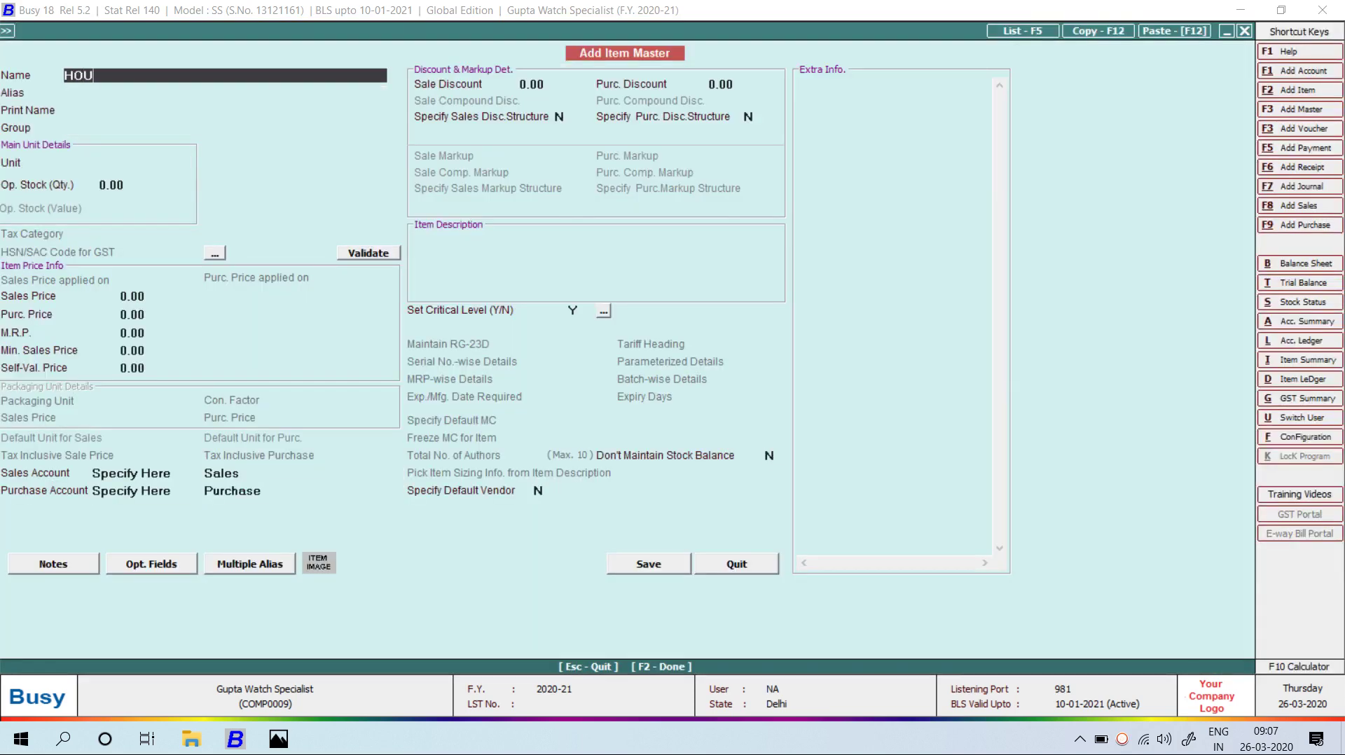
text(R HAND)
key(Return)
key(Return)
key(Return)
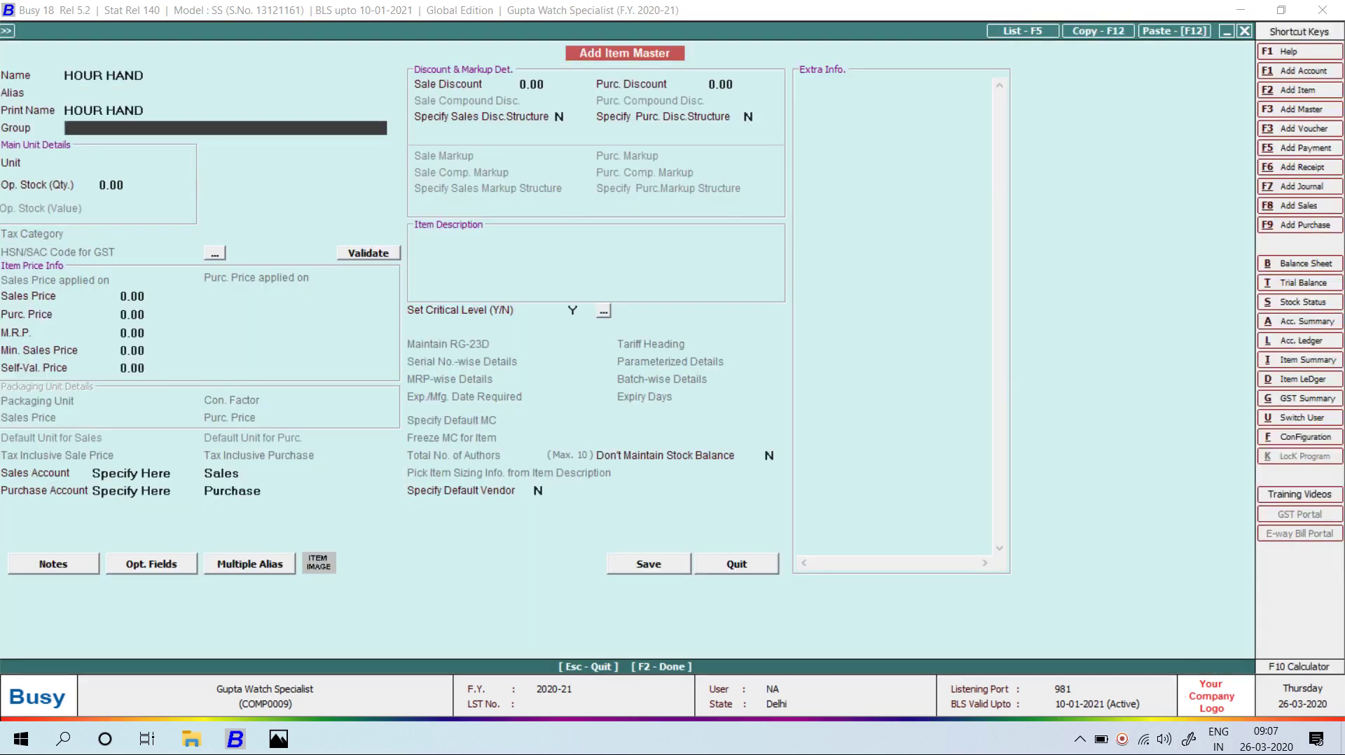
- Assign the HOUR HAND item to group General with unit Pcs
key(Return)
key(Return)
key(Return)
key(Return)
key(Return)
- Look up the Hour Hand rate on the invoice, set the item's purchase price to 85 and save it
key(alt+Tab)
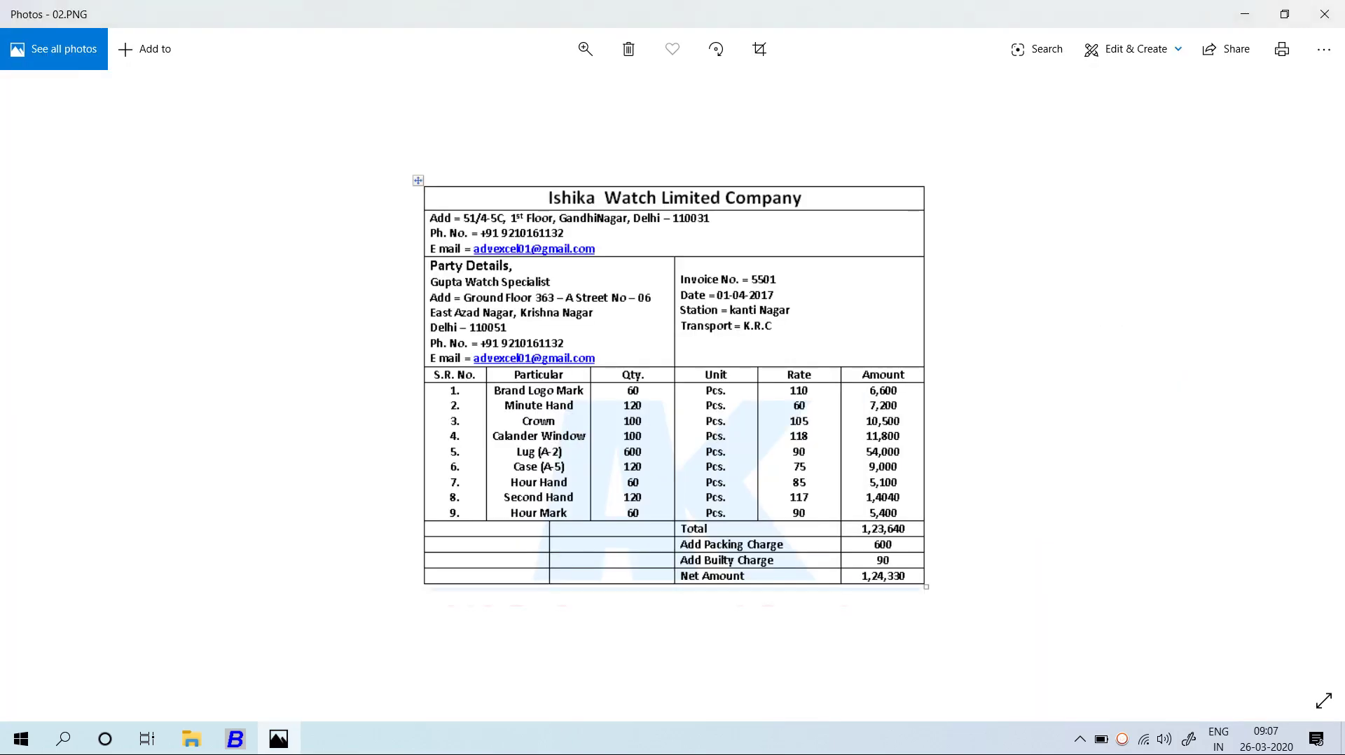
key(alt+Tab)
text(85)
key(Return)
key(F2)
key(Return)
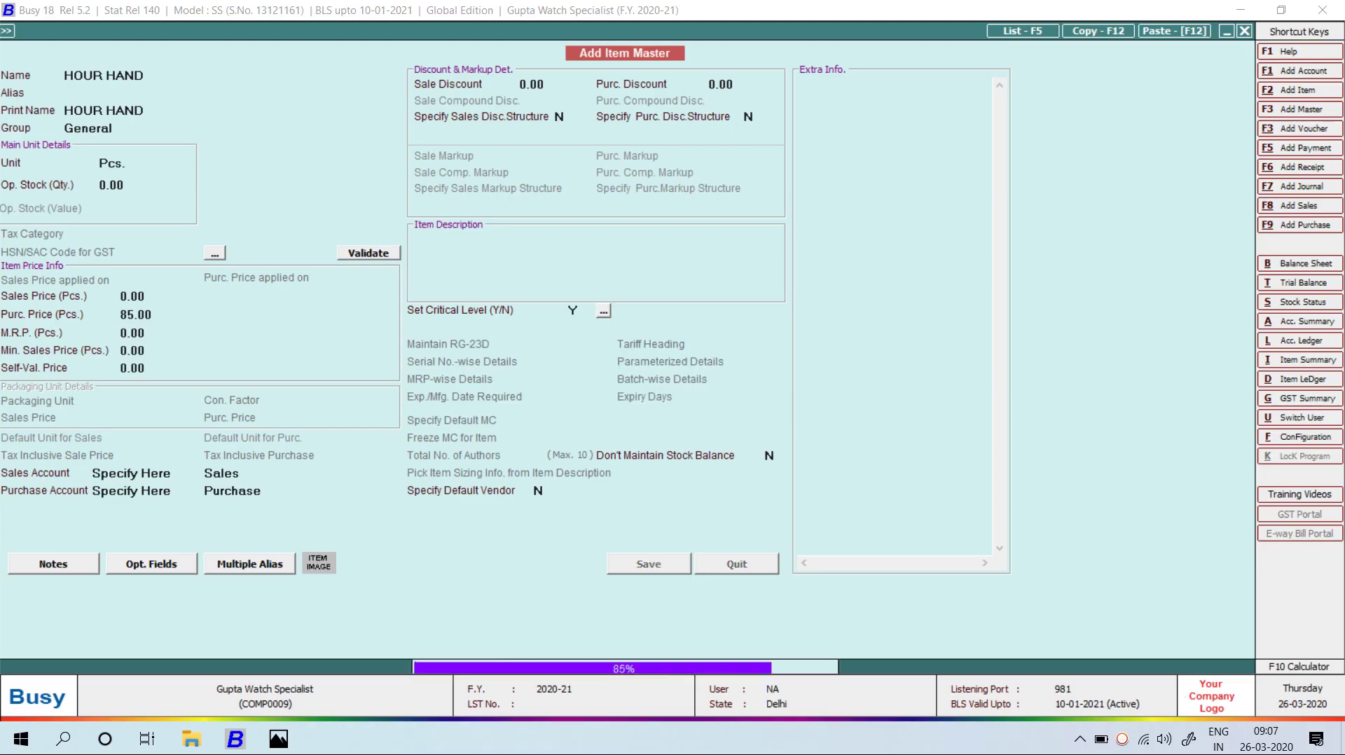
- Enter HOUR HAND on the voucher's seventh line with quantity 60 Pcs. at a price of 85
key(alt+Tab)
key(alt+Tab)
text(60)
key(Return)
key(Return)
key(Return)
- Check the invoice's eighth item and start a new item master named SECOND HAND
key(alt+Tab)
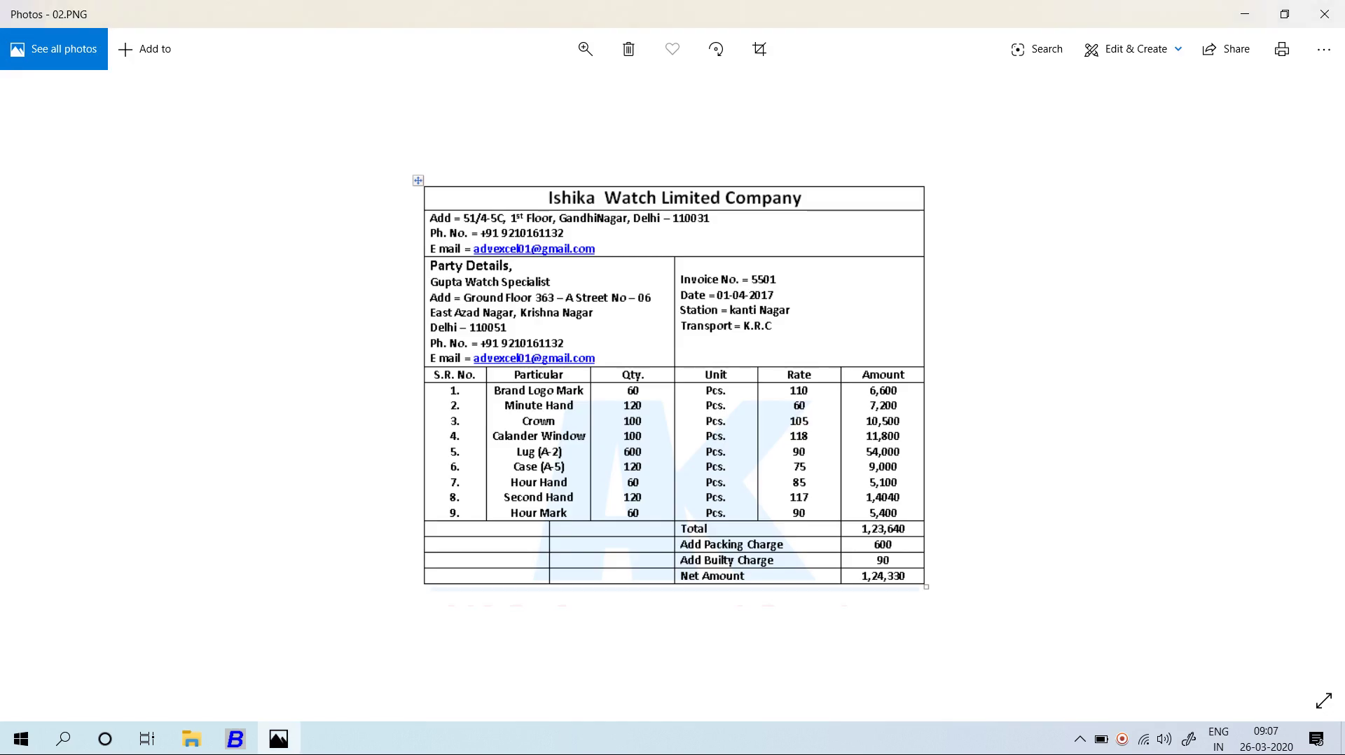
key(alt+Tab)
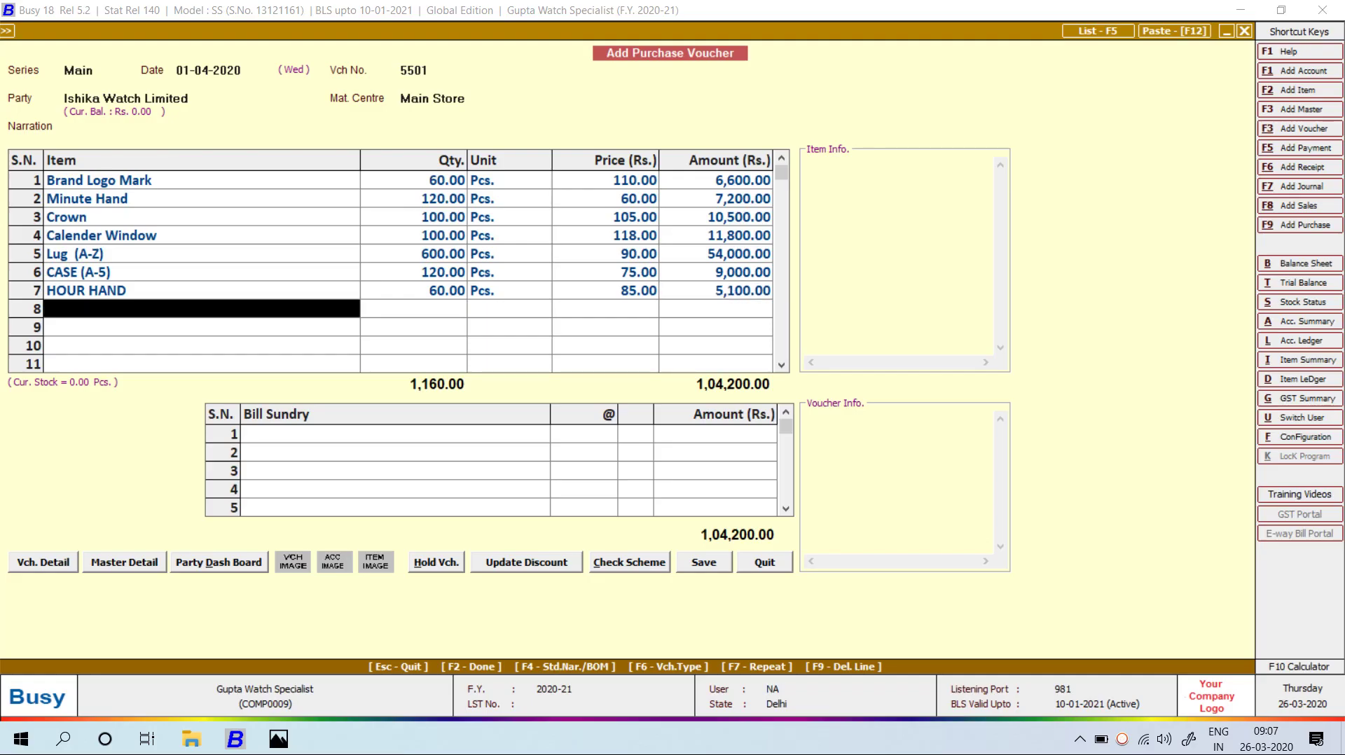
key(alt+F2)
text(SEC)
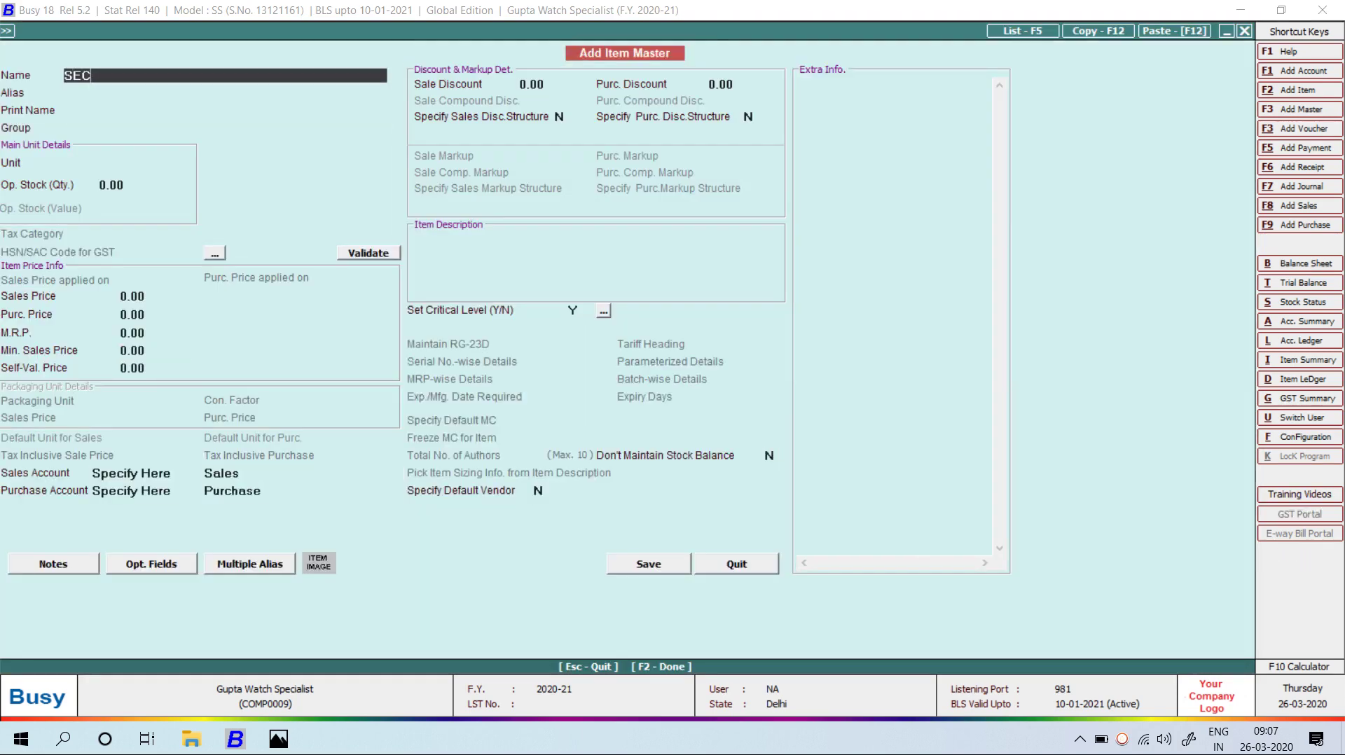
text(OND HAND)
key(Return)
key(Return)
- Assign the SECOND HAND item to group General with unit Pcs., checking the invoice
key(alt+Tab)
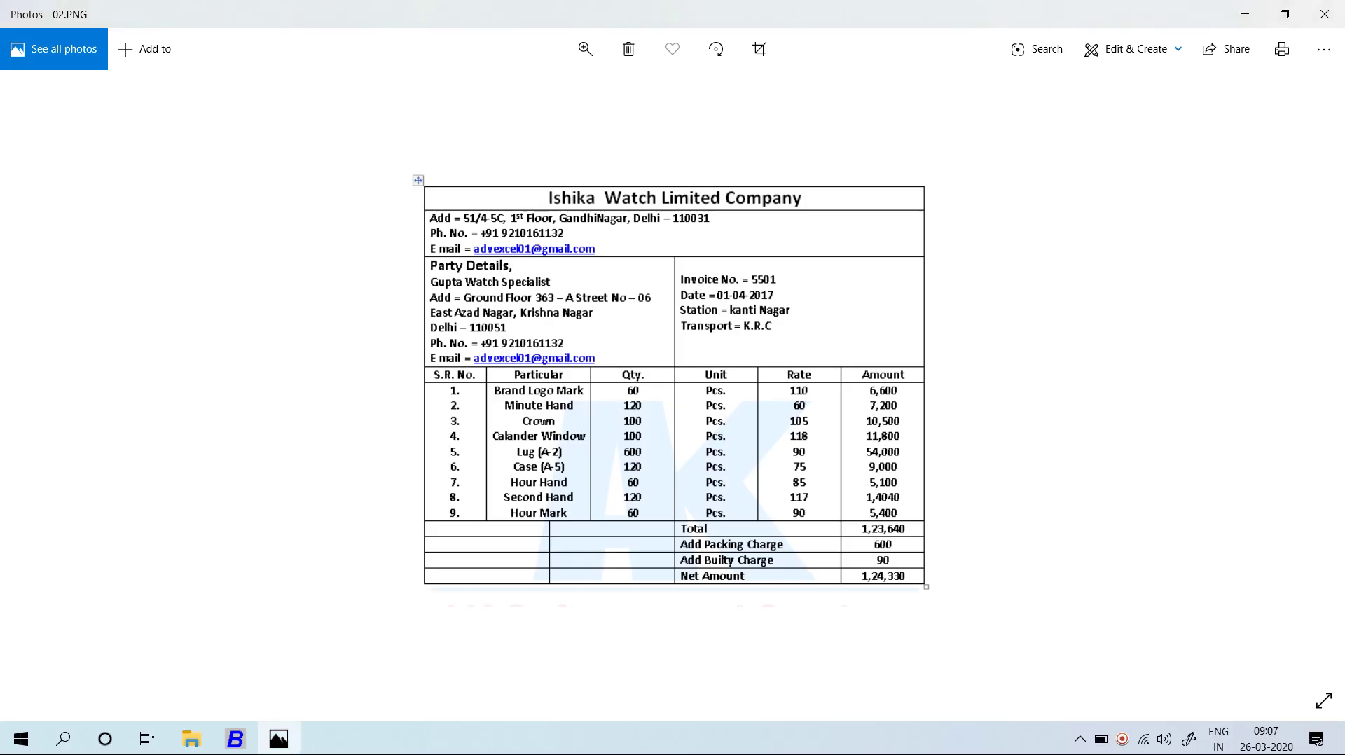
key(alt+Tab)
key(Return)
key(Return)
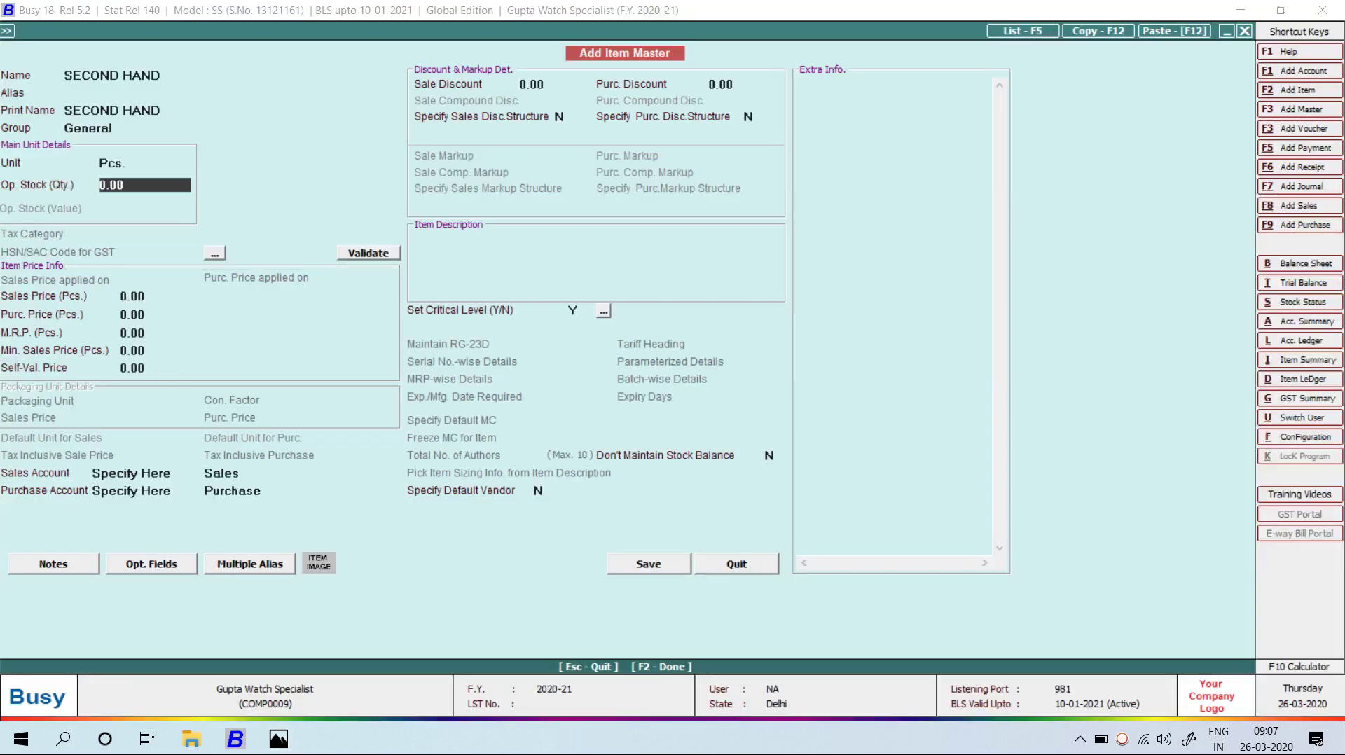
key(Return)
key(Return)
- Look up the Second Hand rate on the invoice, set the item's purchase price to 117 and save it
key(alt+Tab)
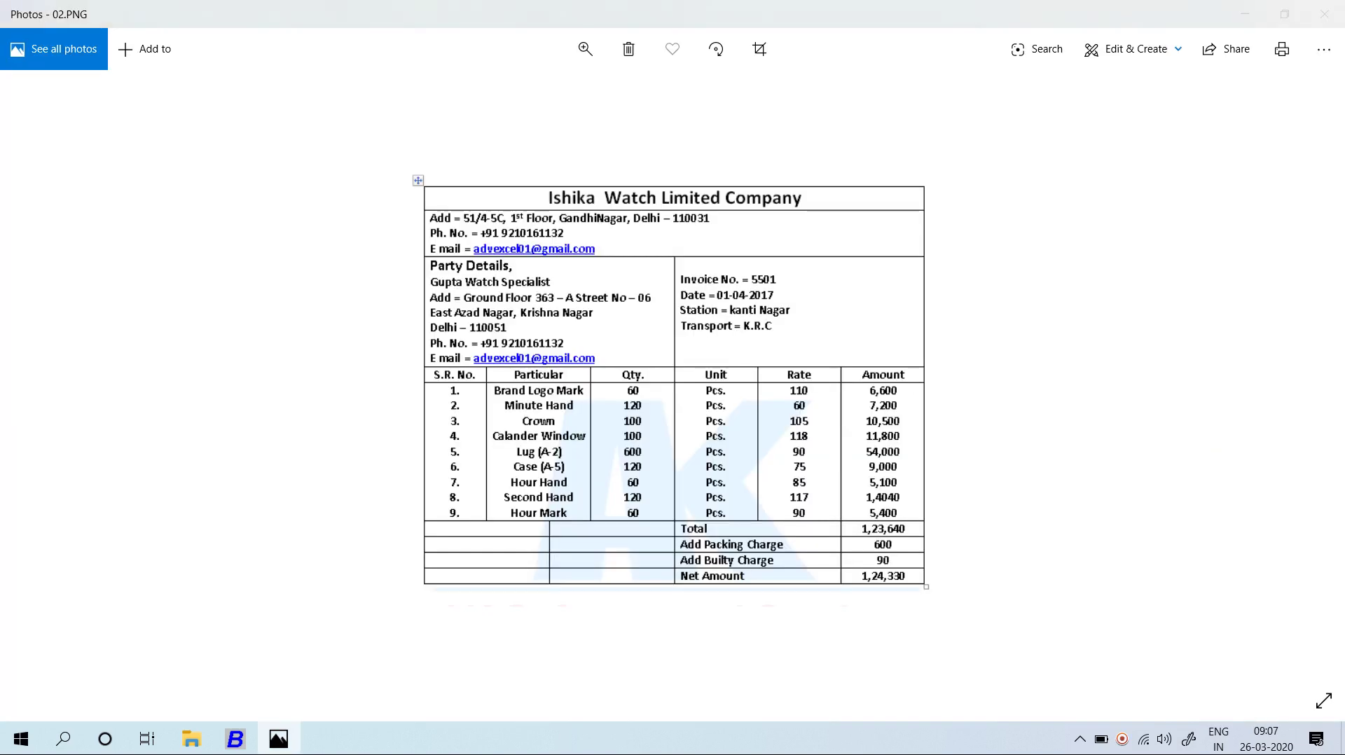
key(alt+Tab)
text(1)
key(Return)
key(F2)
key(Return)
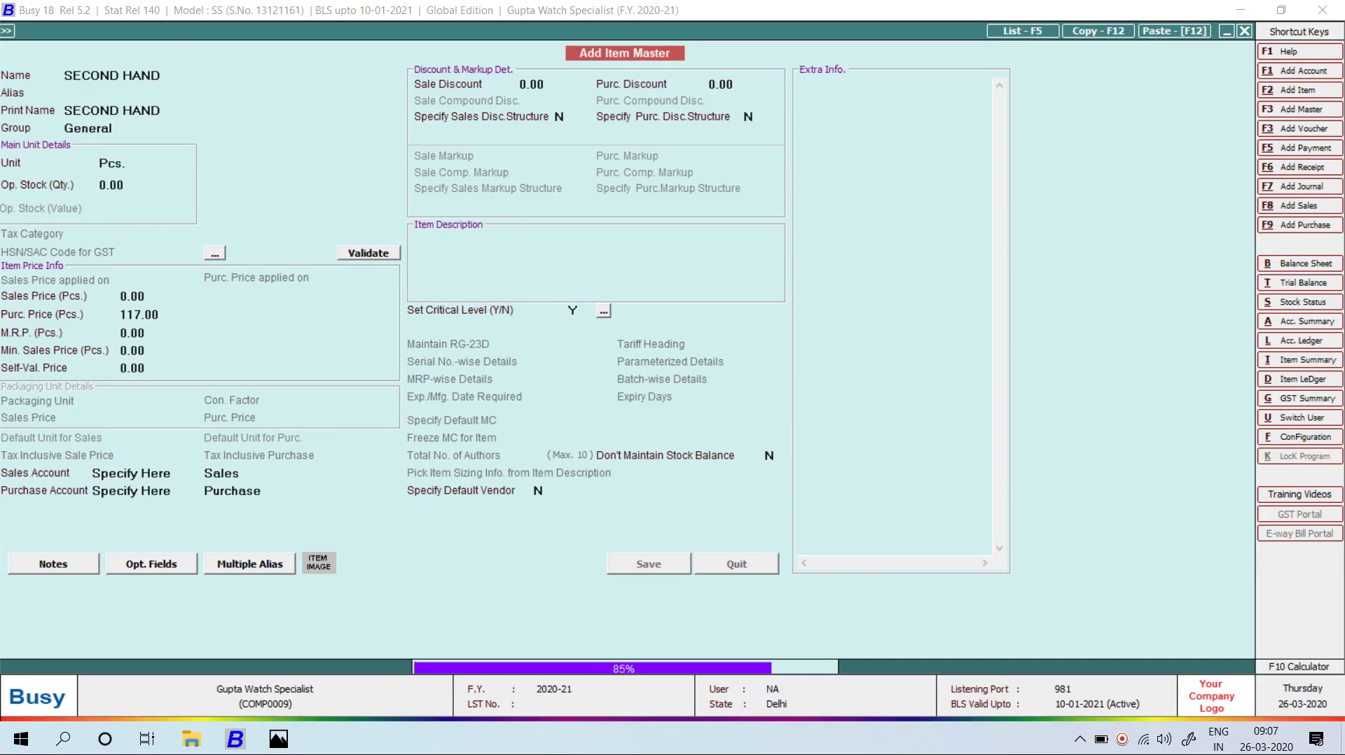
- Enter SECOND HAND on the voucher's eighth line with quantity 120 Pcs. at a price of 117
key(alt+Tab)
key(alt+Tab)
text(120)
key(Return)
key(Return)
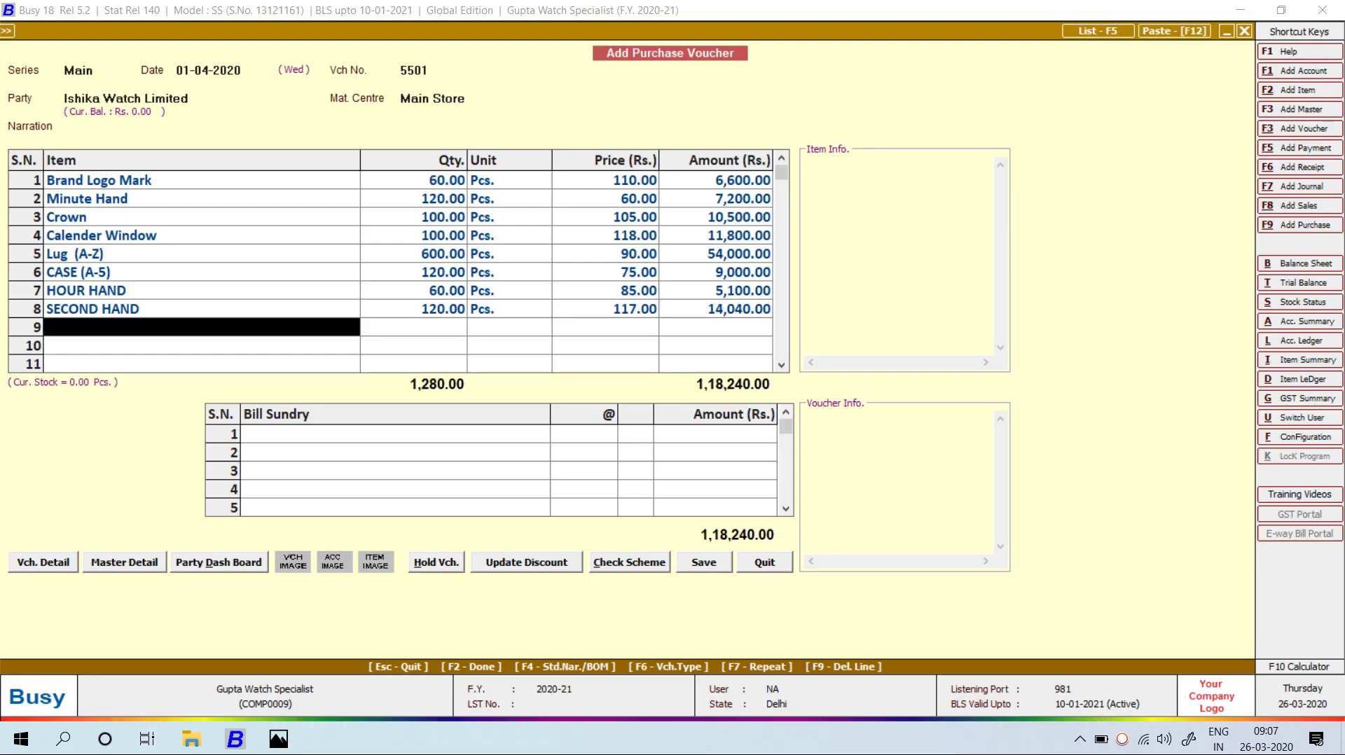
- Start a new item master named HOUR MARK, checking the spelling against the invoice's ninth item
key(F3)
text(HOUR MARKS)
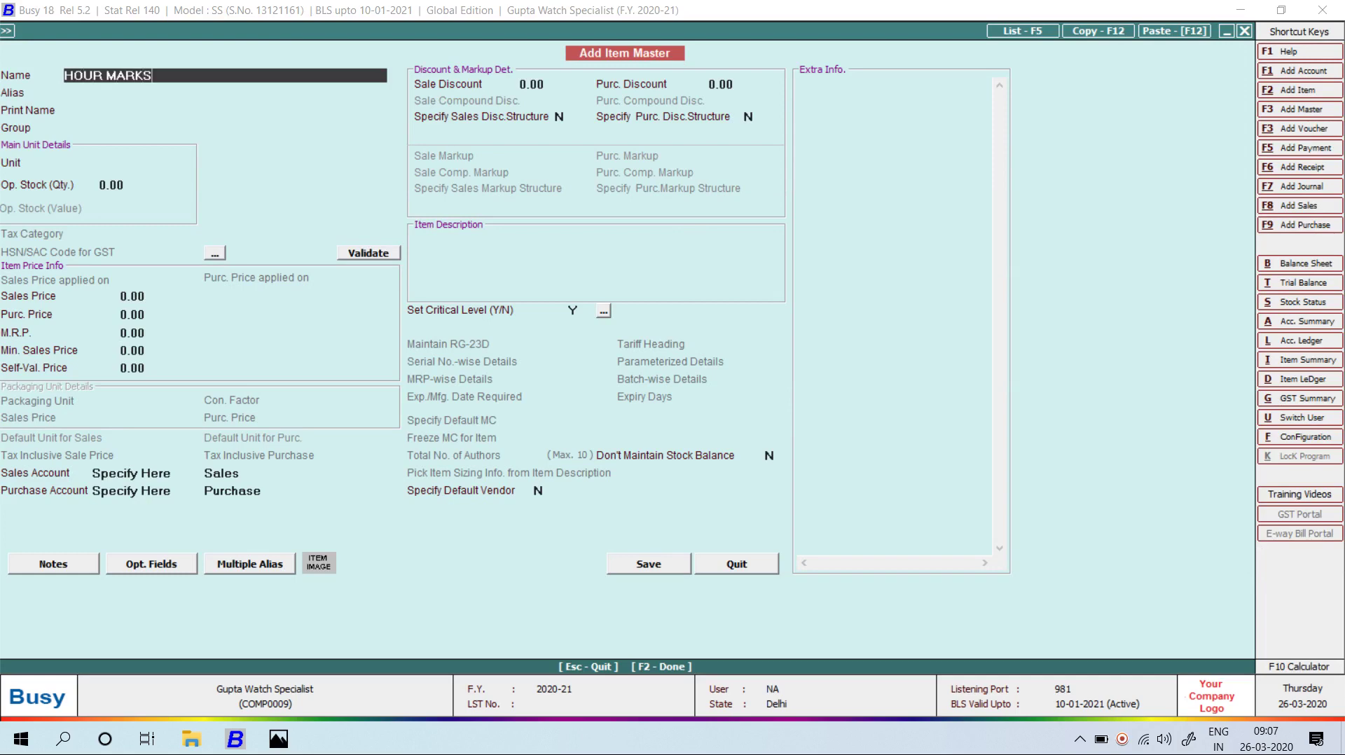
key(alt+Tab)
key(alt+Tab)
key(BackSpace)
key(Return)
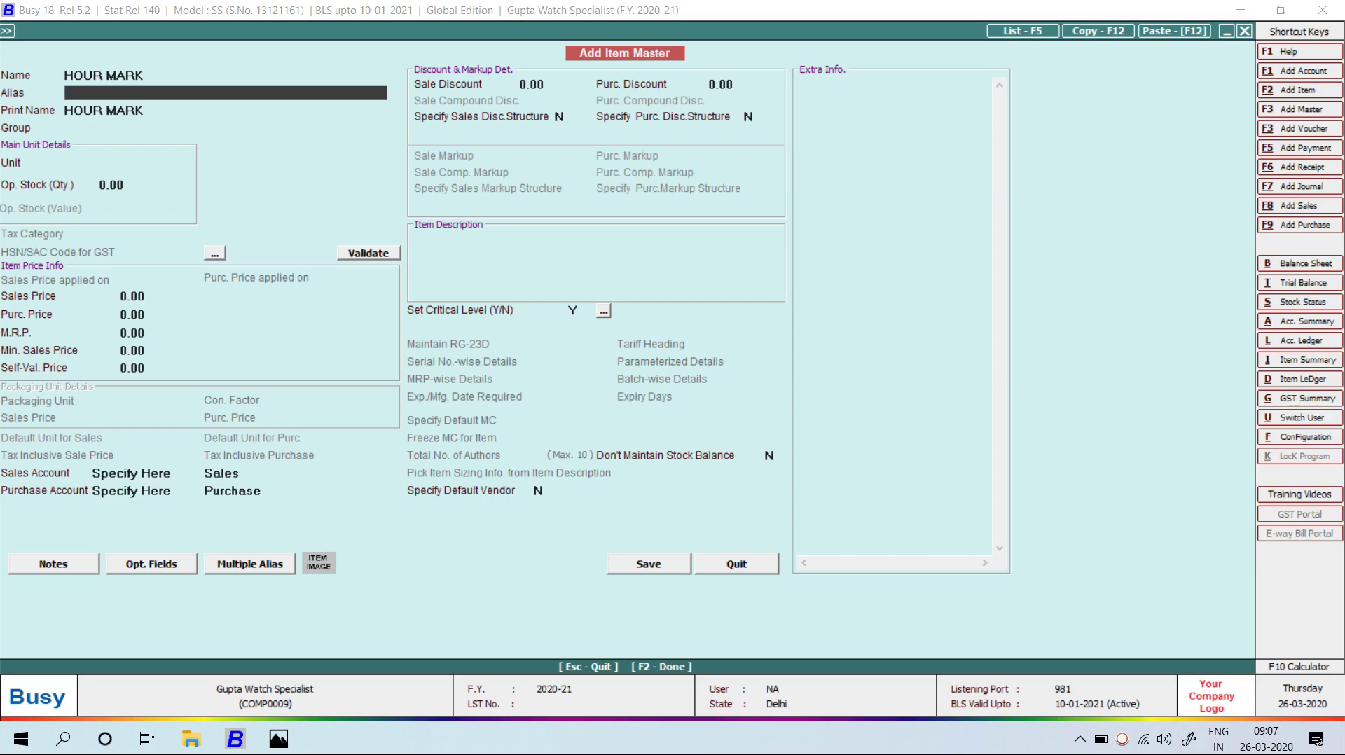
- Assign the HOUR MARK item to group General with unit Pcs
key(Return)
key(Return)
key(Return)
key(Return)
key(Return)
key(Return)
key(Return)
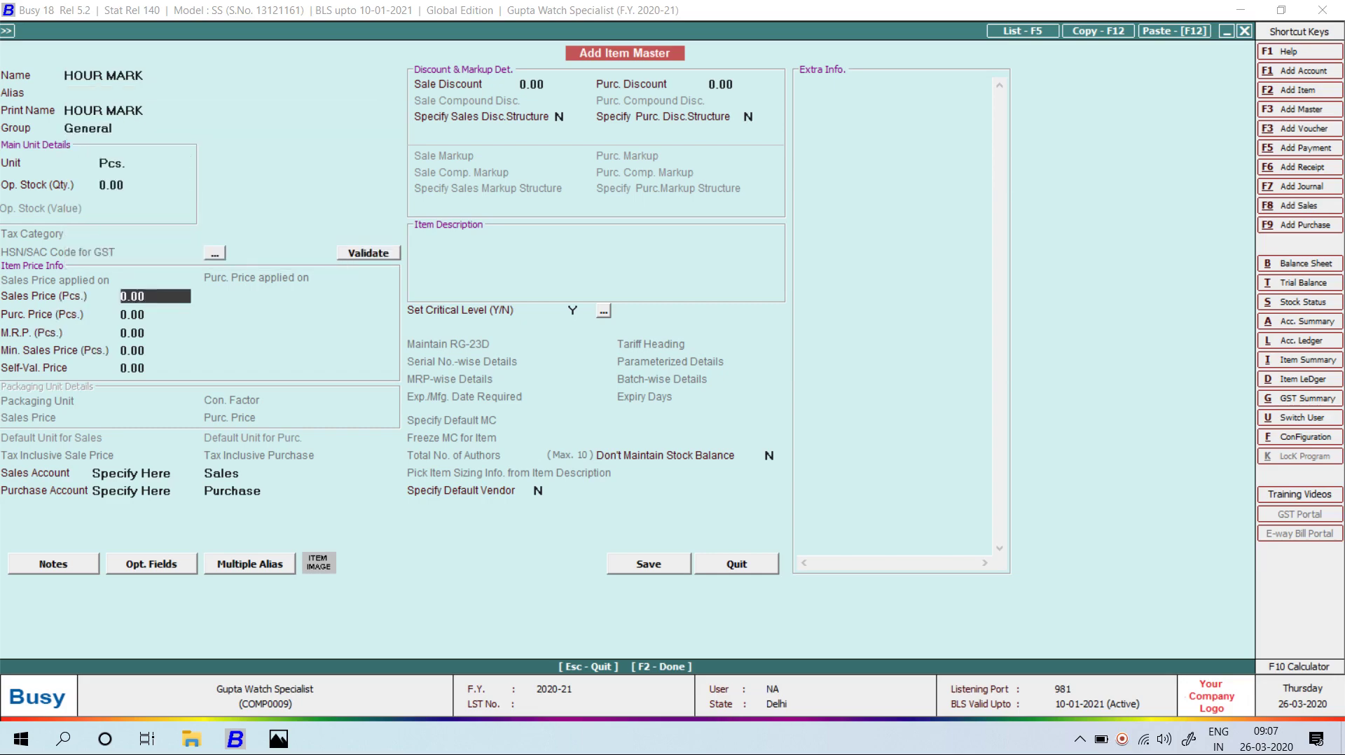
- Look up the Hour Mark rate on the invoice, set the item's purchase price to 90 and save it
key(alt+Tab)
key(alt+Tab)
text(90)
key(Return)
key(F2)
key(Return)
- Enter HOUR MARK on the voucher's ninth line with quantity 60 Pcs. at a price of 90, and compare the voucher with the invoice
key(alt+Tab)
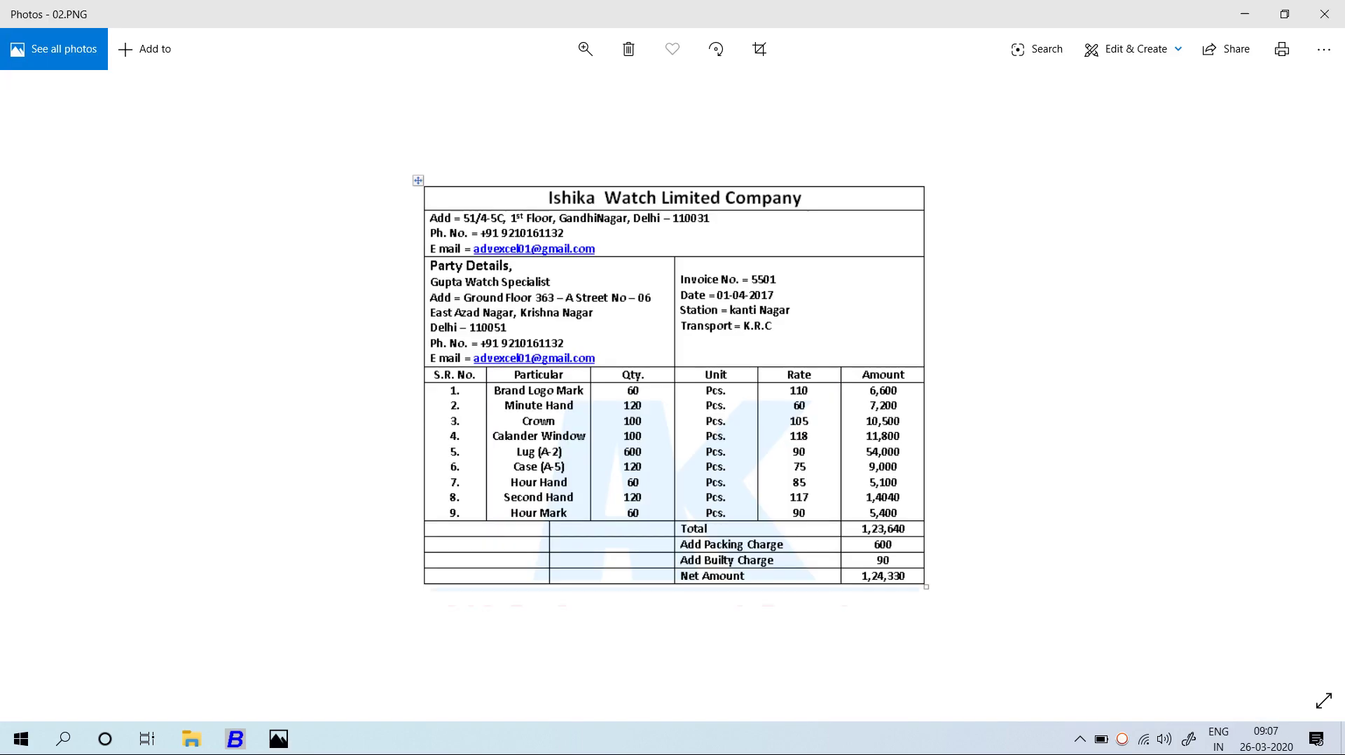
key(alt+Tab)
text(60)
key(Return)
key(Return)
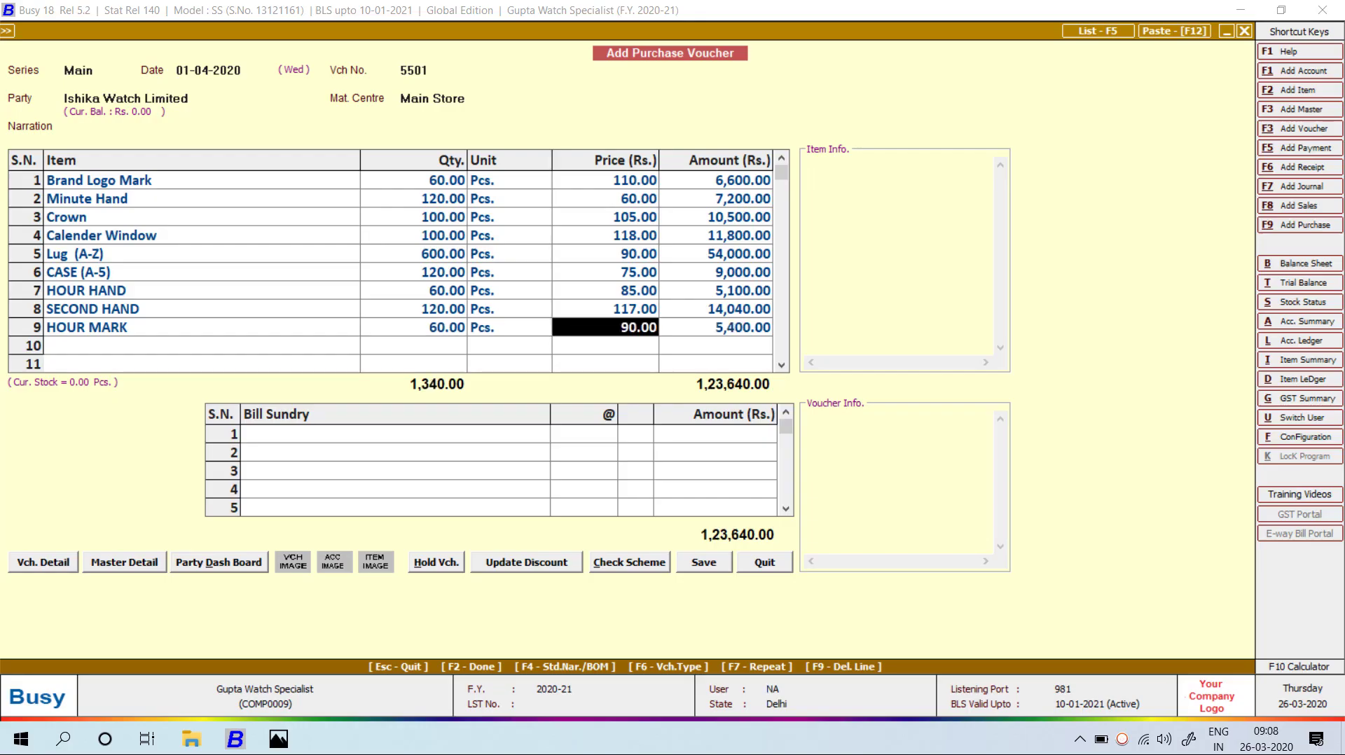
key(alt+Tab)
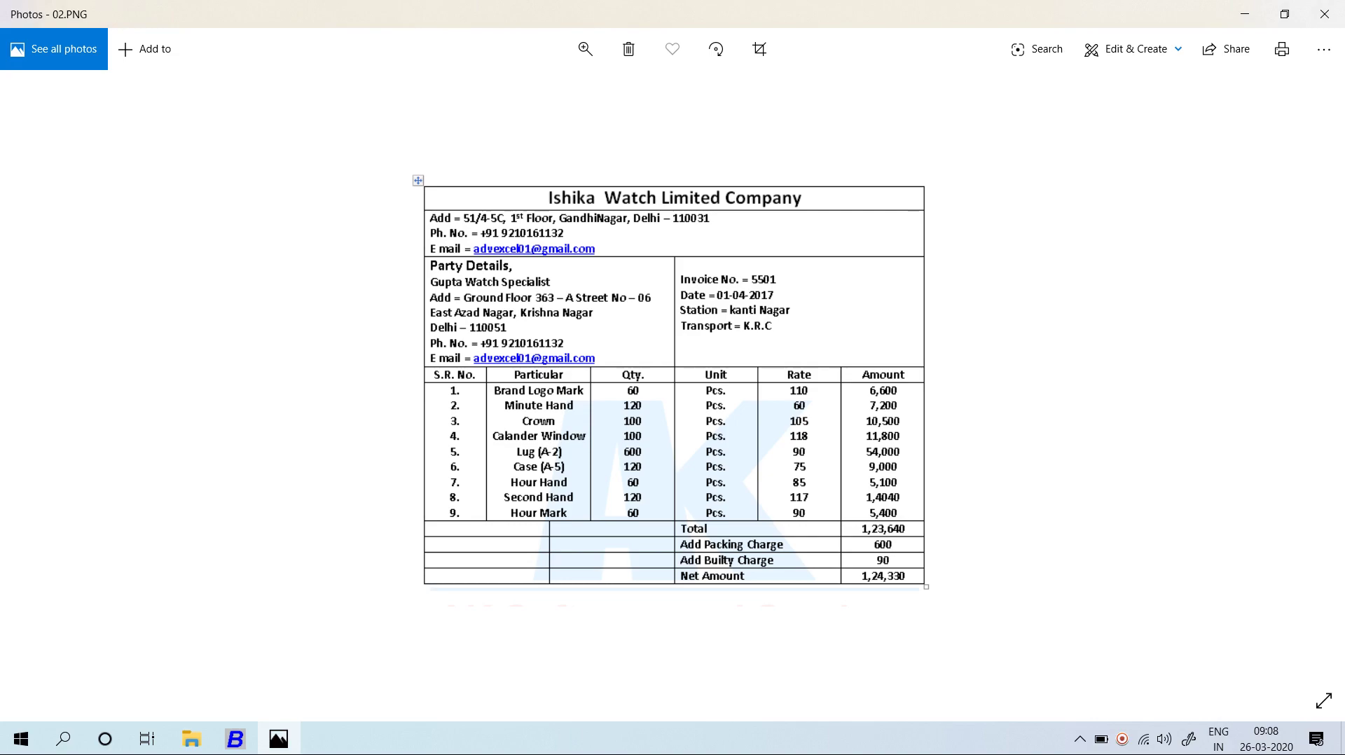
key(alt+Tab)
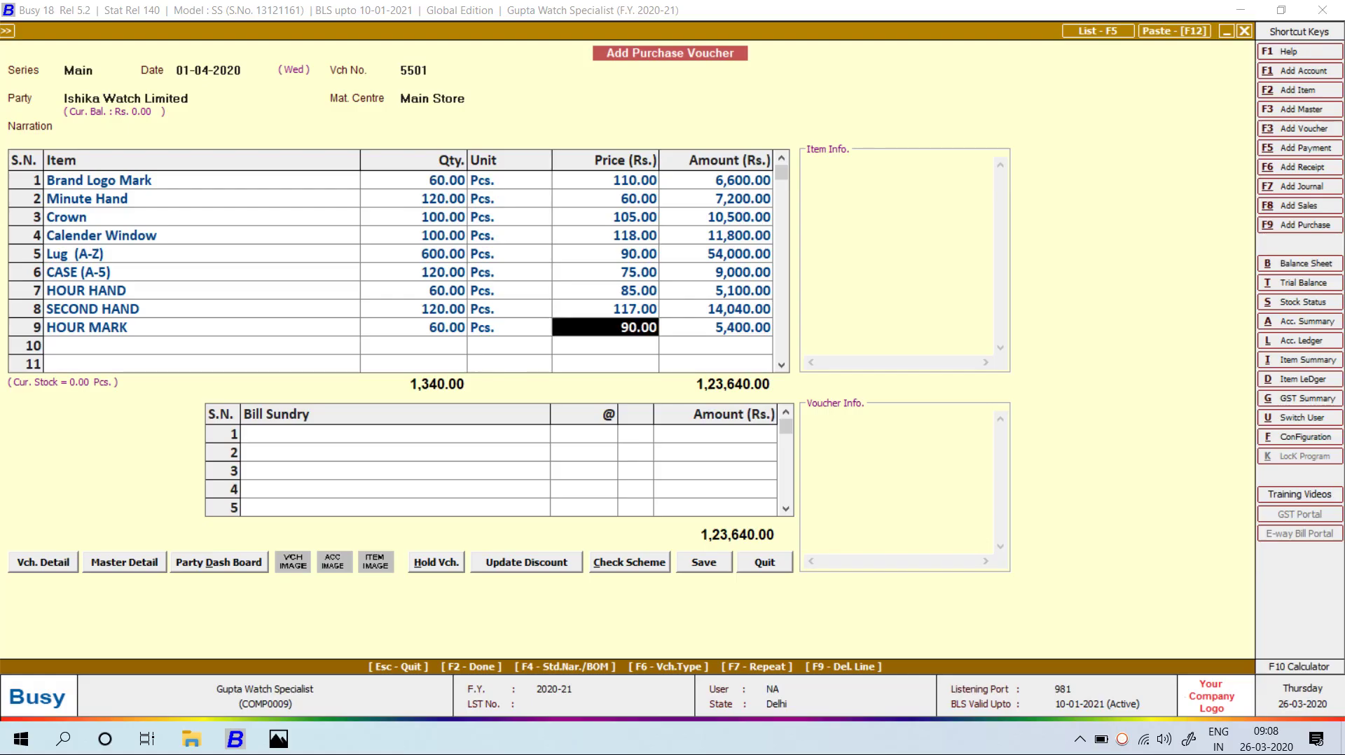
- Finish the item list and start a new bill sundry master named PACKING CHARGE for the voucher's first bill sundry line
key(Return)
key(Return)
key(Return)
key(alt+Tab)
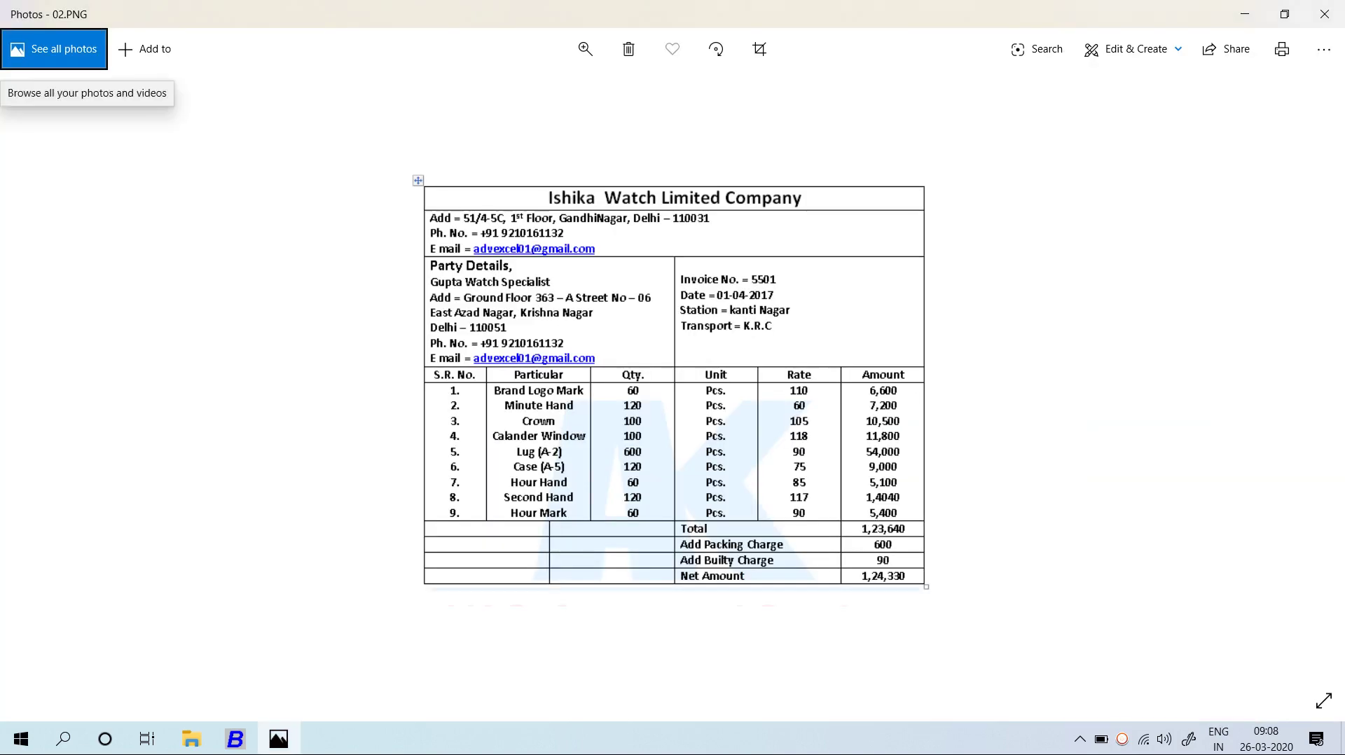
key(alt+Tab)
key(F3)
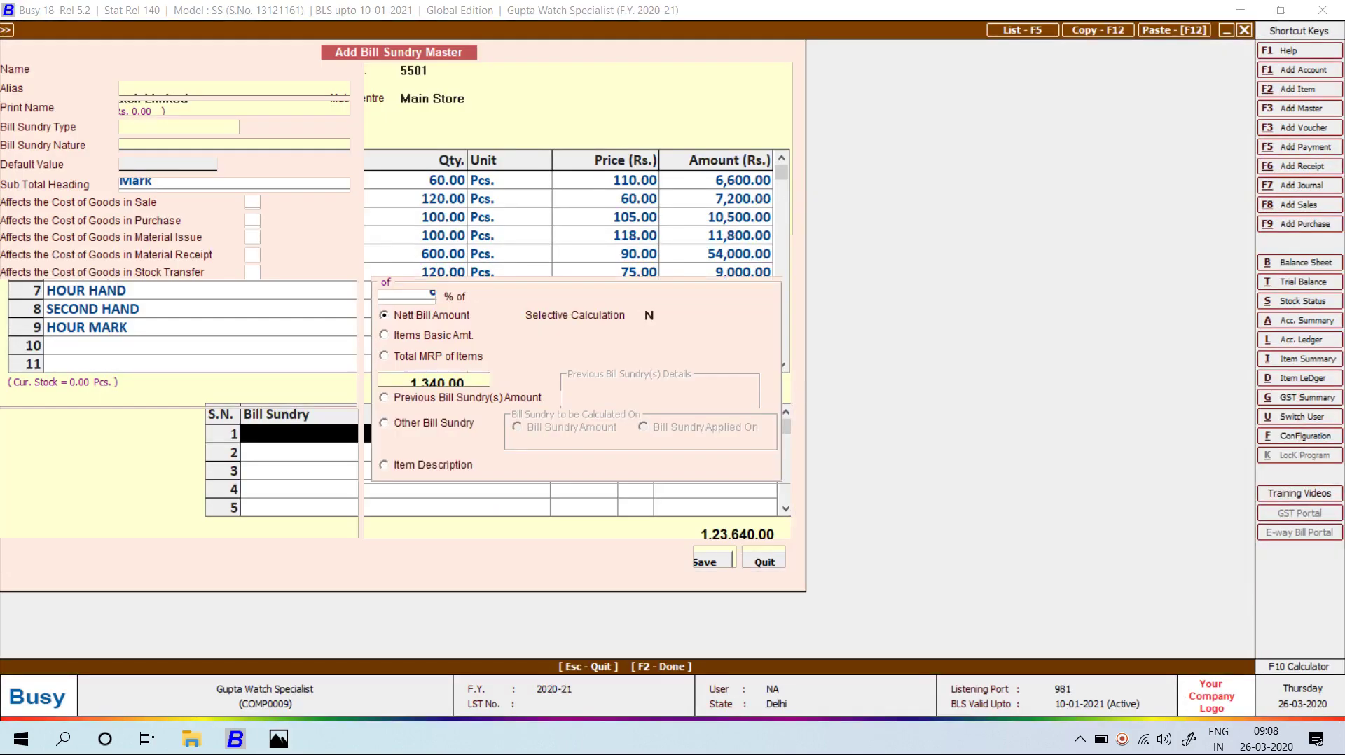
text(PACKING CHARGE)
key(Return)
key(Return)
key(Return)
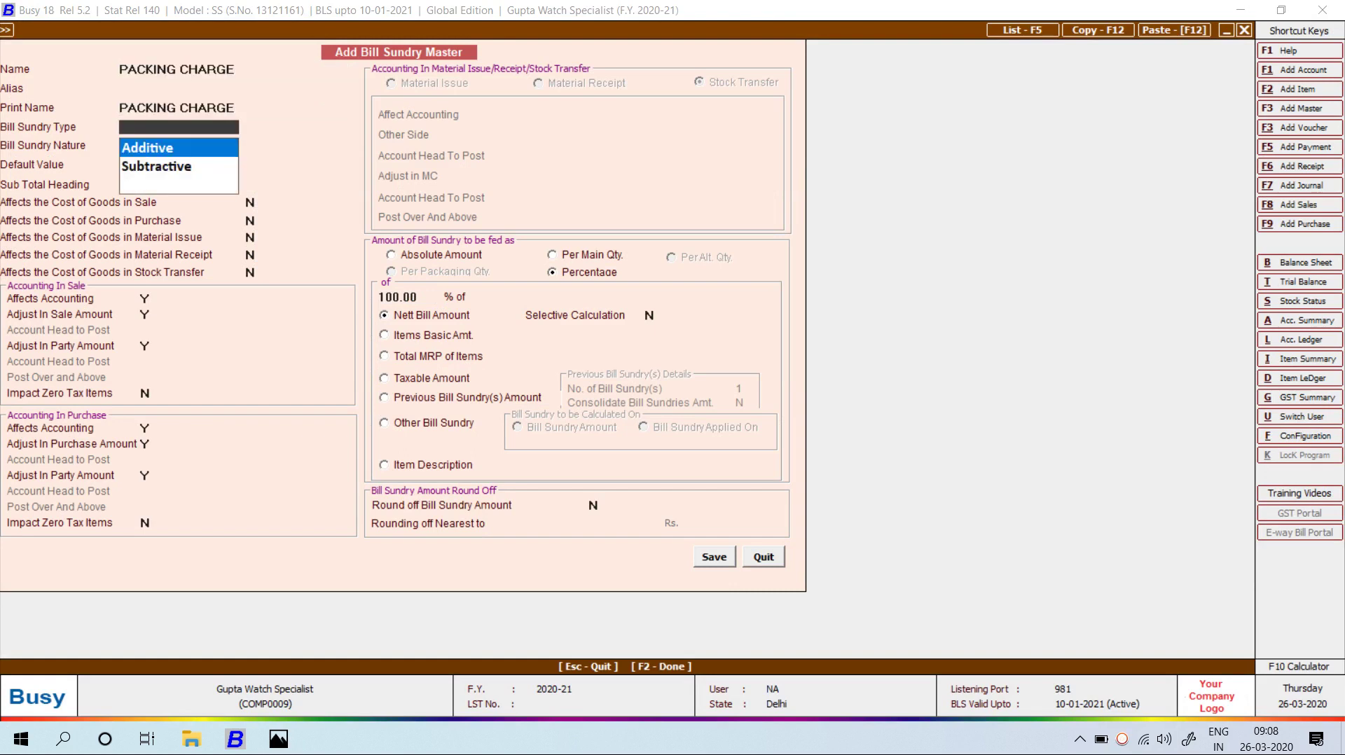
- Make PACKING CHARGE an Additive sundry of nature Others, affecting goods cost in purchase and fed as Absolute Amount, and save it
key(Return)
key(Return)
key(Return)
key(Return)
key(Return)
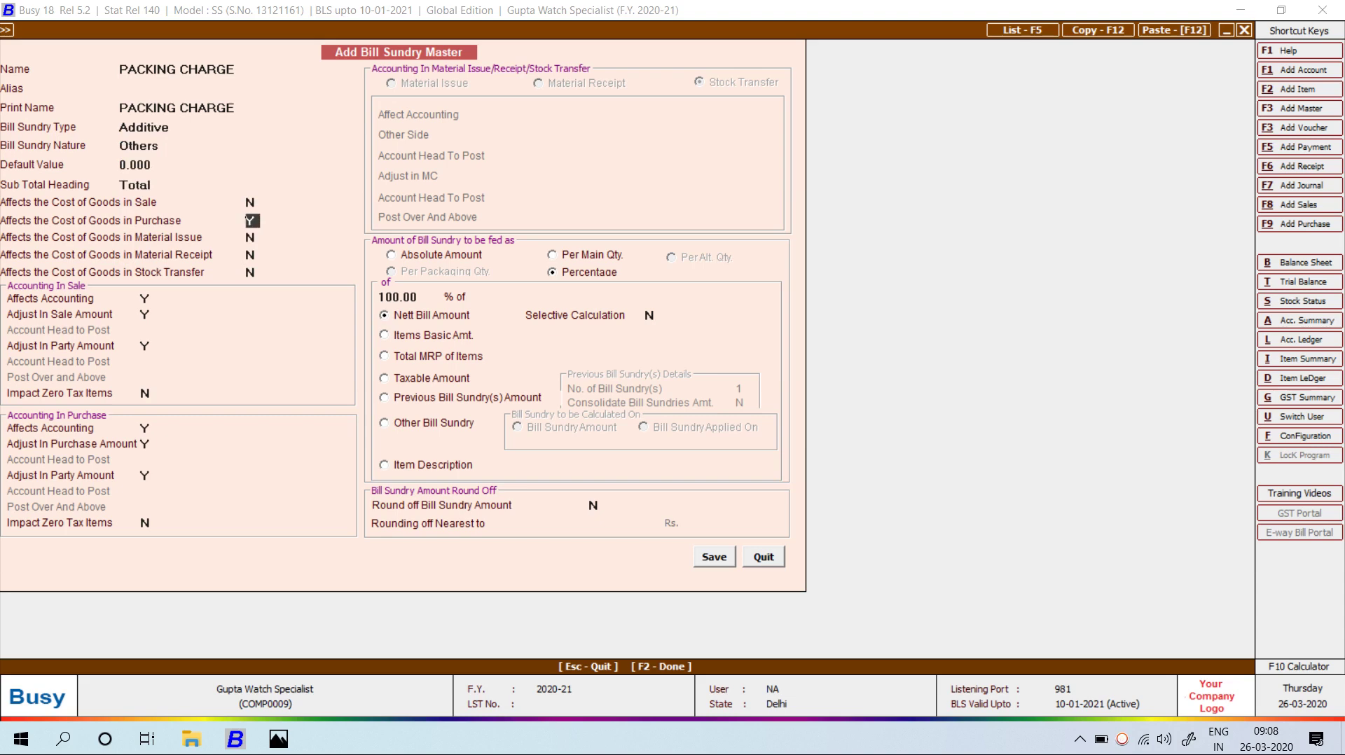
click(440, 255)
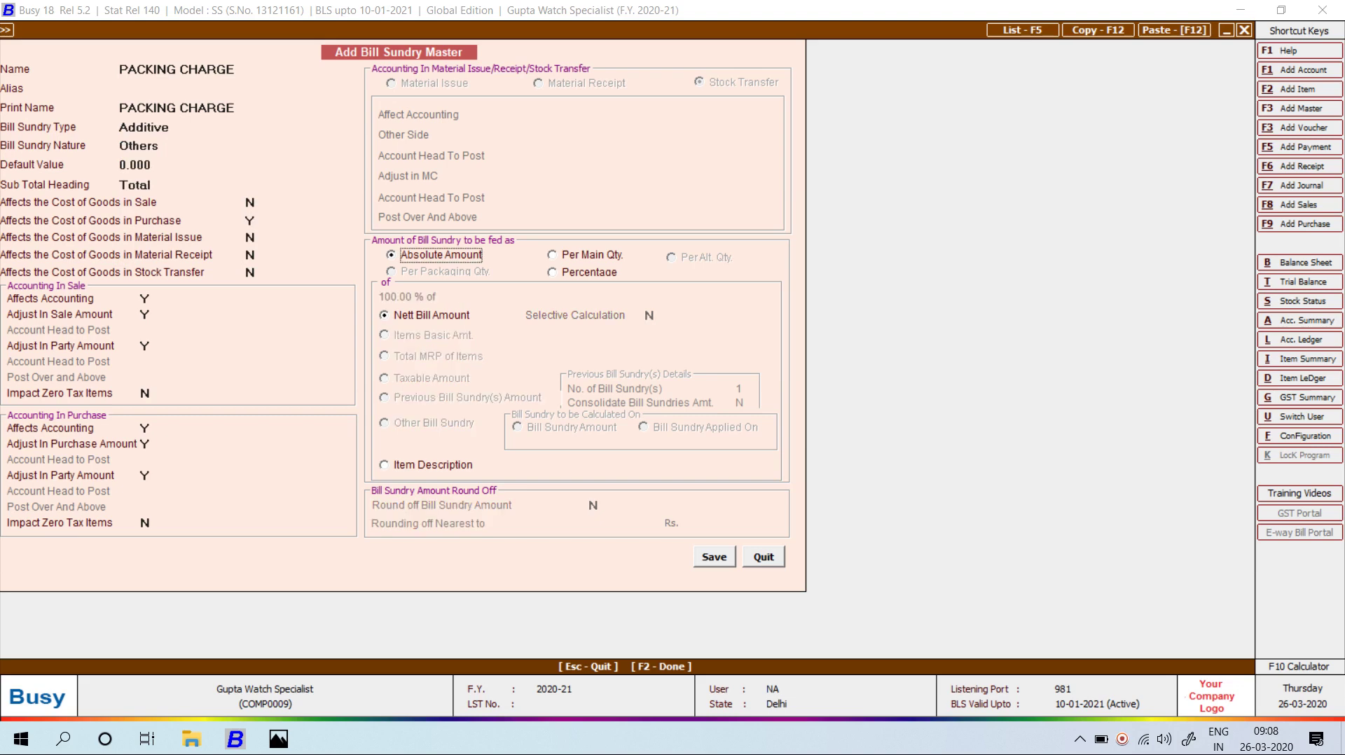
key(F2)
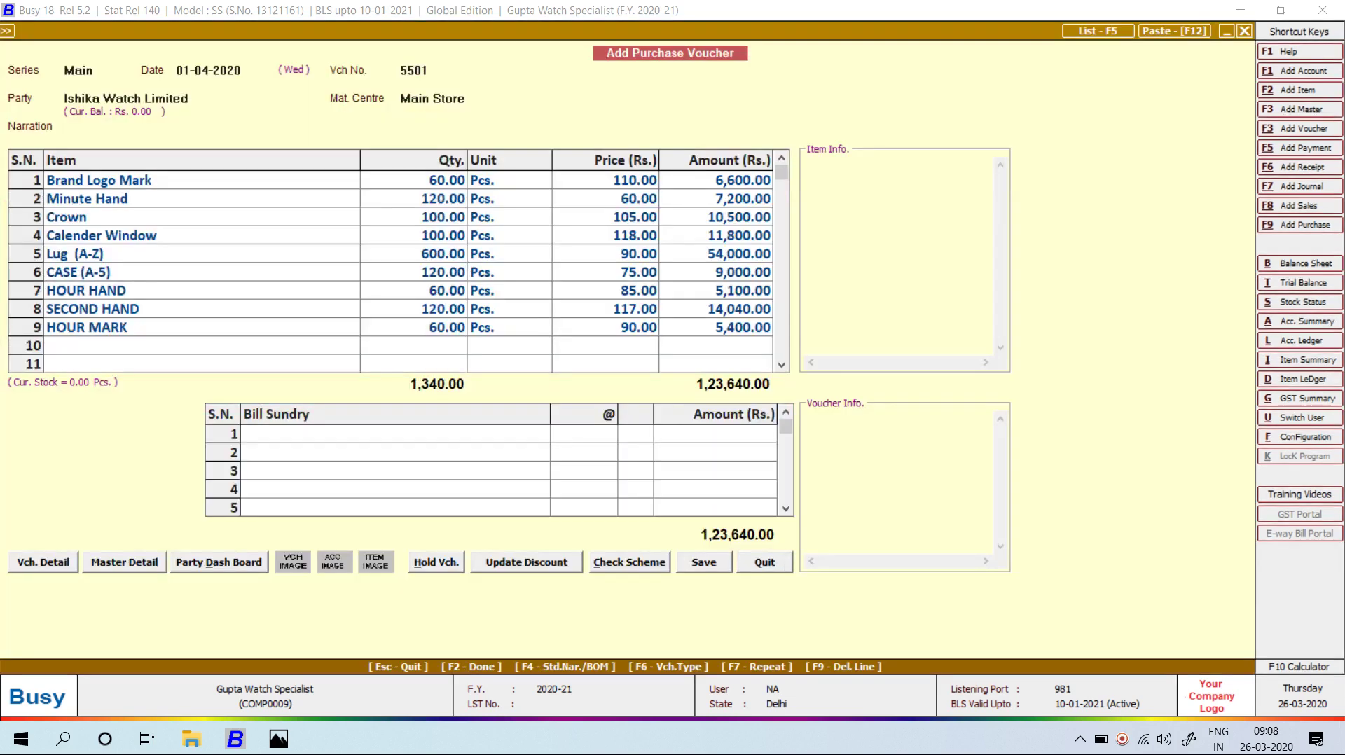
- Look up the packing charge on the invoice and enter 600 as the PACKING CHARGE amount on the voucher
key(alt+Tab)
key(alt+Tab)
text(600)
key(Return)
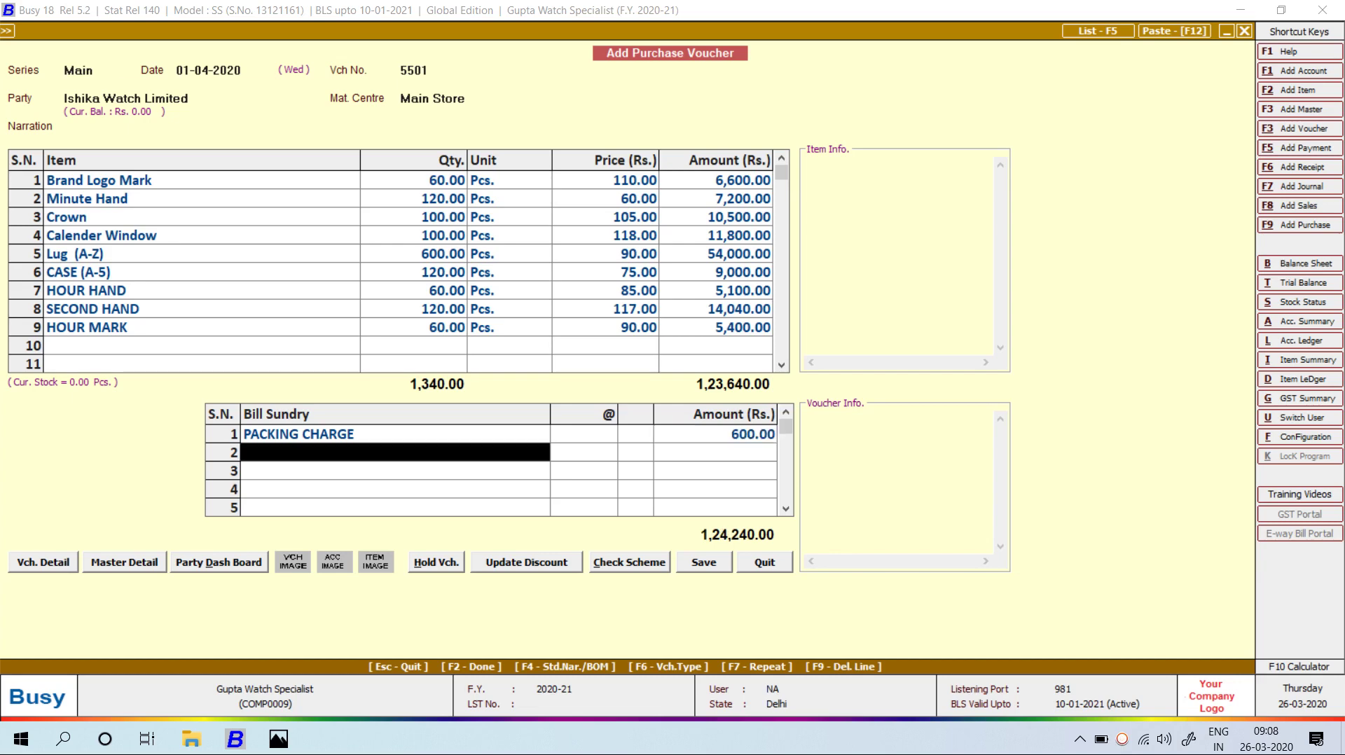
- Start a second bill sundry master named BULITY CHARGE, checking the charge on the invoice
key(F3)
key(alt+Tab)
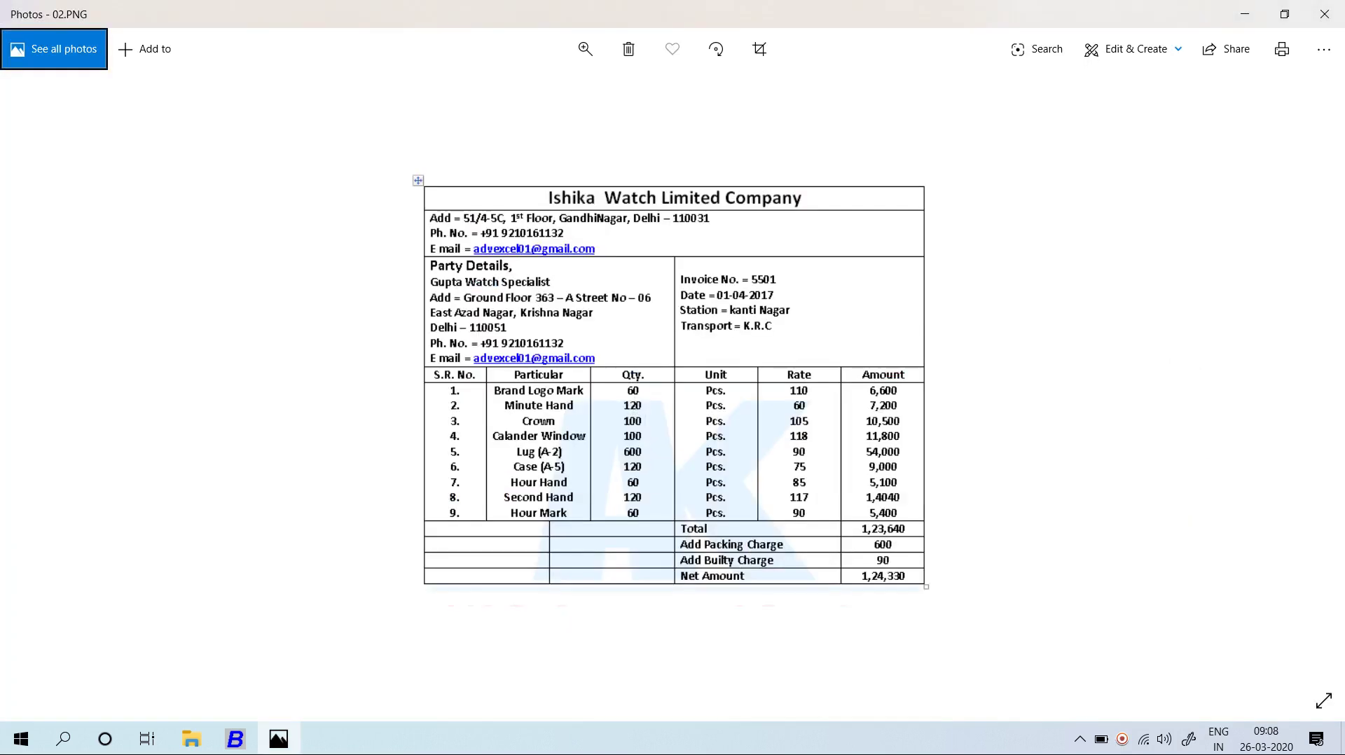
key(alt+Tab)
text(BULITY CHARGE)
key(Return)
key(Return)
key(Return)
- Make BULITY CHARGE an Additive bill sundry of nature Others, save it, and check its amount on the invoice
key(Return)
key(Return)
key(Return)
key(Return)
key(Return)
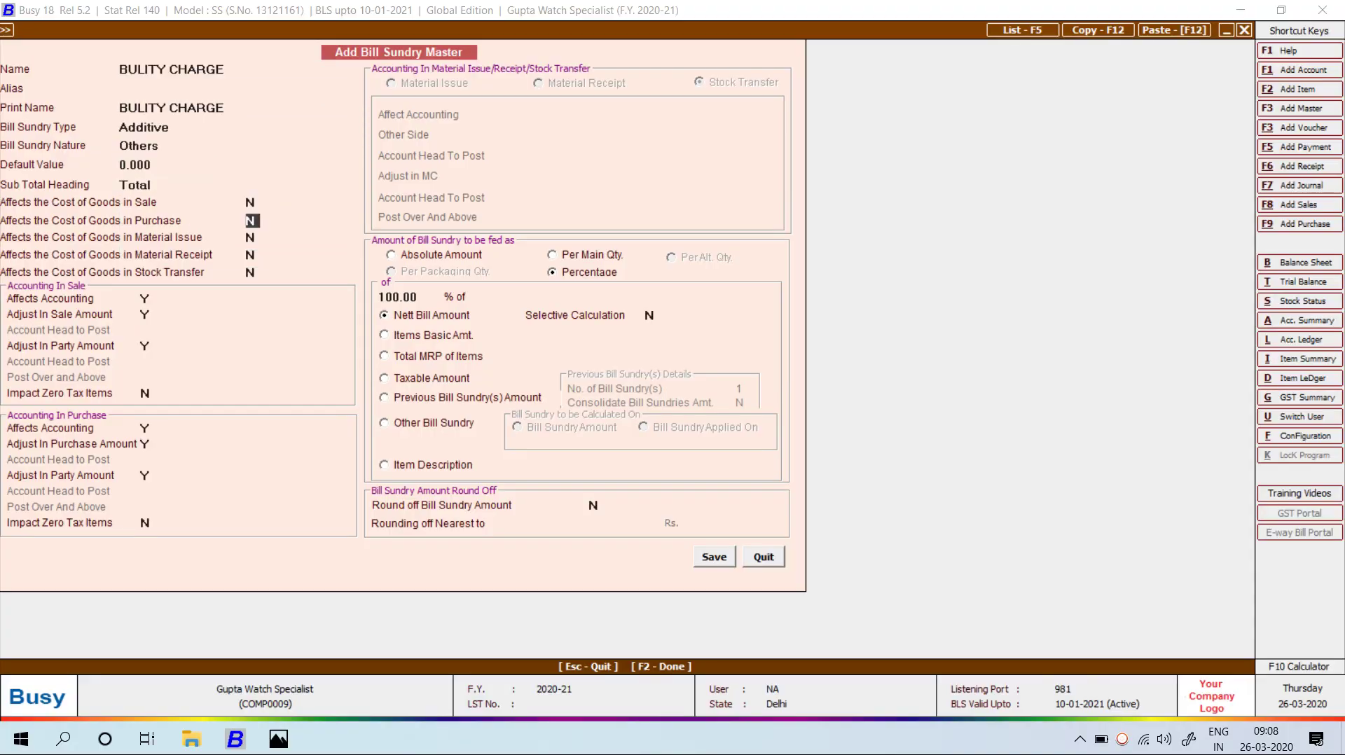
key(Return)
key(Return)
key(F2)
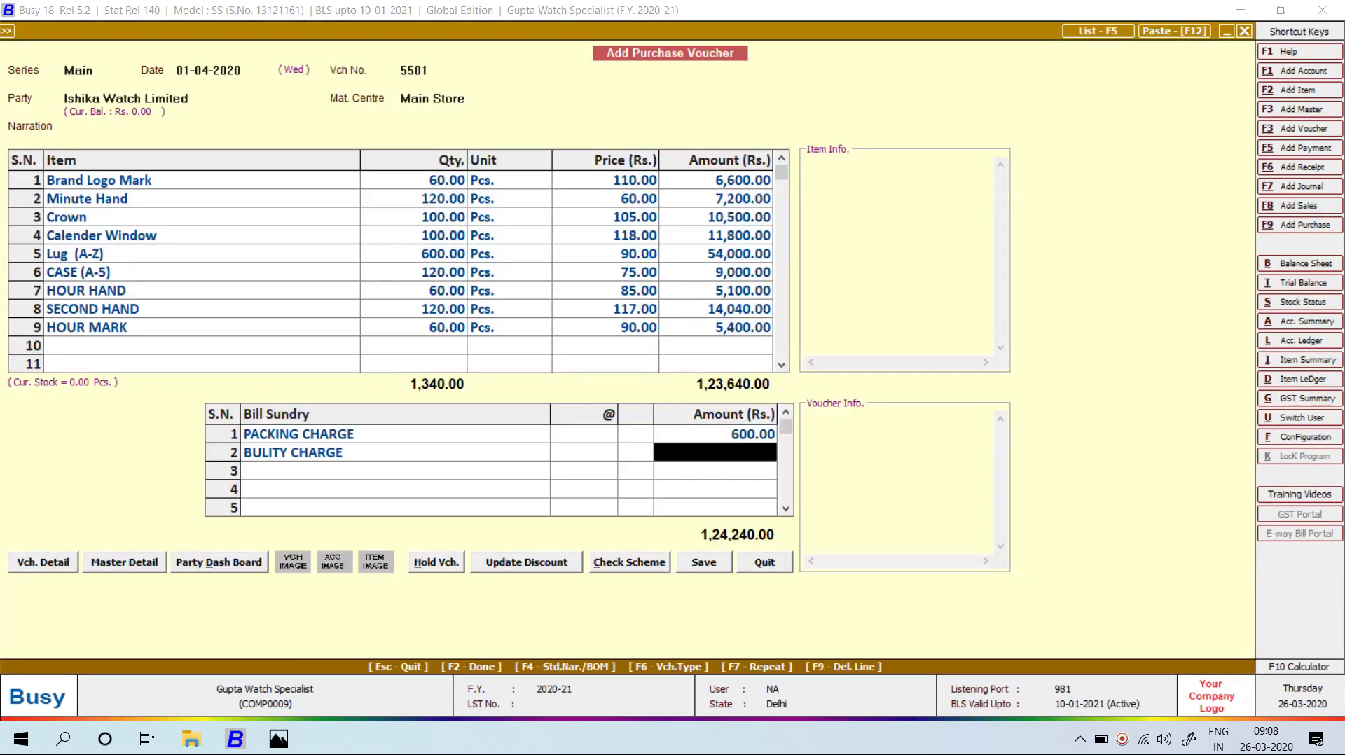
key(alt+Tab)
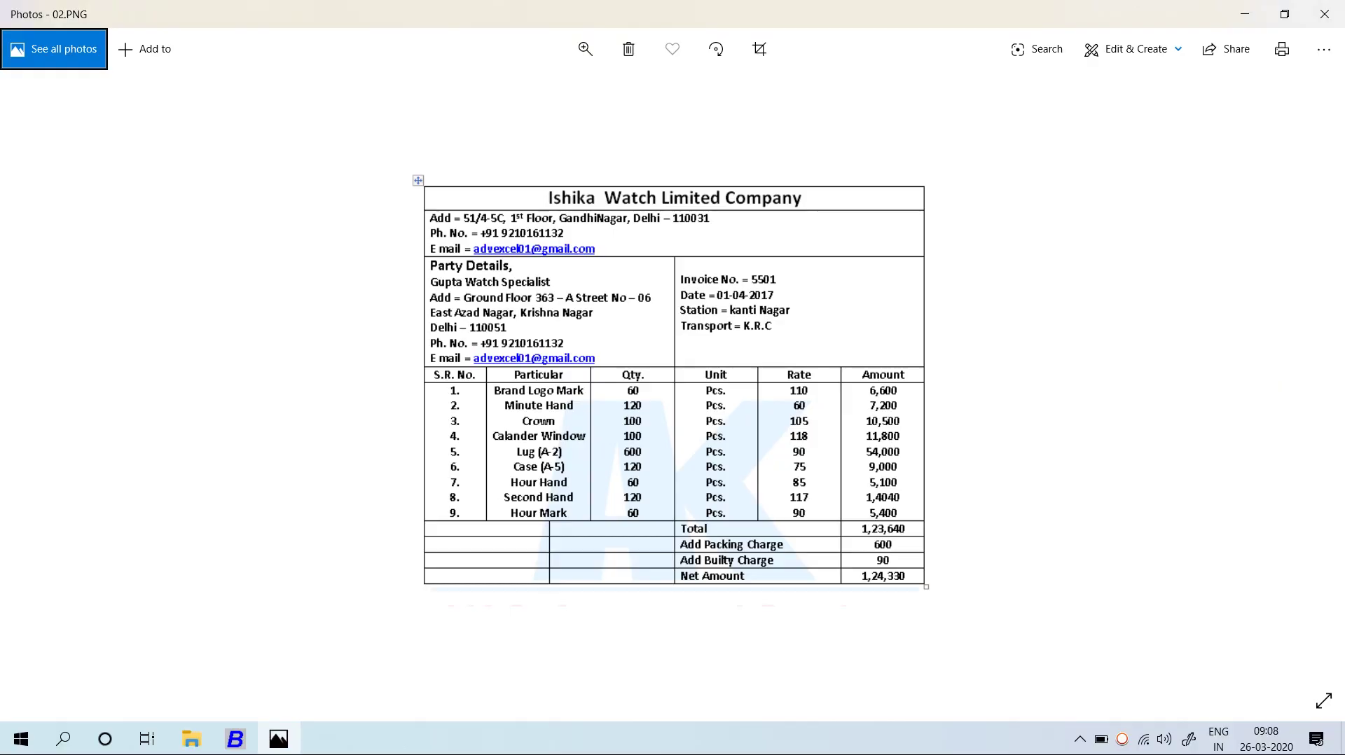
- Enter 90 as the BULITY CHARGE amount on the voucher and check the voucher against the invoice
key(alt+Tab)
text(90)
key(Return)
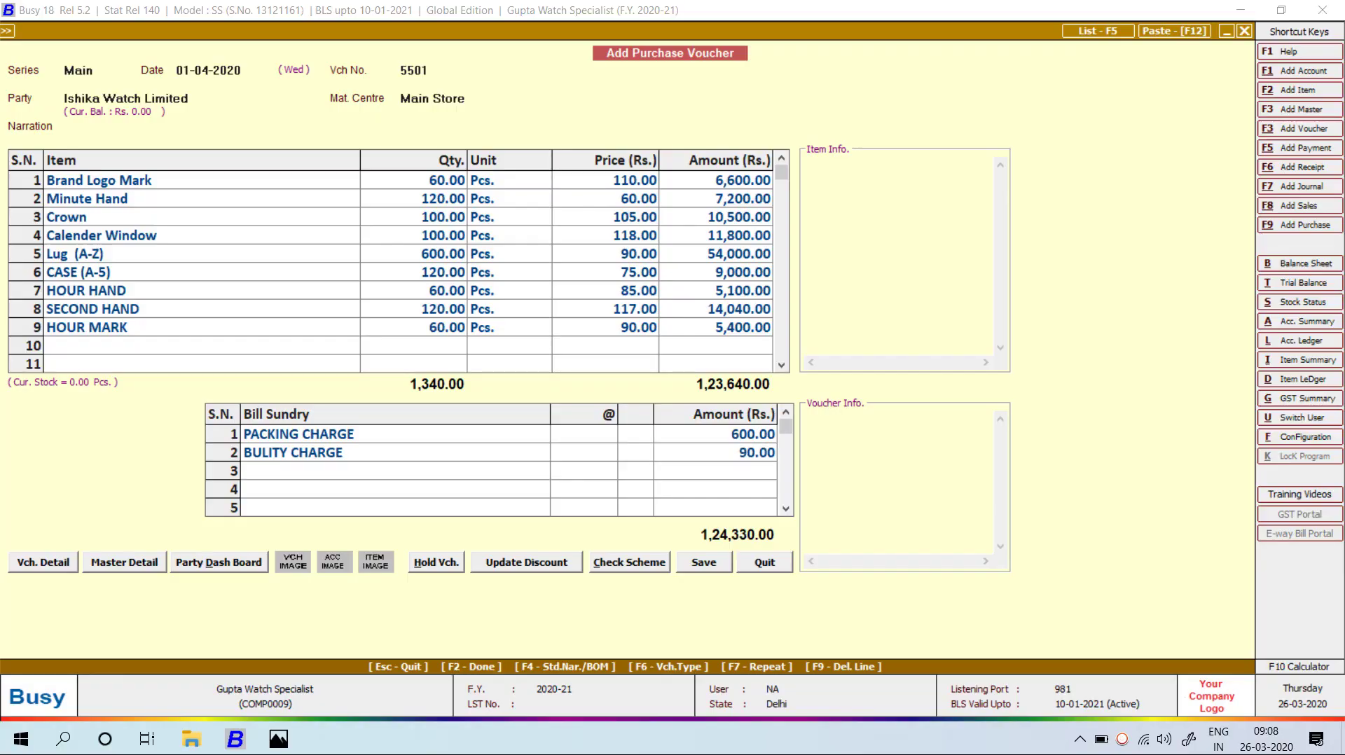
key(alt+Tab)
key(alt+Tab)
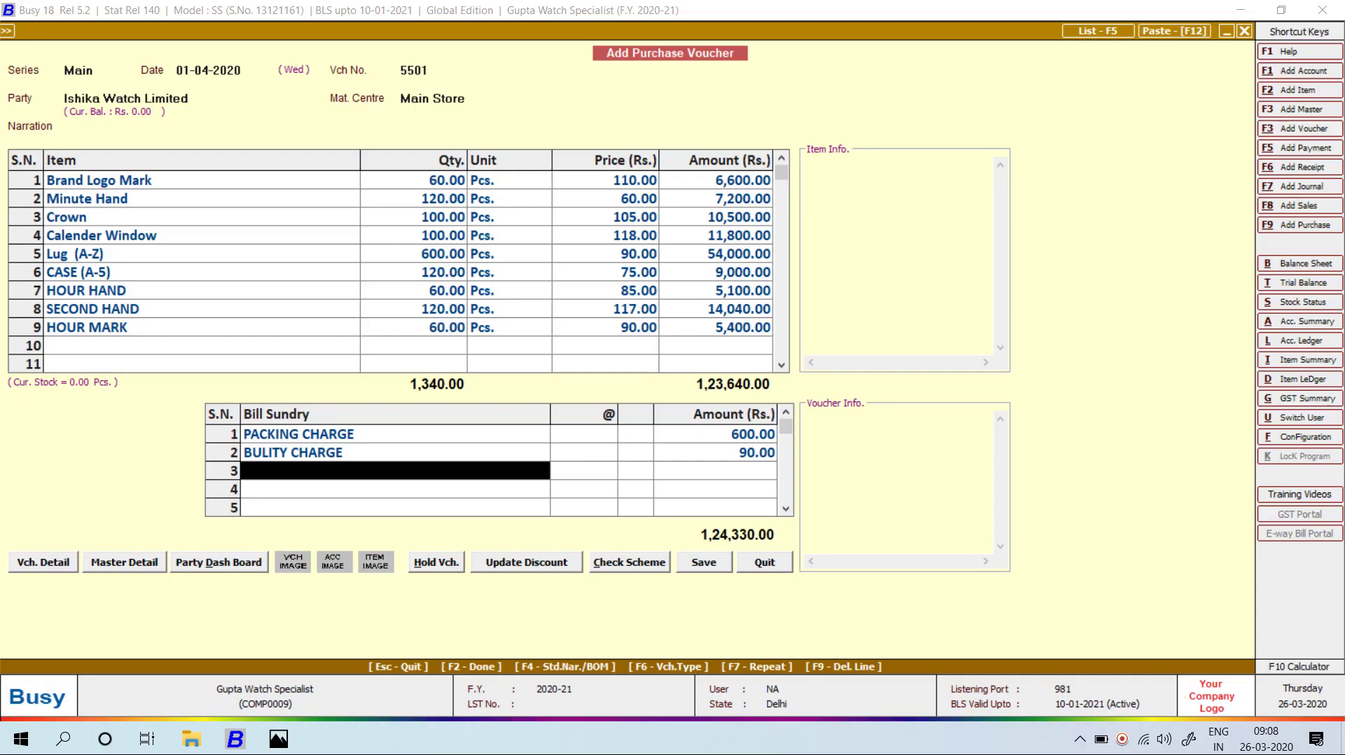
- Finish the bill sundry entries and save the Ishika Watch Limited purchase voucher with the transport details left blank
key(Return)
key(Return)
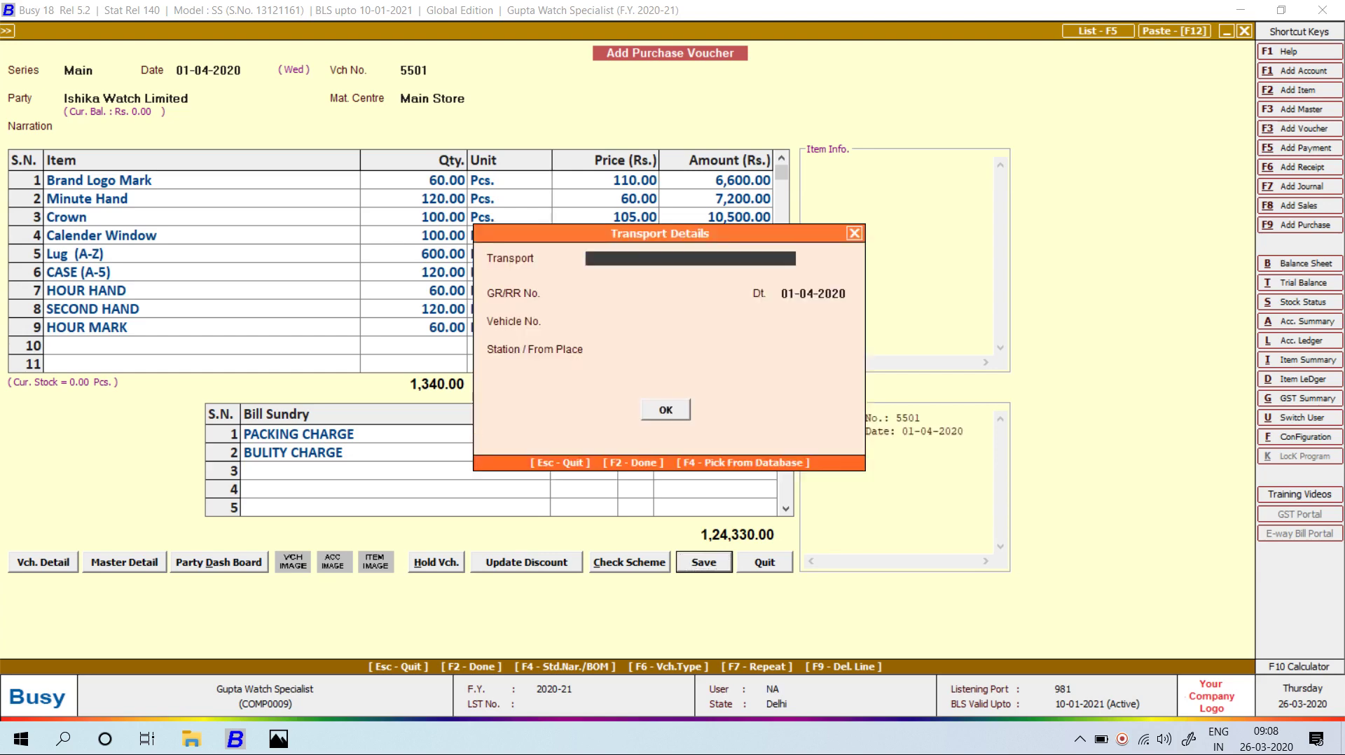
key(Return)
key(Return)
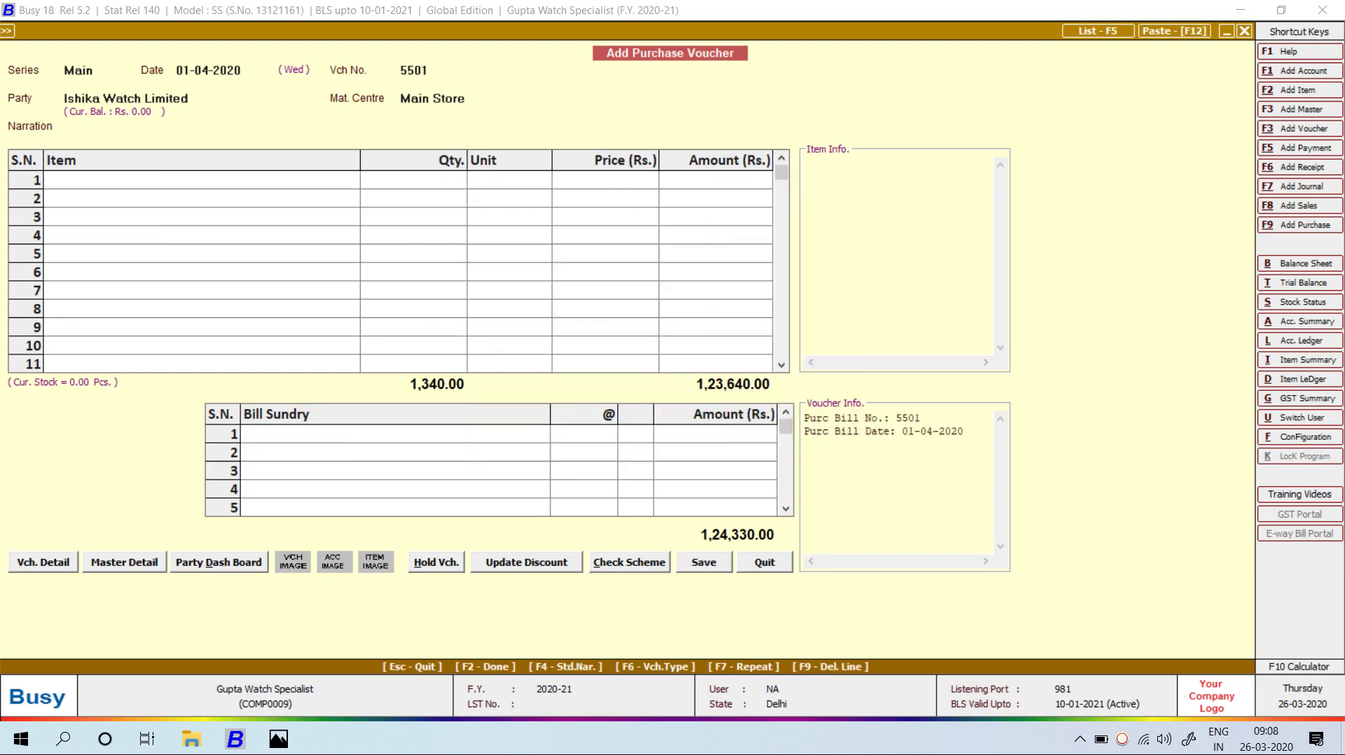
- View the Roop Chand Watch invoice image and start its purchase voucher with date 02-04-2020 and voucher number 560
key(alt+Tab)
key(Right)
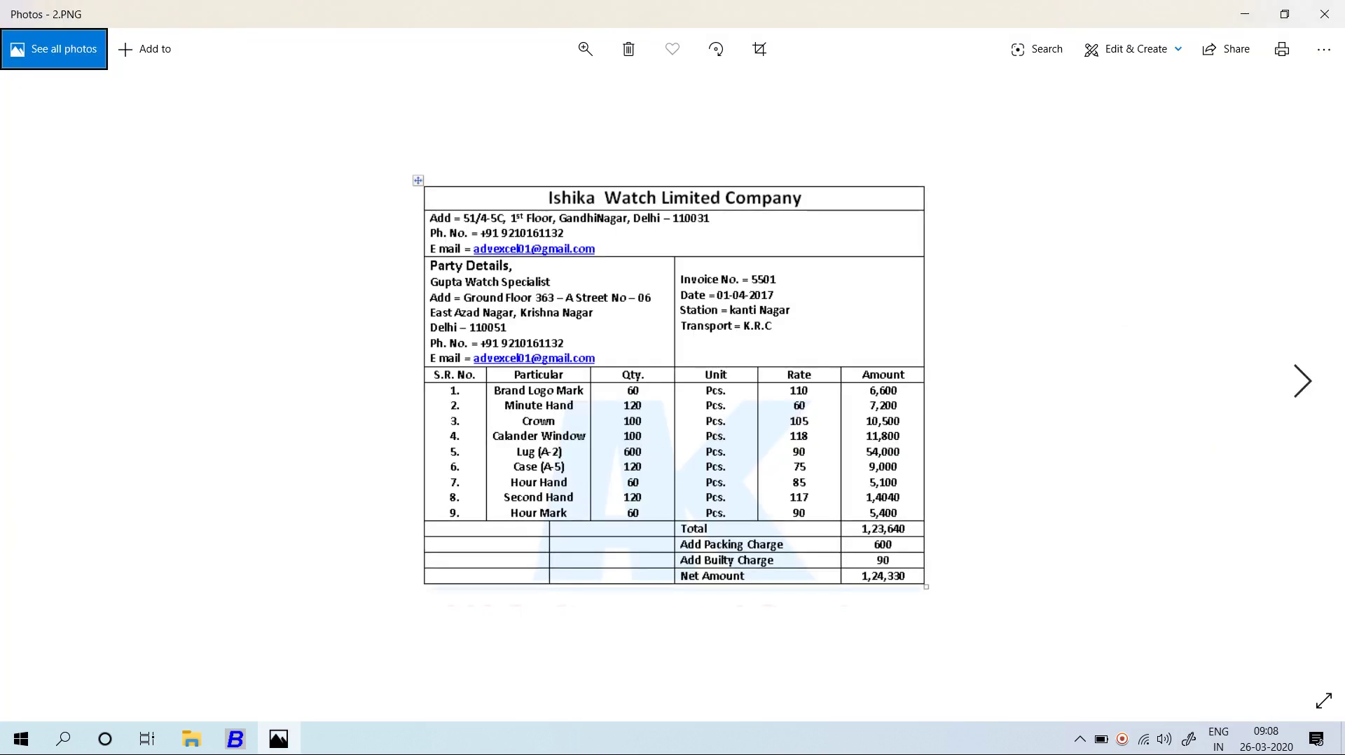
key(Right)
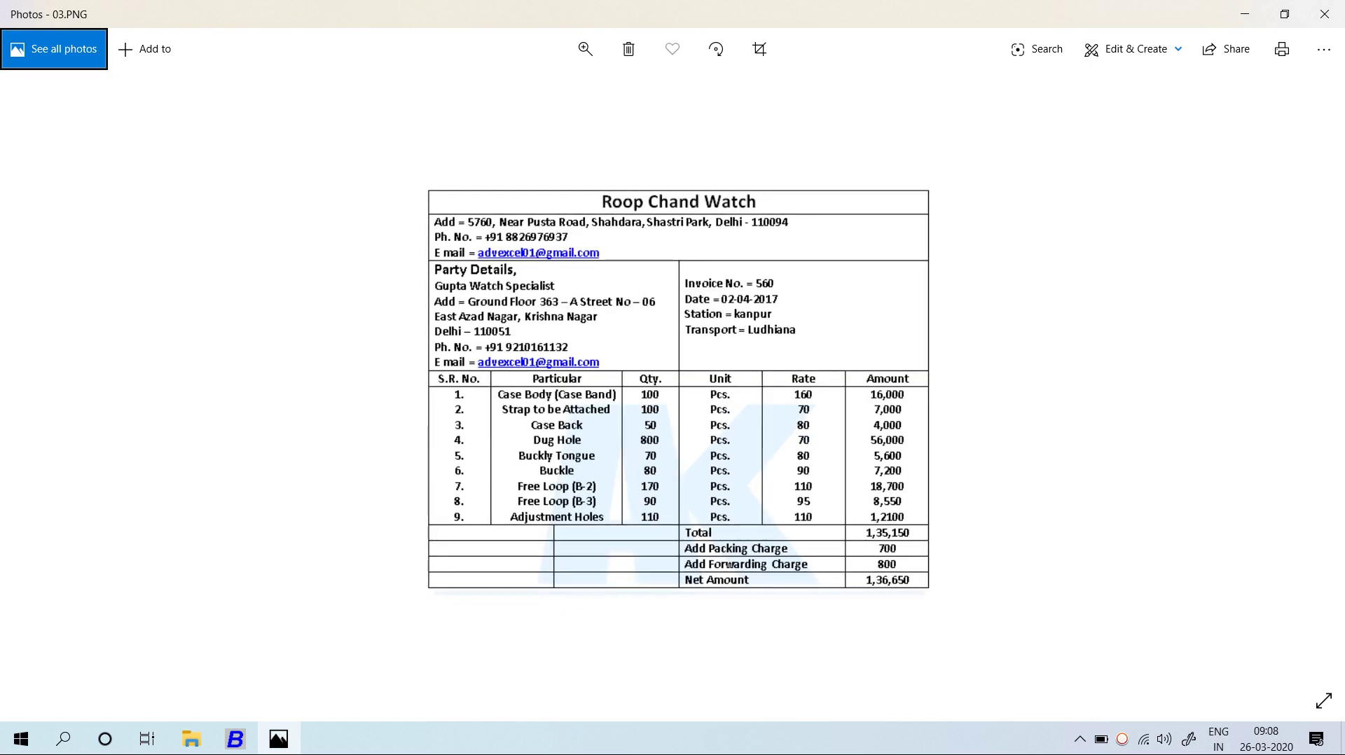
key(alt+Tab)
key(Return)
key(alt+Tab)
key(alt+Tab)
text(2)
key(Return)
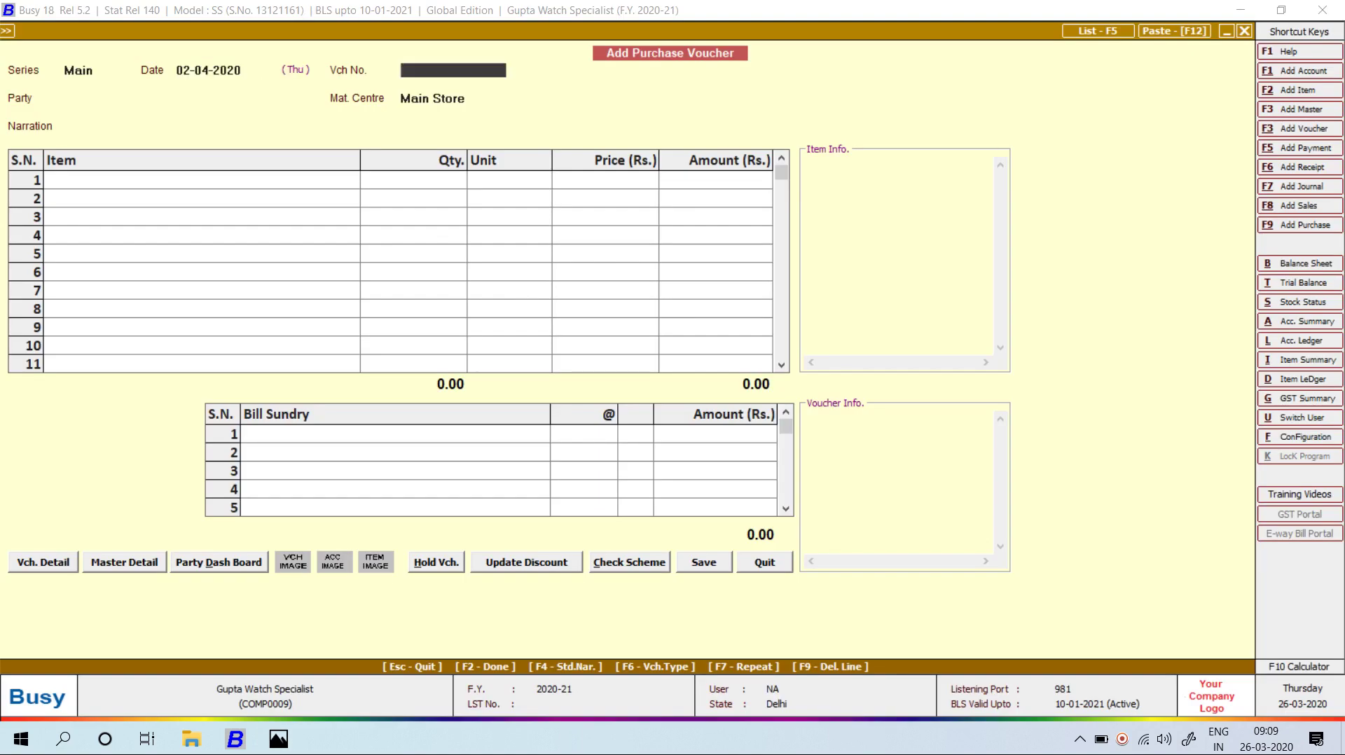
key(Return)
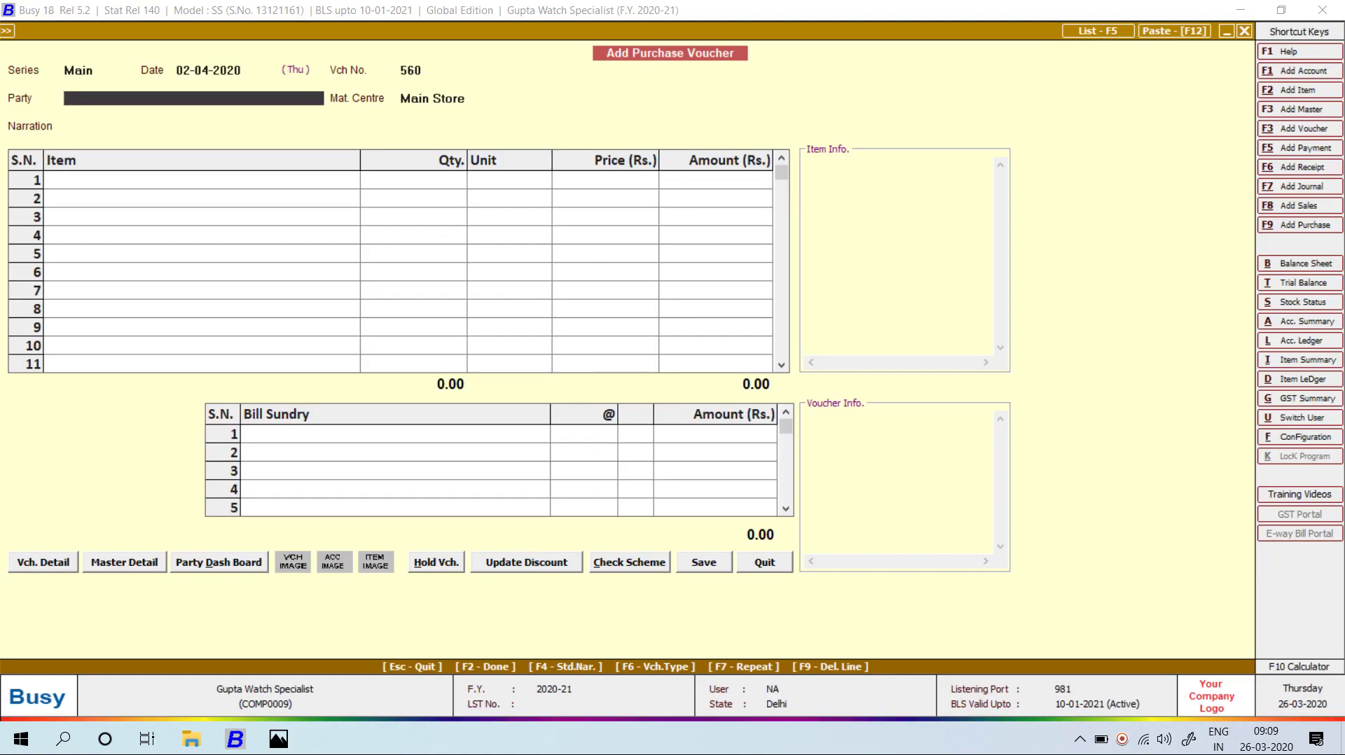
- Start a party account master named ROOP CHAND WATCH under the Sundry Creditors group
key(F3)
text(ROOP CHAND WATCH)
key(Return)
key(Return)
key(Return)
text(SUND)
key(Return)
key(Return)
key(Return)
key(Return)
key(Return)
key(Return)
key(Return)
key(Return)
key(Return)
key(Return)
key(Return)
key(Return)
key(Return)
key(Return)
key(Return)
key(Return)
key(Return)
key(Return)
key(Return)
key(Return)
key(Return)
text(N)
key(Return)
key(Return)
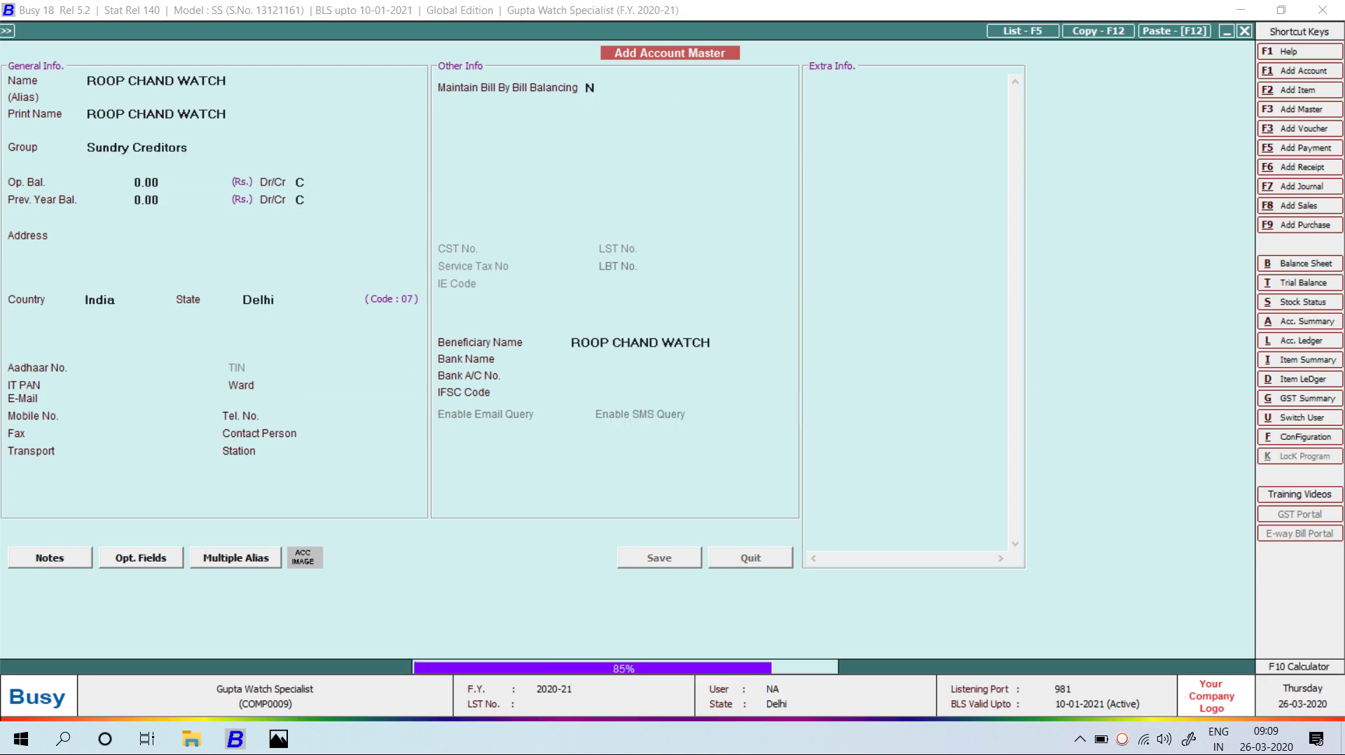
key(Return)
key(Return)
- Look up the first invoice item and name a new item master CASE BODY (CASE BRAND), switching the keyboard language back to English
key(alt+Tab)
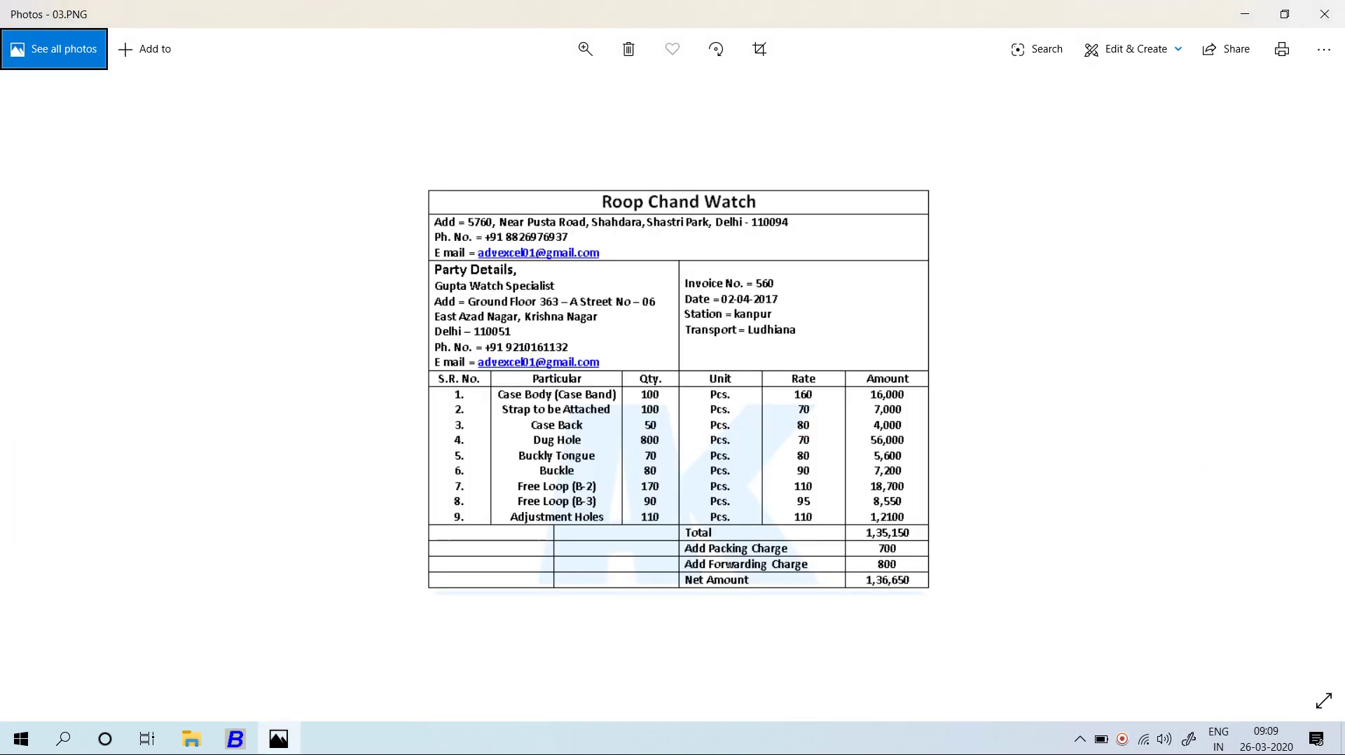
key(alt+Tab)
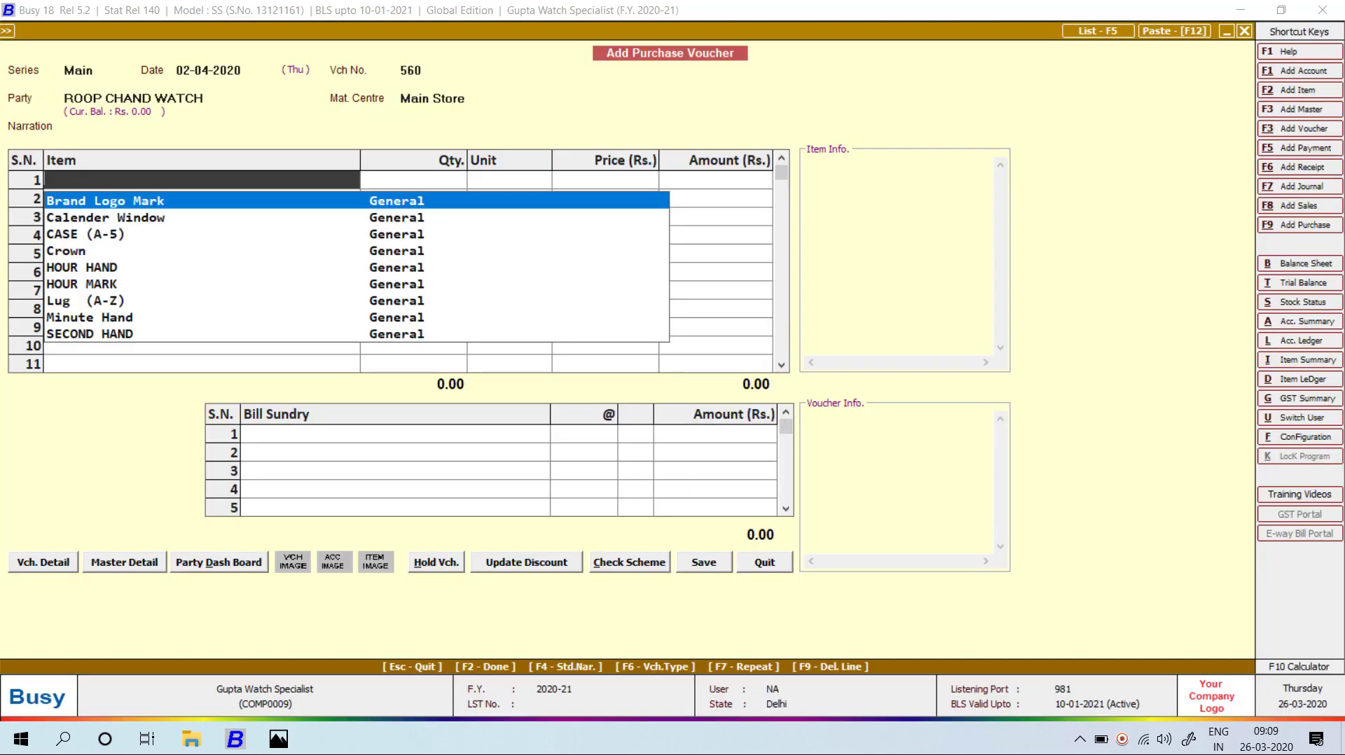
key(F2)
text(CASE BODY ()
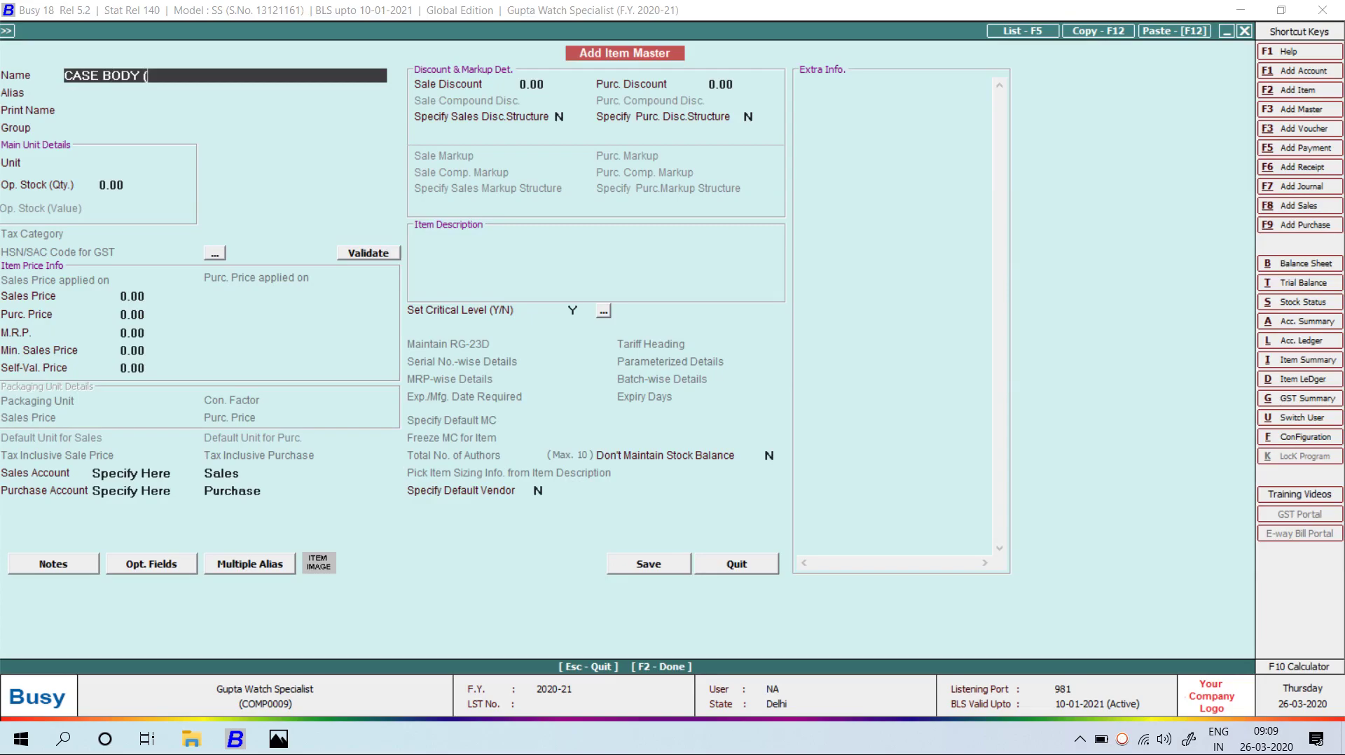
key(alt+Tab)
key(alt+Tab)
text(???)
click(1219, 739)
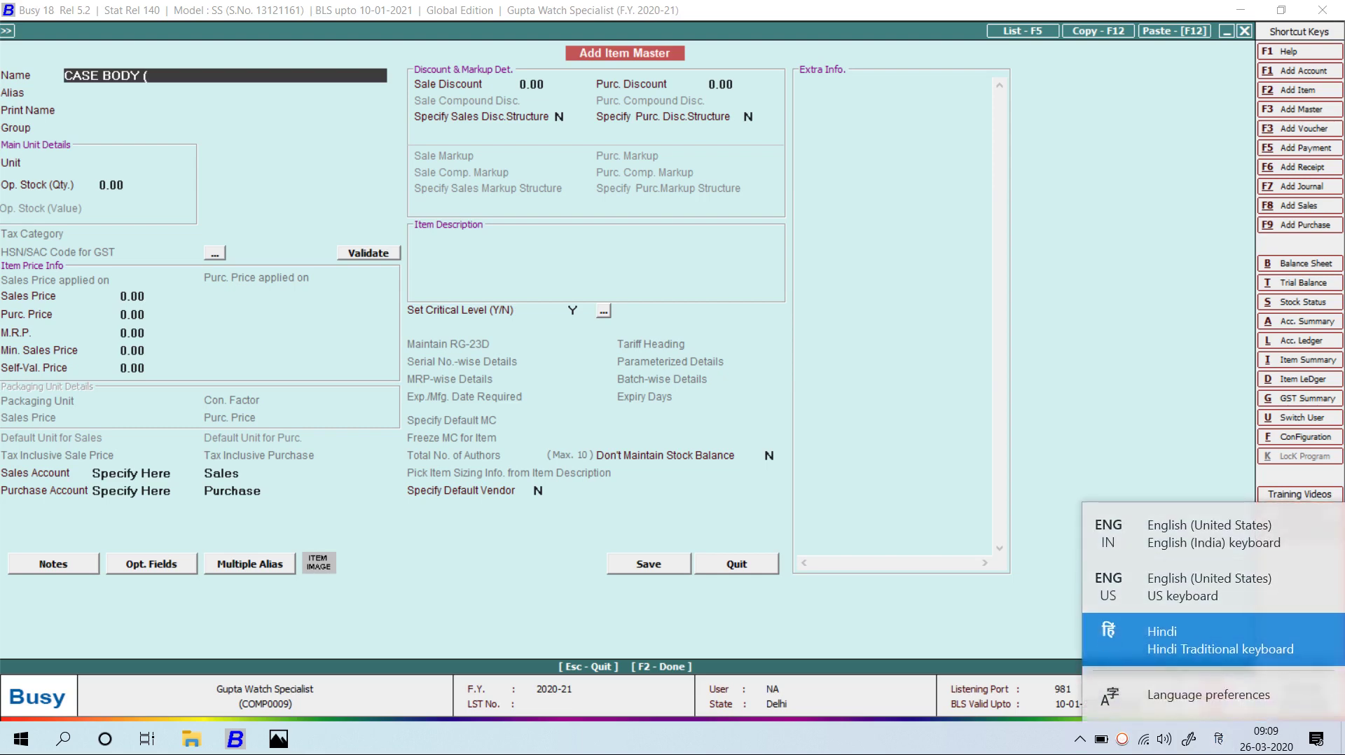
key(super+space)
text(CASE BRAND)
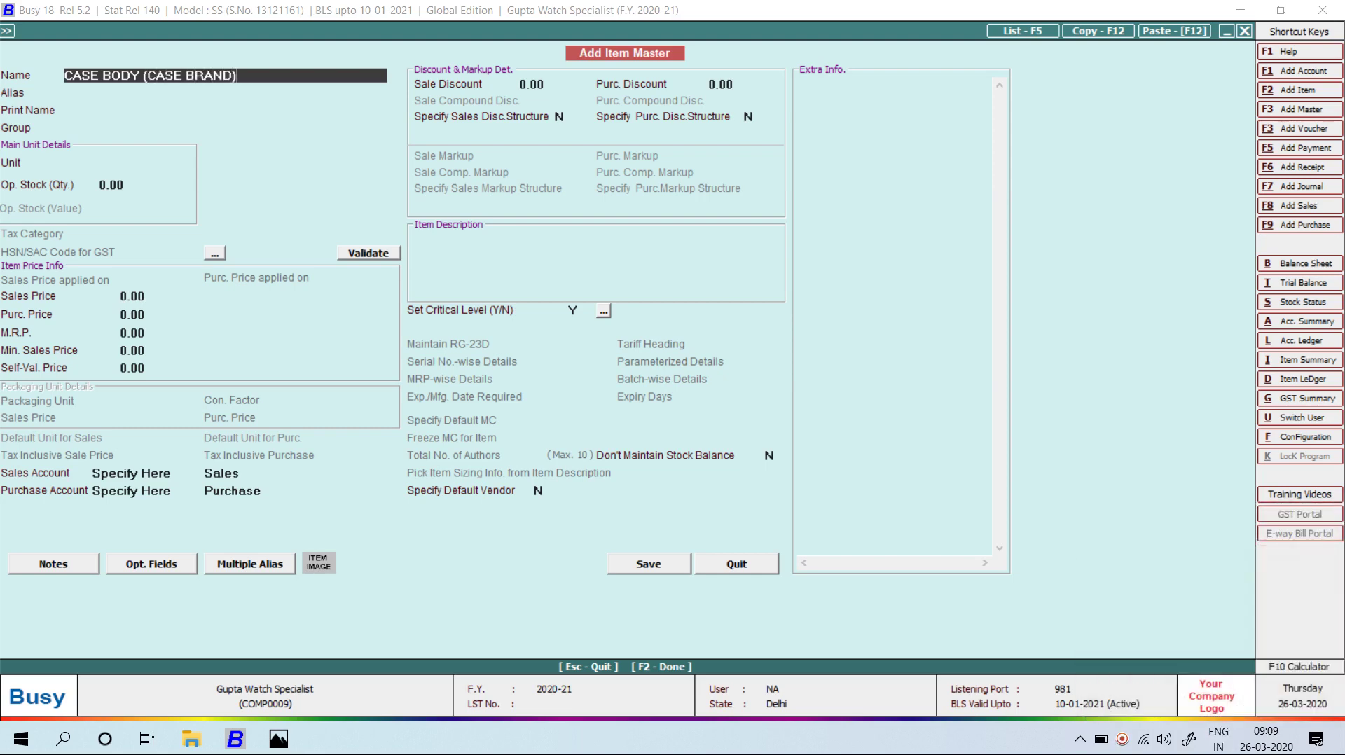
text())
- Give CASE BODY (CASE BRAND) the General group, unit Pcs. and purchase price 160, and save the item
key(Return)
key(Return)
key(Return)
key(Return)
key(Return)
key(Return)
key(Return)
key(alt+Tab)
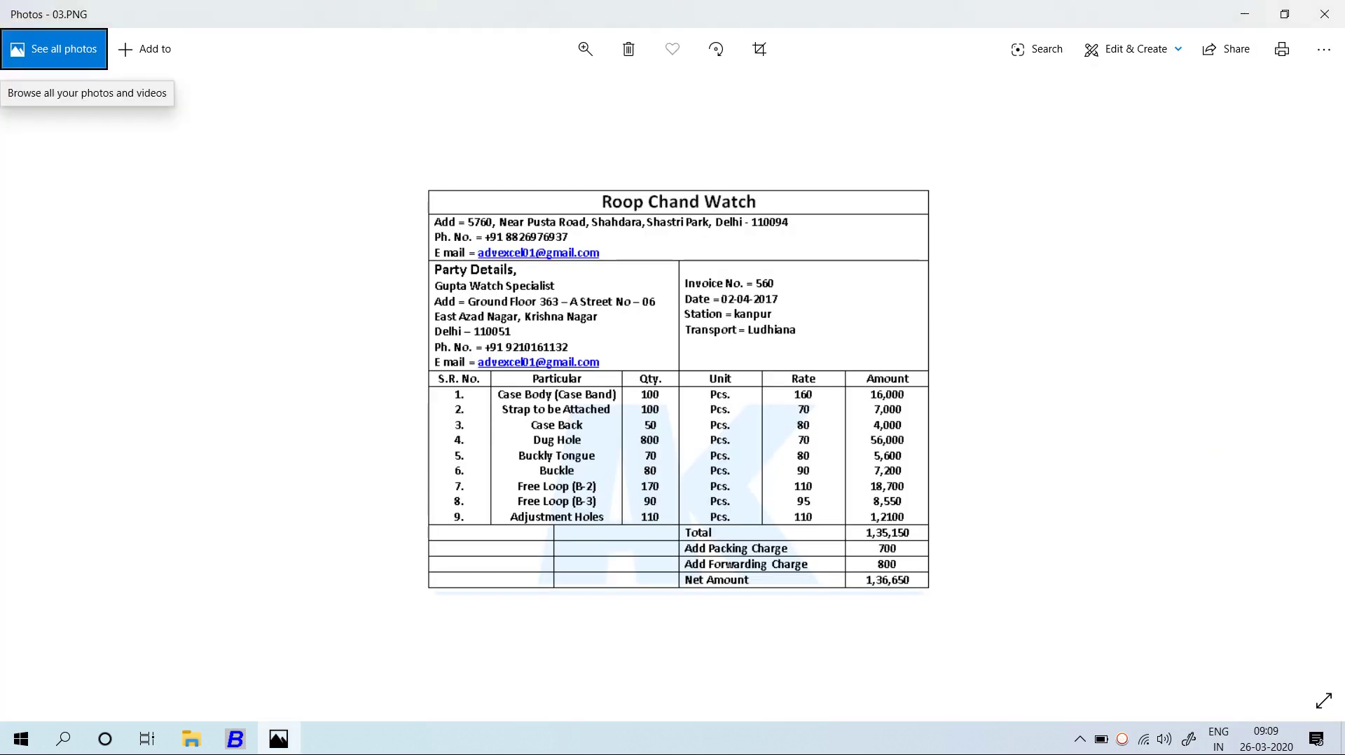
key(alt+Tab)
text(160)
key(F2)
key(Return)
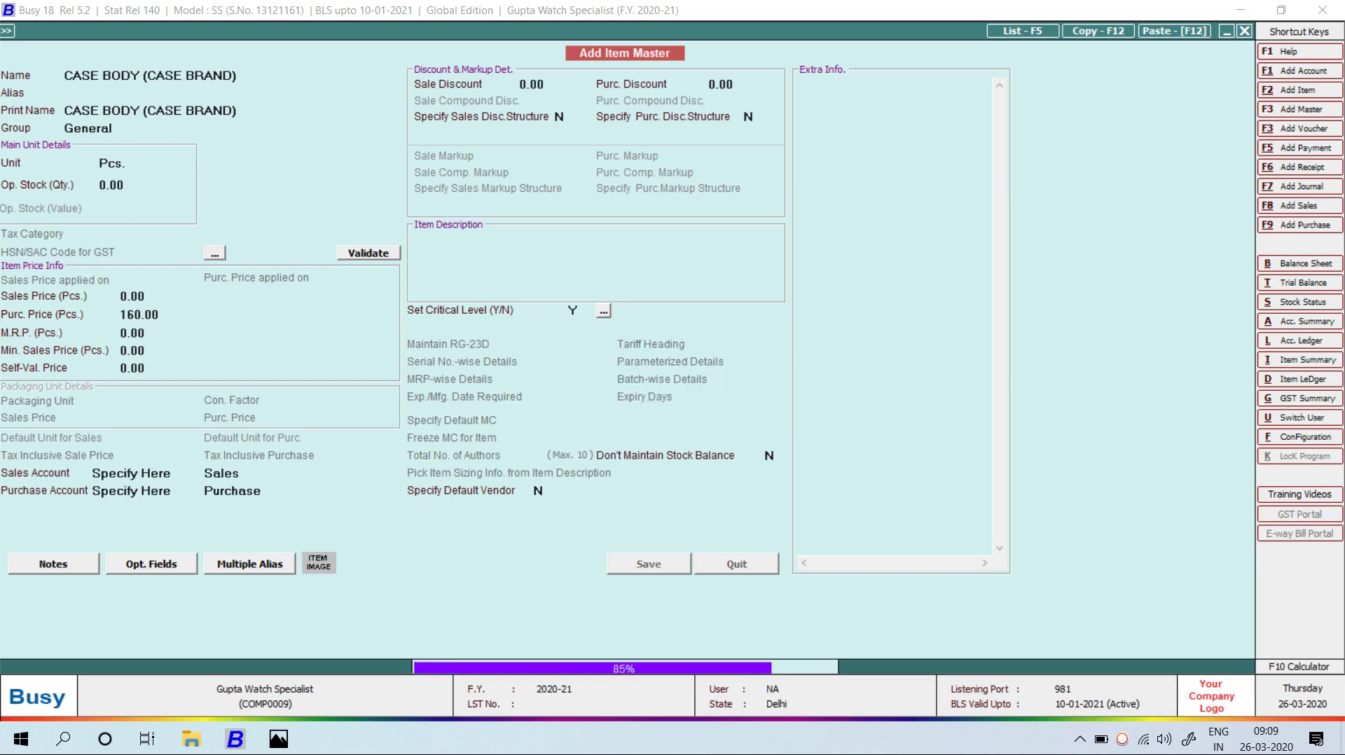
- Look up the invoice quantity and enter 100 Pcs. for CASE BODY (CASE BRAND) on the voucher's first line
key(alt+Tab)
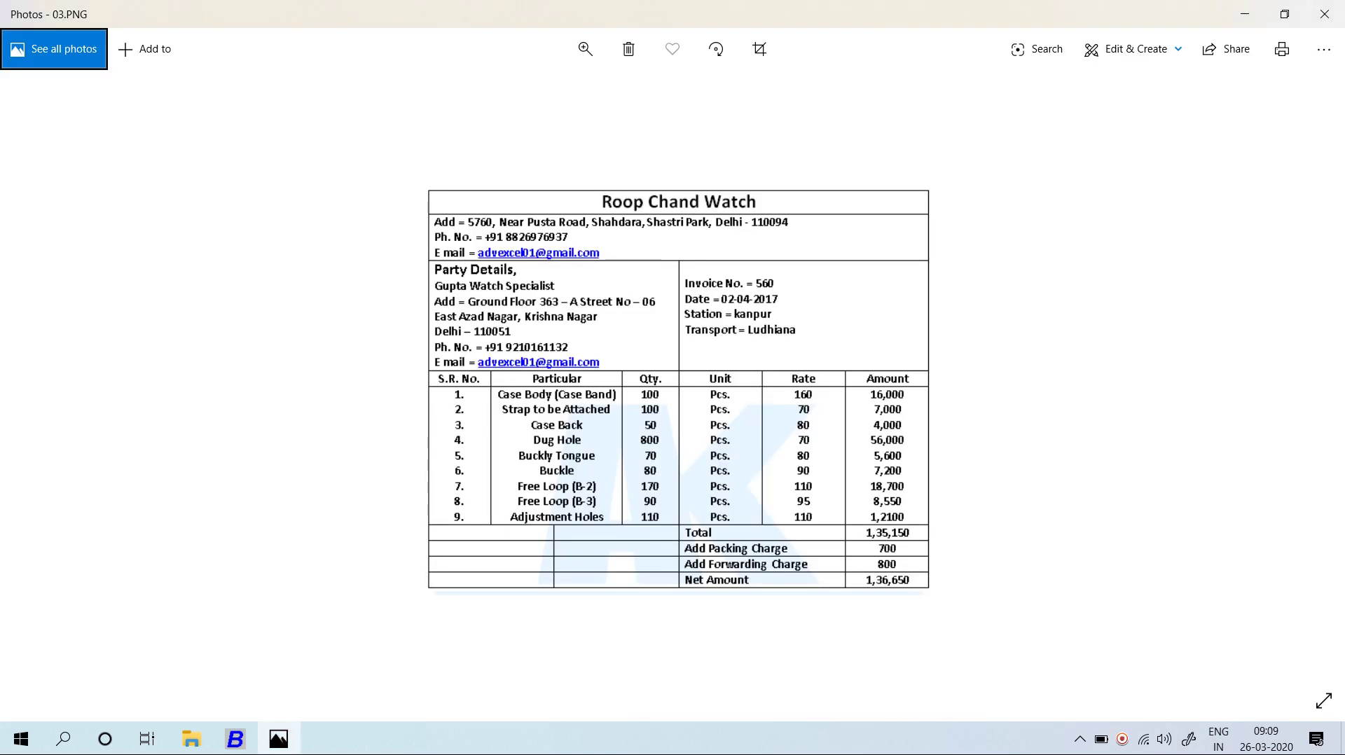
key(alt+Tab)
text(100)
key(Return)
key(Return)
key(Return)
key(Return)
- Start a new item master named STRAP TO BE ATTACHED, checking the wording on the invoice
key(alt+Tab)
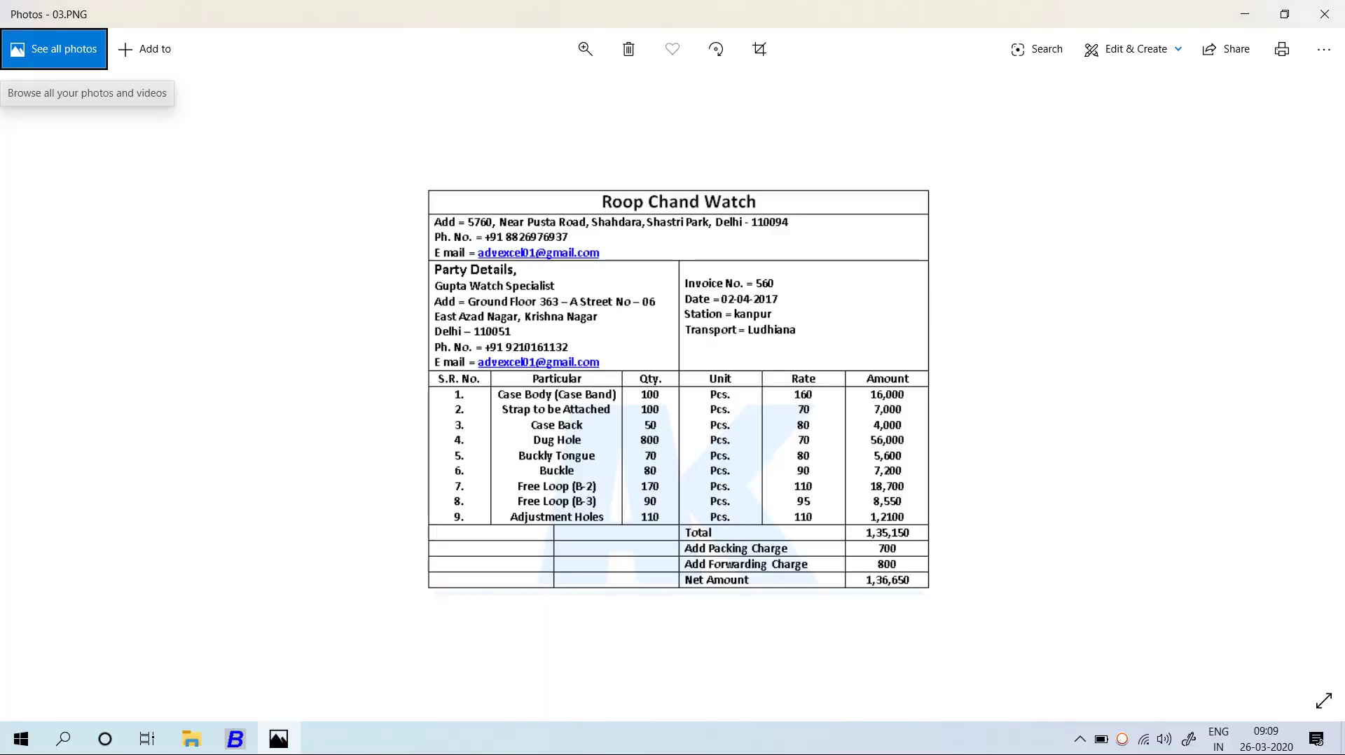
key(alt+Tab)
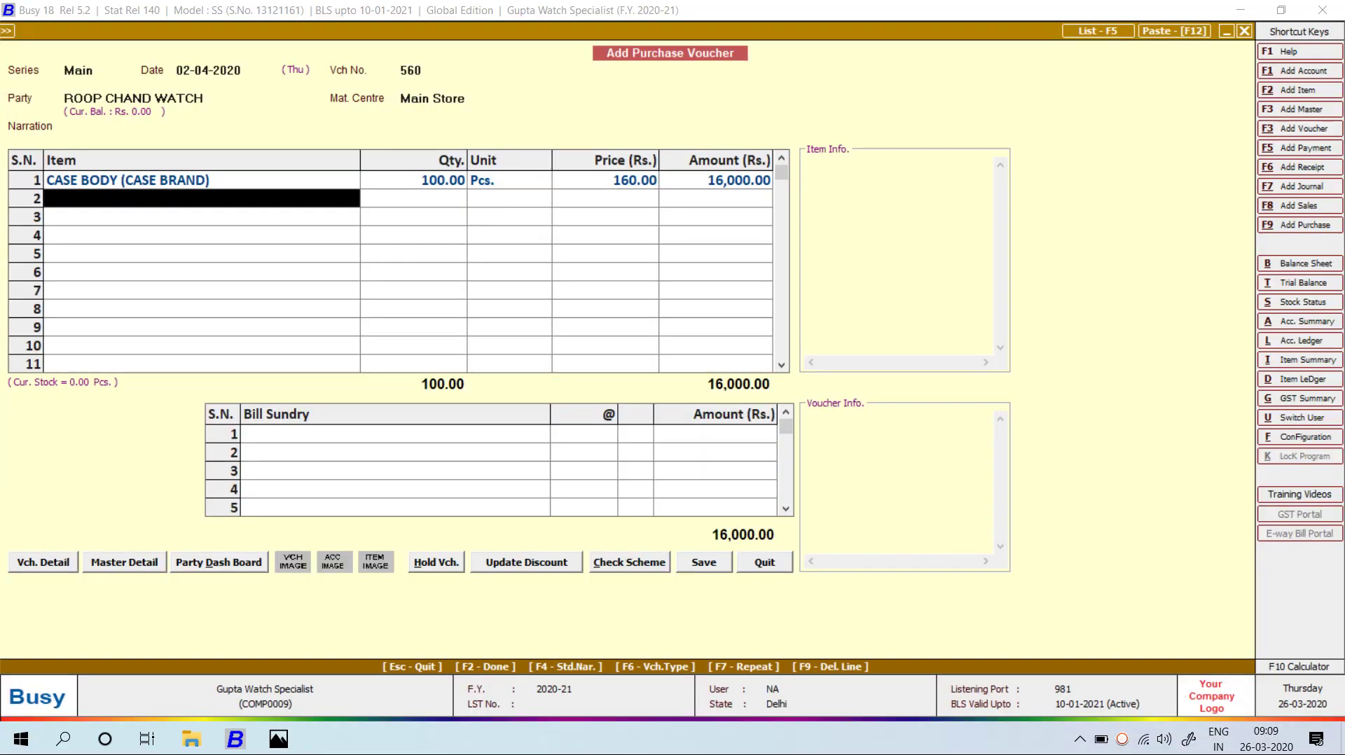
key(alt+F2)
text(STR)
key(alt+Tab)
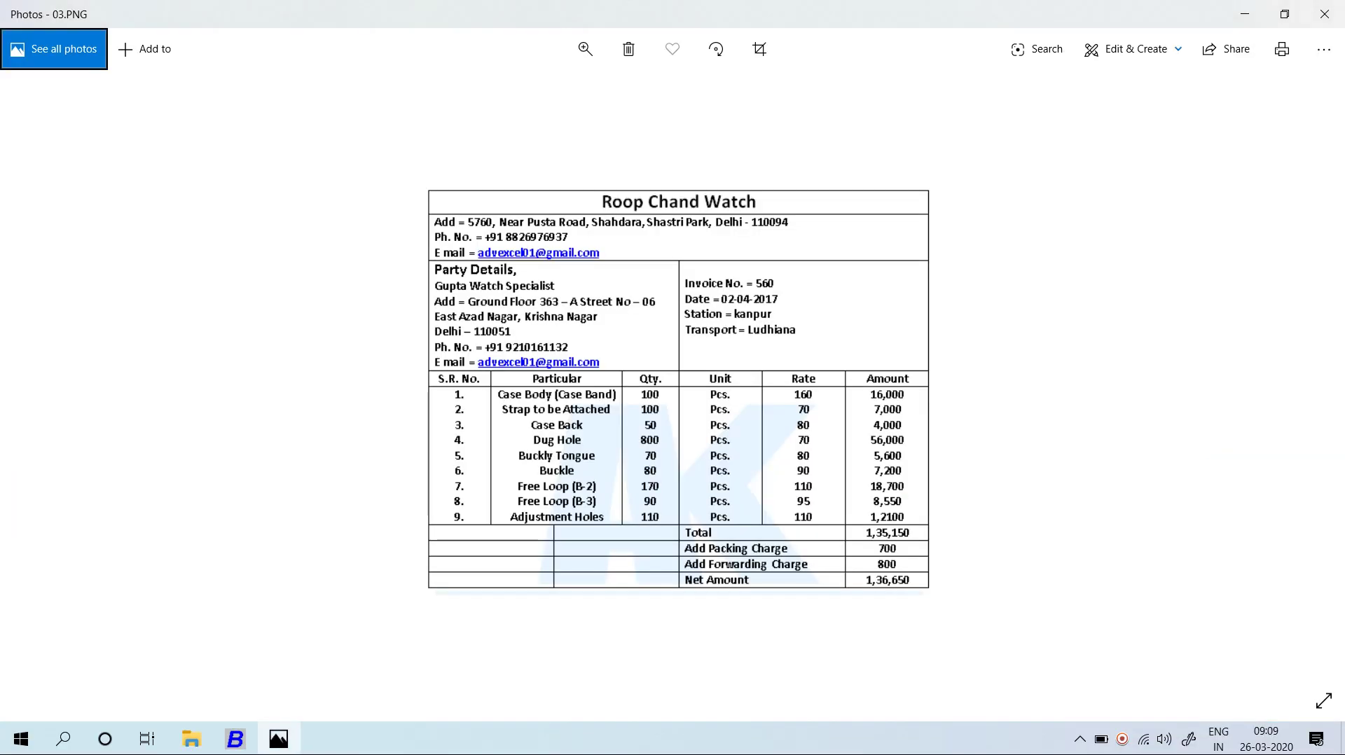
key(alt+Tab)
text(AP)
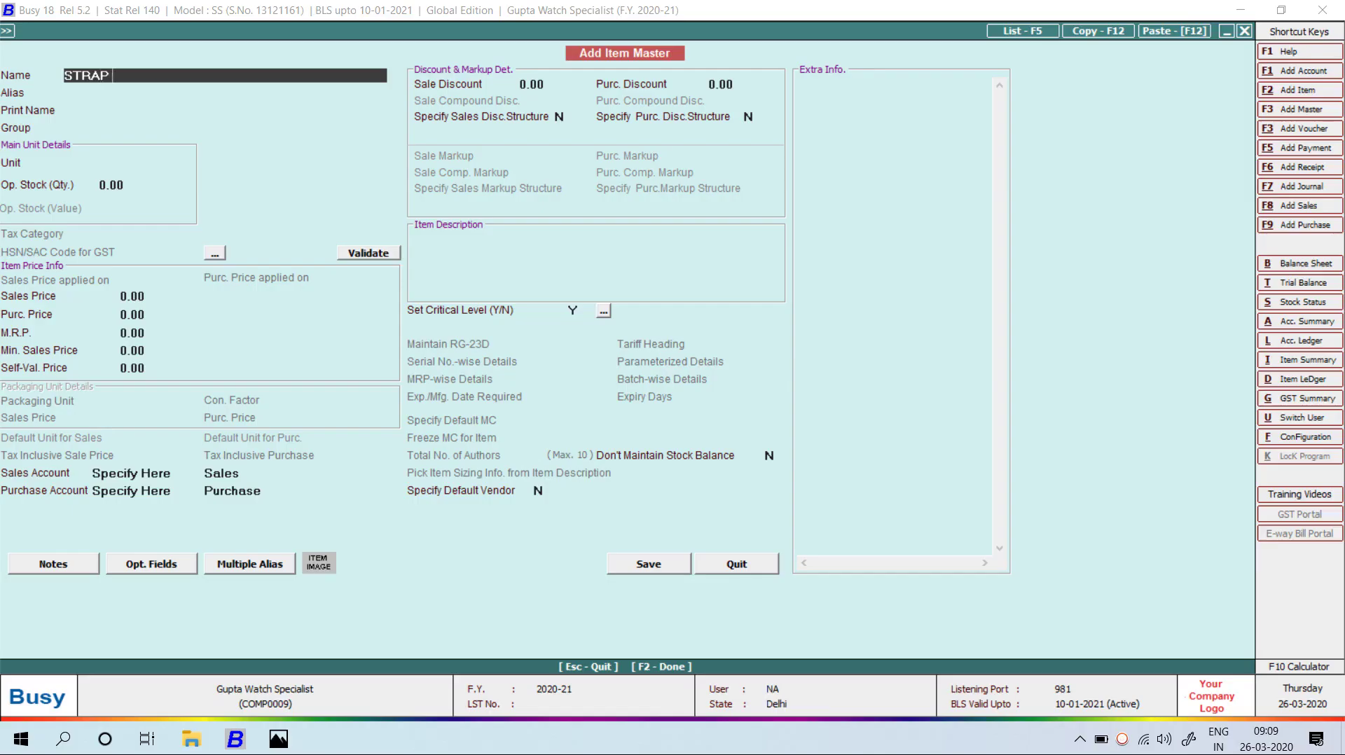
key(alt+Tab)
key(alt+Tab)
text(TO BE ATTACH)
key(alt+Tab)
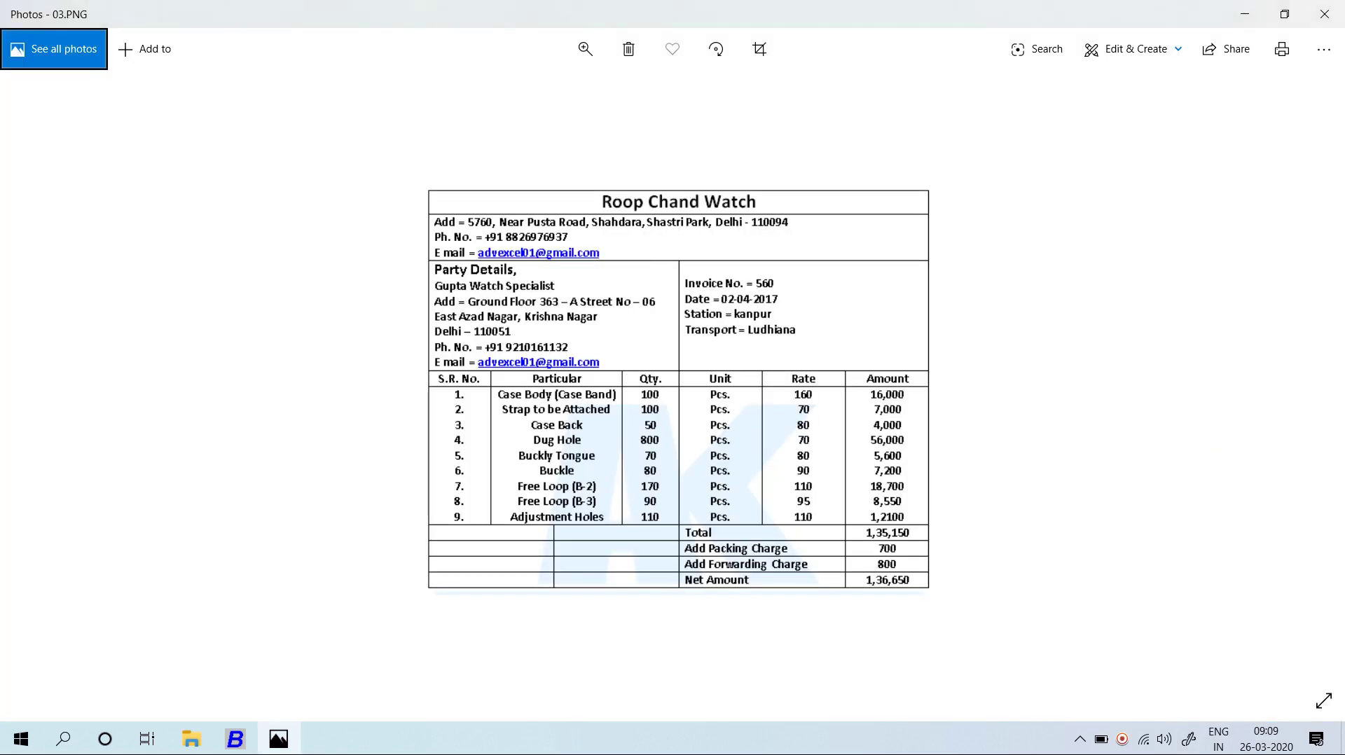
key(alt+Tab)
text(ED)
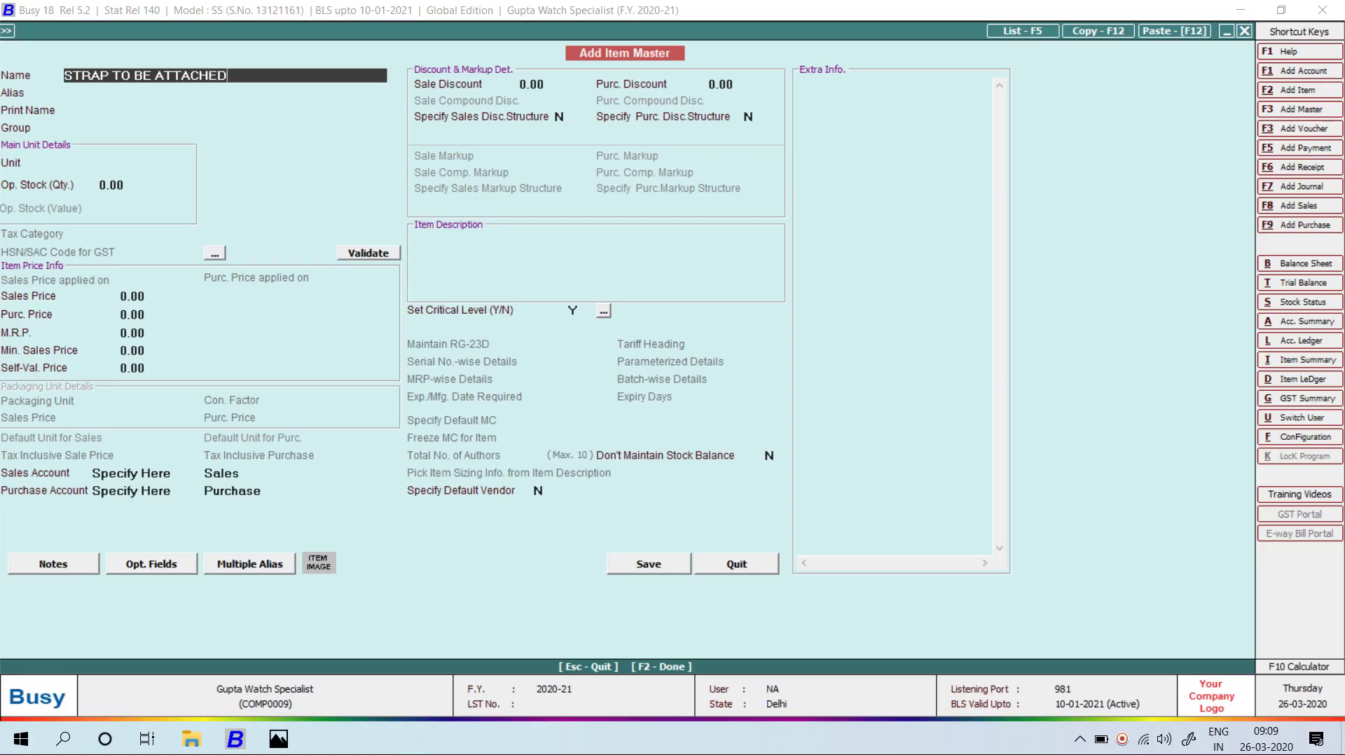
- Give STRAP TO BE ATTACHED the General group, unit Pcs. and purchase price 70, and save the item
key(Return)
key(Return)
key(Return)
key(Return)
key(Return)
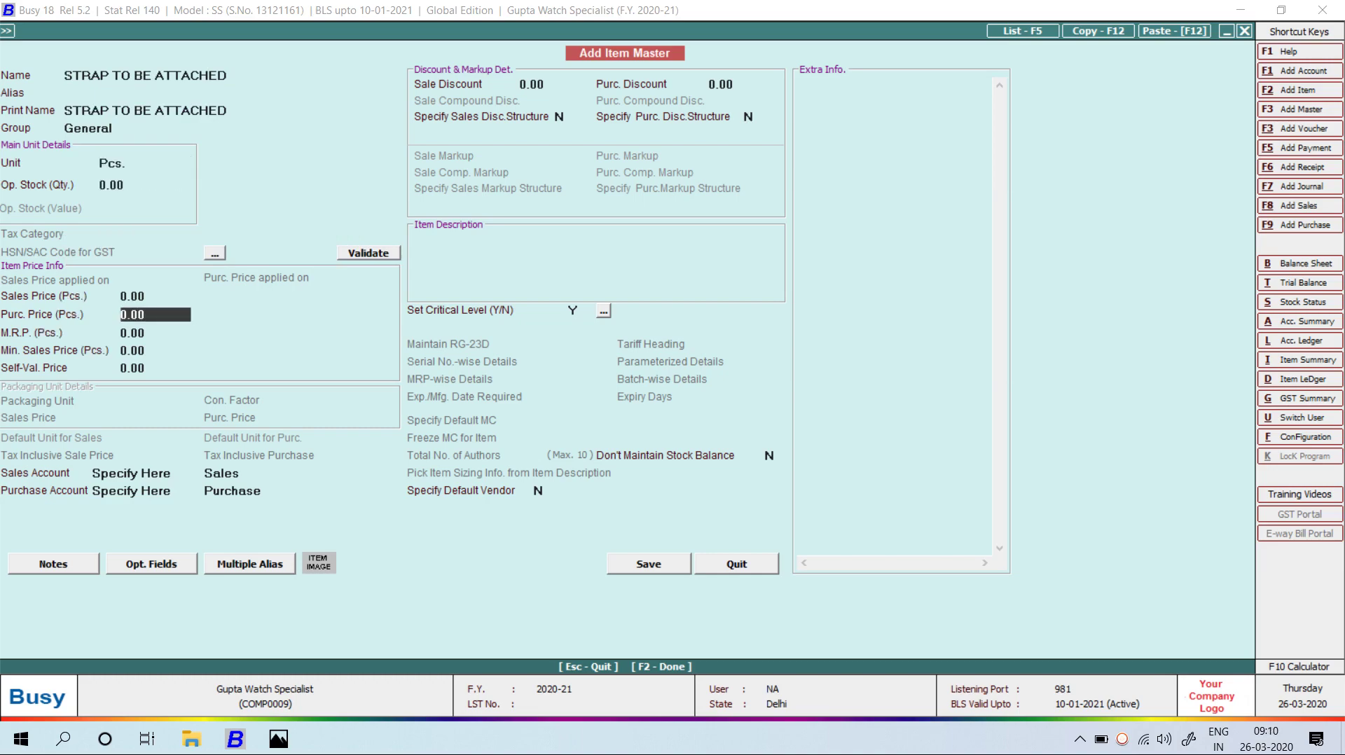
key(alt+Tab)
key(alt+Tab)
text(70)
key(Return)
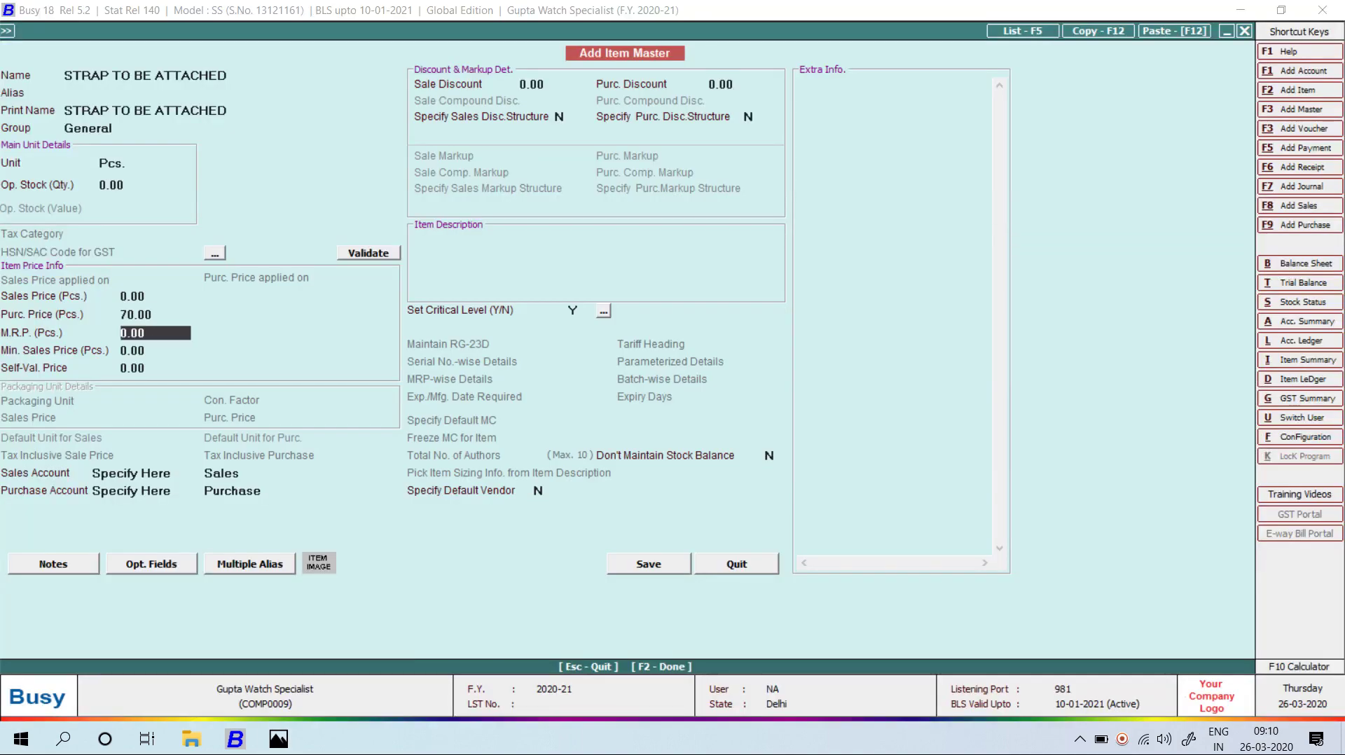
key(F2)
key(Return)
- Look up the invoice quantity and enter 100 Pcs. for STRAP TO BE ATTACHED on the voucher
key(alt+Tab)
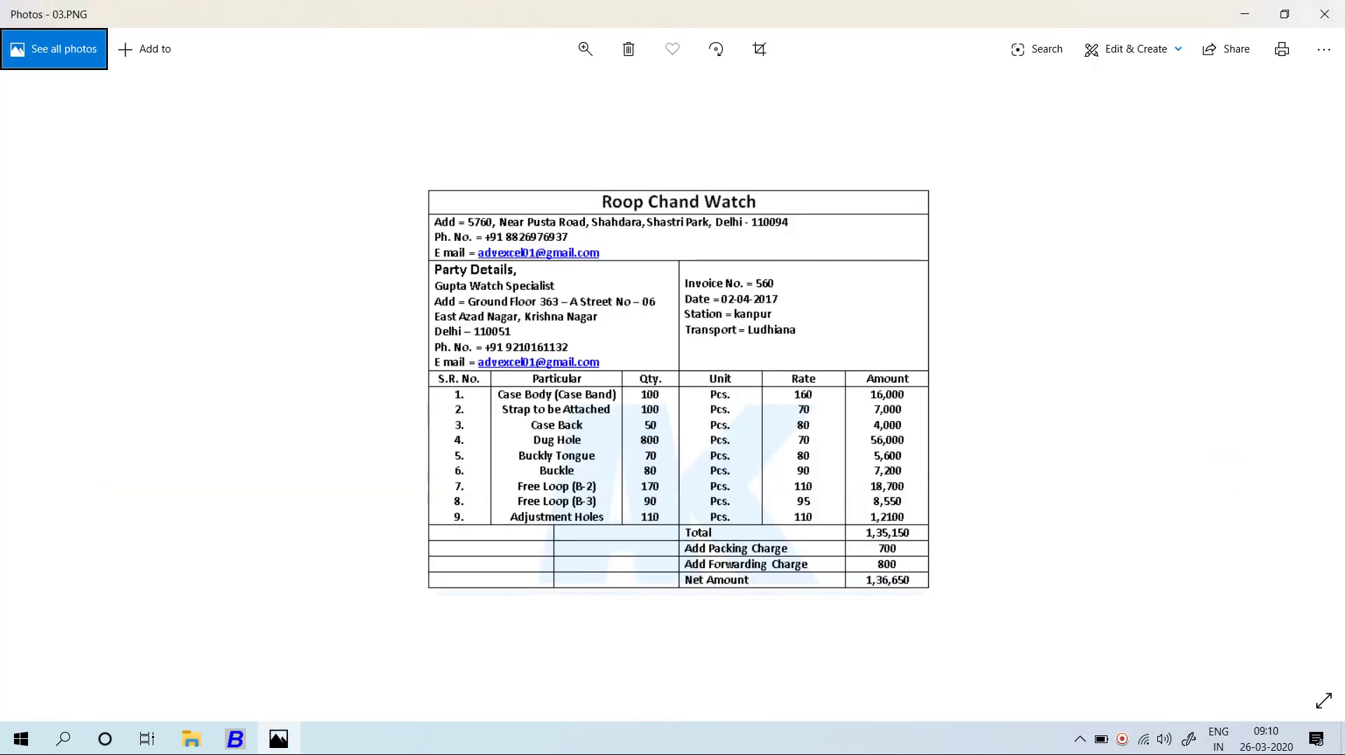
key(alt+Tab)
text(100)
key(Return)
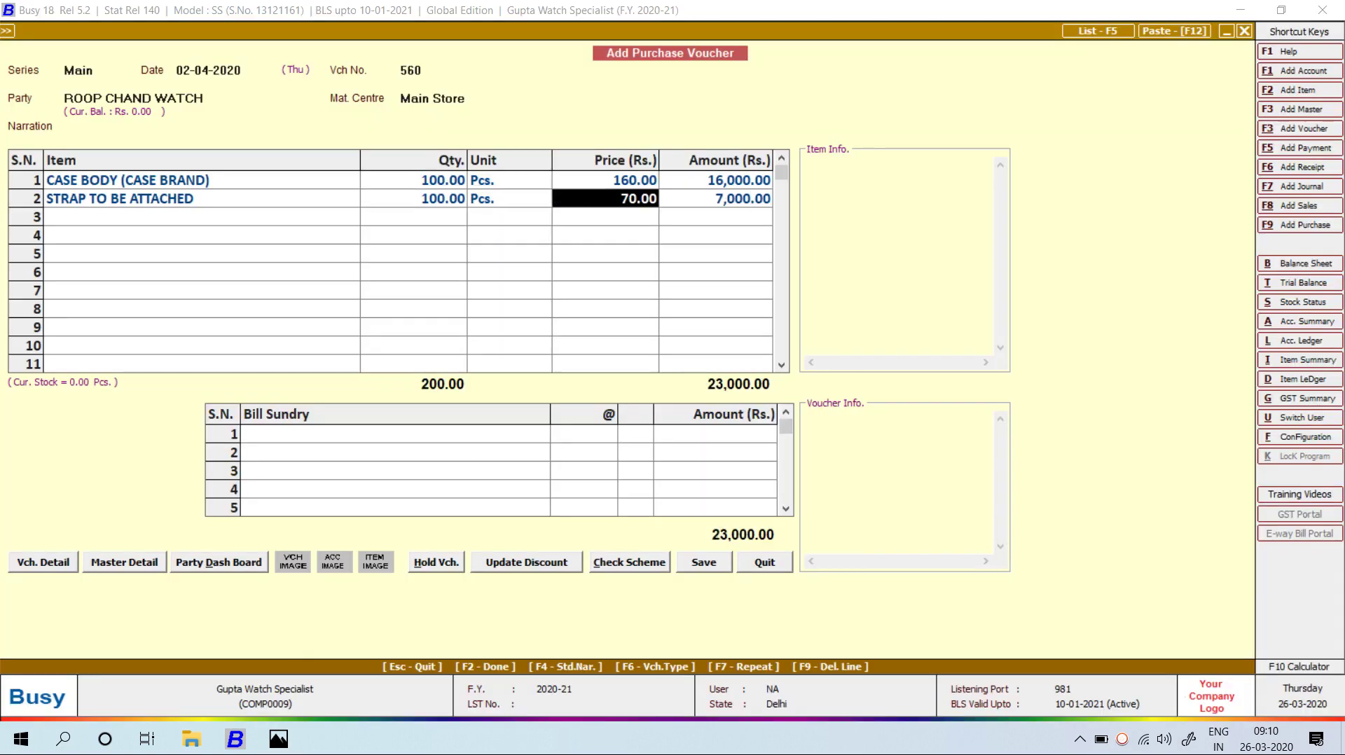
key(Return)
- Look up the third invoice item and start a new item master named CASE BACK
key(alt+Tab)
key(alt+Tab)
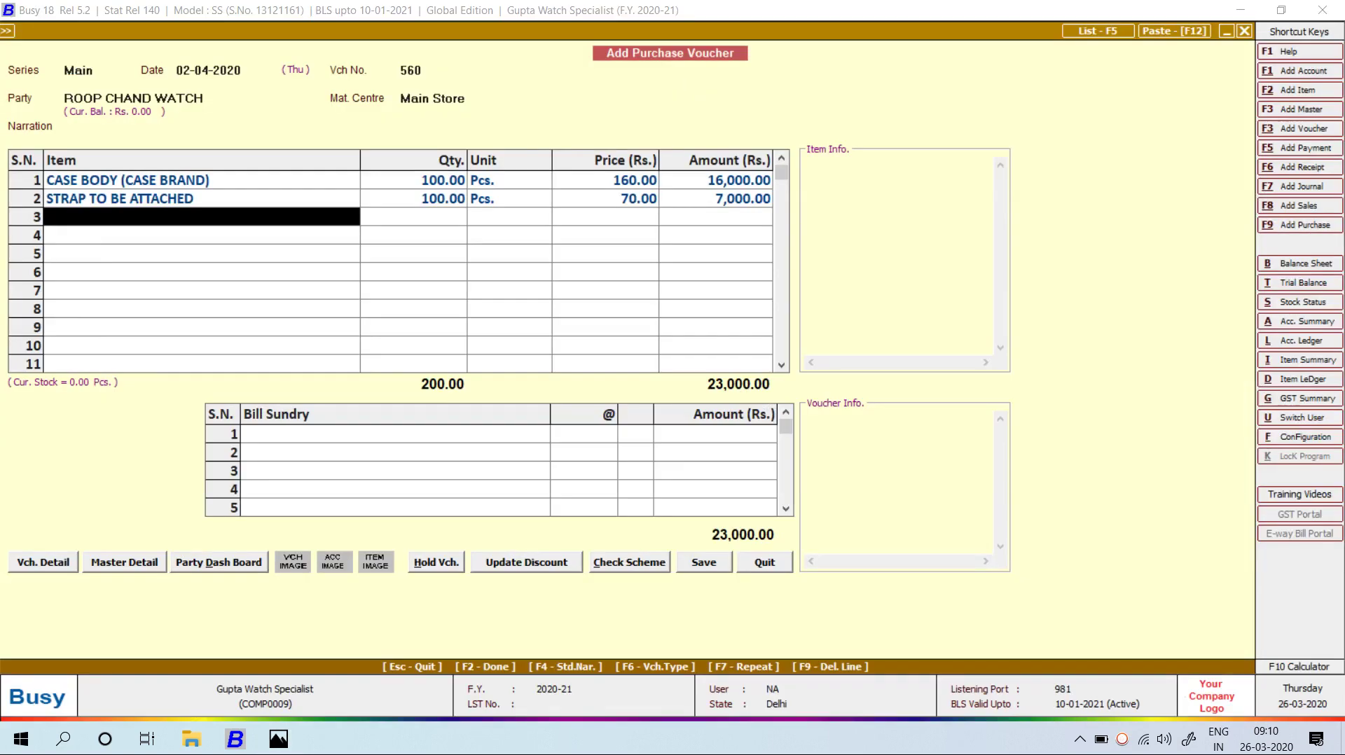
key(alt+Tab)
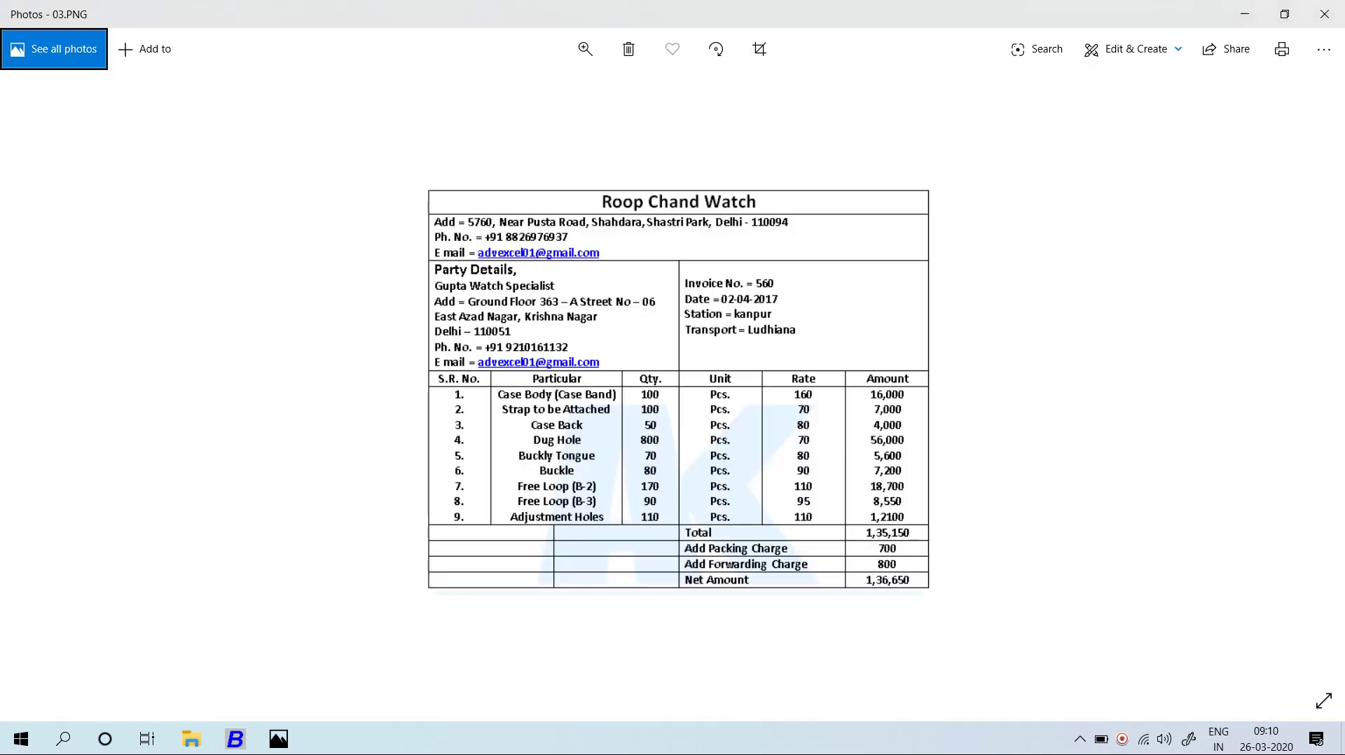
key(alt+Tab)
text(CASE)
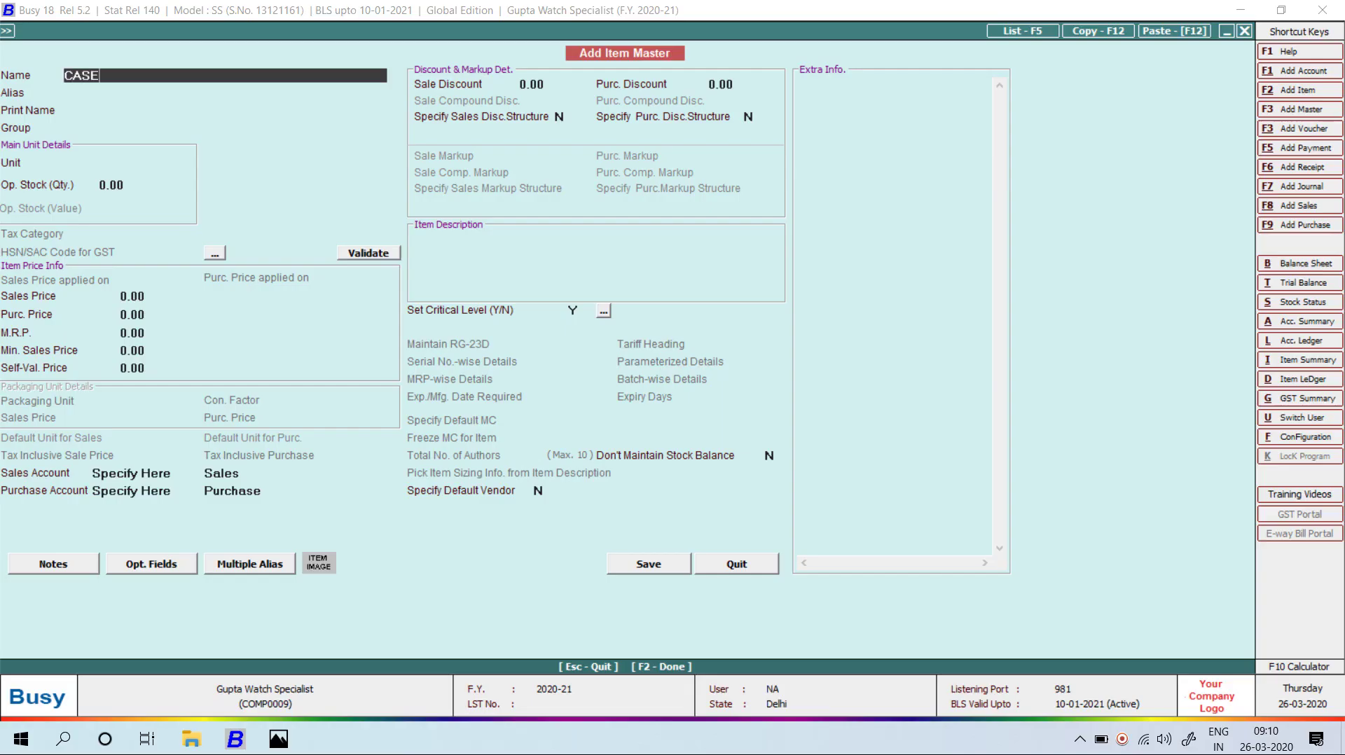
text( BACK)
- Give CASE BACK the General group, unit Pcs. and purchase price 80, and save the item
key(Return)
key(Return)
key(Return)
key(Return)
key(Return)
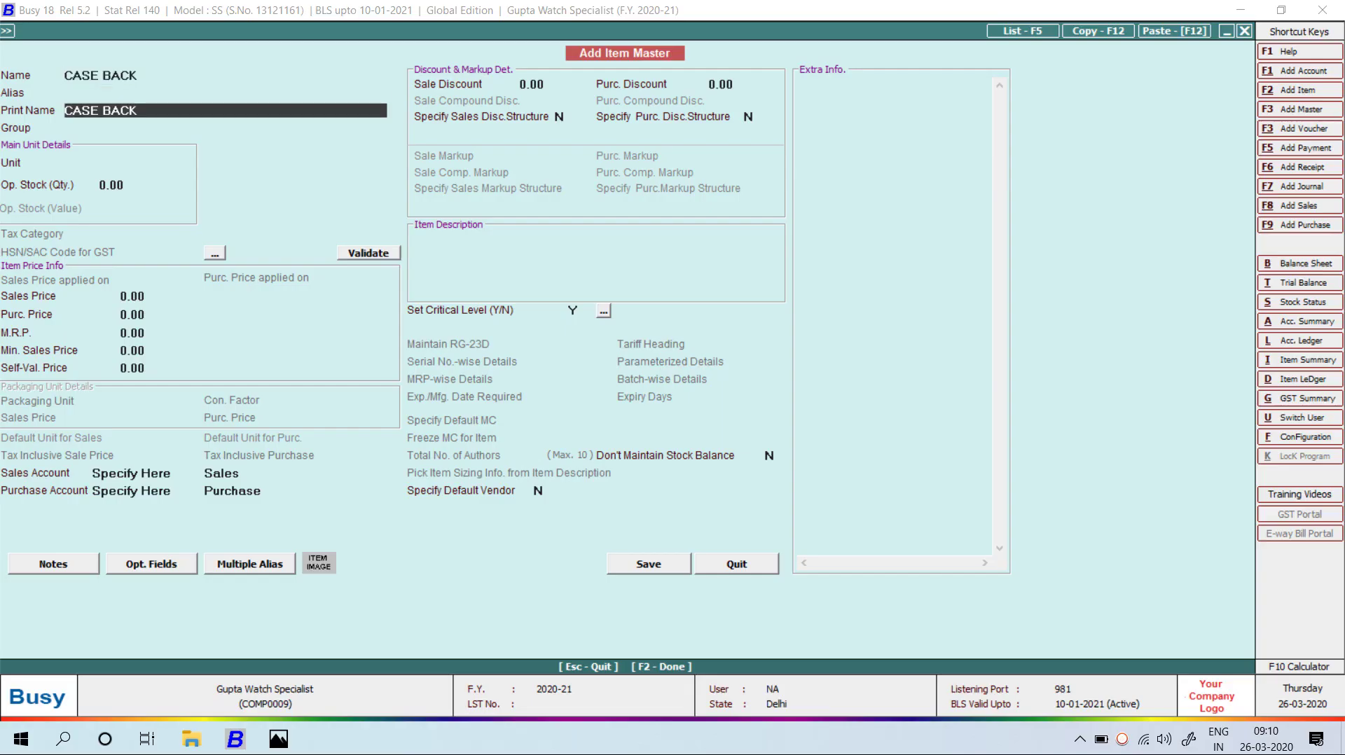
key(Up)
key(Up)
key(Down)
key(Return)
key(Return)
key(Return)
key(alt+Tab)
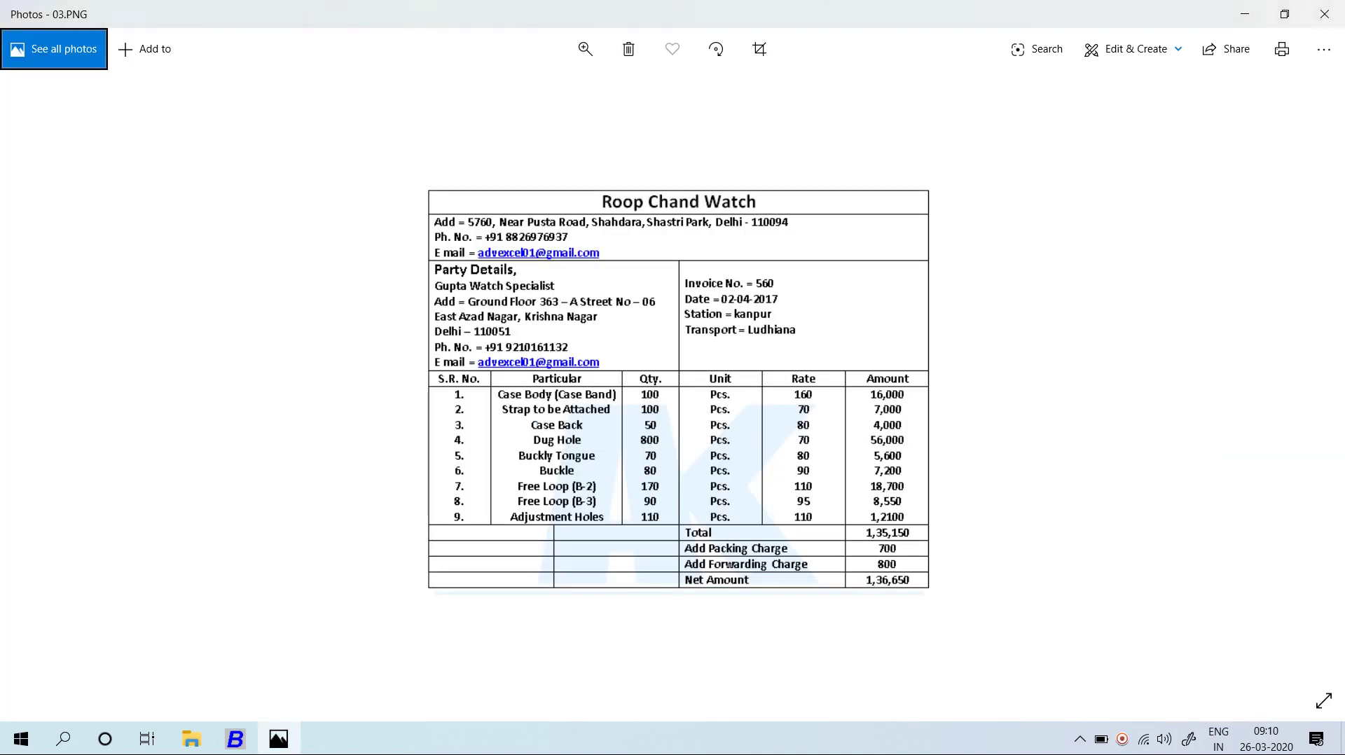
key(alt+Tab)
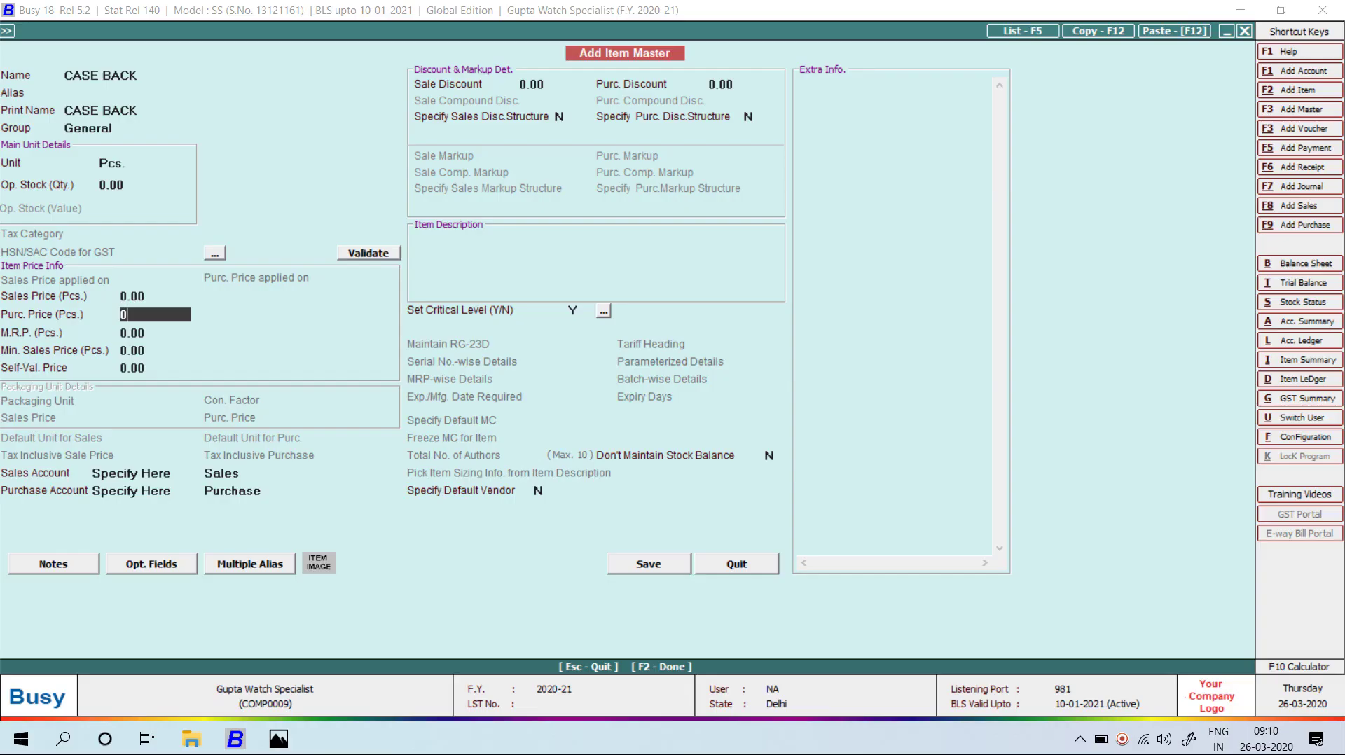
key(Return)
key(F2)
key(Return)
- Enter 50 Pcs. for CASE BACK on the voucher and check the next item on the invoice
text(50)
key(Return)
key(Return)
key(Return)
key(alt+Tab)
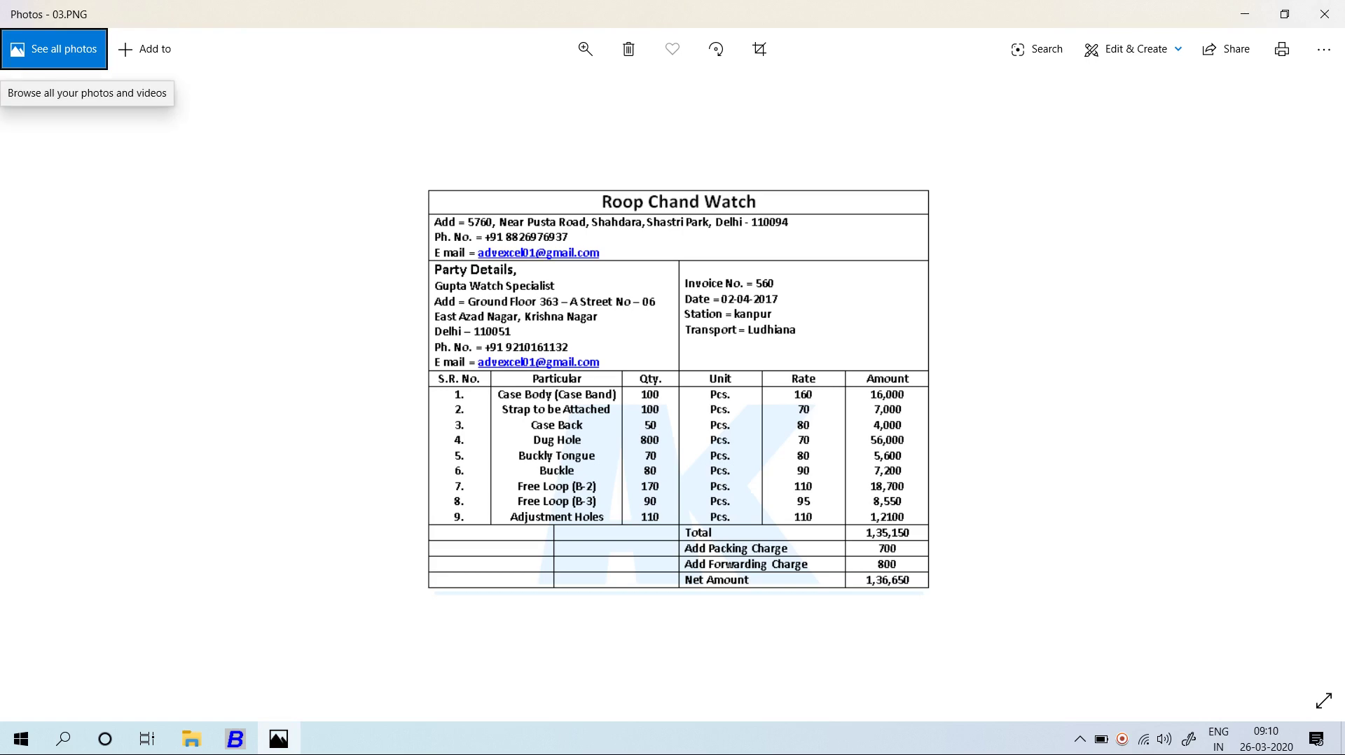
key(alt+Tab)
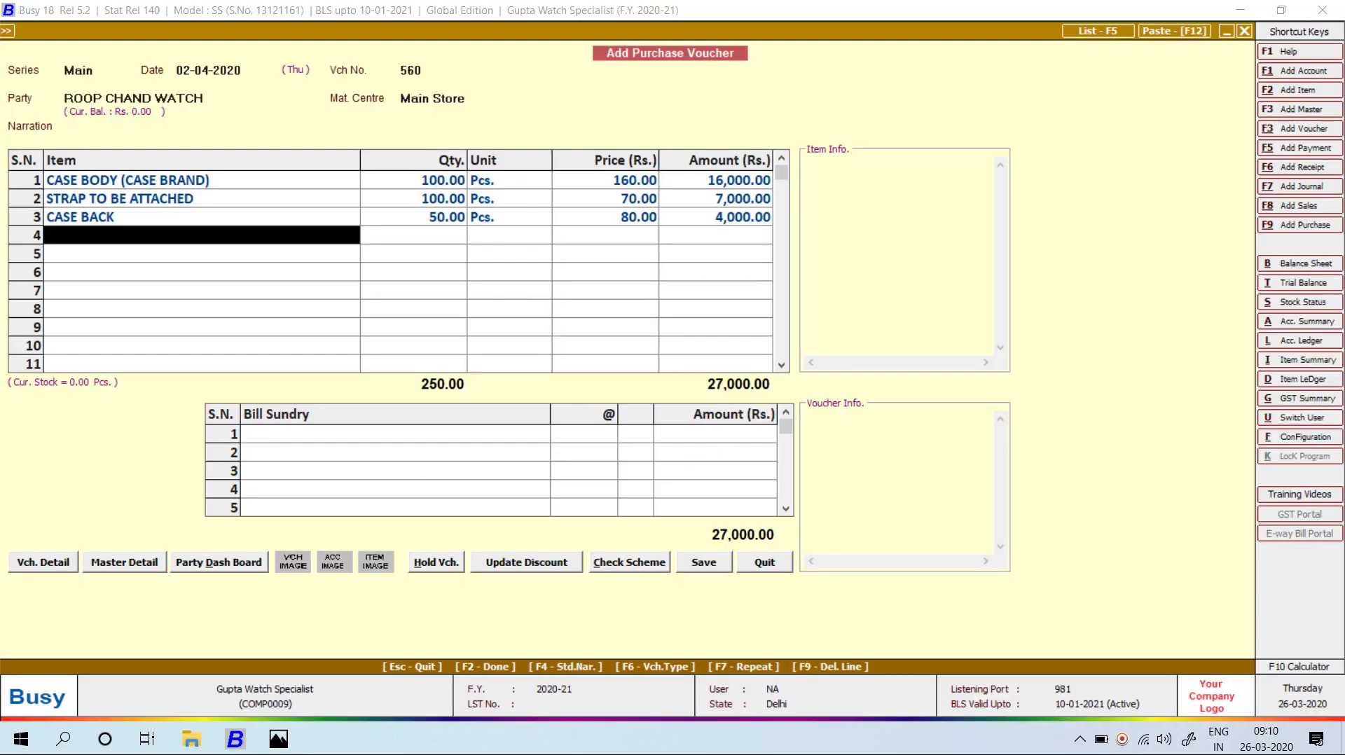
- Start a new item master named DUG HOLE, checking the name against the fourth invoice line
key(F2)
text(DUG)
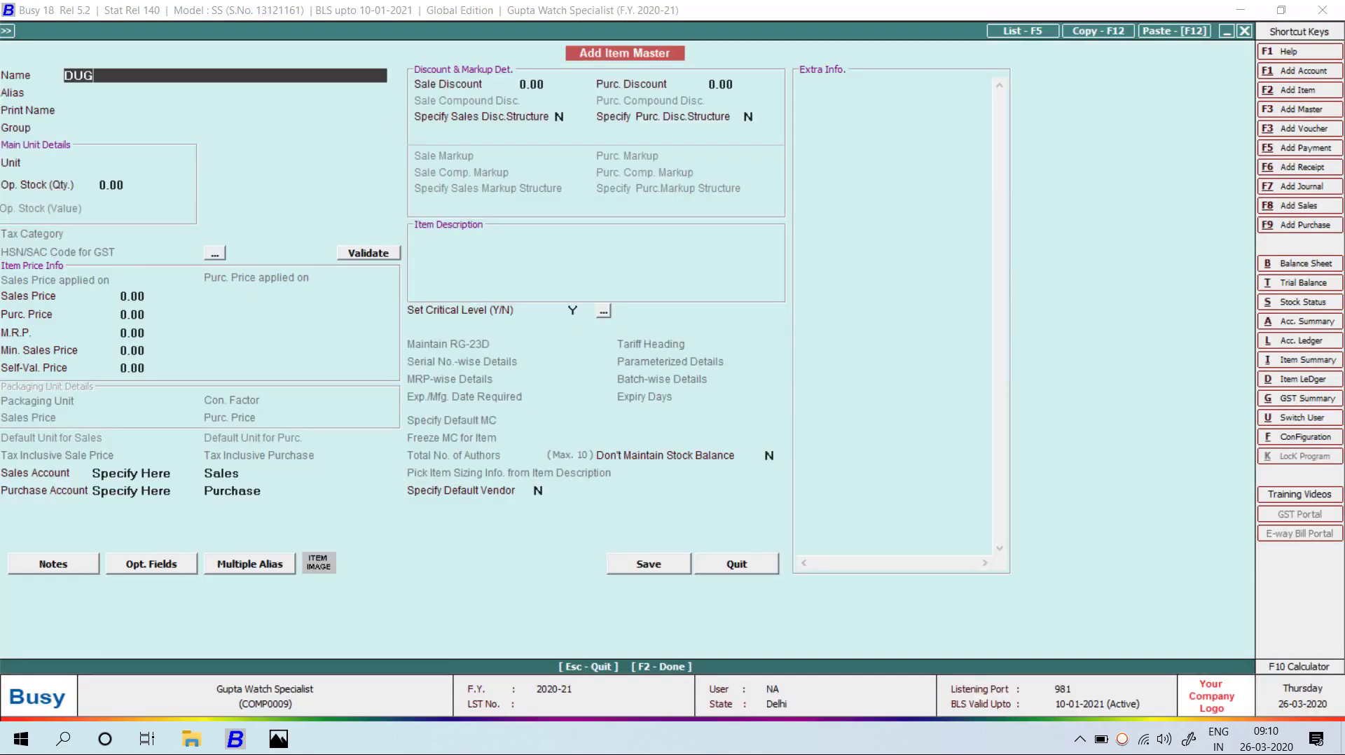
key(alt+Tab)
key(alt+Tab)
text(HOLE)
key(Return)
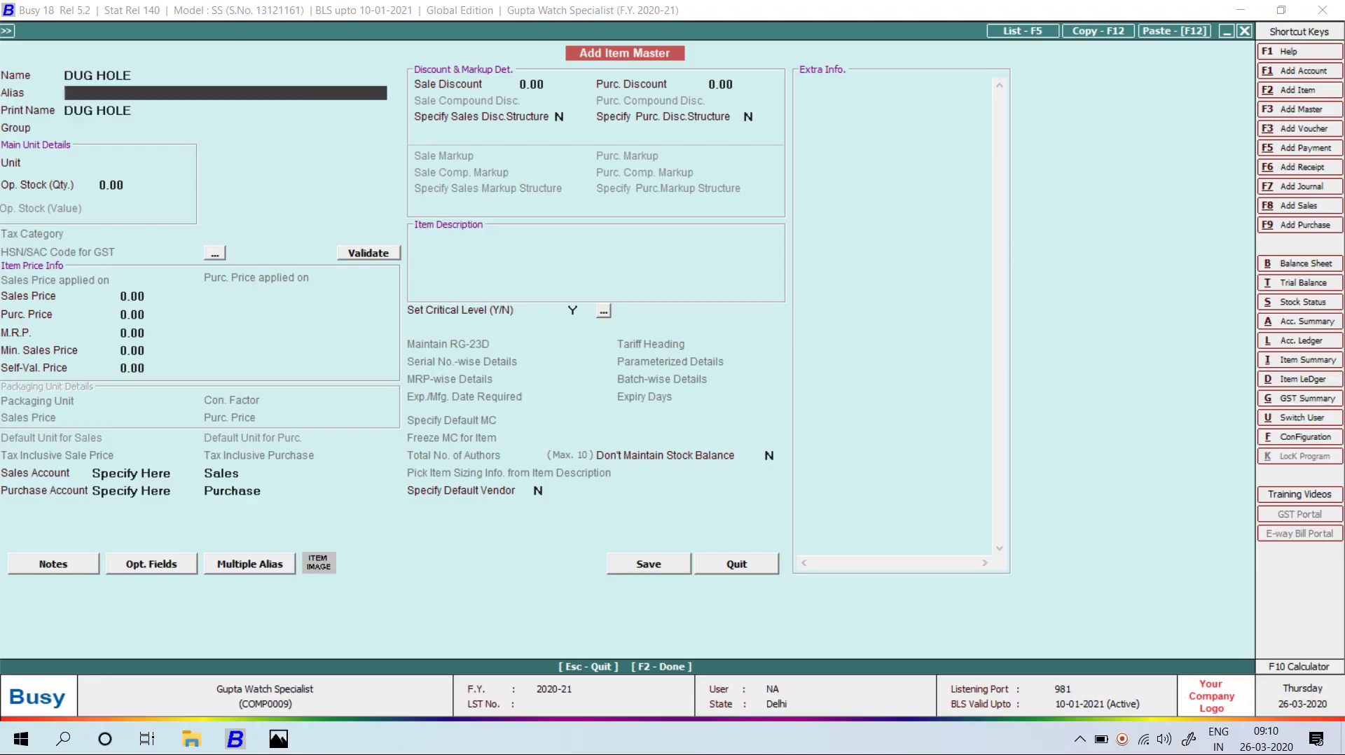
- Assign DUG HOLE to the General group with Pcs. as its unit
key(Return)
key(Return)
key(Return)
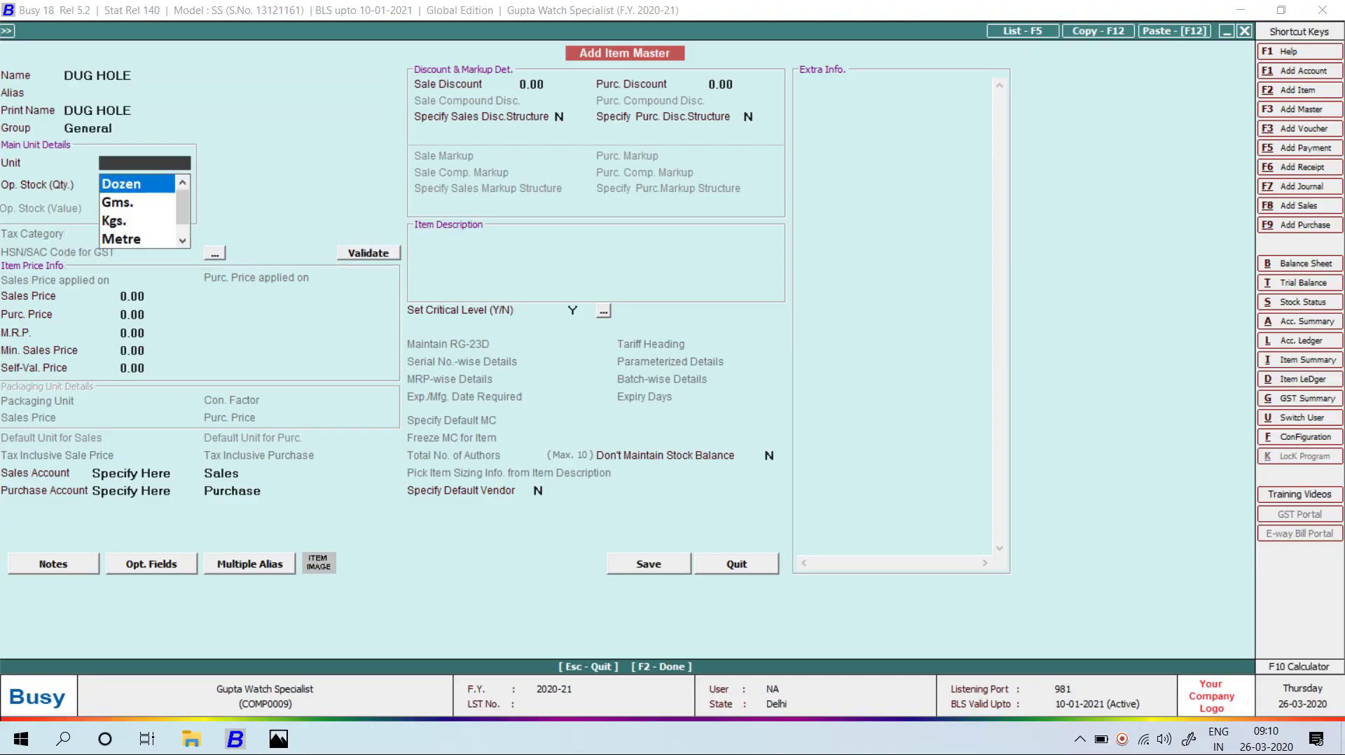
text(p)
key(Return)
key(Return)
key(Return)
- Look up the invoice rate for DUG HOLE, set its purchase price to 70, and save the item
key(alt+Tab)
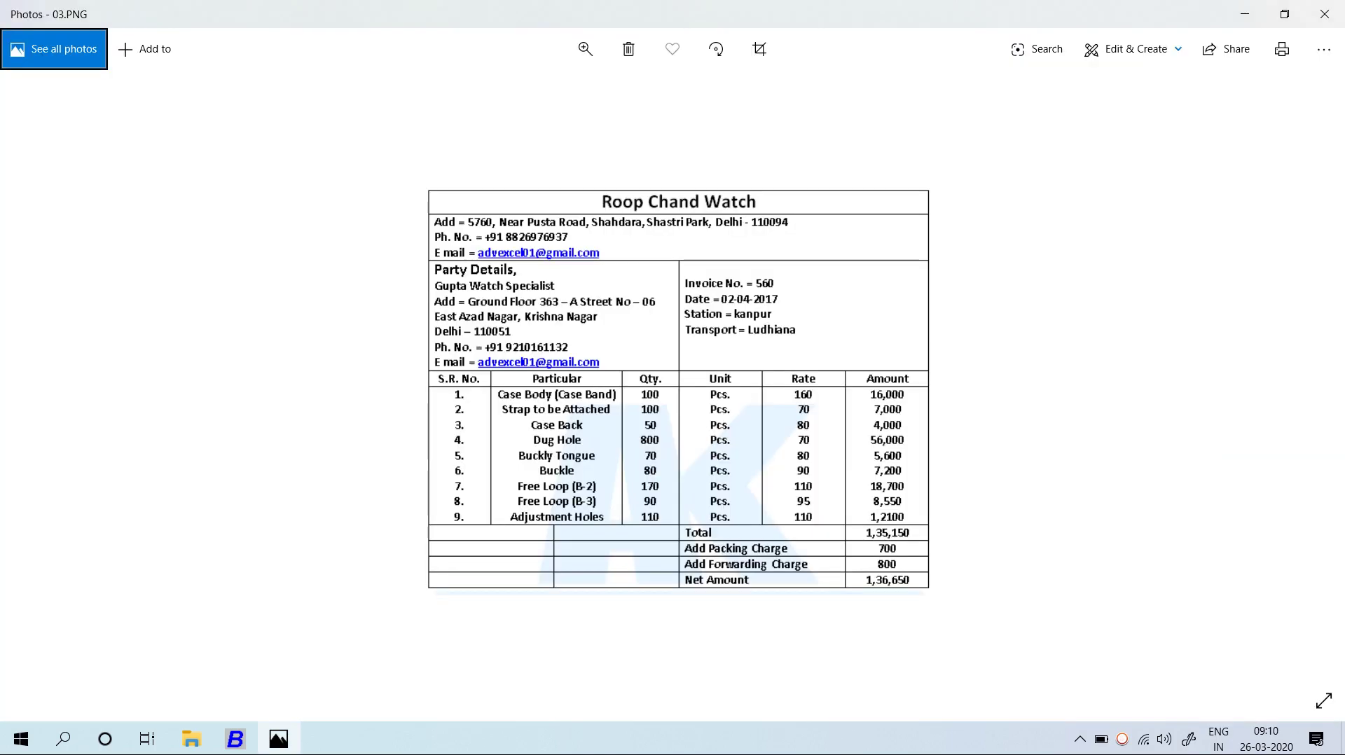
key(alt+Tab)
text(70)
key(Return)
key(F2)
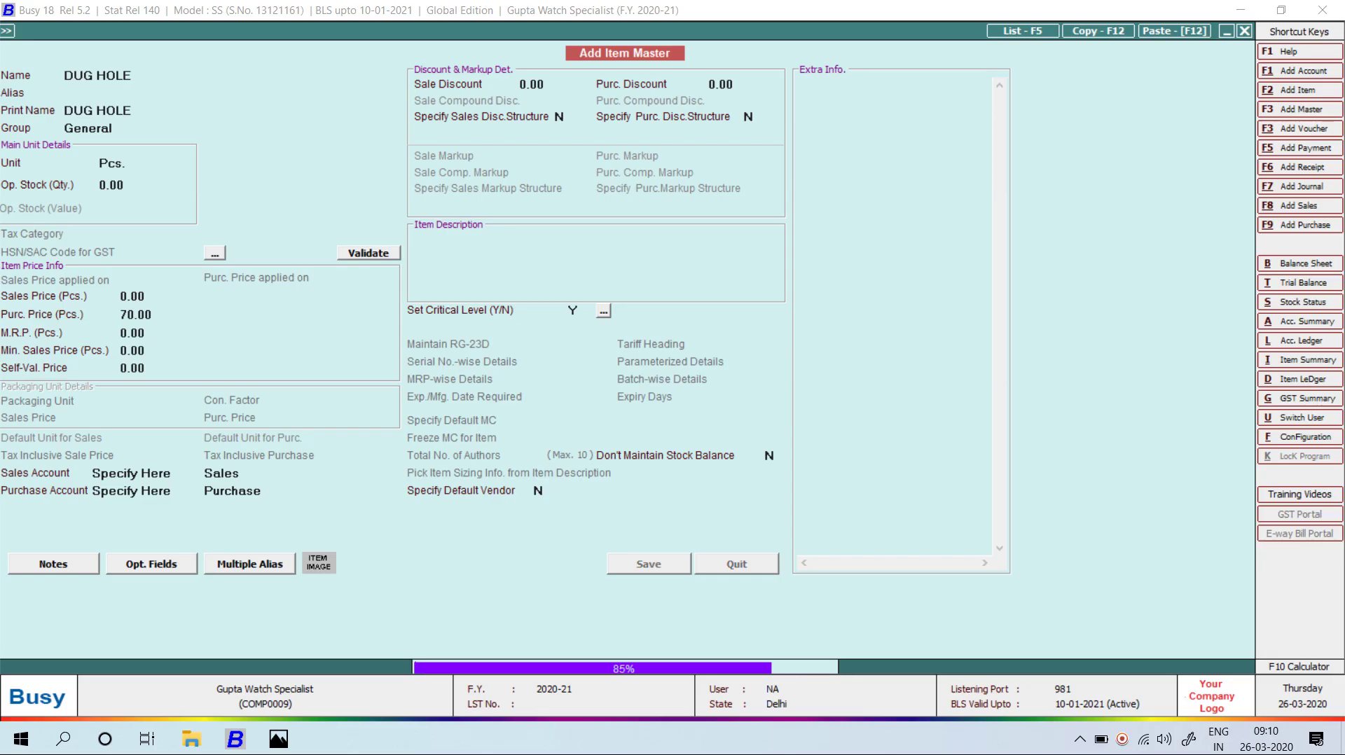
- Enter 800 Pcs. for DUG HOLE on the voucher and check the fifth item on the invoice
key(alt+Tab)
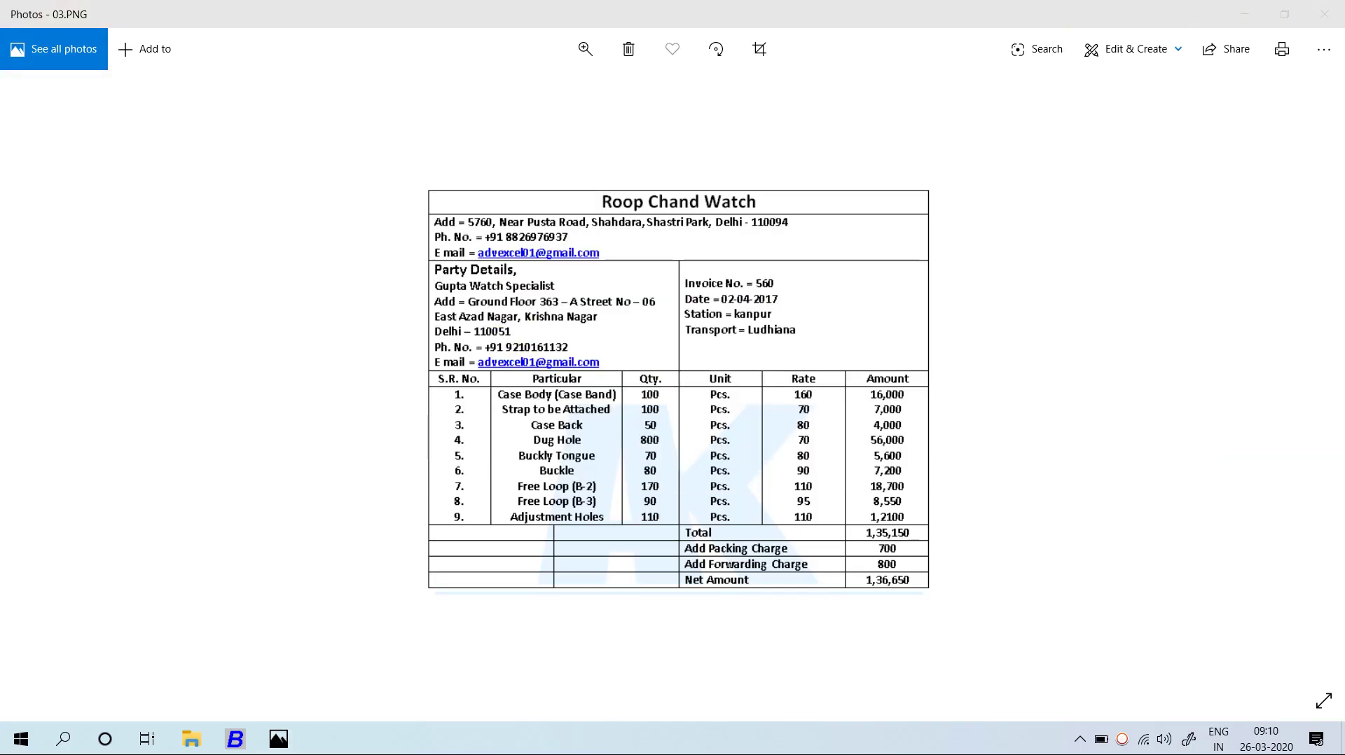
key(alt+Tab)
text(800)
key(Return)
key(Return)
key(Return)
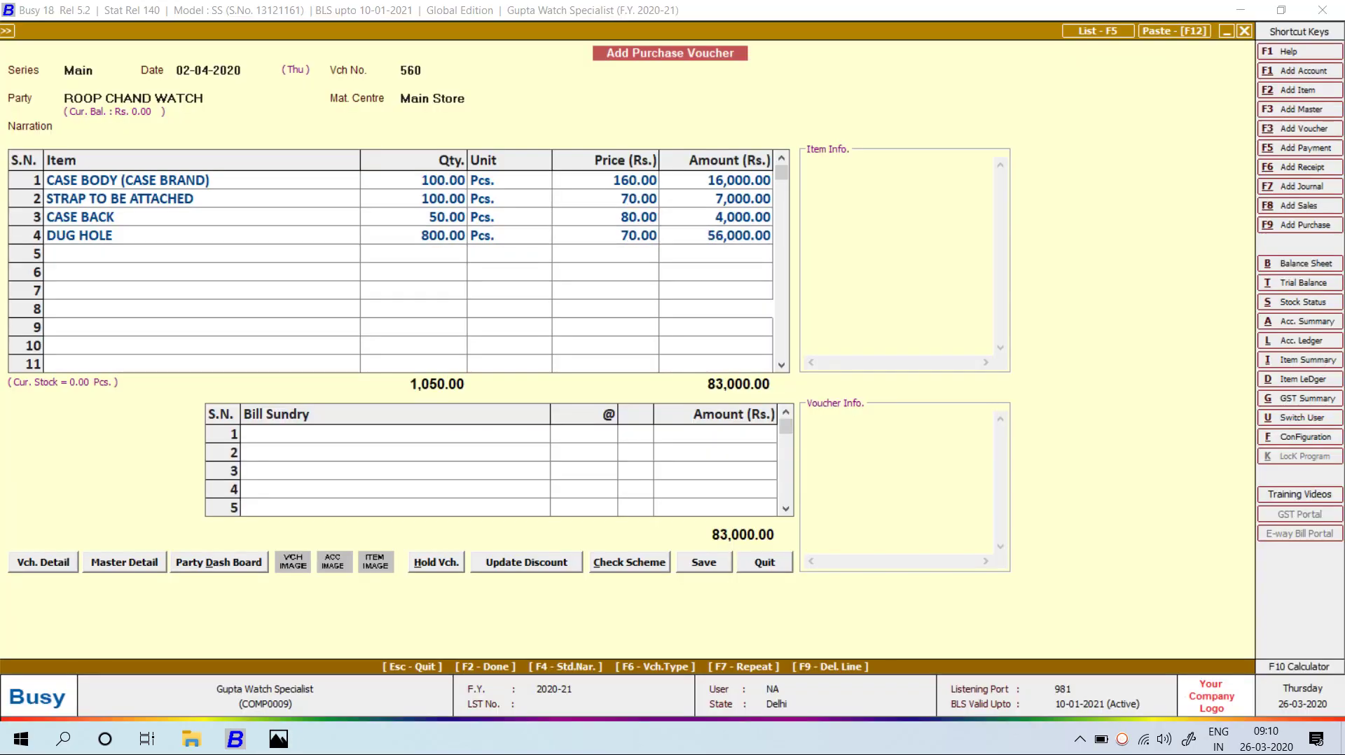
key(alt+Tab)
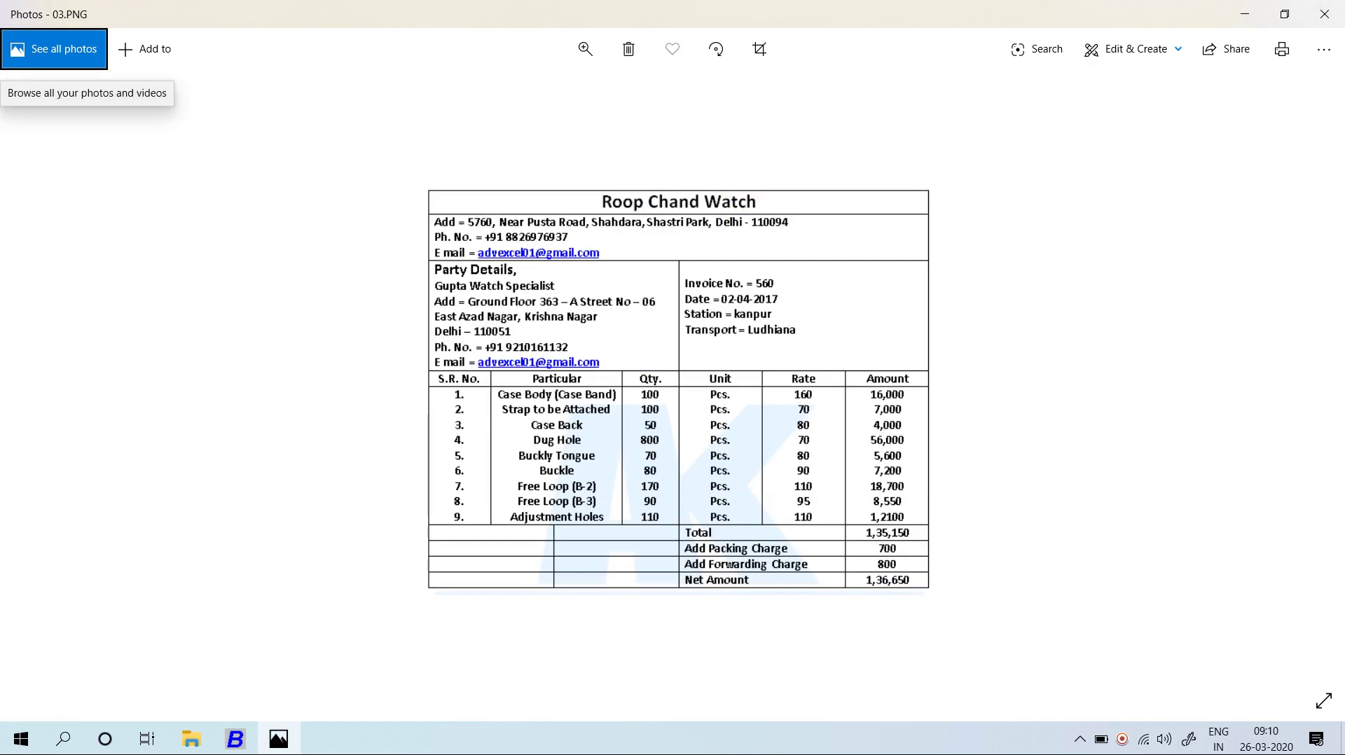
key(alt+Tab)
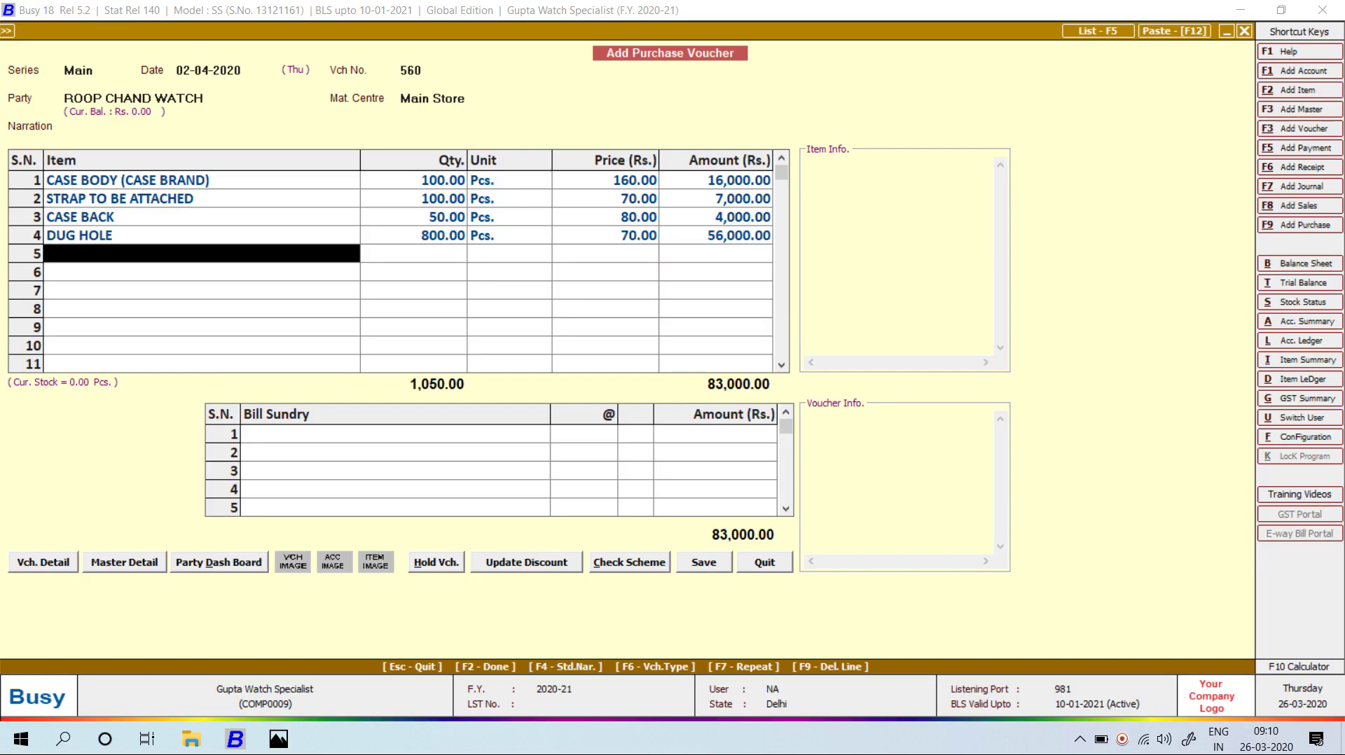
- Start a new item master named BUCKLY TONGUE, following the spelling on the invoice
key(alt+F2)
key(alt+Tab)
key(alt+Tab)
text(BUCKLY)
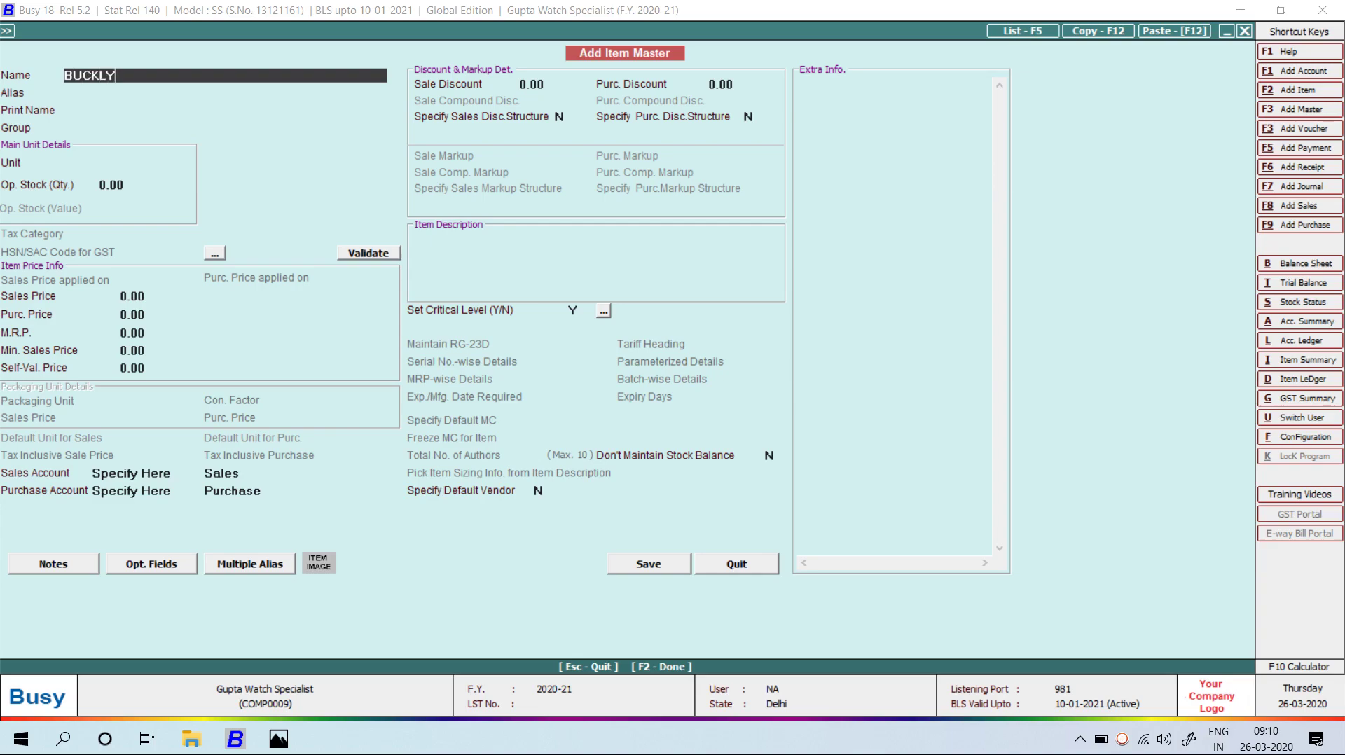
key(alt+Tab)
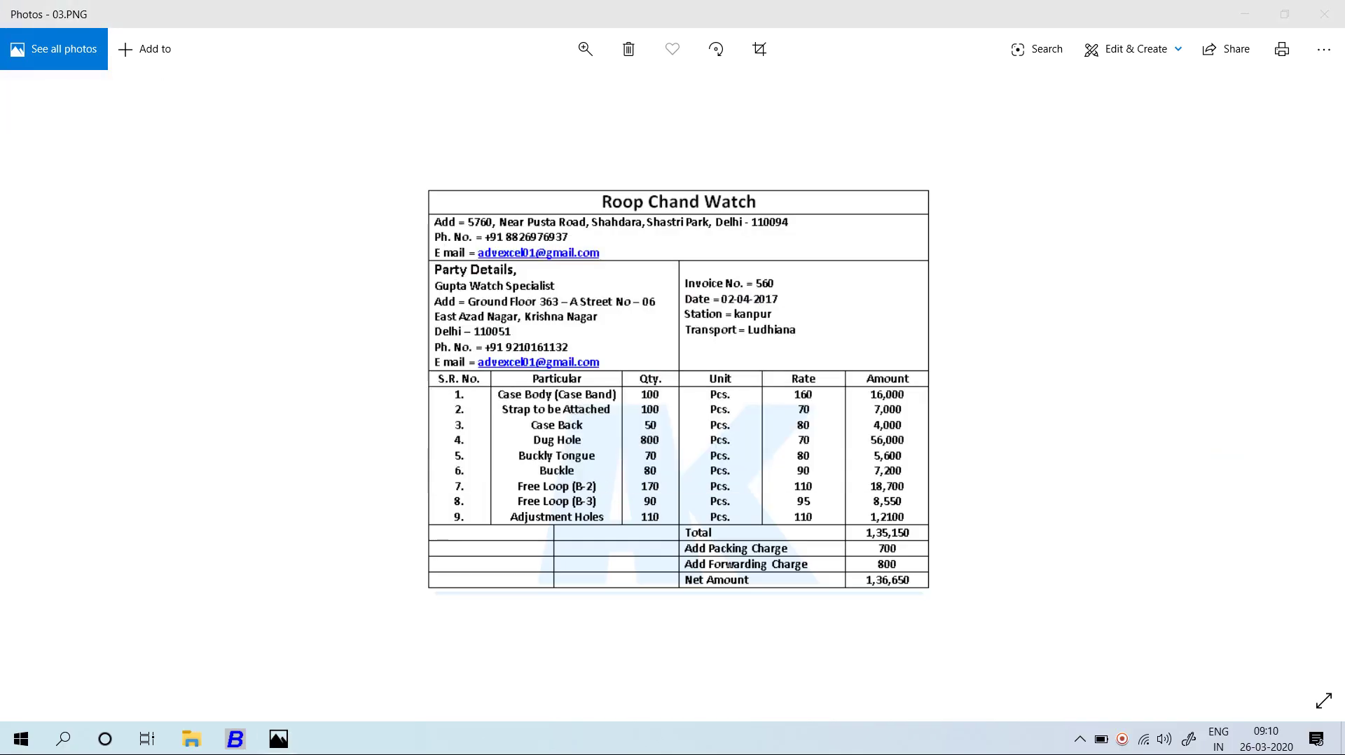
key(alt+Tab)
text(TON)
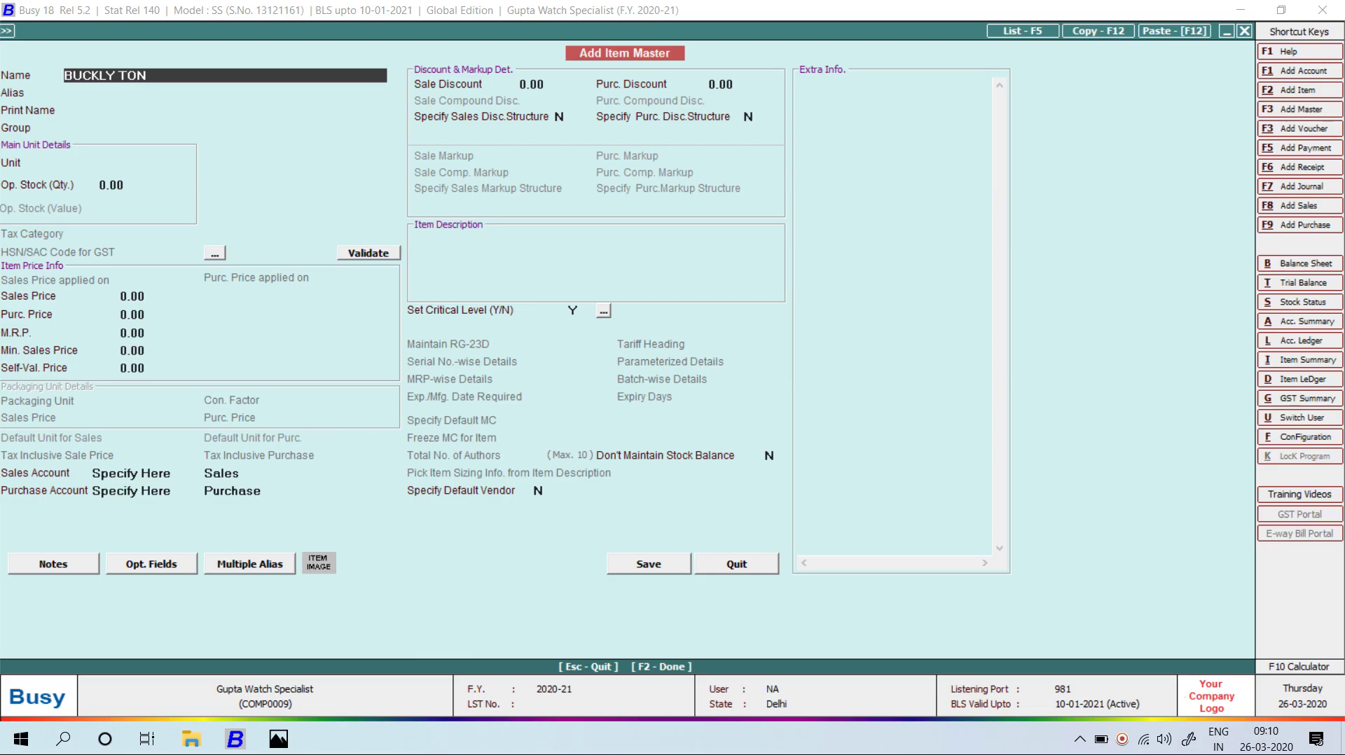
key(alt+Tab)
key(alt+Tab)
text(GUE)
key(Return)
- Assign BUCKLY TONGUE to the General group with Pcs. as its unit
key(Return)
key(Return)
key(Return)
text(Pcs.)
key(Return)
key(Return)
key(Return)
- Look up the invoice rate for BUCKLY TONGUE, set its purchase price to 80, and save the item
key(alt+Tab)
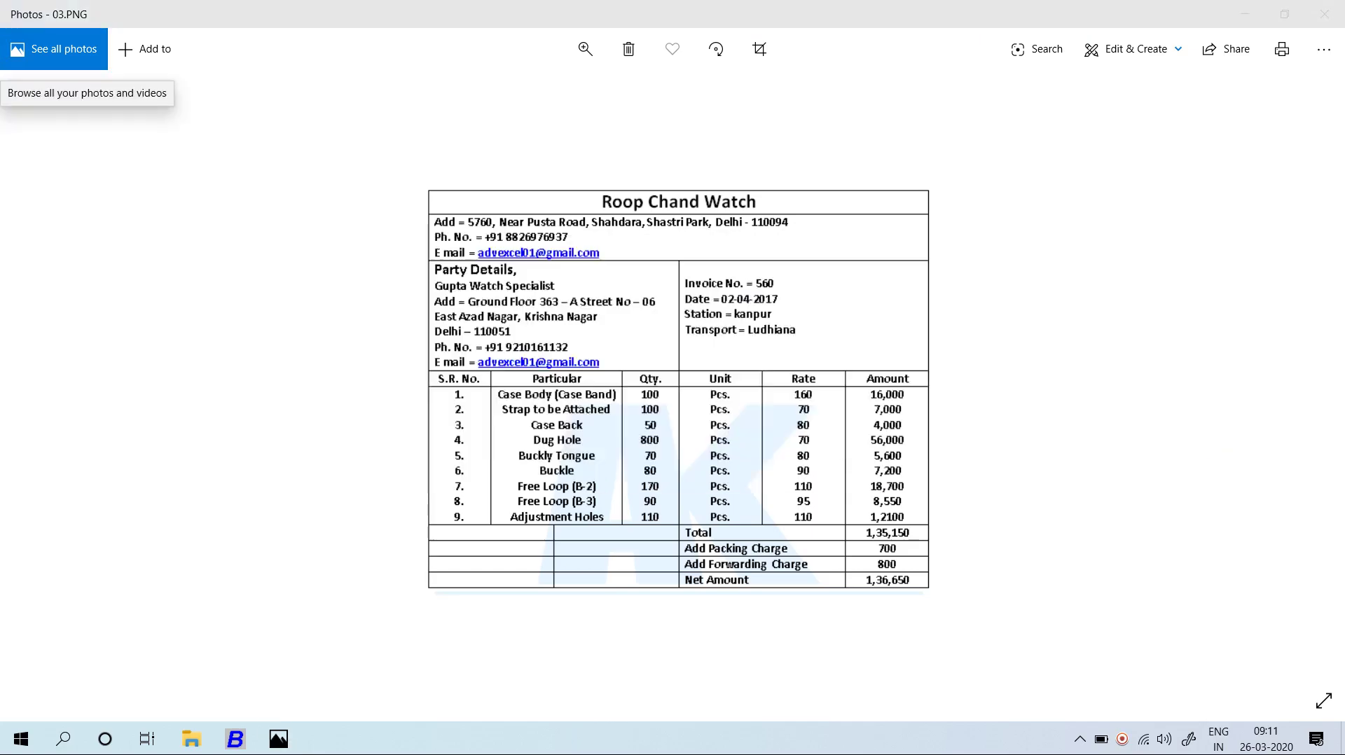
key(alt+Tab)
key(Return)
key(Up)
key(Return)
key(F2)
- Enter 70 Pcs. for BUCKLY TONGUE on the voucher and check the sixth item on the invoice
text(70)
key(Return)
key(Return)
key(Return)
key(Return)
key(alt+Tab)
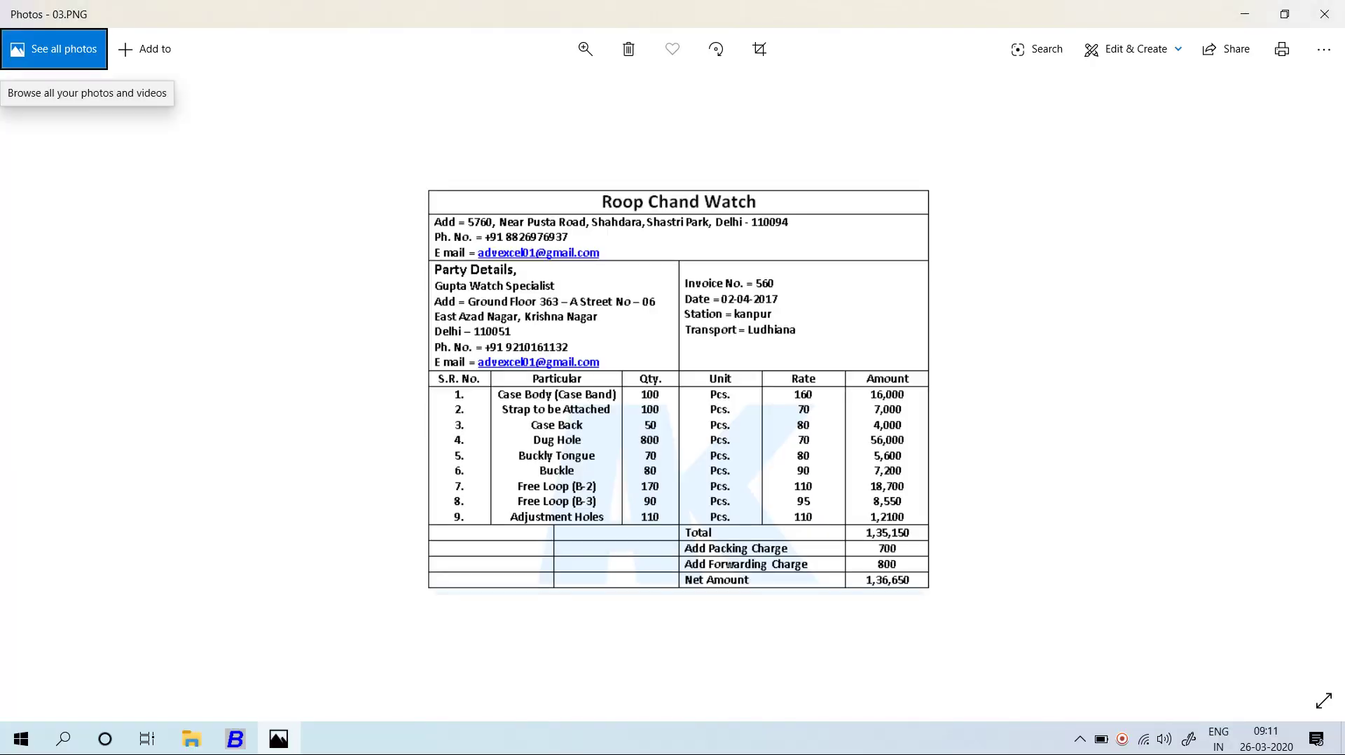
key(alt+Tab)
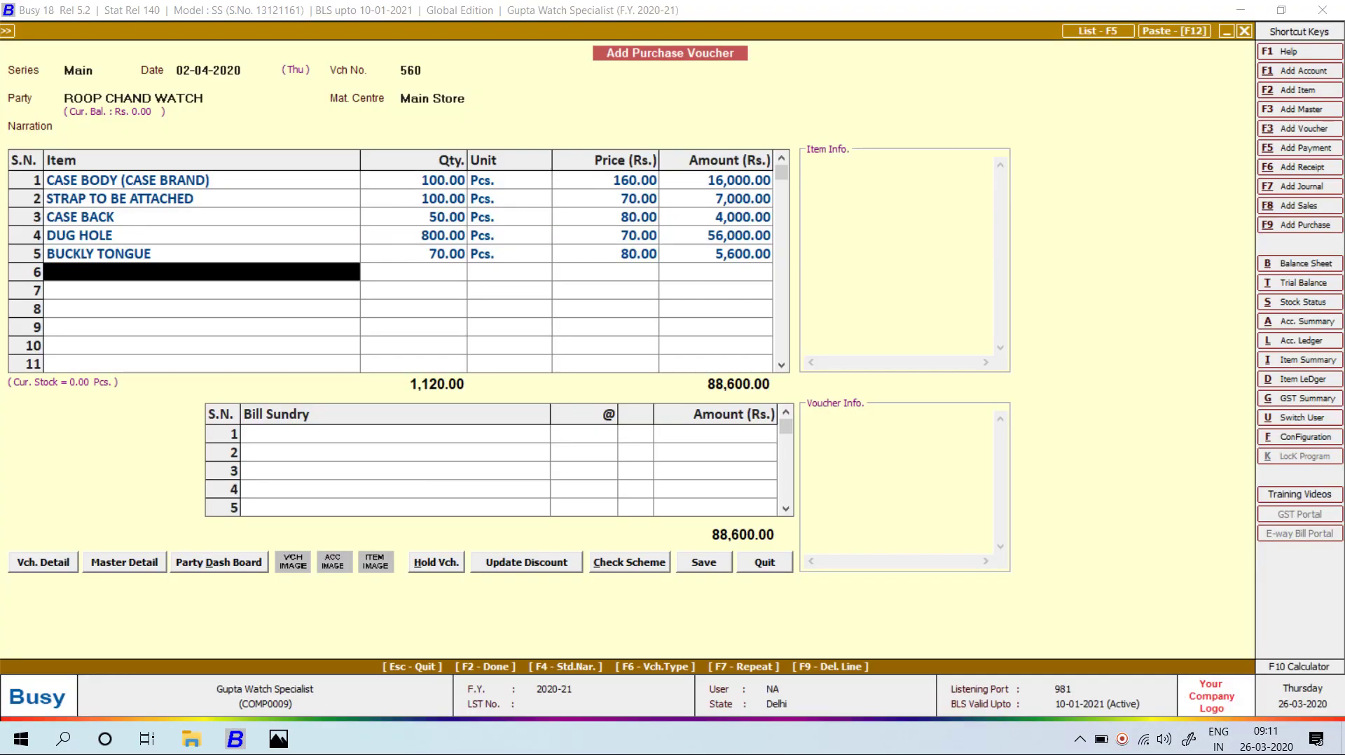
- Start a new item master named BUCKLE, checking the name against the invoice
key(alt+F2)
key(alt+Tab)
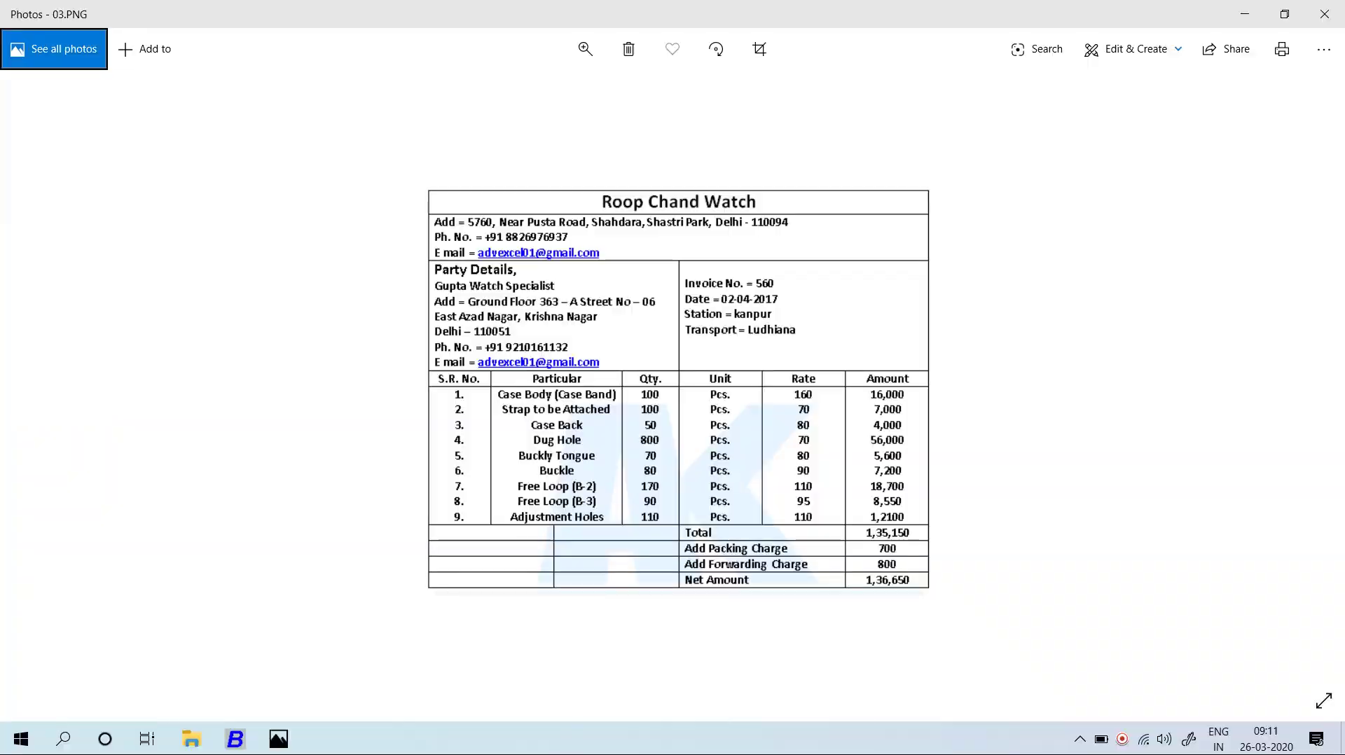
key(alt+Tab)
text(BUCK)
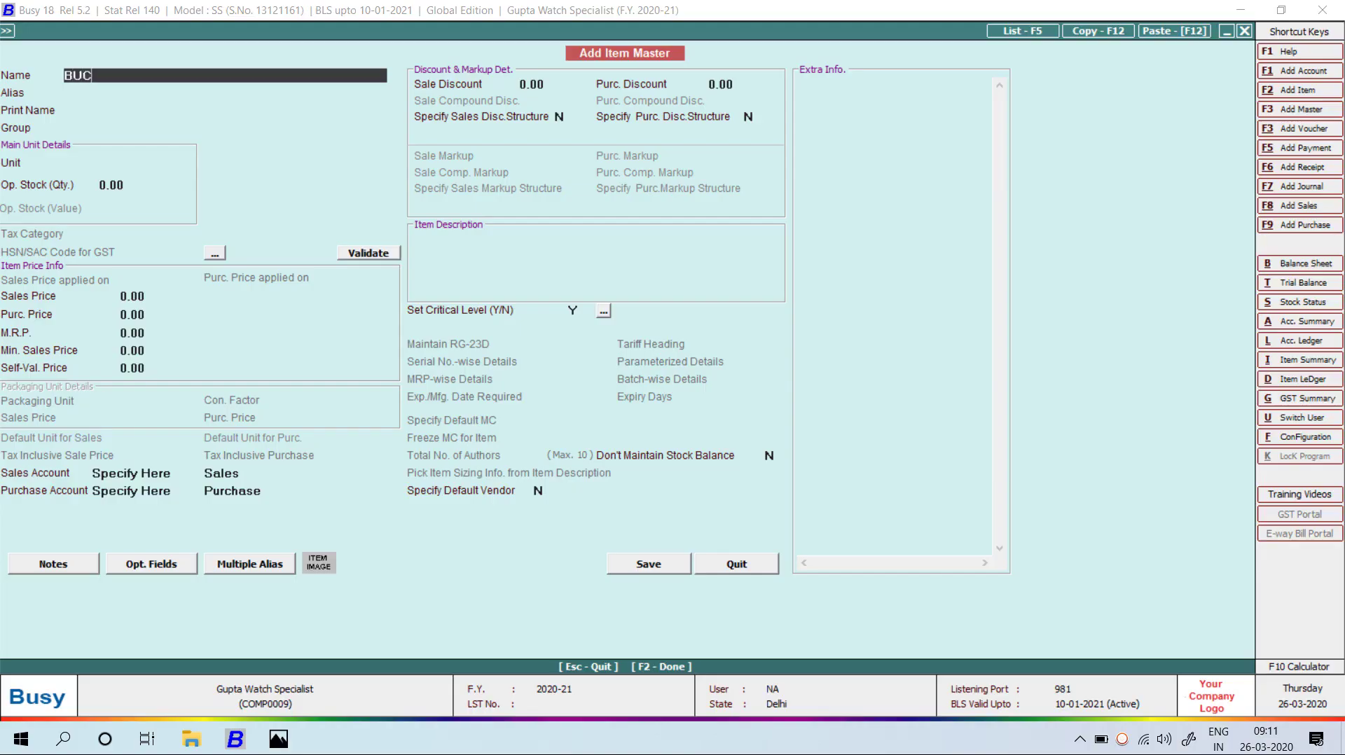
key(alt+Tab)
key(alt+Tab)
key(BackSpace)
text(KLE)
key(Return)
- Give BUCKLE the General group, unit Pcs. and purchase price 90, and save the item
key(Return)
key(Return)
key(Return)
key(Return)
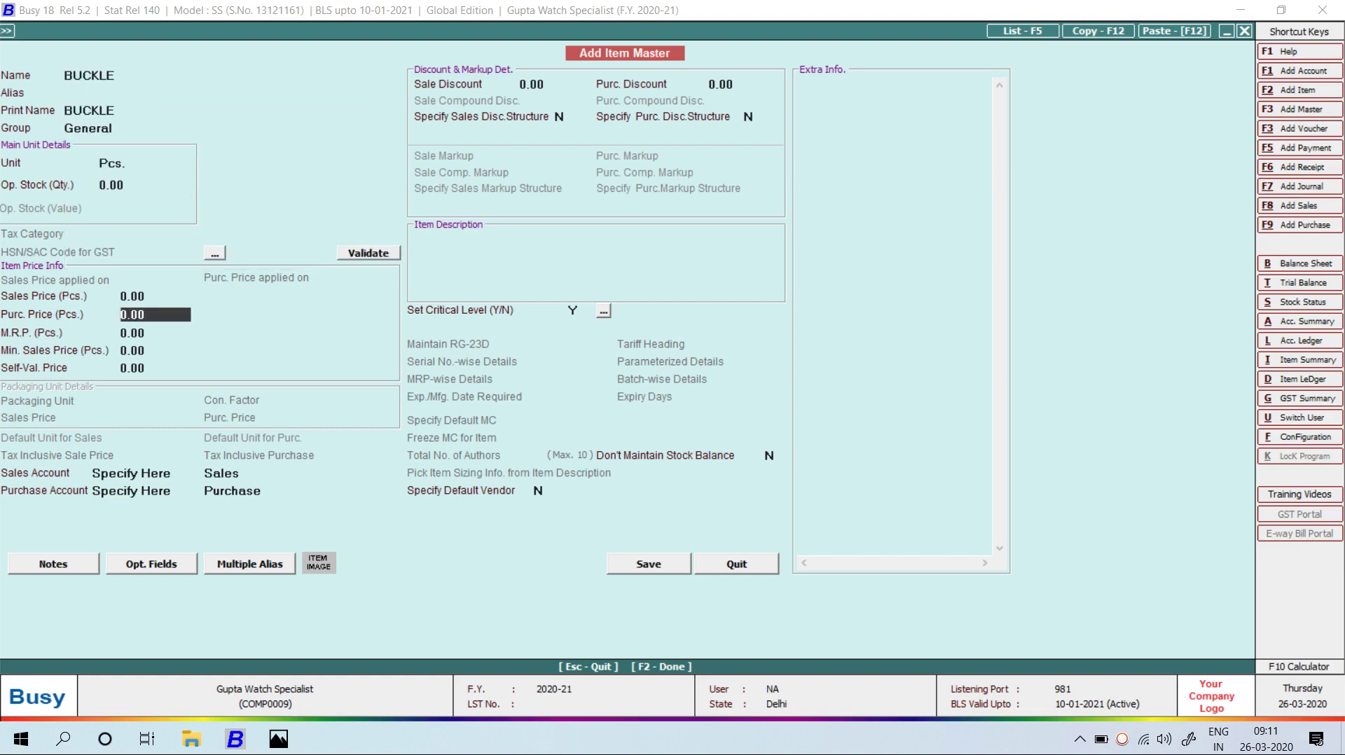
key(alt+Tab)
key(alt+Tab)
text(90)
key(Return)
key(F2)
- Enter 80 Pcs. for BUCKLE on the voucher and check the seventh item on the invoice
text(80)
key(Return)
key(Return)
key(alt+Tab)
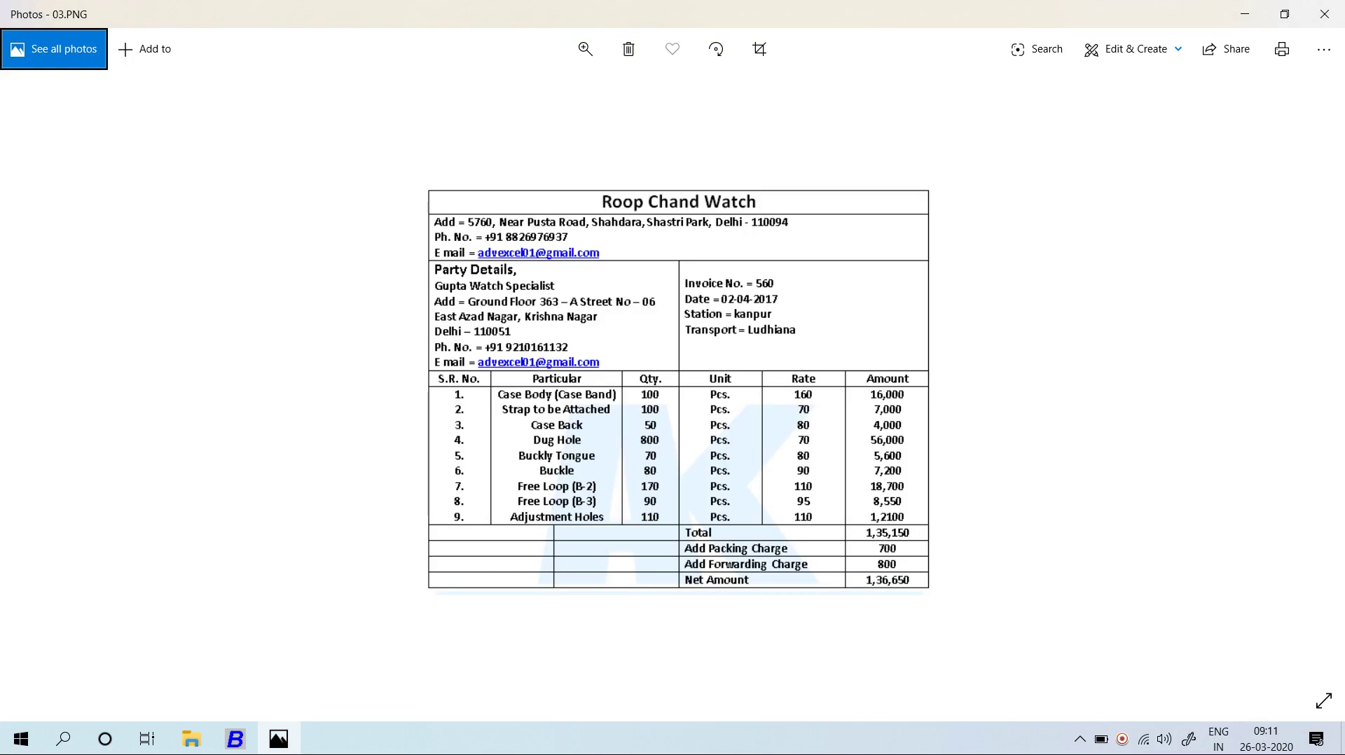
key(alt+Tab)
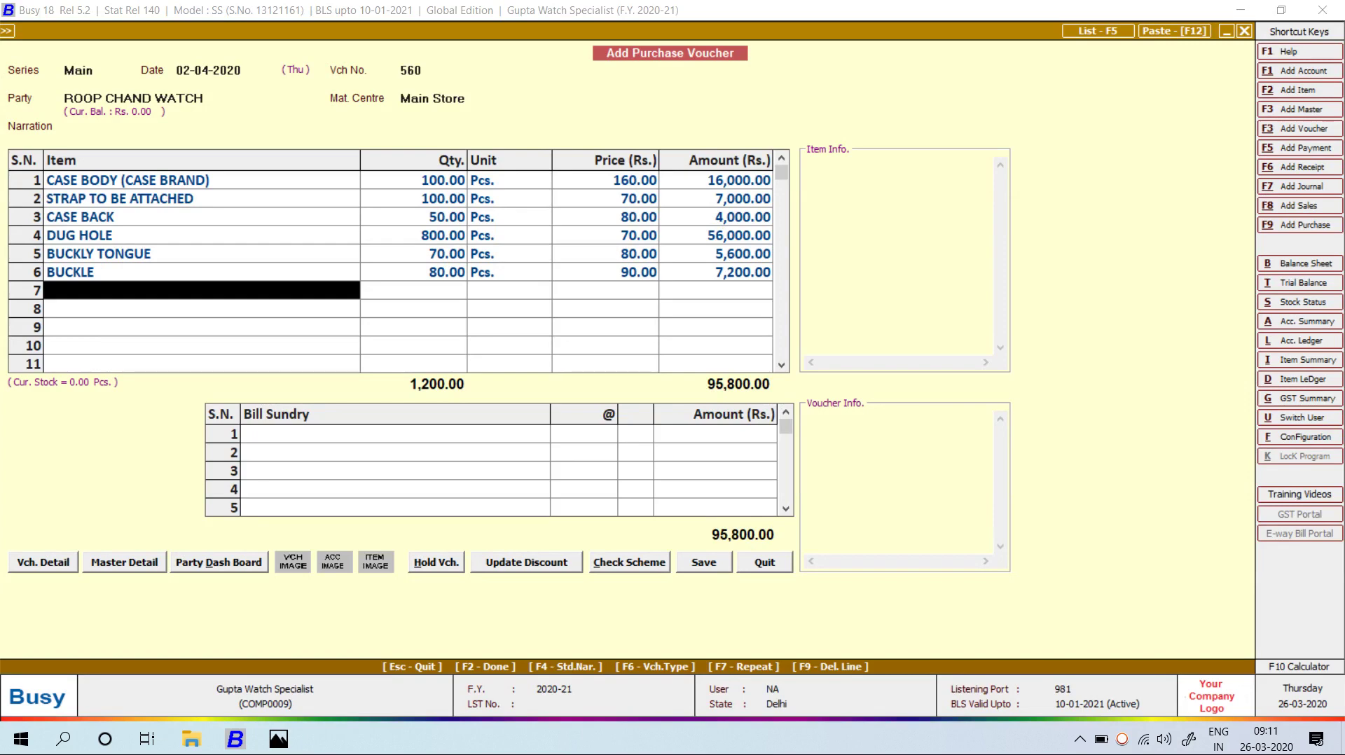
- Start a new item master named FREE LOOP (b-2), checking the name against the invoice
key(alt+F2)
text(FREE)
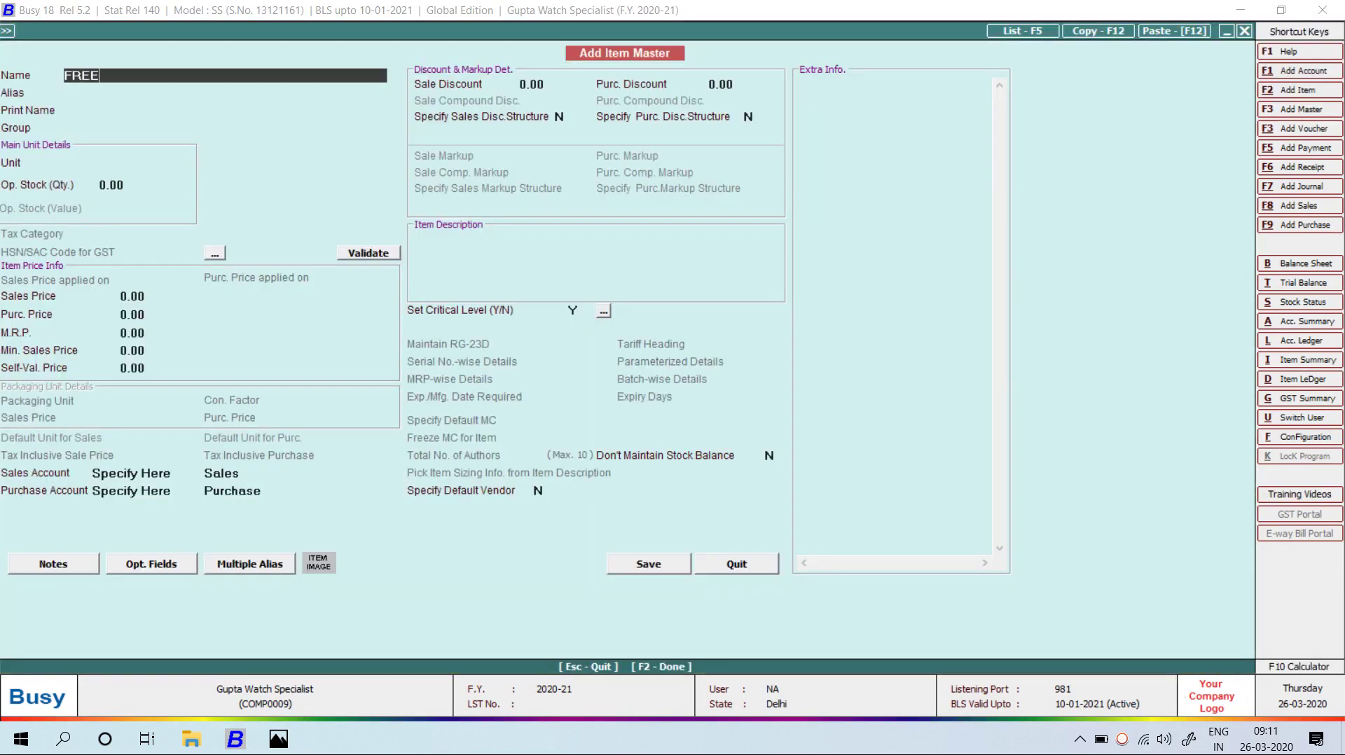
text( LOOP)
key(alt+Tab)
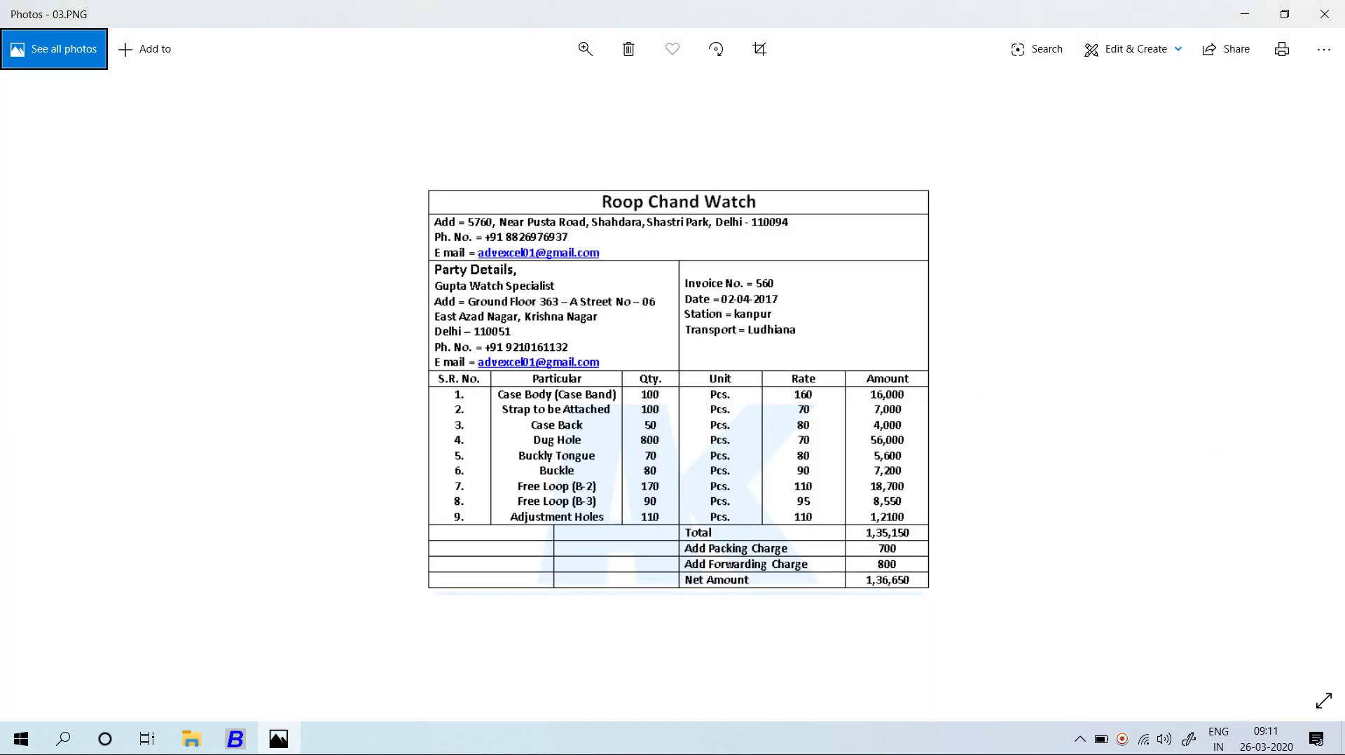
key(alt+Tab)
text((b-2)
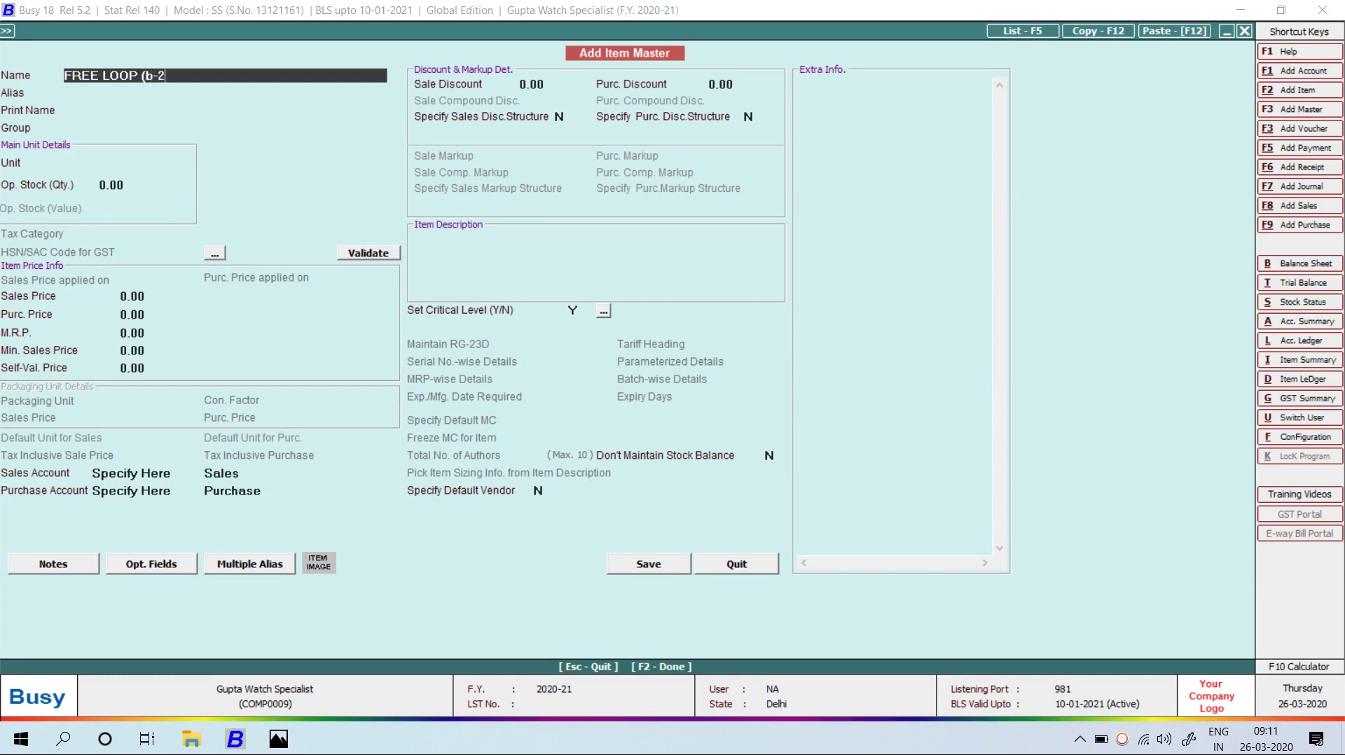
text())
key(Return)
- Assign FREE LOOP (b-2) to the General group with Pcs. as its unit
key(Return)
key(Return)
key(Return)
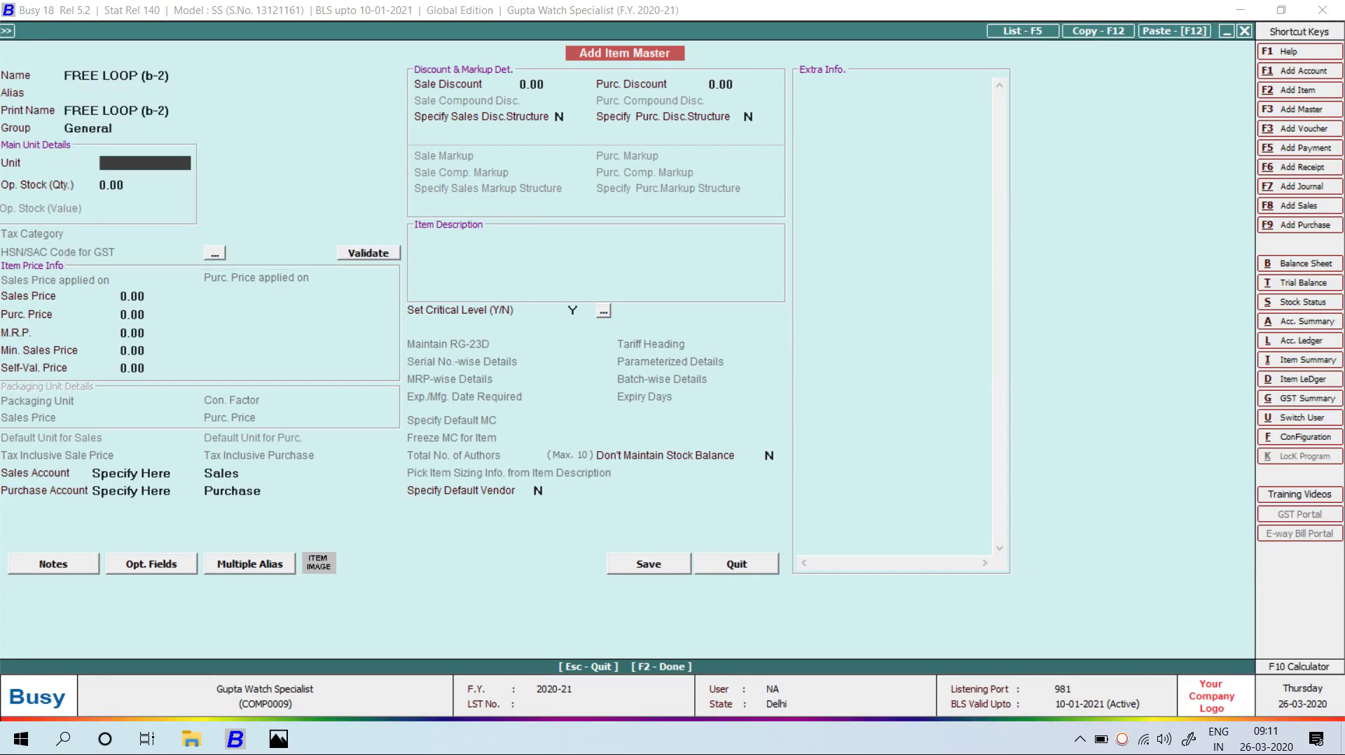
key(Return)
key(Return)
key(Return)
- Look up the invoice rate for FREE LOOP (b-2), set its purchase price to 110, and save the item
key(alt+Tab)
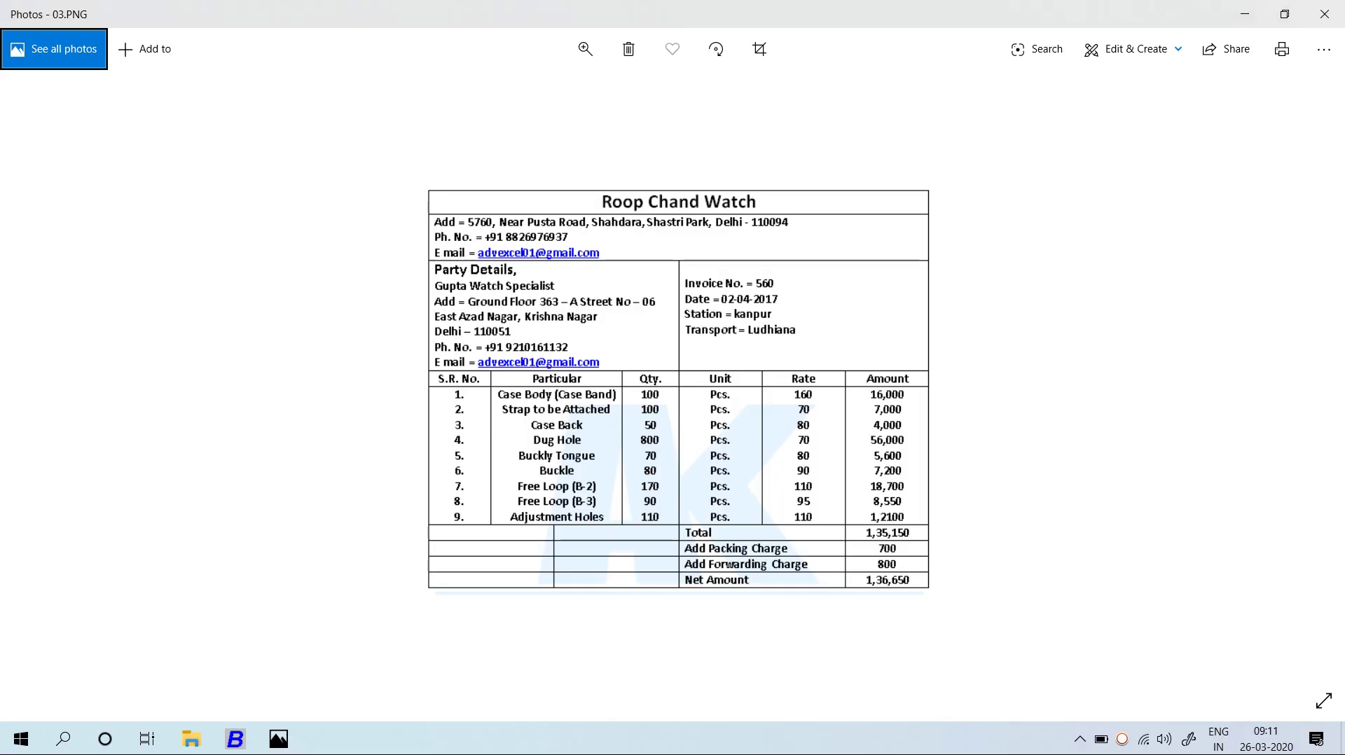
key(alt+Tab)
text(1)
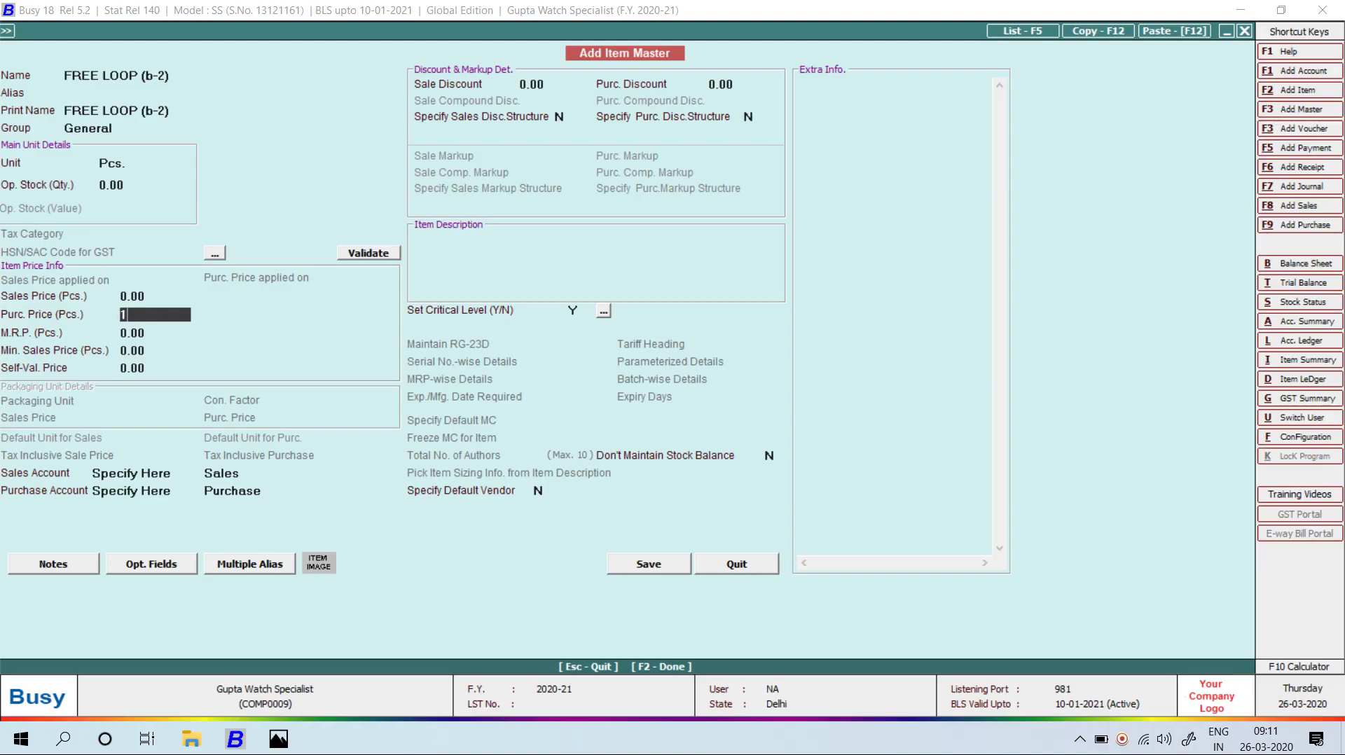
key(alt+Tab)
key(alt+Tab)
text(10)
key(Return)
- Enter 170 Pcs. for FREE LOOP (b-2) on the purchase voucher
text(170)
key(Return)
key(Return)
key(Return)
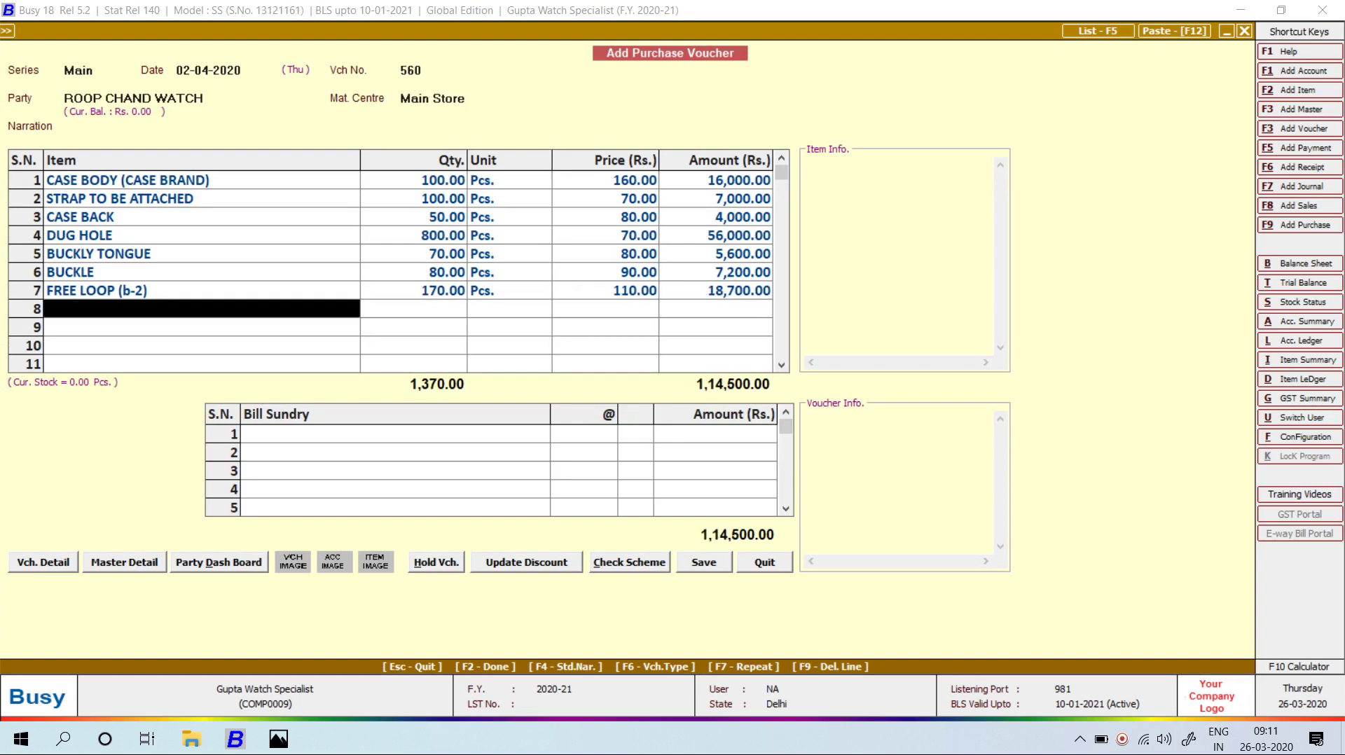
- Look up the eighth invoice item and start a new item master named FREE LOOP (B-3)
key(alt+c)
key(alt+Tab)
key(alt+Tab)
text(F)
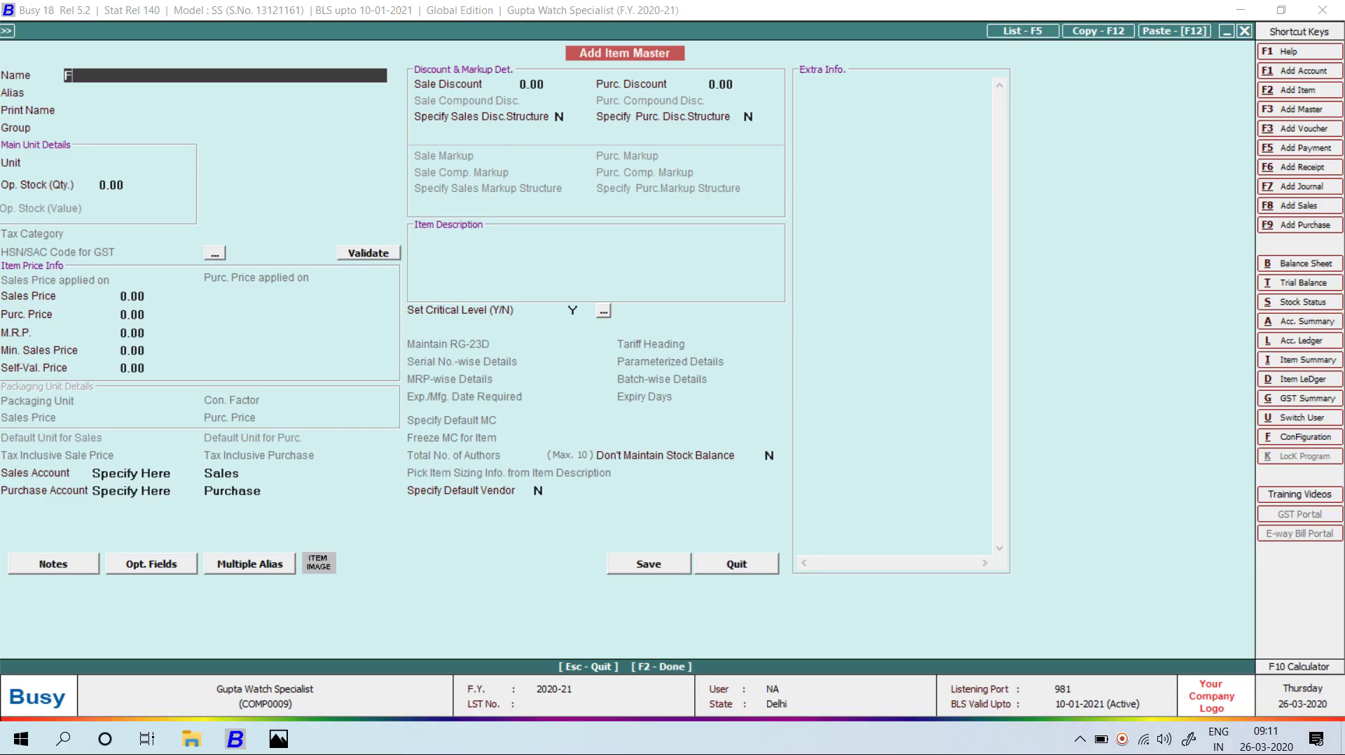
text(REE LOOP)
key(alt+Tab)
key(alt+Tab)
text((B-3))
key(Return)
- Give FREE LOOP (B-3) the General group, unit Pcs. and purchase price 110, and save the item
key(Return)
key(Return)
key(Return)
key(Return)
key(Return)
key(Return)
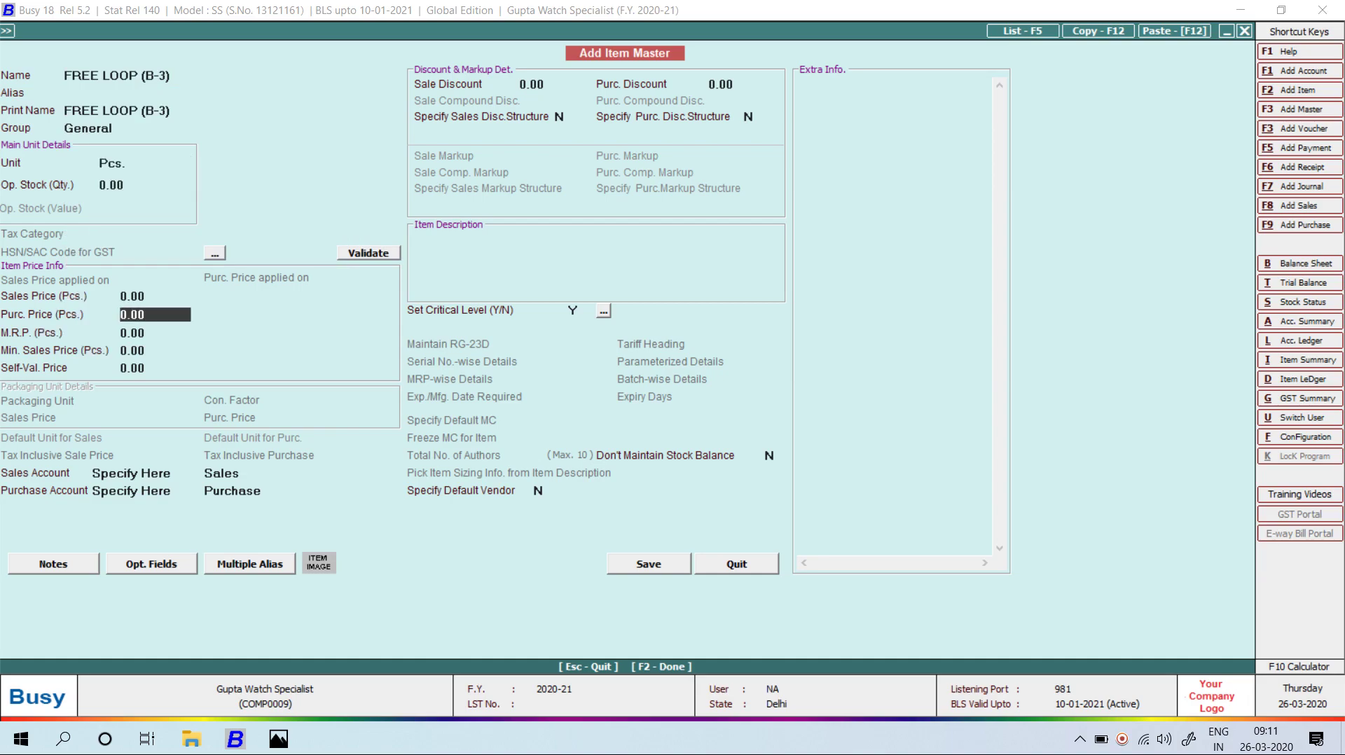
key(alt+Tab)
key(alt+Tab)
text(110)
key(Return)
key(F2)
- Check the invoice rate for FREE LOOP (B-3), change its purchase price to 95 in the item master, and save it
key(alt+Tab)
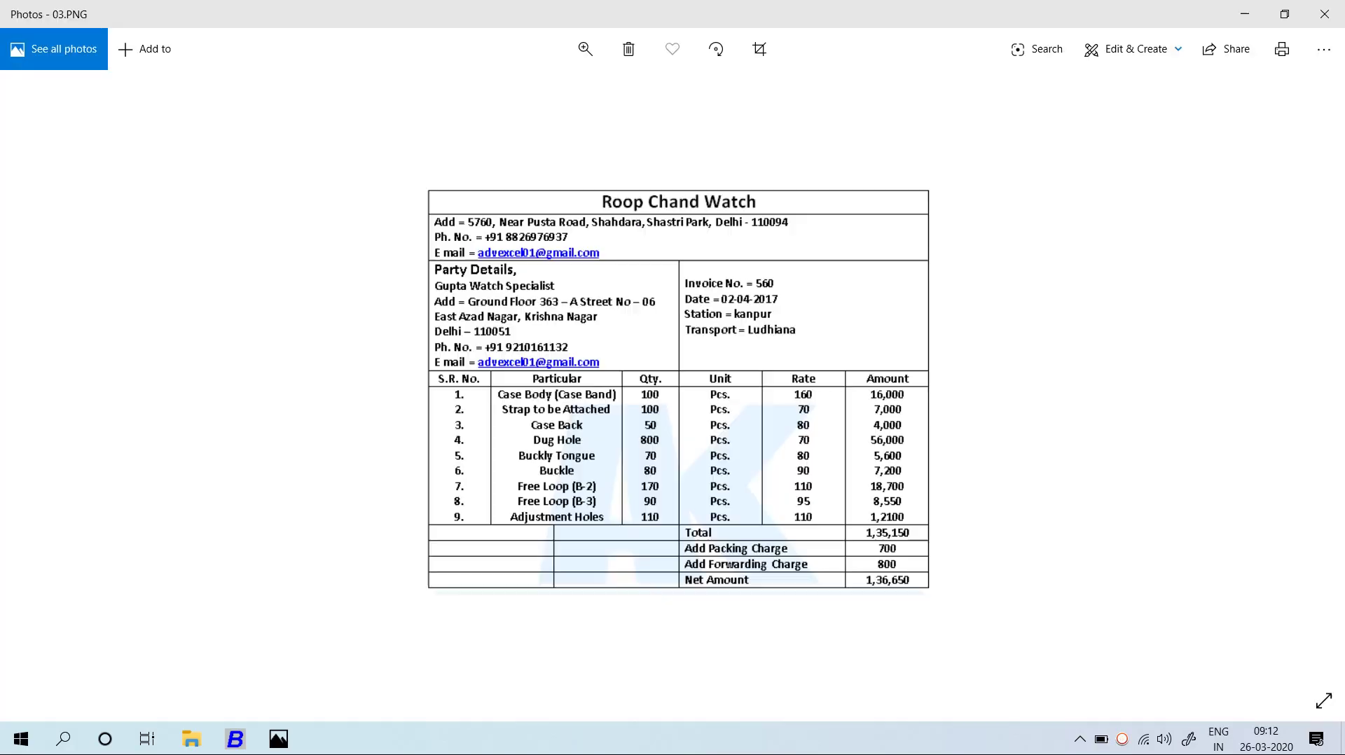
key(alt+Tab)
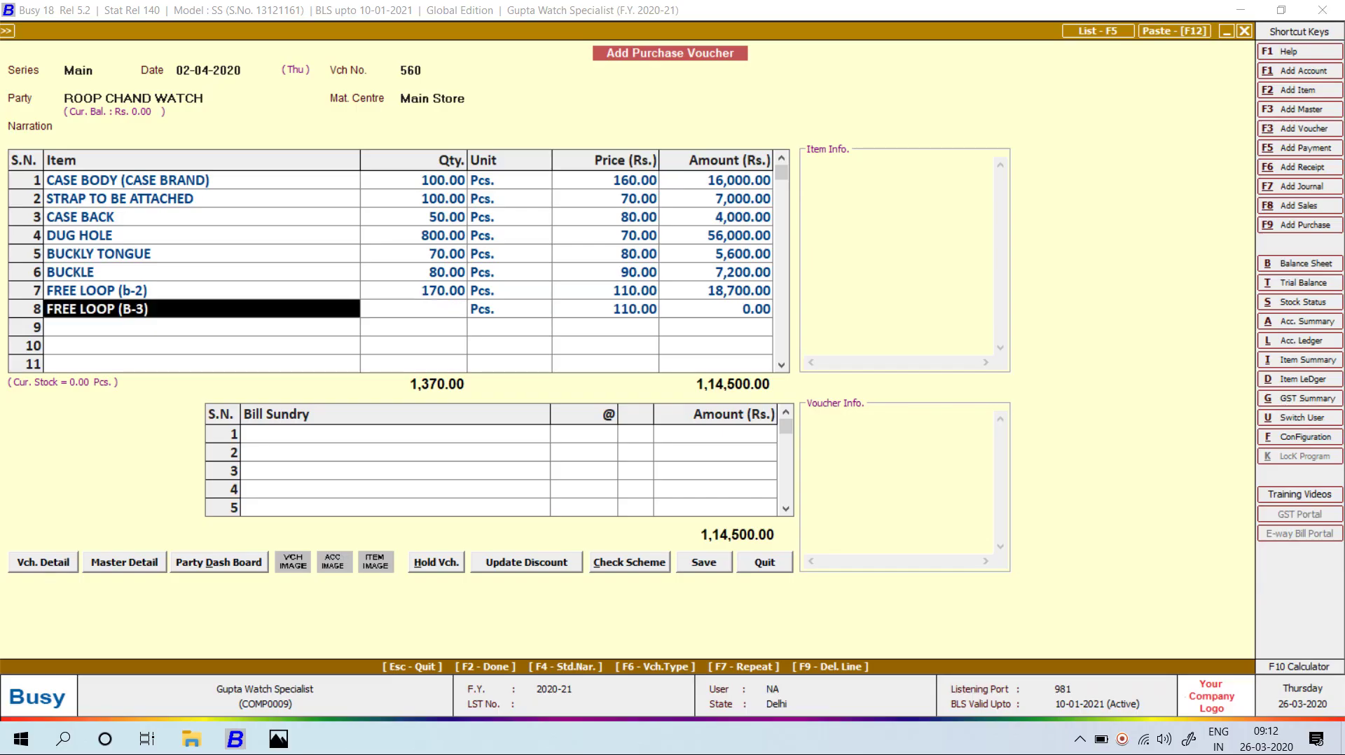
key(alt+m)
key(Return)
key(Return)
key(Return)
key(Return)
key(Return)
key(Return)
key(Return)
key(Return)
key(Up)
text(95)
key(Return)
key(F2)
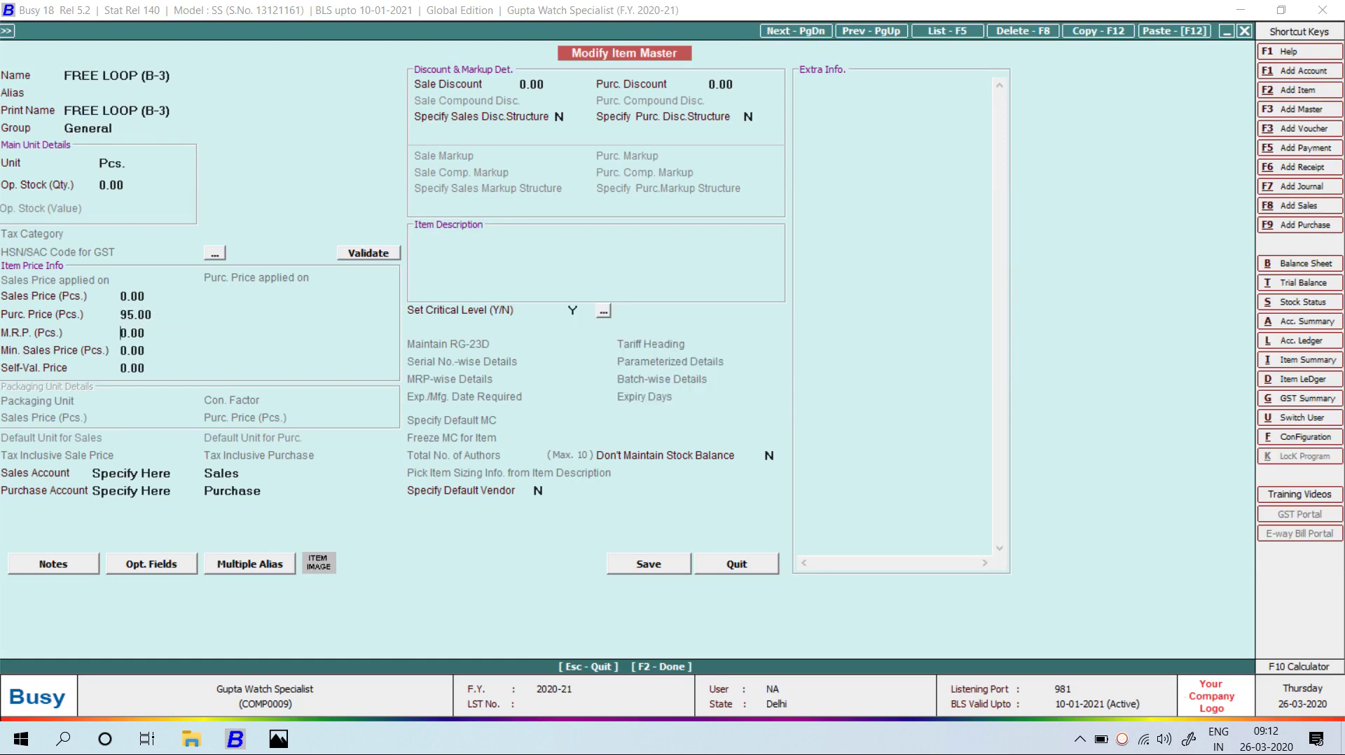
key(Return)
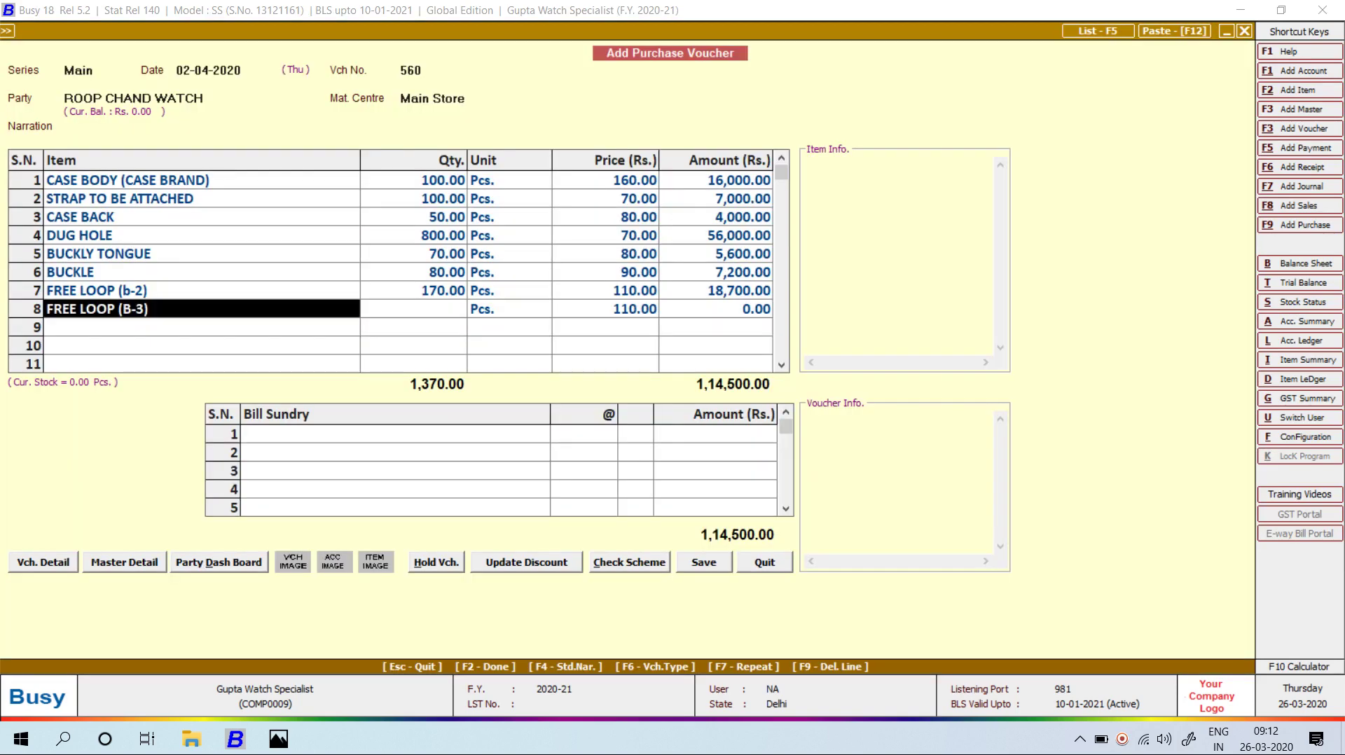
- Reselect FREE LOOP (B-3) on voucher line 8 and enter 90 Pcs. from the invoice
text(FREE)
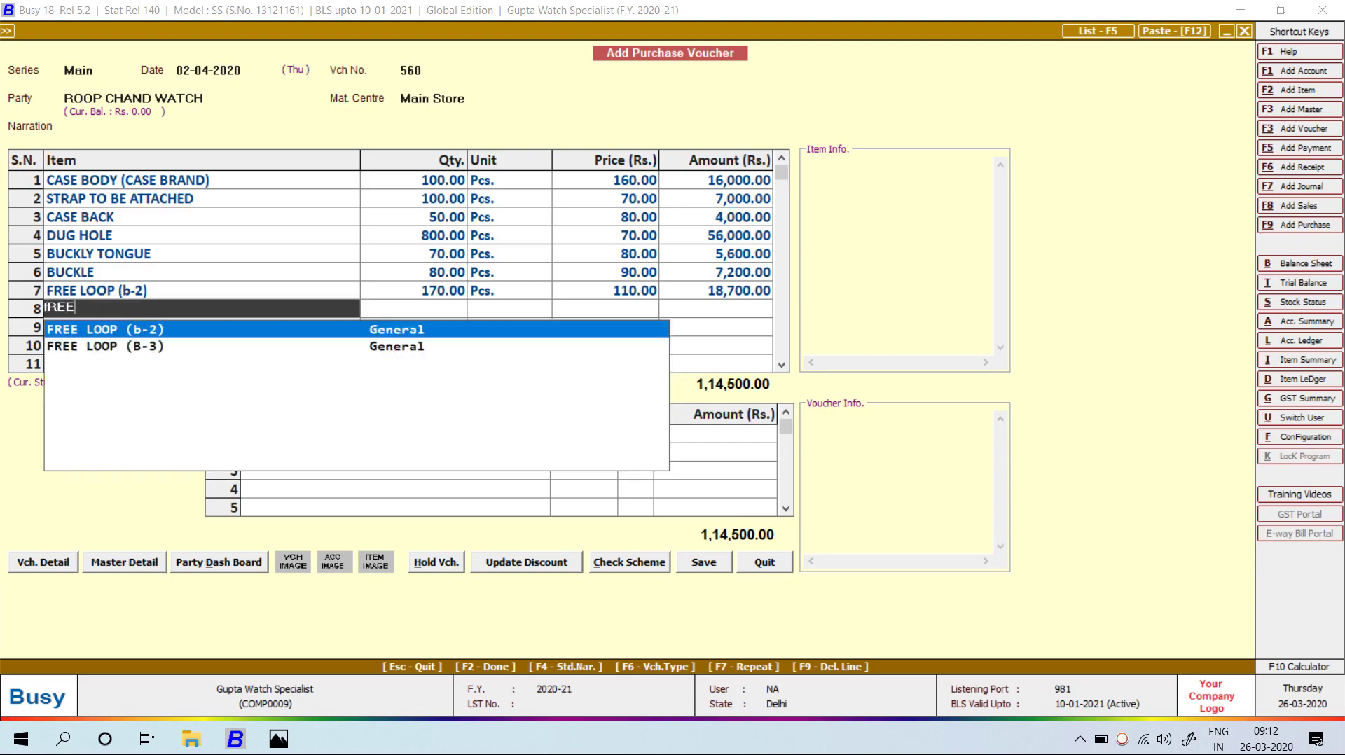
key(Down)
key(Return)
key(alt+Tab)
key(alt+Tab)
text(90)
key(Return)
key(Return)
key(Return)
key(Return)
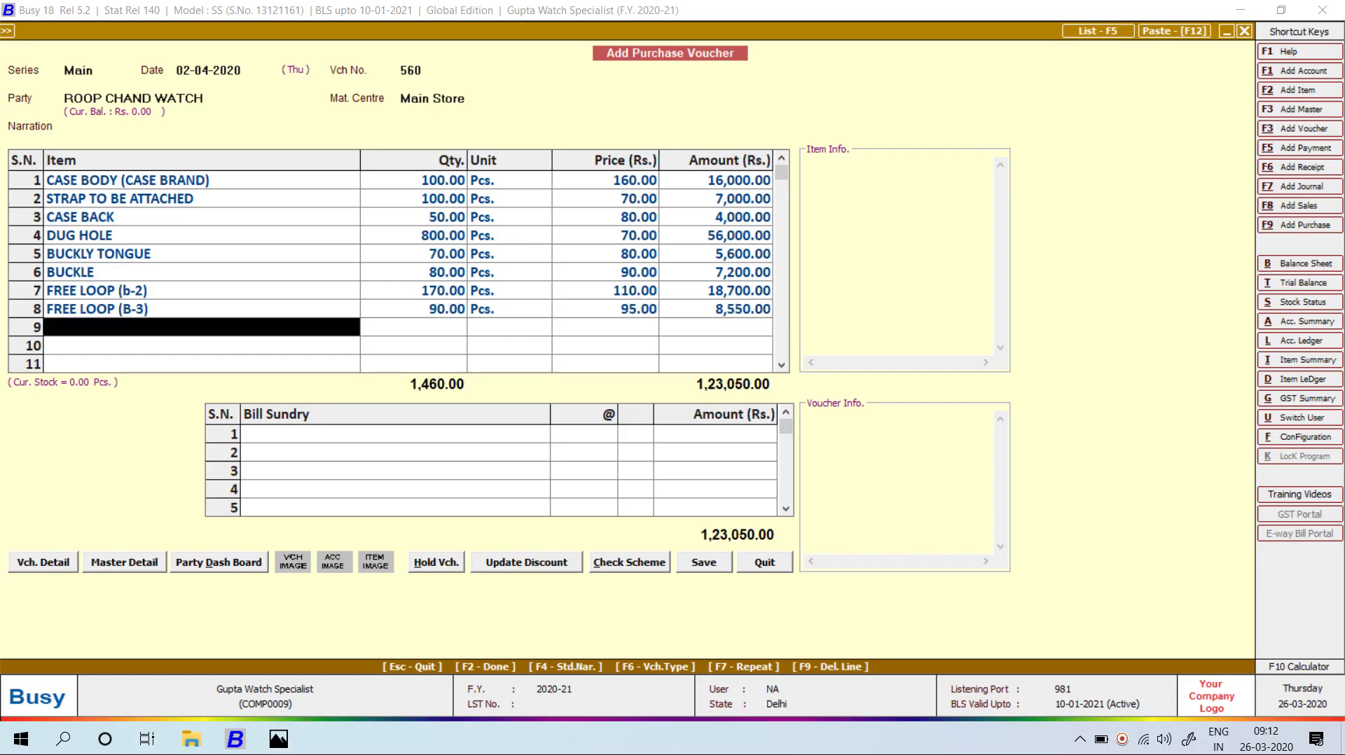
- Look up the ninth invoice item and start a new item master named ADJUSTMENT HOLES
key(F3)
key(alt+Tab)
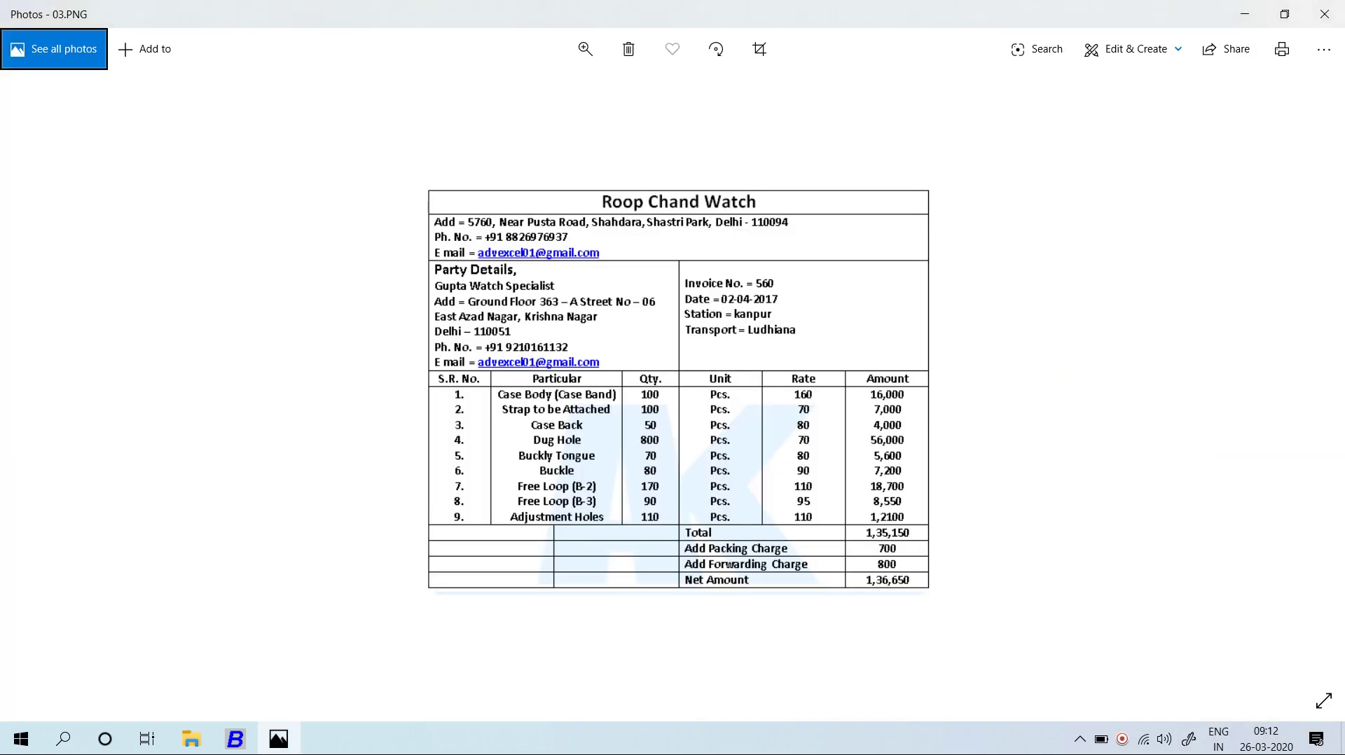
key(alt+Tab)
text(ADJU)
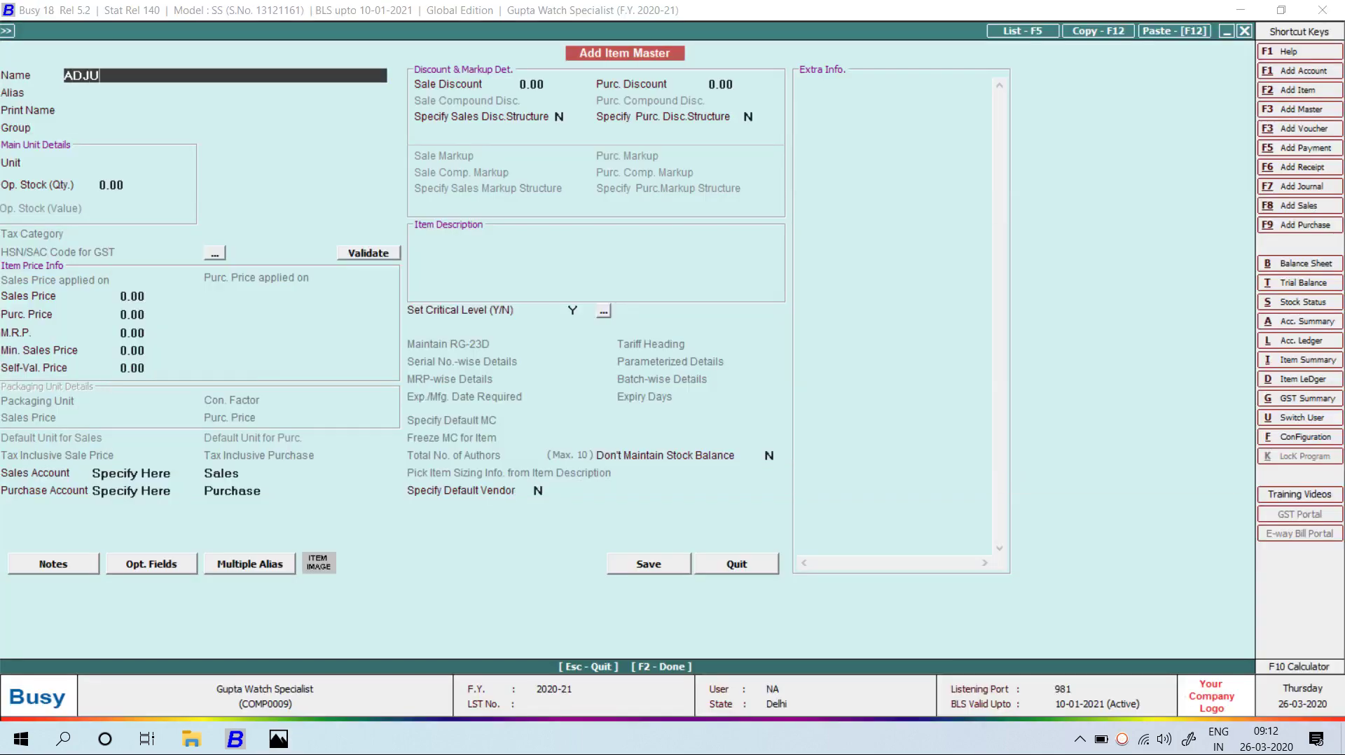
text(STMENT HOLE)
key(Return)
key(Return)
key(alt+Tab)
key(alt+Tab)
key(Escape)
key(Escape)
key(Escape)
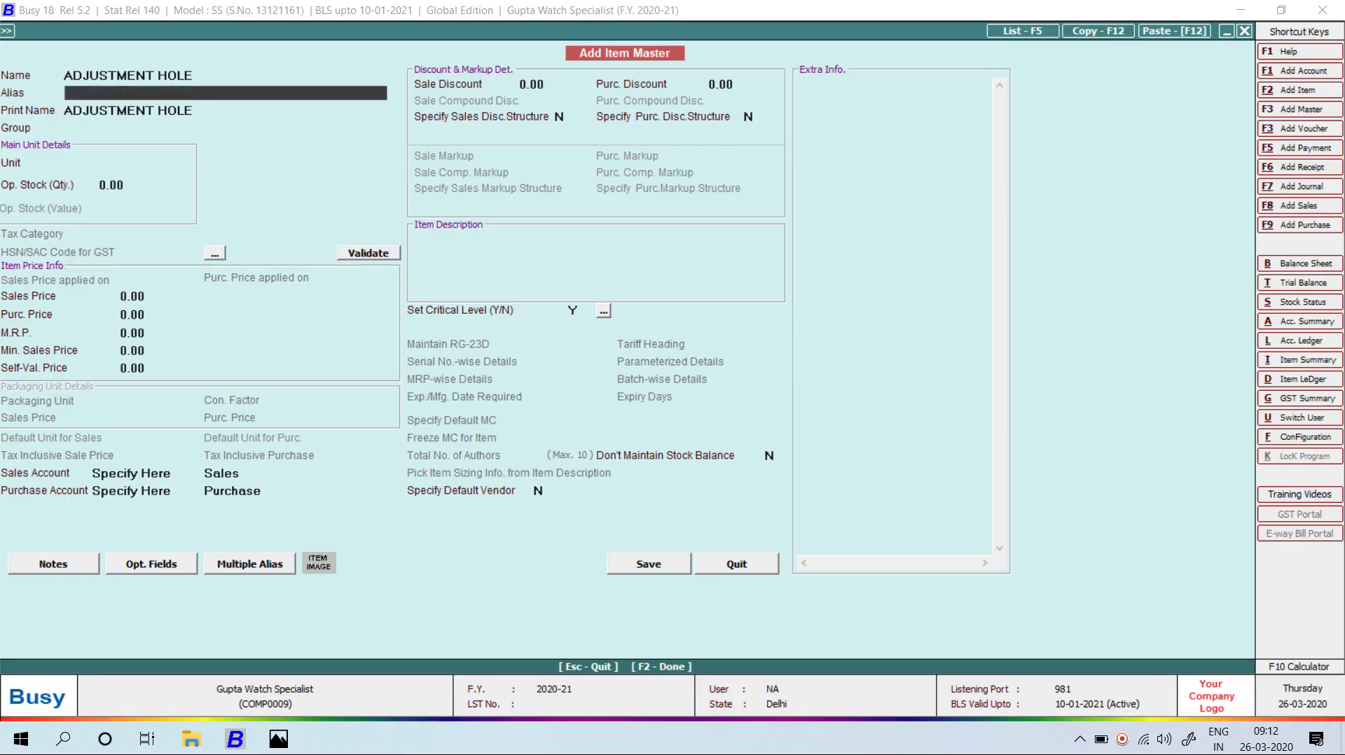
text(S)
key(Return)
- Give ADJUSTMENT HOLES the General group, unit Pcs. and purchase price 110, and save the item
key(Return)
key(Return)
key(Return)
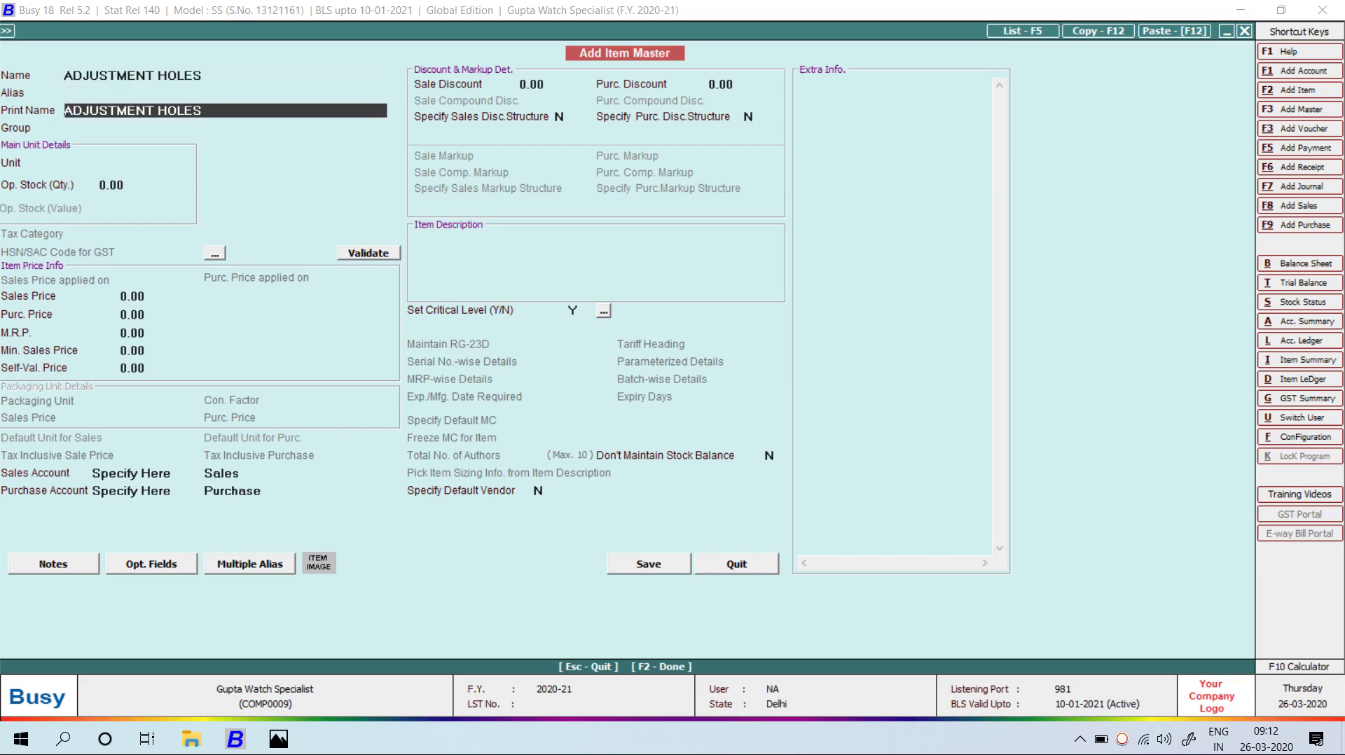
text(p)
key(Return)
key(Return)
key(Return)
key(alt+Tab)
key(alt+Tab)
text(110)
key(Return)
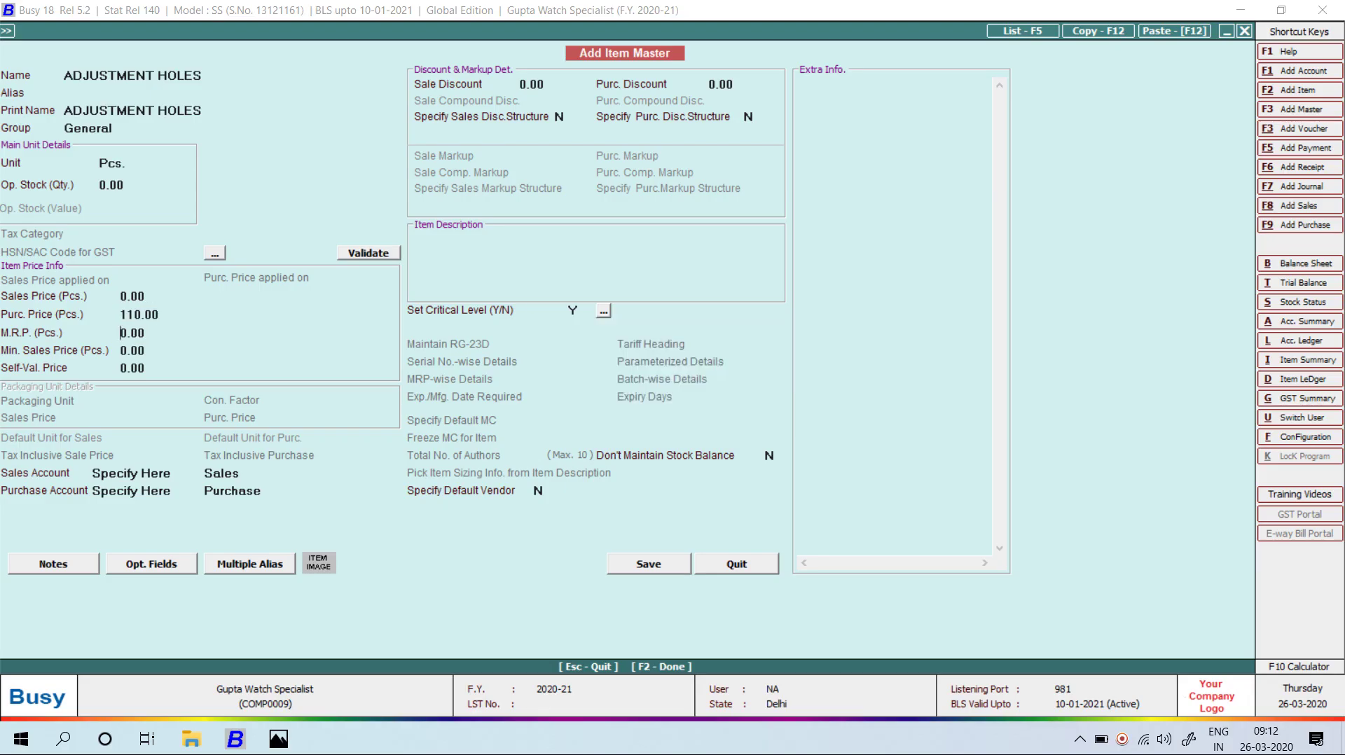
key(F2)
- Enter the invoice quantity of 110 Pcs. for ADJUSTMENT HOLES on voucher line 9
key(alt+Tab)
key(alt+Tab)
text(110)
key(Return)
text(p)
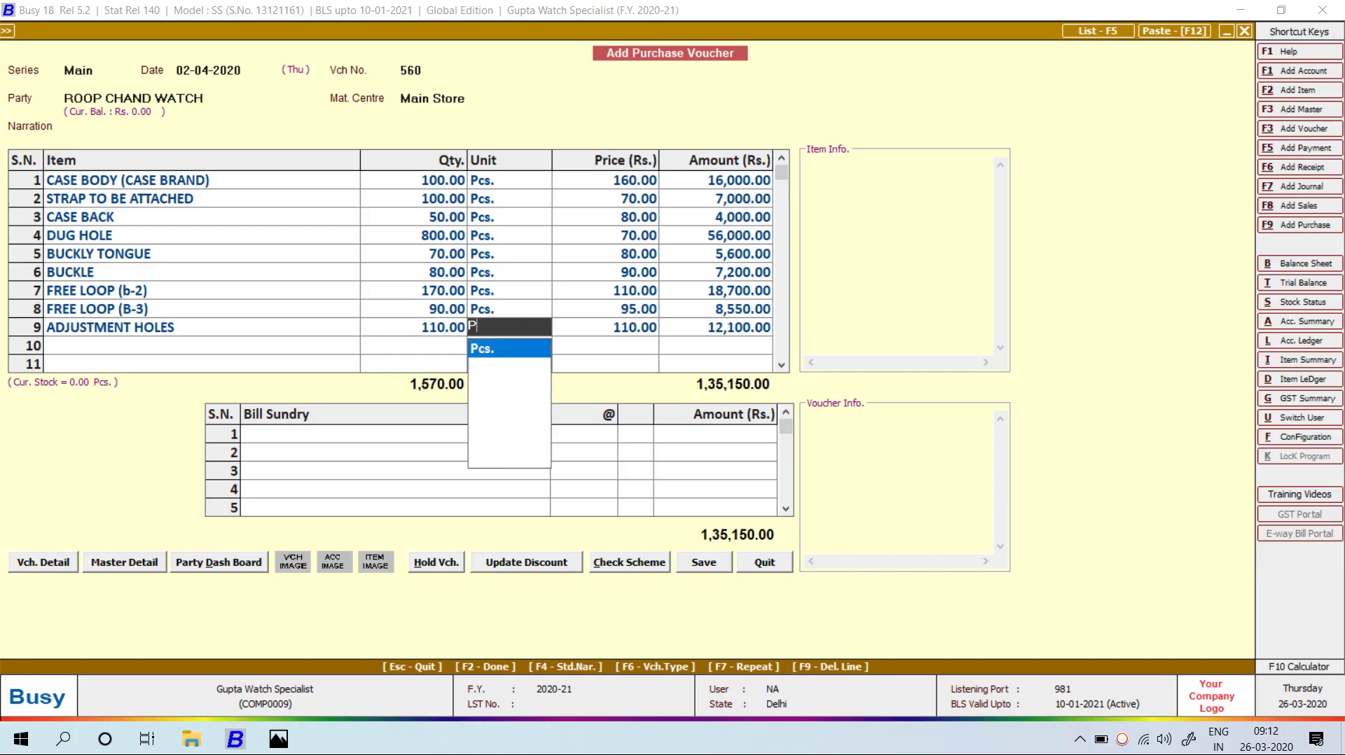
key(Return)
key(Return)
key(Return)
key(Return)
- Add the PACKING CHARGE bill sundry with the invoice amount of 700
key(alt+Tab)
key(Tab)
key(alt+Tab)
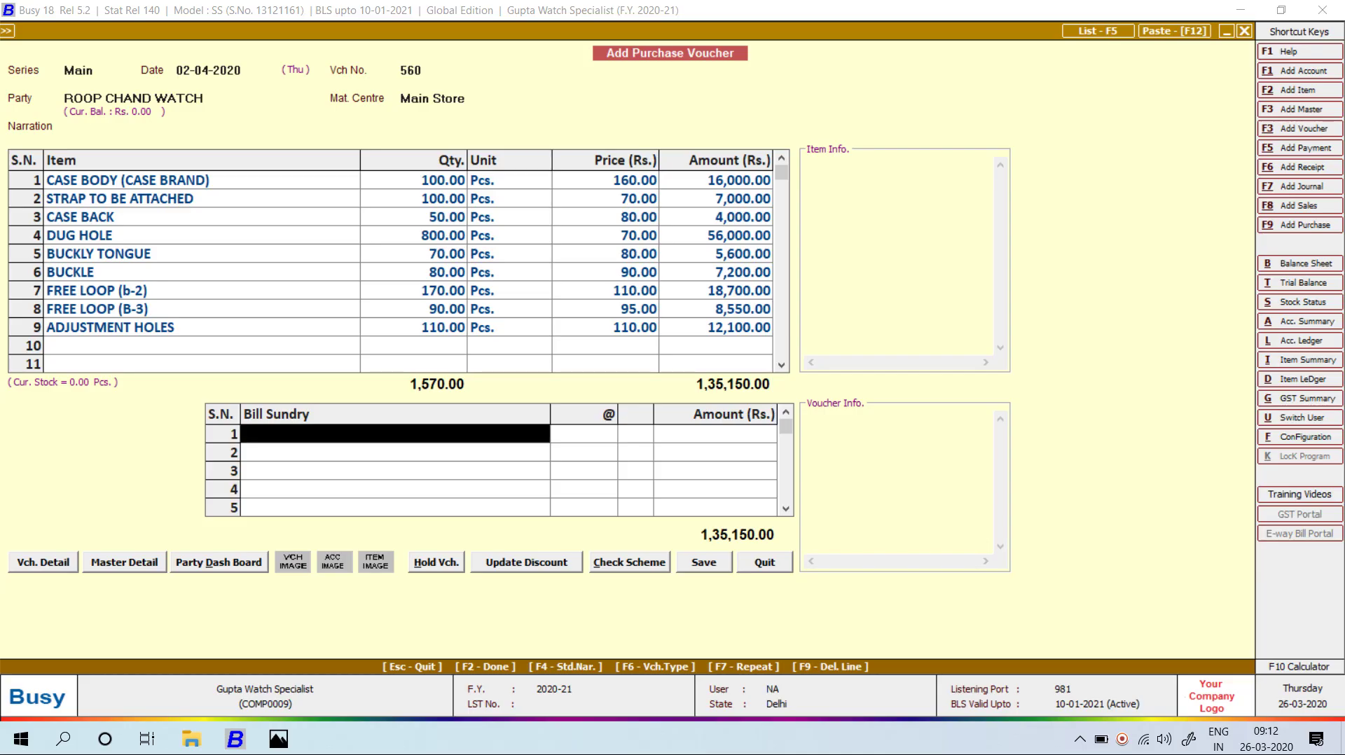
text(pa)
key(Return)
key(alt+Tab)
key(alt+Tab)
text(700)
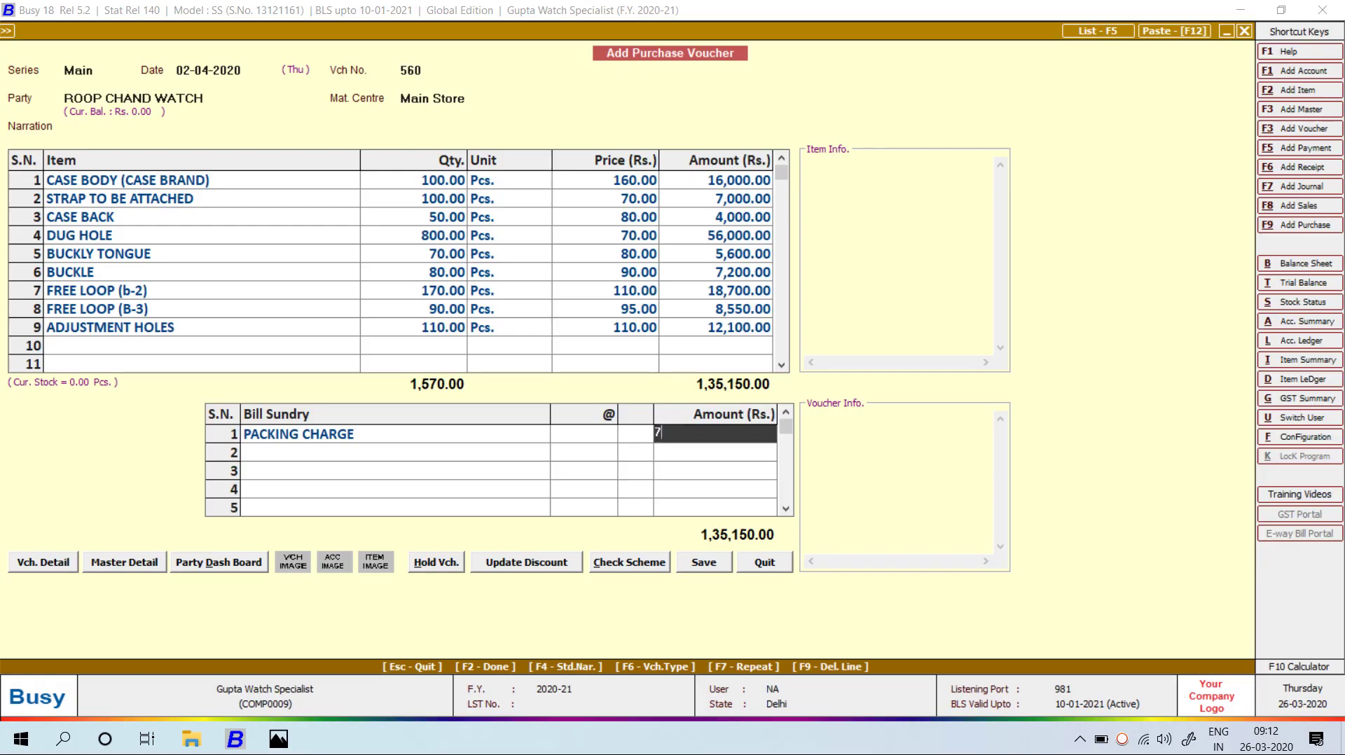
key(Return)
- Pick Freight & Forwarding Charges as the second bill sundry and set its master to affect the cost of goods in purchase, saving it
text(fR)
key(Return)
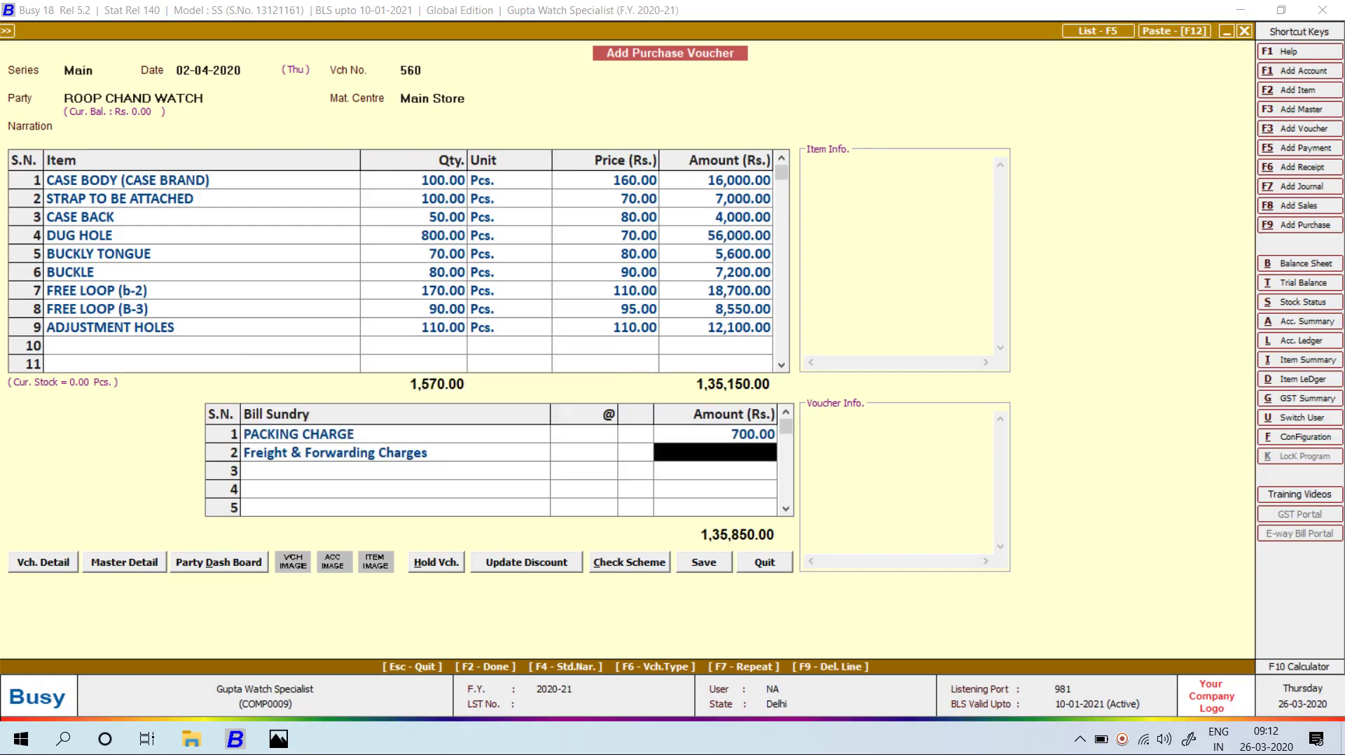
key(alt+Tab)
key(alt+Tab)
key(Left)
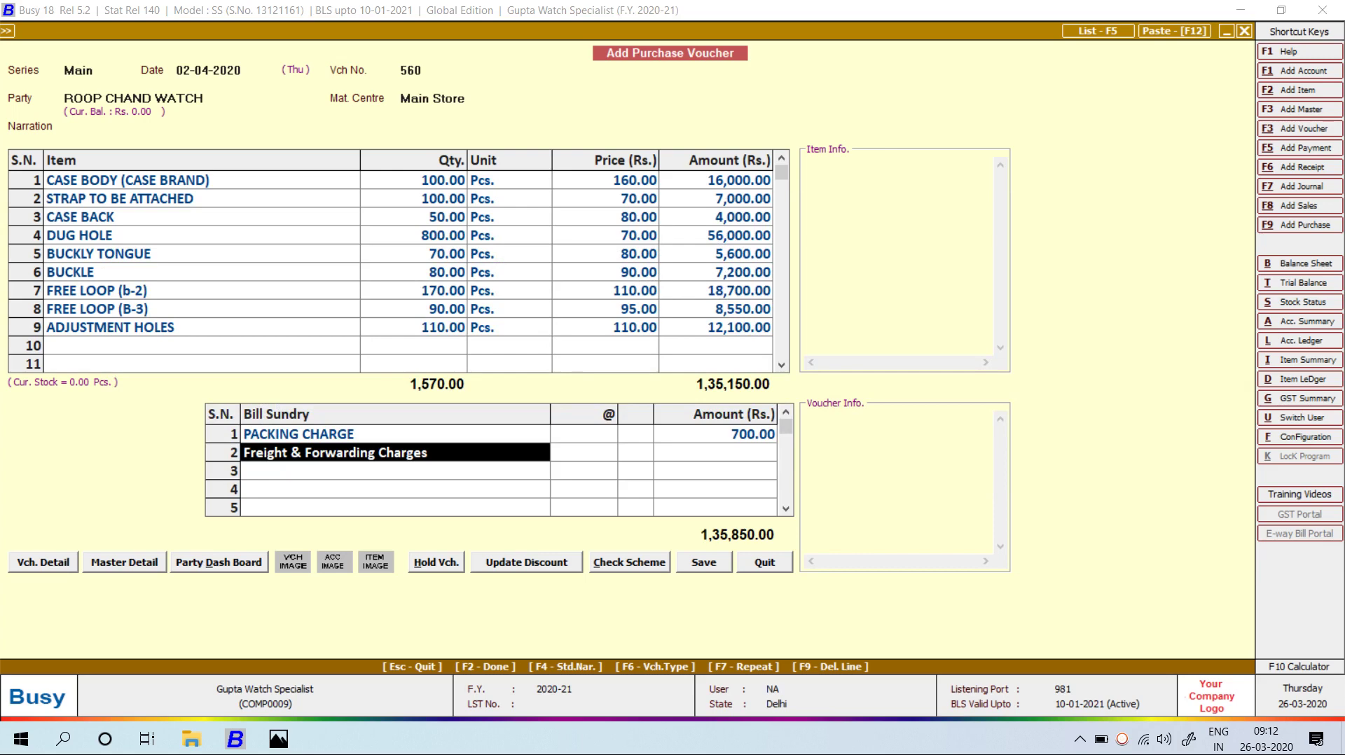
key(ctrl+Return)
key(Return)
key(Return)
key(Return)
key(Return)
key(Return)
key(Return)
key(Return)
key(Return)
key(y)
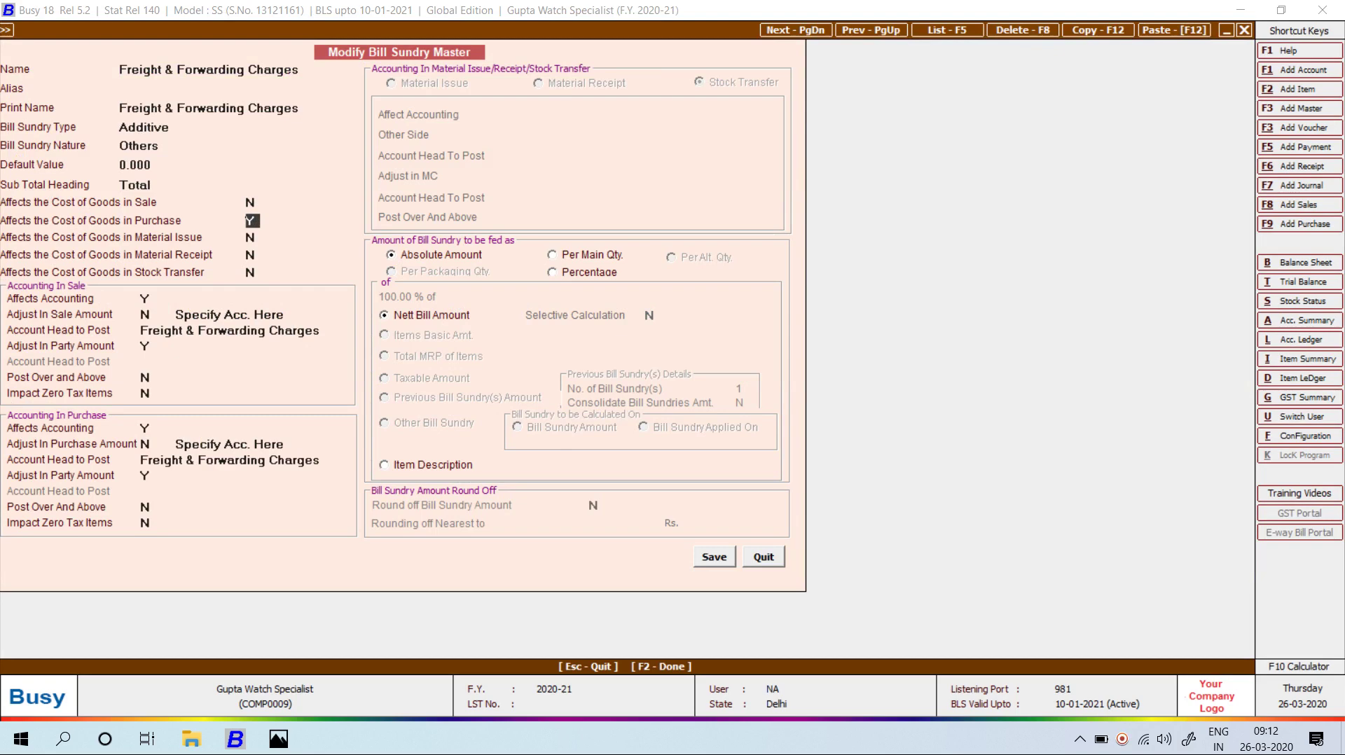
key(F2)
- Reselect Freight & Forwarding Charges with the invoice amount of 800 and save the voucher with the transport details blank
key(Return)
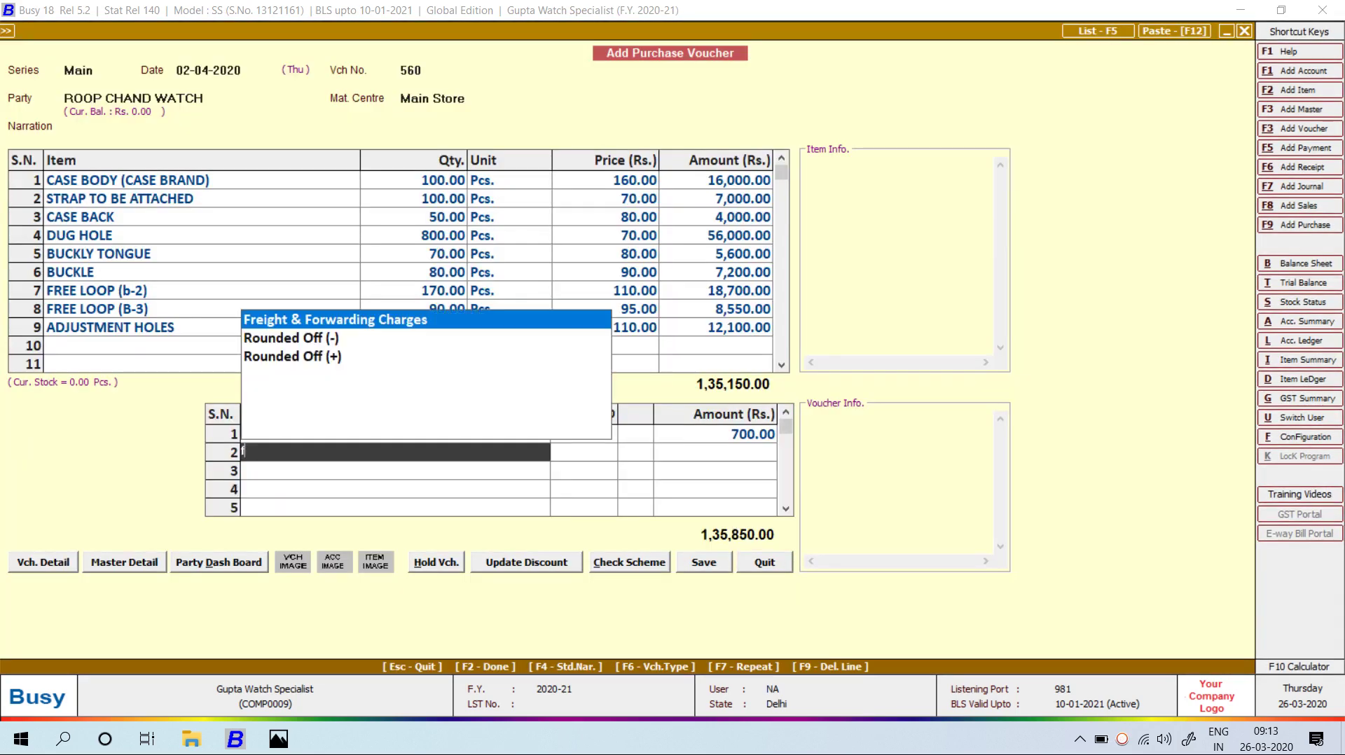
key(Return)
key(alt+Tab)
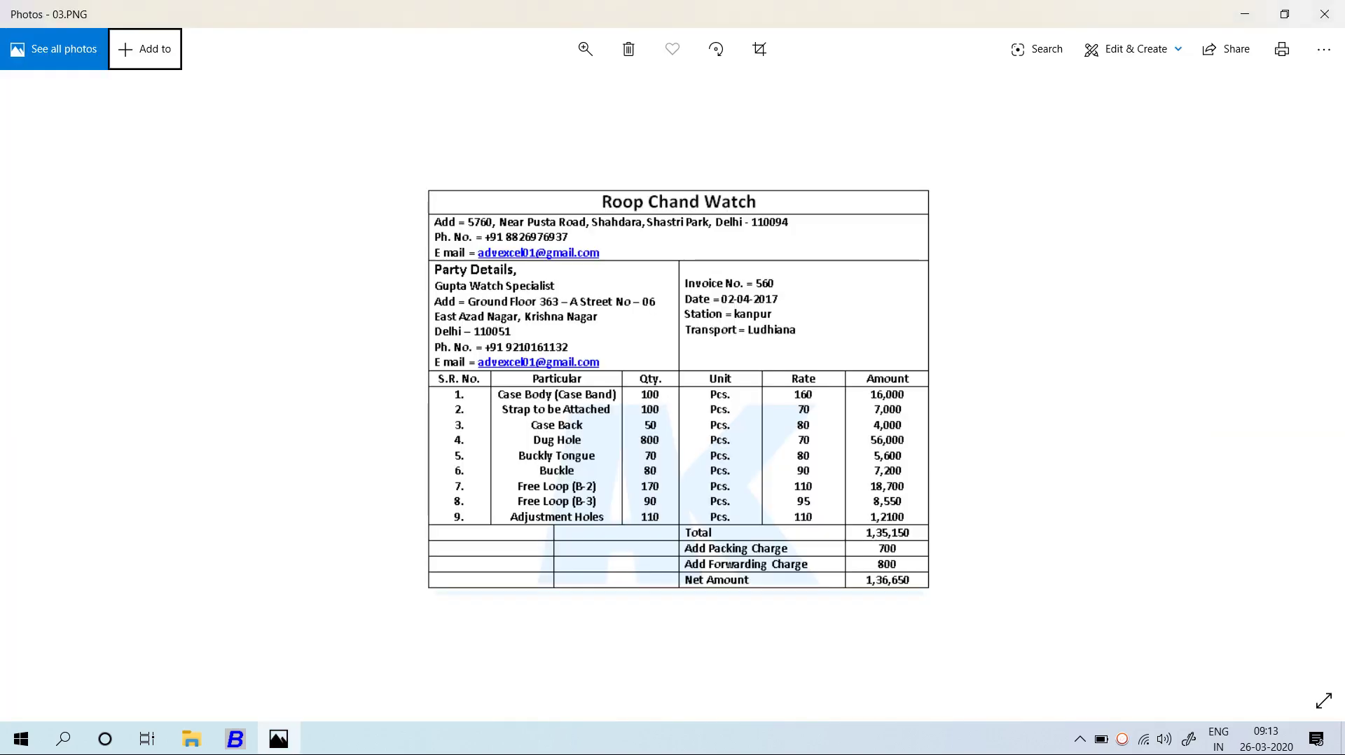
key(alt+Tab)
text(800)
key(Return)
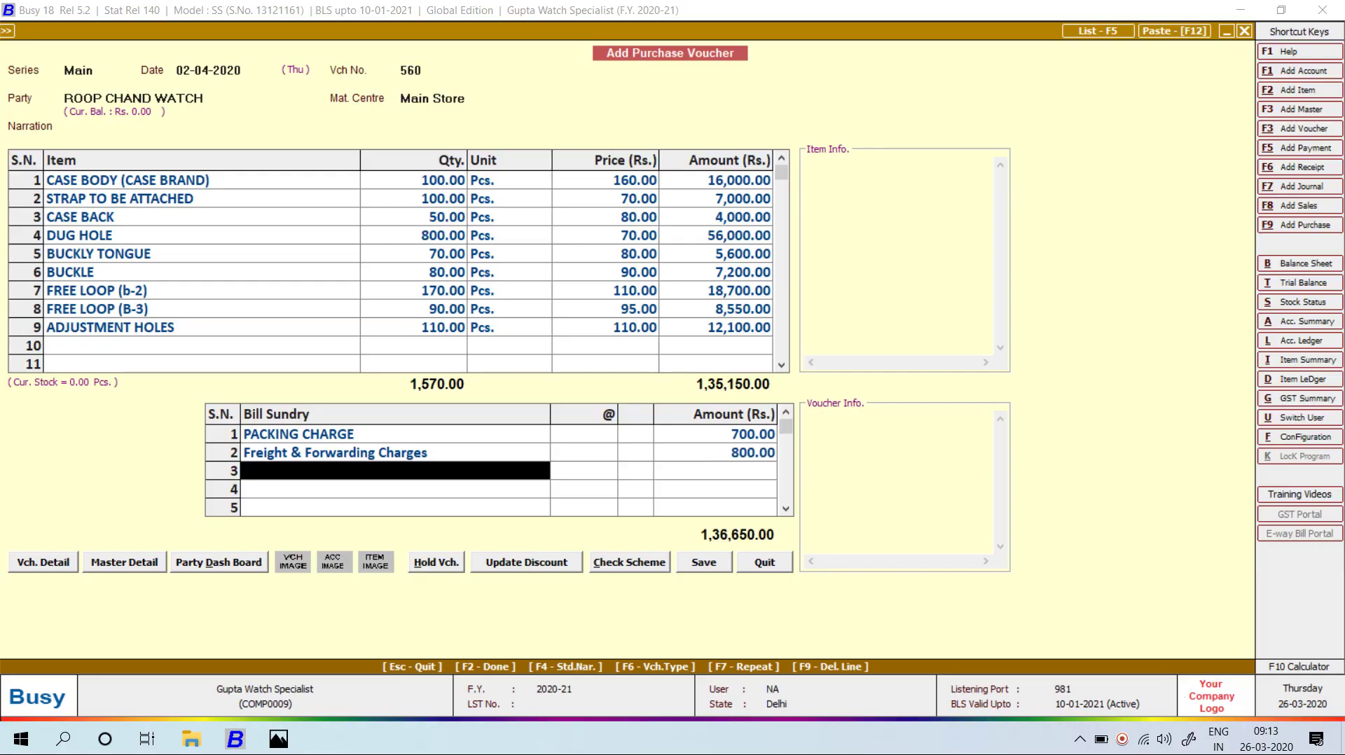
key(Return)
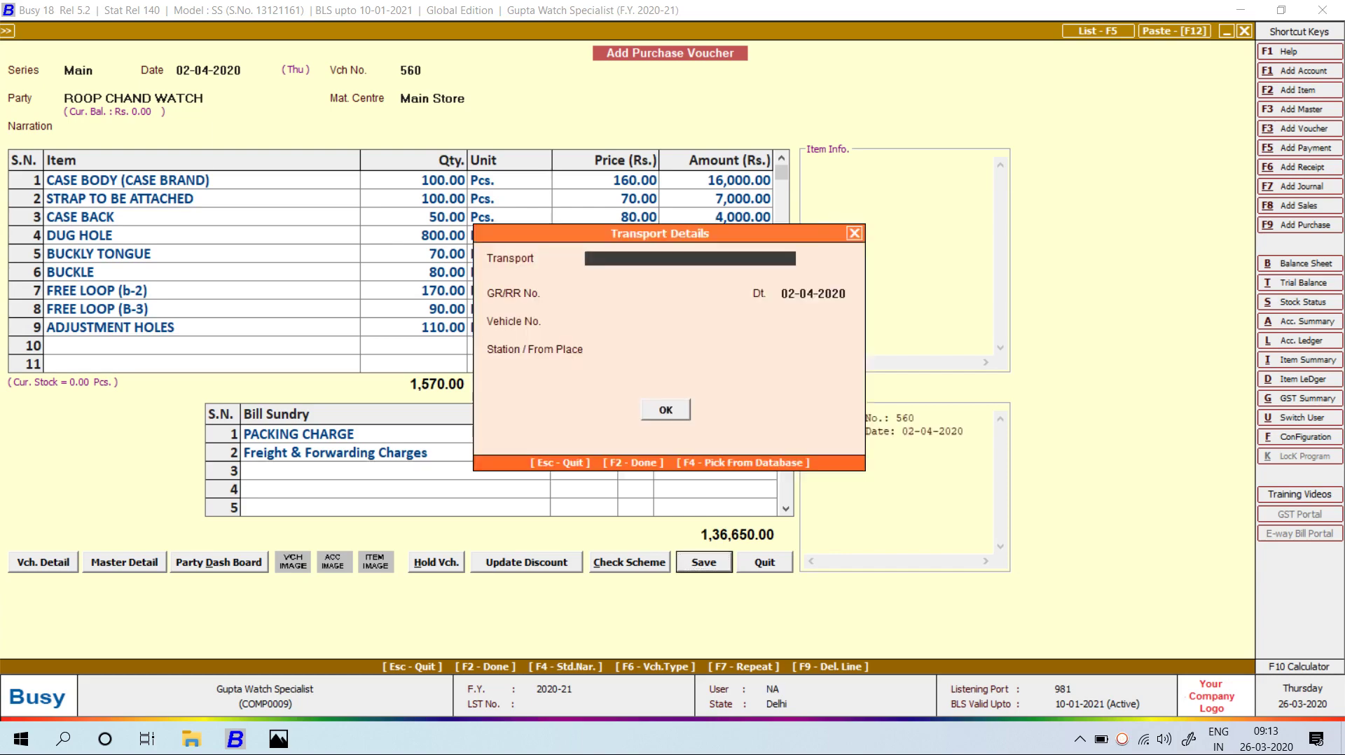
key(Return)
- Bring up the Style Watch Private Limited invoice and start its purchase voucher with date 02-04-2020 and voucher number 75015
key(alt+Tab)
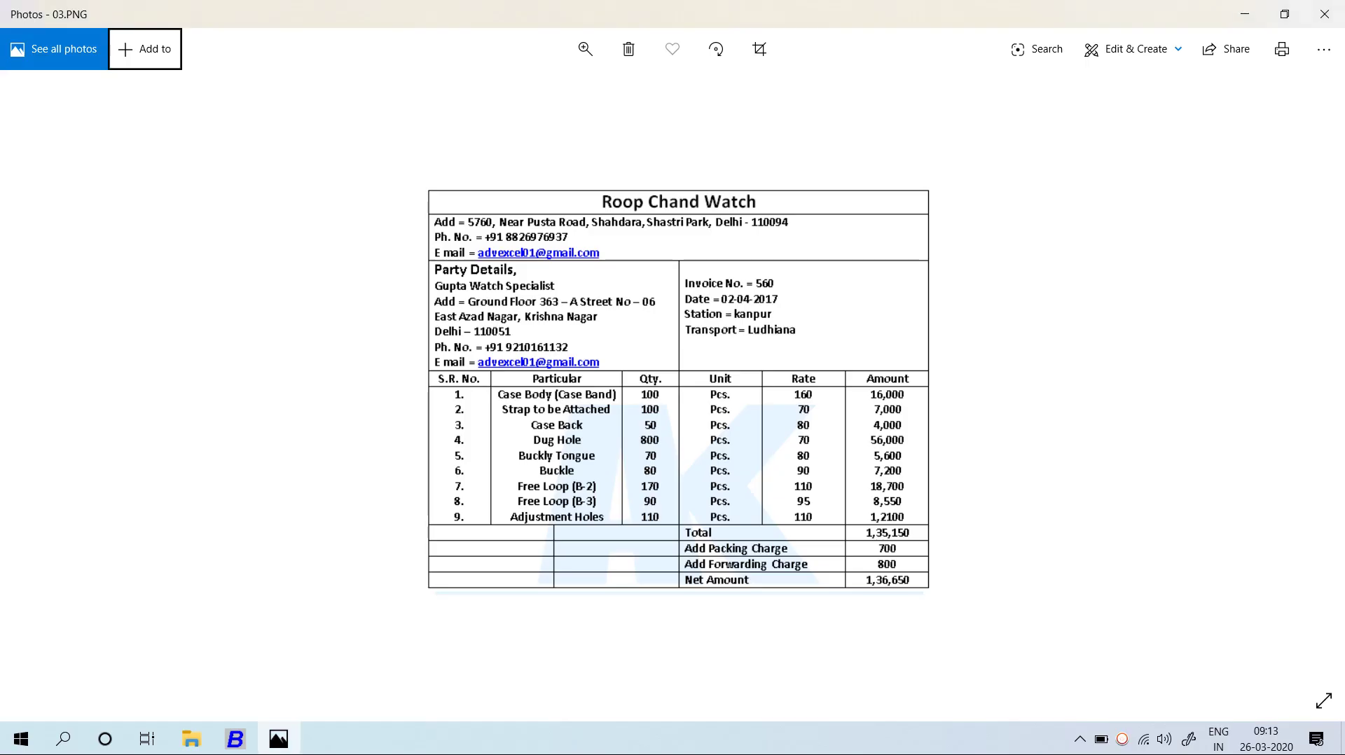
key(Right)
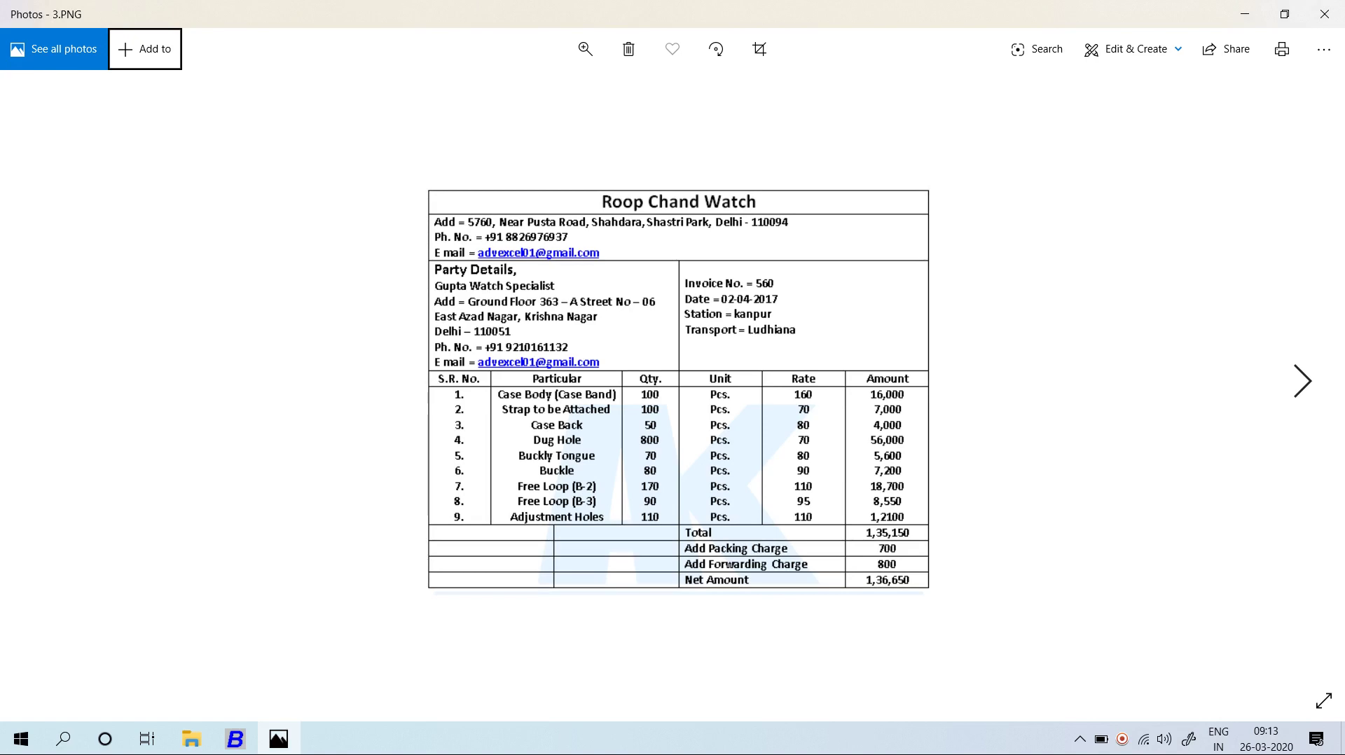
key(Right)
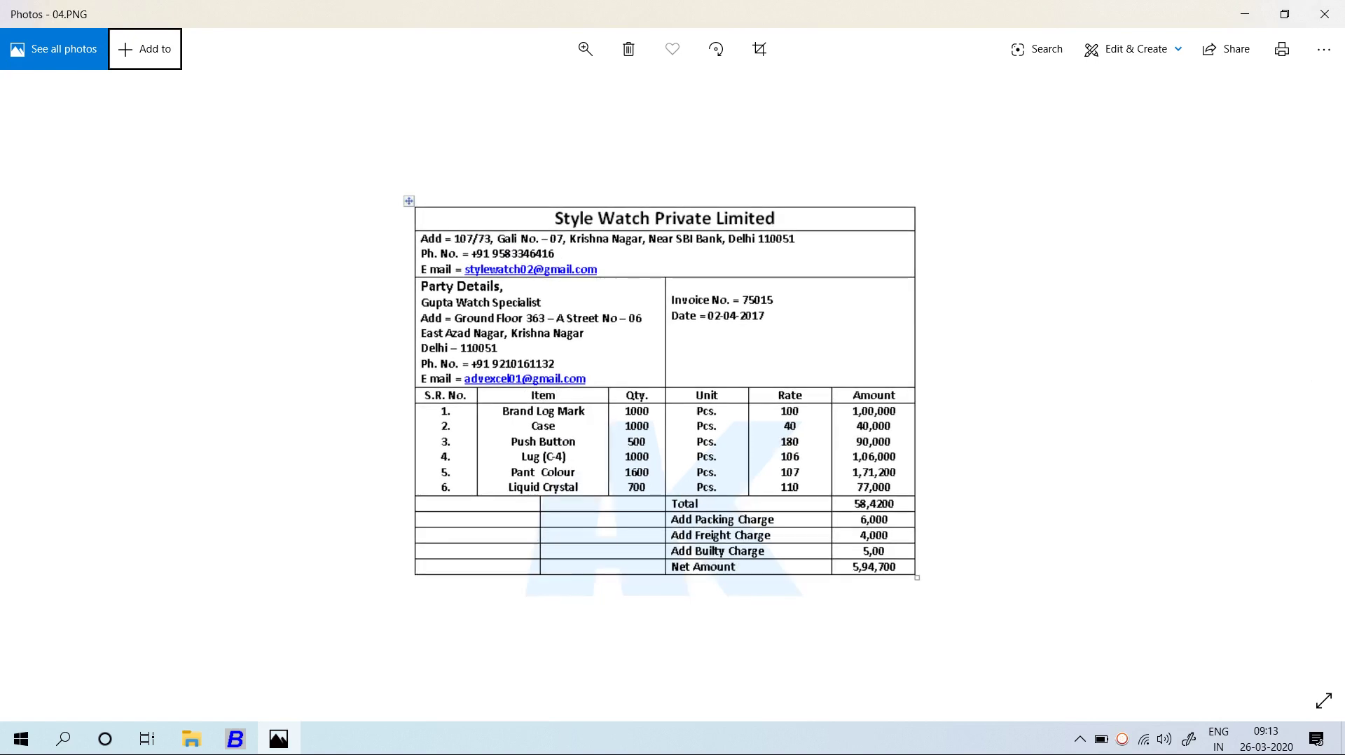
key(alt+Tab)
key(alt+Tab)
key(alt+Tab)
text(02-04-2020)
key(alt+Tab)
key(alt+Tab)
text(750)
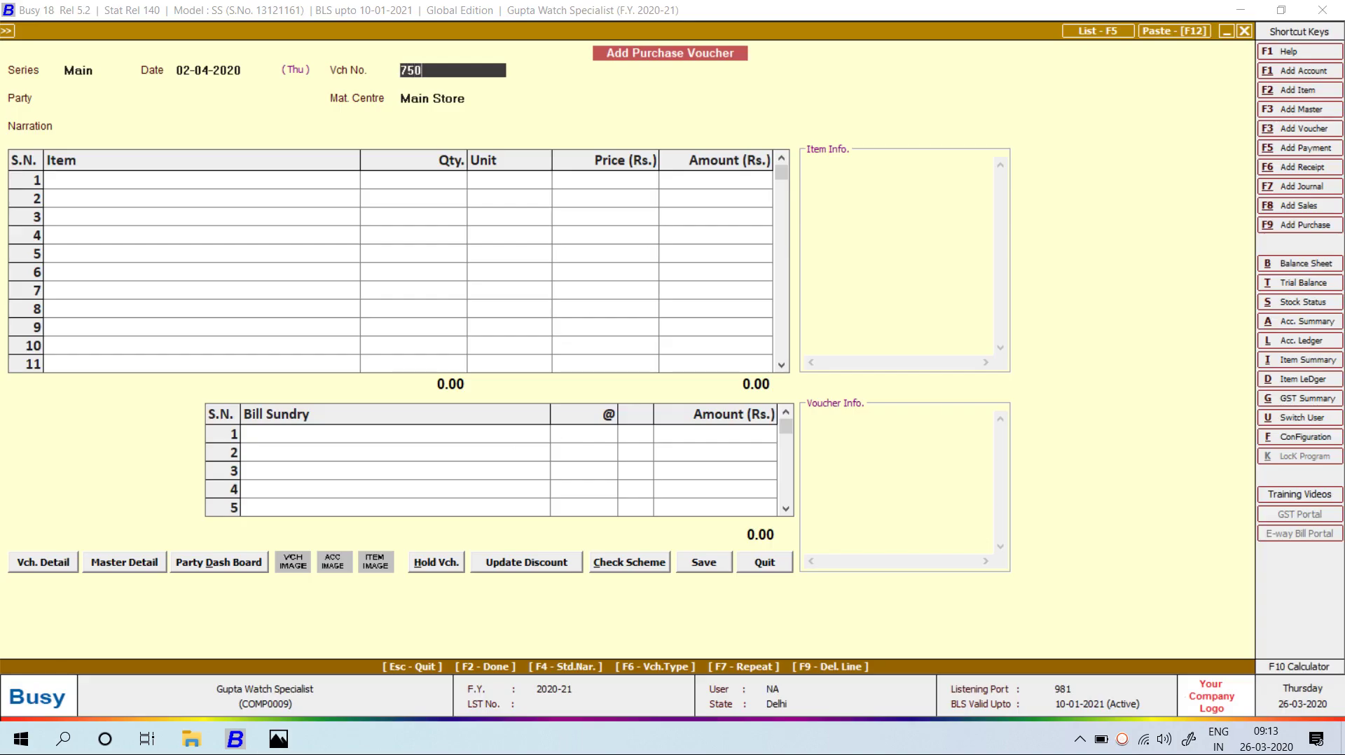
text(15)
key(Return)
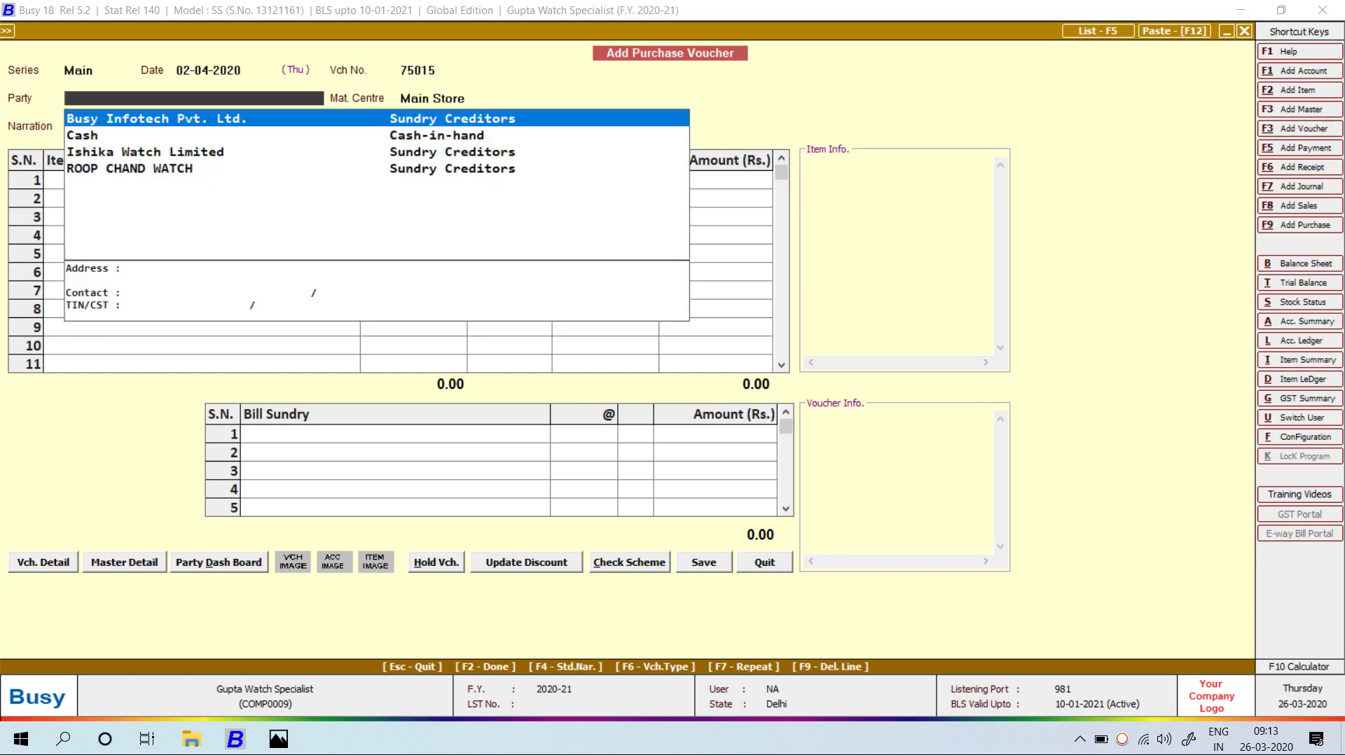
- Start a new party account master named STYLE WATCH PRIVATE LIMITED
key(alt+F1)
text(STYLE)
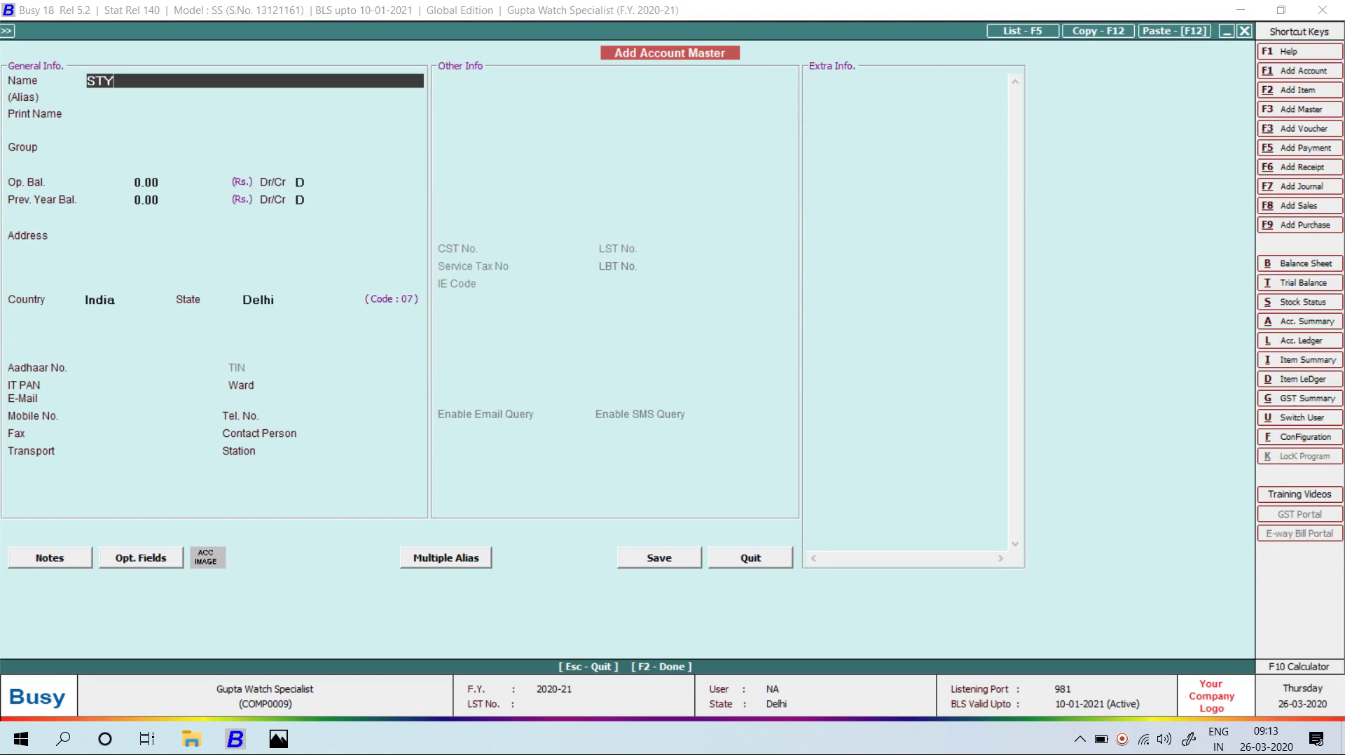
key(alt+Tab)
key(alt+Tab)
text(WATCH PRIVATE LIMITED)
key(Return)
- Put STYLE WATCH PRIVATE LIMITED in the Sundry Creditors group, turn off bill-by-bill balancing, and save the account as the voucher party
key(Return)
text(su)
key(Return)
key(Return)
key(Return)
key(Return)
key(Return)
key(Up)
text(N)
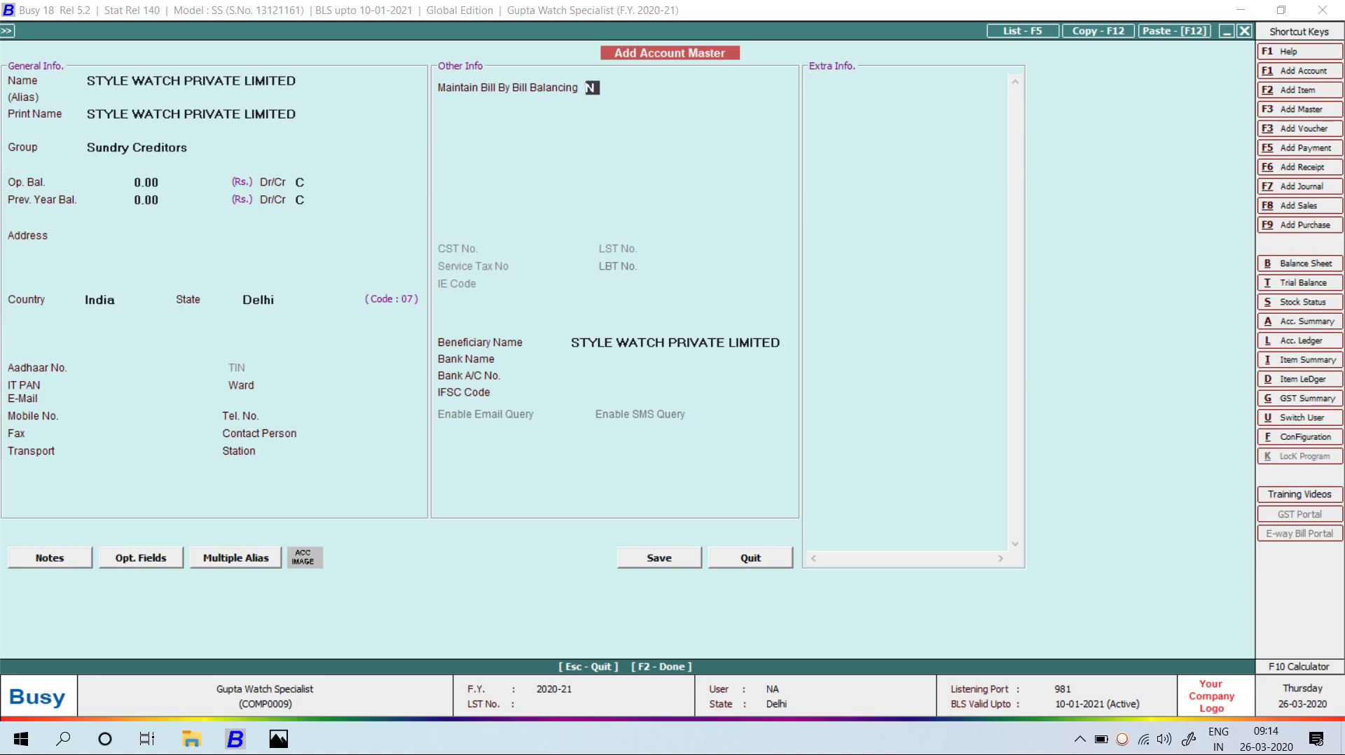
key(Return)
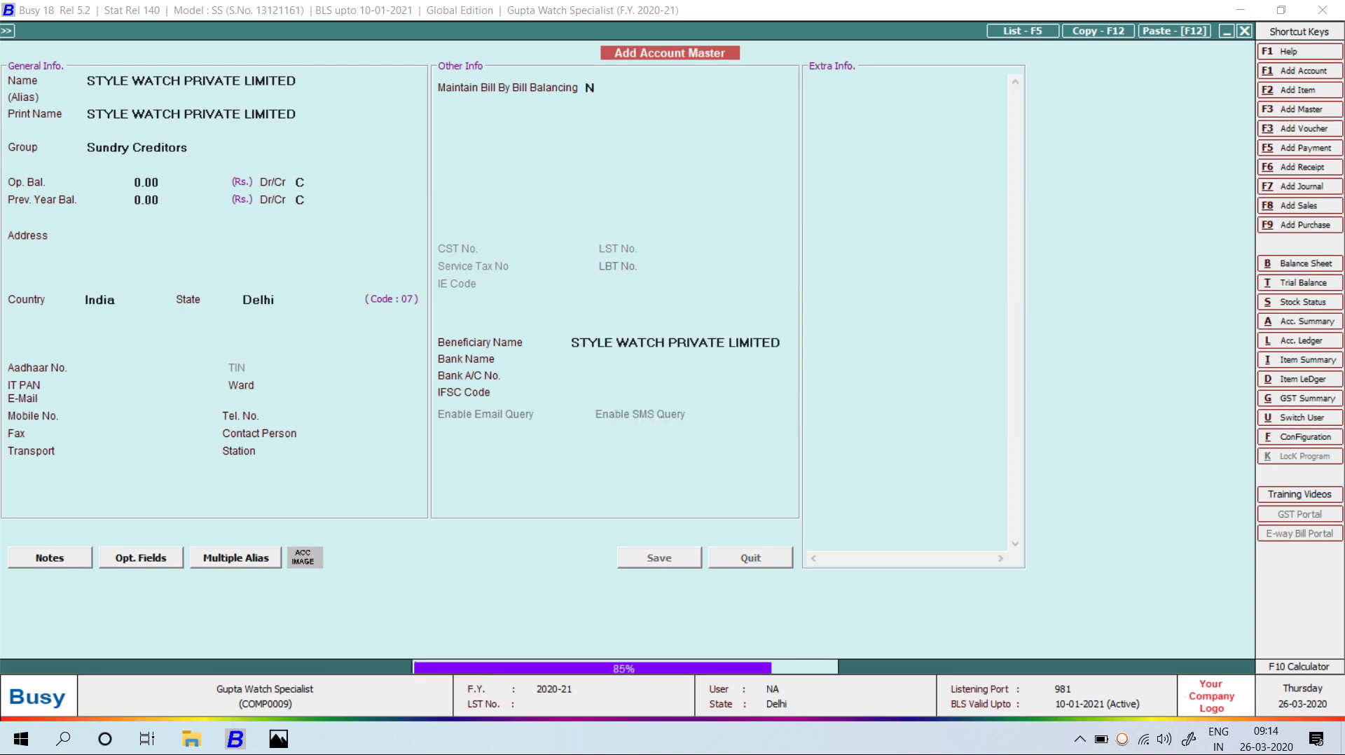
key(Return)
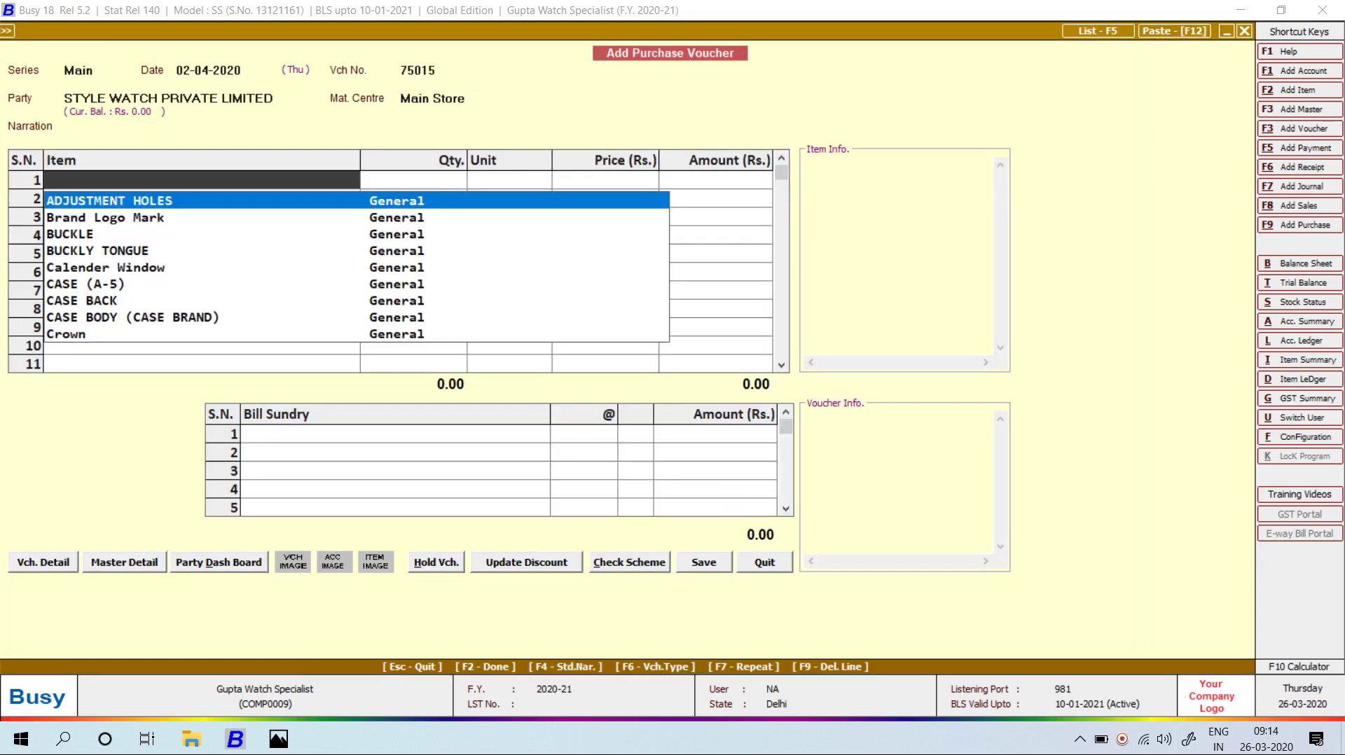
- Look up the first invoice item, select Brand Logo Mark on voucher line 1 and check its details against the invoice
key(alt+Tab)
key(alt+Tab)
text(BRA)
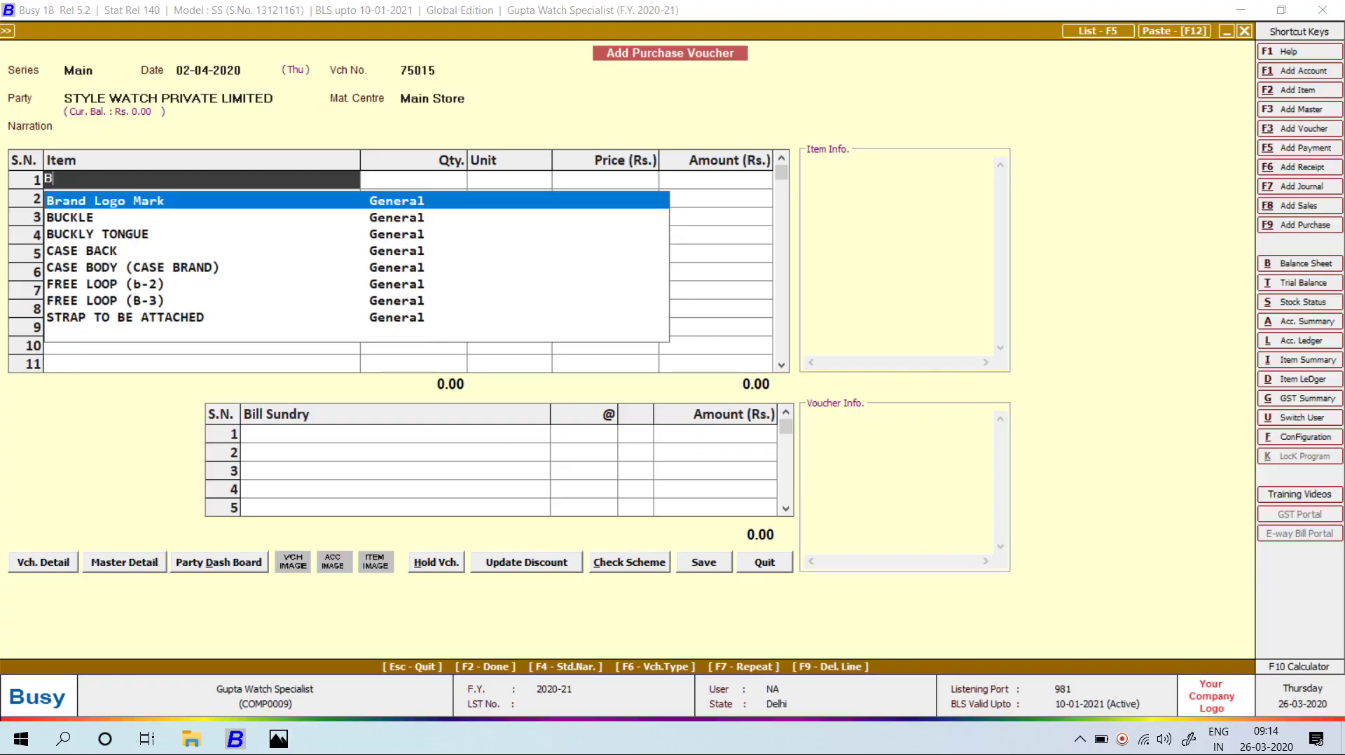
key(Return)
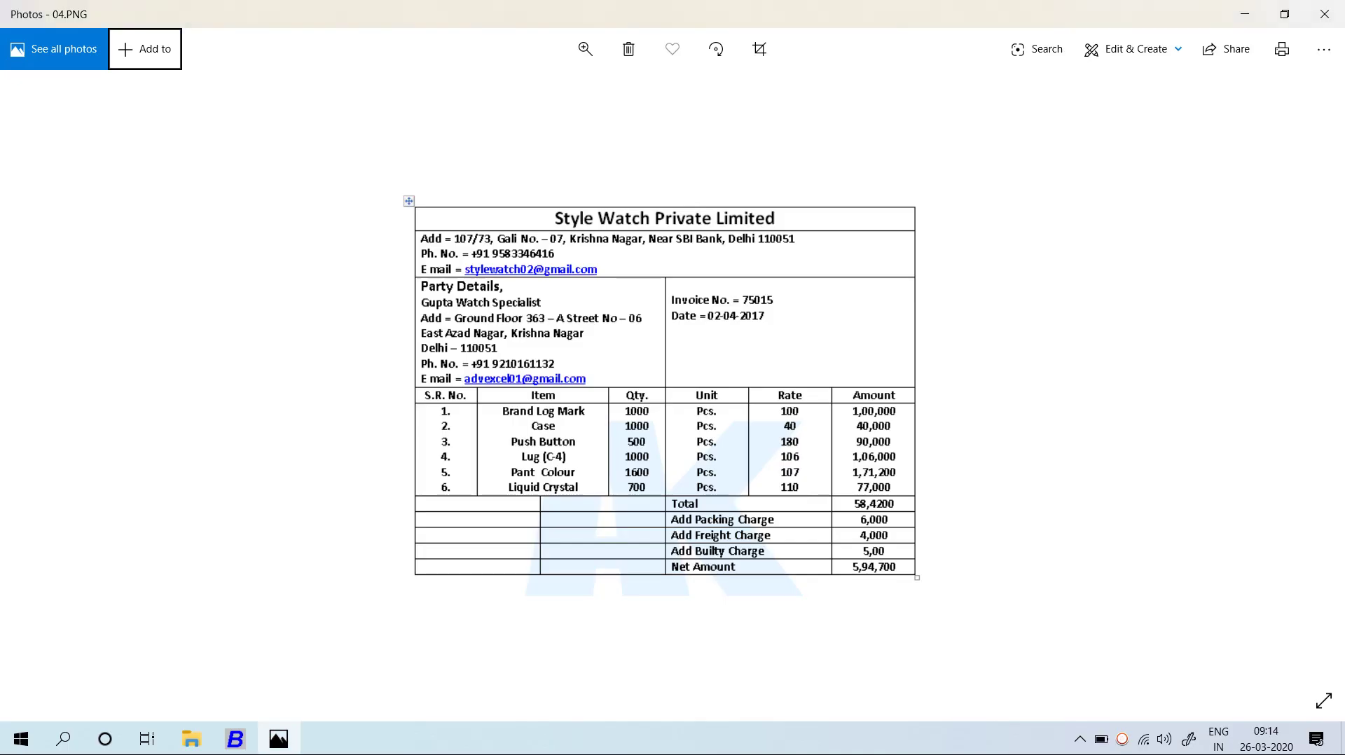
key(alt+Tab)
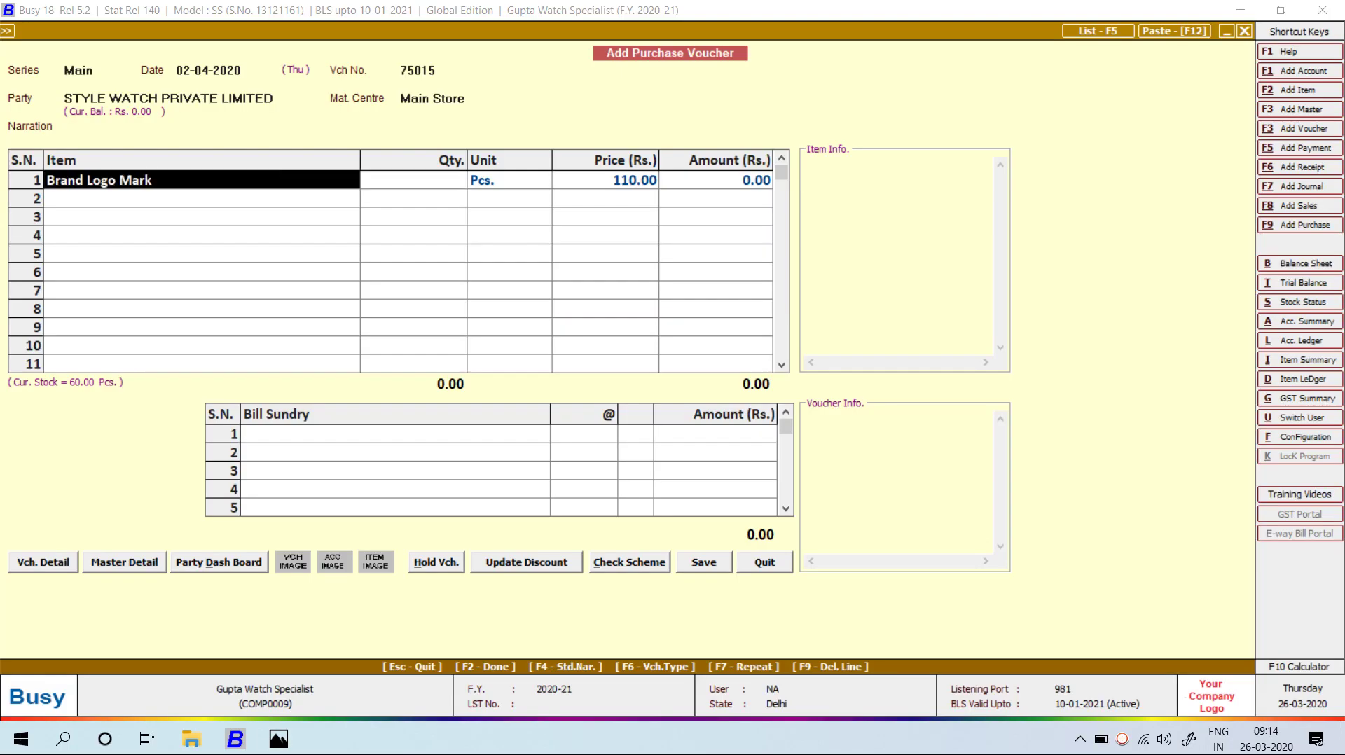
key(alt+Tab)
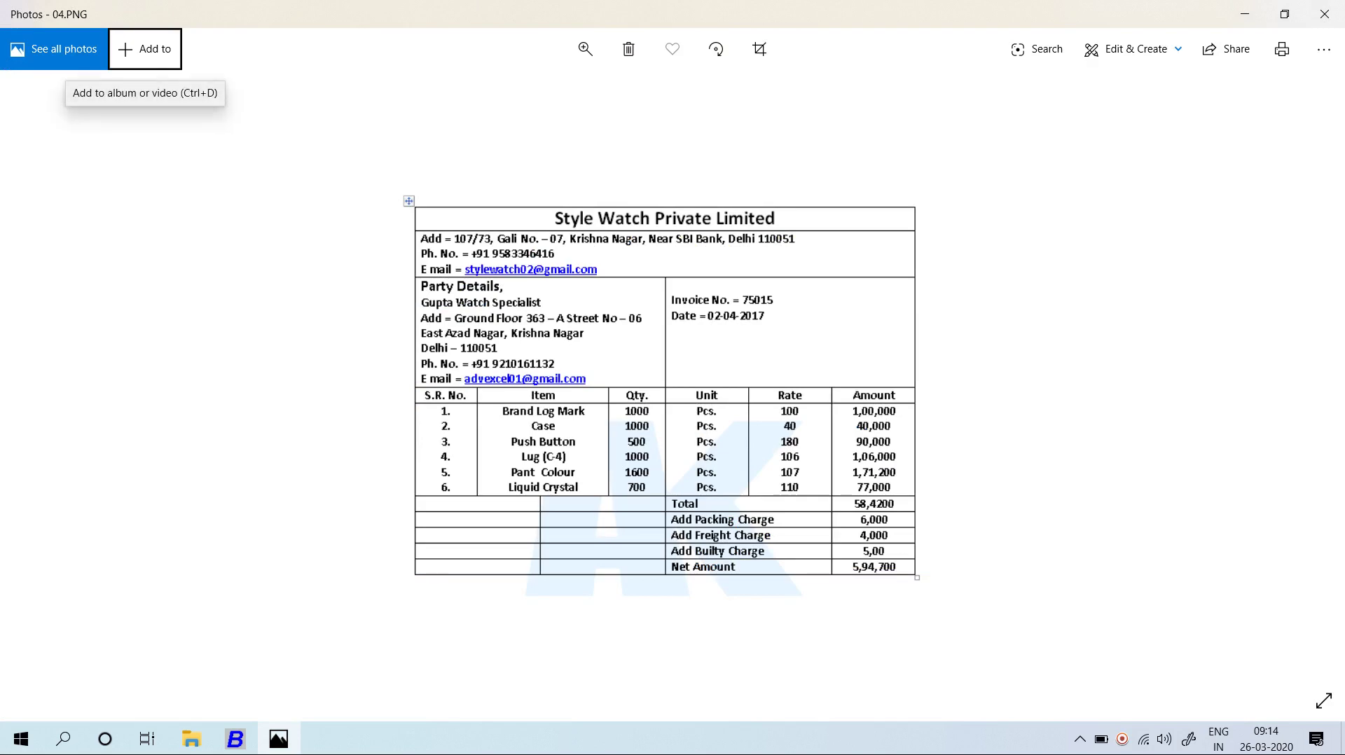
key(alt+Tab)
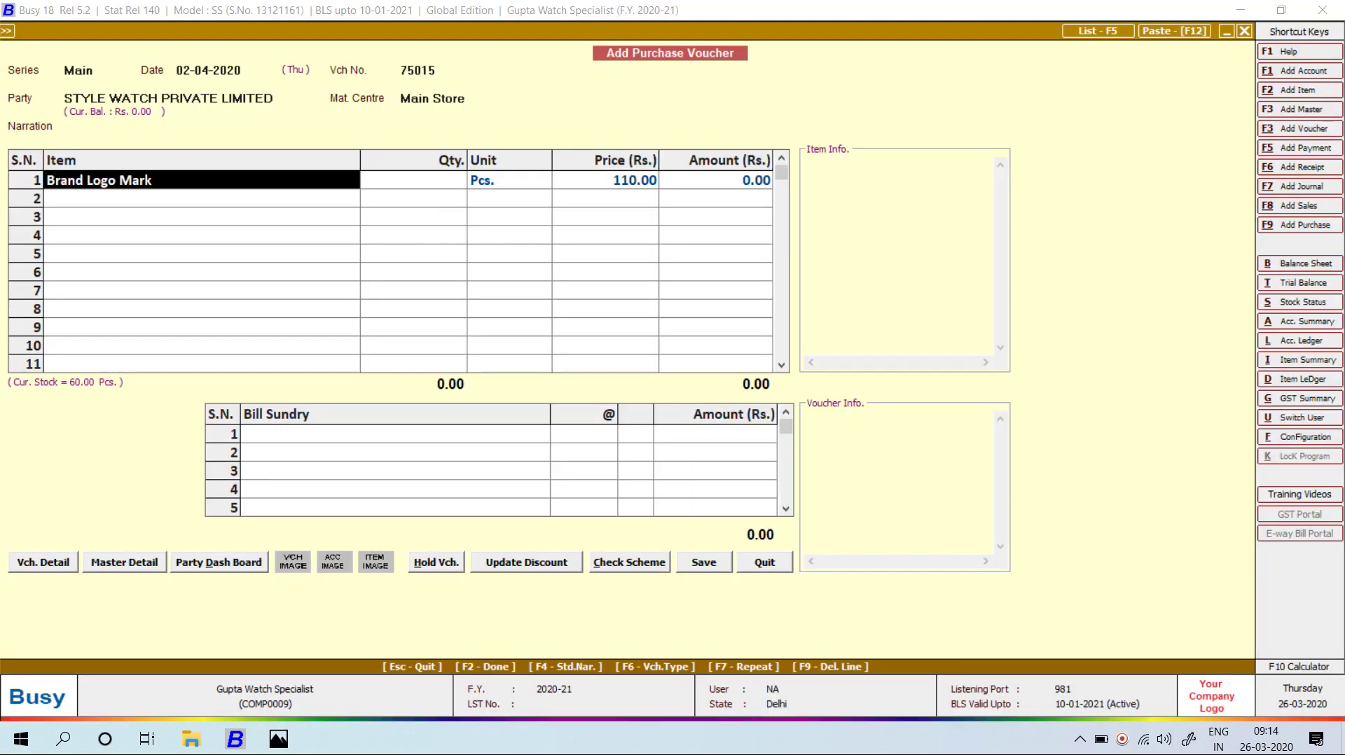
- Enter 1,000 Pcs. at a price of 100 for Brand Logo Mark on voucher line 1
key(Return)
key(alt+Tab)
key(alt+Tab)
text(100)
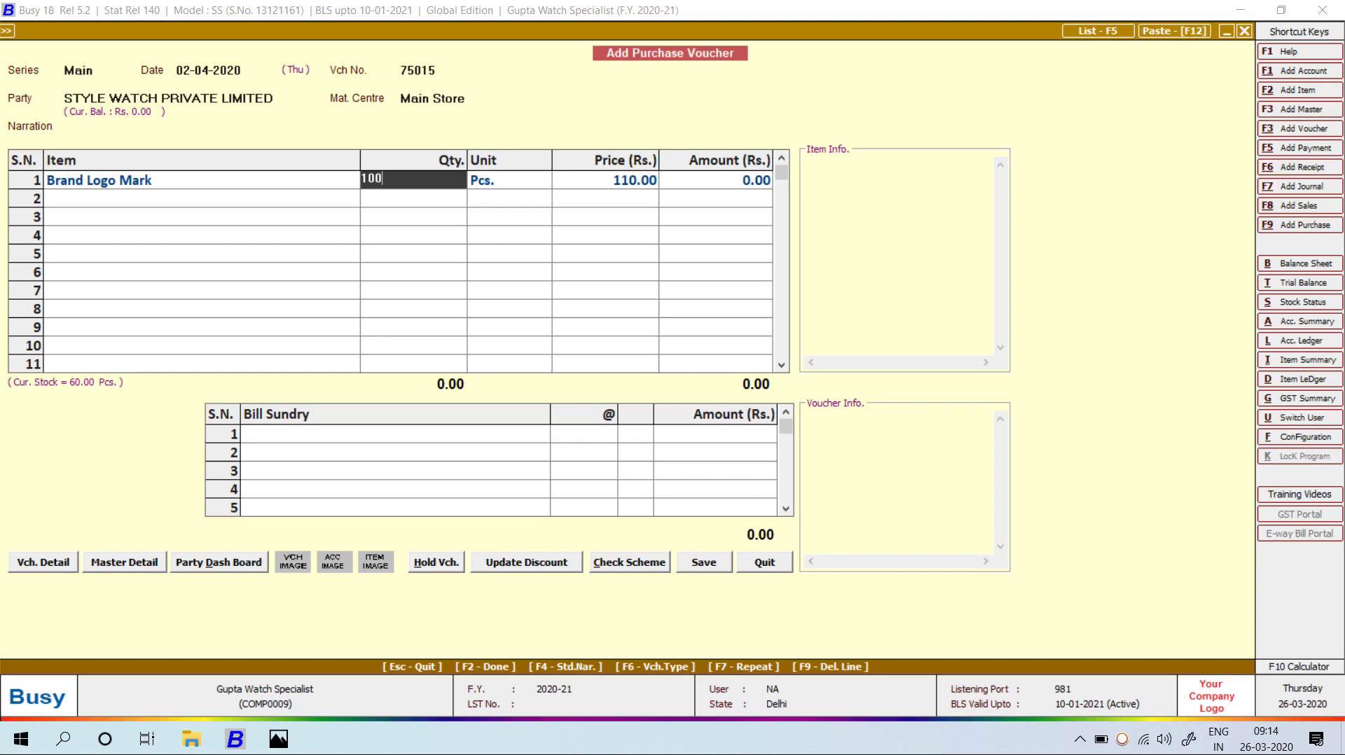
text(0)
key(Return)
key(Return)
text(1000)
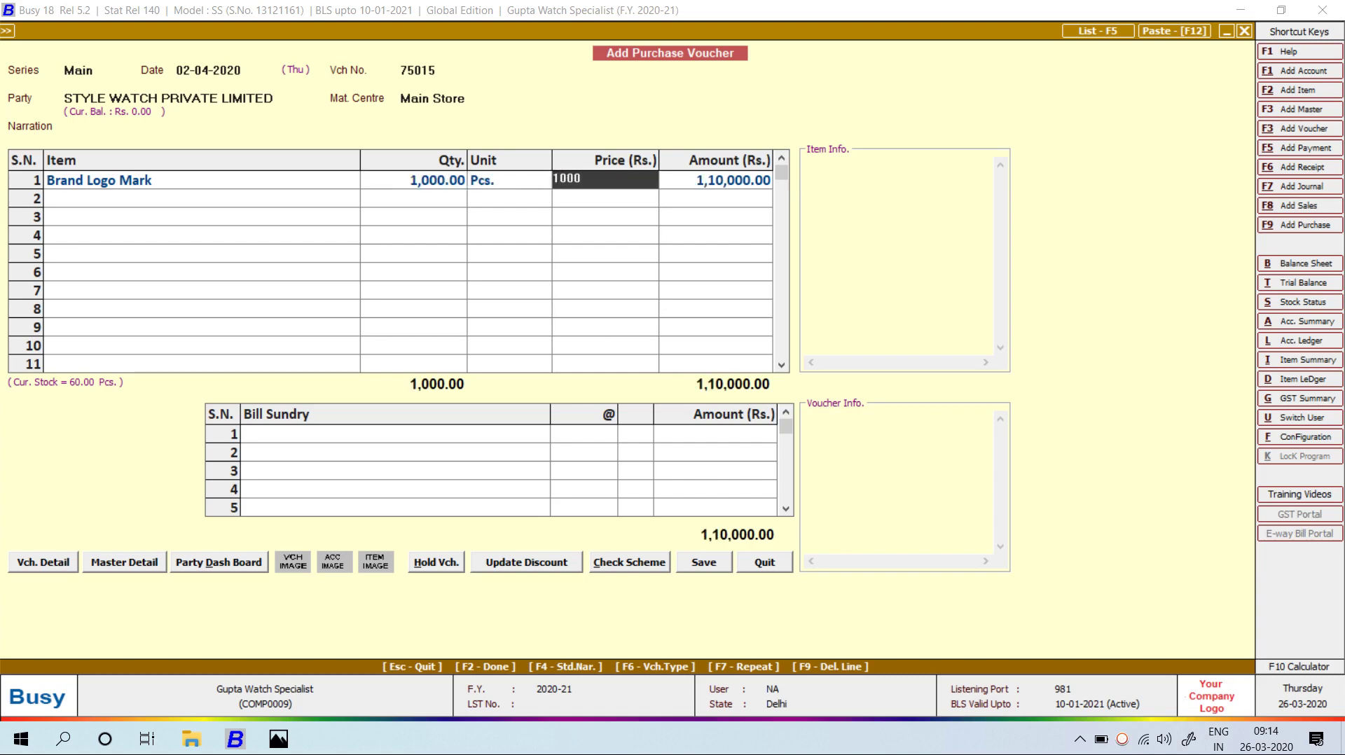
key(BackSpace)
key(Return)
key(Return)
- Look up the second invoice item and start a new item master named CASE
key(alt+Tab)
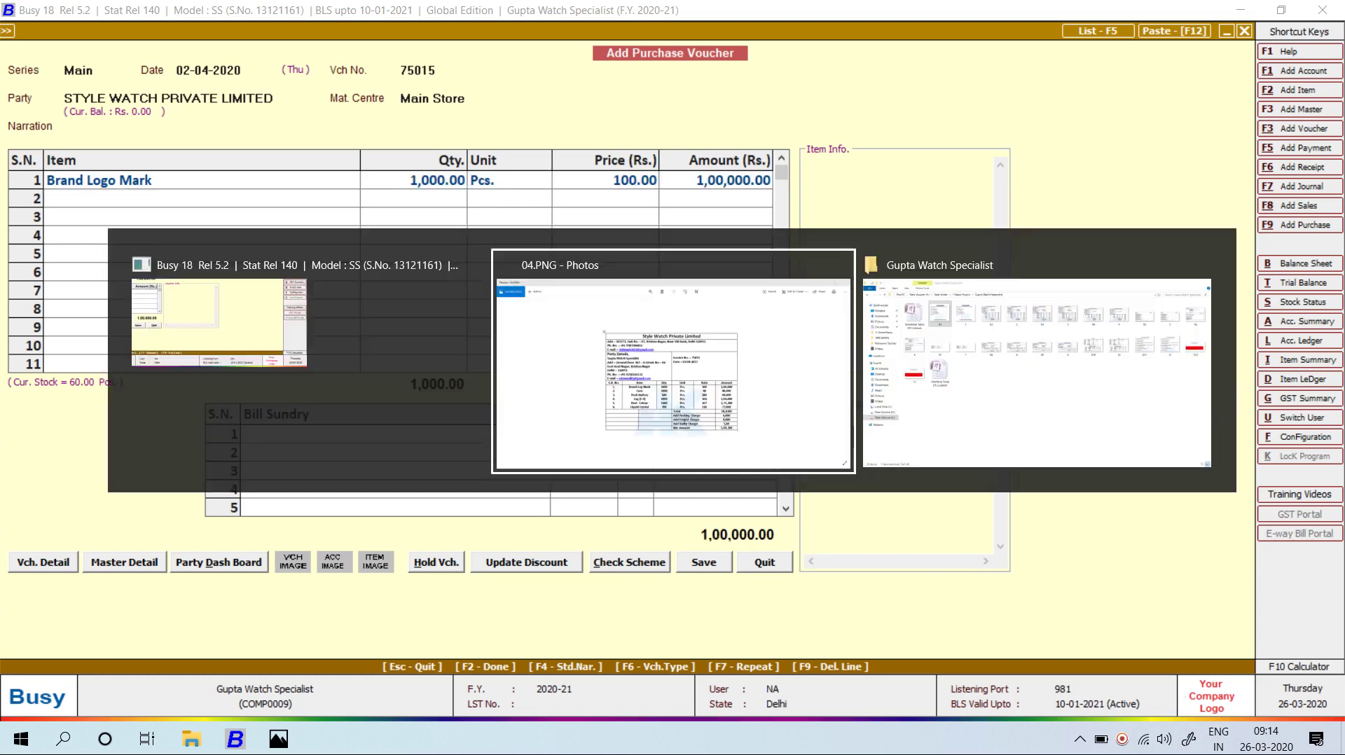
key(alt+Tab)
text(cAS)
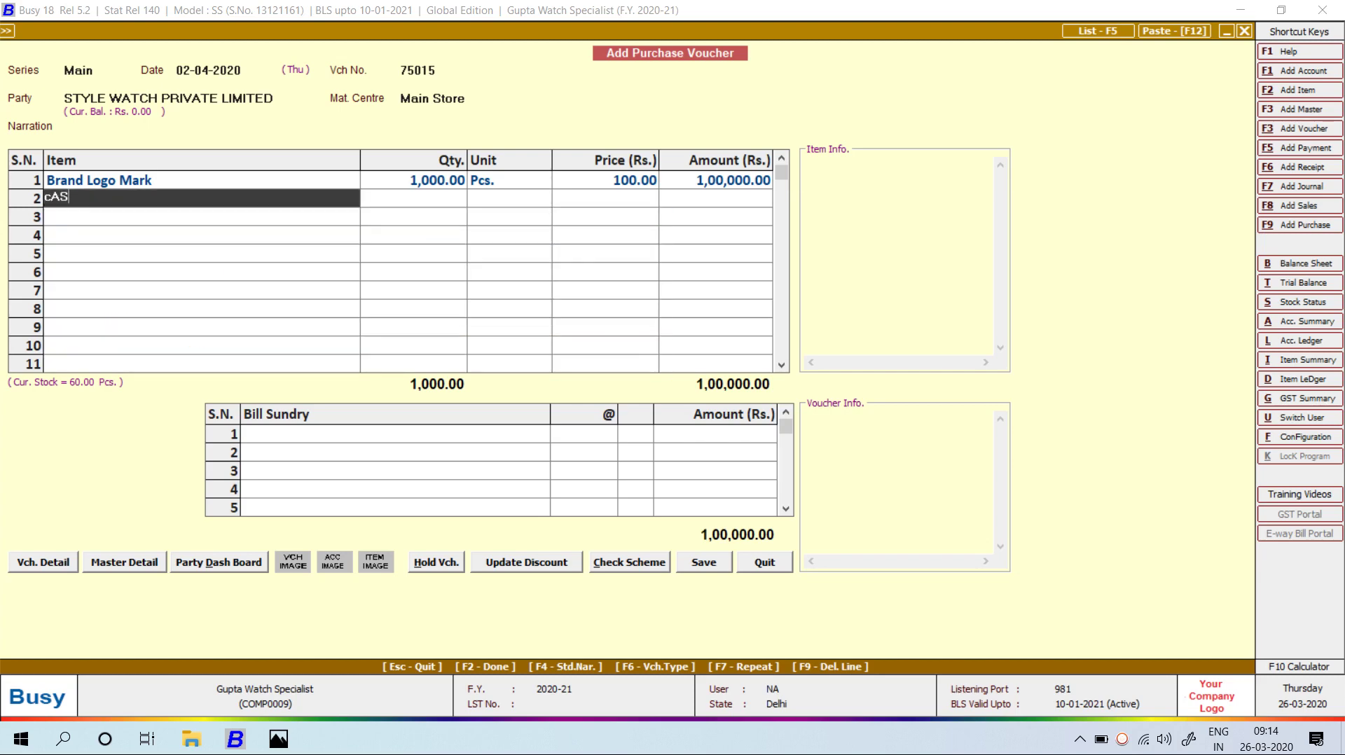
key(F3)
text(E)
key(Return)
- Give CASE the General group, unit Pcs. and purchase price 40, and save the item
key(Return)
key(Return)
text(p)
key(Return)
key(Return)
key(Return)
key(Return)
key(alt+Tab)
key(alt+Tab)
text(40)
key(Return)
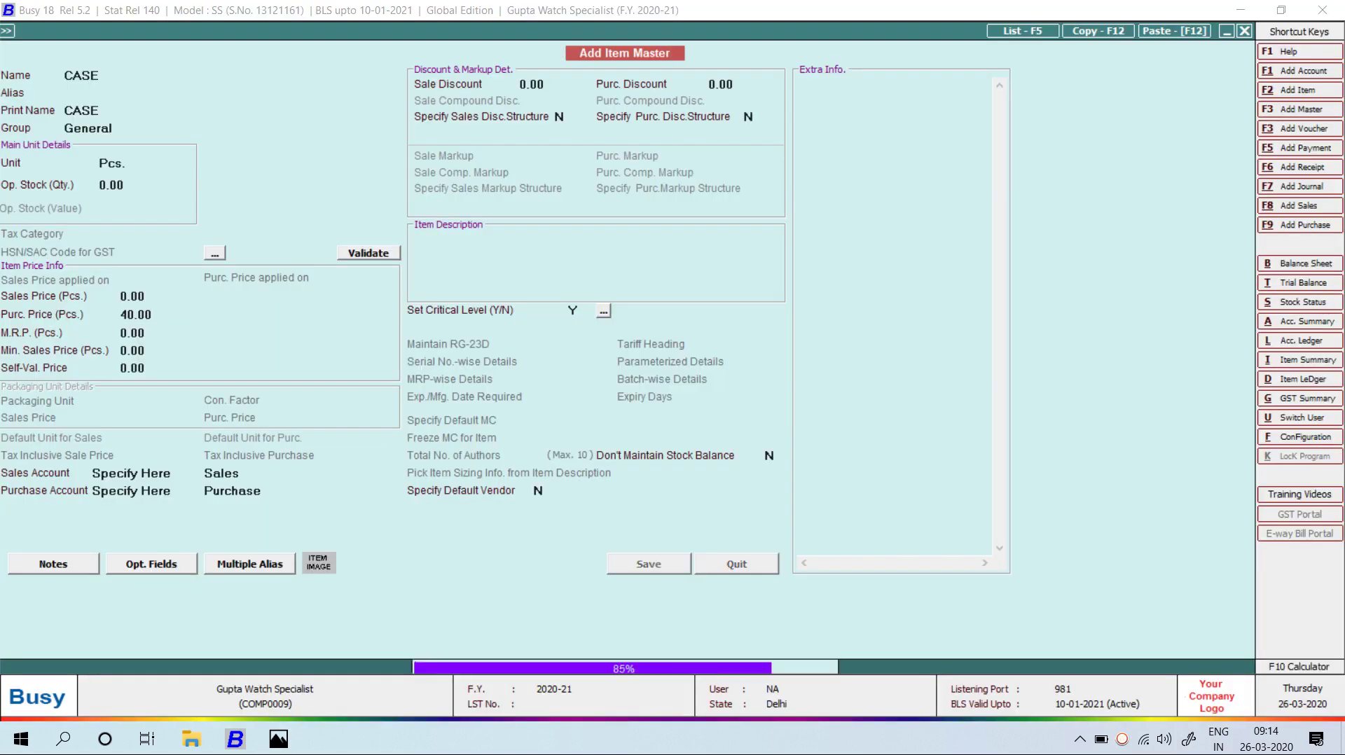
- Enter the invoice quantity of 1,000 Pcs. for CASE on voucher line 2 and return to the invoice
key(alt+Tab)
key(alt+Tab)
text(1,000)
key(Return)
key(Return)
key(Return)
key(Return)
key(alt+Tab)
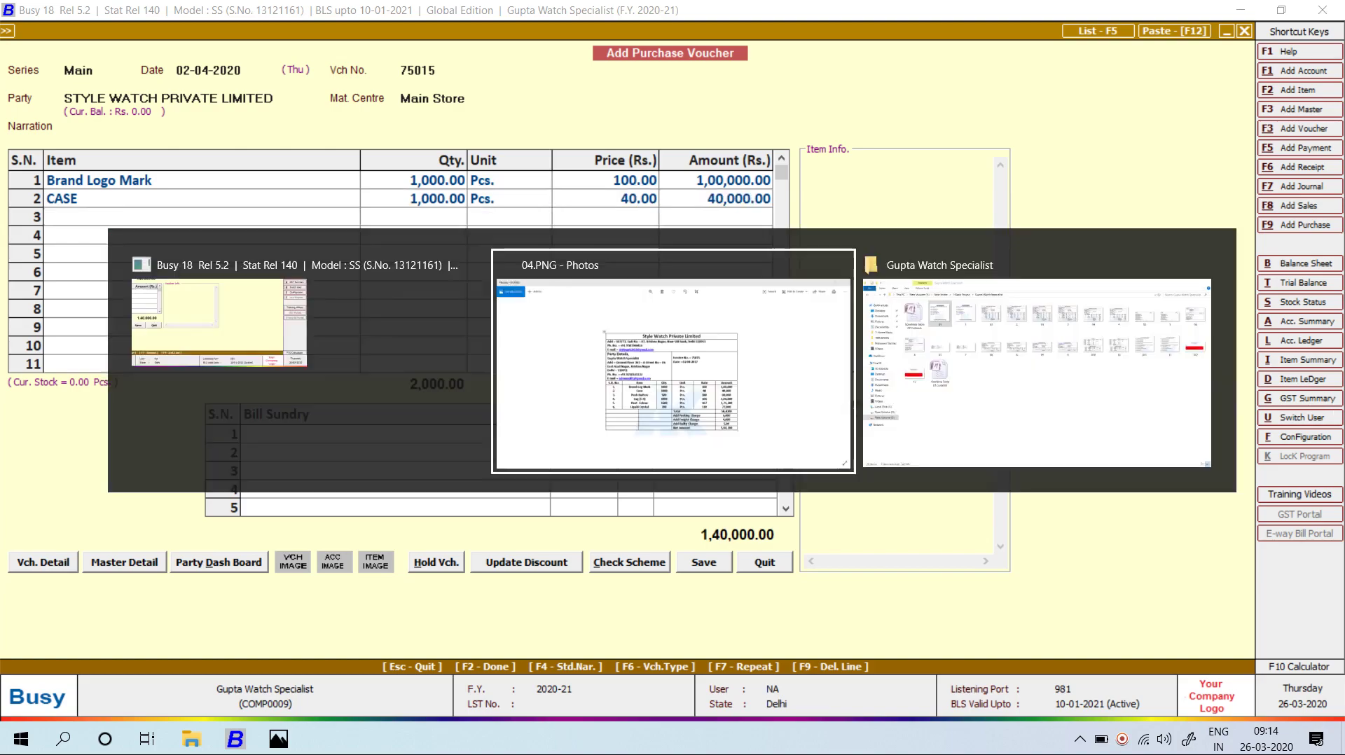
- Look up the third invoice item and start a new item master named PUSH BUTTON
key(alt+Tab)
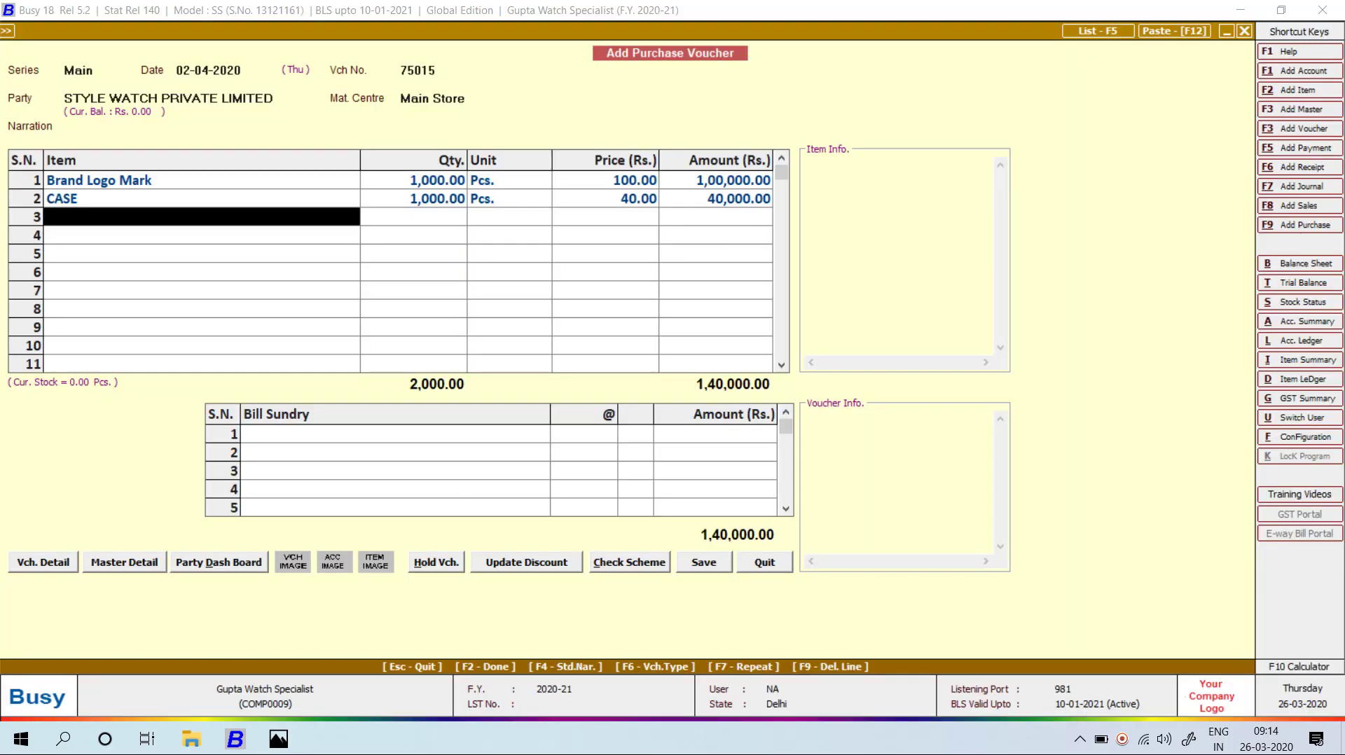
key(alt+F2)
text(PUSH)
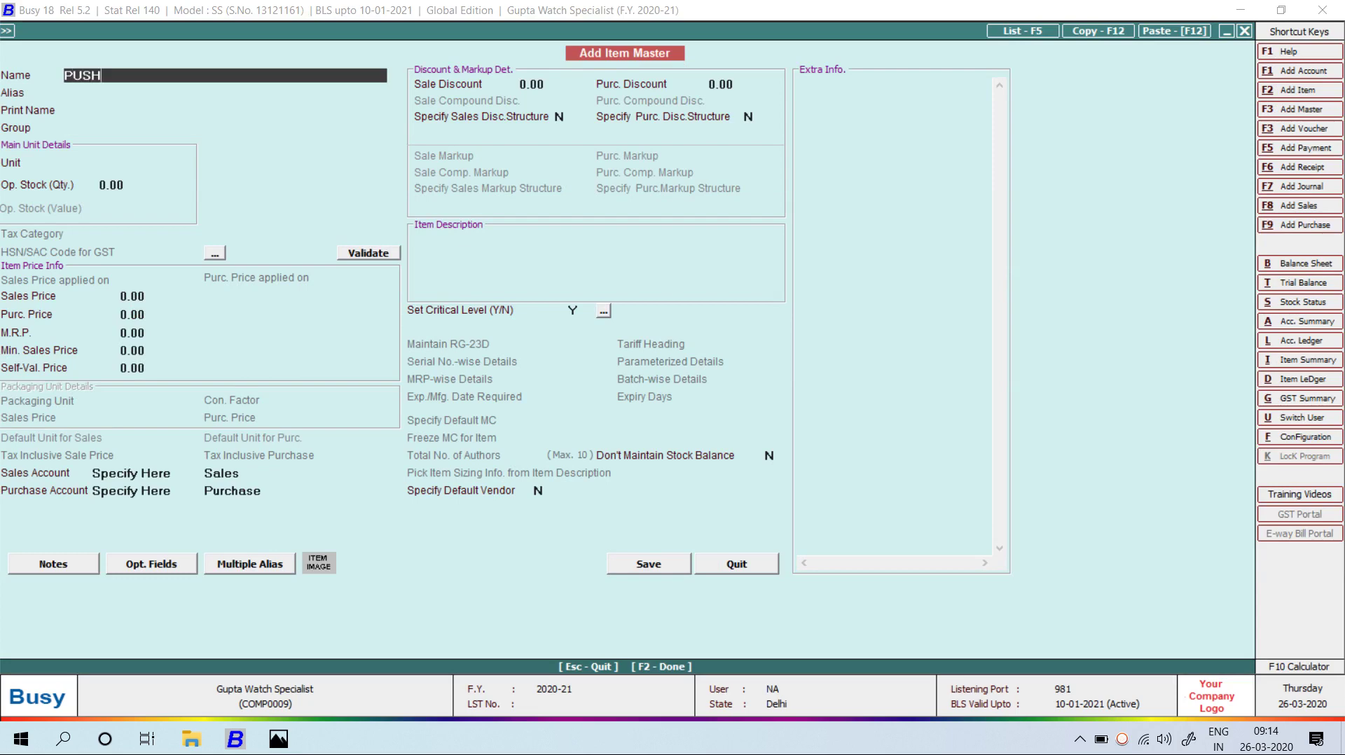
text( BUTTON)
key(Return)
key(Return)
key(Return)
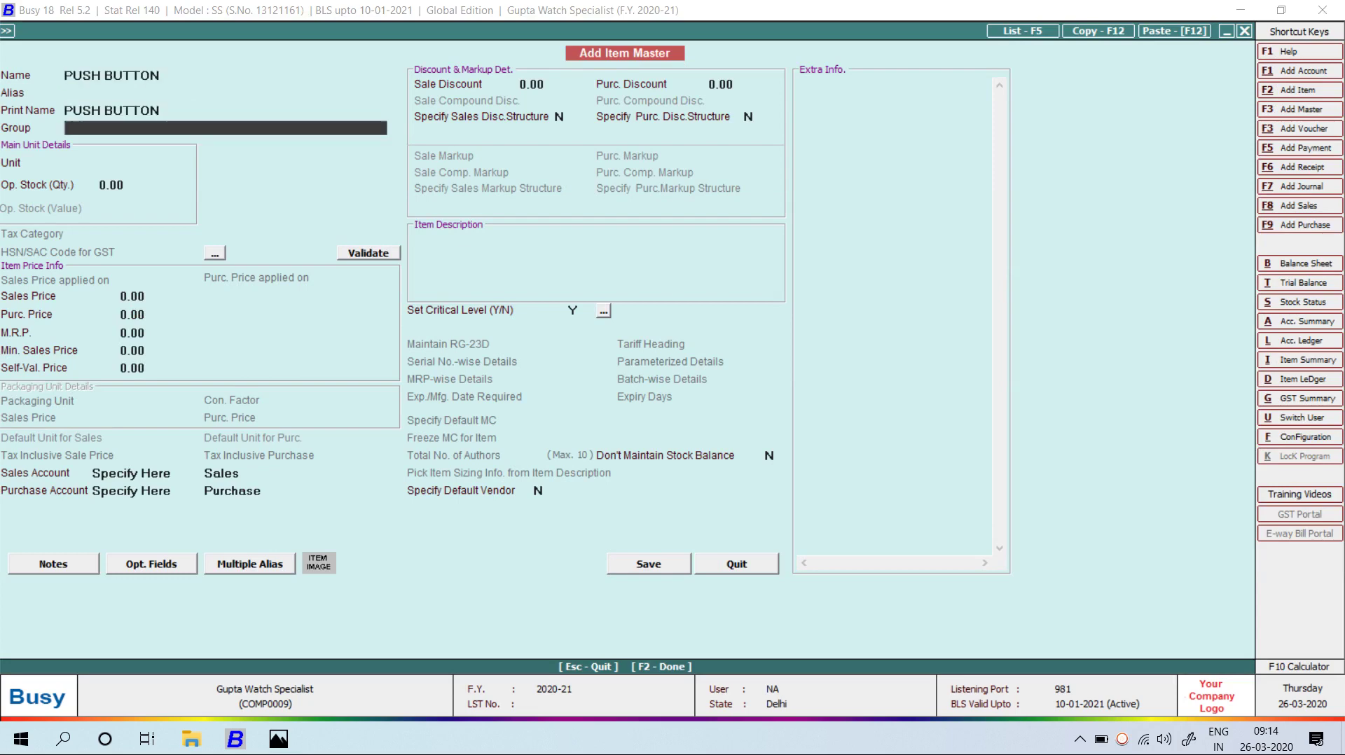
- Give PUSH BUTTON the General group, unit Pcs. and purchase price 180, and save the item
text(Pcs.)
key(Return)
key(Return)
key(Return)
key(alt+Tab)
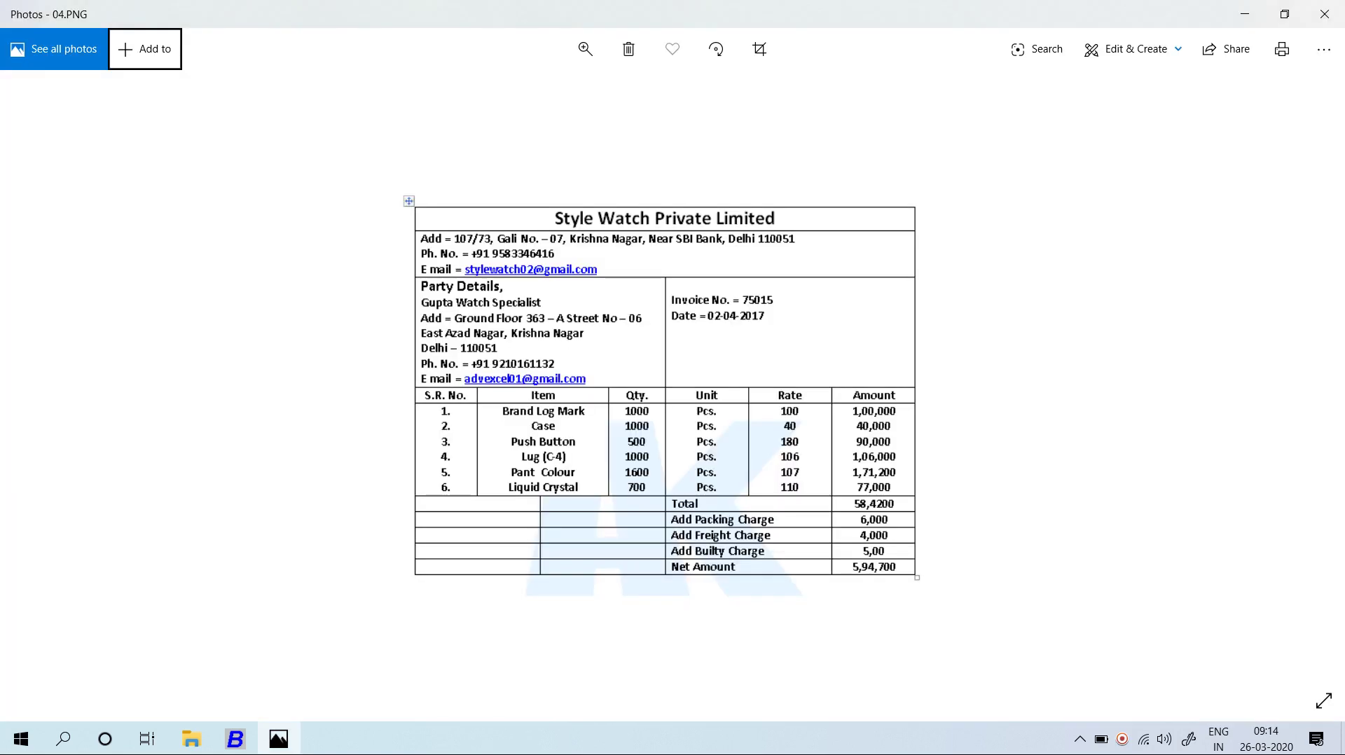
key(alt+Tab)
text(180)
key(Return)
key(F2)
key(Return)
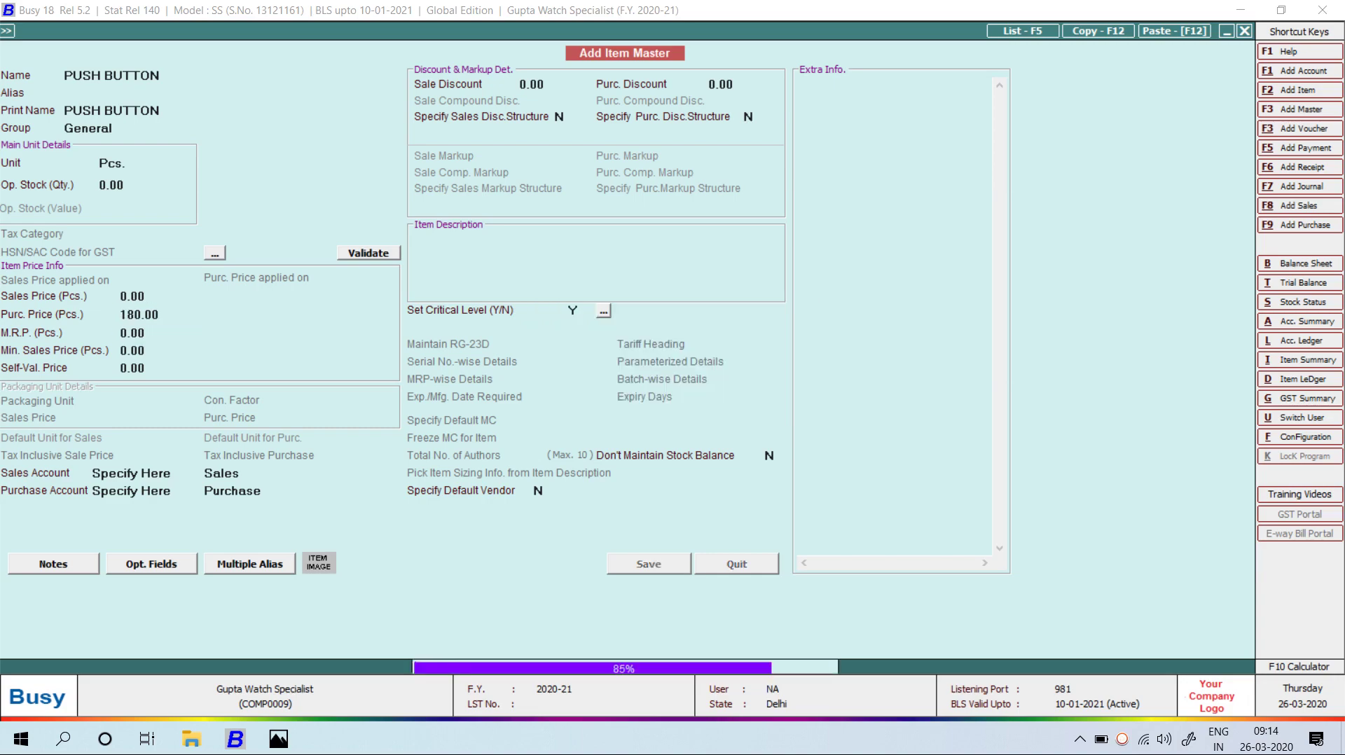
- Enter the invoice quantity of 500 Pcs. for PUSH BUTTON on voucher line 3
key(alt+Tab)
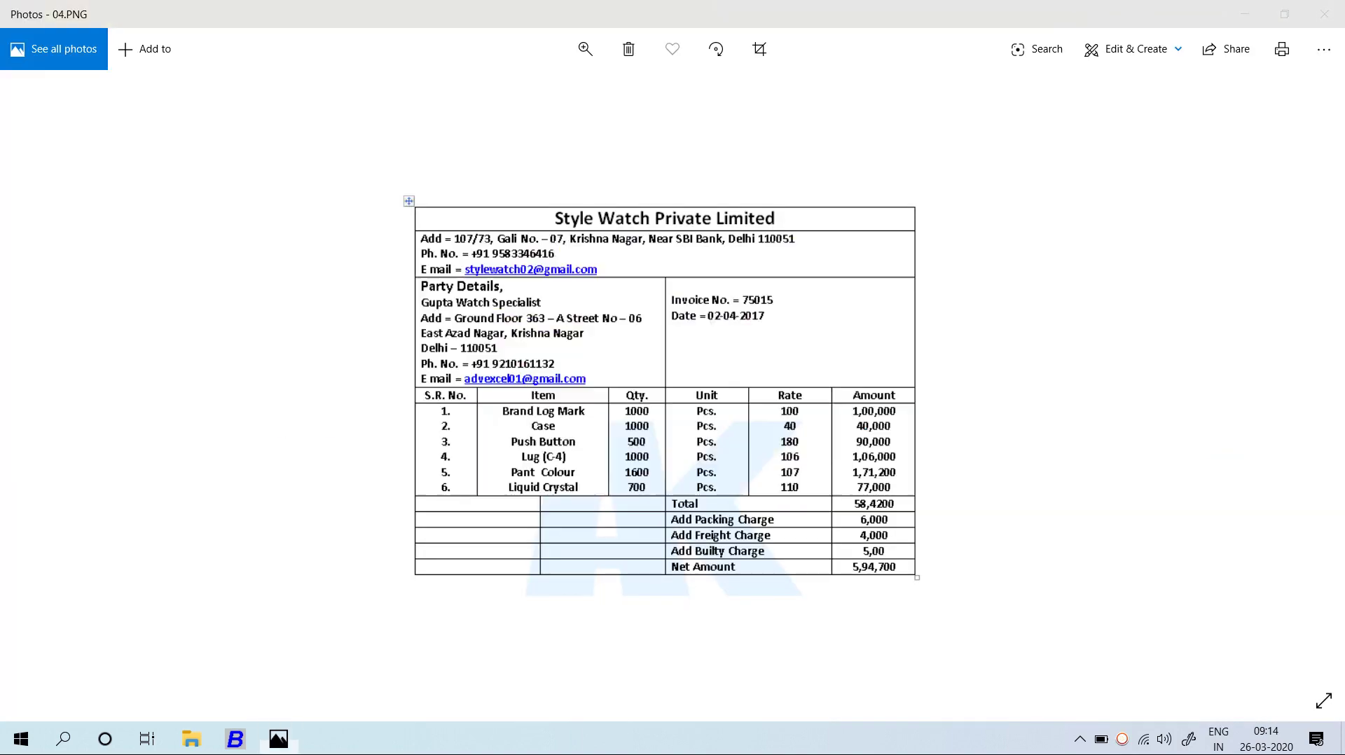
key(alt+Tab)
text(500)
key(Return)
key(Return)
key(Return)
key(Return)
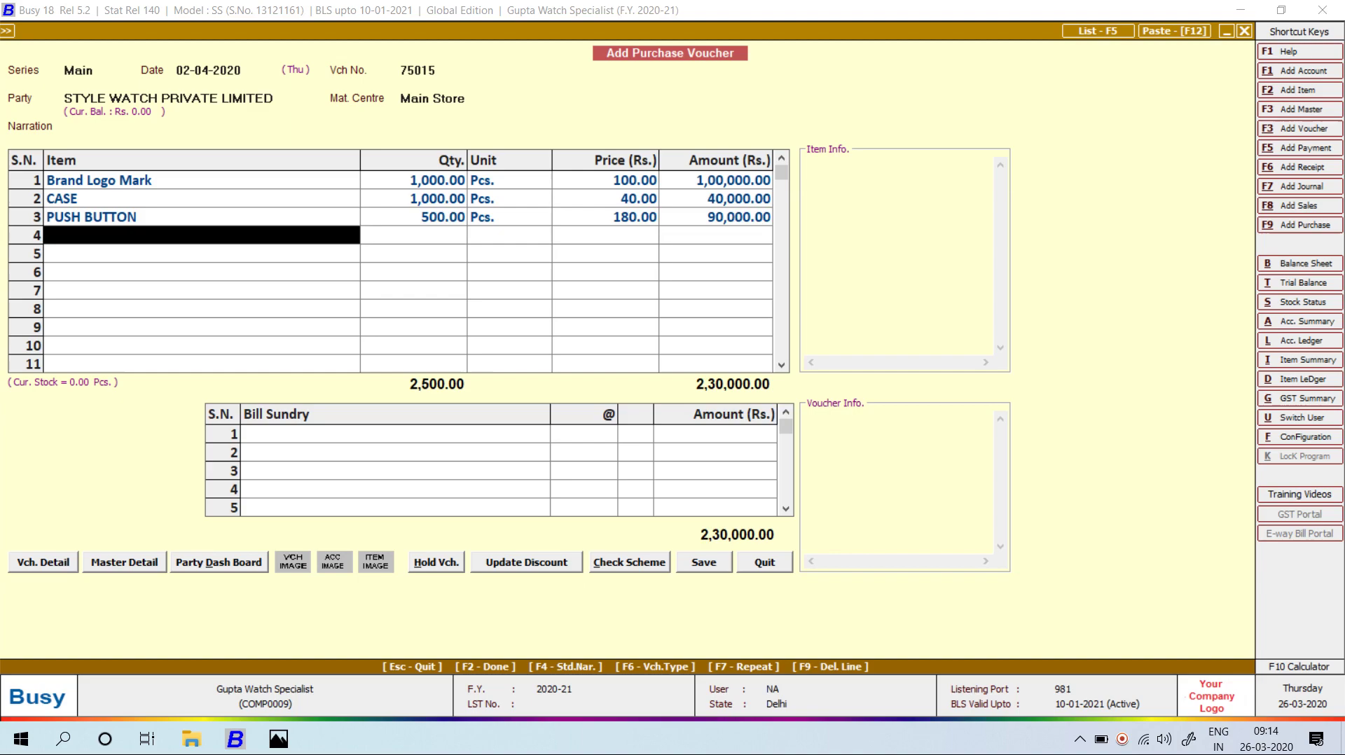
- Start a new item master named LUG (C-4), matching the fourth item on the invoice
key(alt+F2)
text(Lug)
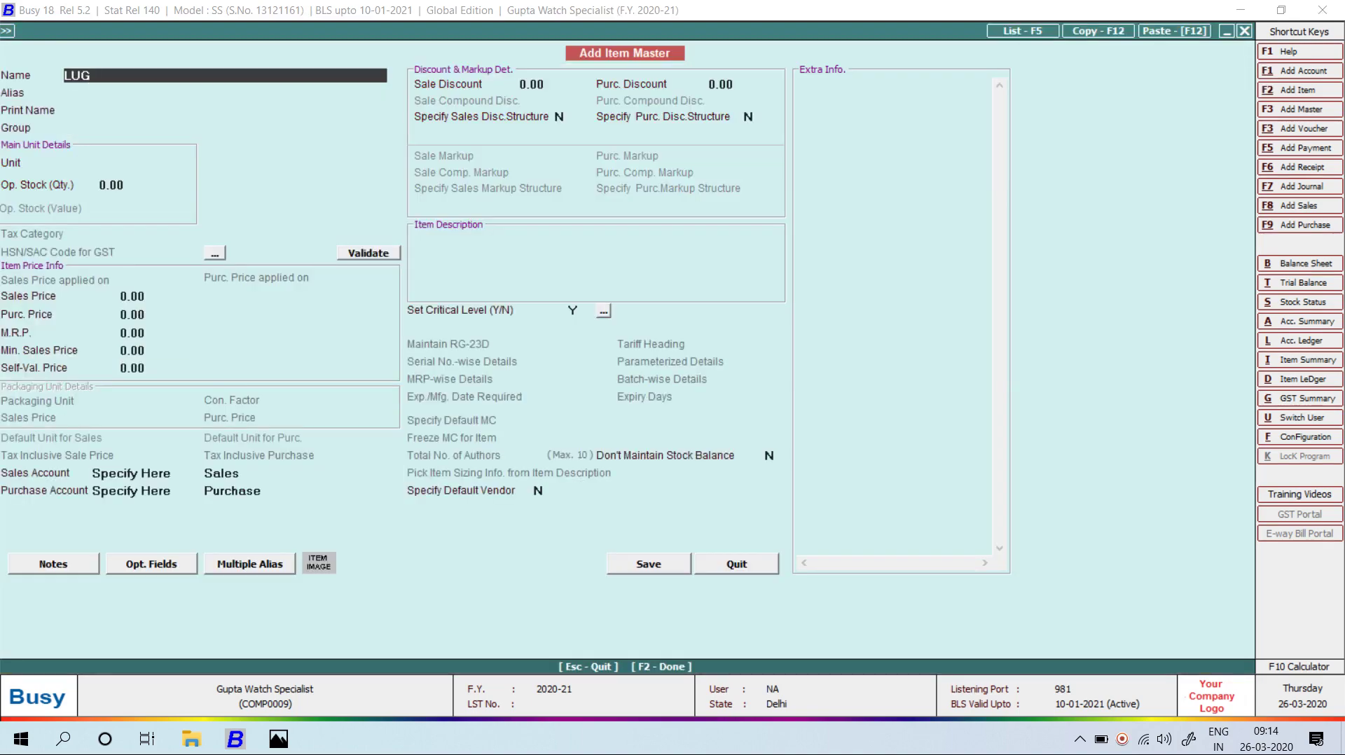
key(alt+Tab)
key(alt+Tab)
text((C-5)
key(BackSpace)
text(54)
key(BackSpace)
key(BackSpace)
text(4))
key(Return)
- Give LUG (C-4) the General group, unit Pcs. and purchase price 106, and save the item
key(Return)
key(Return)
key(Return)
key(Return)
key(Return)
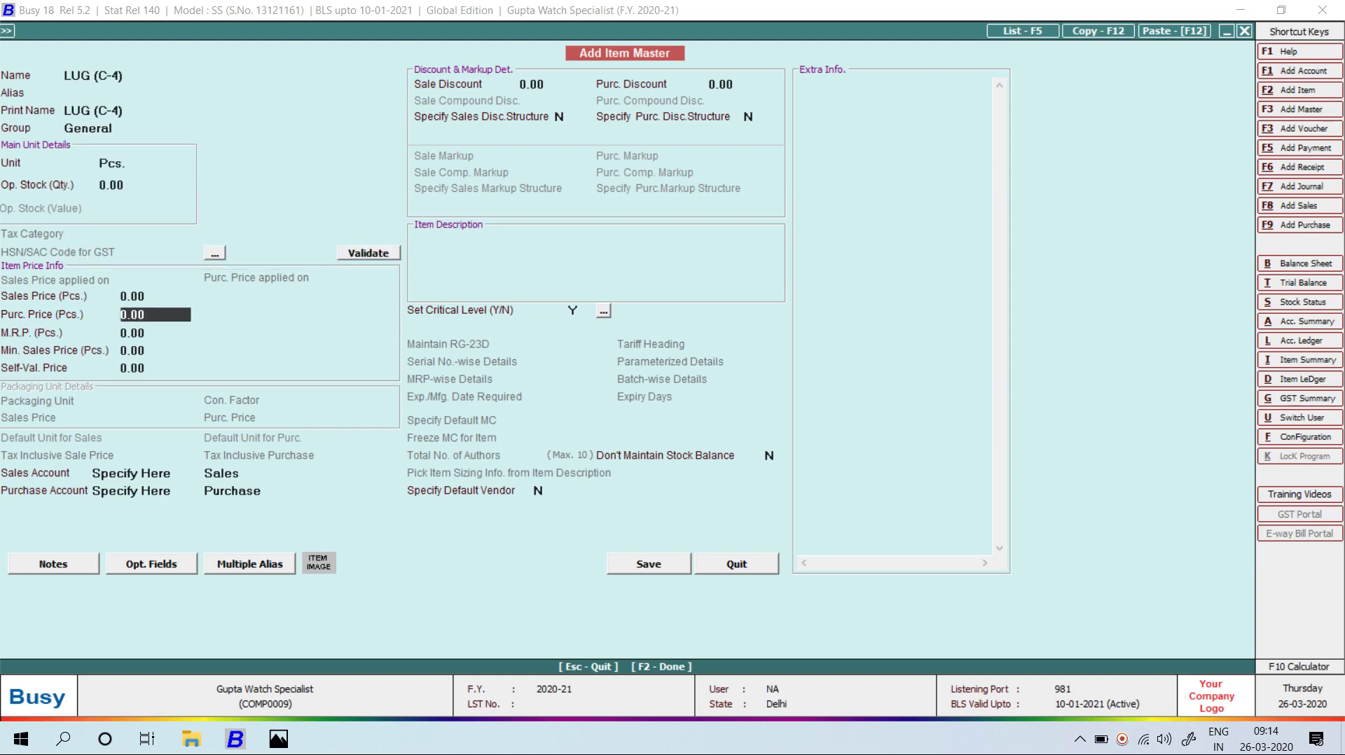
key(alt+Tab)
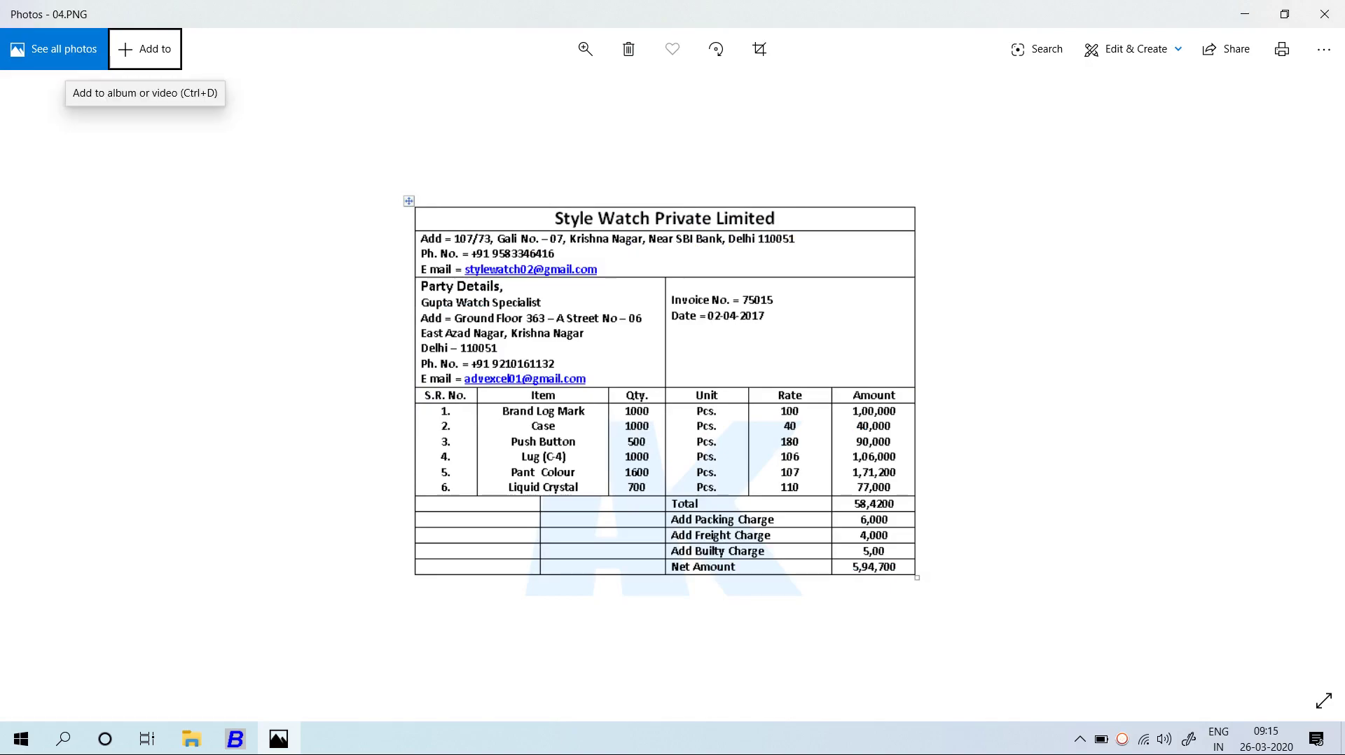
key(alt+Tab)
text(106)
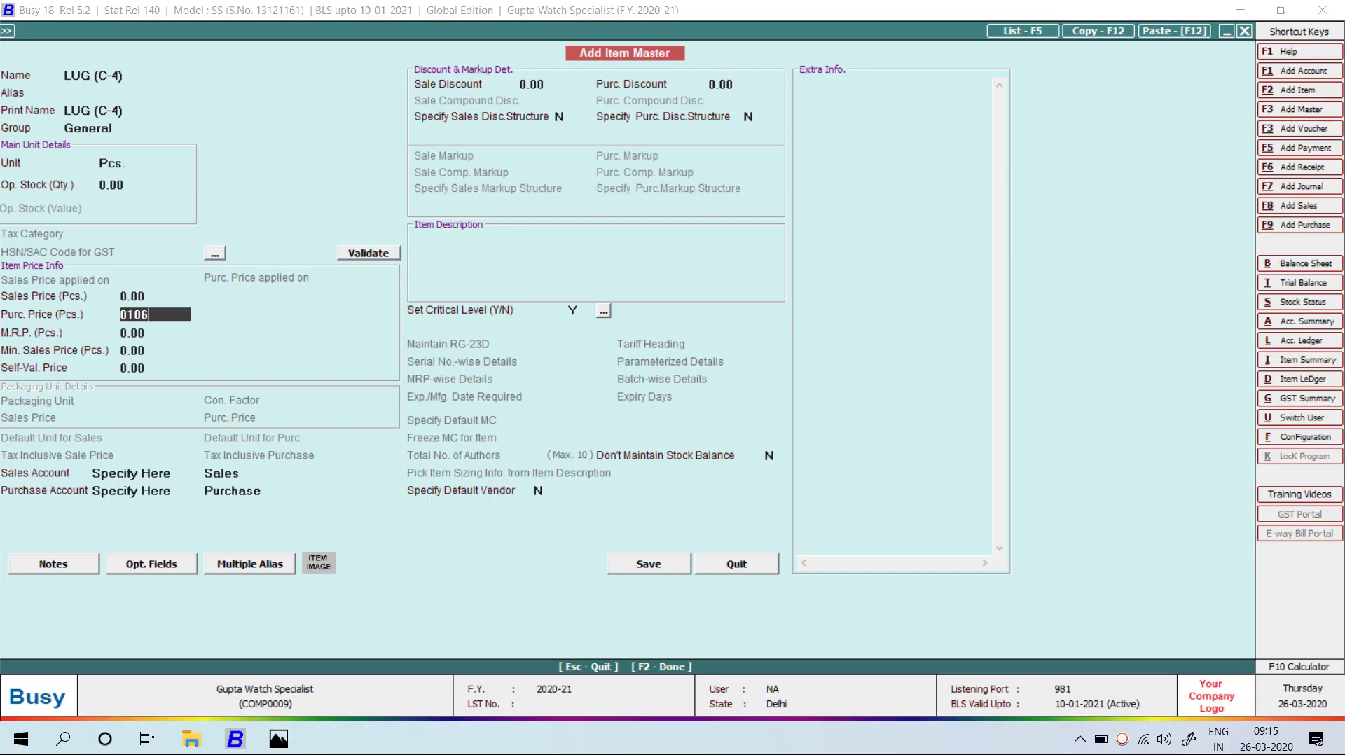
key(Return)
key(F2)
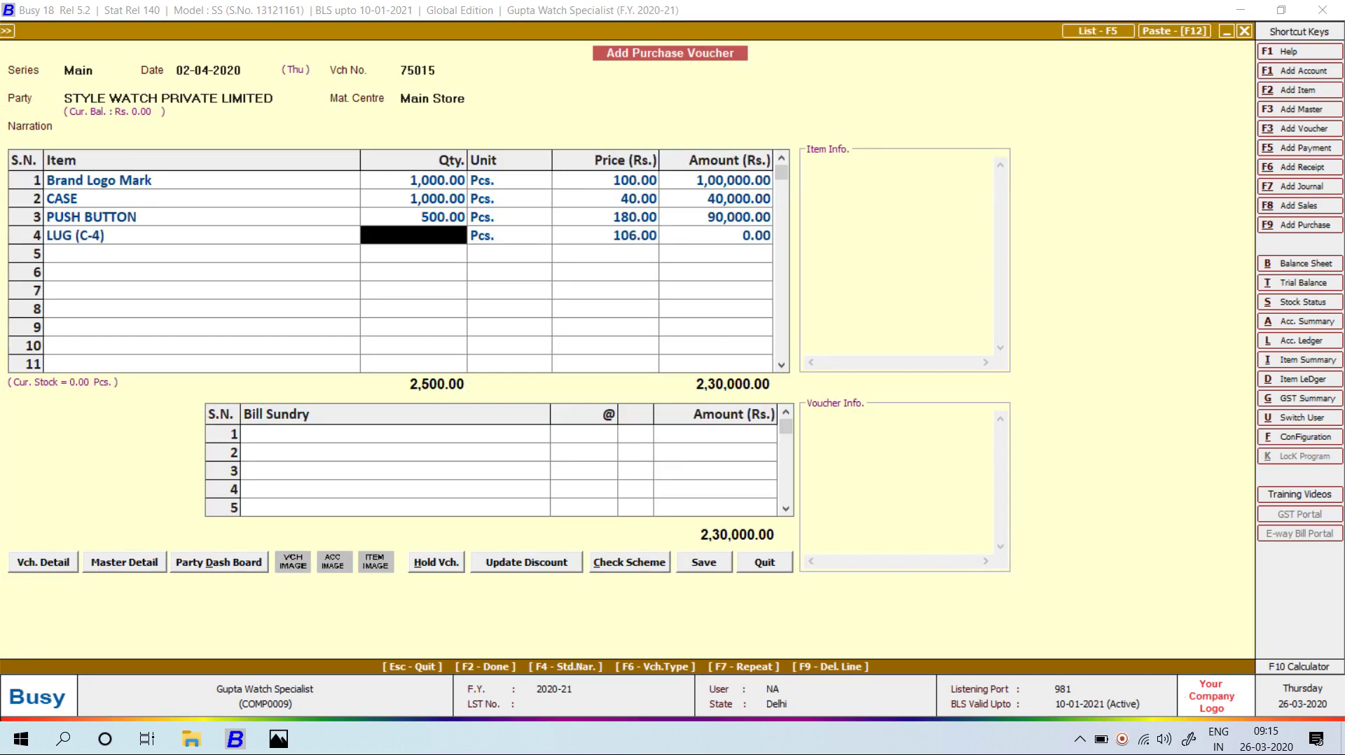
- Enter the invoice quantity of 1,000 Pcs. for LUG (C-4) on voucher line 4
key(alt+Tab)
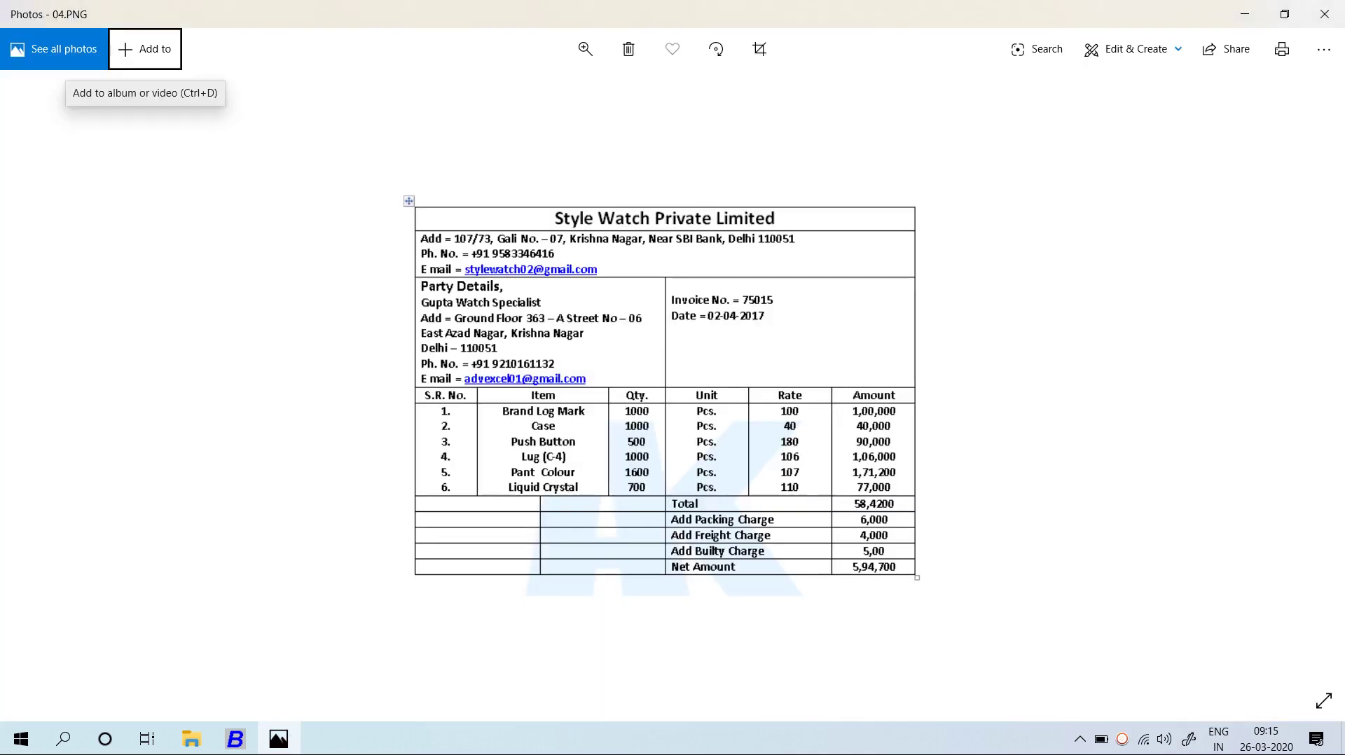
key(alt+Tab)
text(1000)
key(Return)
key(Return)
key(Return)
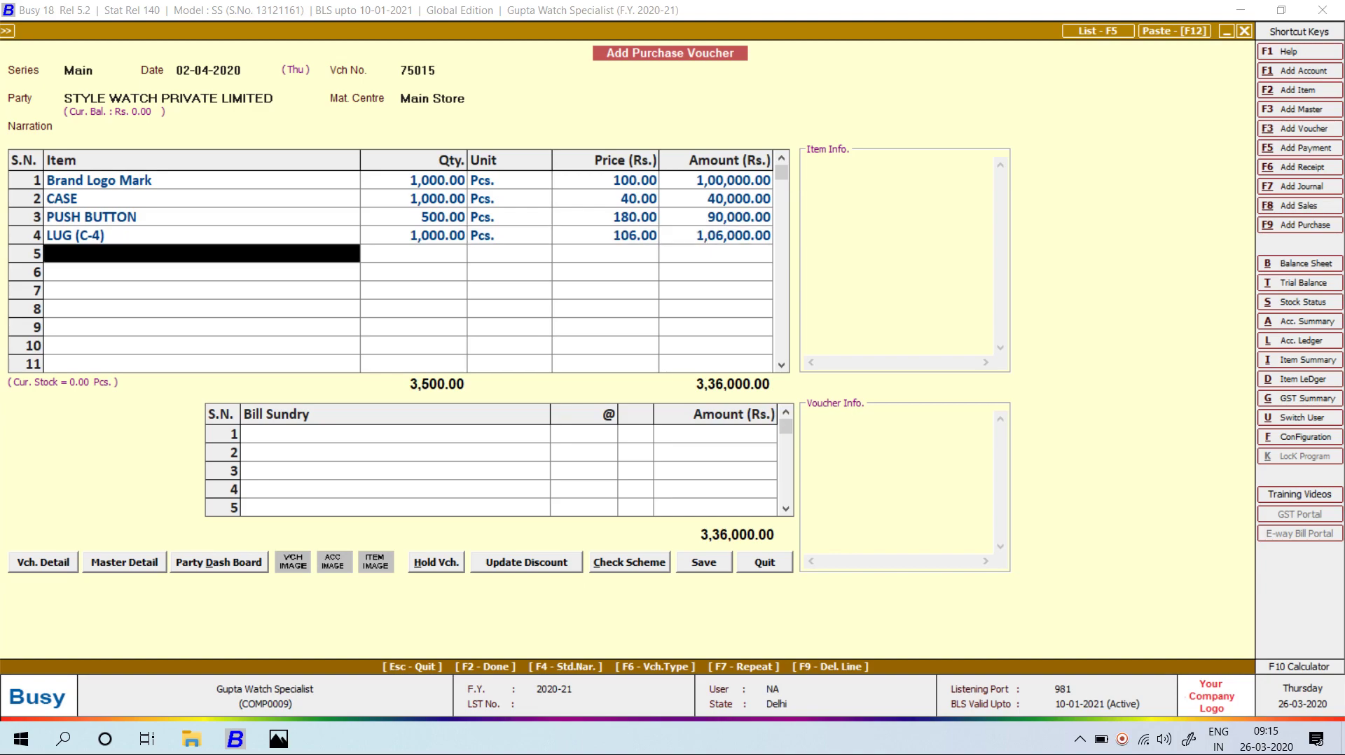
- Look up the fifth invoice item and start a new item master named PANT COLOR
key(alt+Tab)
key(alt+Tab)
key(alt+f2)
text(PANT COLOR)
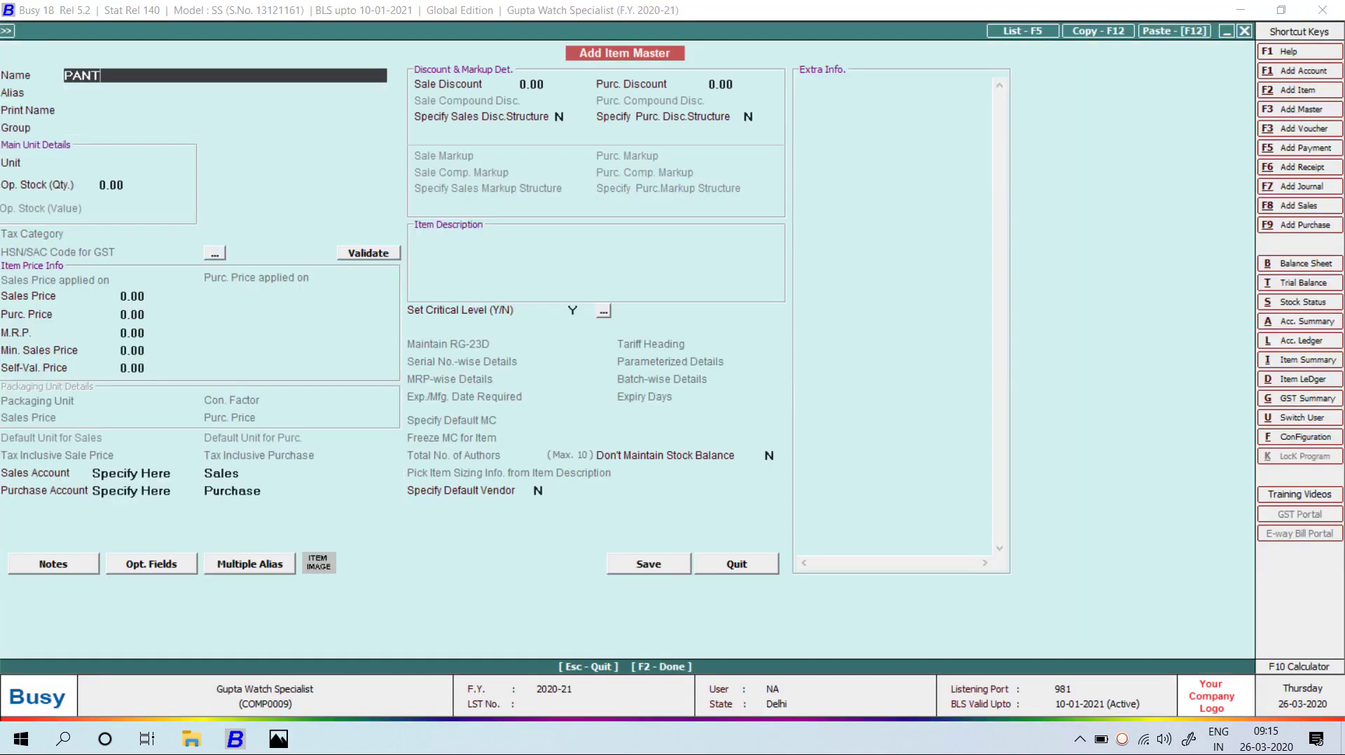
key(Return)
key(Return)
key(Return)
- Give PANT COLOR the General group, unit Pcs. and purchase price 107, and save the item
key(Return)
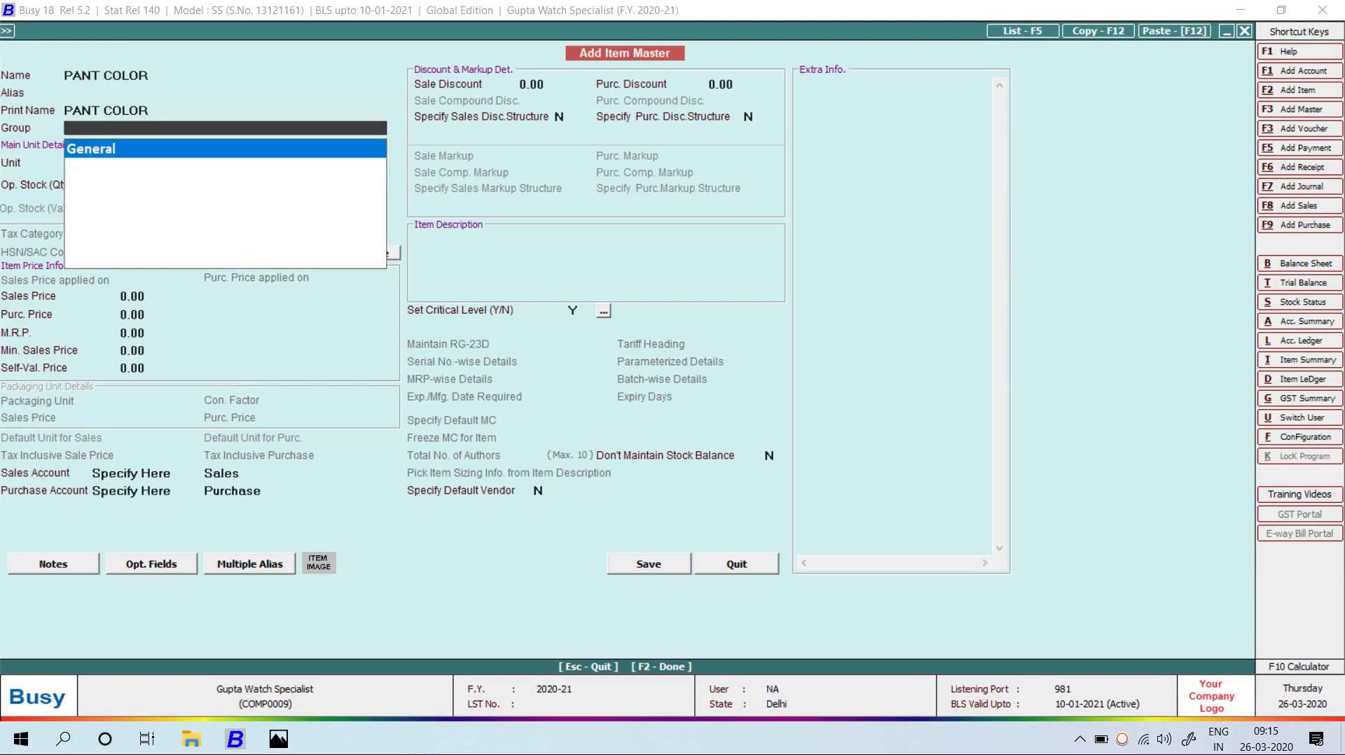
key(alt+Tab)
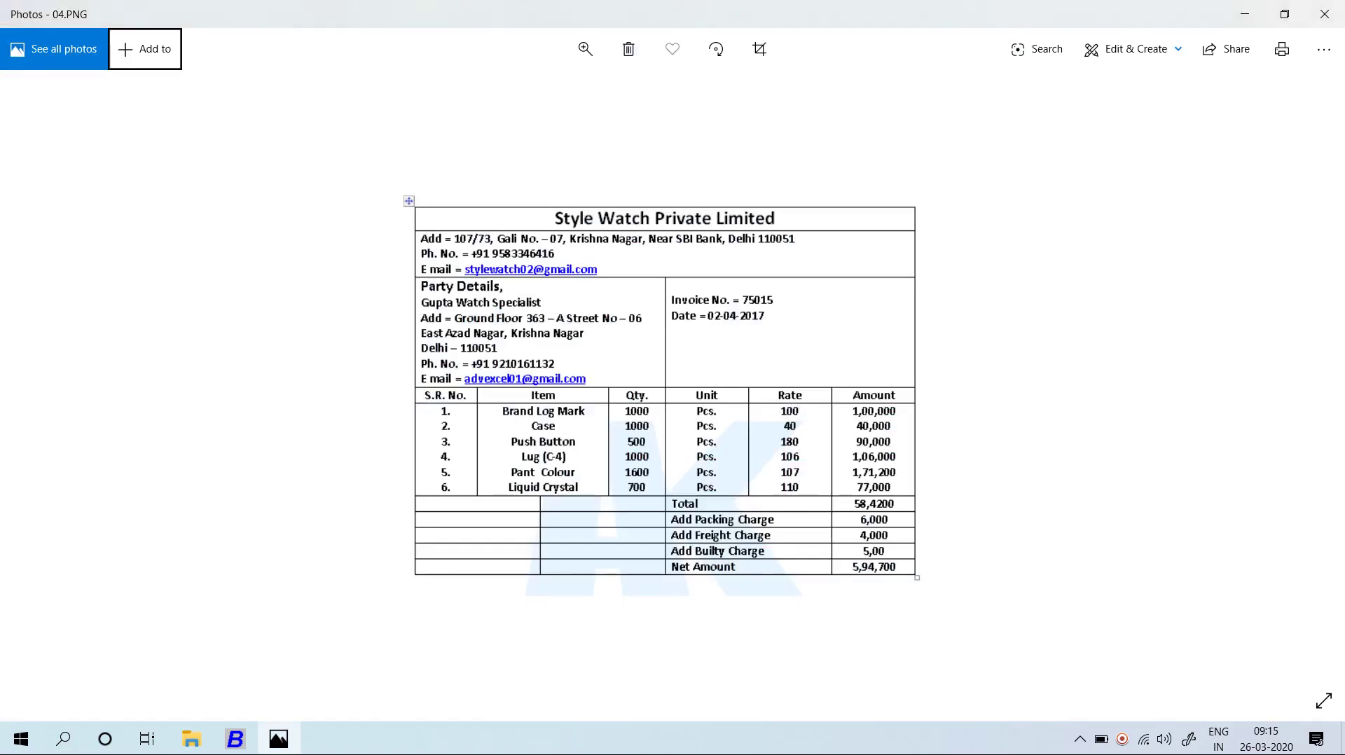
key(alt+Tab)
text(107)
key(Return)
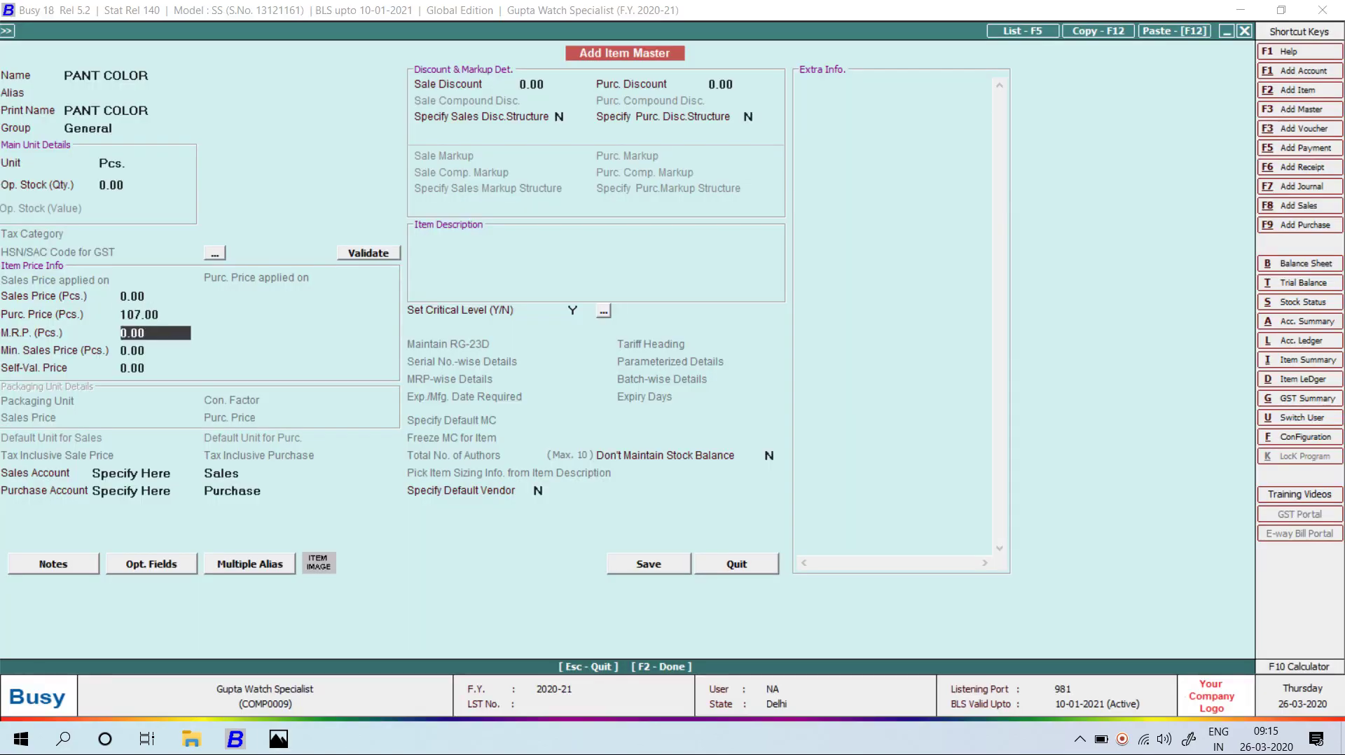
key(F2)
- Enter the invoice quantity of 1,600 Pcs. for PANT COLOR on voucher line 5
key(alt+Tab)
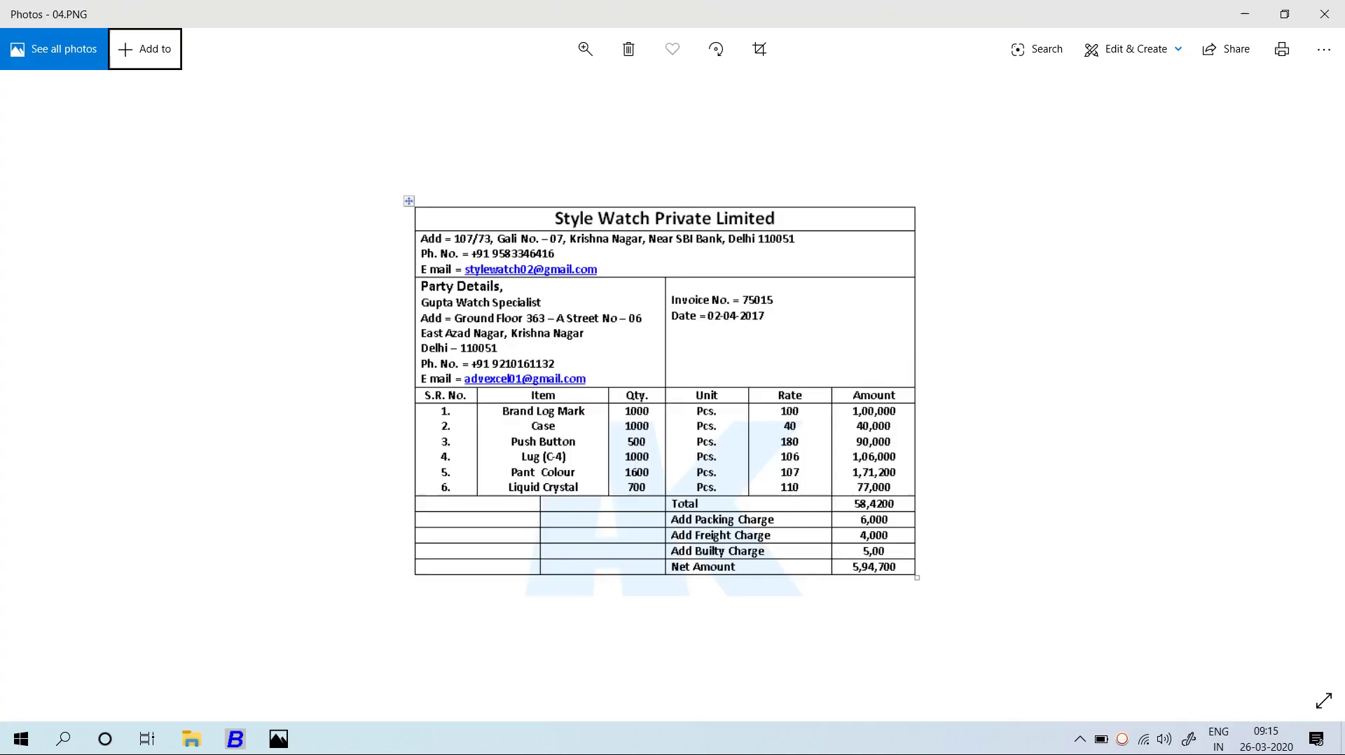
key(alt+Tab)
text(1600)
key(Return)
key(Return)
key(Return)
- Look up the sixth invoice item and start a new item master named LIQUID CRYSTAL'
key(alt+Tab)
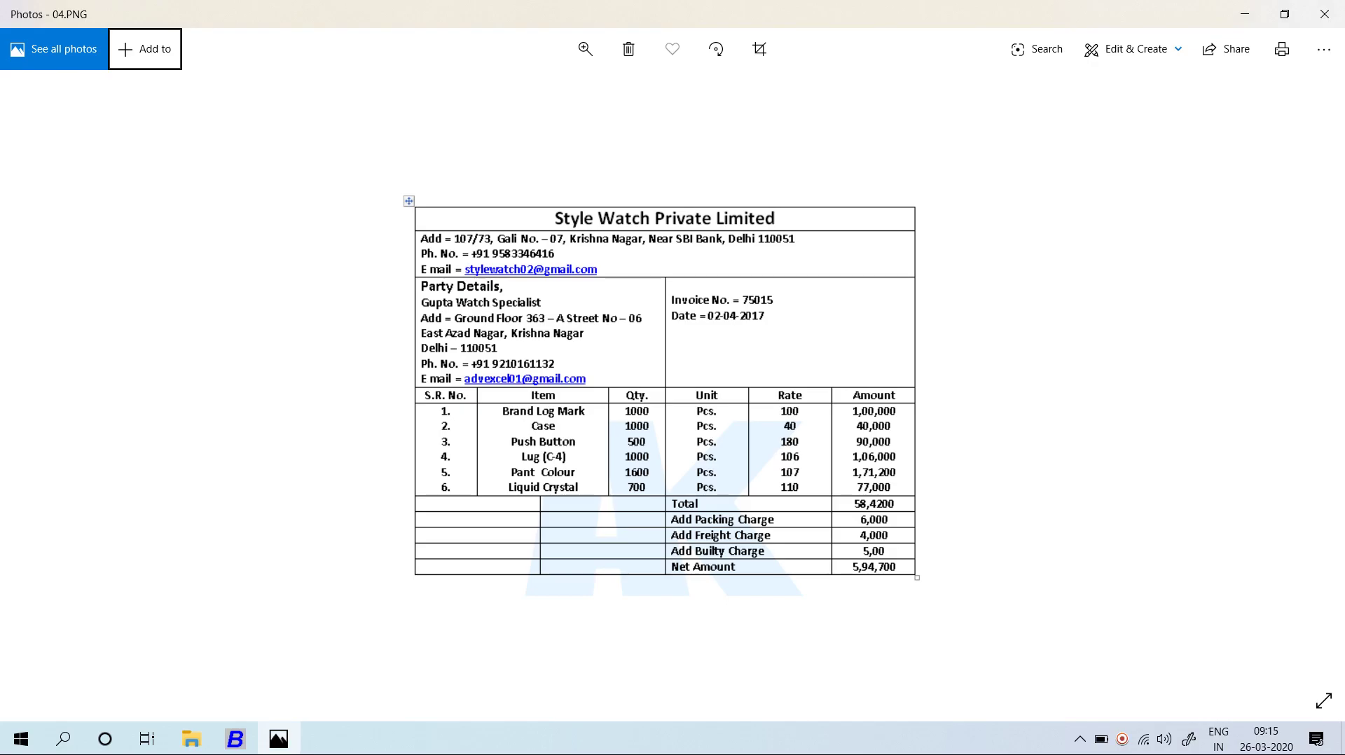
key(alt+Tab)
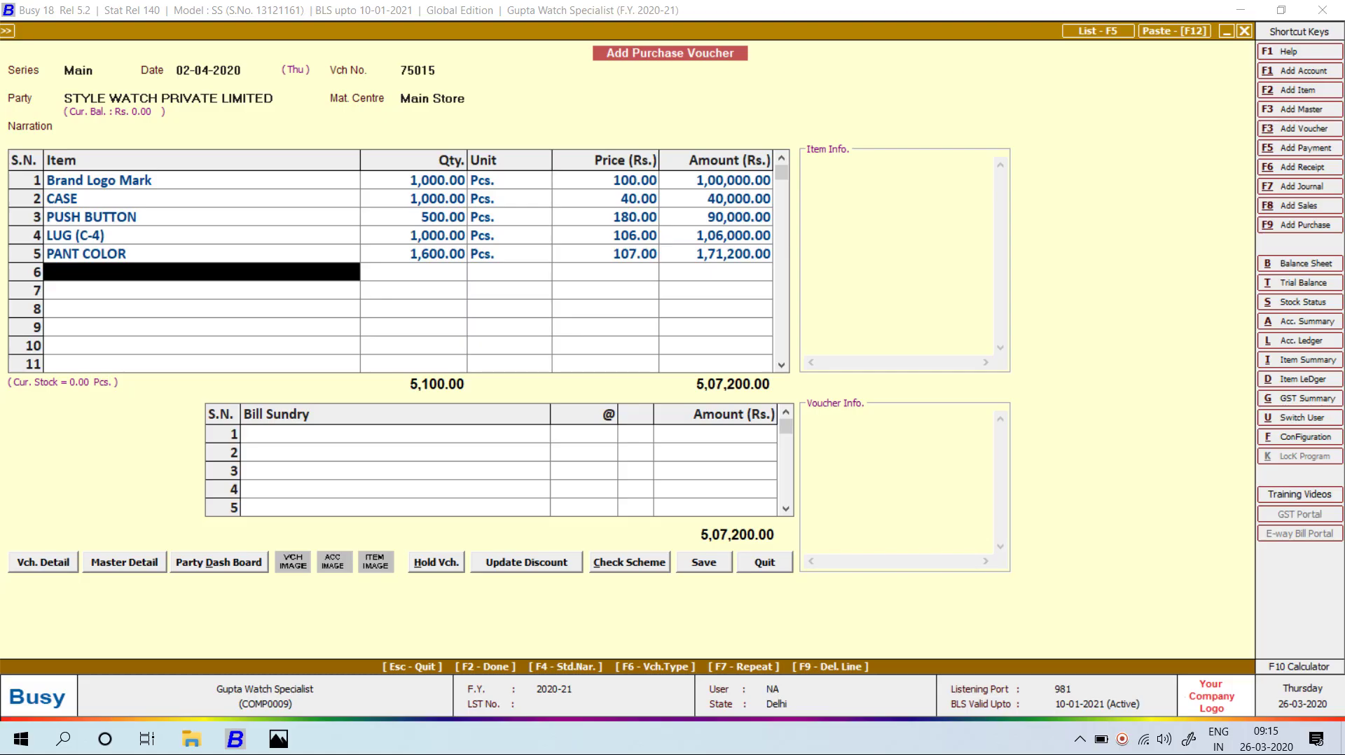
key(F3)
text(LIQ)
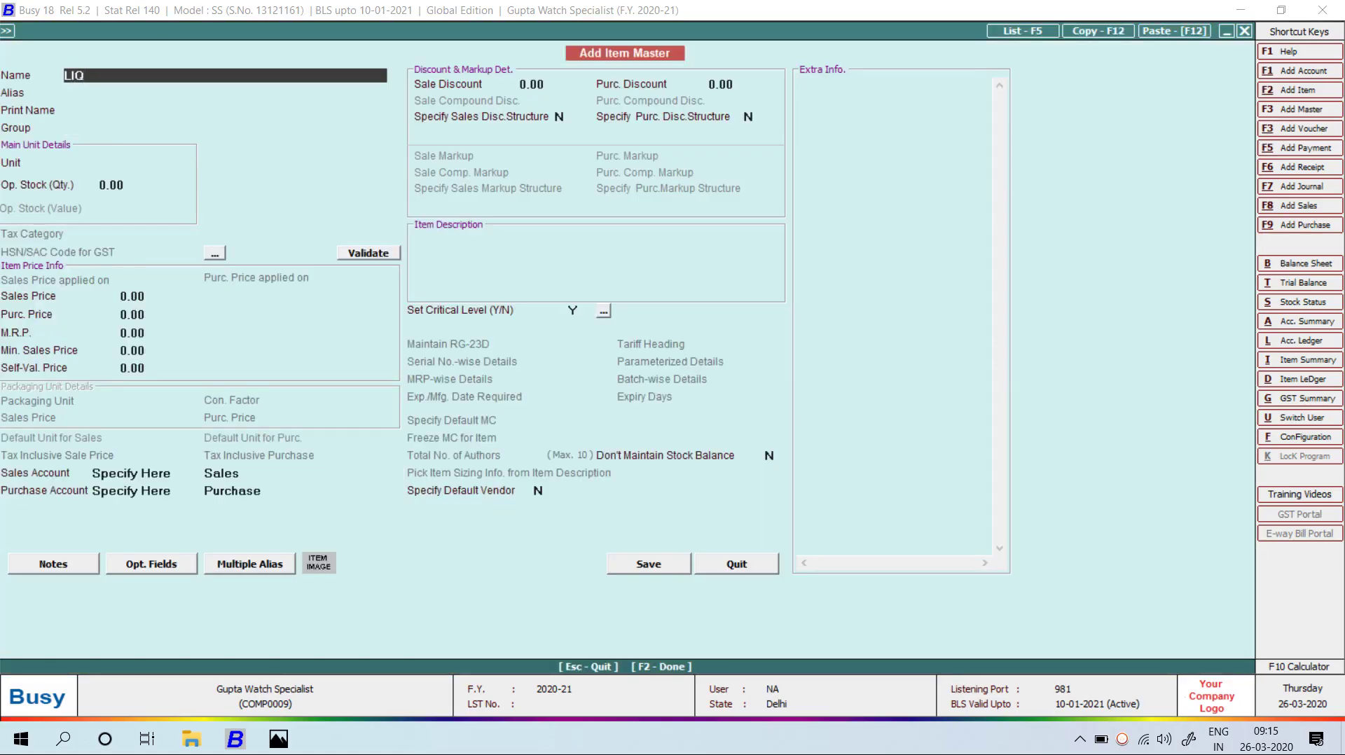
key(Return)
key(Up)
key(alt+Tab)
key(alt+Tab)
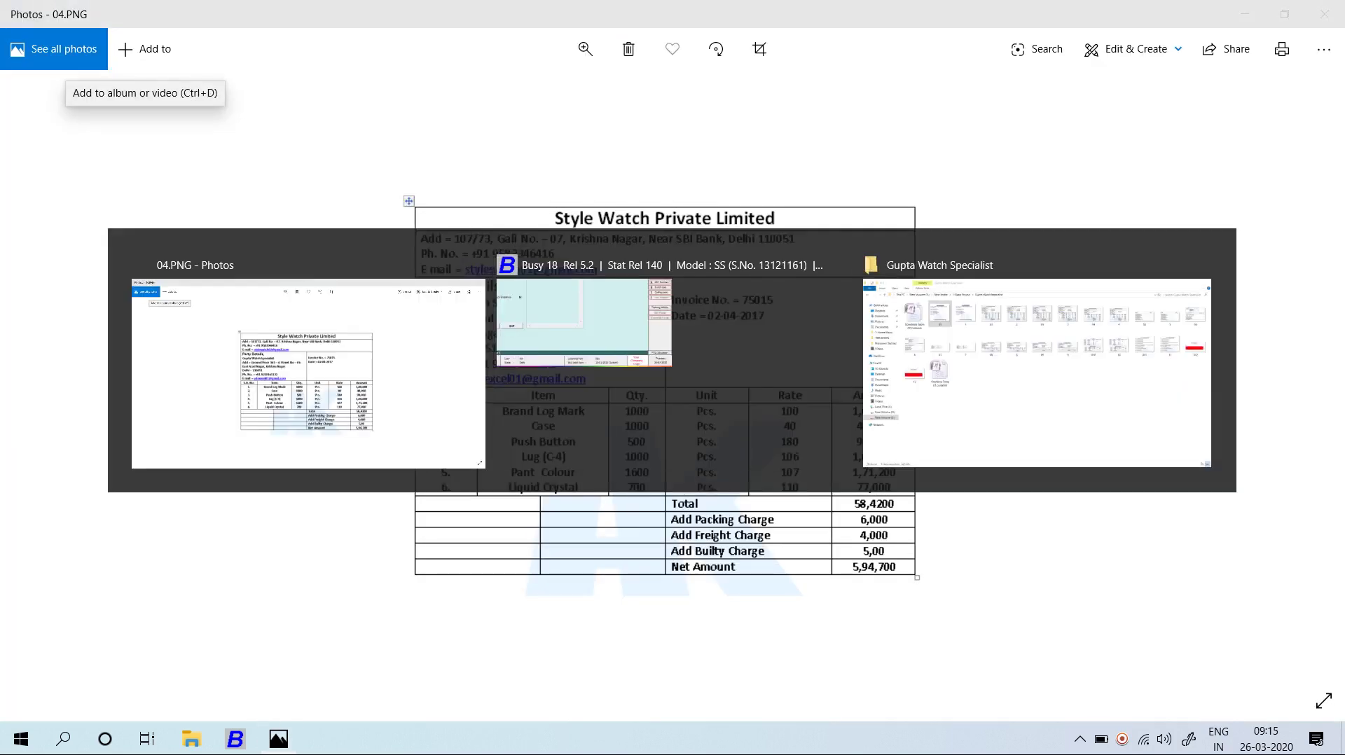
text(UID)
key(alt+Tab)
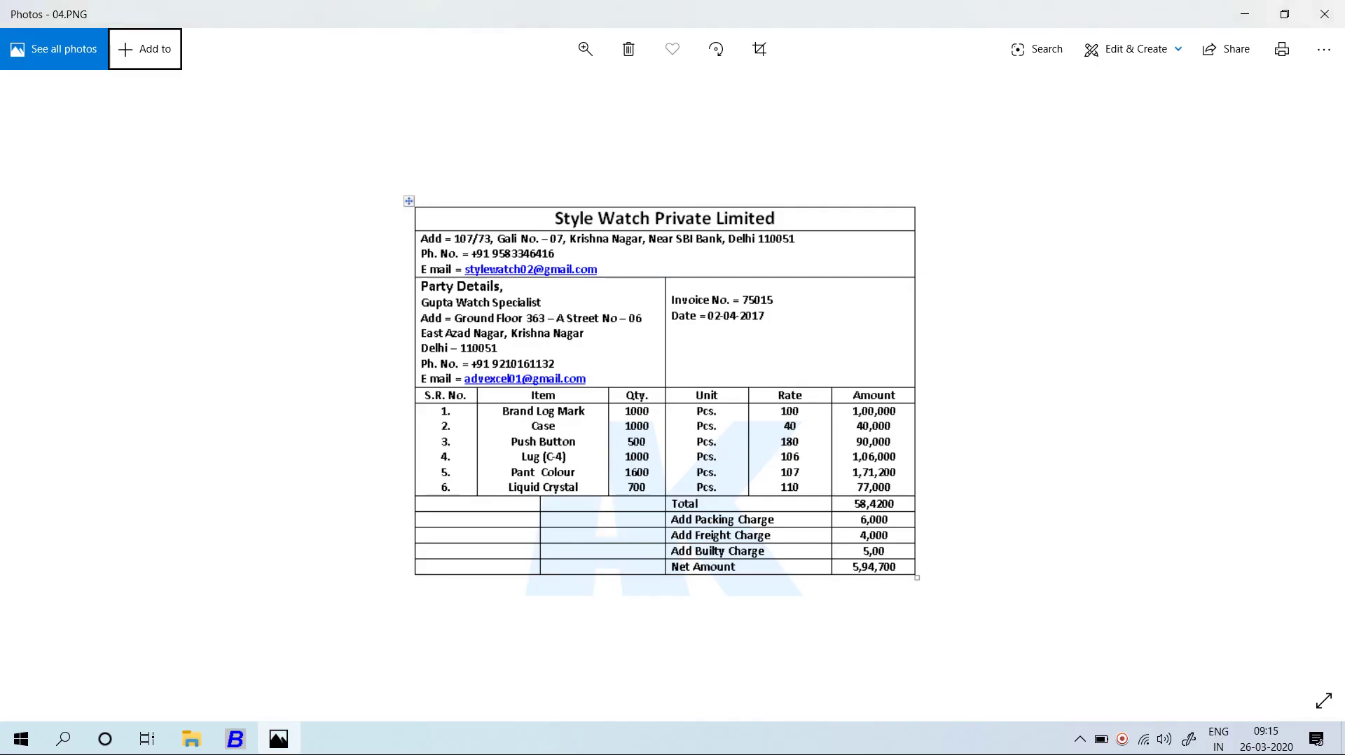
key(alt+Tab)
text(CRYSTAL')
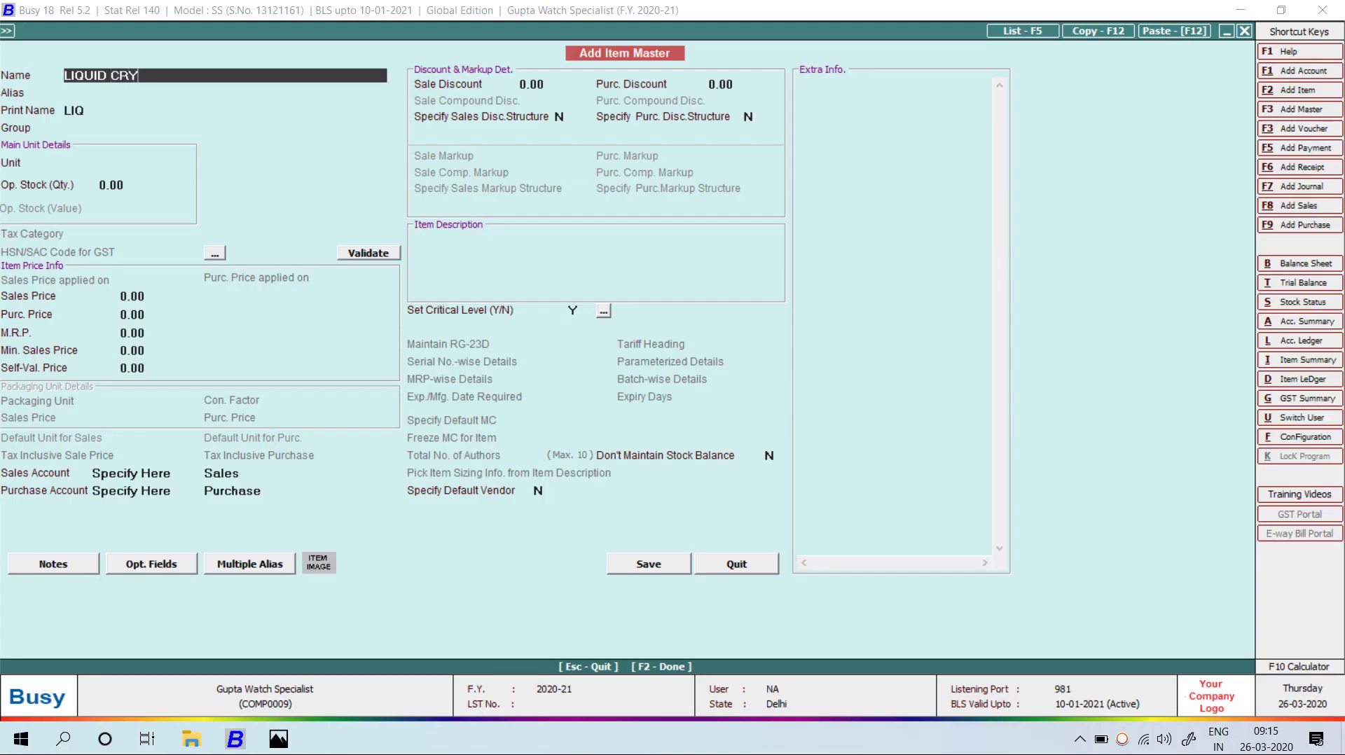
key(Return)
key(Return)
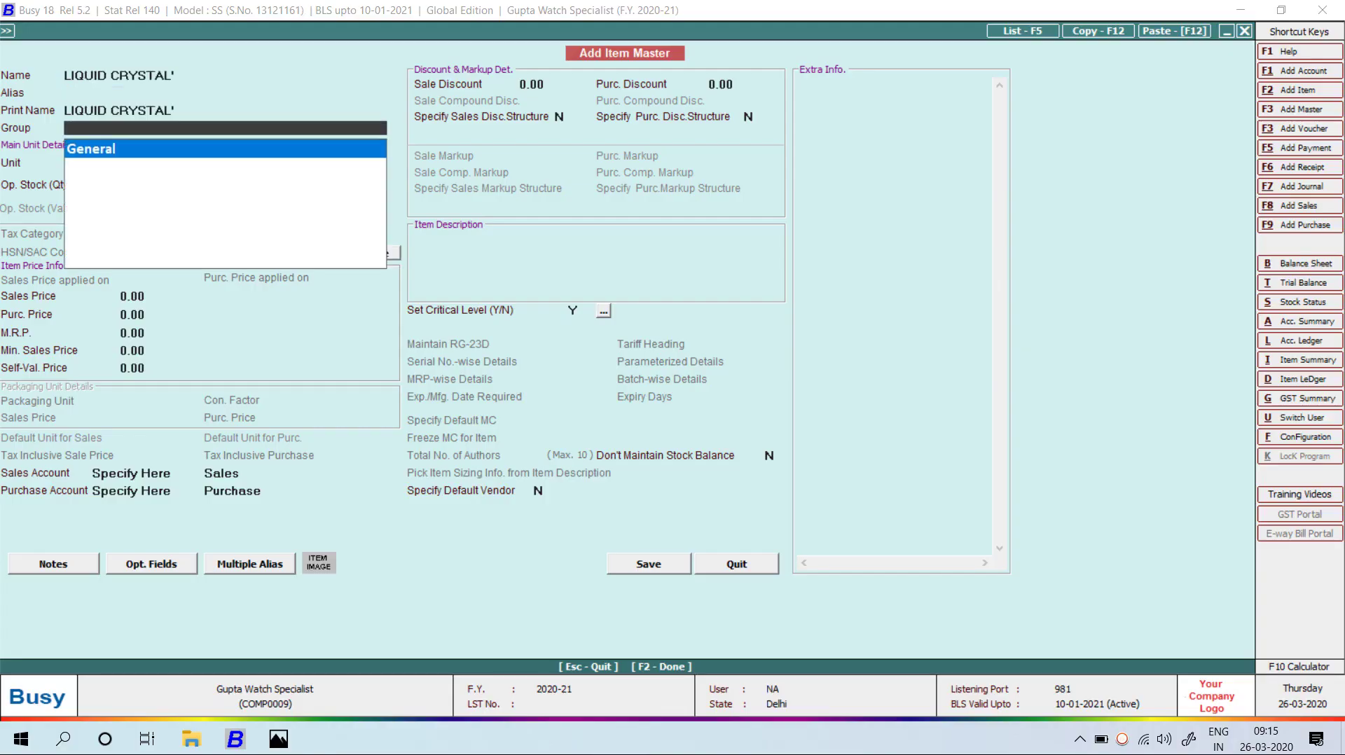
- Give LIQUID CRYSTAL' the General group, unit Pcs. and purchase price 110, and save the item
key(Return)
text(P)
key(Return)
key(Return)
key(Return)
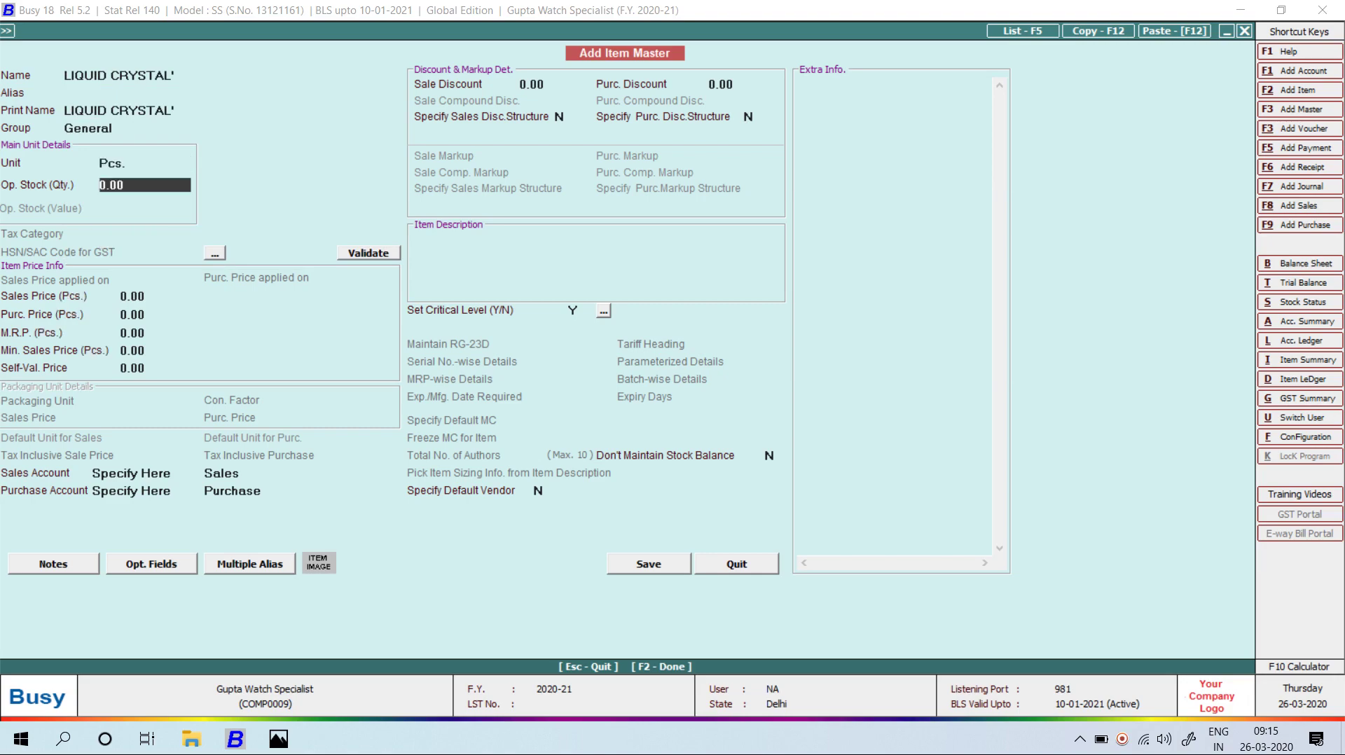
key(alt+Tab)
key(alt+Tab)
text(110)
key(Return)
key(F2)
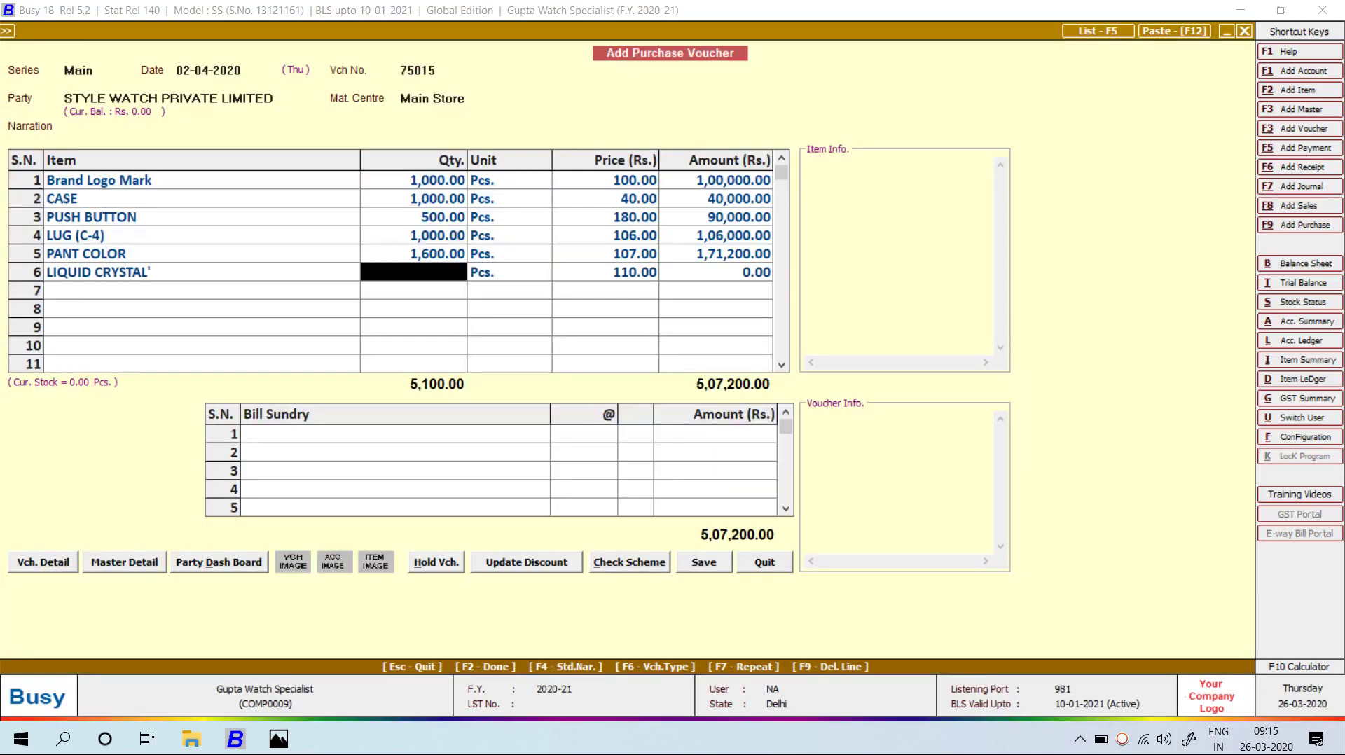
- Enter the invoice quantity of 700 Pcs. for LIQUID CRYSTAL' on voucher line 6
key(alt+Tab)
key(alt+Tab)
text(700)
key(Return)
key(Return)
- Check the invoice's extra charges and add PACKING CHARGE of 6,000 as the first bill sundry
key(alt+Tab)
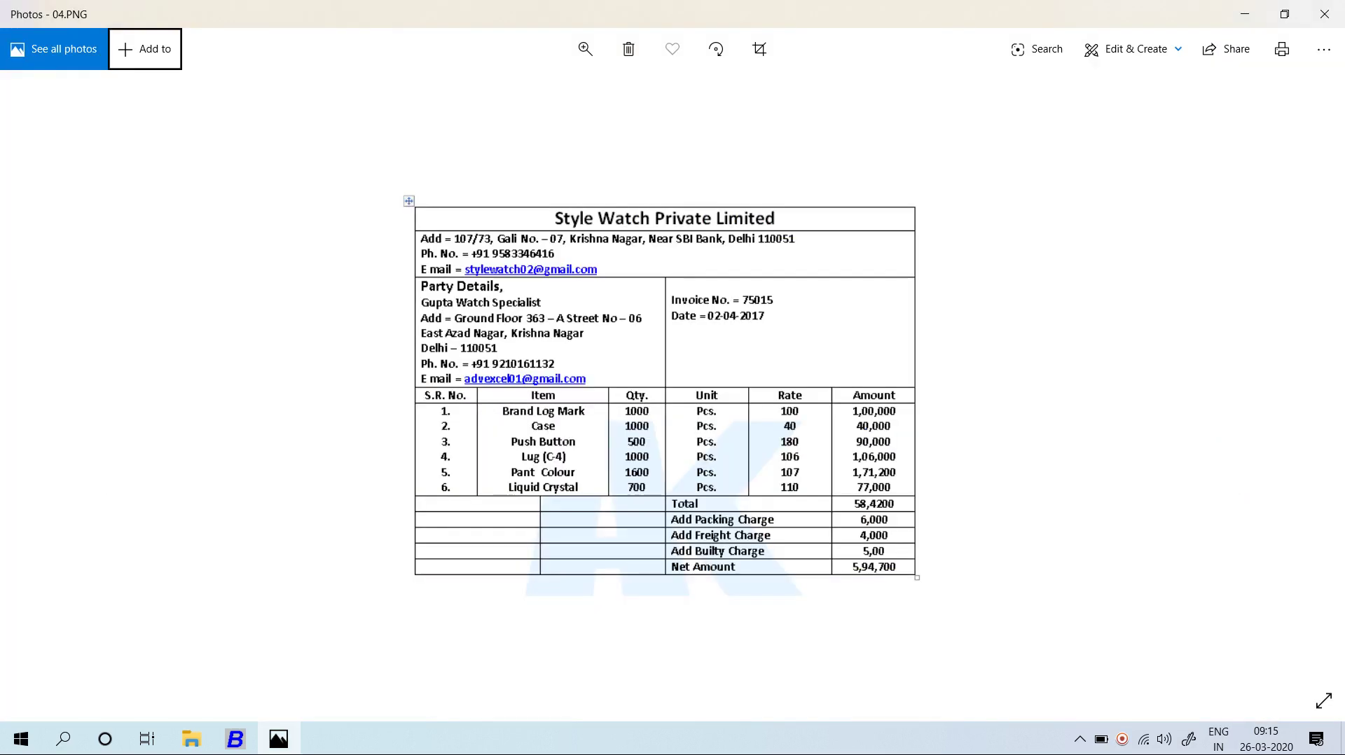
key(alt+Tab)
key(alt+Tab)
key(alt+Tab)
key(alt+Tab)
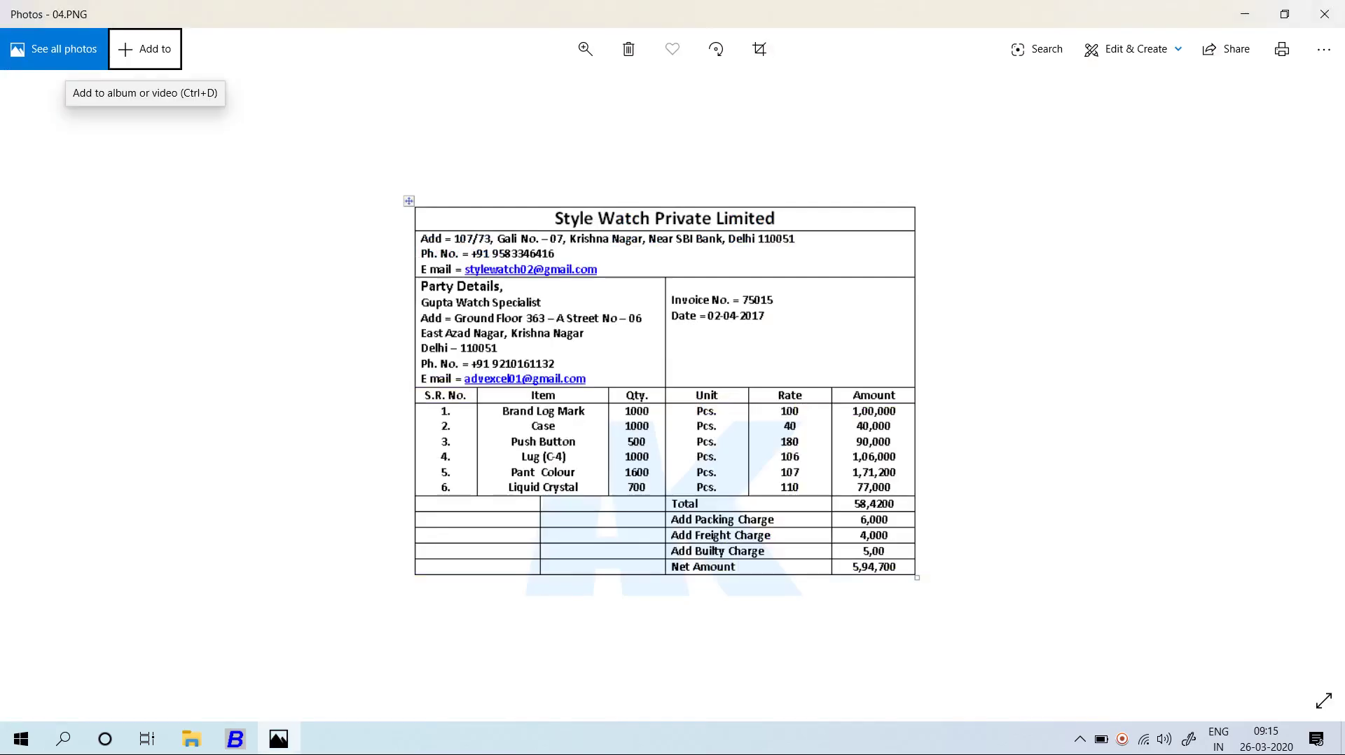
key(alt+Tab)
key(Return)
key(Return)
text(6000)
key(Return)
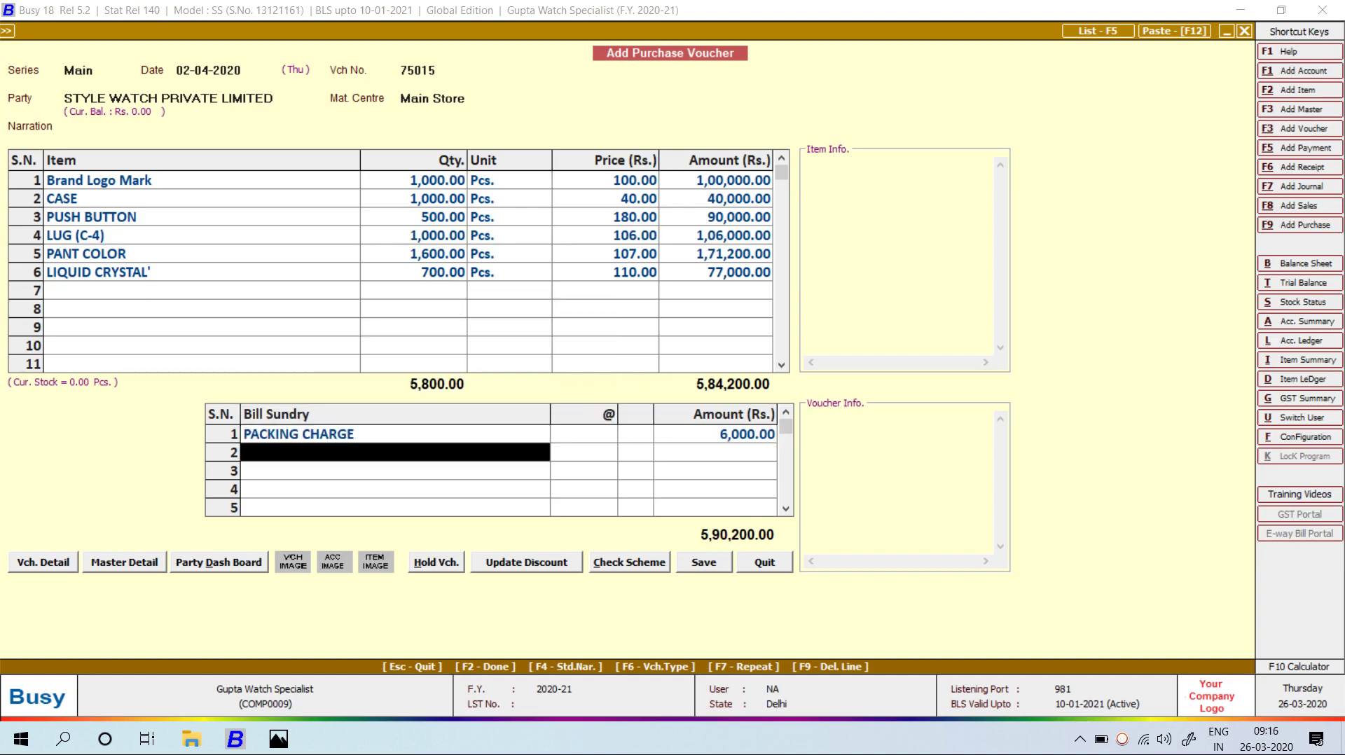
- Add Freight & Forwarding Charges of 4,000 as the second bill sundry, following the invoice
key(alt+Tab)
key(alt+Tab)
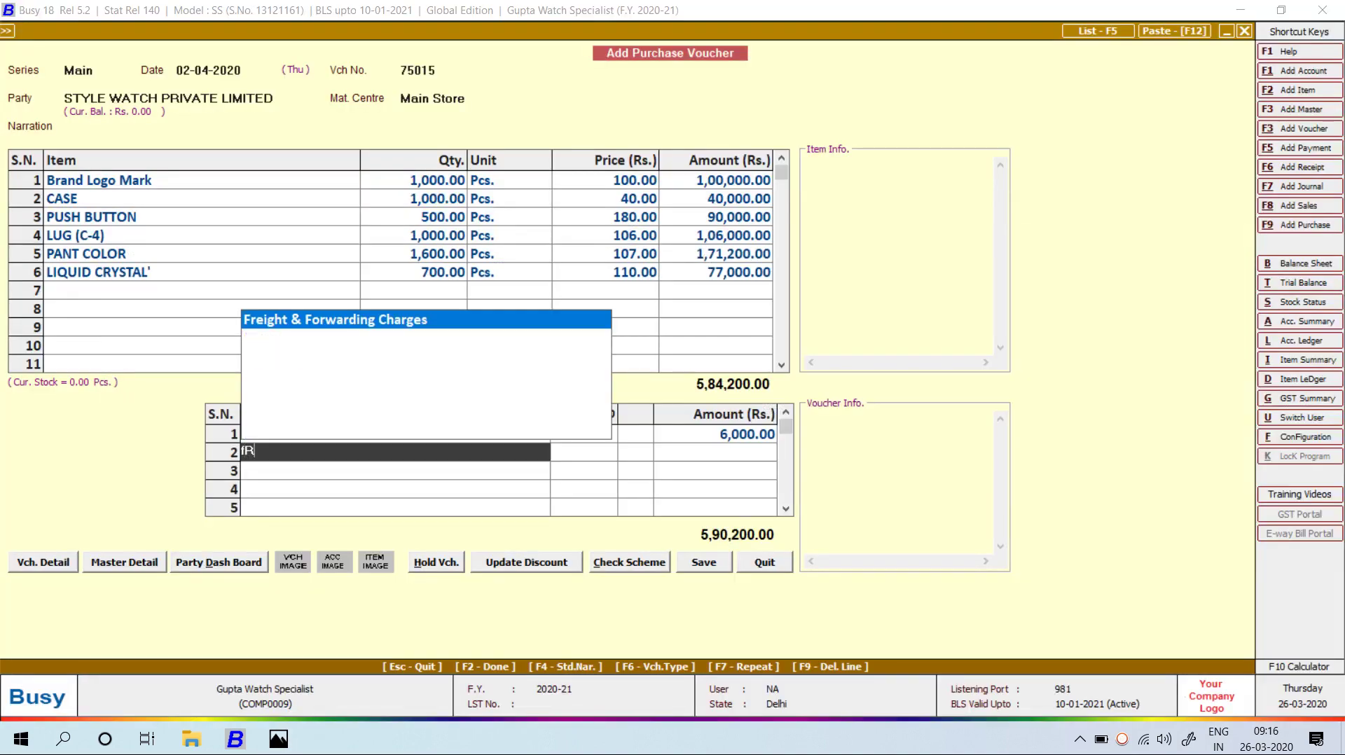
key(Return)
text(4,000)
key(Return)
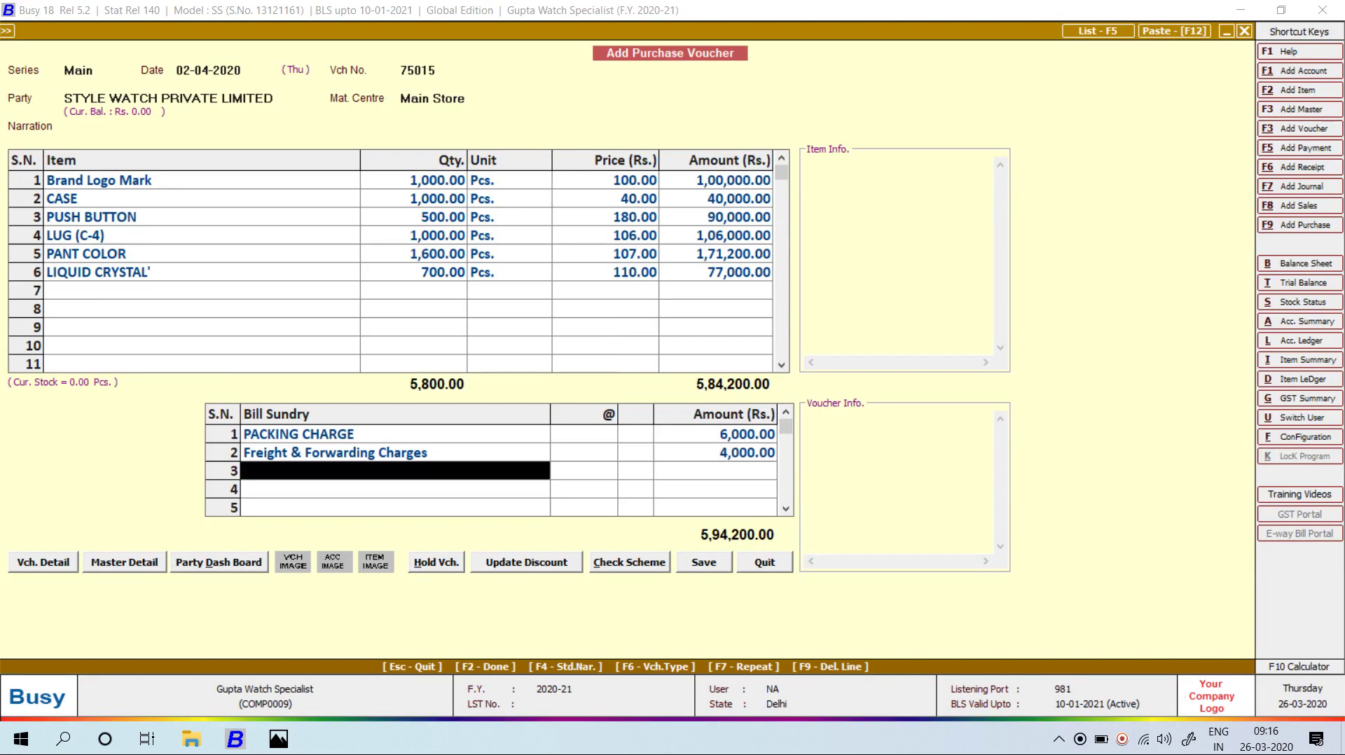
- Add BULITY CHARGE of 500 as the third bill sundry, following the invoice
key(alt+Tab)
key(alt+Tab)
text(b)
key(Return)
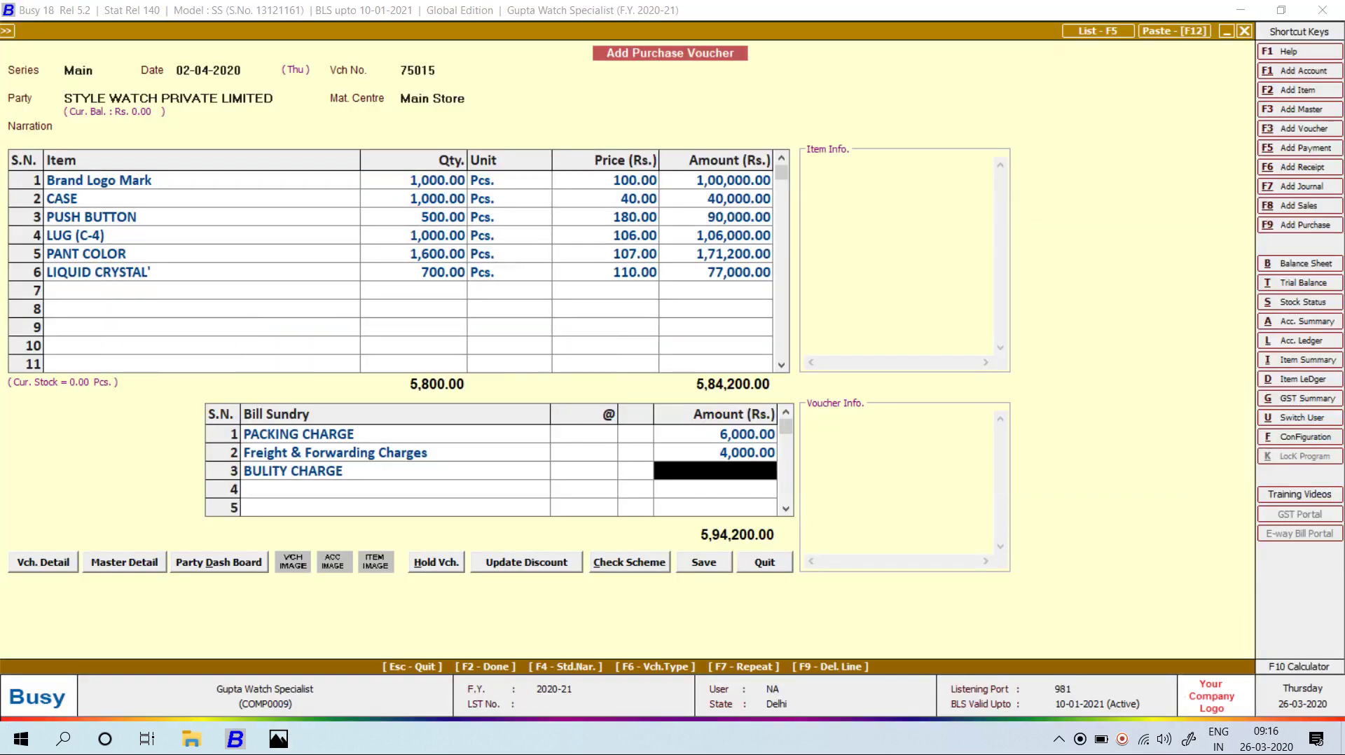
key(alt+Tab)
key(alt+Tab)
text(500)
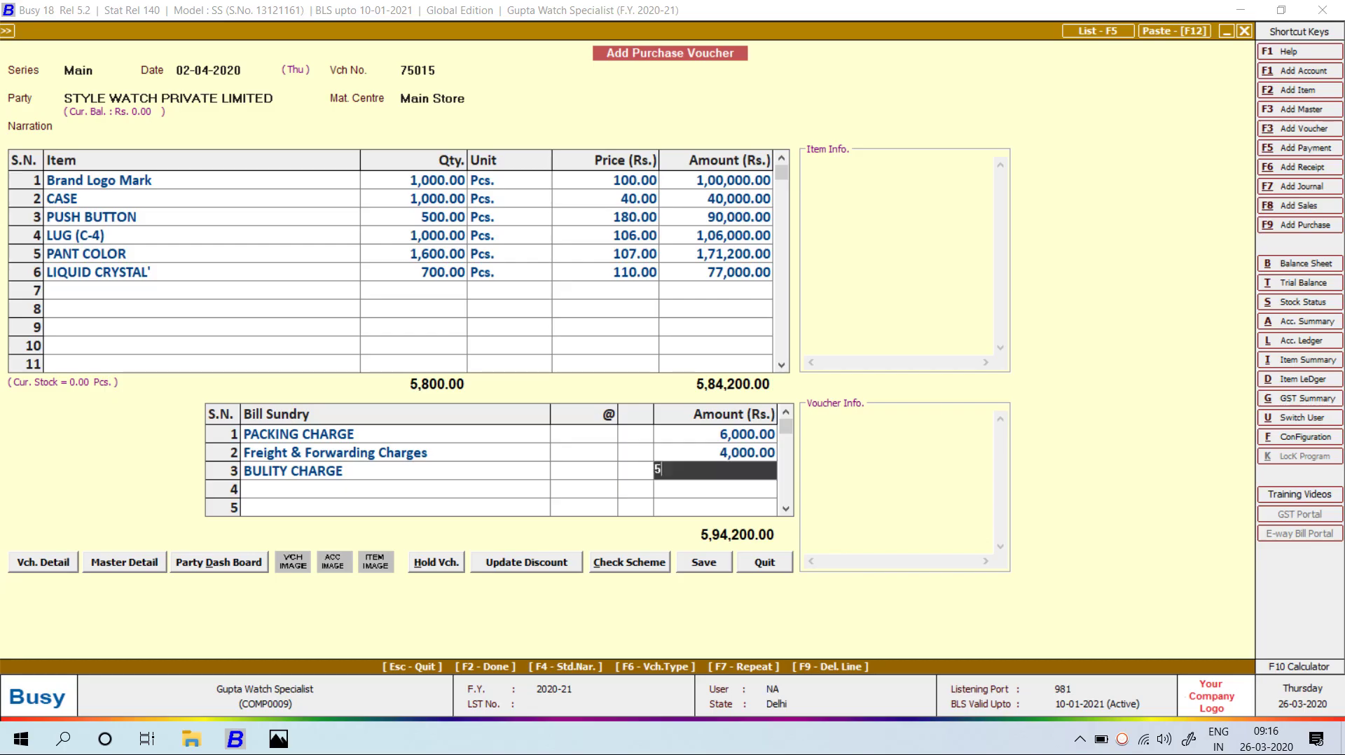
key(Return)
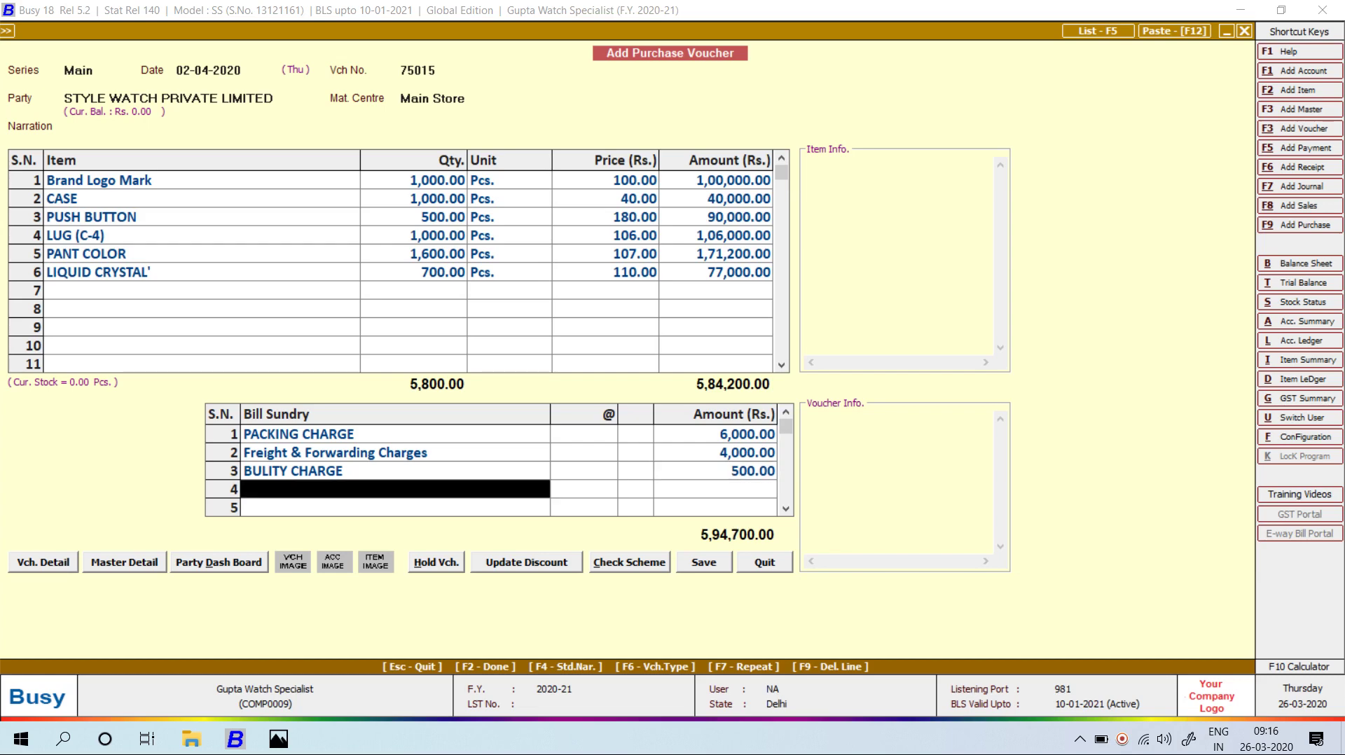
- Save the Style Watch Private Limited purchase voucher, agreeing to continue without the party's PAN
key(Return)
key(F2)
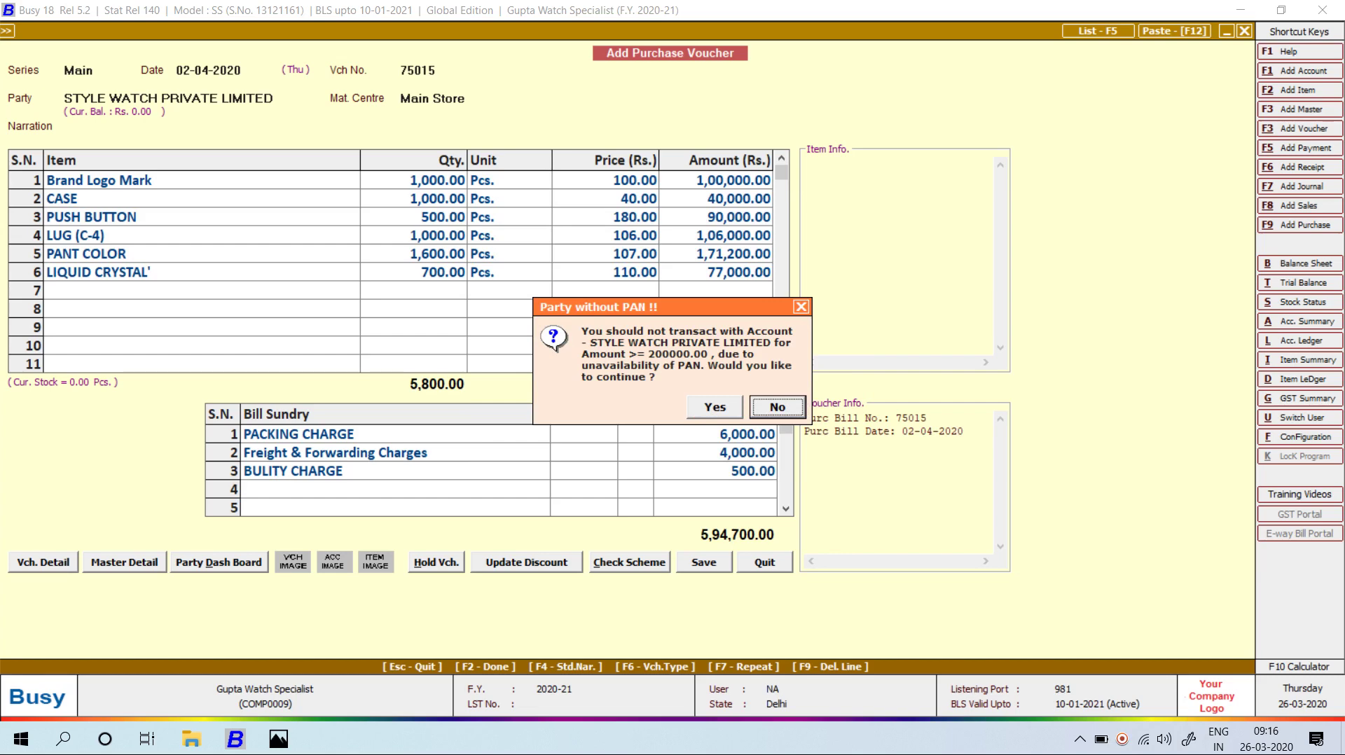
key(Left)
key(Return)
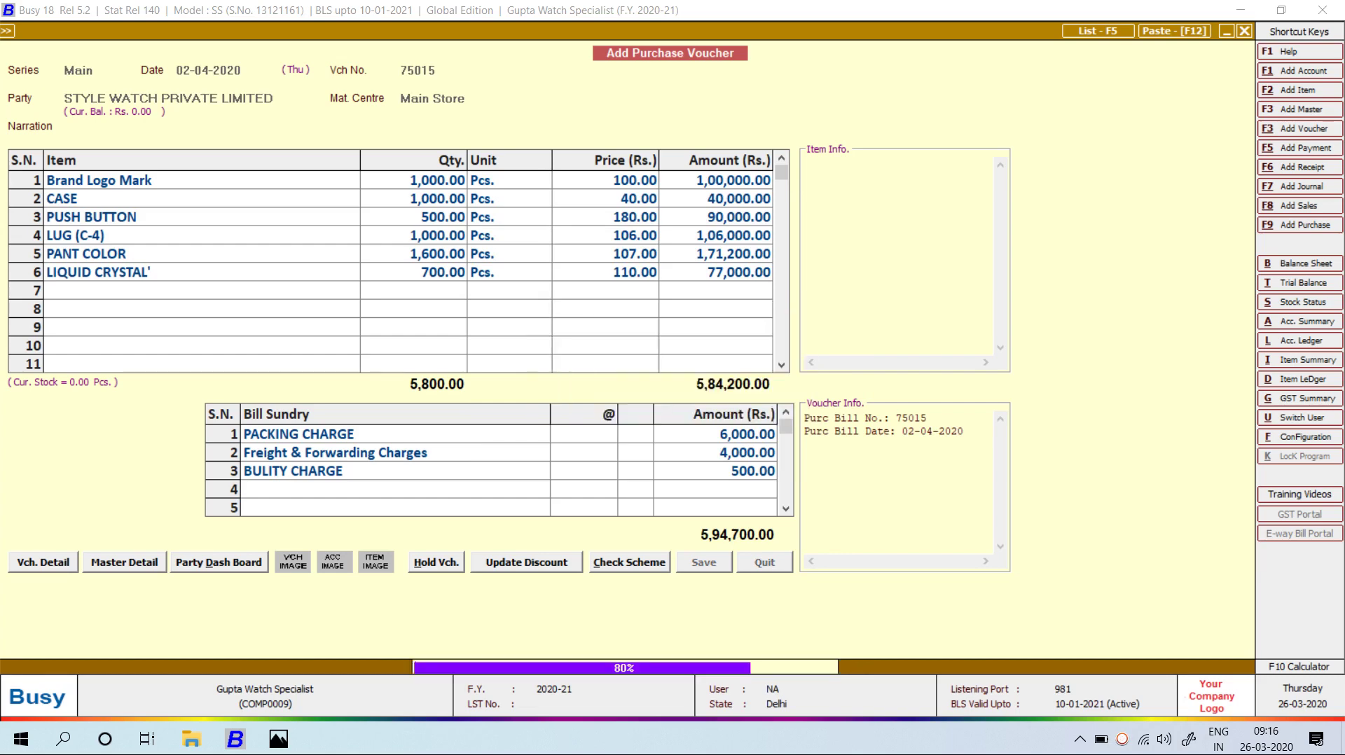
- Switch to Photos and examine the Fastrack 016/S bill of material sheet and the sheet with production dates, quantity and expenses
key(alt+Tab)
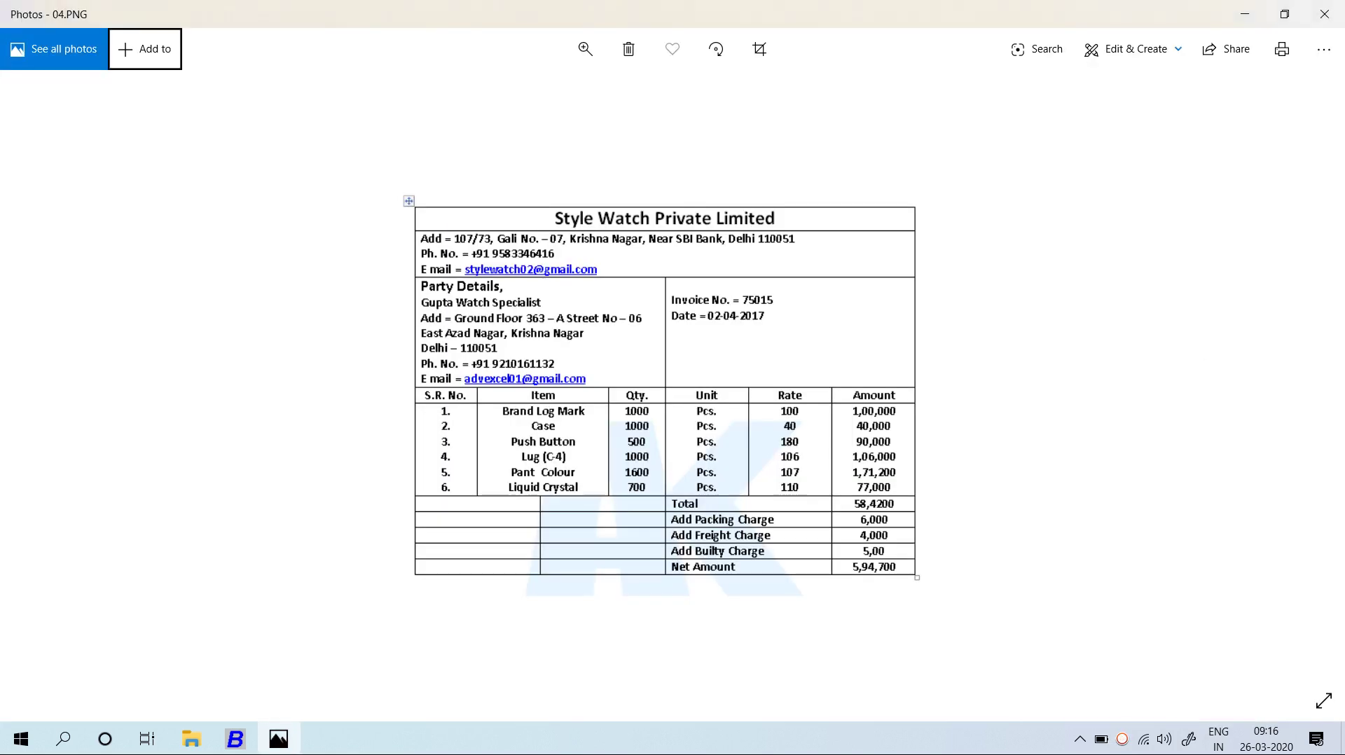
key(Right)
key(Right)
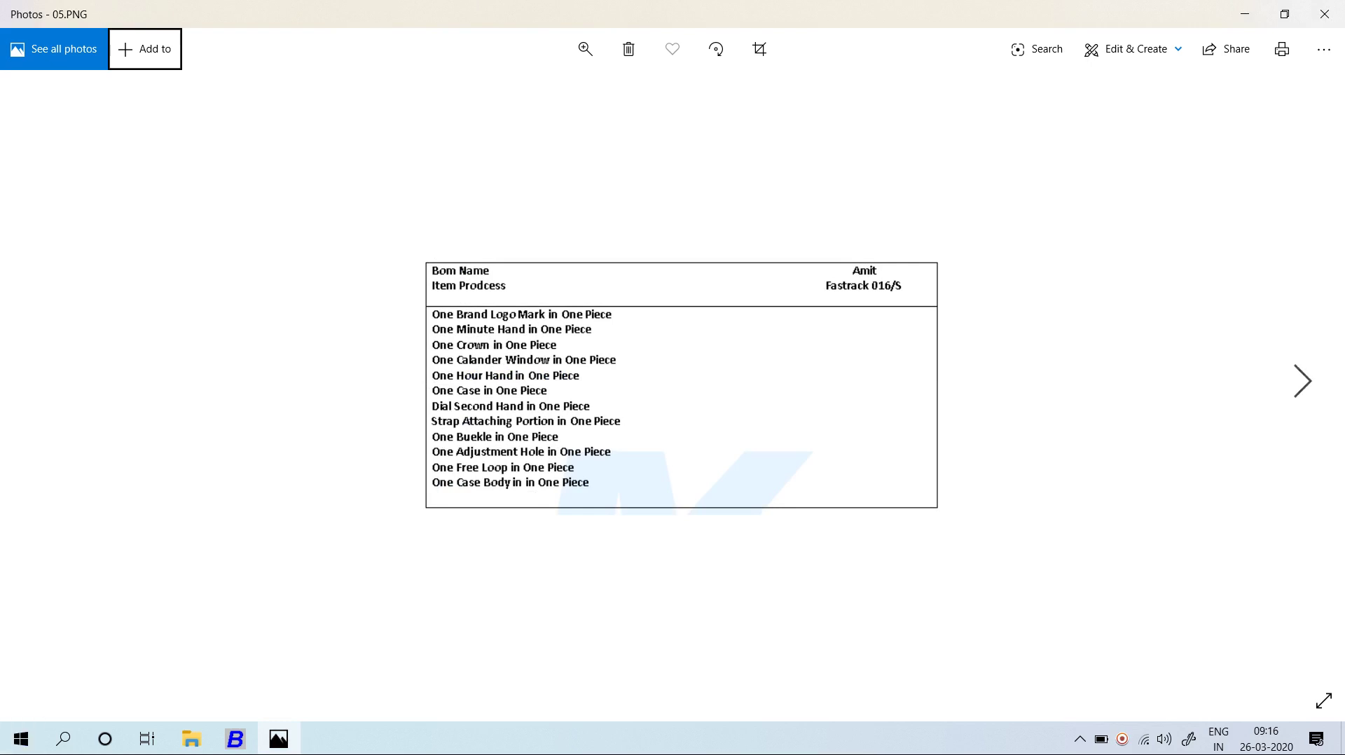
key(Right)
key(Right)
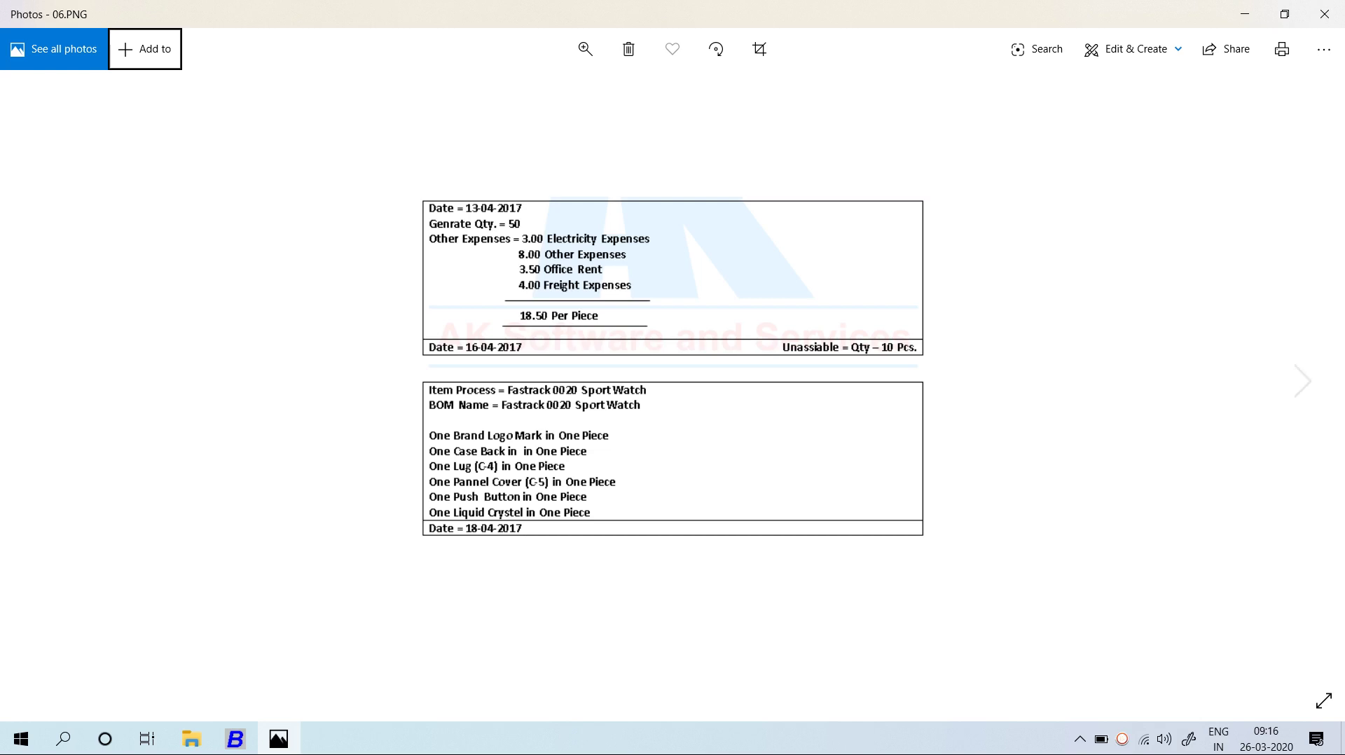
key(Left)
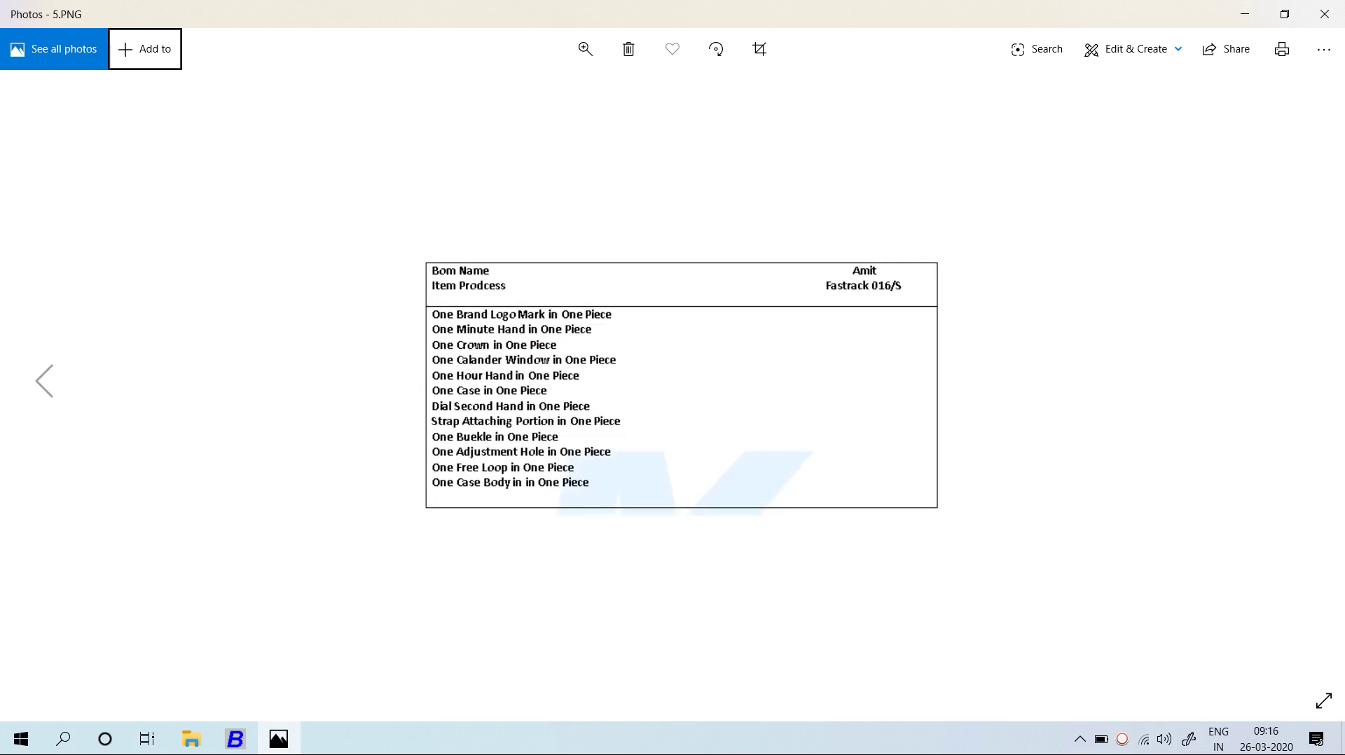
- Return to Busy, leave the purchase voucher and locate Production among the transaction types
key(alt+Tab)
key(Escape)
key(Escape)
key(Return)
key(Down)
key(u)
key(Up)
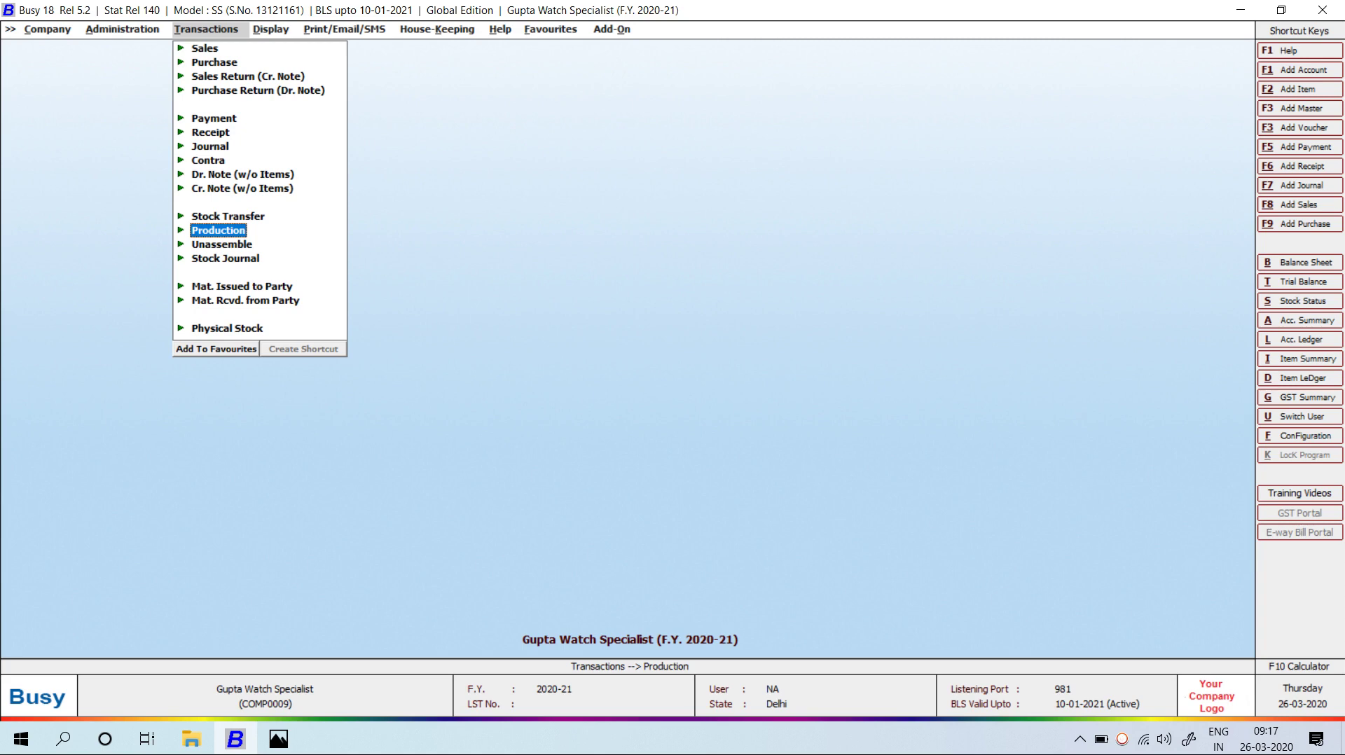
- Turn off Enable Manufacturing Features in the Inventory features and options, and save the settings
key(Left)
key(Down)
key(Return)
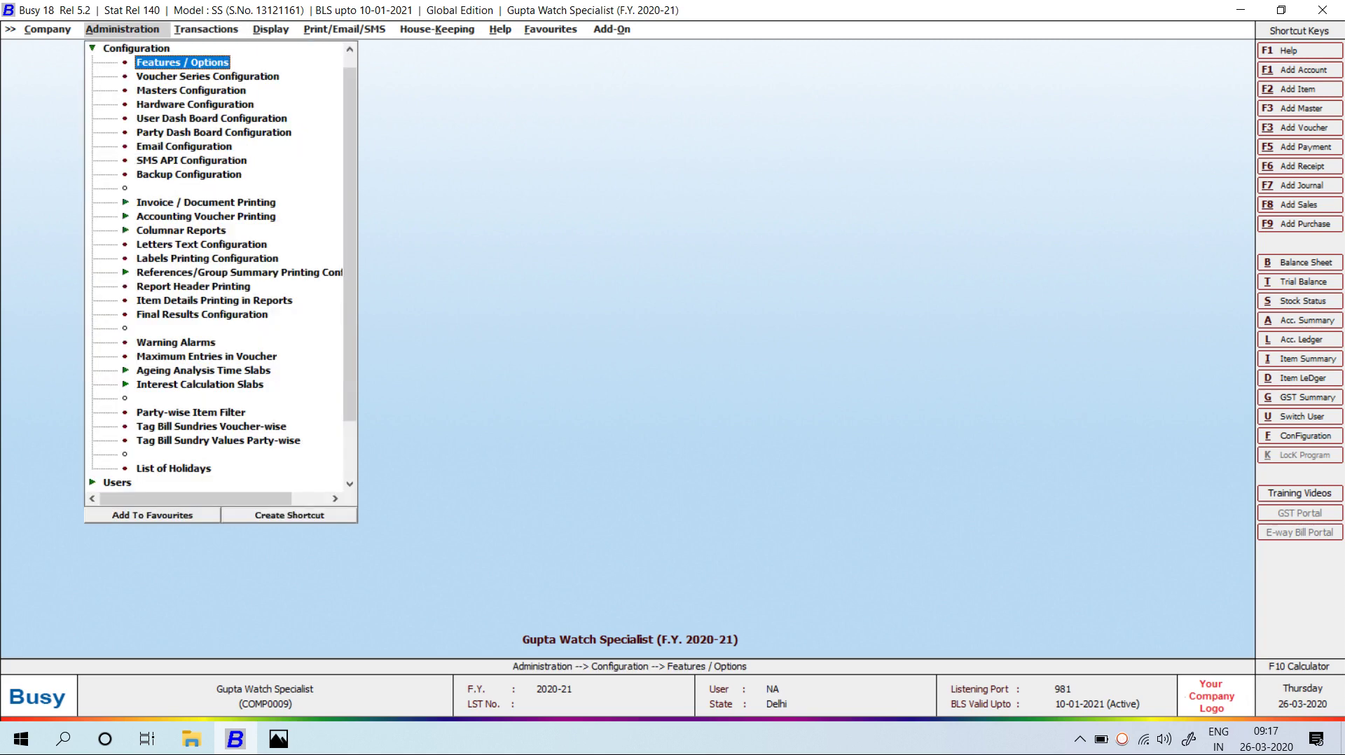
key(Return)
key(Down)
key(Down)
key(Down)
key(Down)
key(Return)
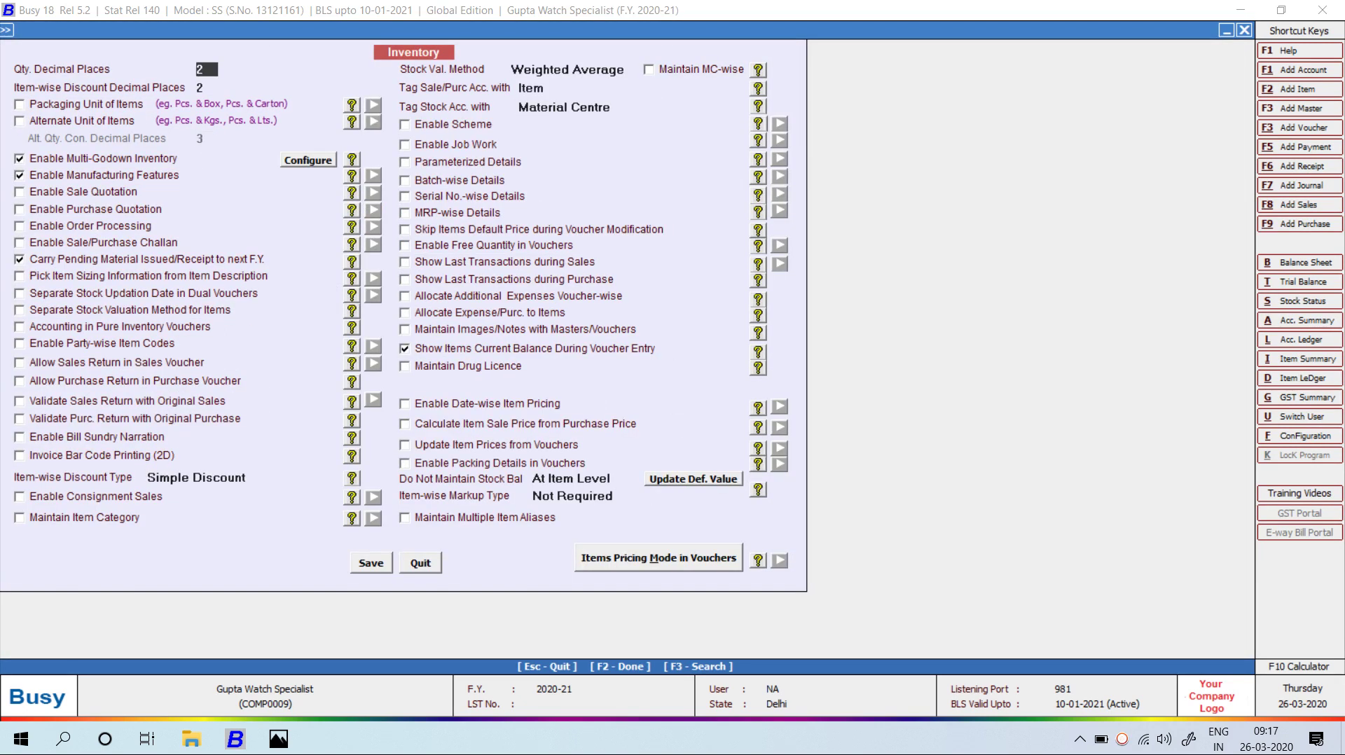
click(19, 175)
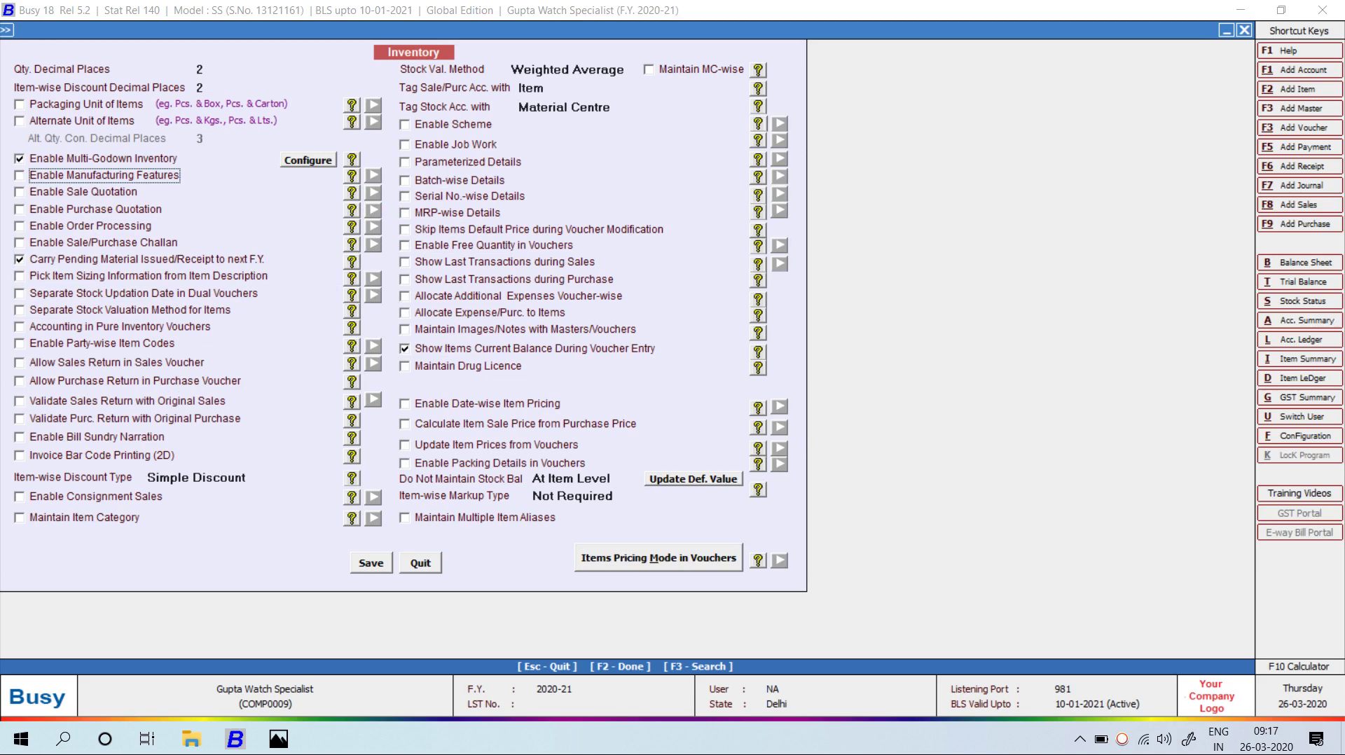
key(Up)
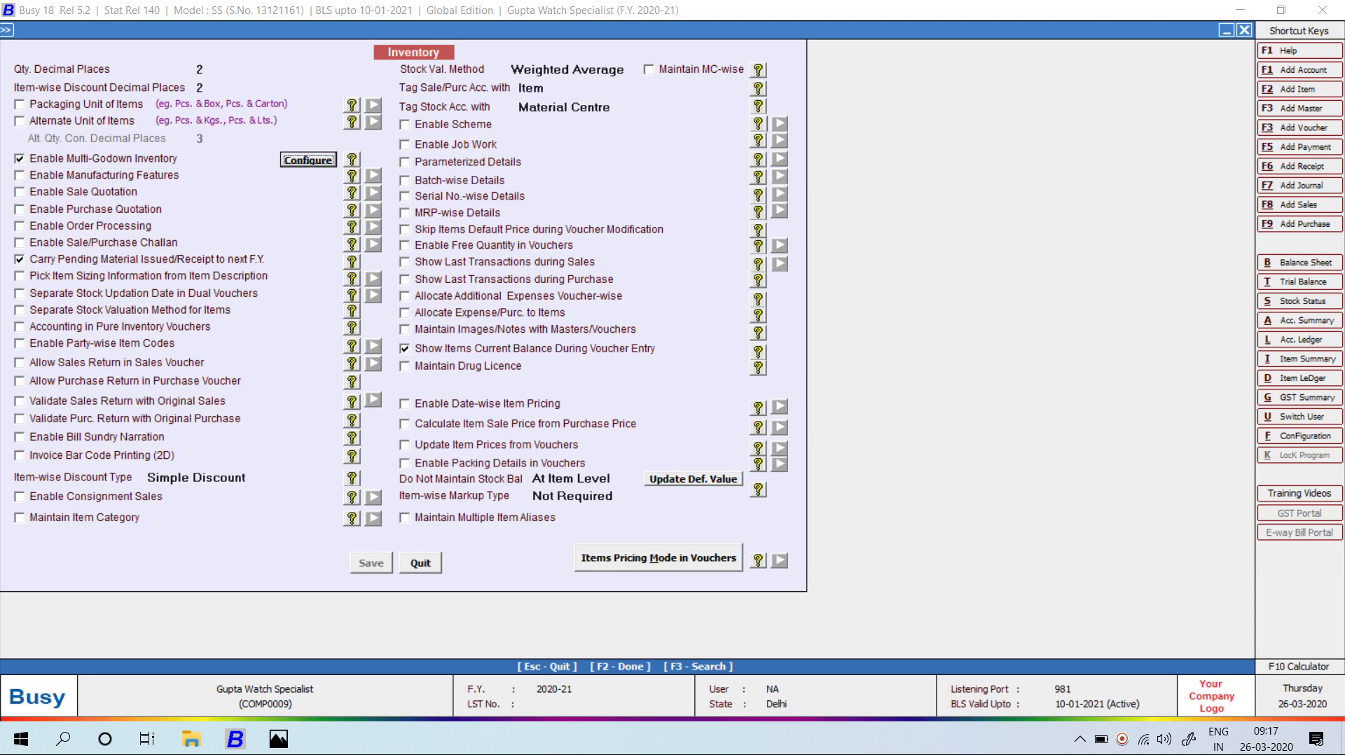
key(Escape)
key(Escape)
- Check whether Production and Unassemble are offered among the transaction types
key(Down)
key(Down)
key(Down)
key(Down)
key(Down)
key(Down)
key(Down)
key(Down)
key(Down)
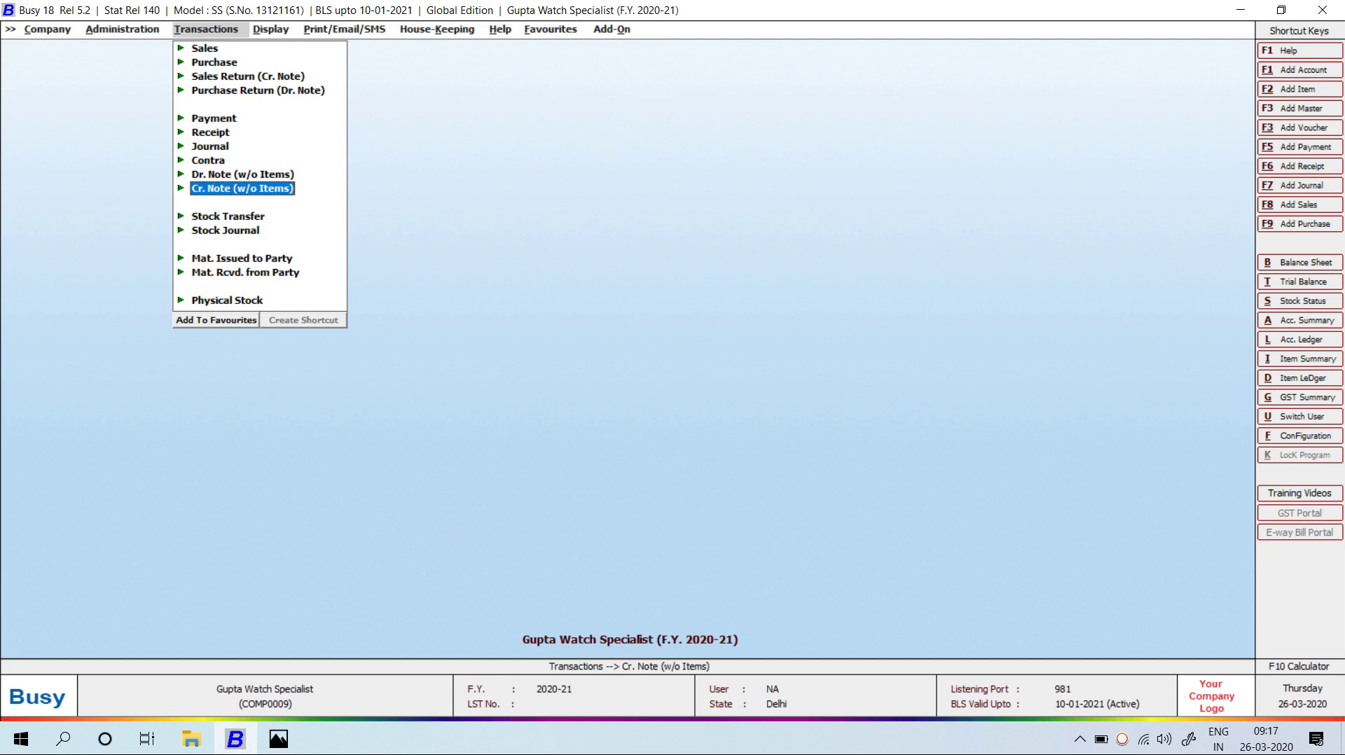
key(Left)
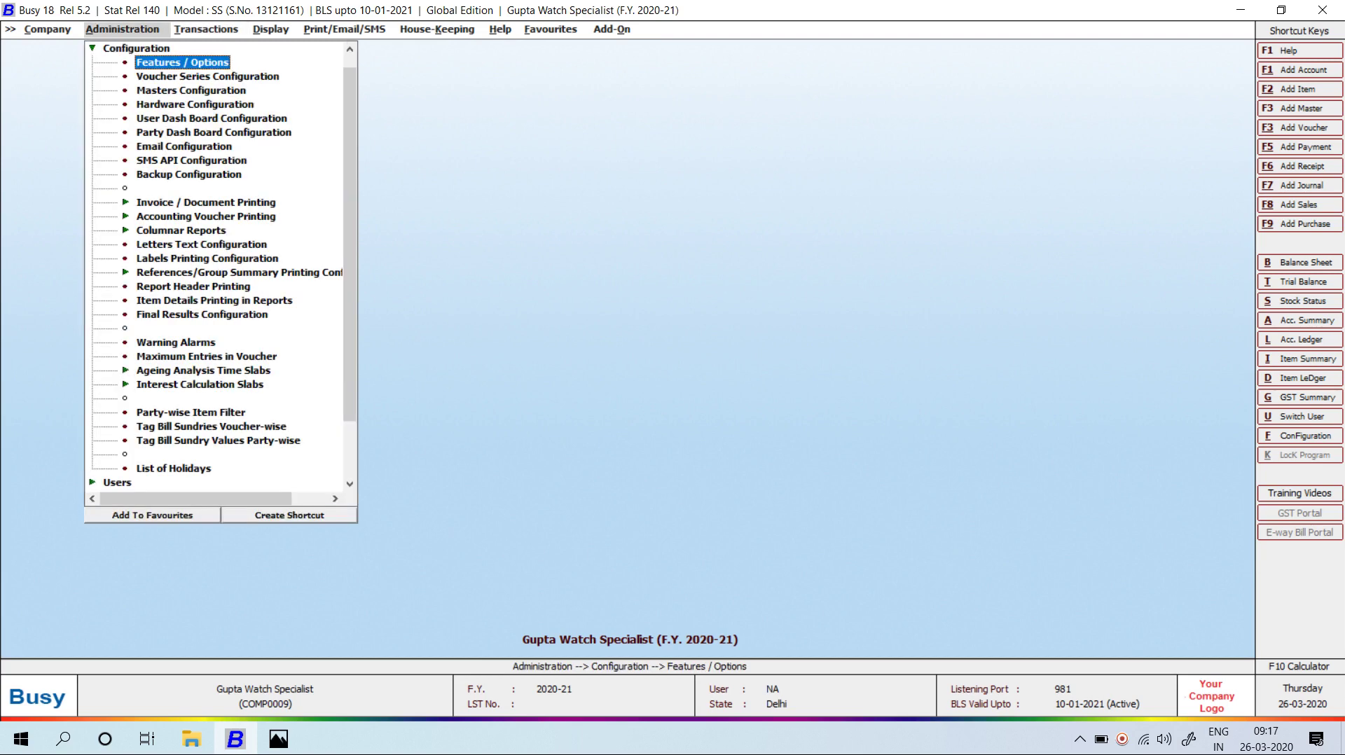
- Turn on Enable Manufacturing Features in the Inventory features and options, and save the settings
key(Return)
key(Down)
key(Down)
key(Down)
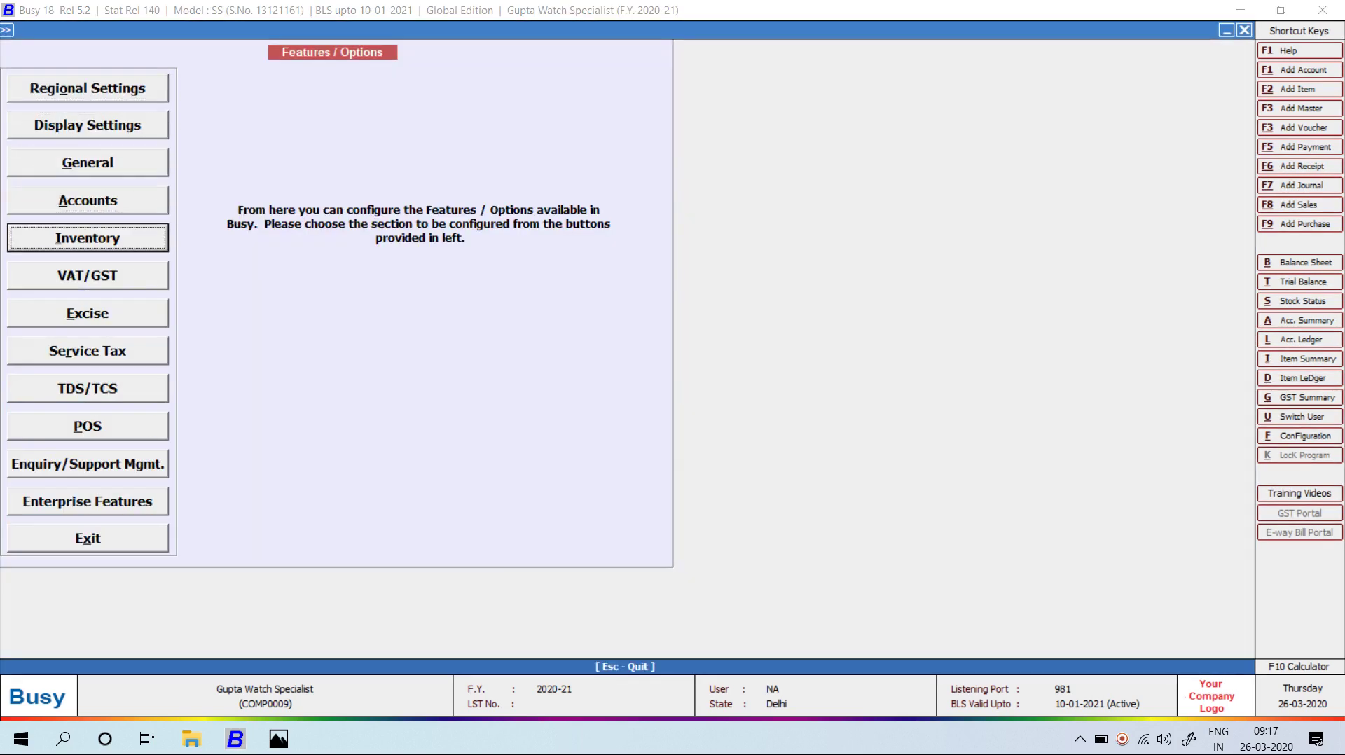
key(Return)
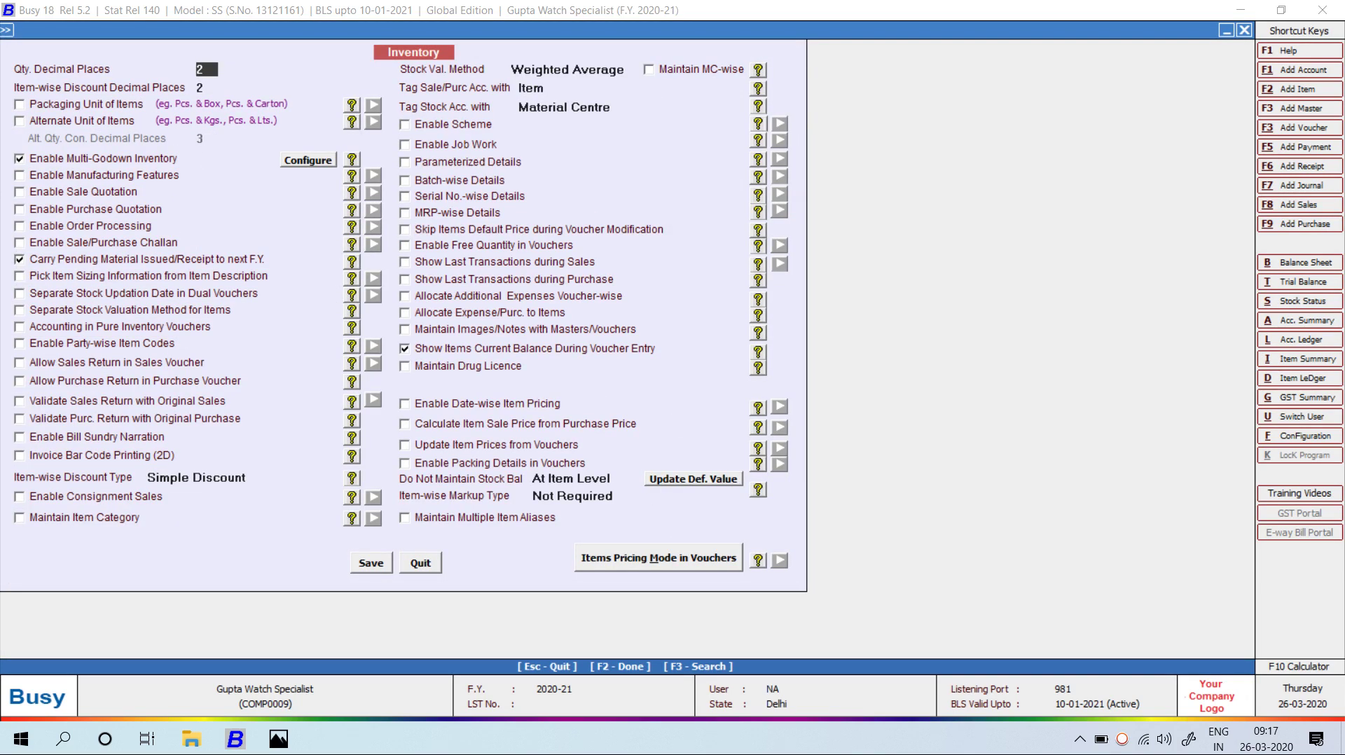
click(20, 176)
key(shift+Tab)
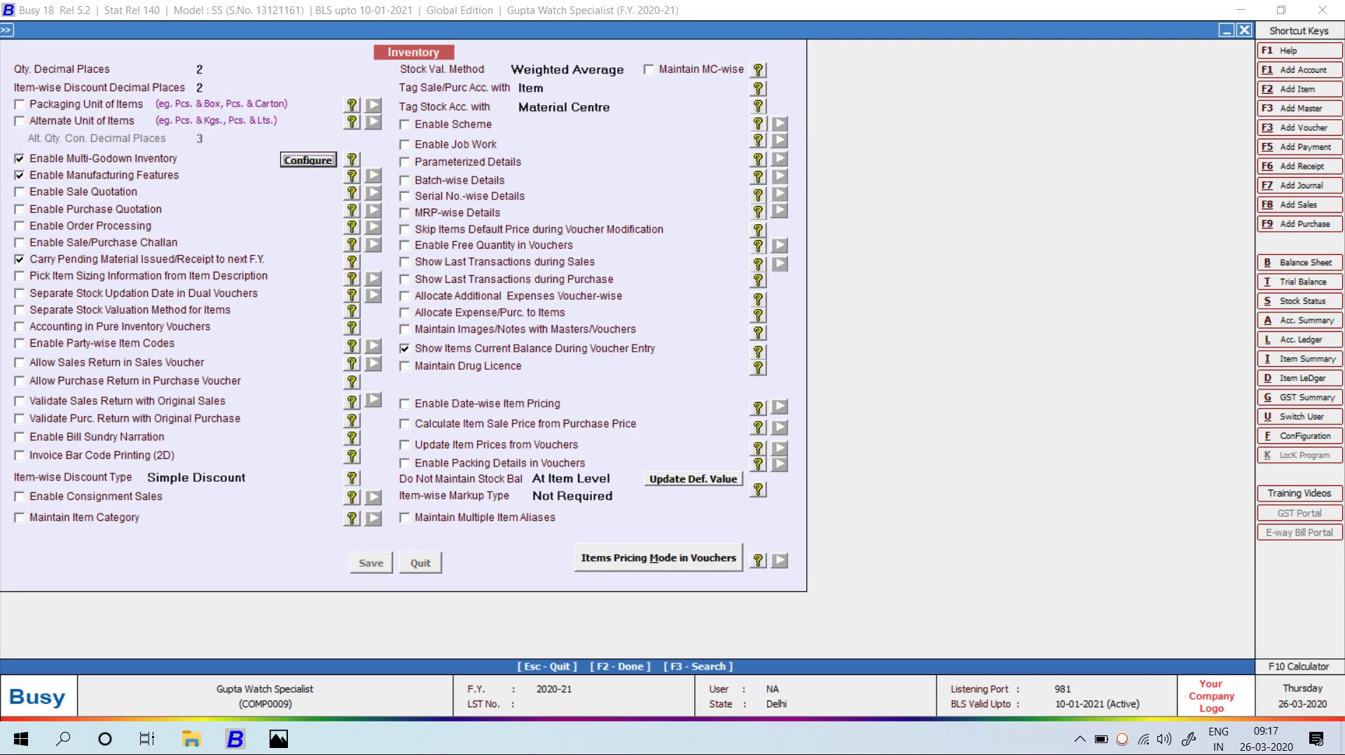
key(Escape)
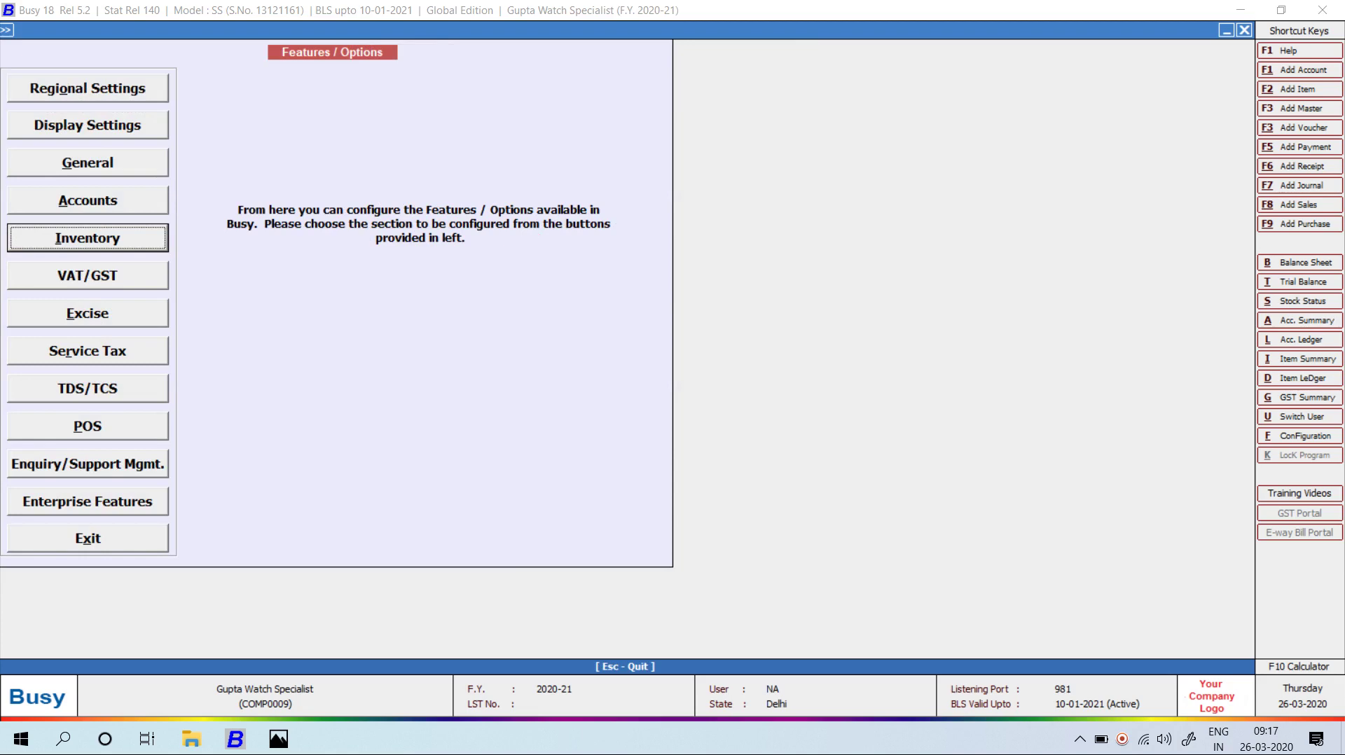
- Open a new production voucher from the transaction types
key(Escape)
key(Right)
key(Down)
key(Down)
key(Down)
key(Down)
key(Down)
key(Down)
key(Down)
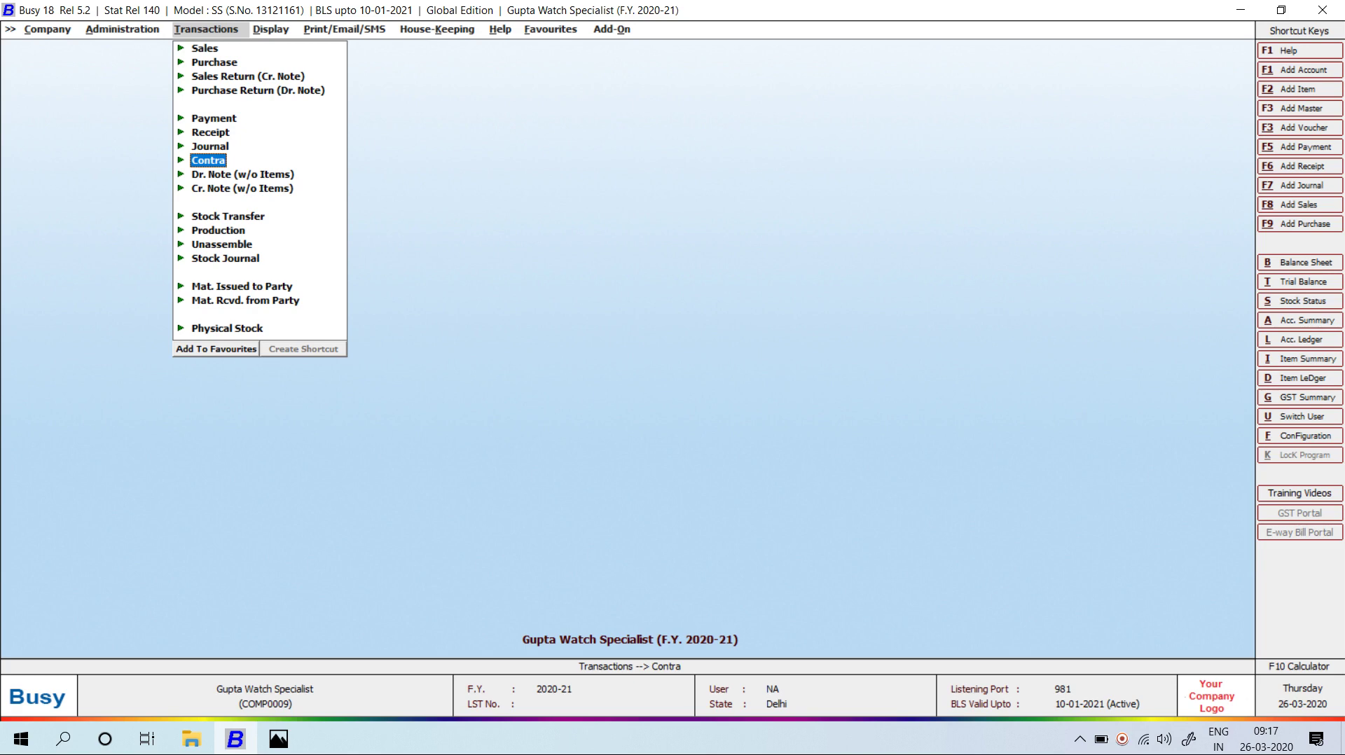
key(Down)
key(Down)
key(Down)
key(Down)
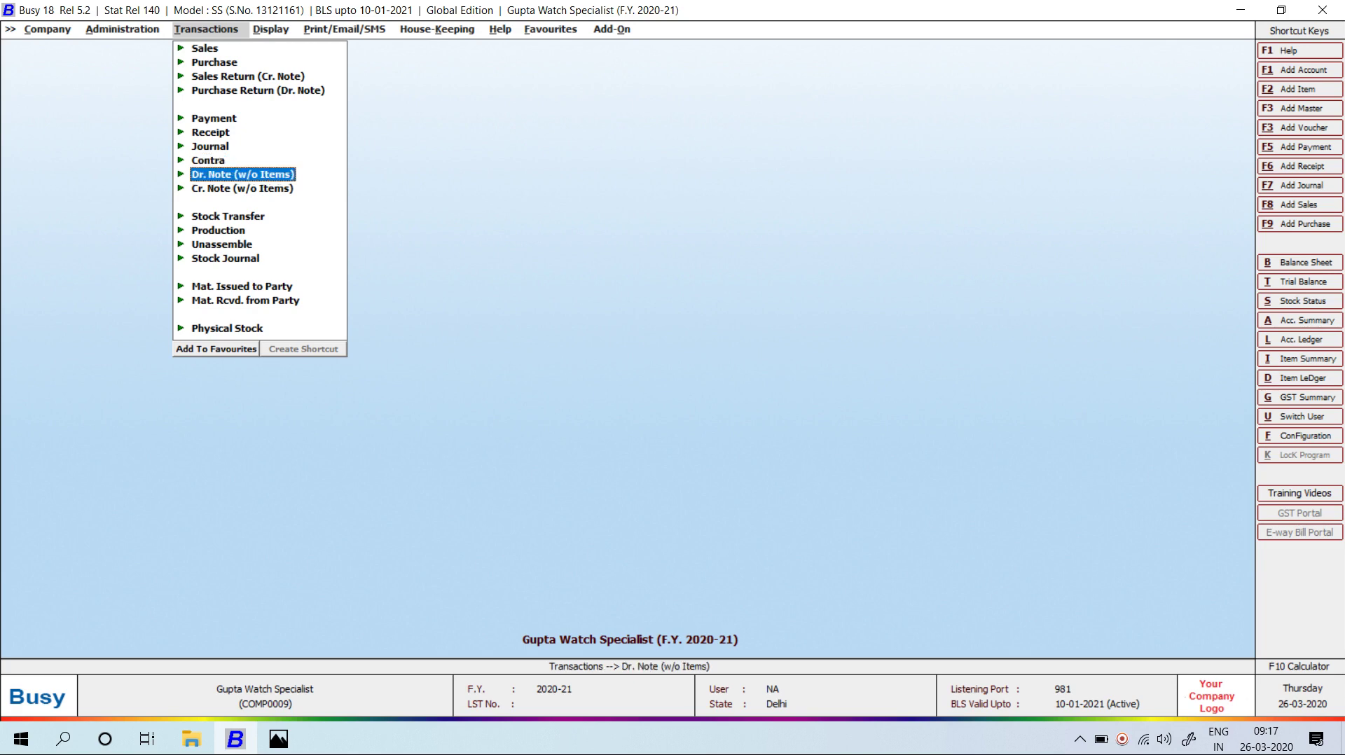
key(Return)
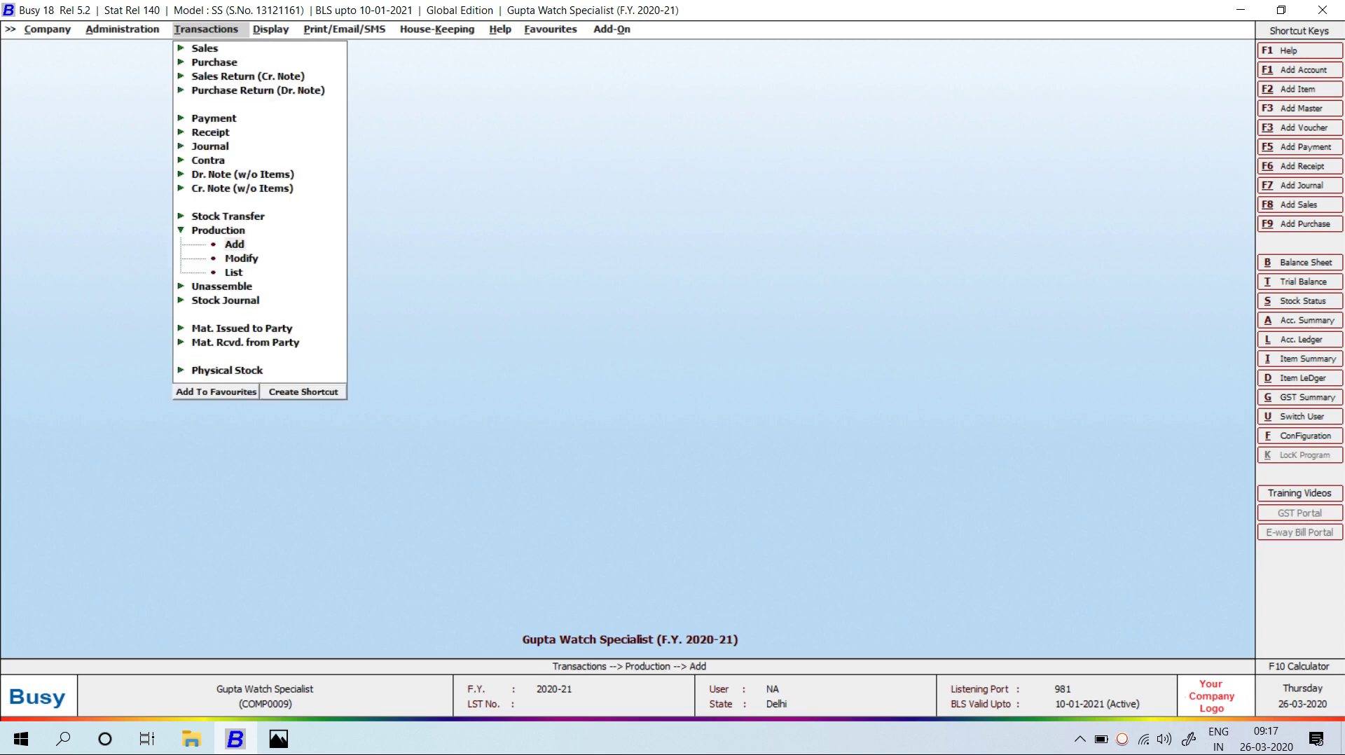
key(Return)
- Check the production sheet for the date and set the production voucher's date to 13-04-2020
key(alt+Tab)
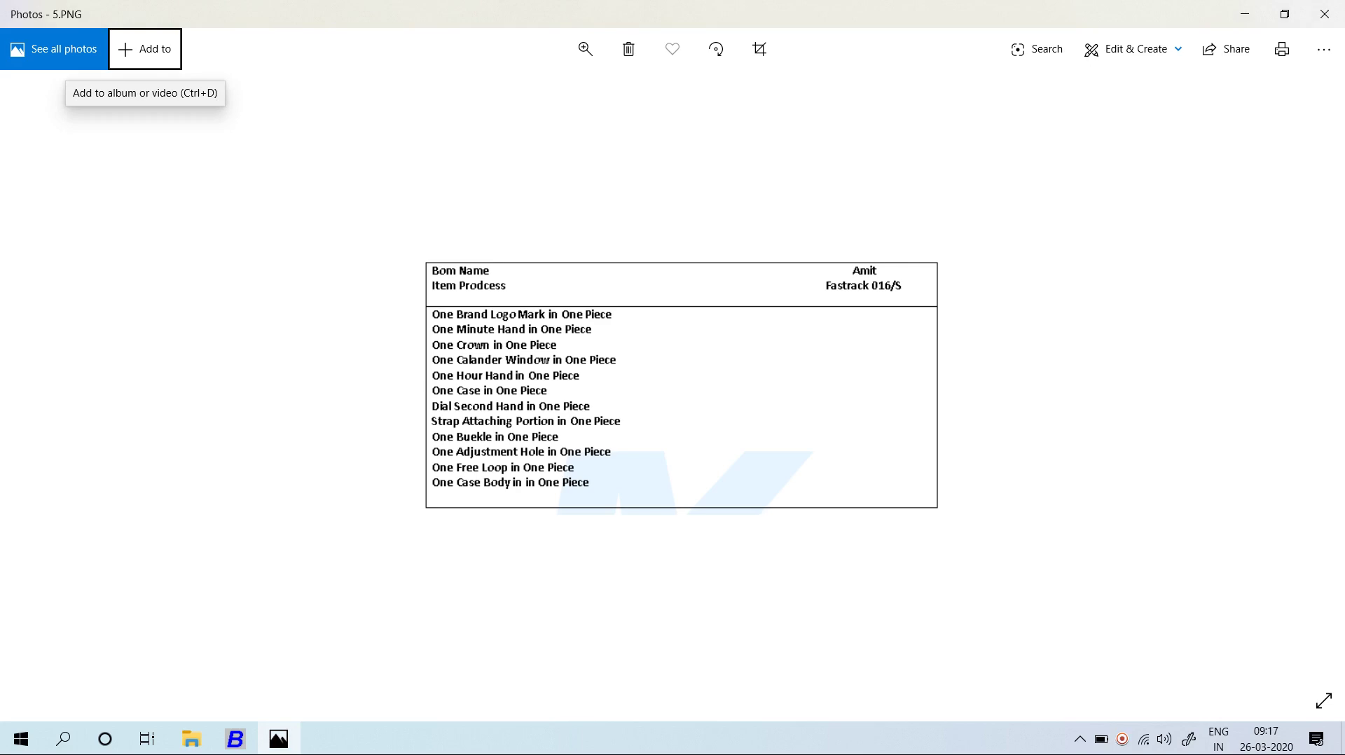
click(1301, 381)
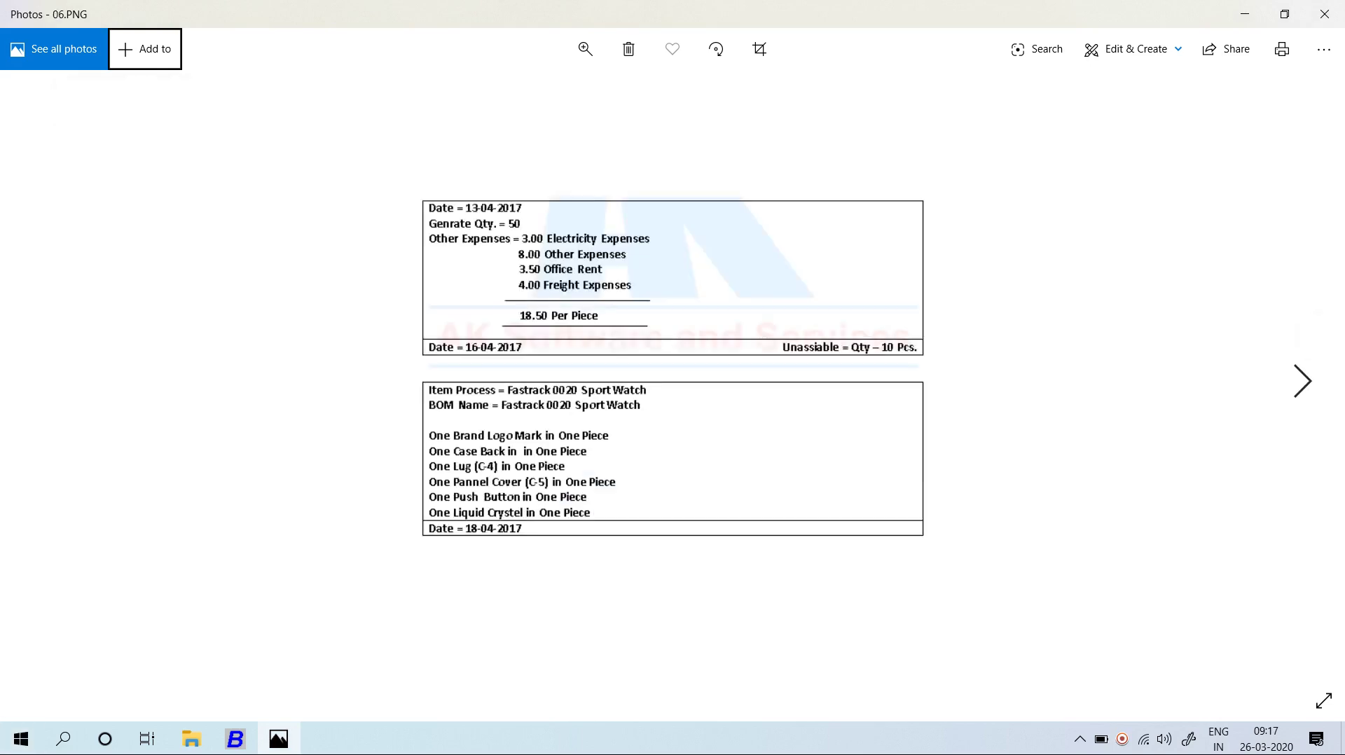
key(alt+Tab)
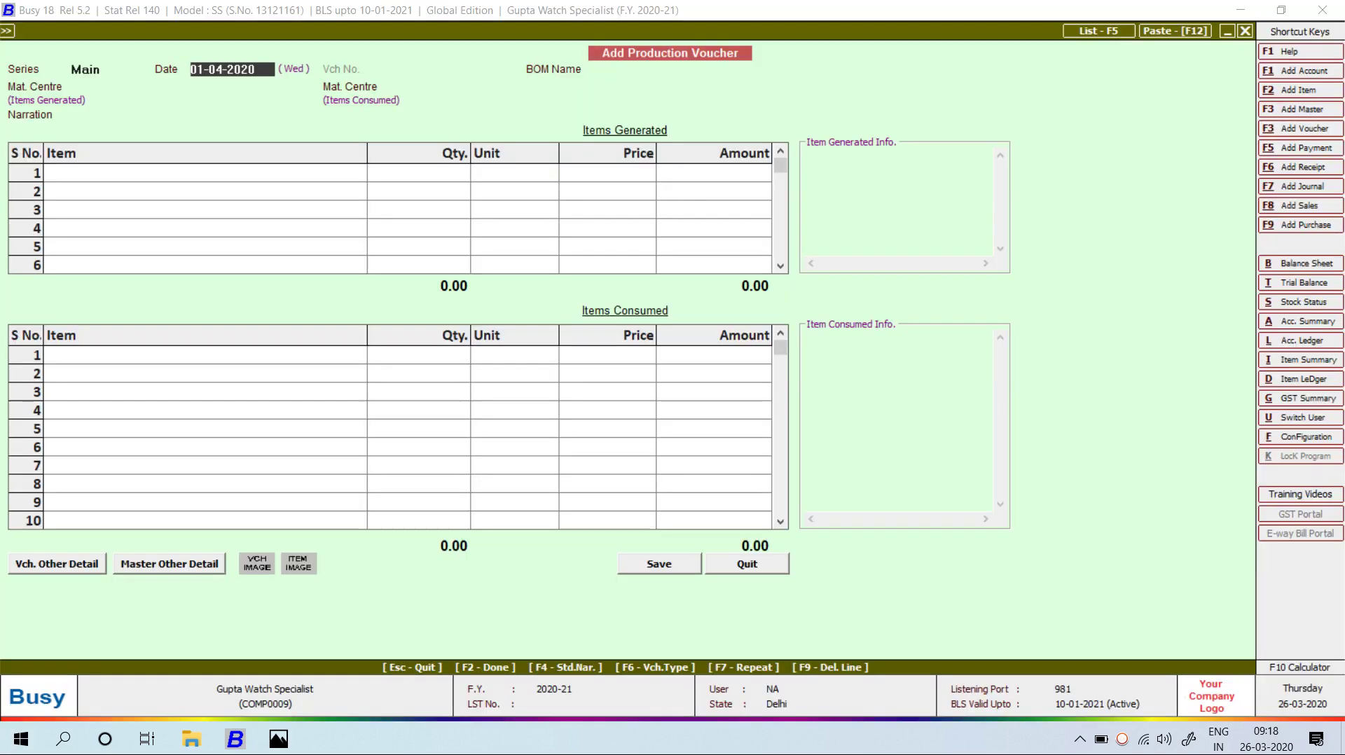
text(13)
key(Return)
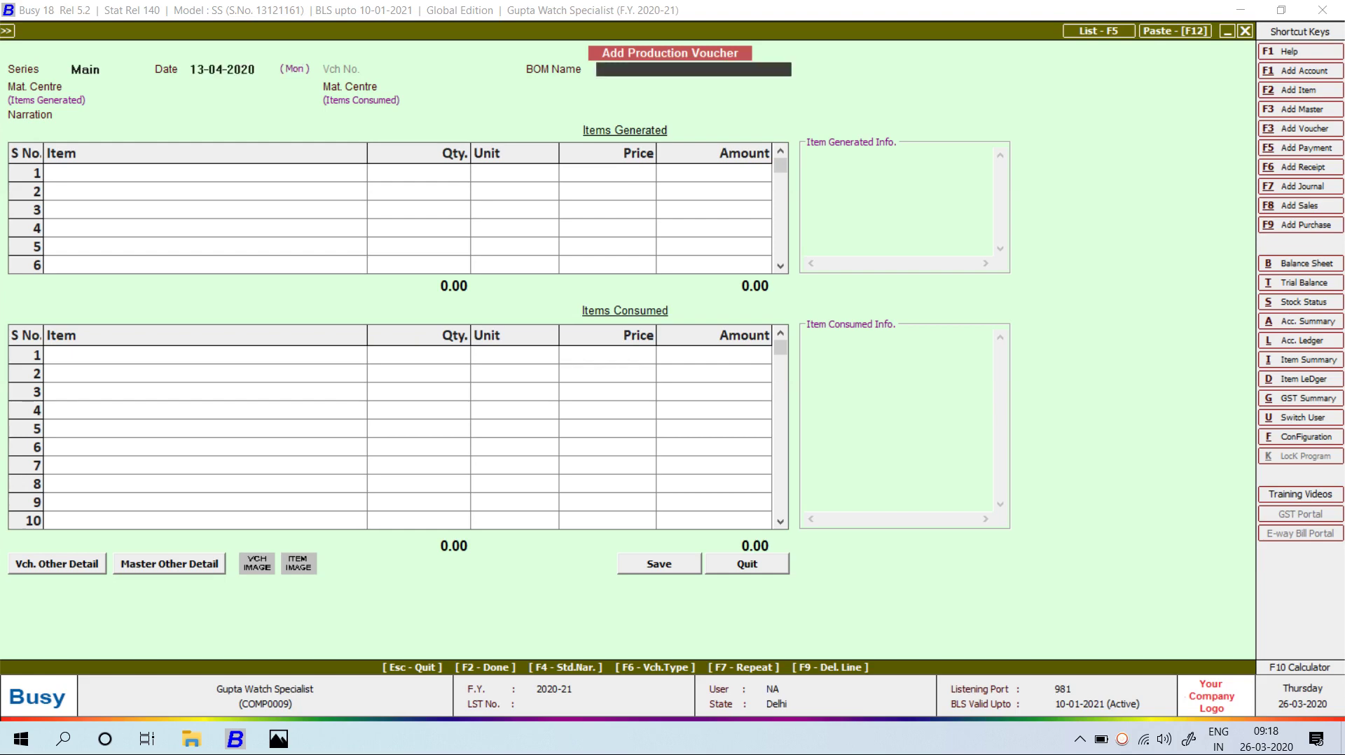
- Create a new bill of material master from the voucher, entering the BOM name from the sheet and leaving the alias blank
key(alt+Tab)
key(alt+Tab)
key(F3)
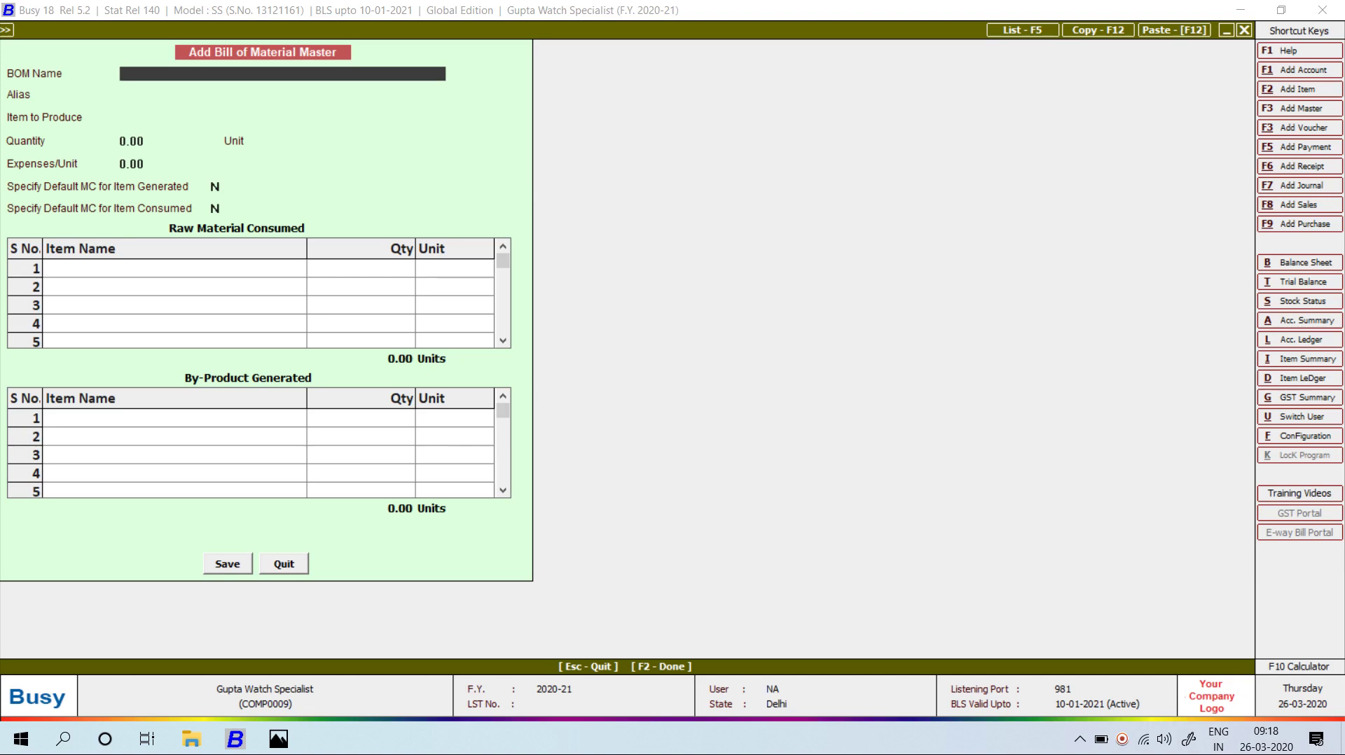
text(AMIT)
key(Return)
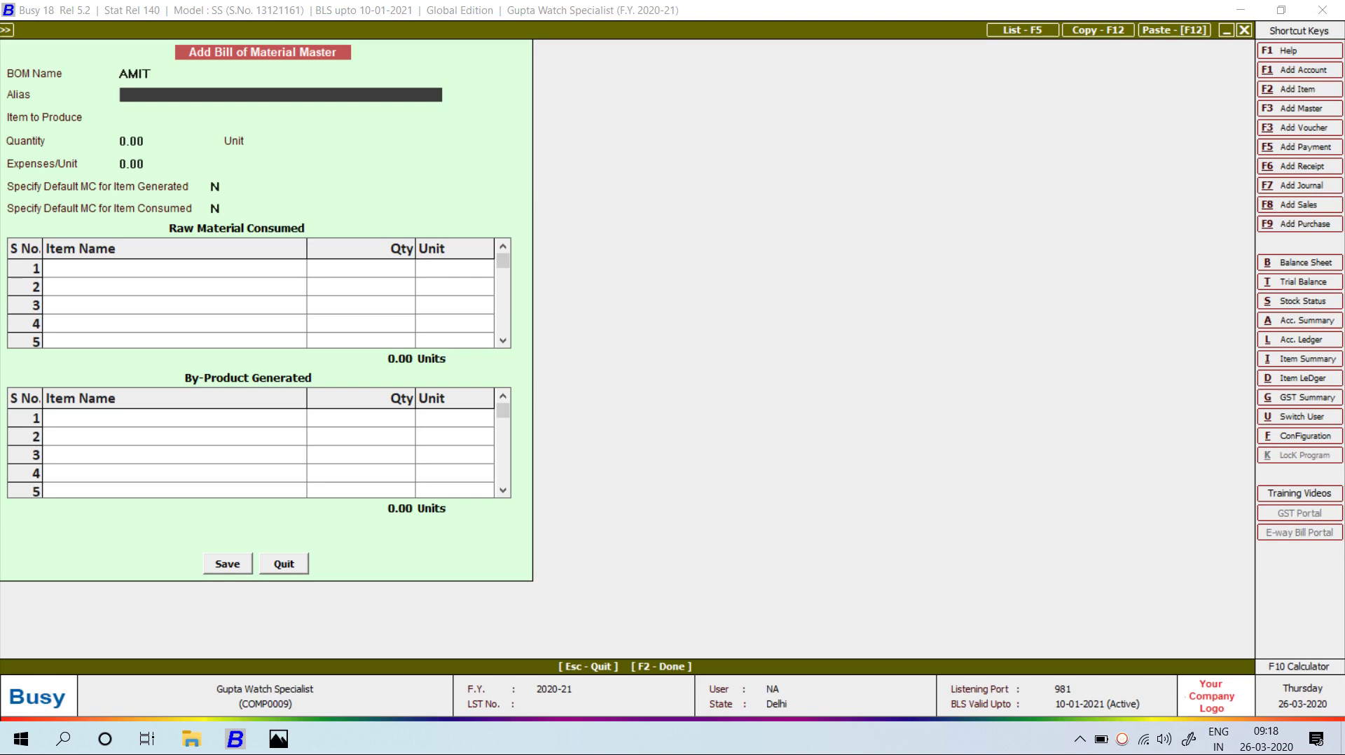
key(Return)
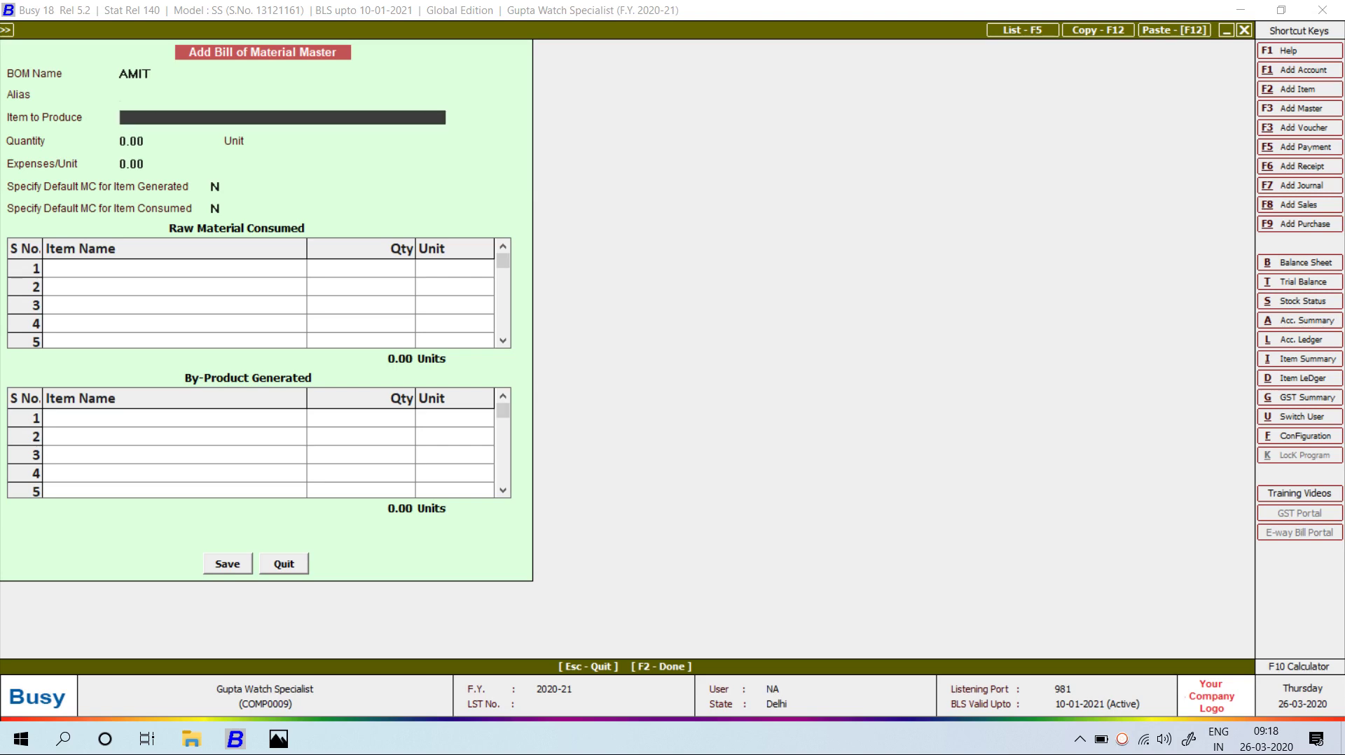
- Check the BOM sheet for the item to produce and create a new item master named FASTTRACK 016/S with the alias blank
key(alt+Tab)
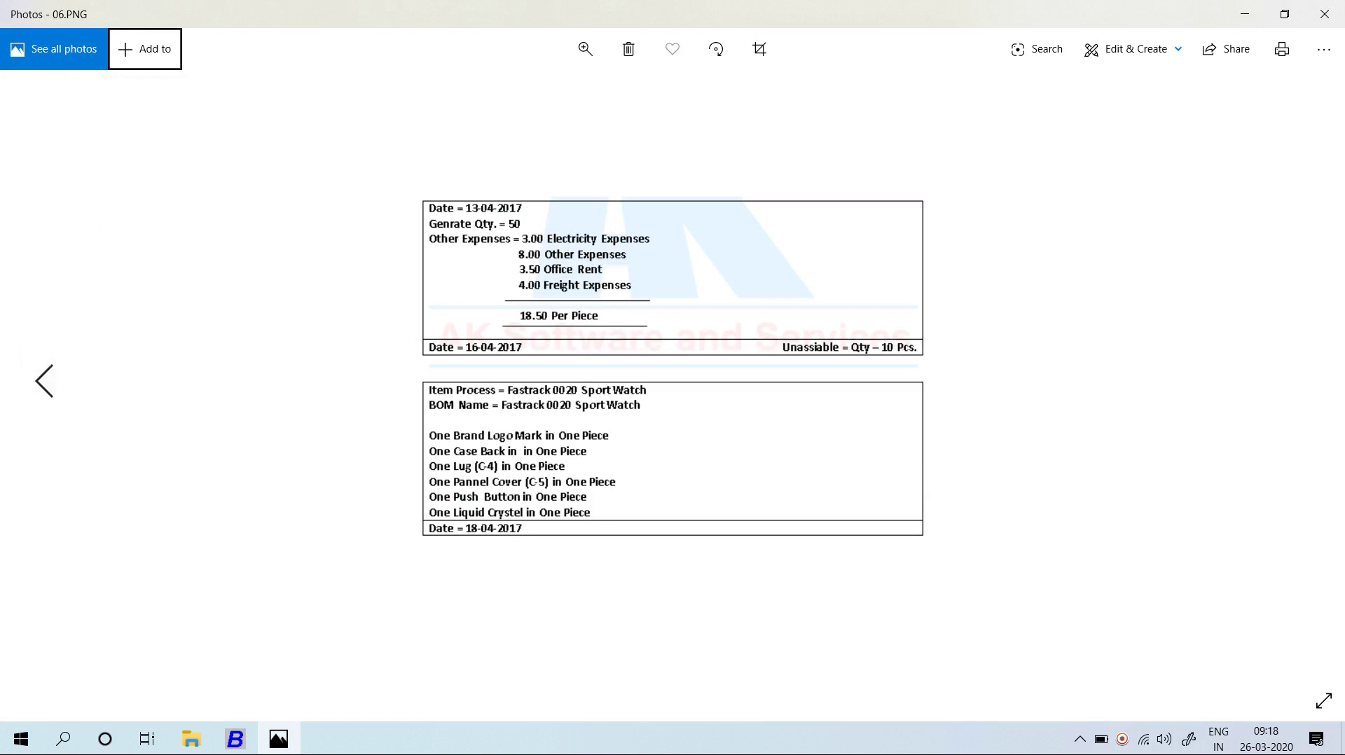
click(43, 380)
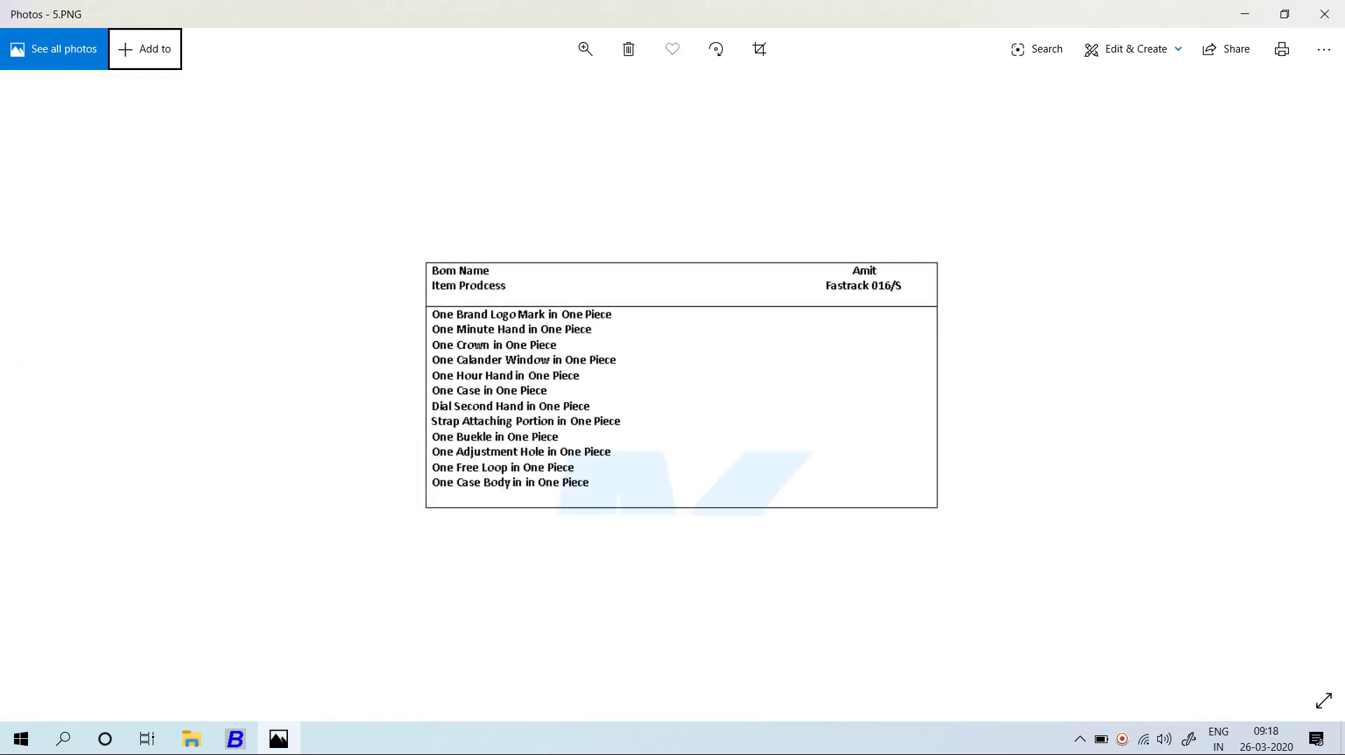
key(alt+Tab)
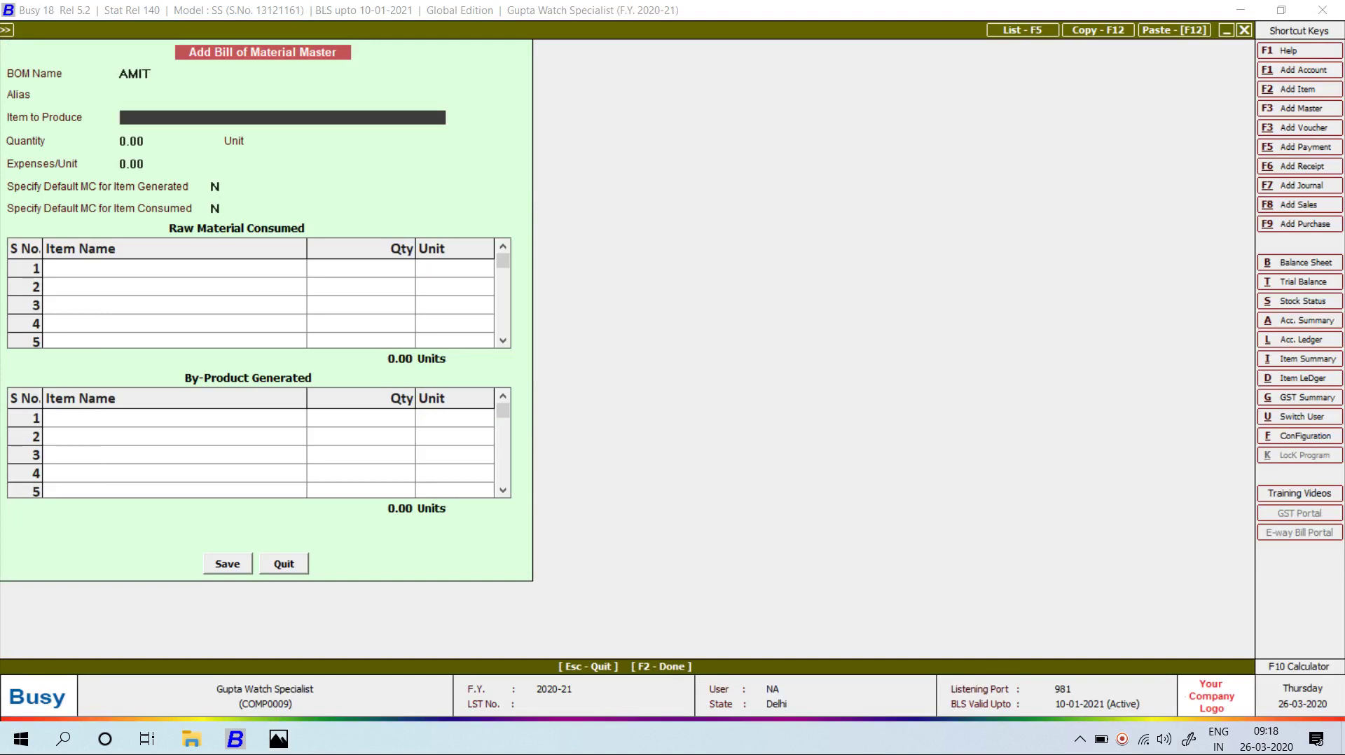
key(F3)
text(F)
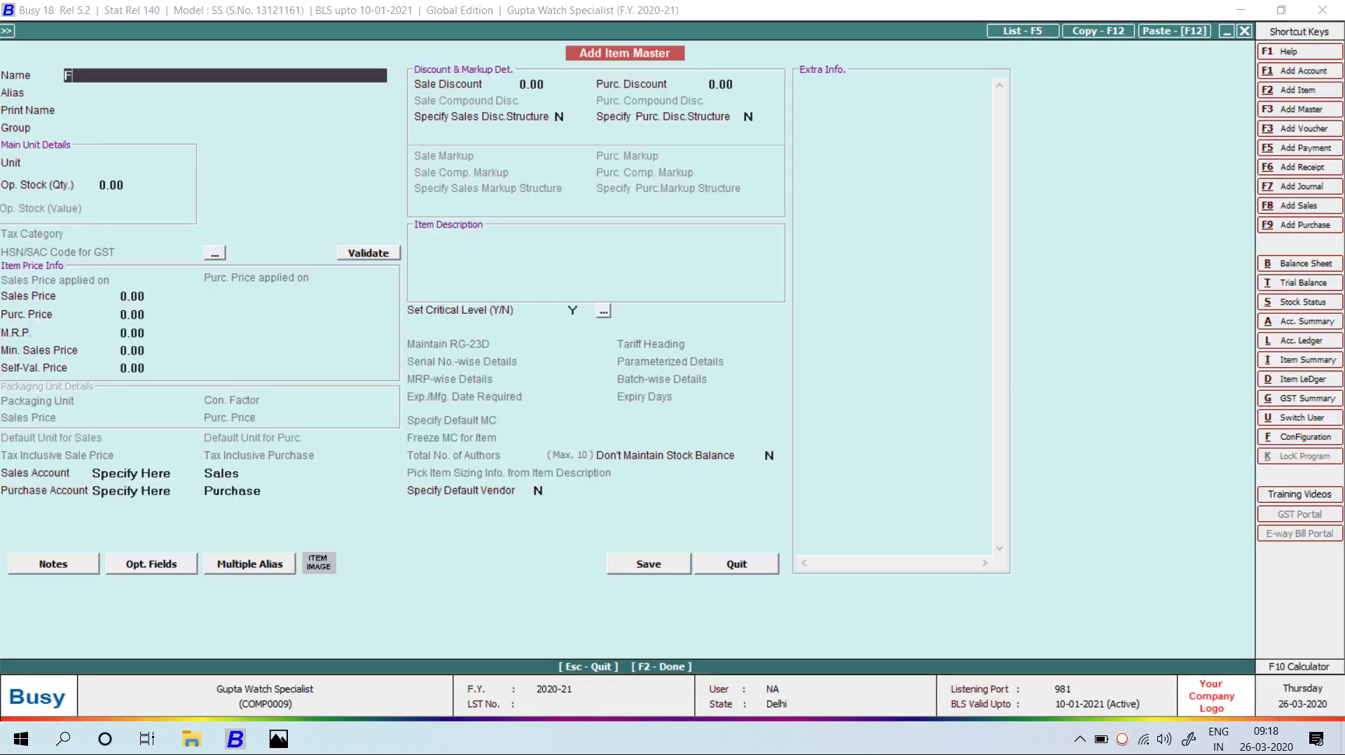
text(ASTTR)
key(alt+Tab)
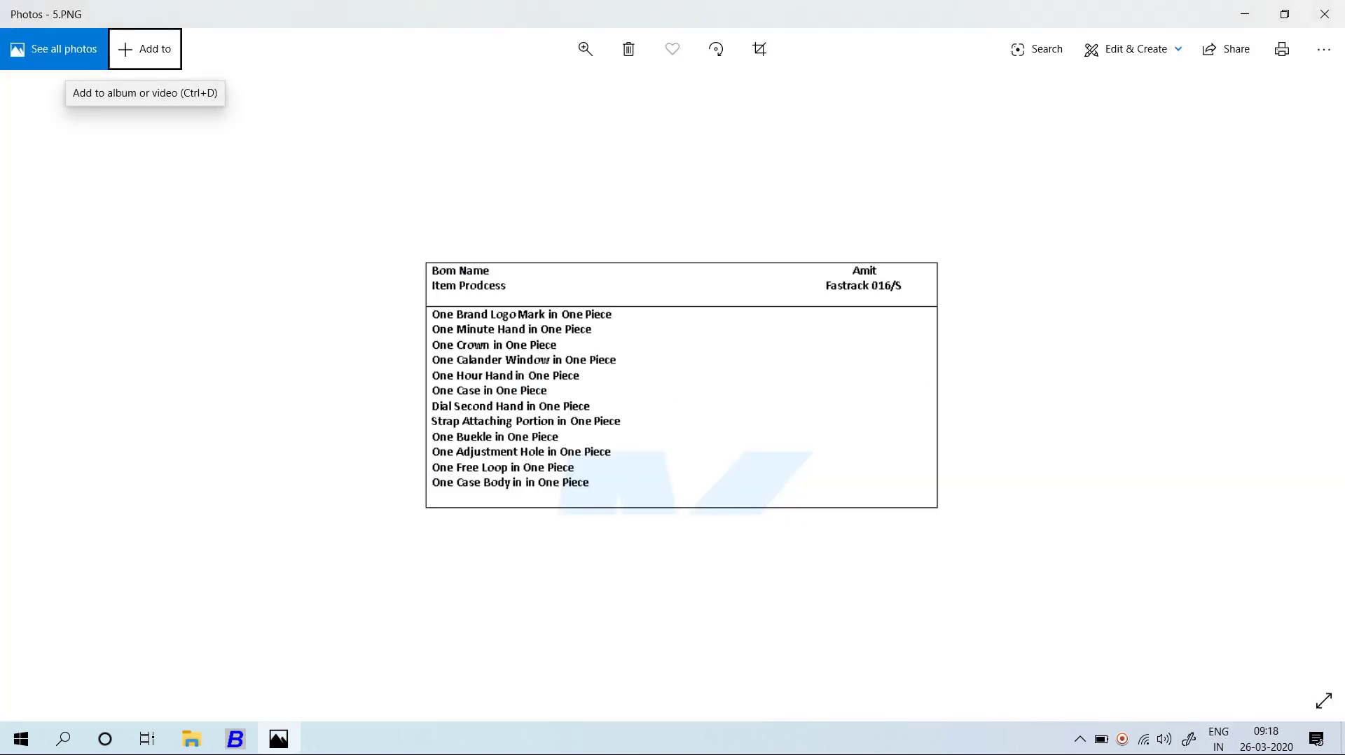
key(alt+Tab)
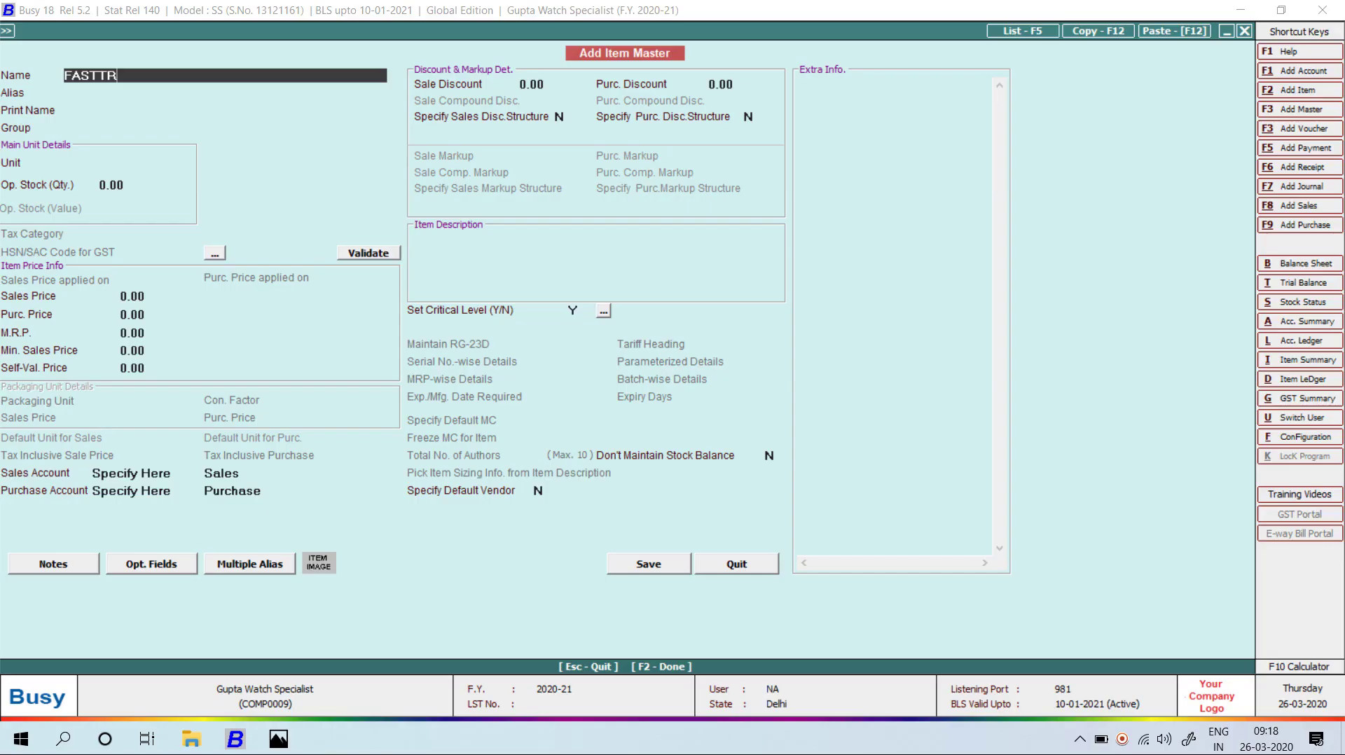
text(ACK 016/S)
key(Return)
key(Return)
key(Return)
key(Return)
- Create a new primary item group named FINISHED GOODS from the item master and save it
key(Up)
key(F3)
text(F)
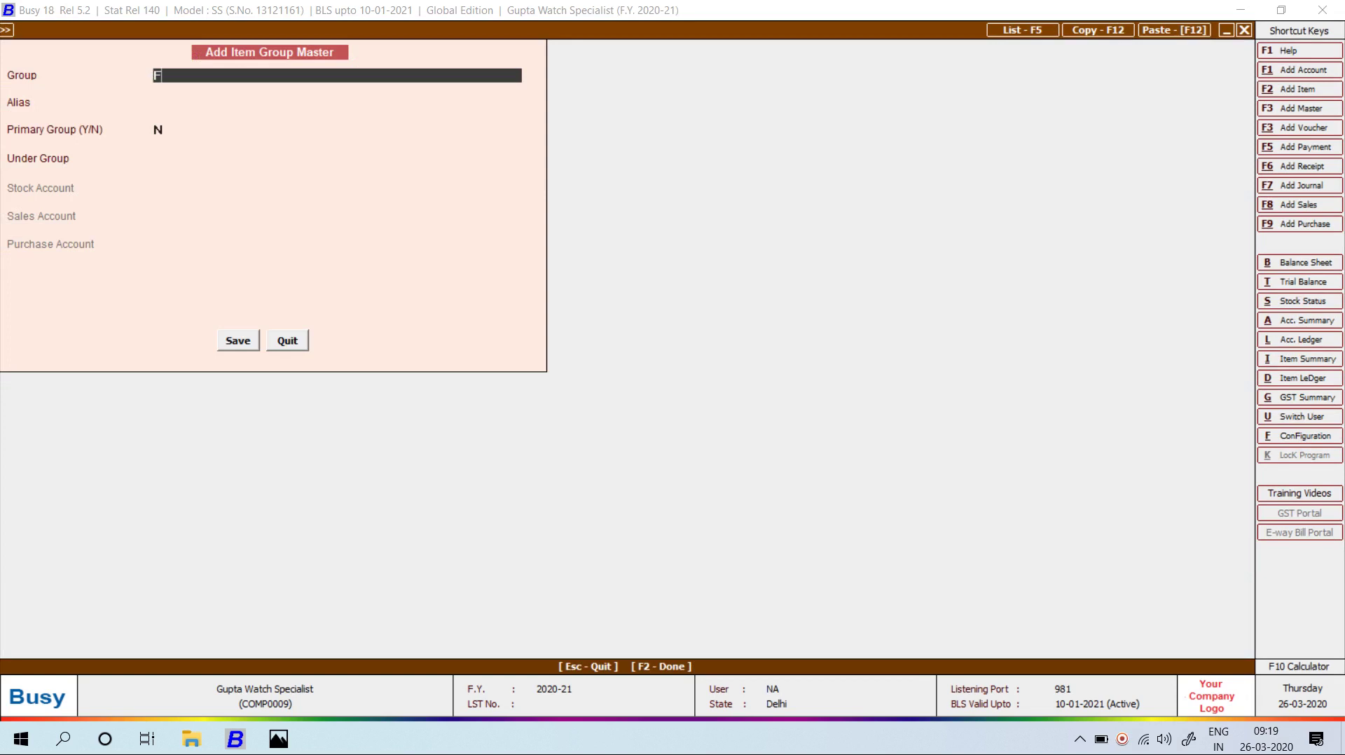
text(INISHED GOODS)
key(Return)
key(Return)
text(Y)
key(Return)
key(Return)
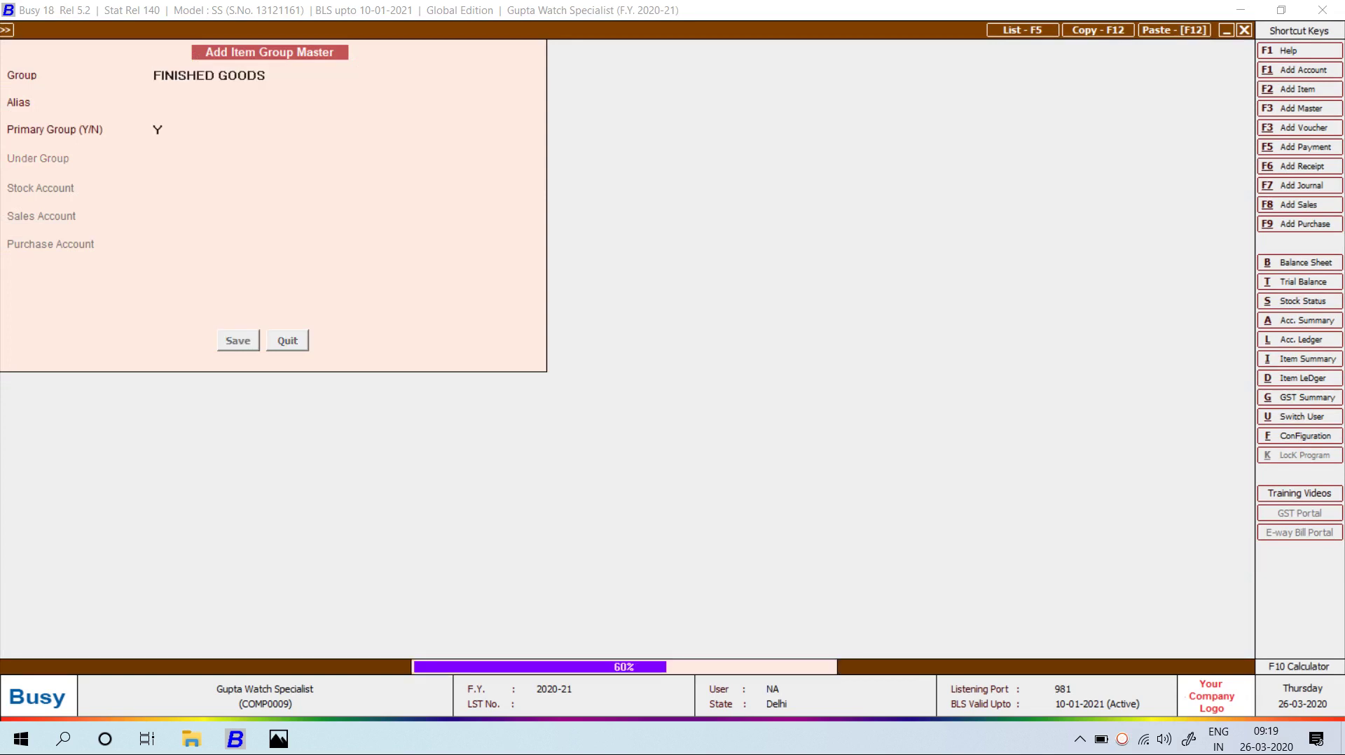
- Set the item's unit to Pcs., save the item master, and use it as the BOM's item to produce
key(space)
text(p)
key(Return)
key(Return)
key(Return)
key(alt+Tab)
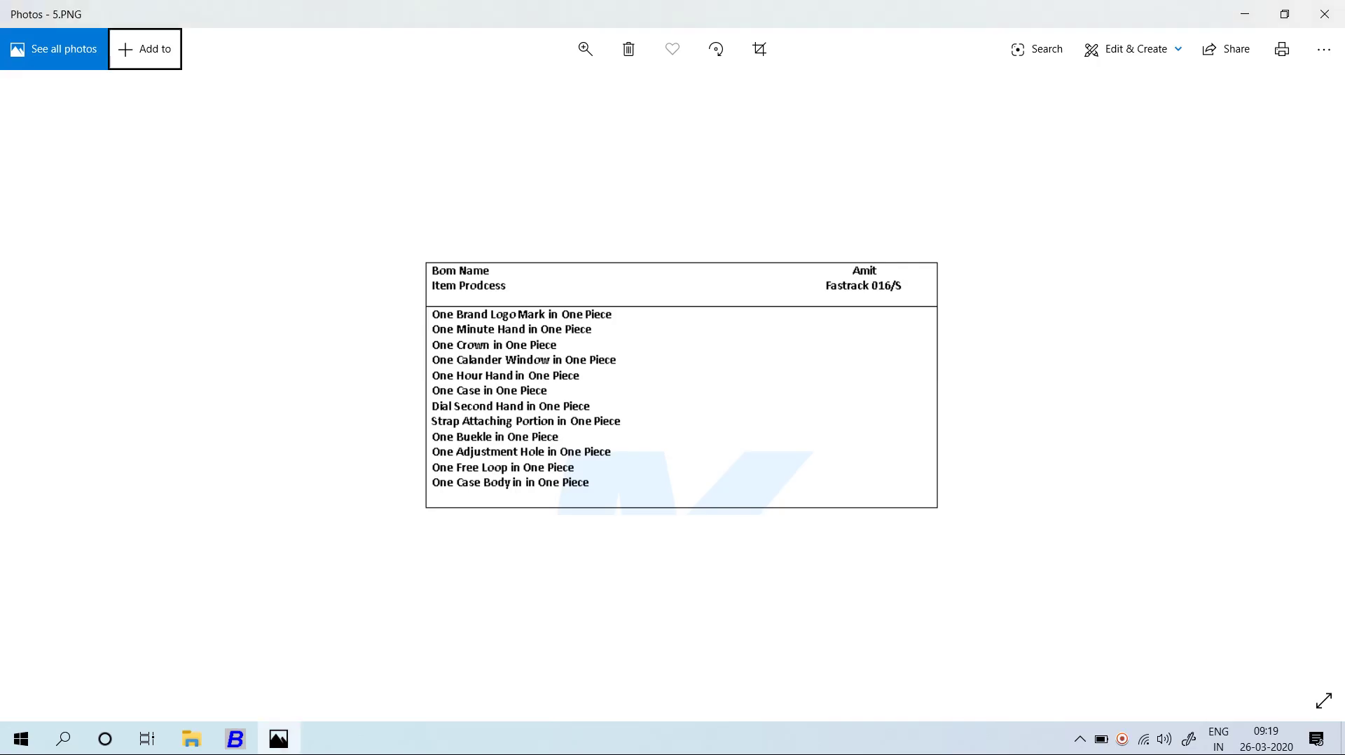
key(alt+Tab)
key(F2)
key(Return)
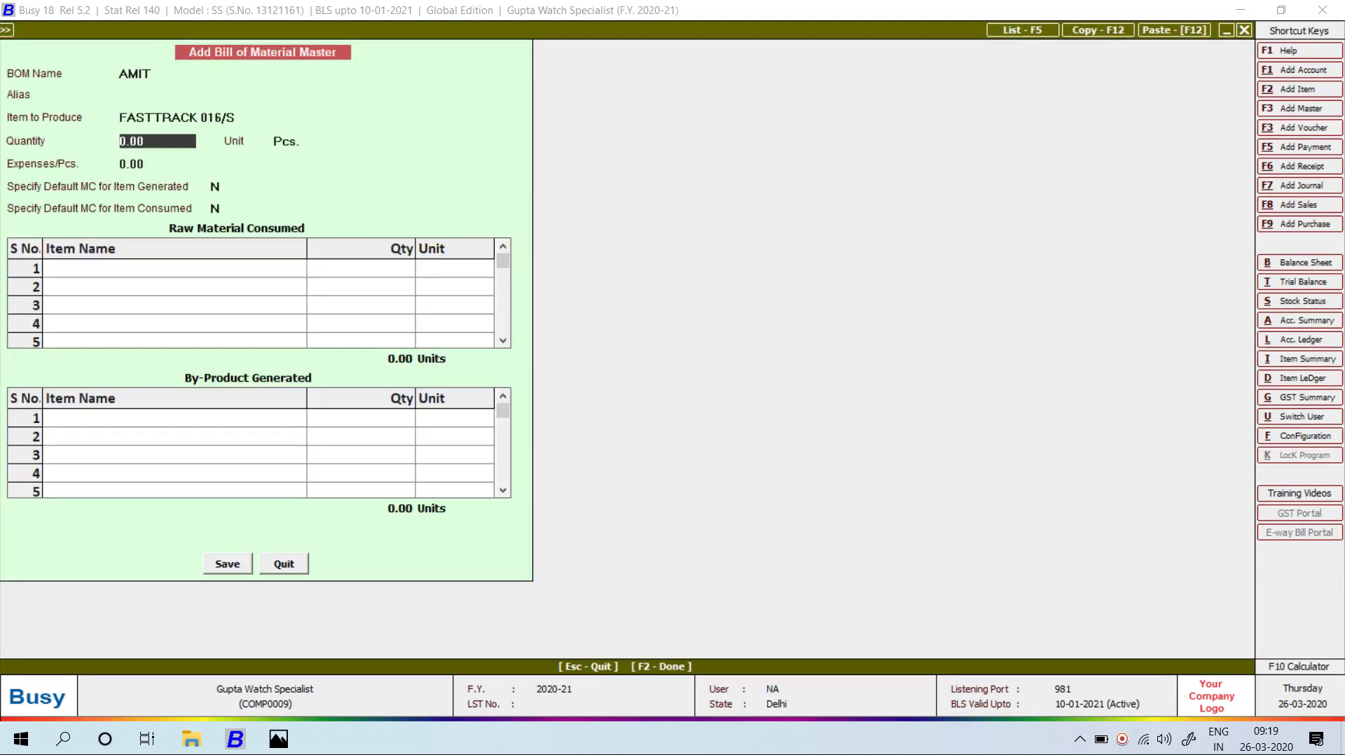
- Set the BOM quantity to 1 and, after checking the production sheet, set the expenses per piece to 18.50
text(1)
key(Return)
key(Return)
key(alt+Tab)
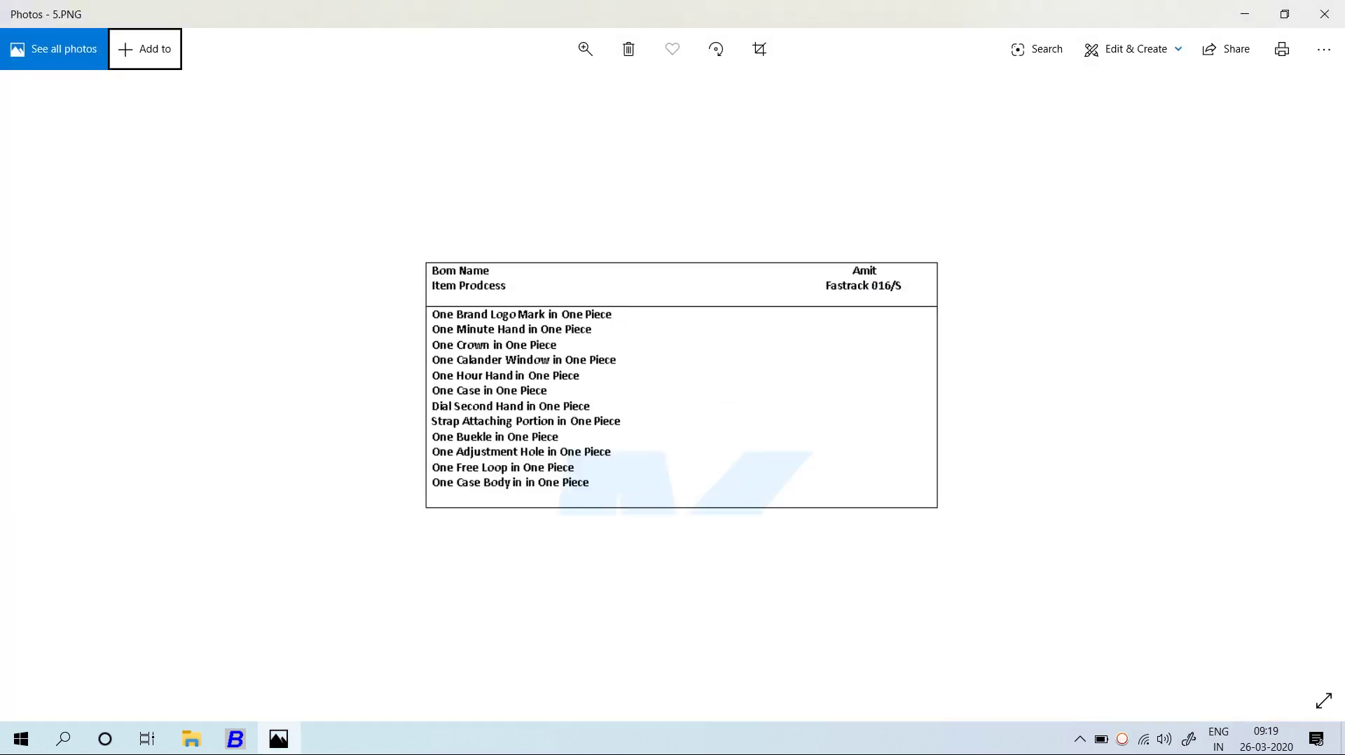
key(Right)
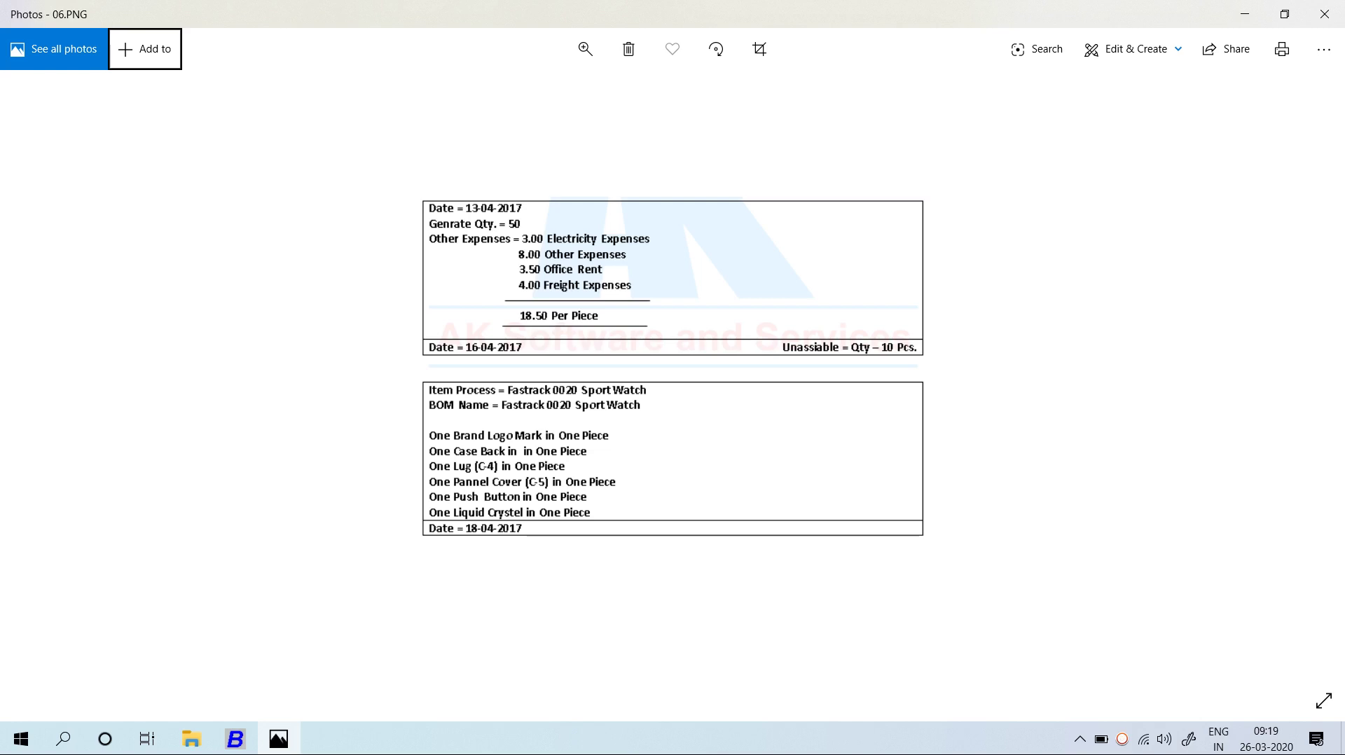
key(alt+Tab)
text(18)
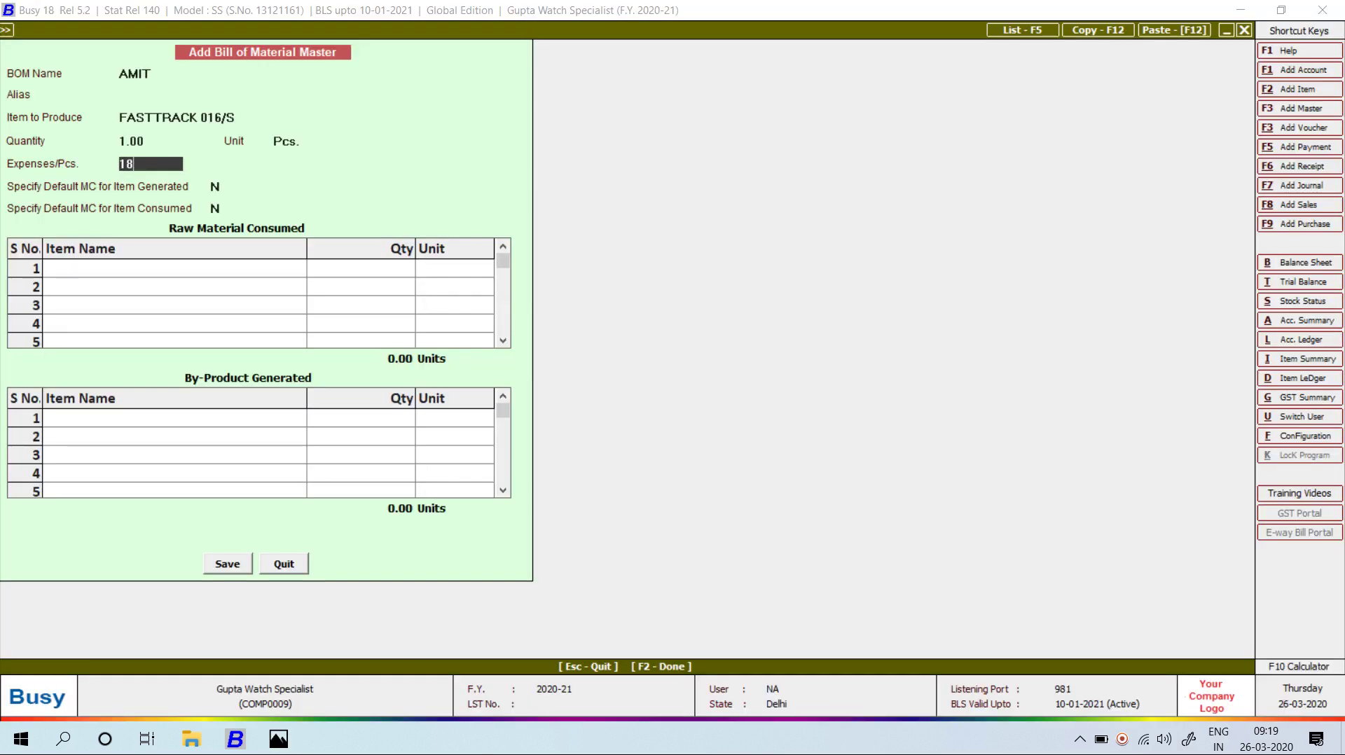
text(.50)
key(Return)
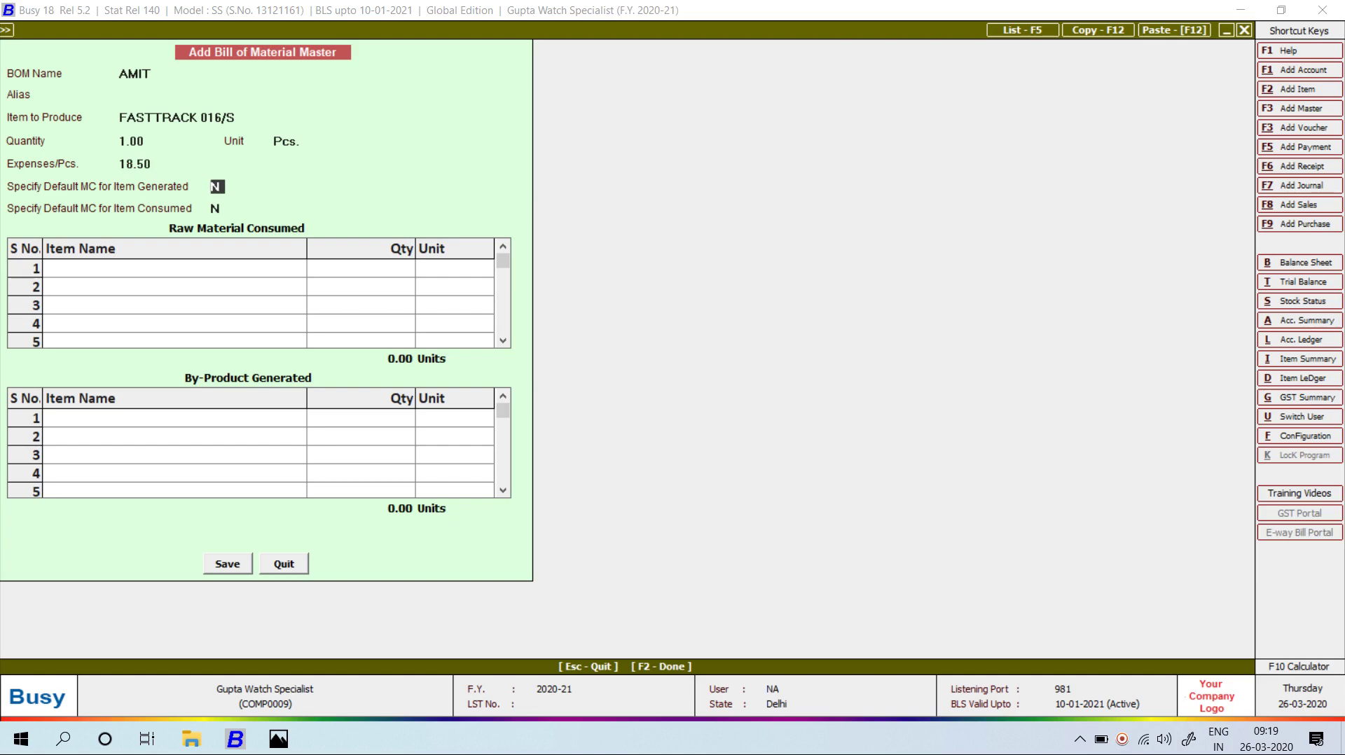
- Specify Main Store as the default material centre for both the item generated and the items consumed
text(Y)
key(Return)
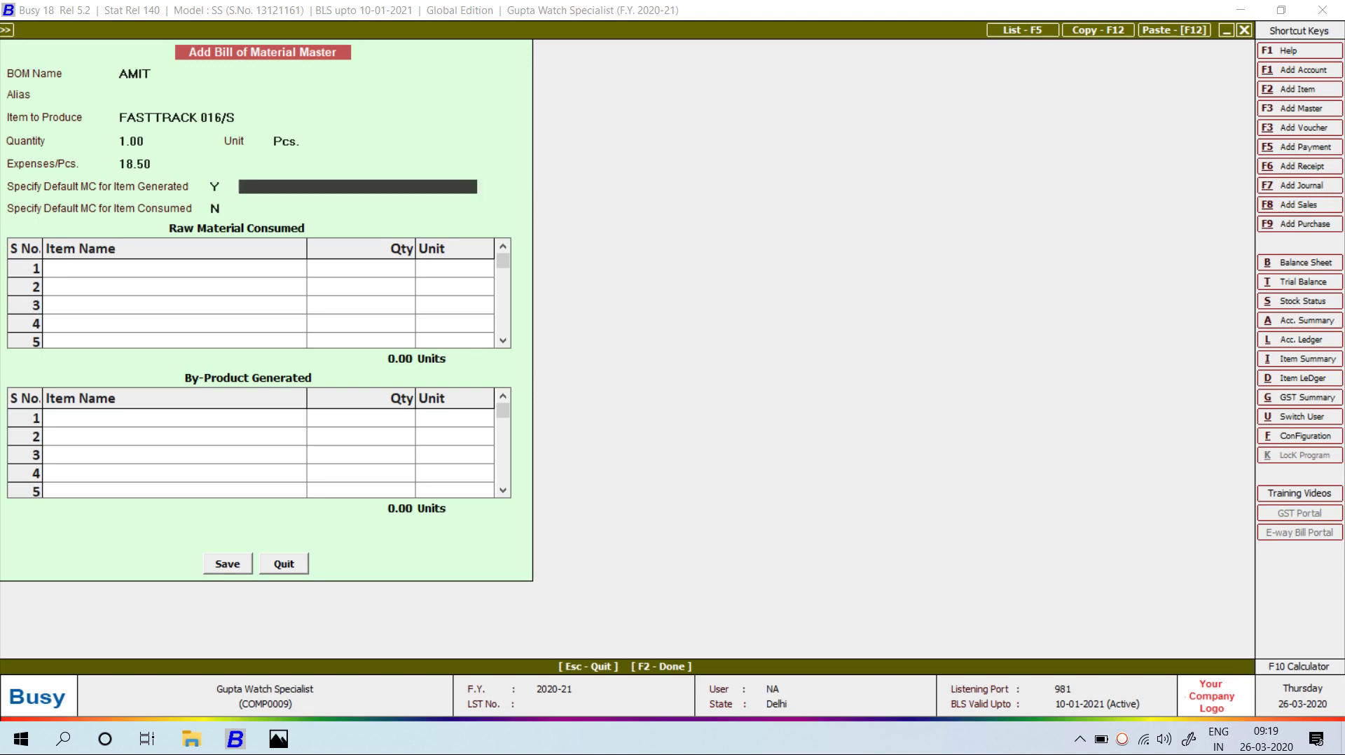
key(Return)
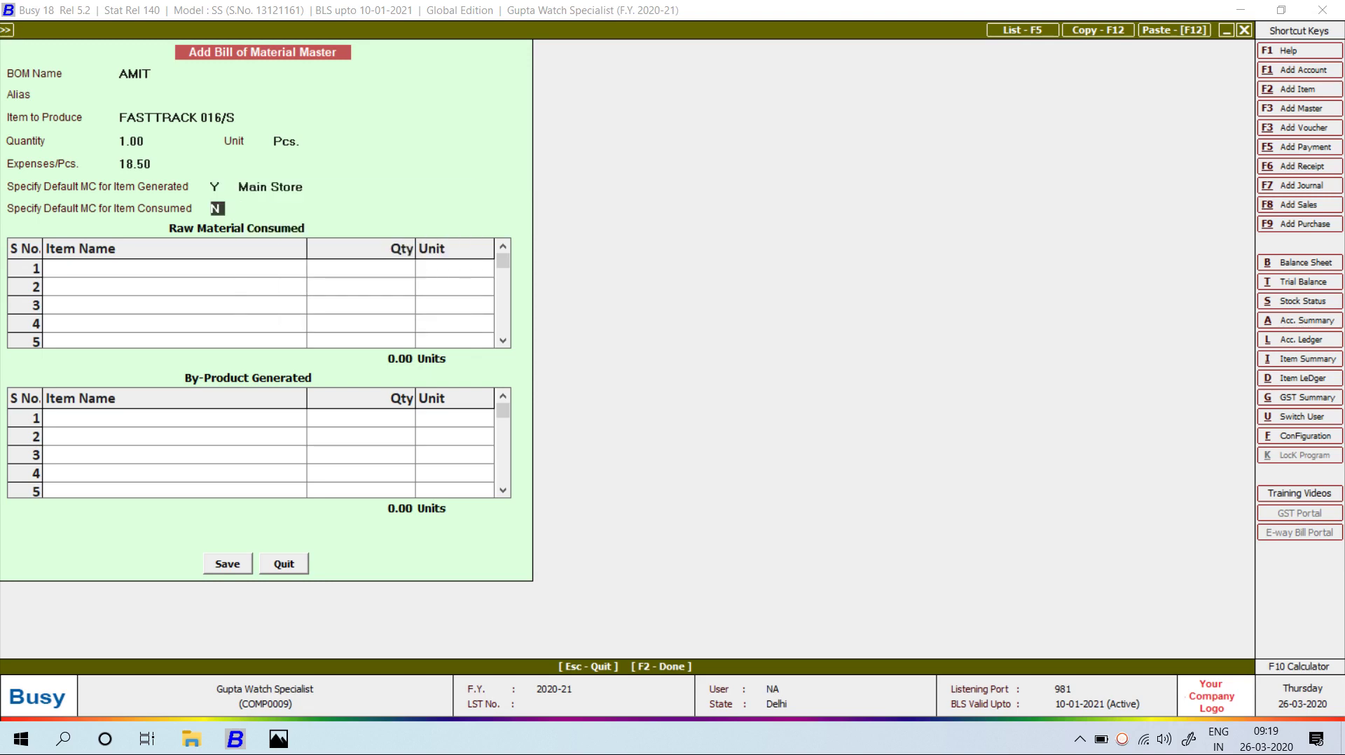
text(Y)
key(Return)
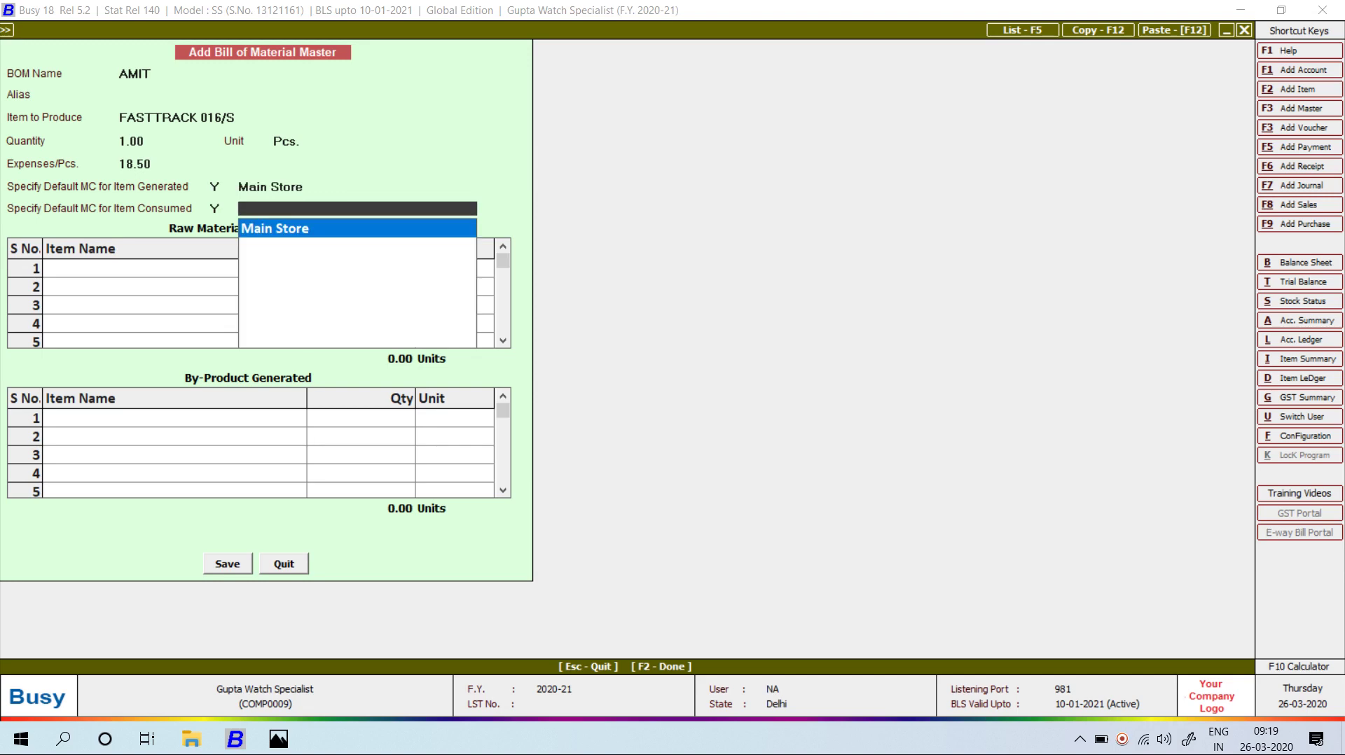
key(Return)
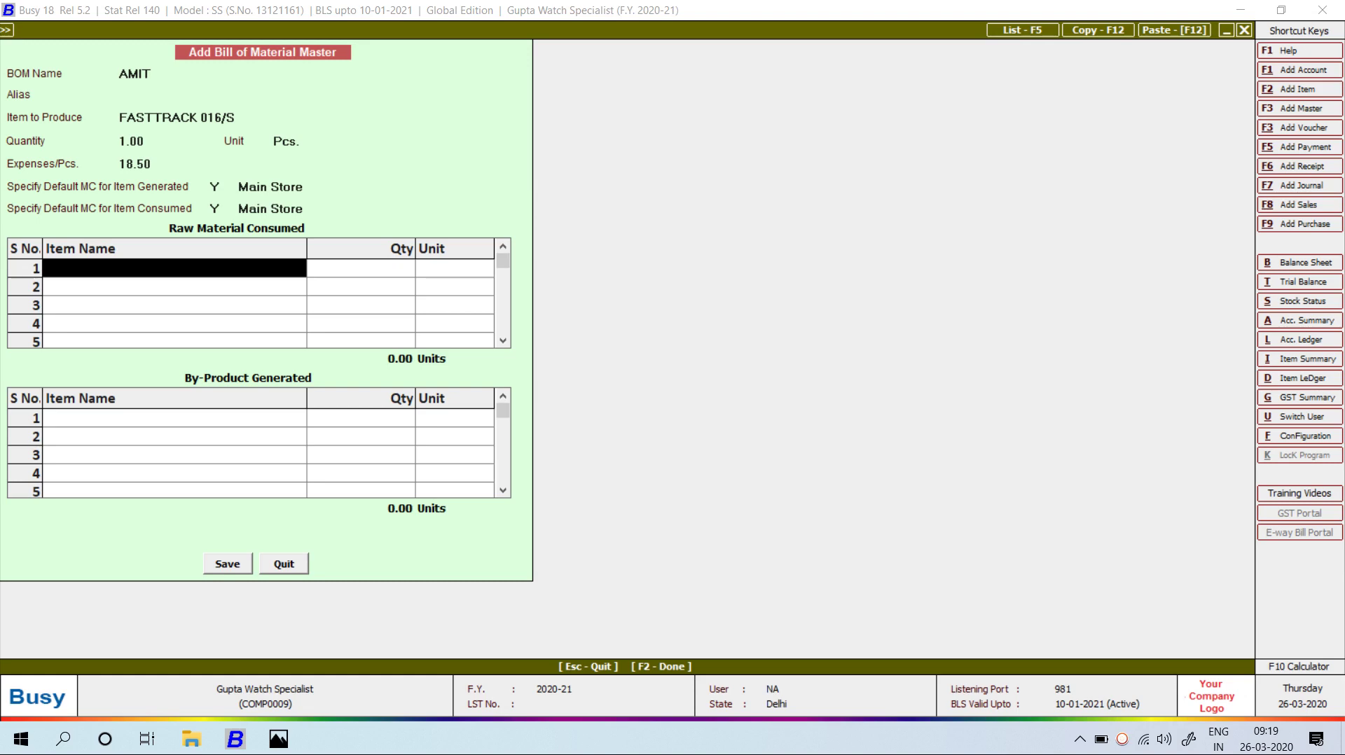
- Return to the BOM component sheet and add Brand Logo Mark, 1 Pcs., as the first raw material consumed
key(alt+Tab)
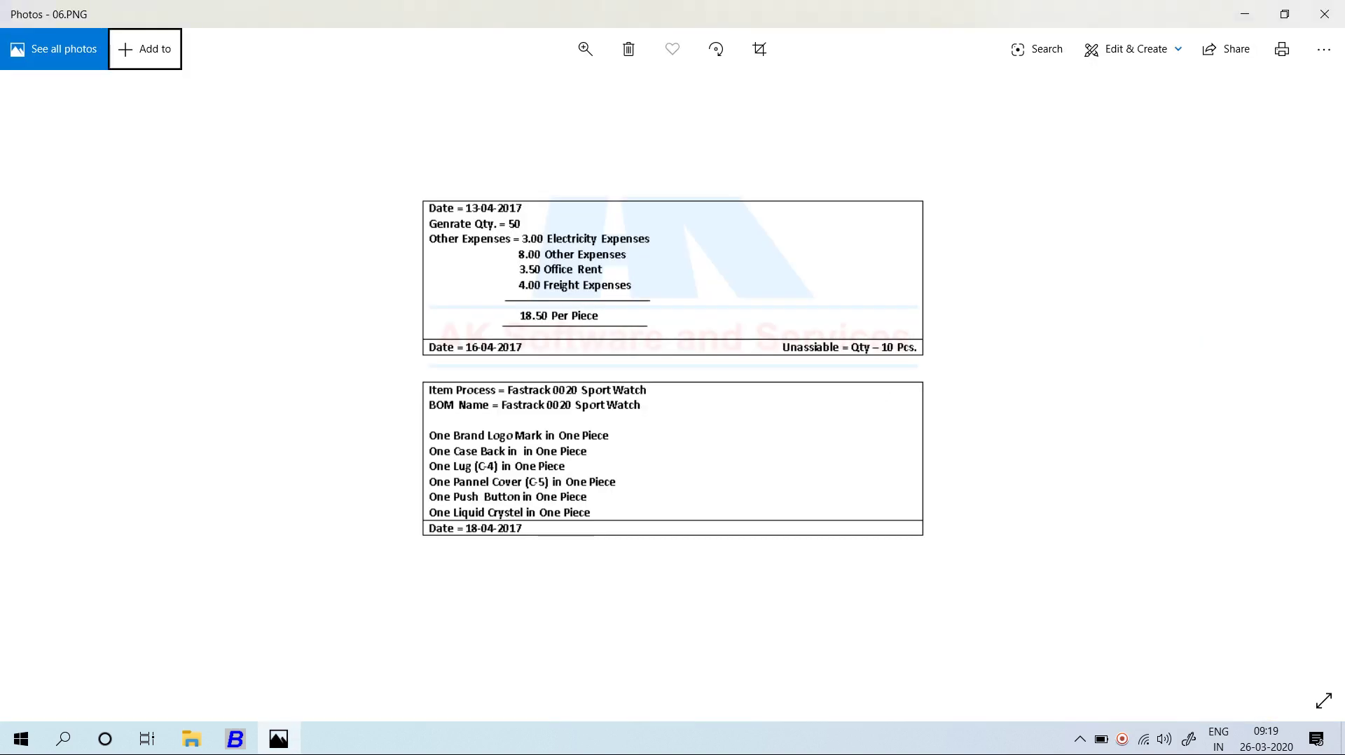
click(44, 380)
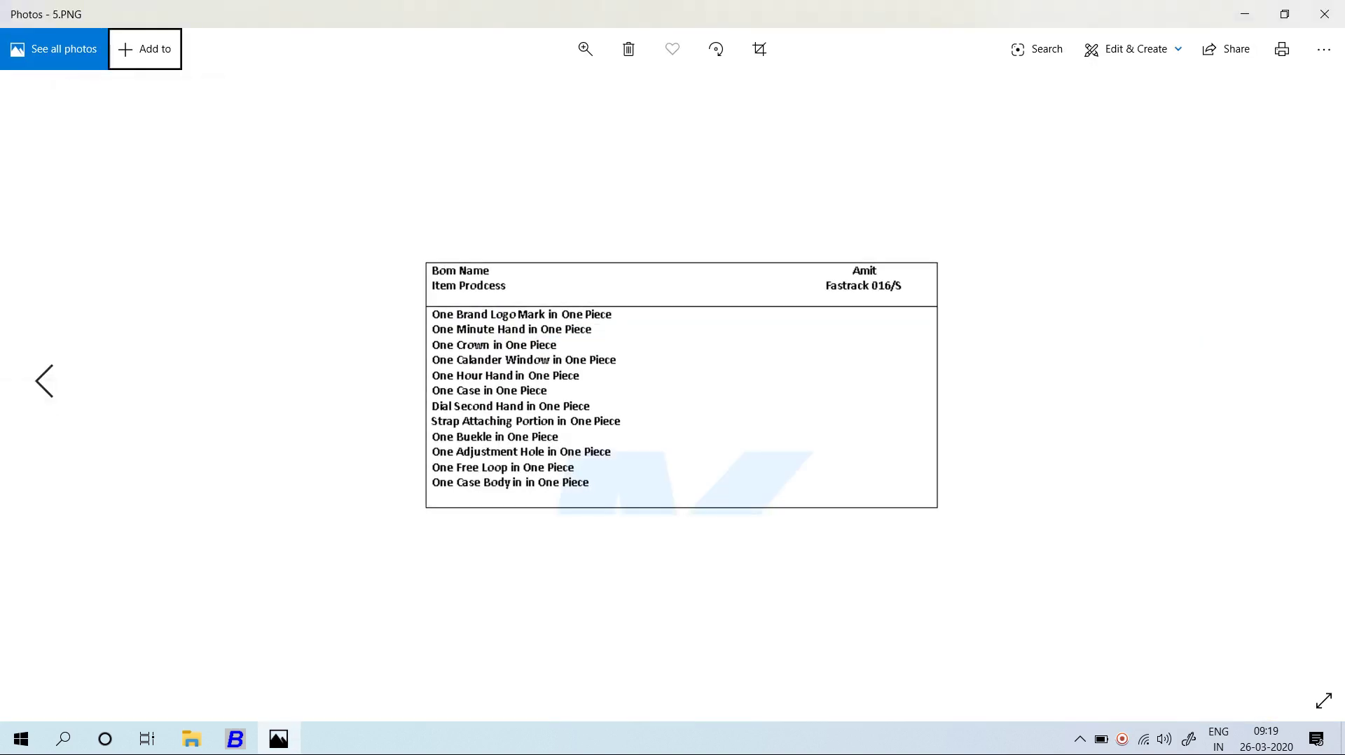
key(Left)
key(alt+Tab)
text(bRAN)
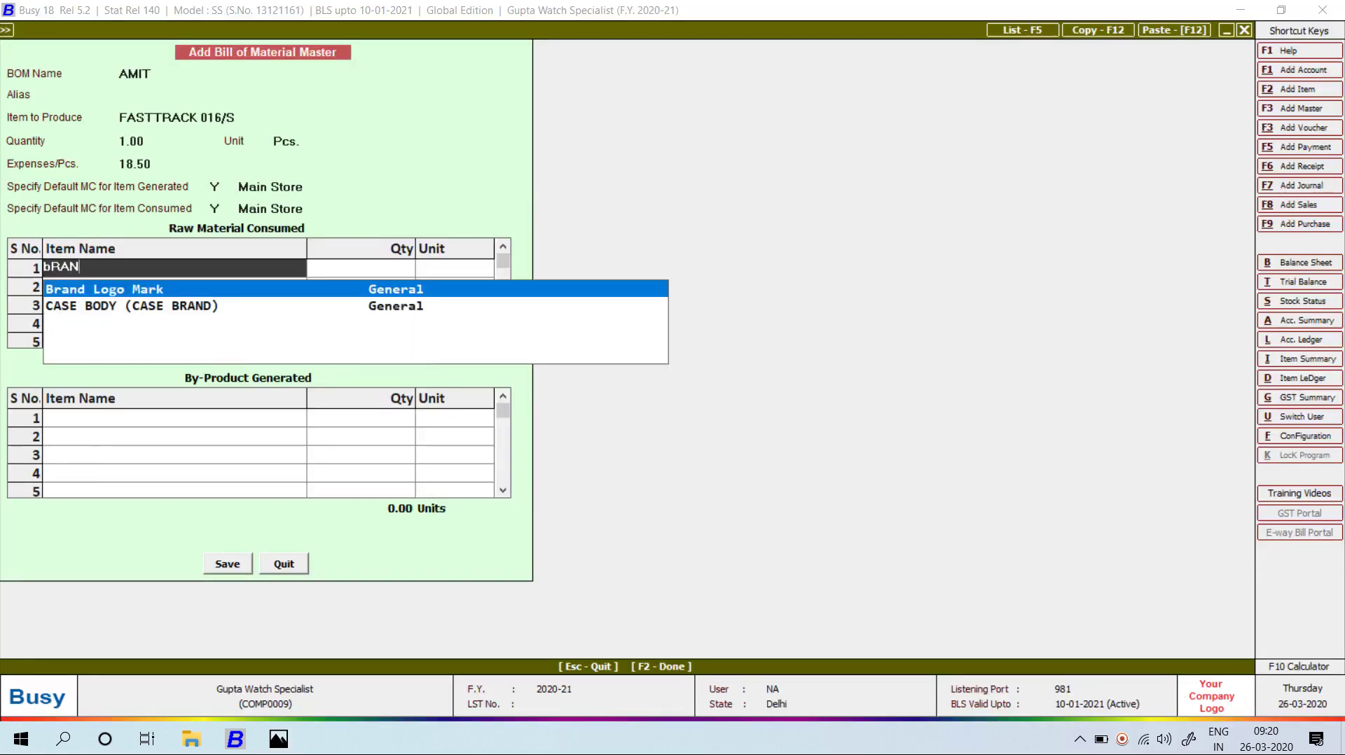
key(Return)
key(Return)
- Check the sheet and add Minute Hand, 1 Pcs., as the second raw material consumed
key(alt+Tab)
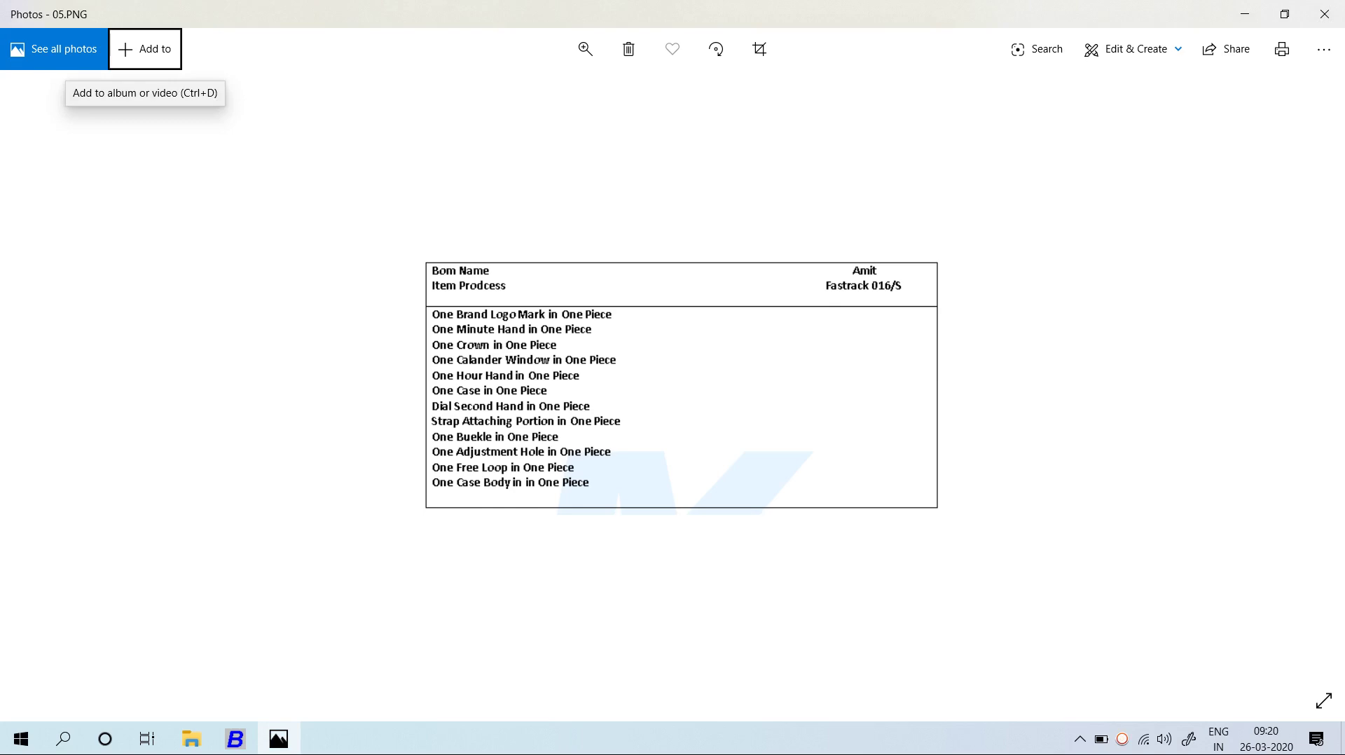
key(alt+Tab)
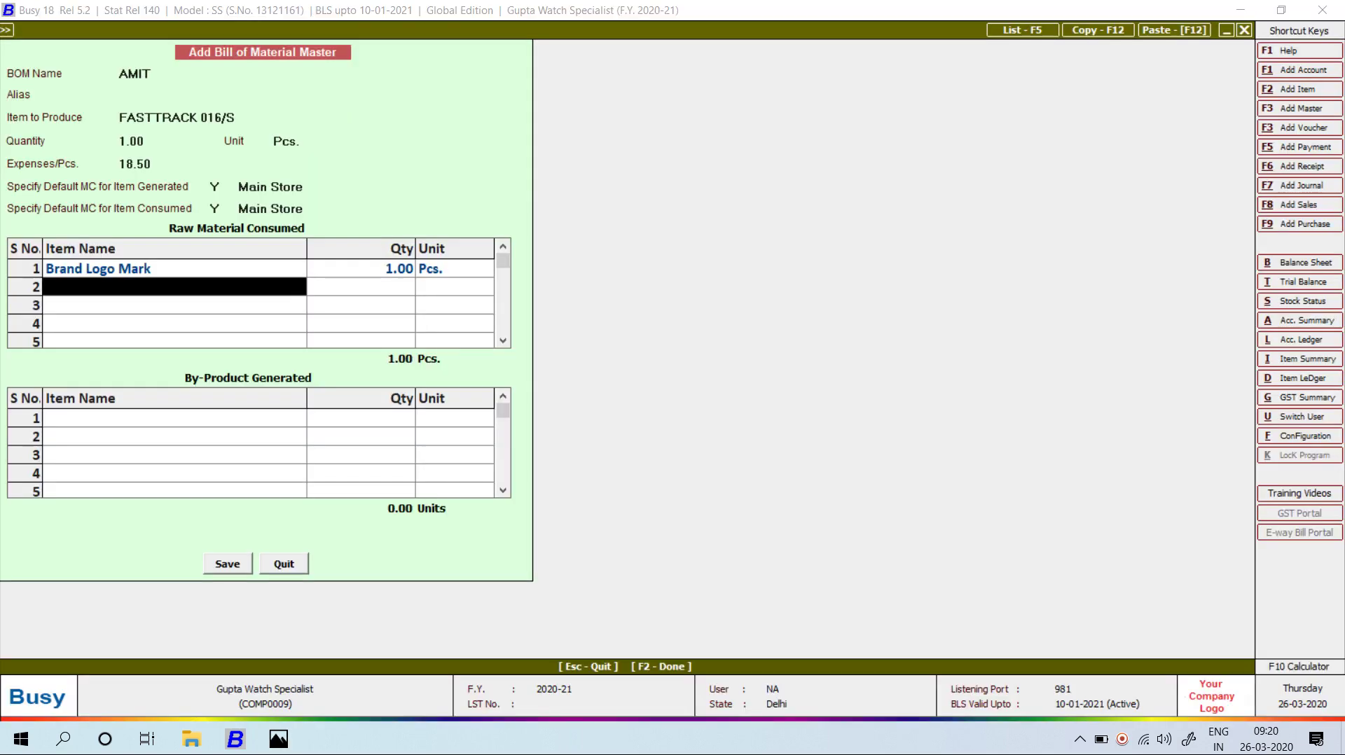
text(min)
key(Return)
key(Return)
key(Return)
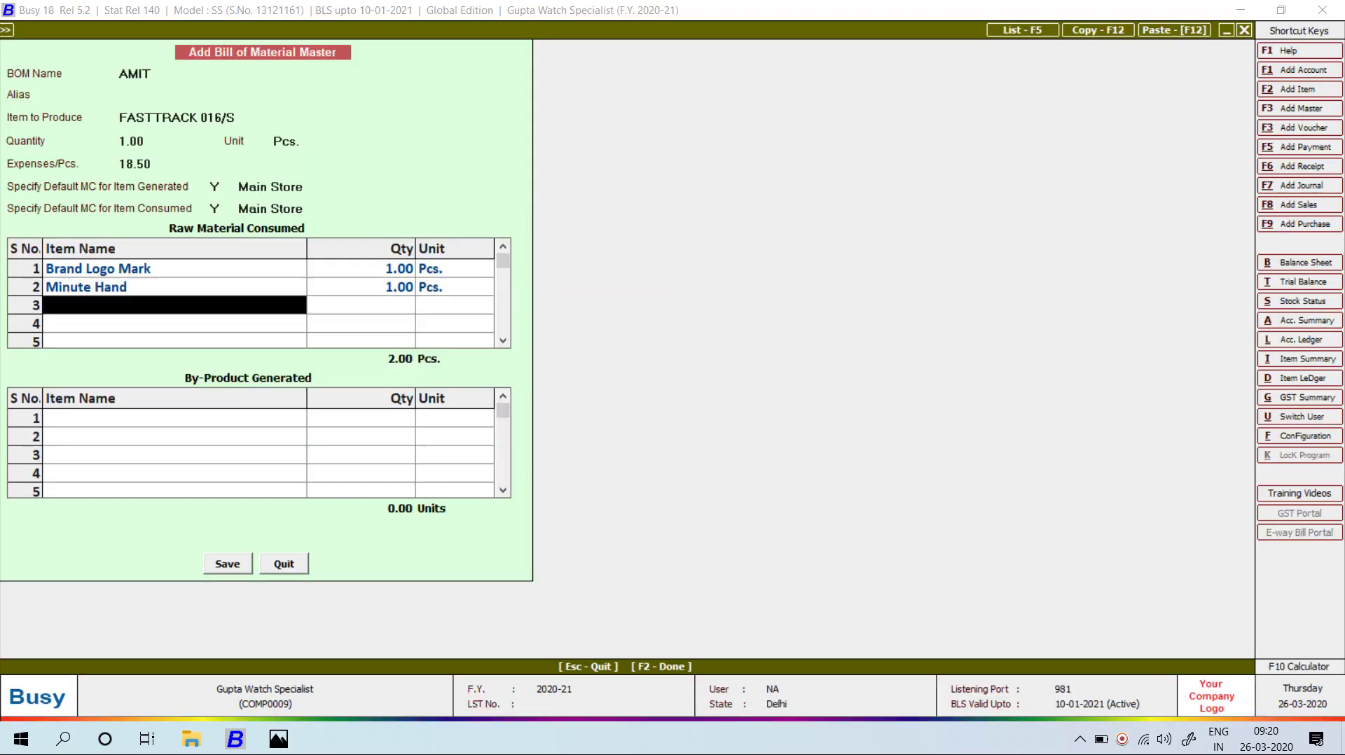
- Check the sheet and add one piece of the crown as the third raw material consumed
key(alt+Tab)
key(alt+Tab)
text(cr)
key(Return)
key(Return)
- Check the sheet and add one piece of the calendar window as the fourth raw material consumed
key(alt+Tab)
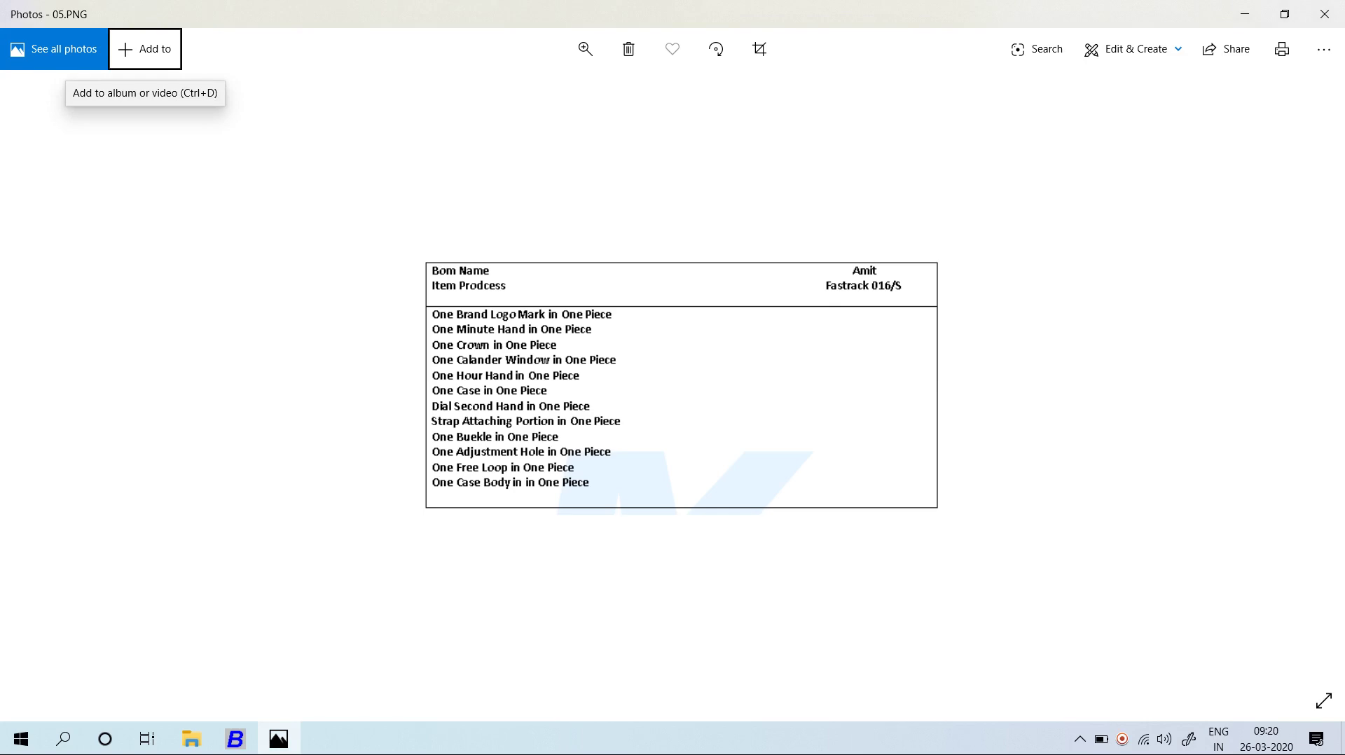
key(alt+Tab)
text(ca)
key(Return)
key(Return)
key(Return)
- Check the sheet and add HOUR HAND, 1 Pcs., as the fifth raw material consumed
key(alt+Tab)
key(alt+Tab)
text(h)
key(Return)
key(Return)
key(Return)
- Check the sheet and add CASE with a quantity of 1 Pcs. as the sixth raw material consumed
key(alt+Tab)
key(alt+Tab)
text(cAS)
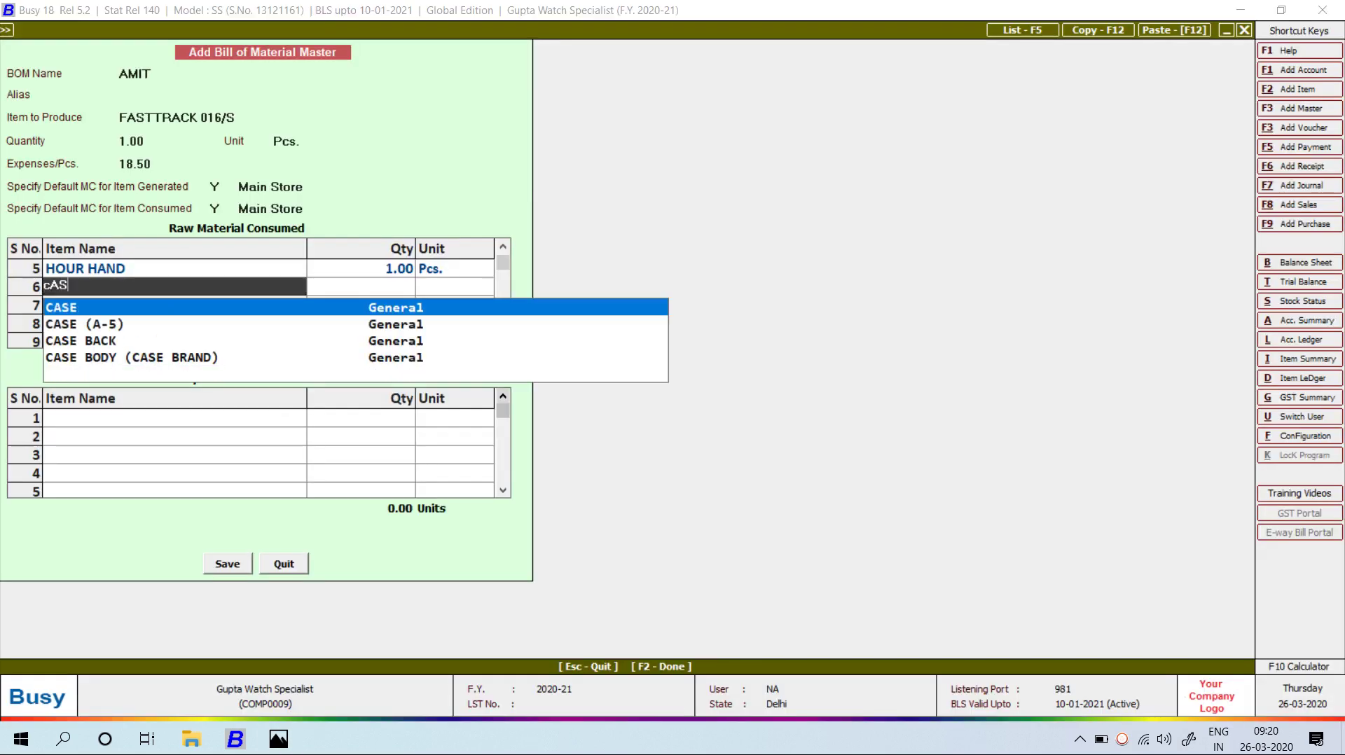
key(Return)
key(alt+Tab)
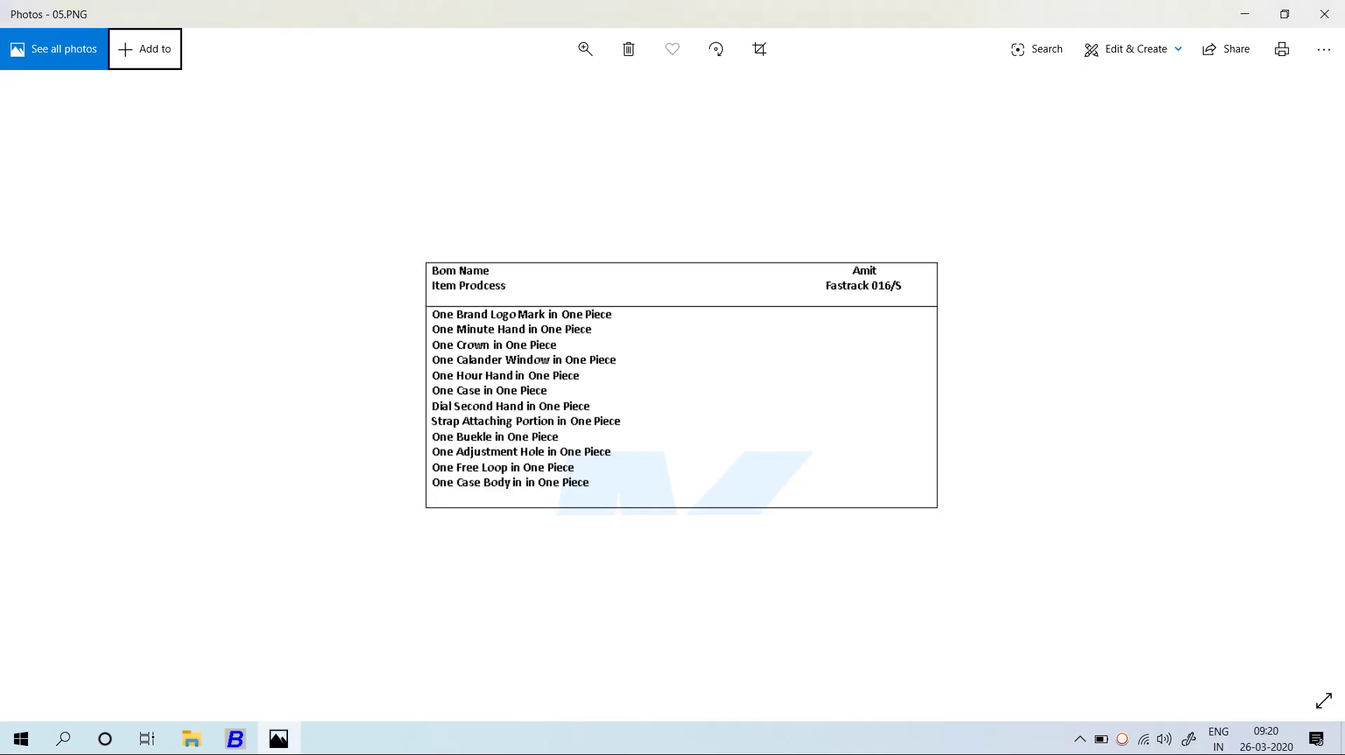
key(alt+Tab)
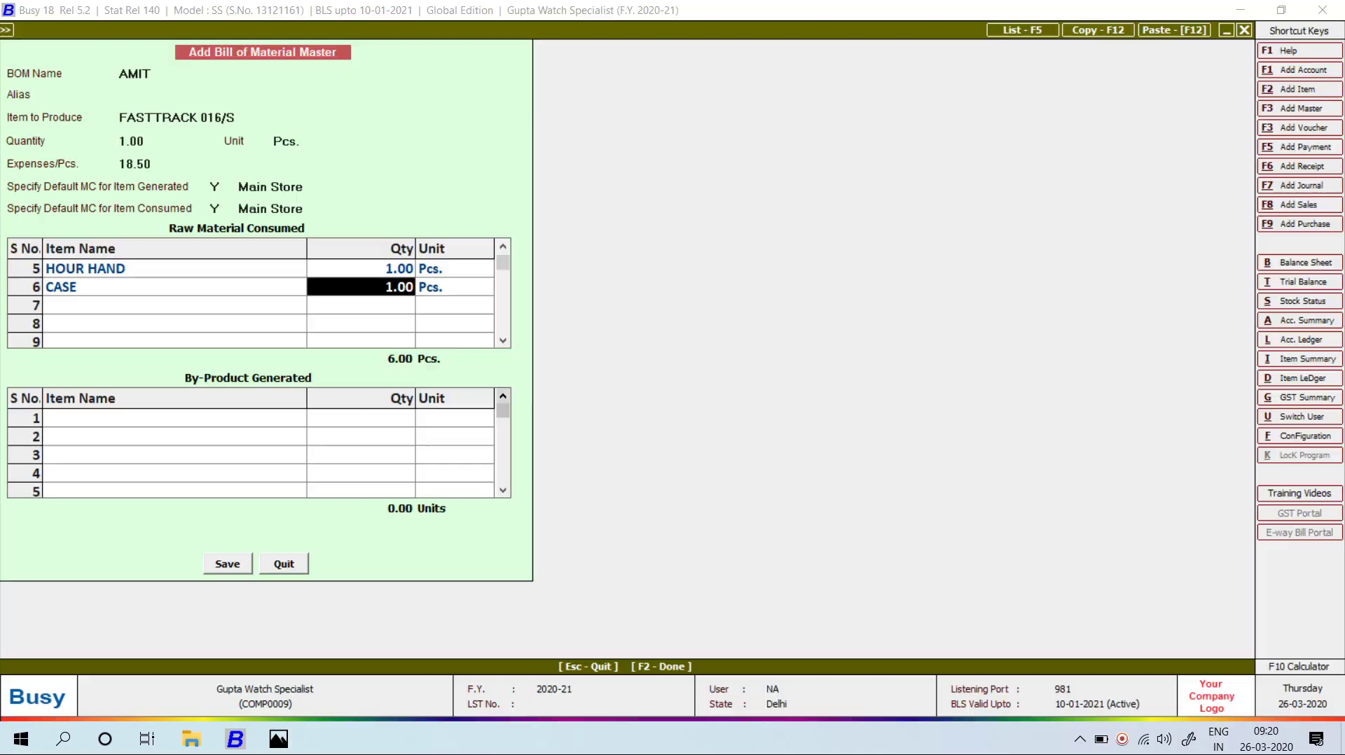
text(1)
key(Return)
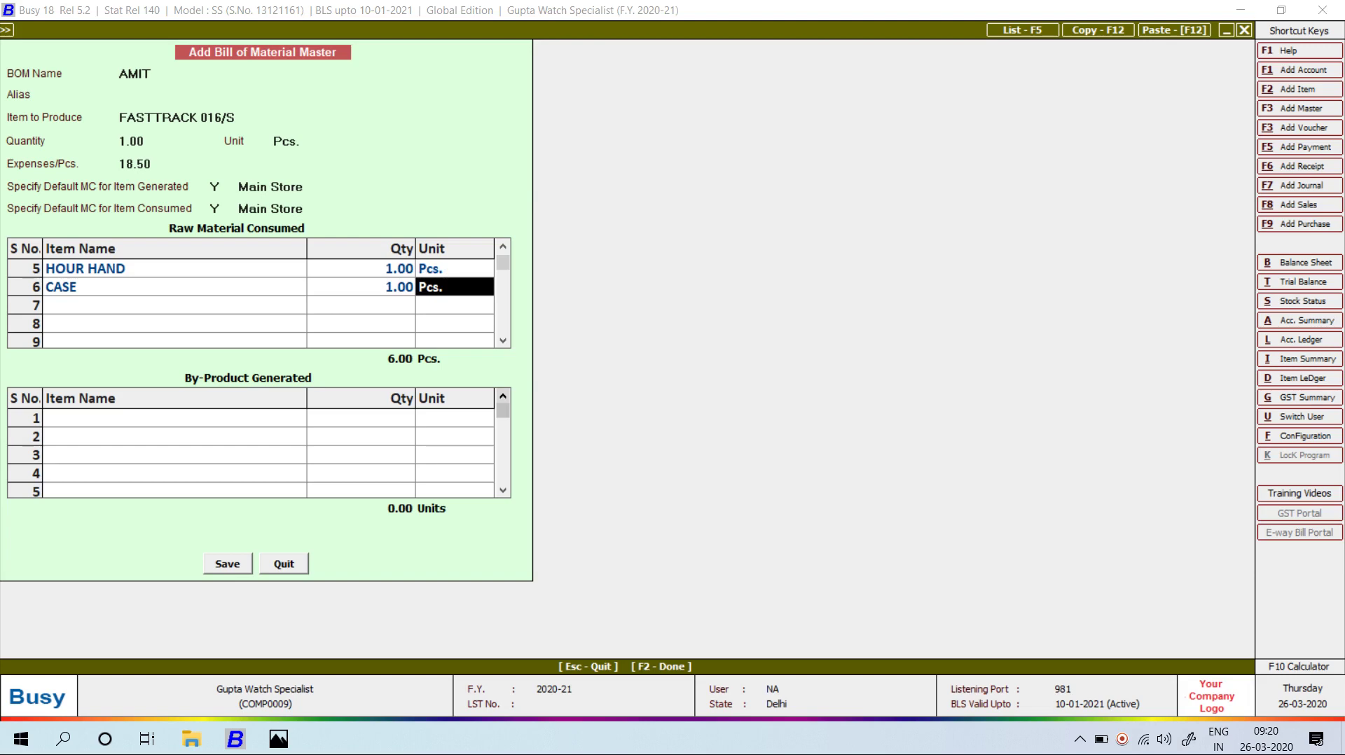
key(Return)
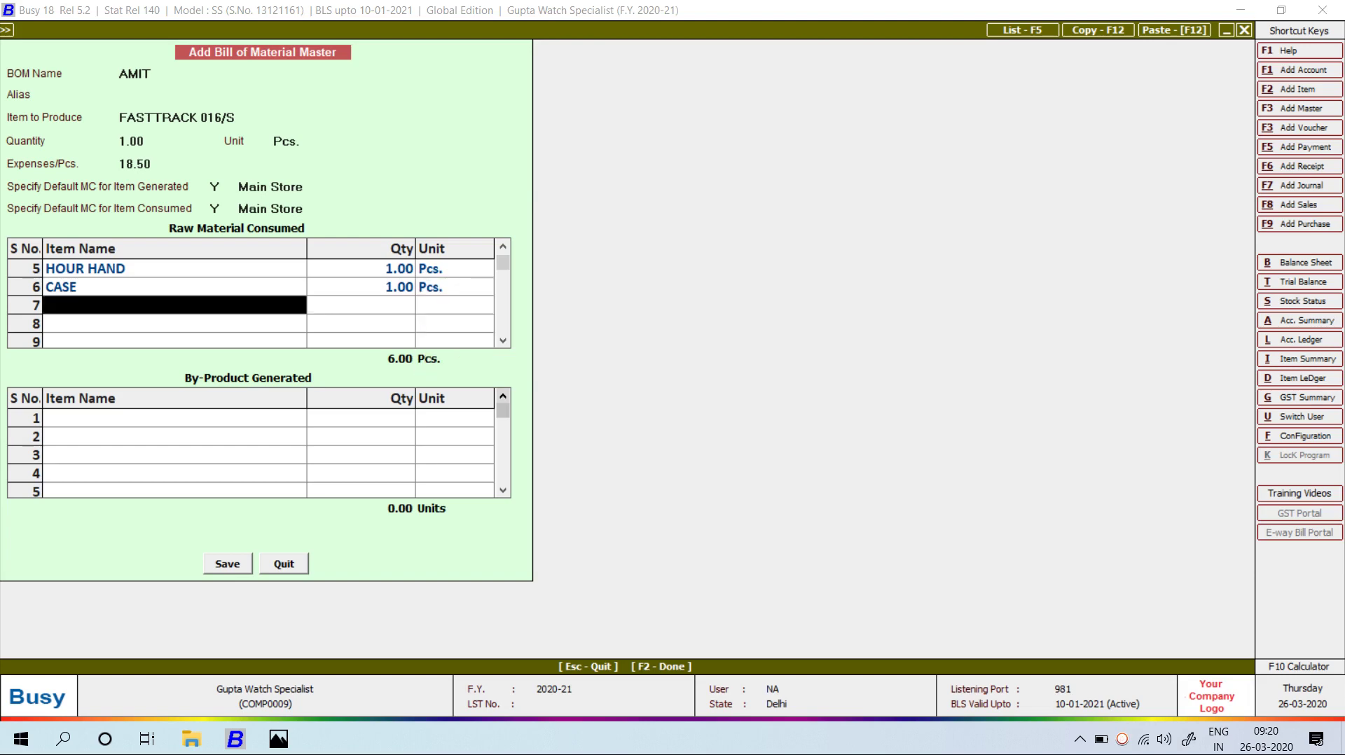
- Check the sheet for the dial second hand and add SECOND HAND, 1 Pcs., as the seventh raw material consumed
text(d)
key(alt+Tab)
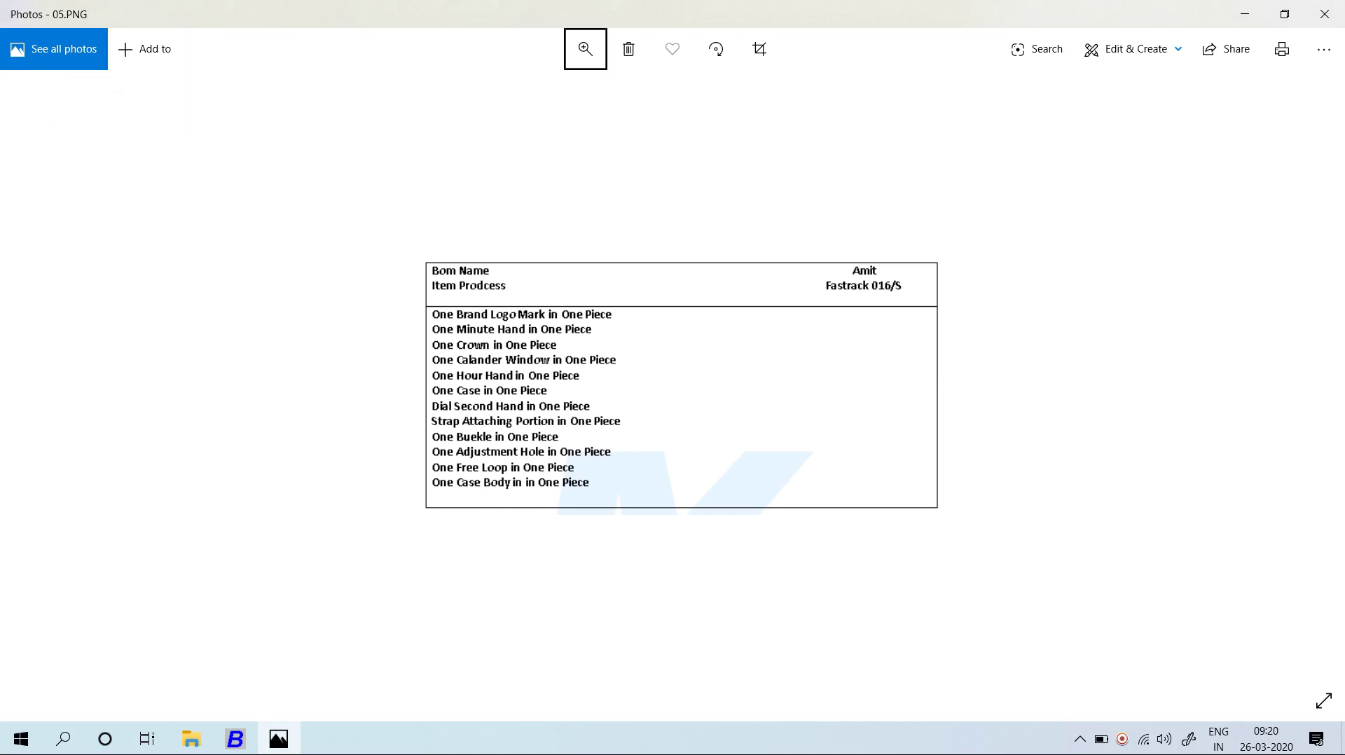
key(alt+Tab)
key(BackSpace)
text(sec)
key(Return)
key(Return)
key(Return)
- Add STRAP TO BE ATTACHED, 1 Pcs., as the eighth raw material consumed, checking the entries against the sheet
key(alt+Tab)
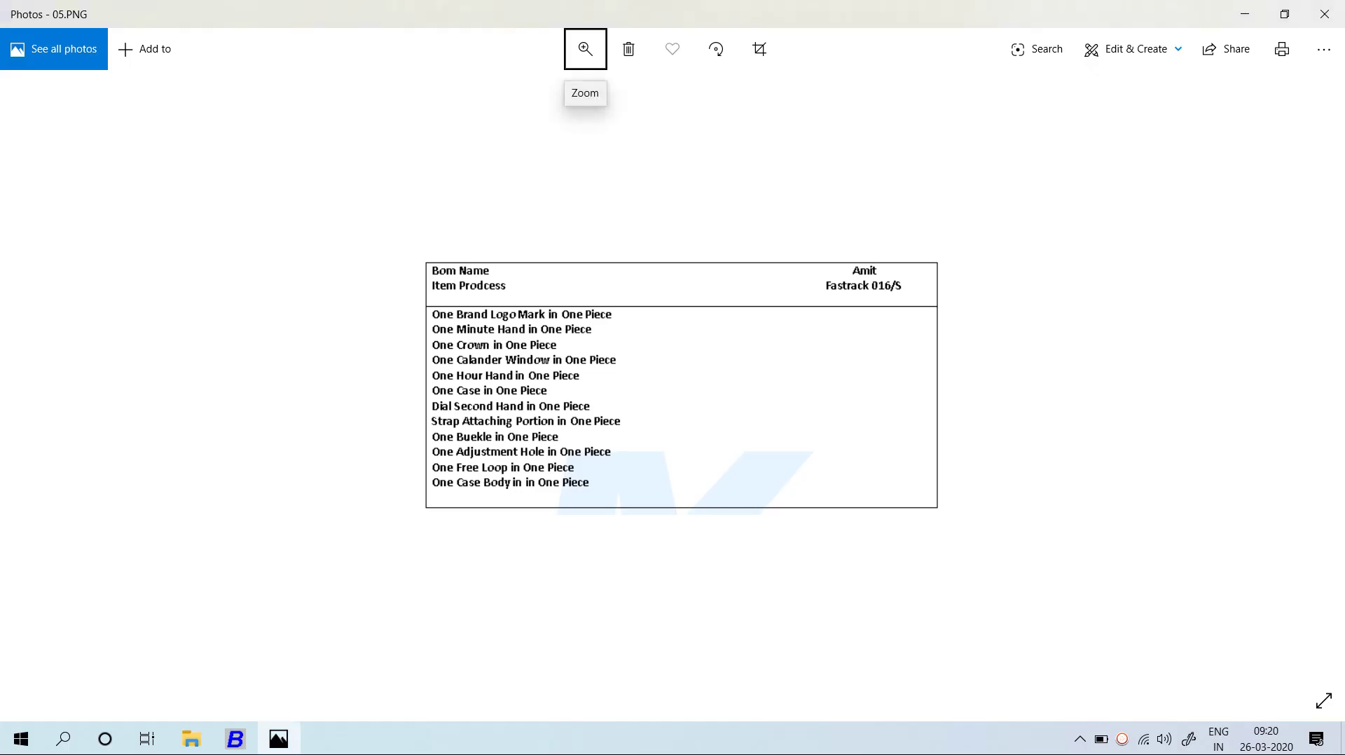
key(alt+Tab)
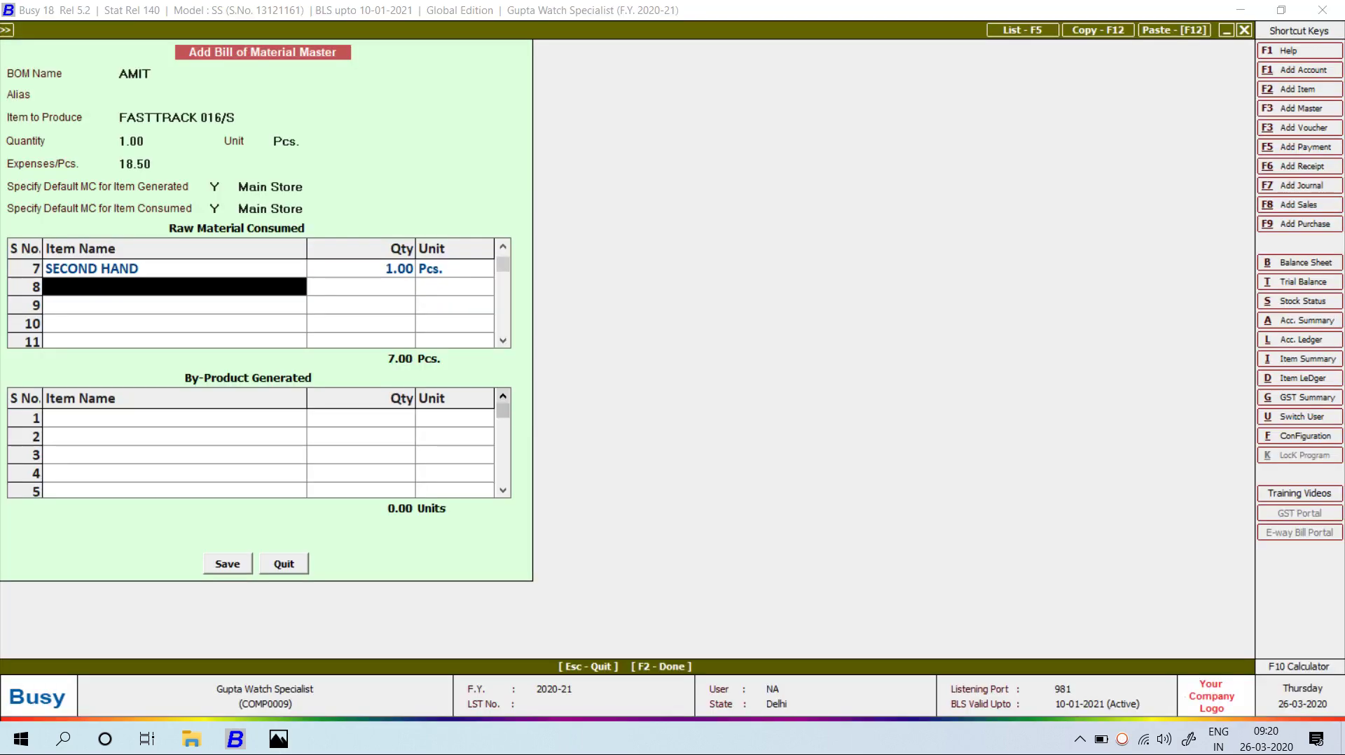
text(STRA)
key(Return)
text(1)
key(Return)
key(Return)
key(alt+Tab)
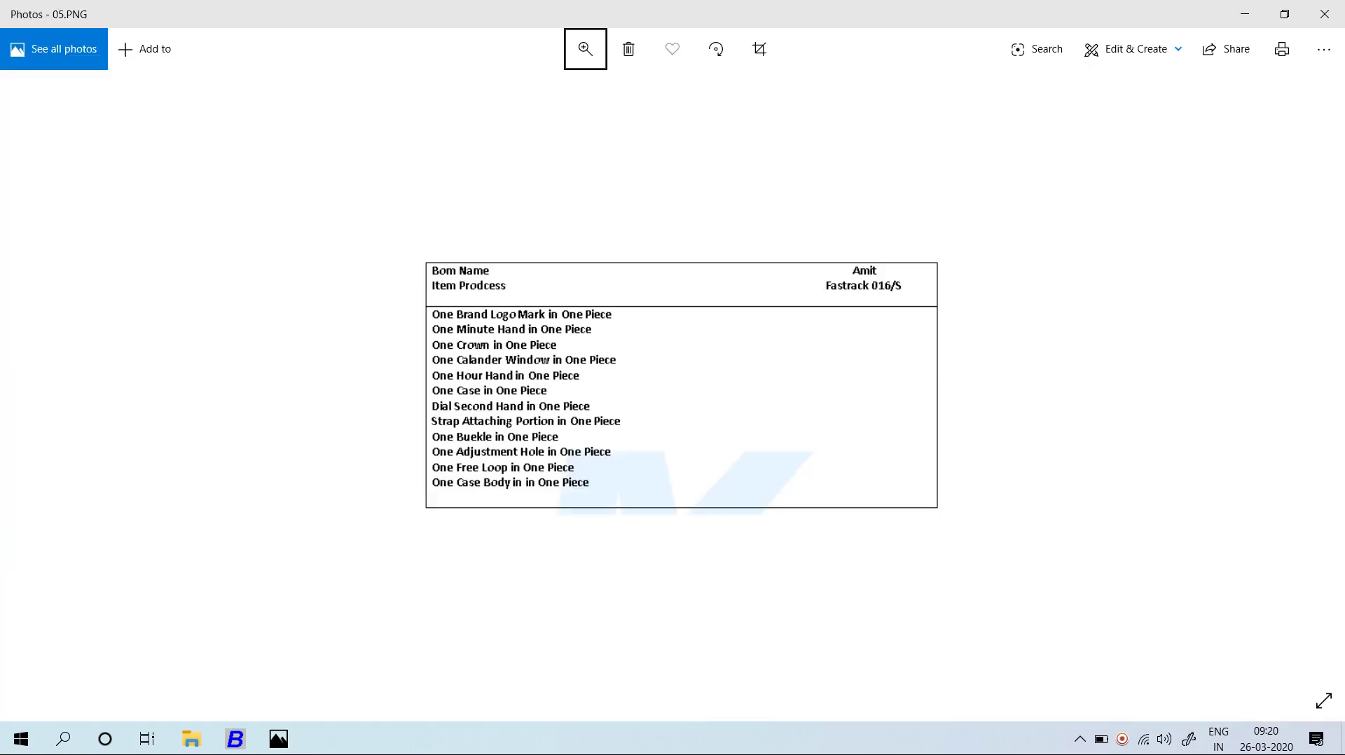
key(alt+Tab)
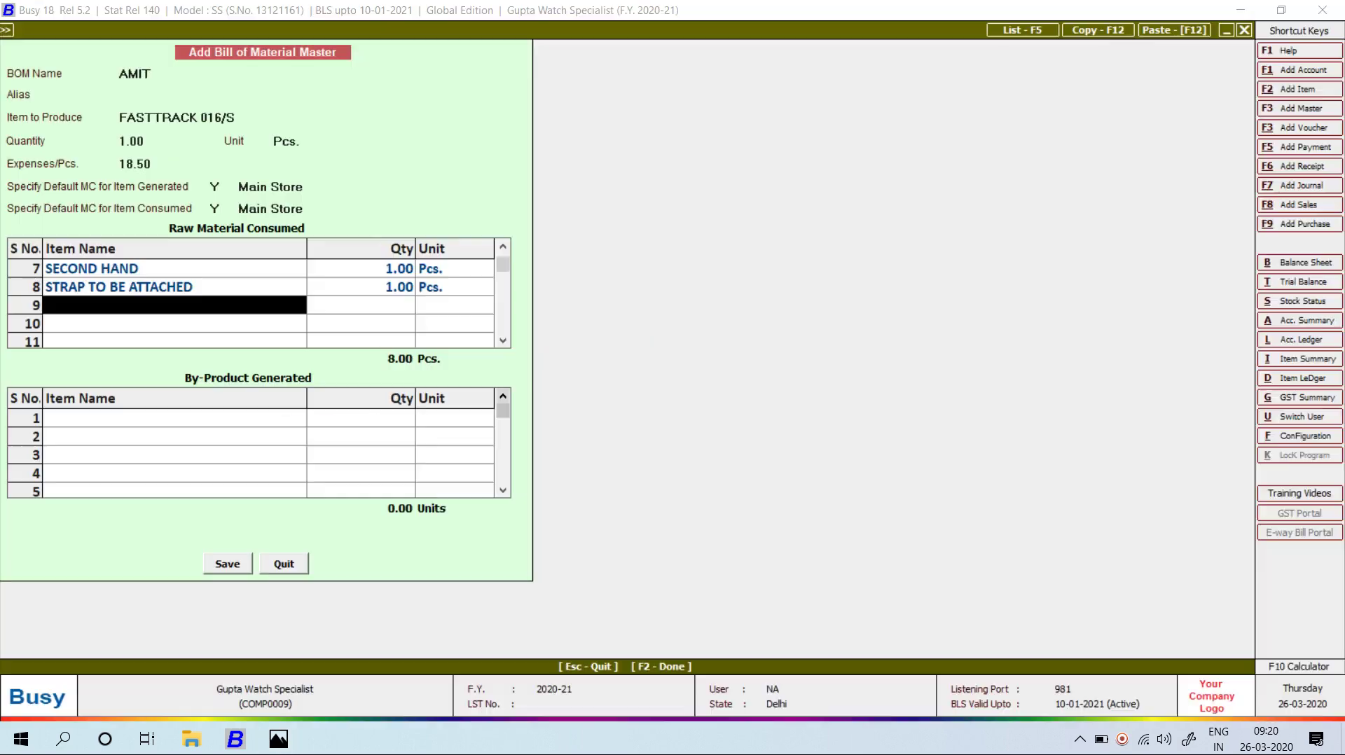
- Add BUCKLE with a quantity of 1 Pcs. as the ninth raw material consumed
text(bu)
key(Return)
text(1)
key(Return)
key(Return)
- Check the sheet and add ADJUSTMENT HOLES, 1 Pcs., as the tenth raw material consumed
key(alt+Tab)
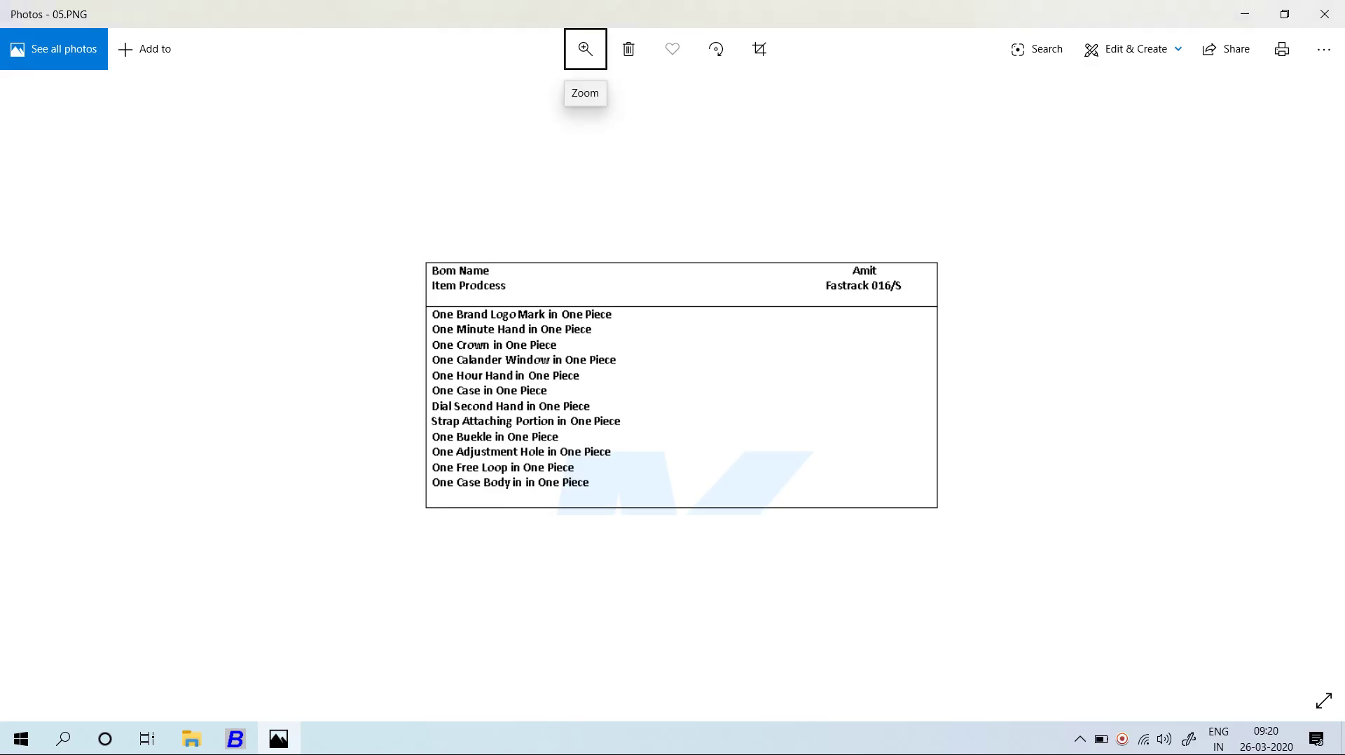
key(alt+Tab)
text(aD)
key(Return)
text(1)
key(Return)
key(Return)
- Check the sheet for the free loop and add FREE LOOP (b-2), 1 Pcs., as the eleventh raw material consumed
key(alt+Tab)
key(alt+Tab)
text(fRE)
key(alt+Tab)
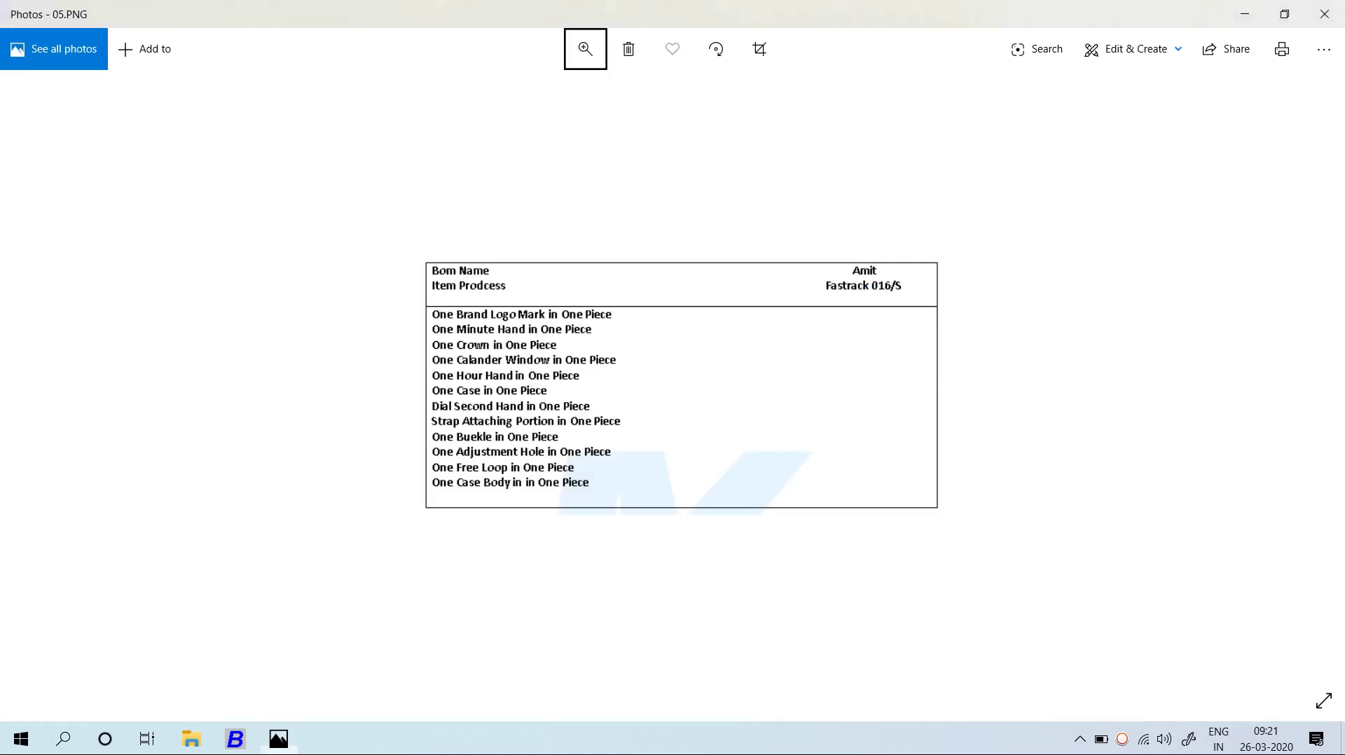
key(alt+Tab)
key(Return)
key(Return)
key(Return)
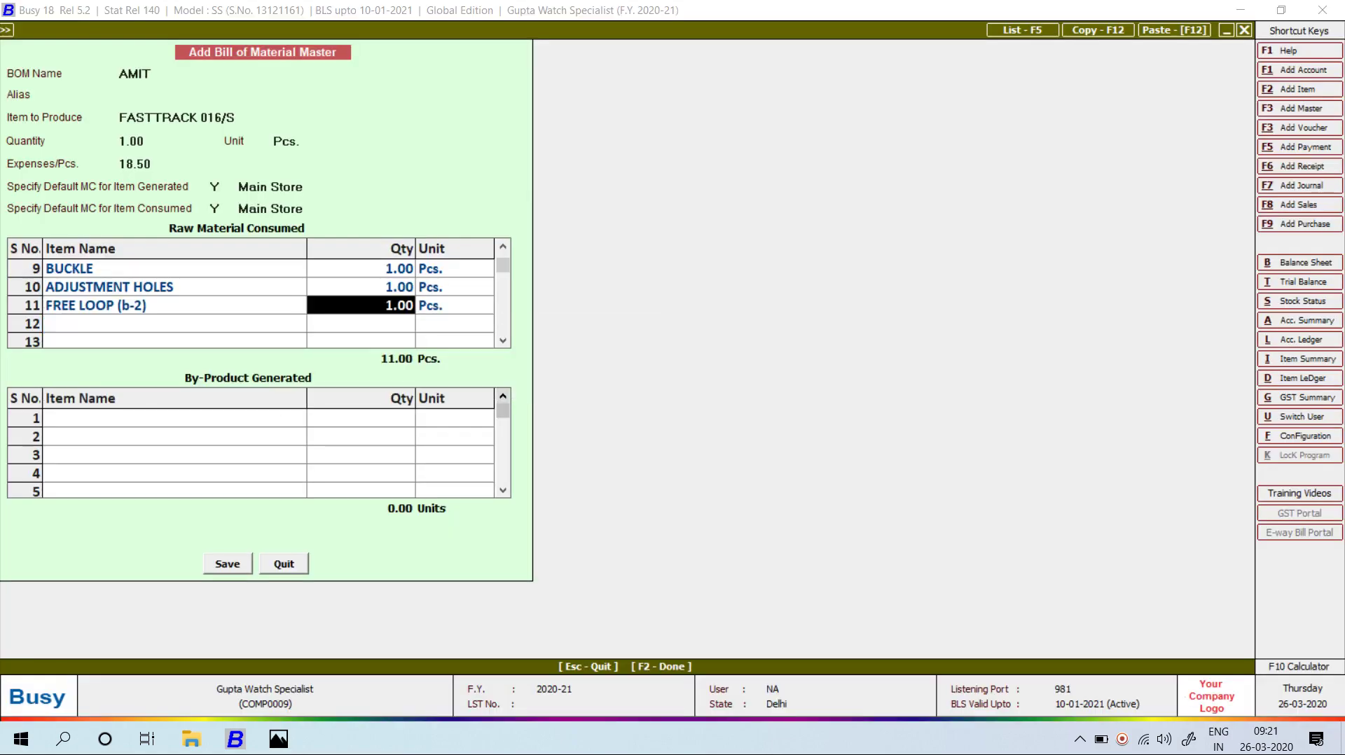
- Check the sheet and add CASE BODY (CASE BRAND), 1 Pcs., as the twelfth raw material consumed
key(alt+Tab)
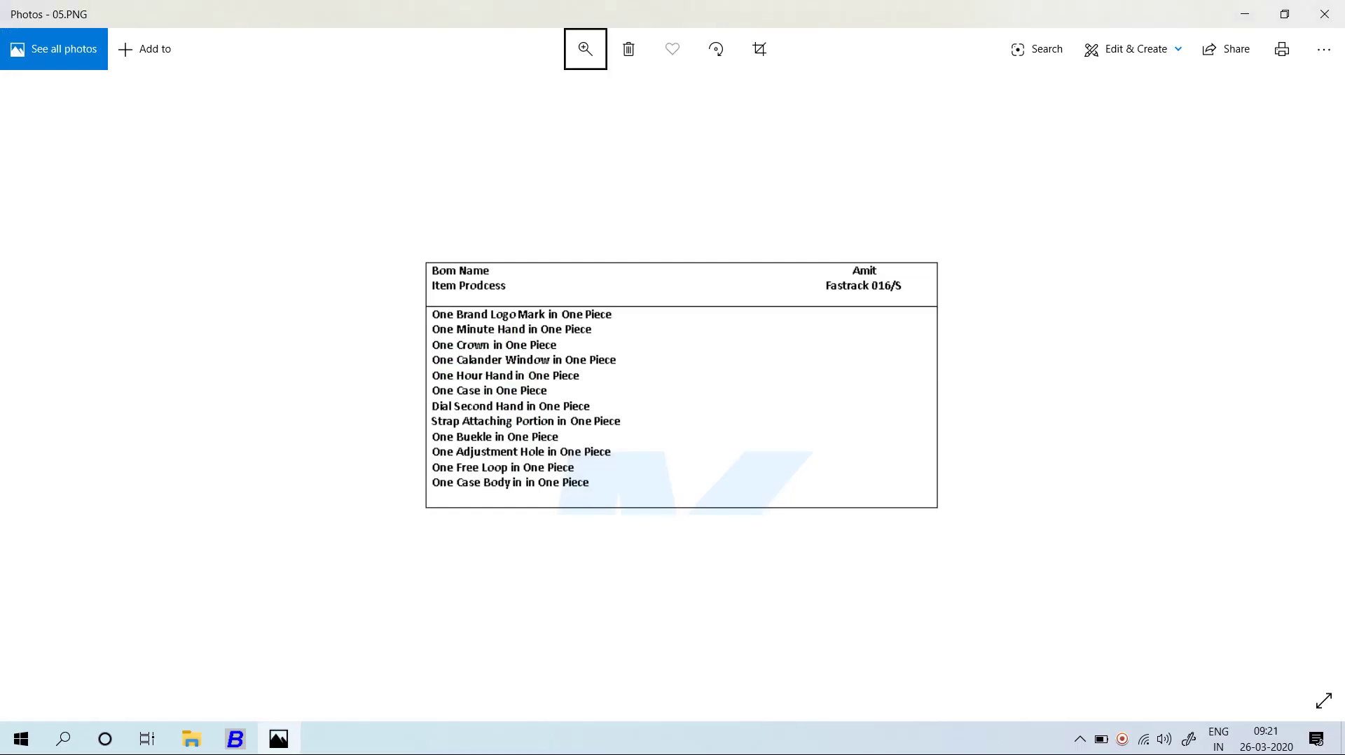
key(alt+Tab)
text(cAS)
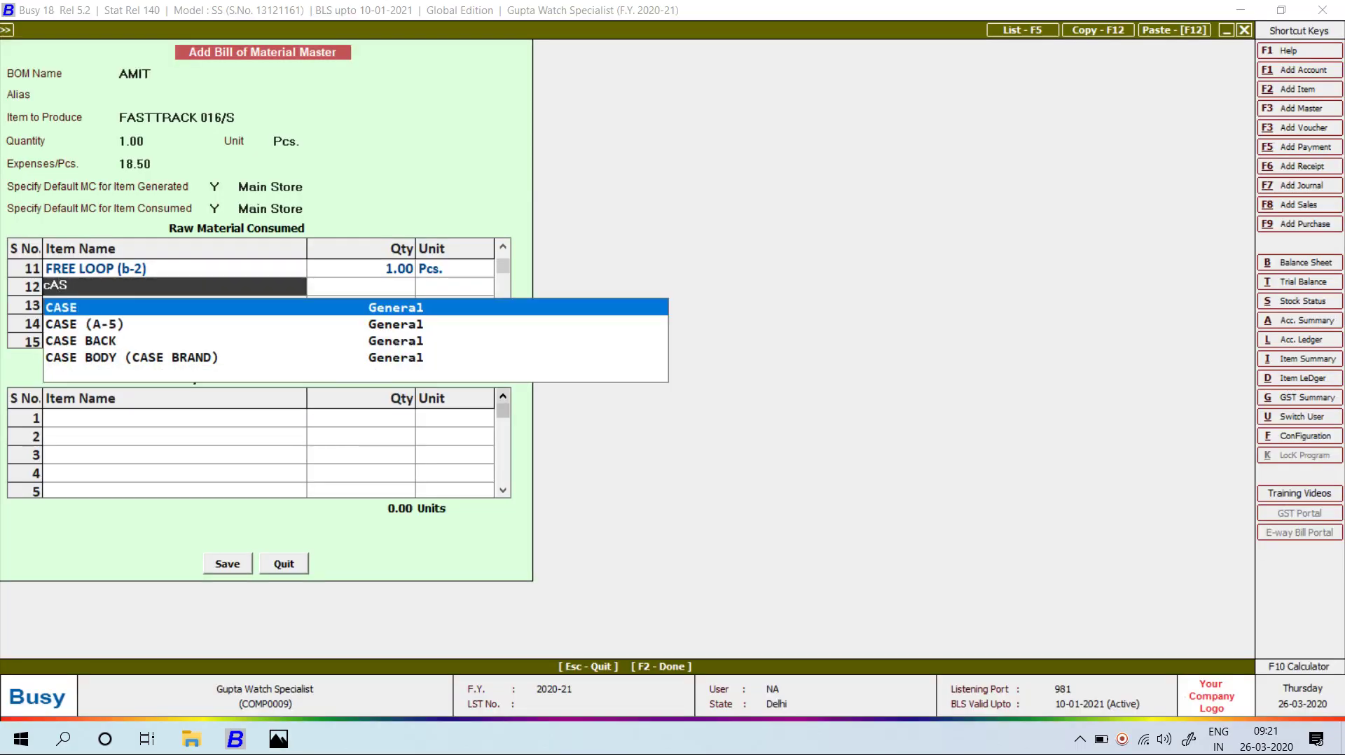
key(Down)
key(Down)
key(Down)
key(Return)
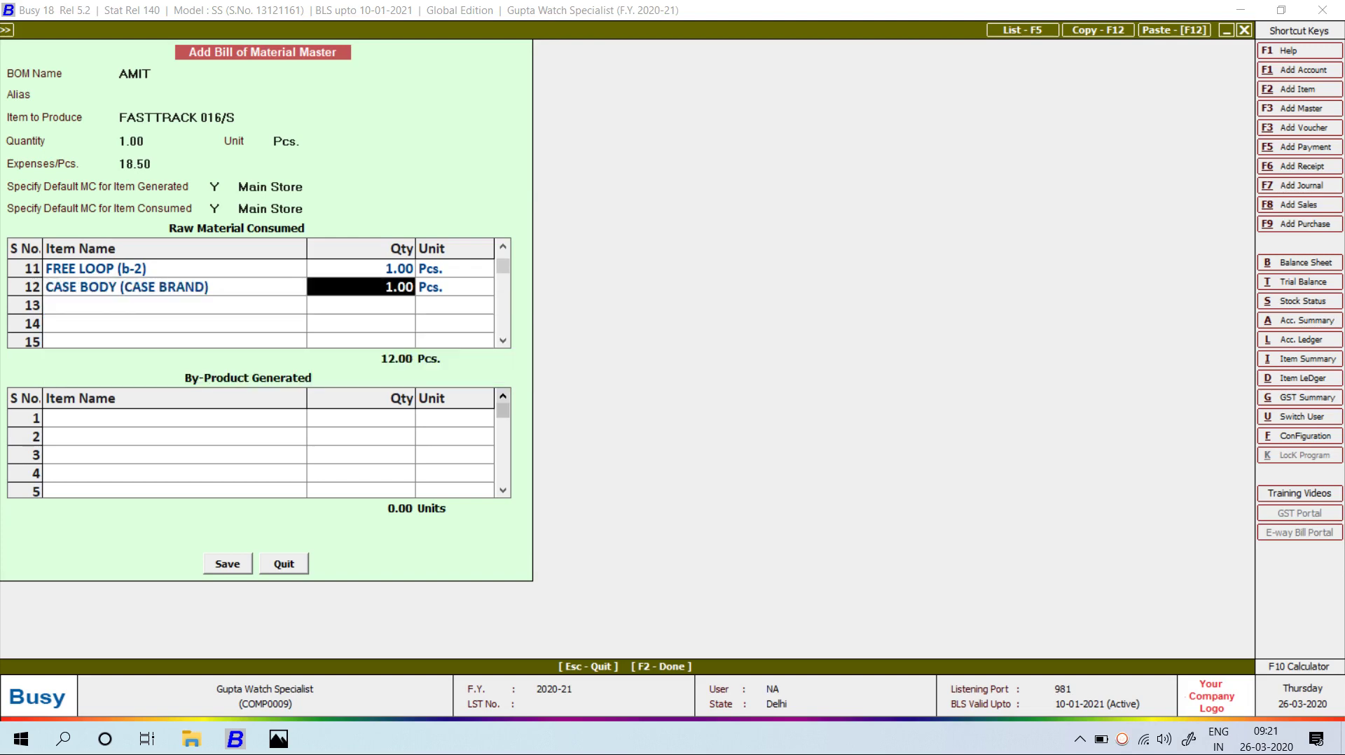
- Review the raw material list, save the FASTTRACK 016/S bill of material and use it in the production voucher
key(Up)
key(Up)
key(Up)
key(Up)
key(Up)
key(Up)
key(Up)
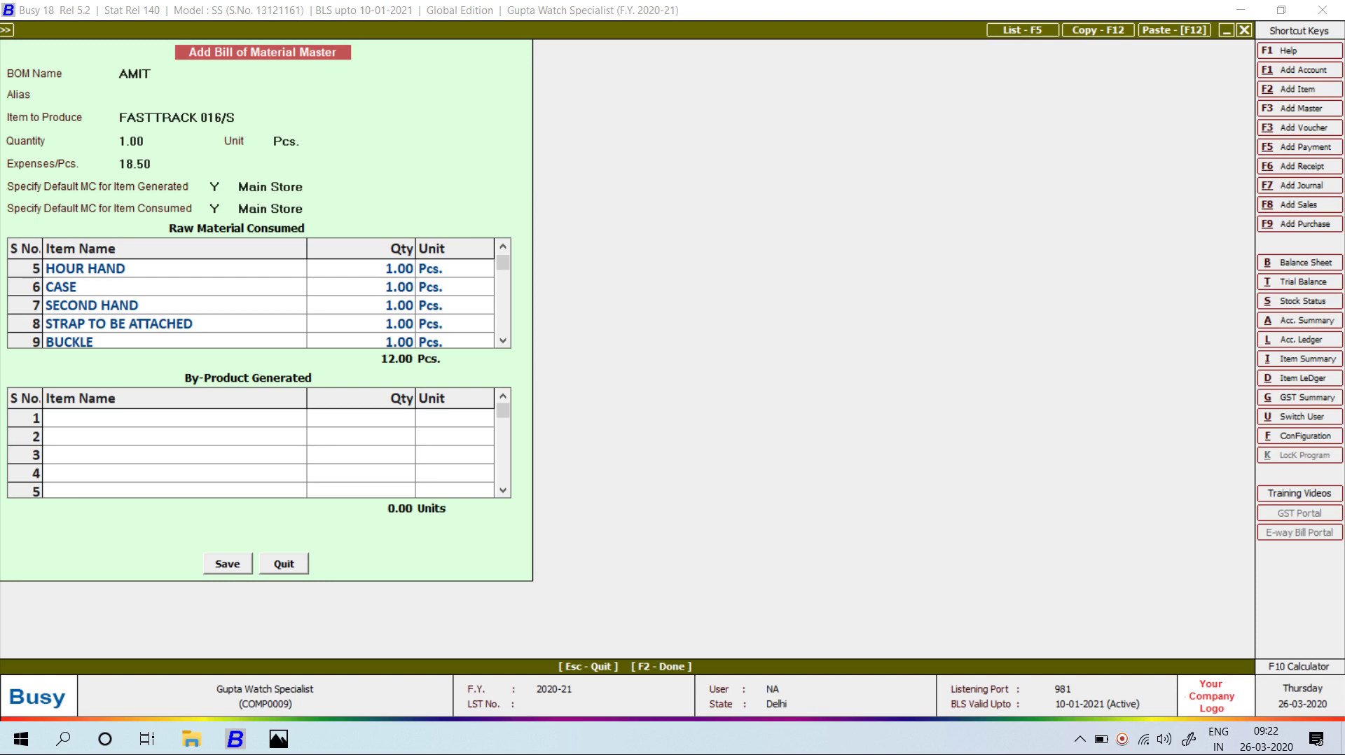
key(F2)
key(Return)
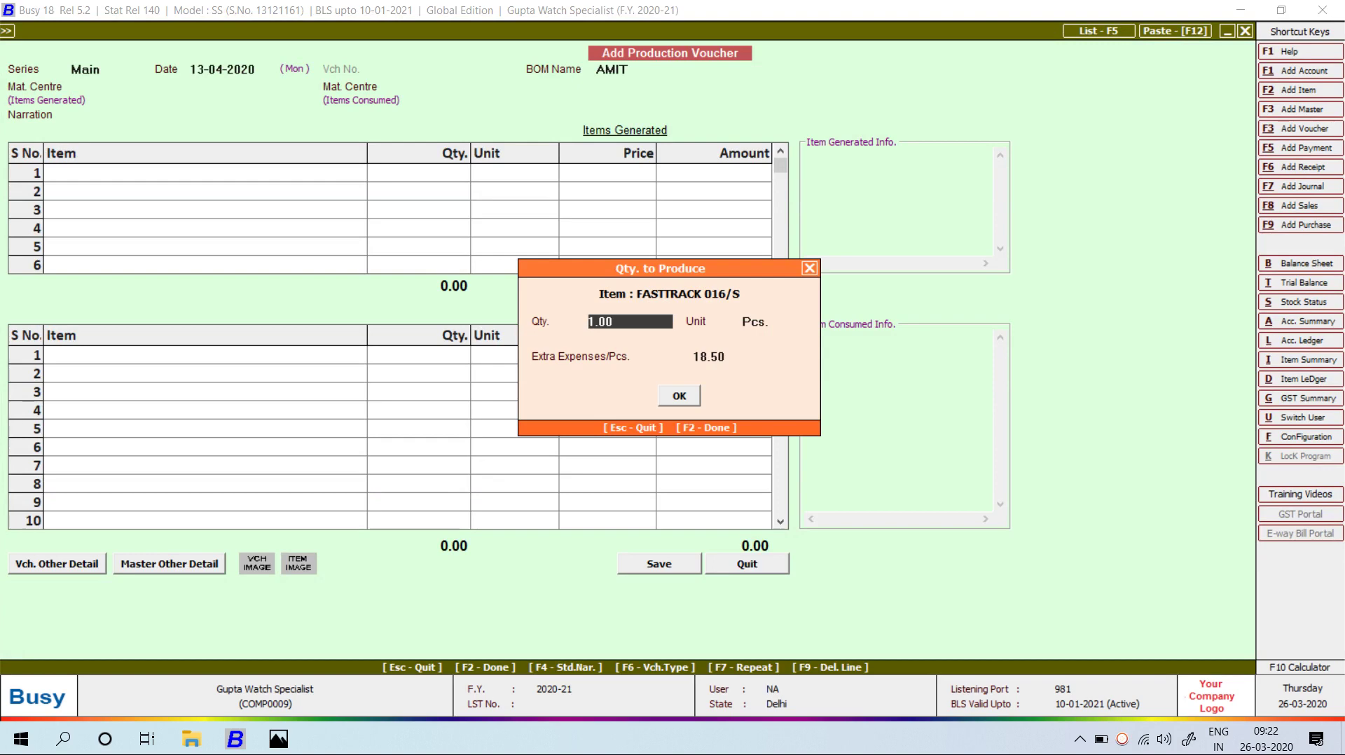
- Set the FASTTRACK 016/S quantity to produce to 50 Pcs., accepting 18.50 extra expenses per piece and Main Store for both material centres
text(50)
key(Return)
key(Return)
key(Return)
key(Return)
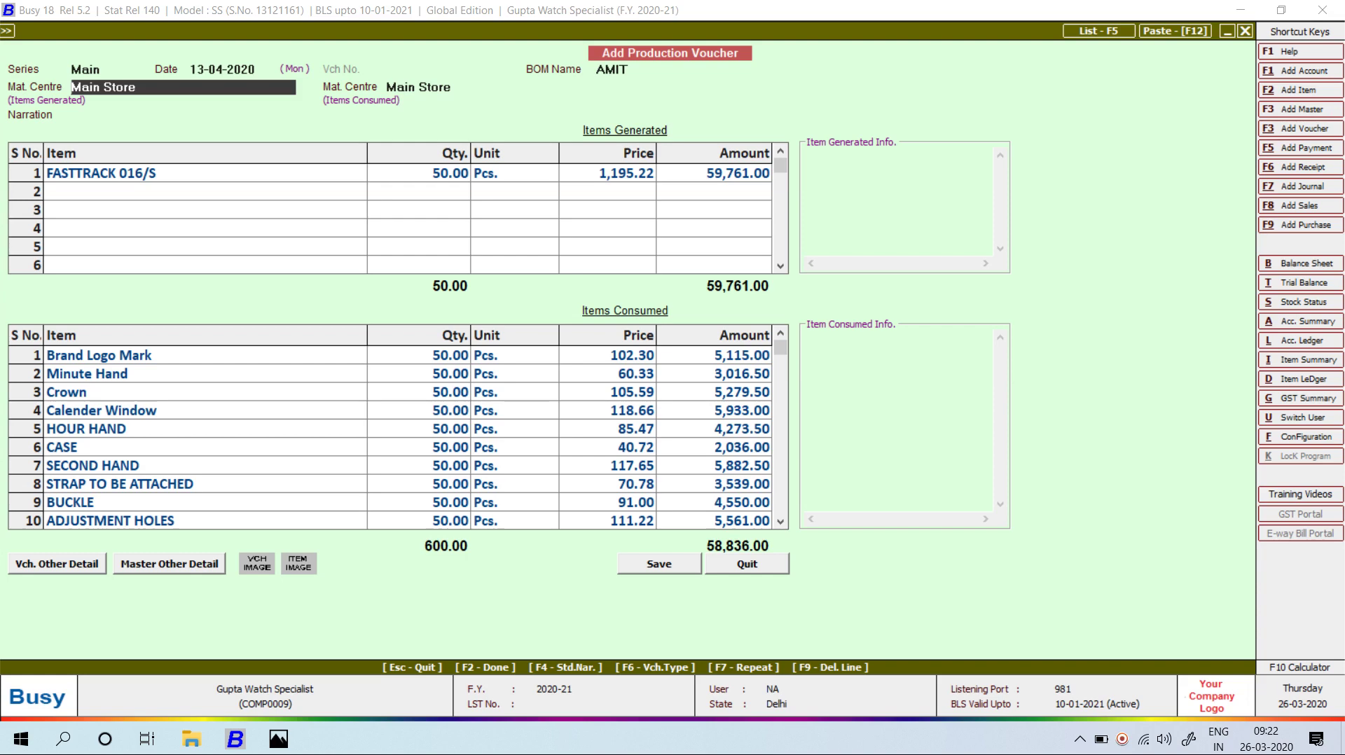
key(Return)
key(Return)
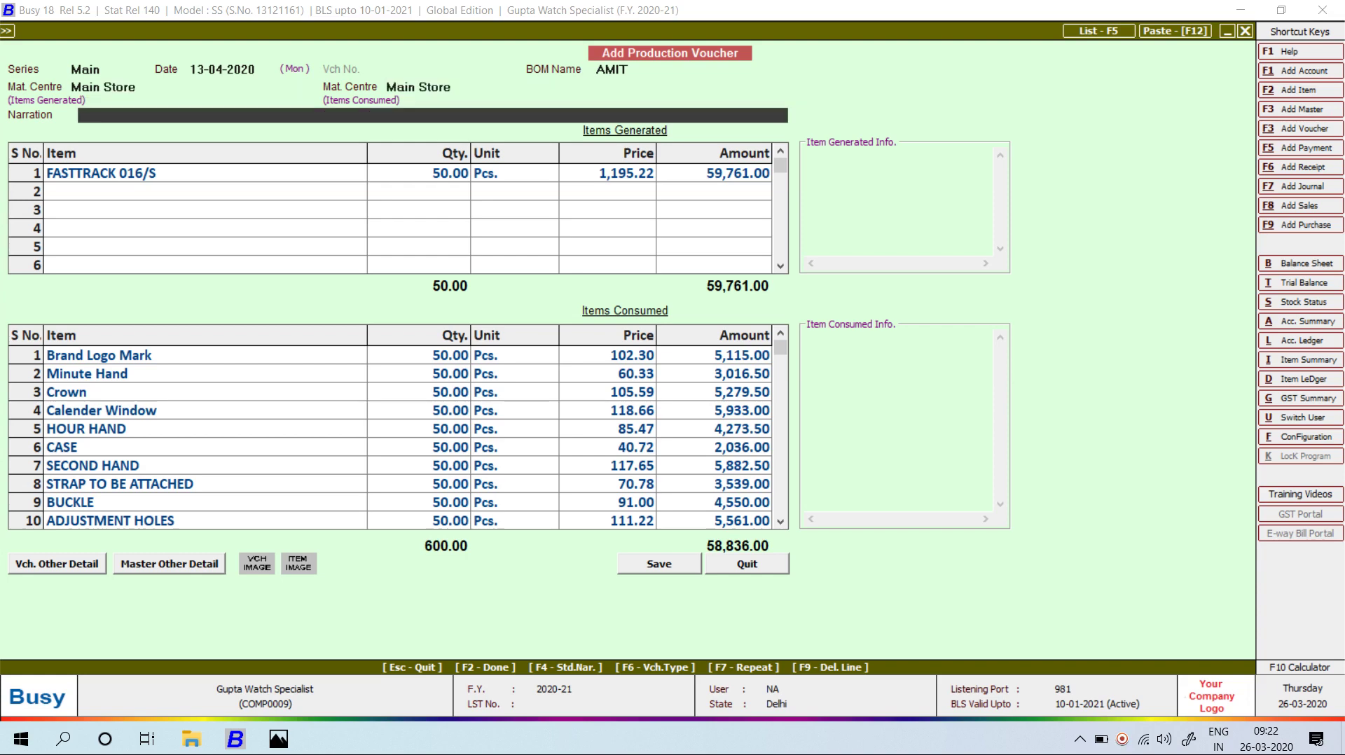
- Verify the voucher's production cost with the calculator, multiplying 18.50 by 50 and adding the 58836 of consumed materials
key(F10)
text(18)
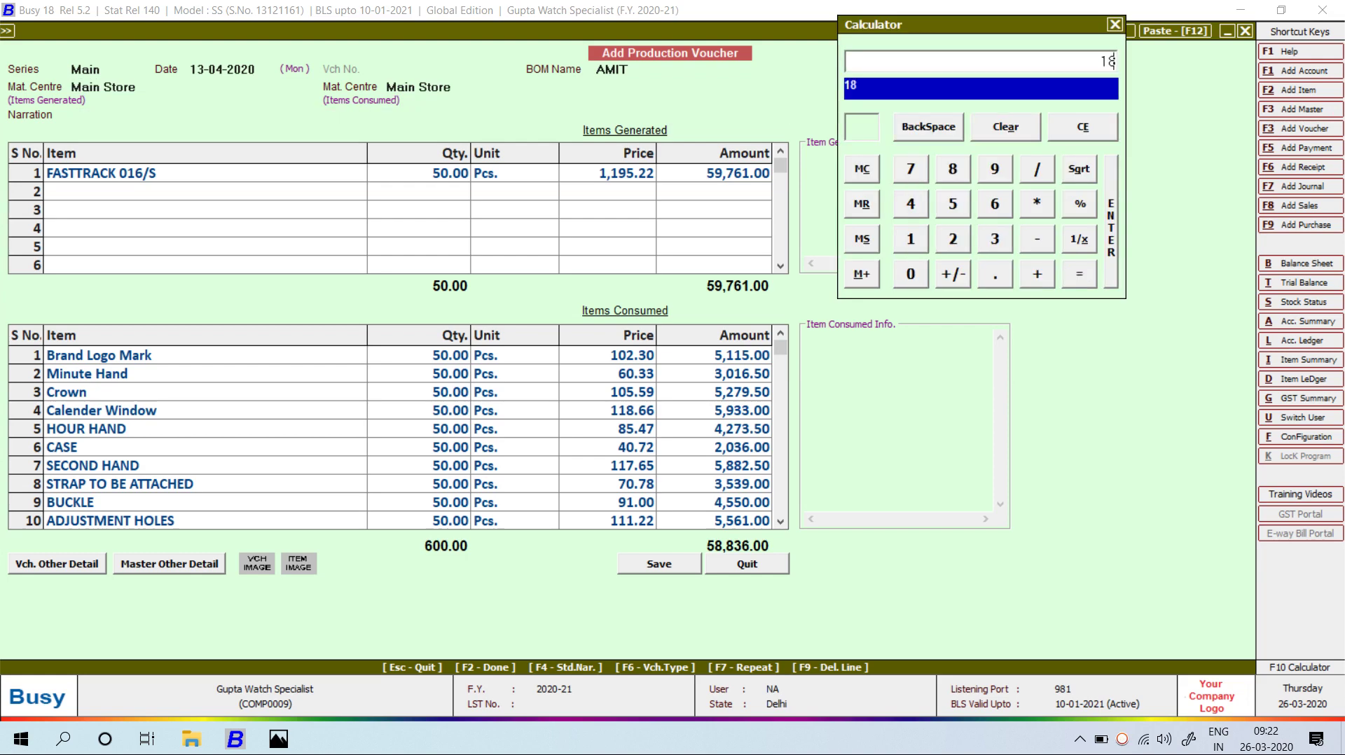
text(.50*50)
key(Return)
key(plus)
text(58836)
key(Return)
text(1195.22)
key(Escape)
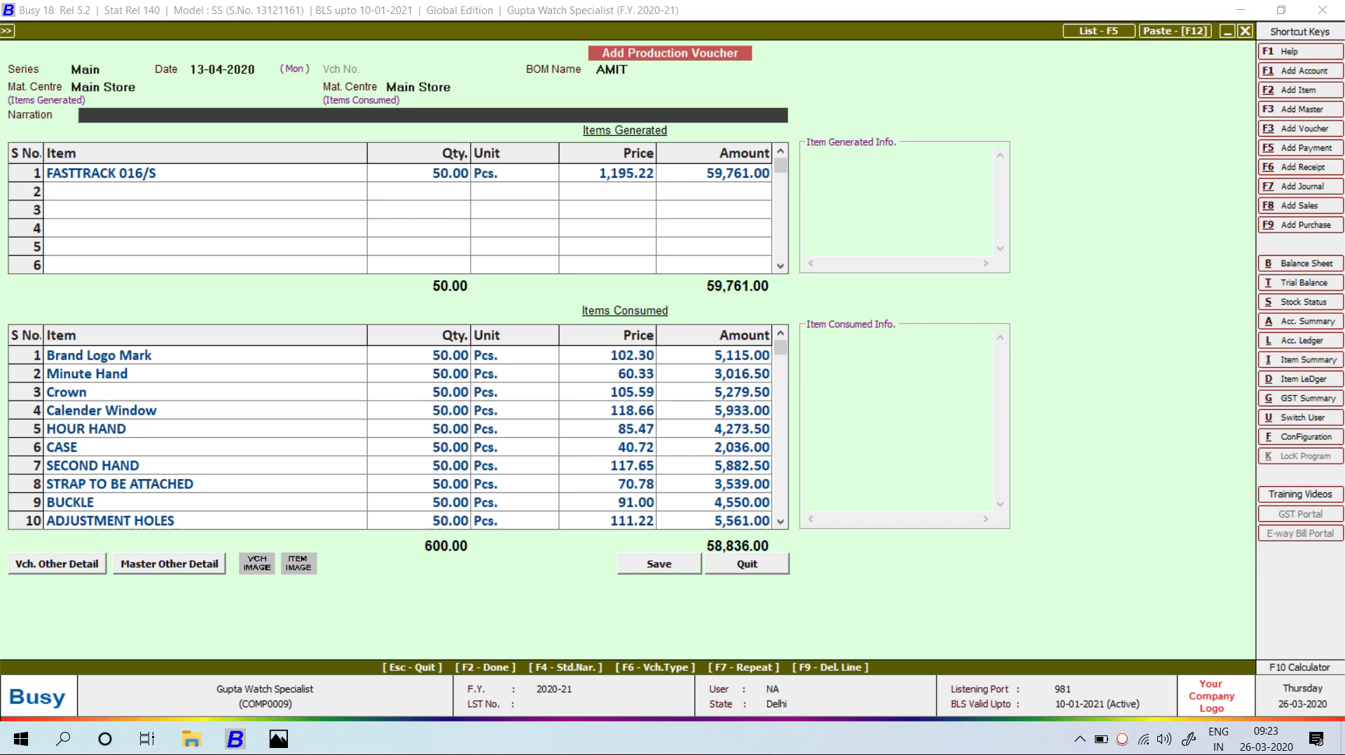
- Check the sheets for the production quantity, expenses per piece and bill of material, and return to the production voucher in Busy
key(alt+Tab)
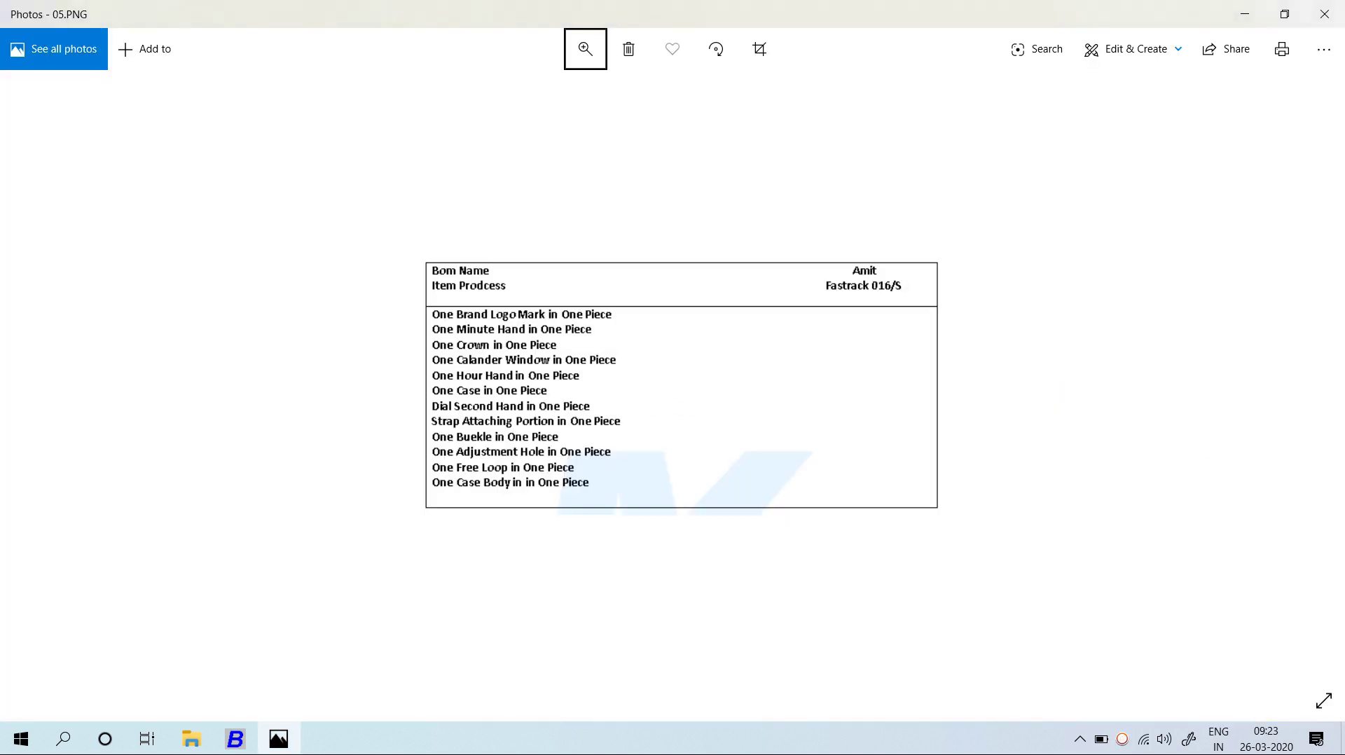
key(Right)
key(Right)
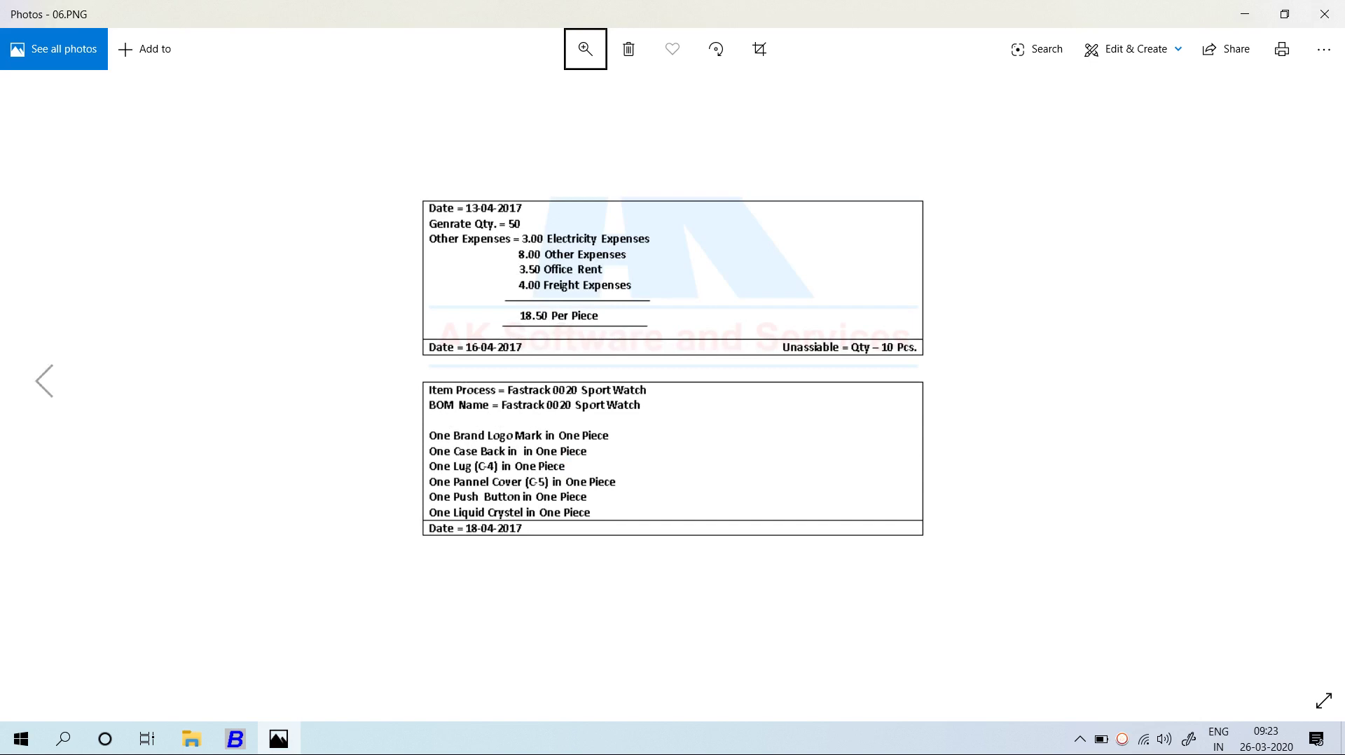
key(Left)
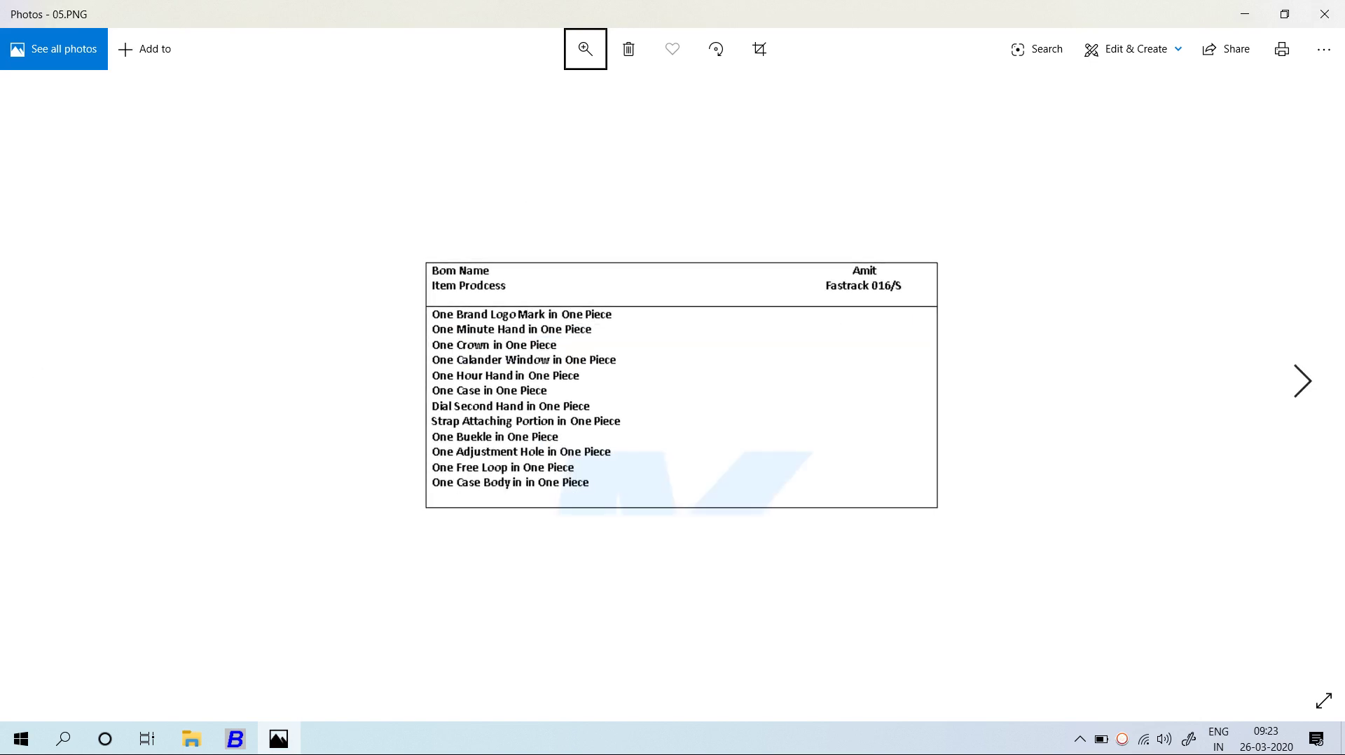
key(alt+Tab)
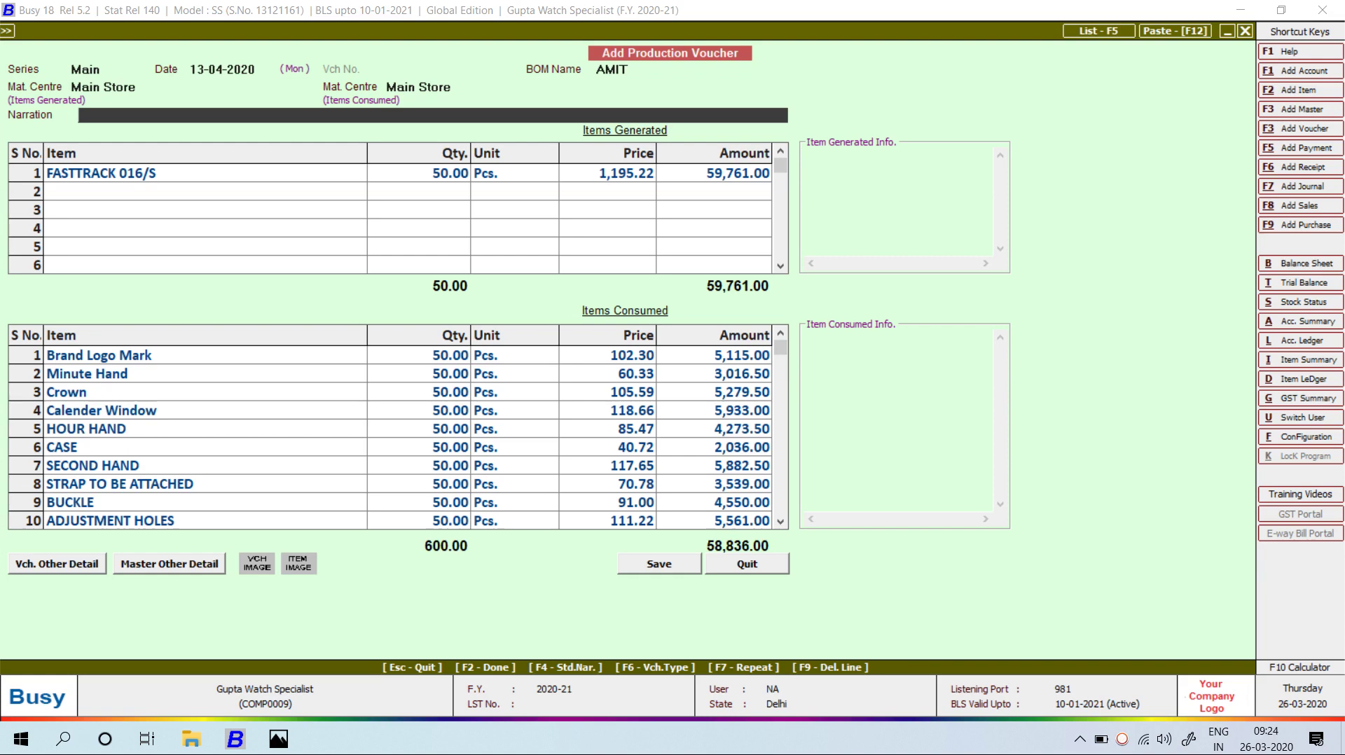
- Verify the unit price from the 58836 material total plus the expenses per piece, and save the production voucher
key(F10)
text(5)
key(BackSpace)
text(1176.72)
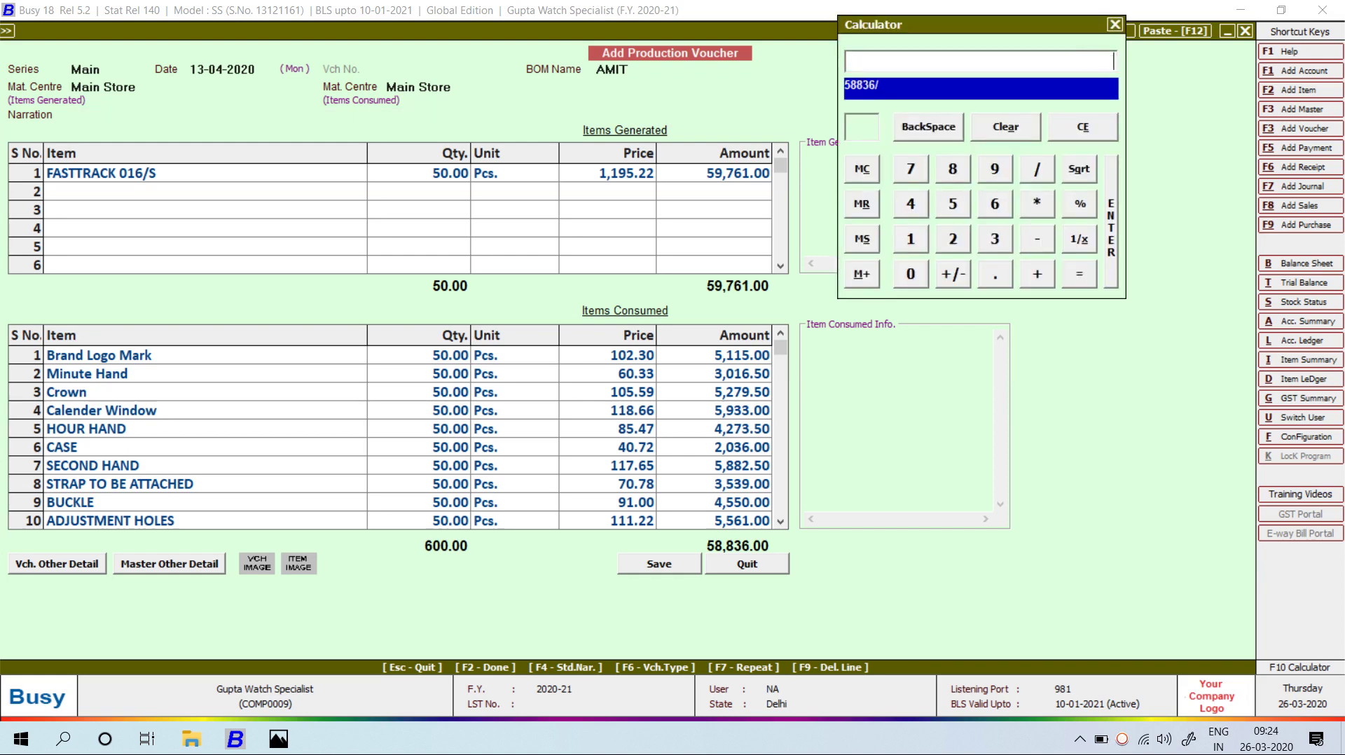
text(+18.)
key(Escape)
key(Escape)
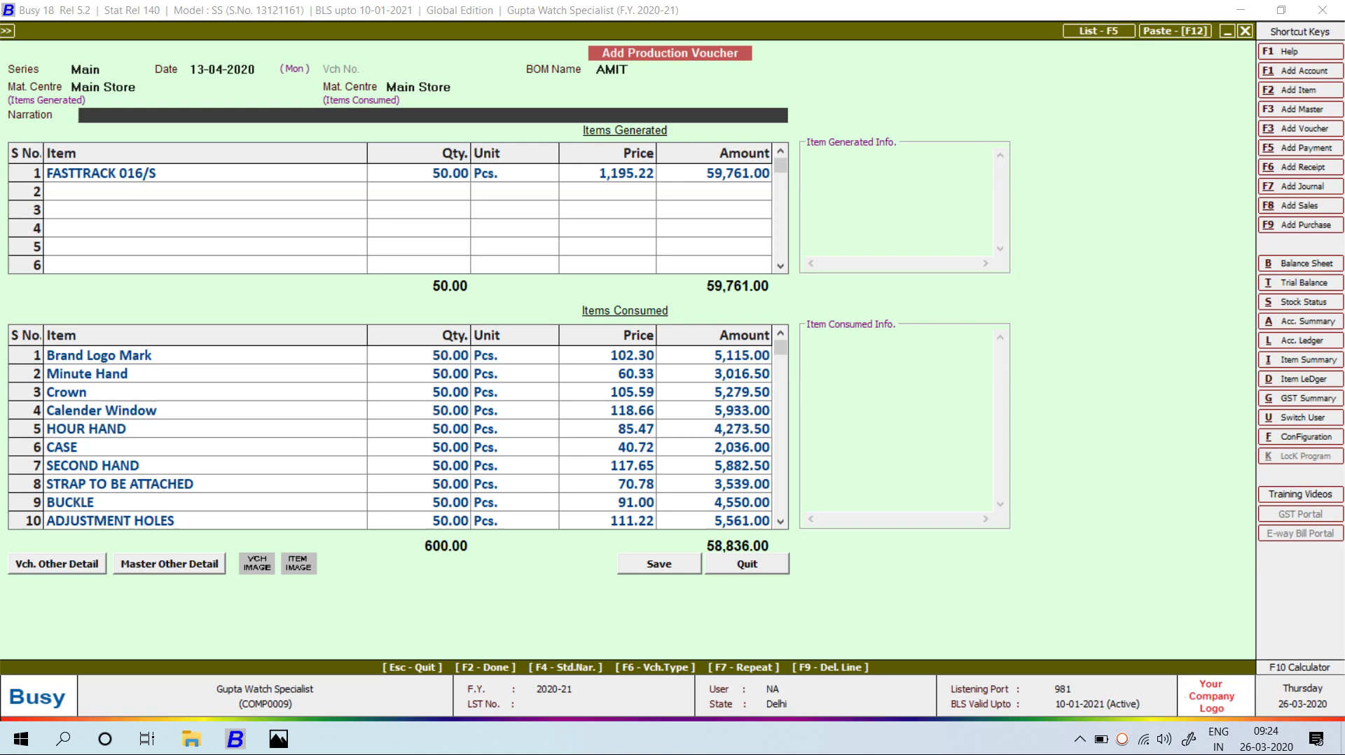
key(F2)
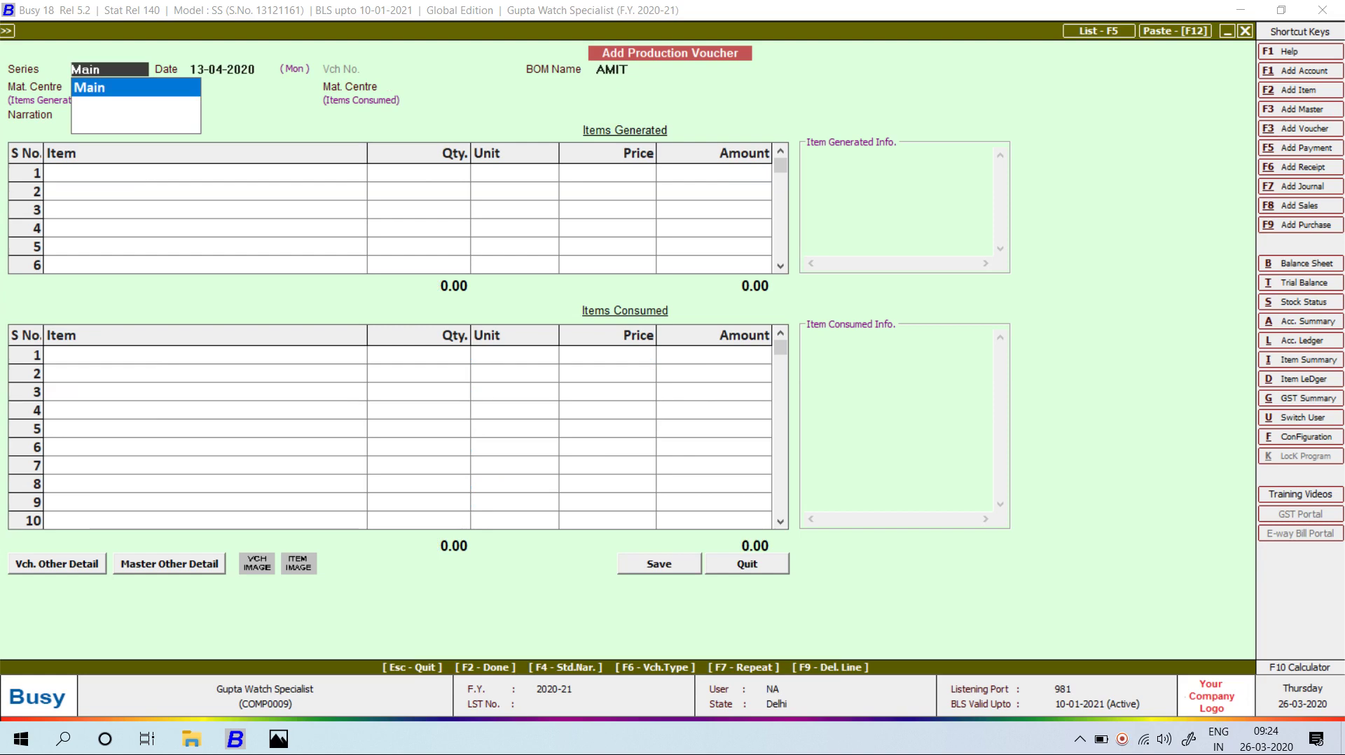
- Display the item monthly summary for FASTTRACK 016/S to check the produced stock
key(alt+i)
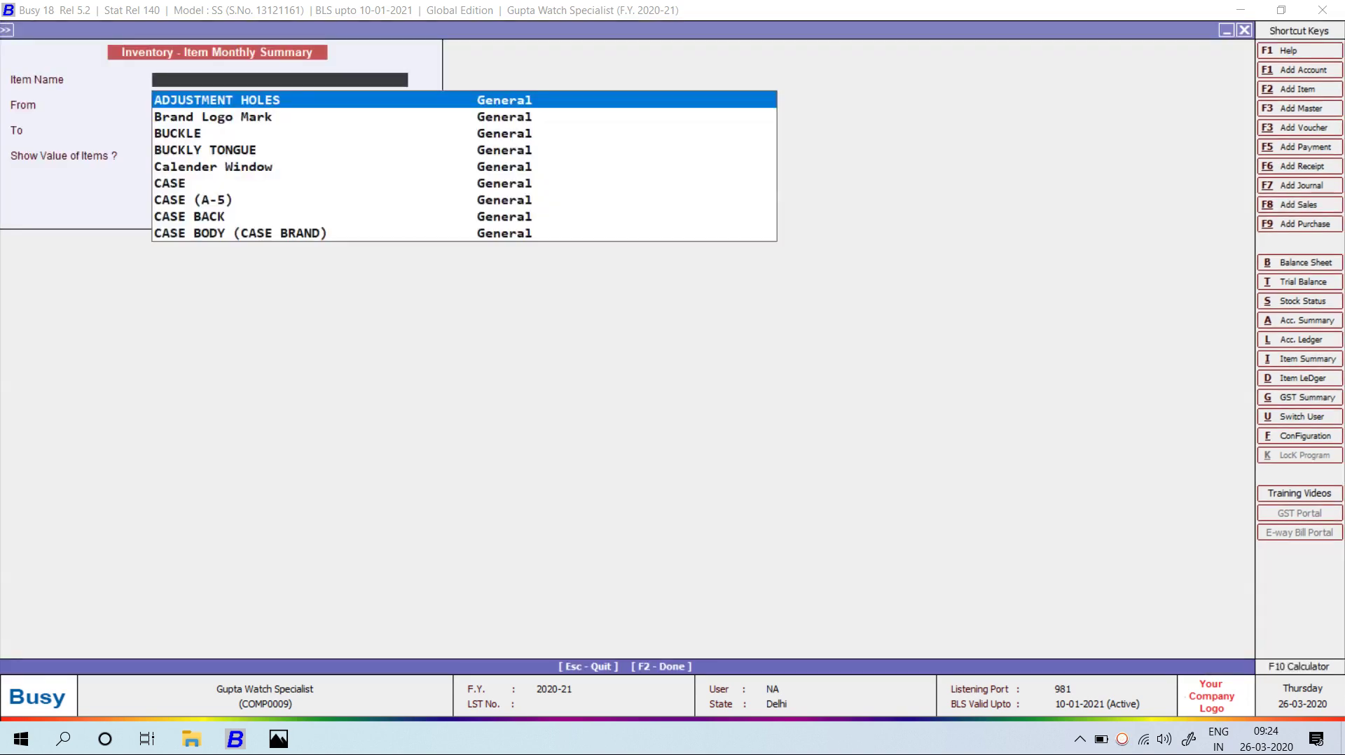
text(FR)
key(BackSpace)
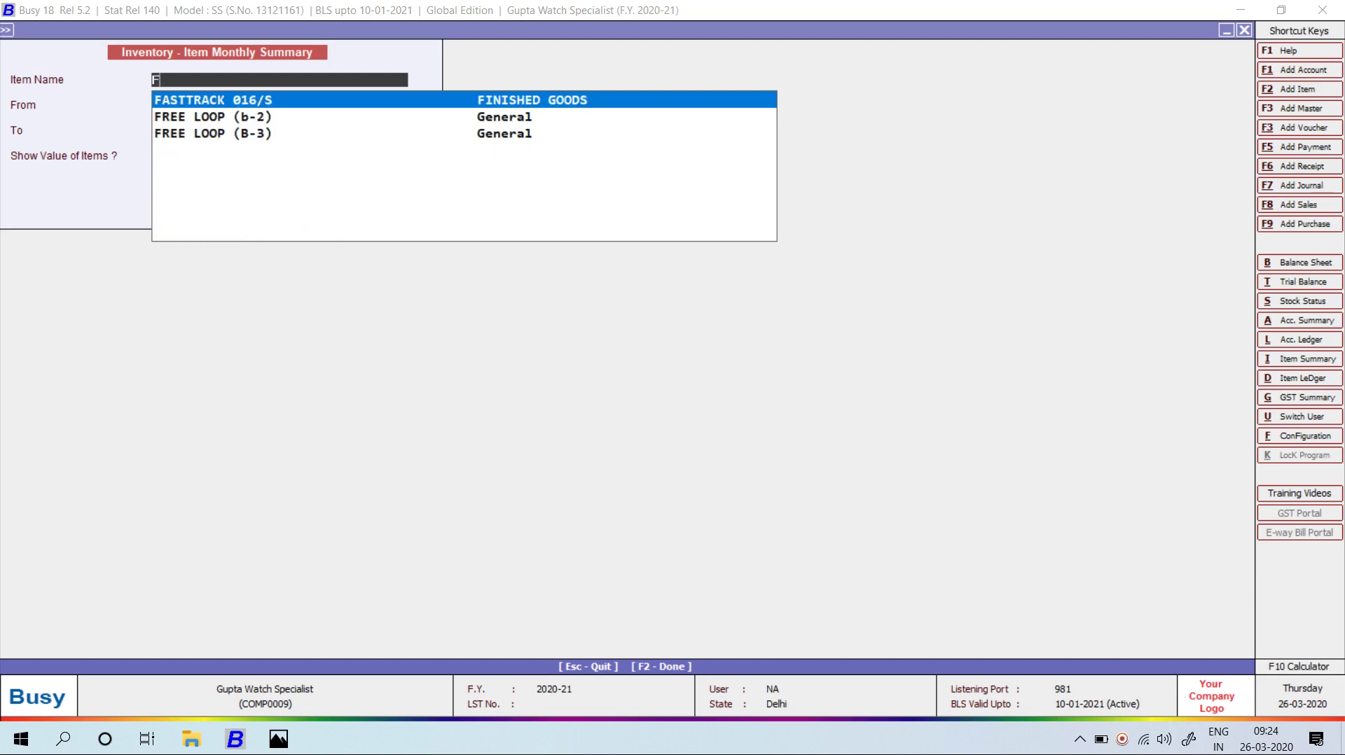
text(AST)
key(Return)
key(Return)
key(Return)
key(Return)
key(Return)
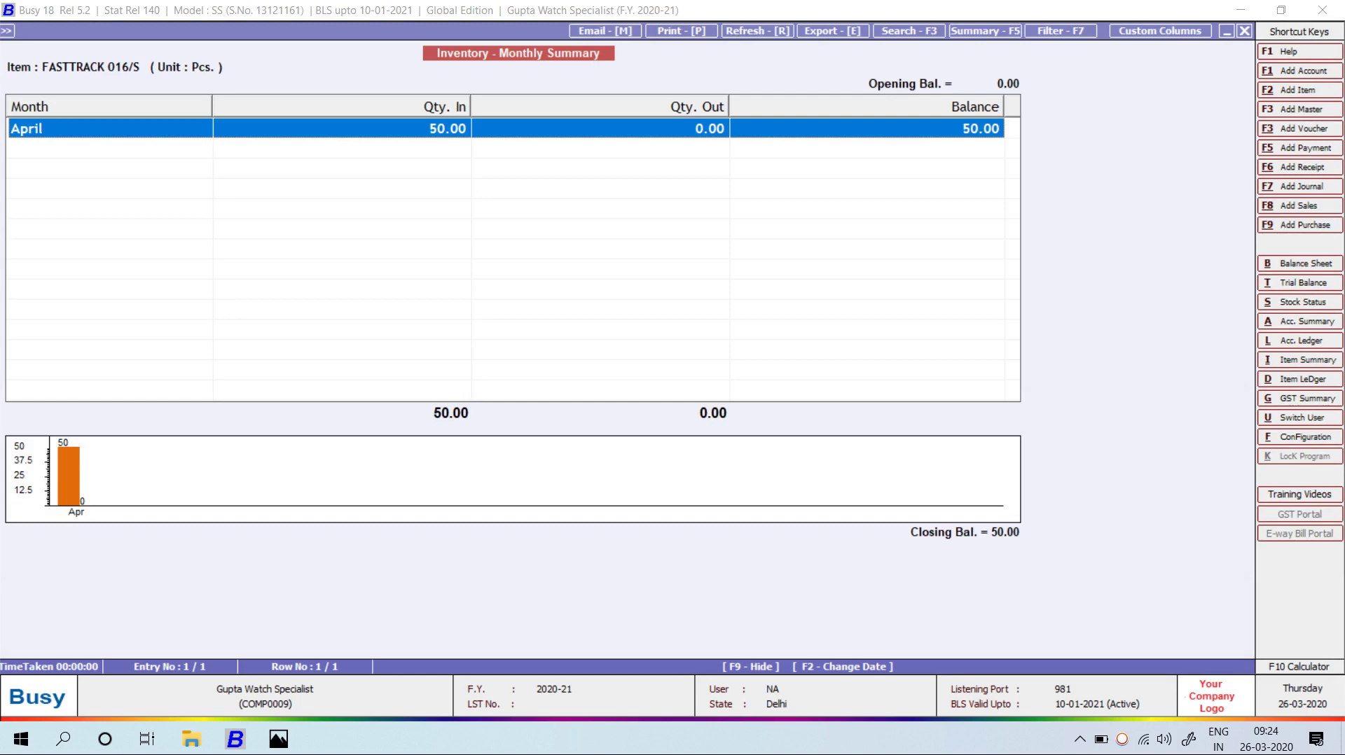
- Display the item monthly summary for ADJUSTMENT HOLES to check its consumption, and return to the production voucher
key(Escape)
text(AD)
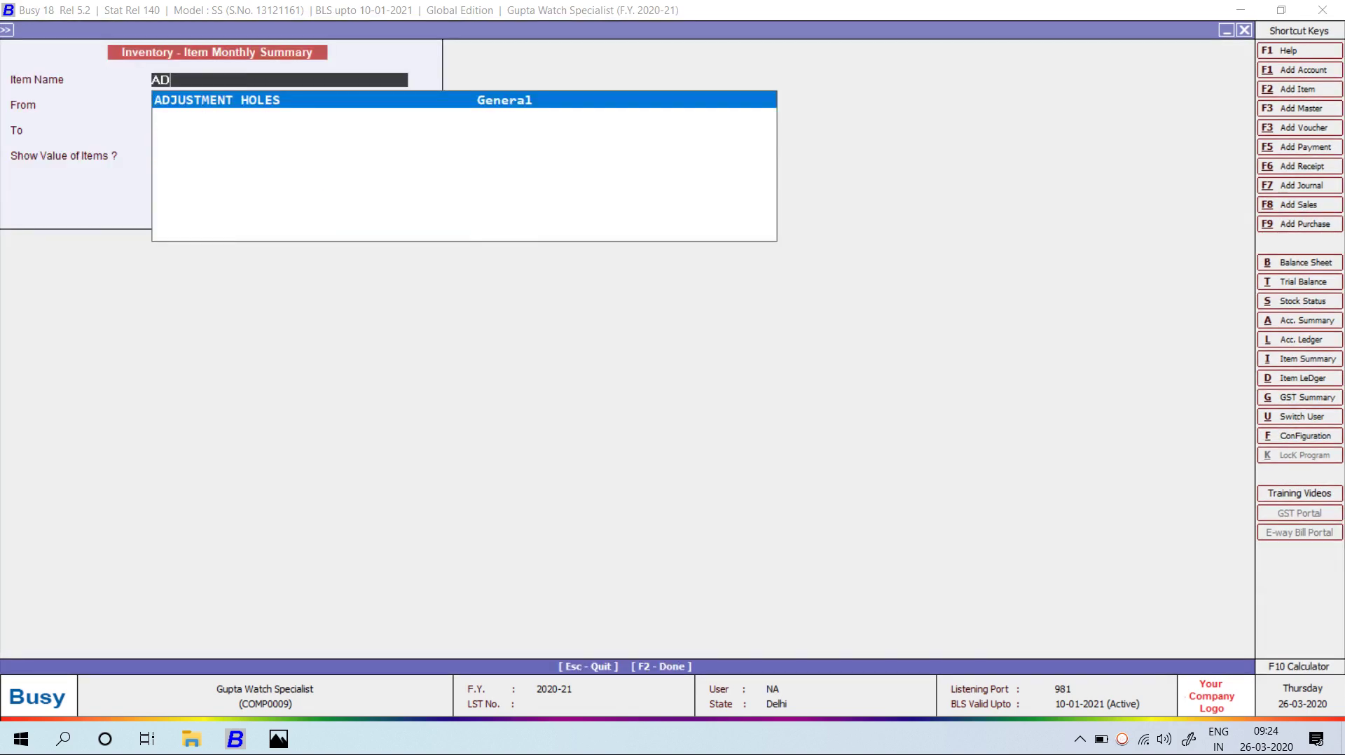
key(Return)
key(Return)
key(Return)
key(Return)
key(Return)
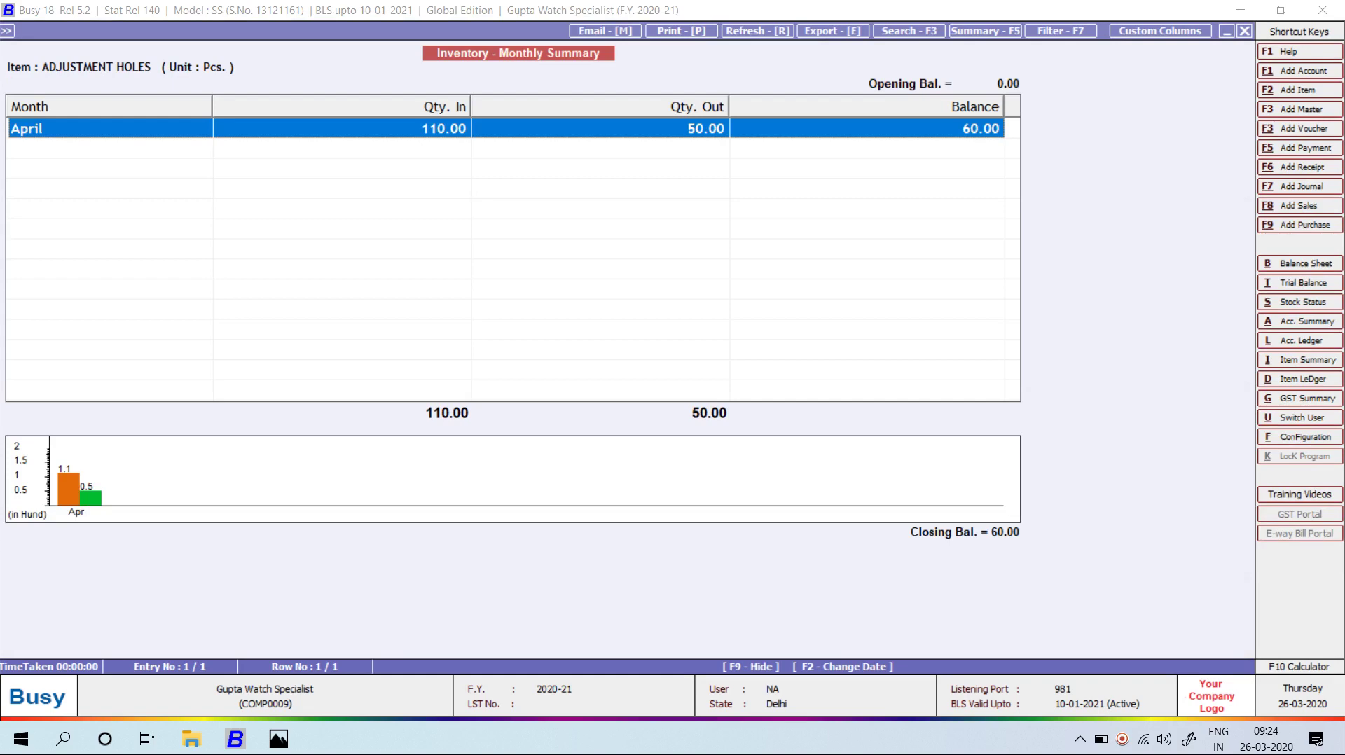
key(Escape)
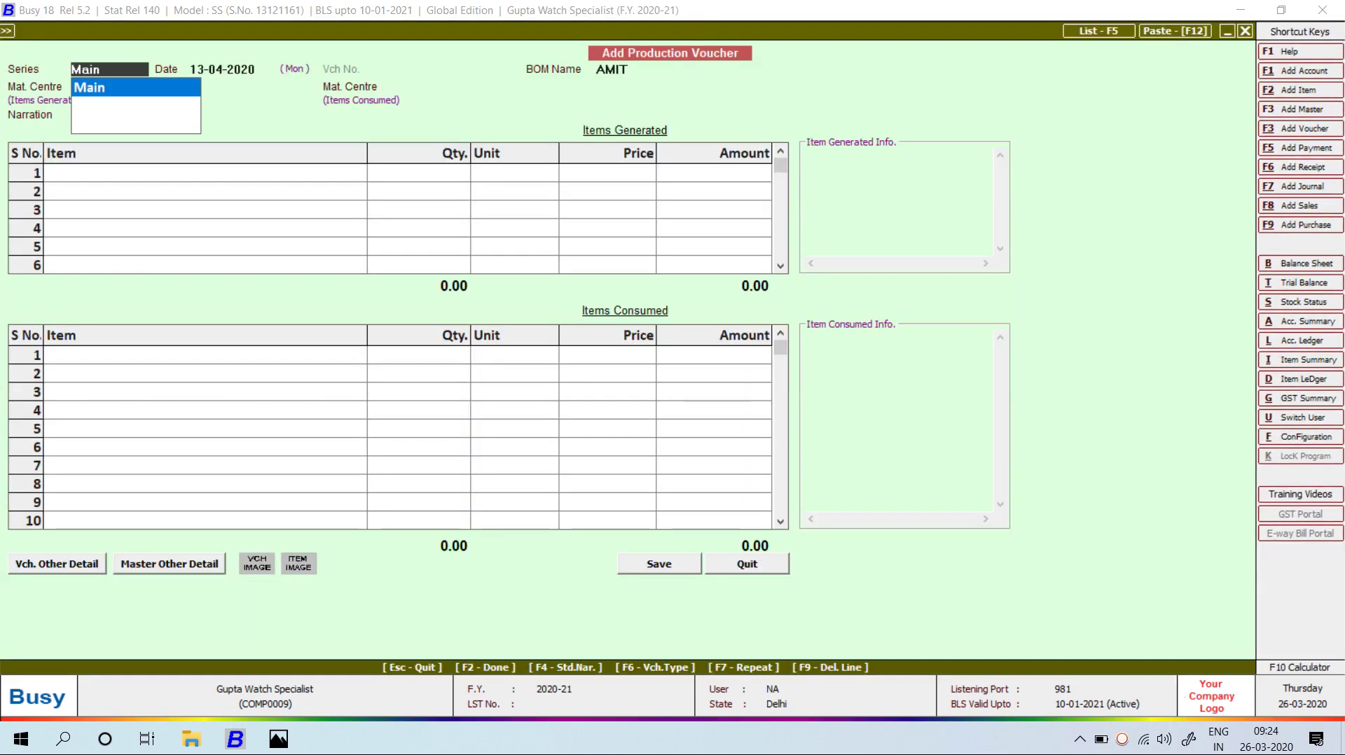
- Check the sheet for the transaction that follows the 50-piece production, and return to Busy
key(Return)
key(alt+Tab)
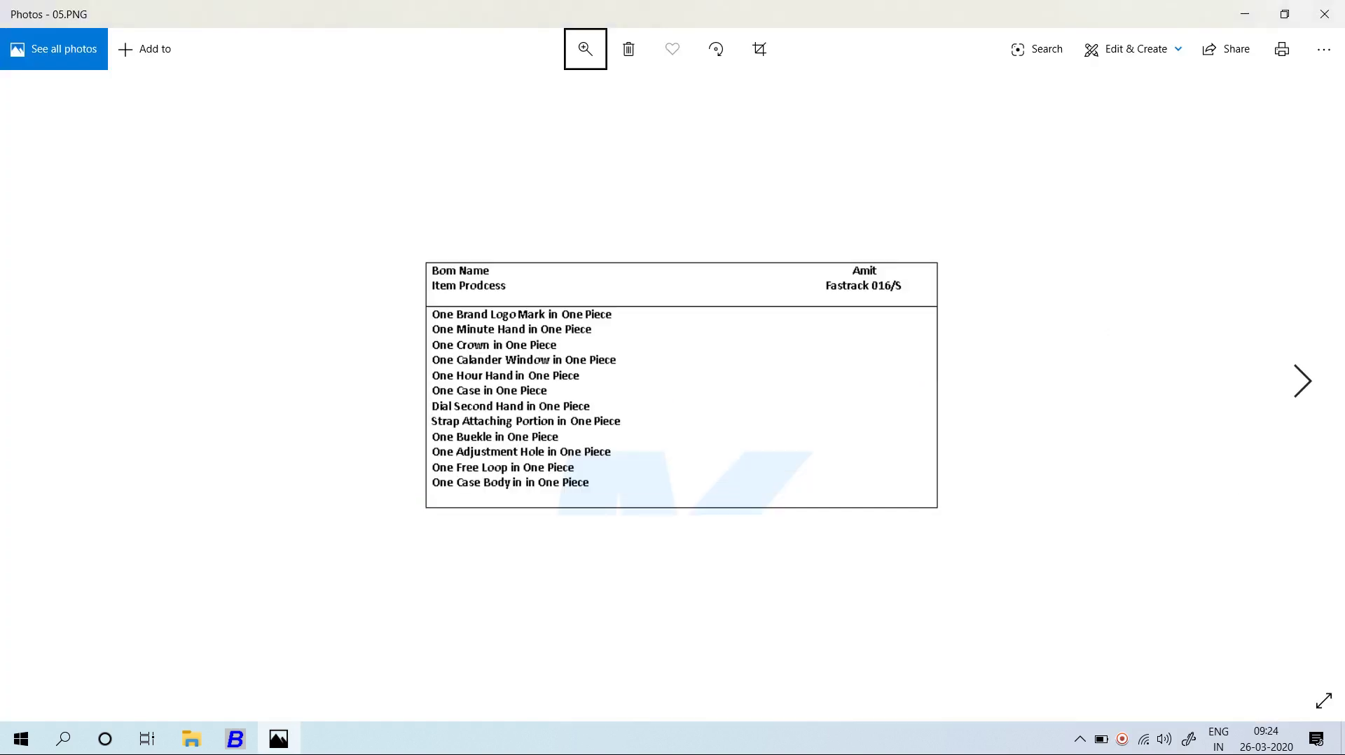
click(1302, 381)
key(Right)
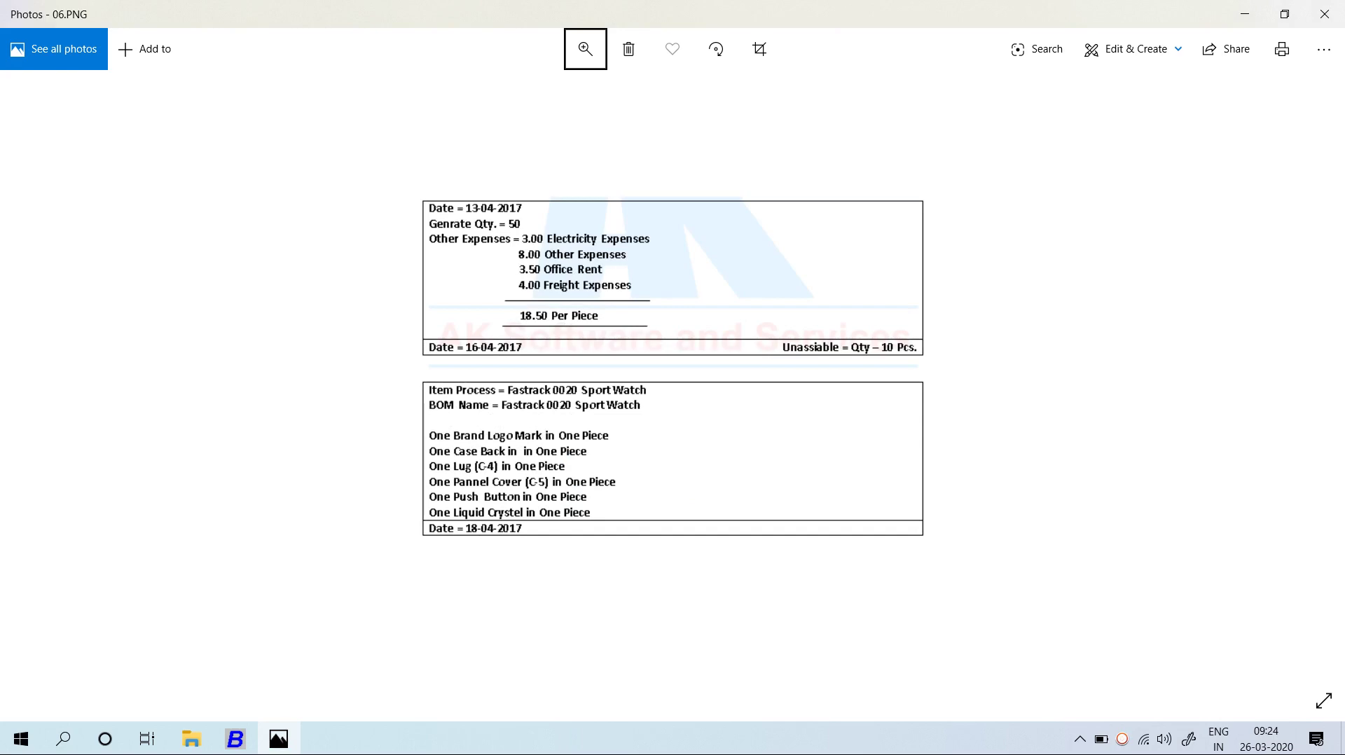
key(alt+Tab)
- Quit the blank production voucher and go to the Unassemble transactions
key(Escape)
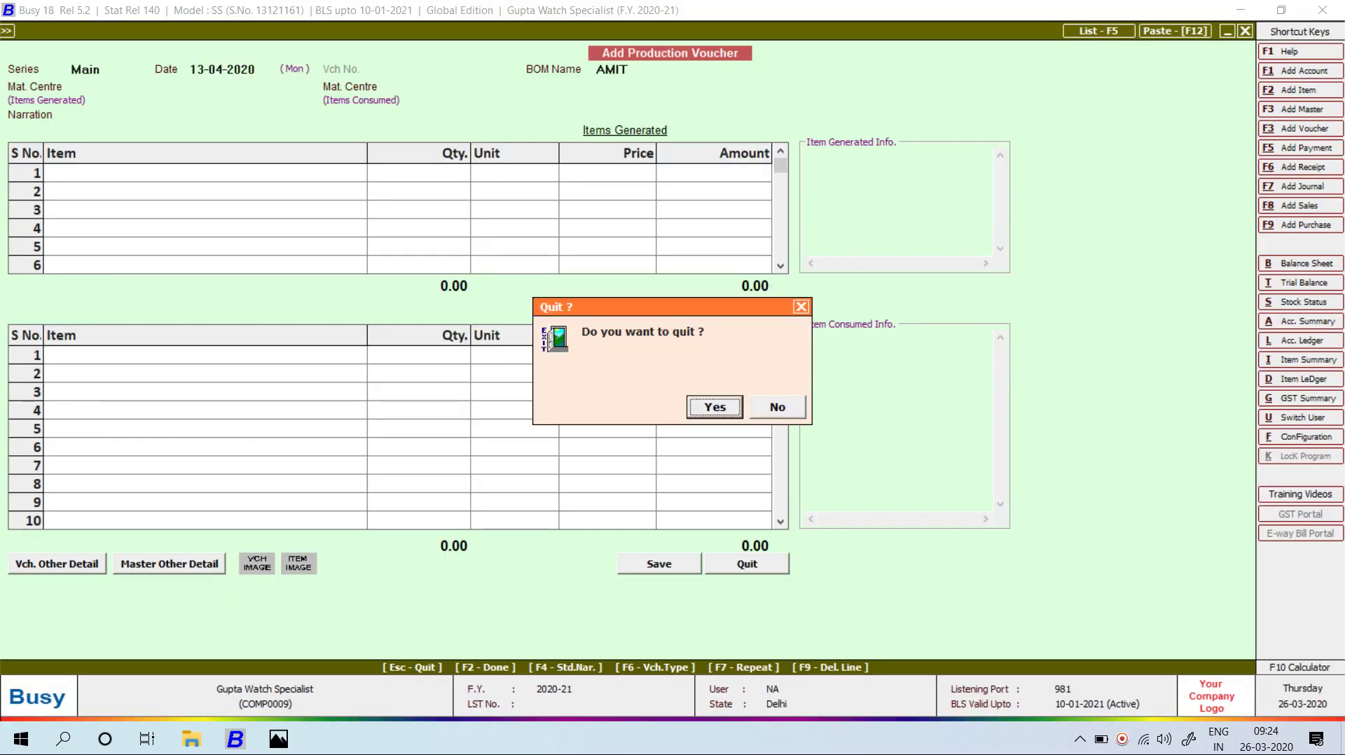
key(Return)
key(Escape)
key(Down)
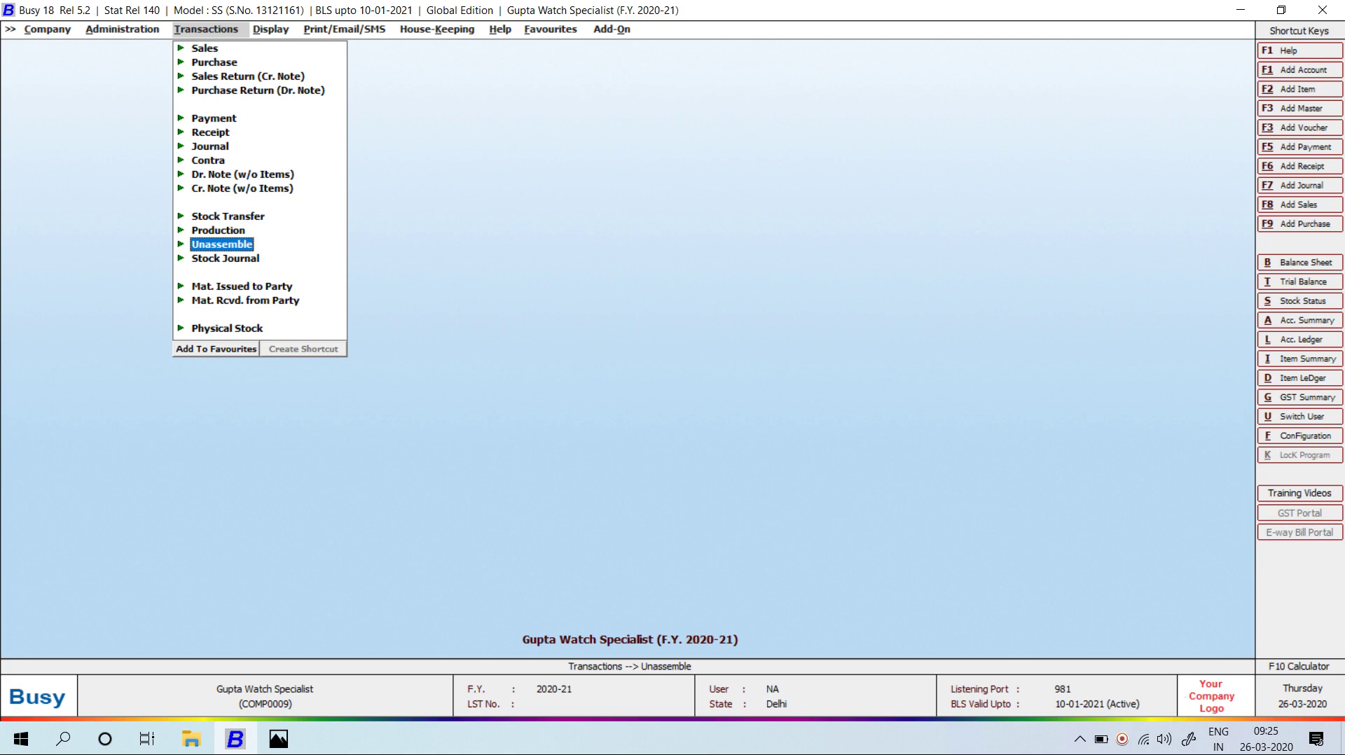
- Start an unassemble voucher in series Main dated 16-04-2020, using the listed BOM with a quantity of 10
key(Return)
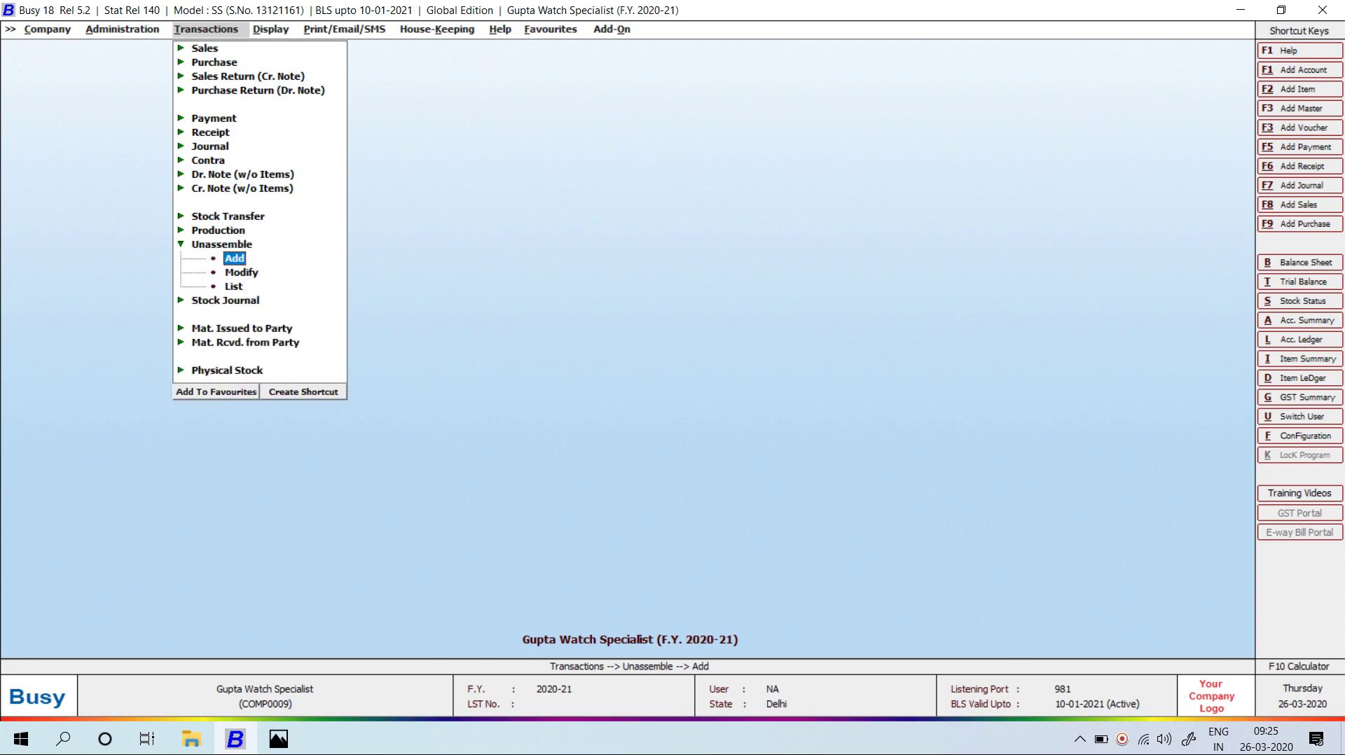
key(Return)
key(Return)
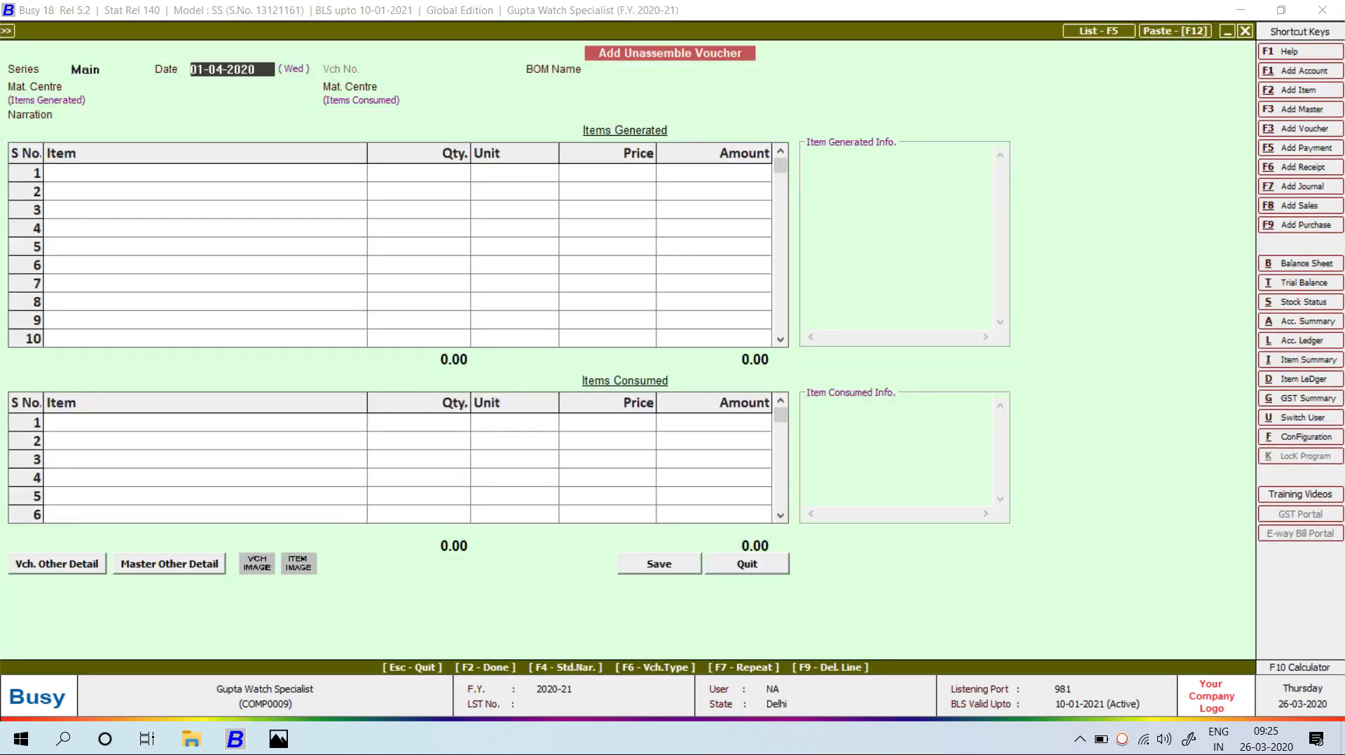
text(16)
key(Return)
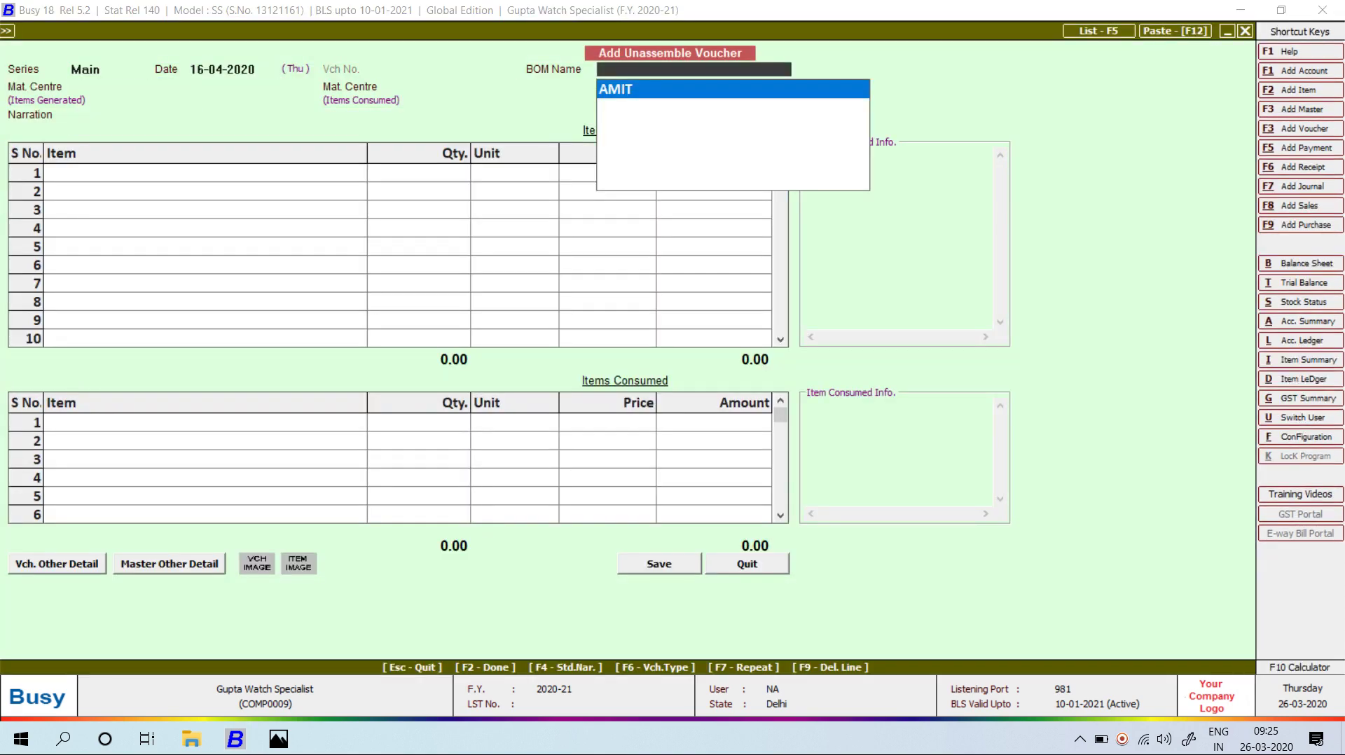
key(Return)
text(10)
key(Return)
key(Return)
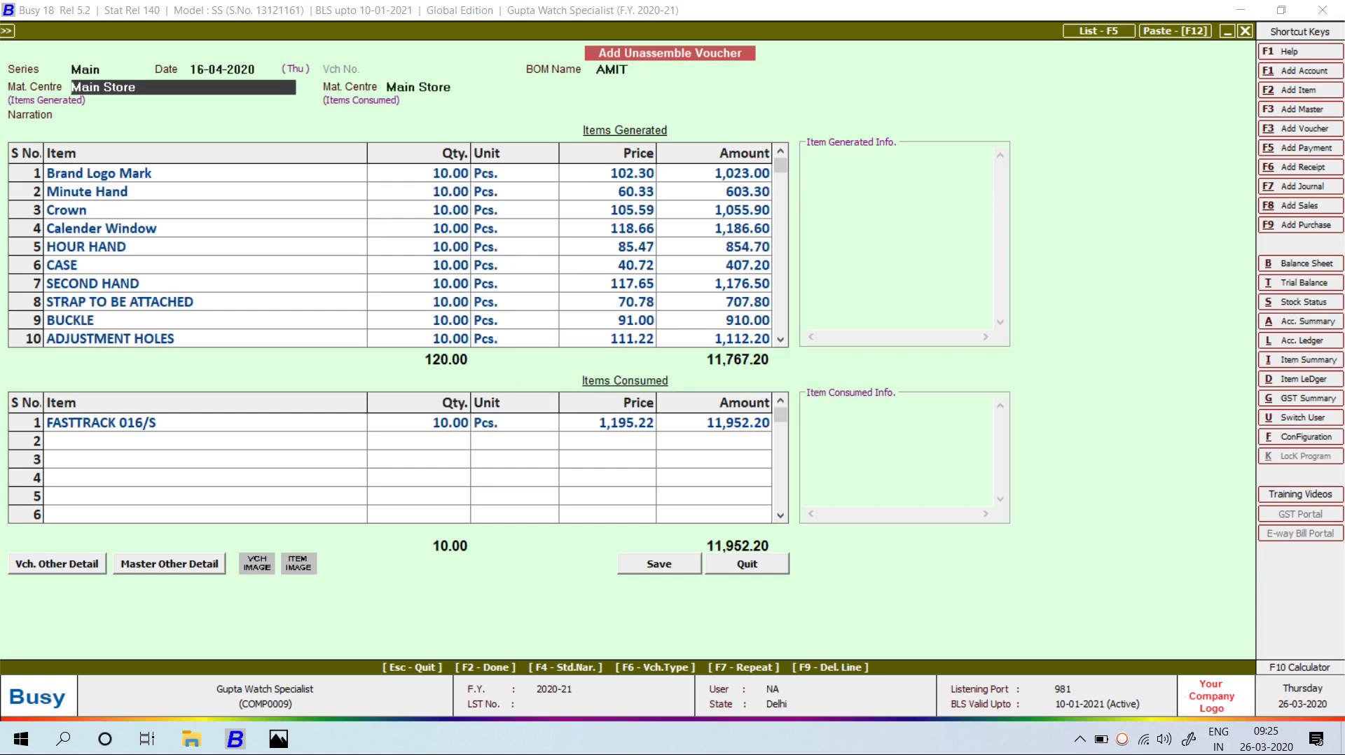
- Compare the consumed FASTTRACK 016/S row with the generated parts and their quantities, and save the unassemble voucher
click(419, 423)
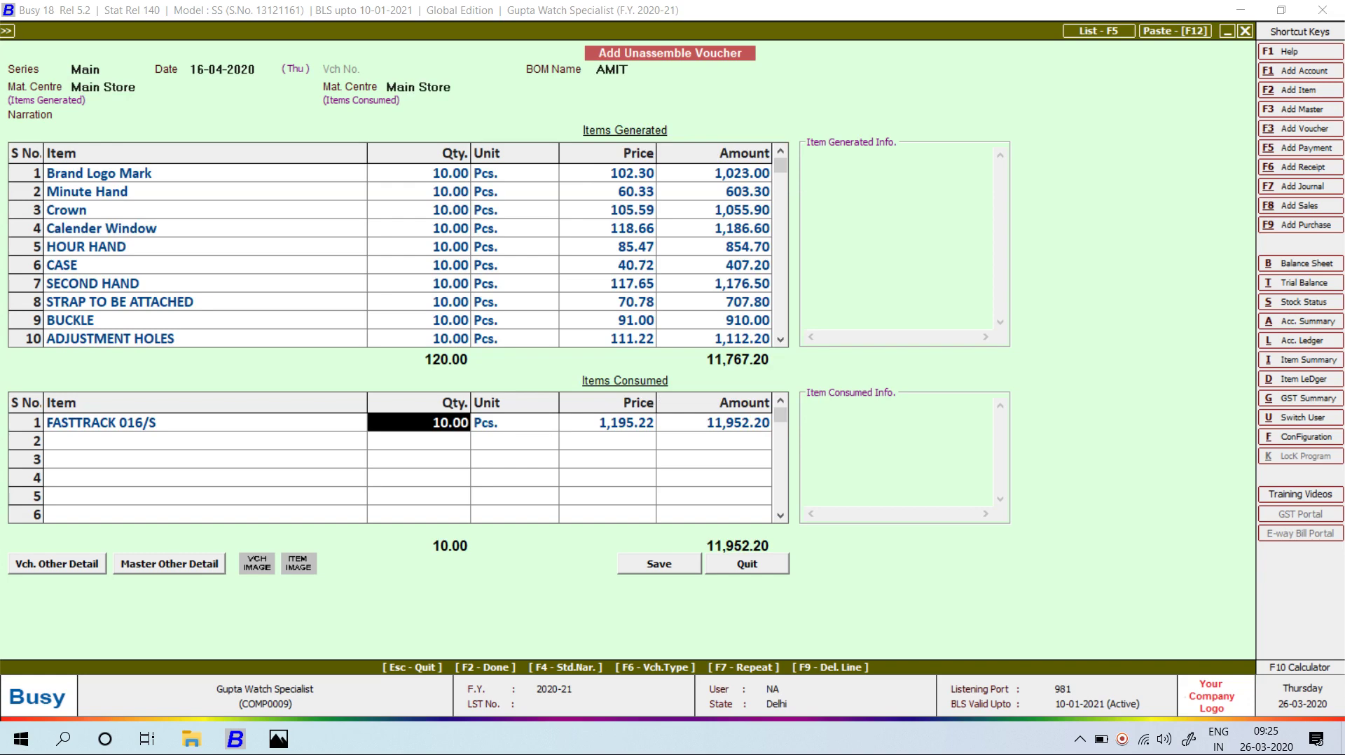
click(419, 173)
click(203, 423)
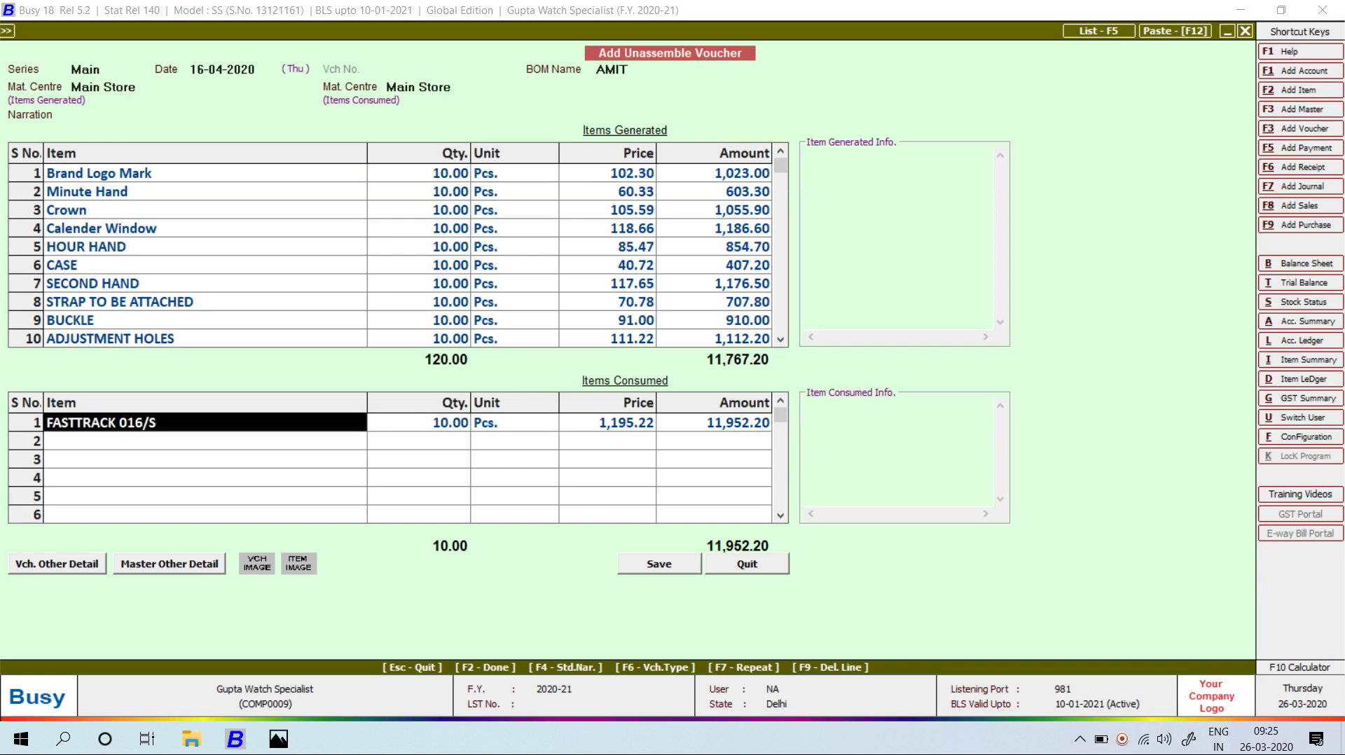
click(203, 229)
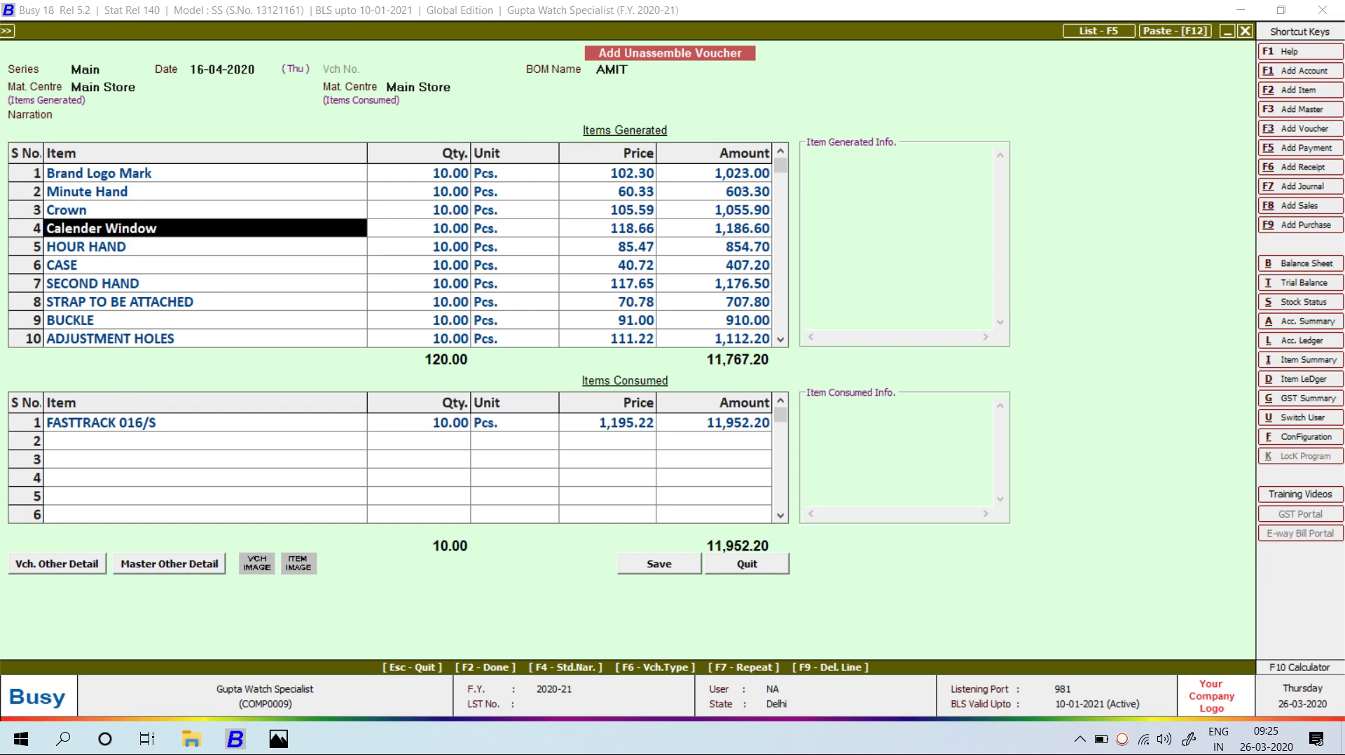
drag(204, 173, 203, 283)
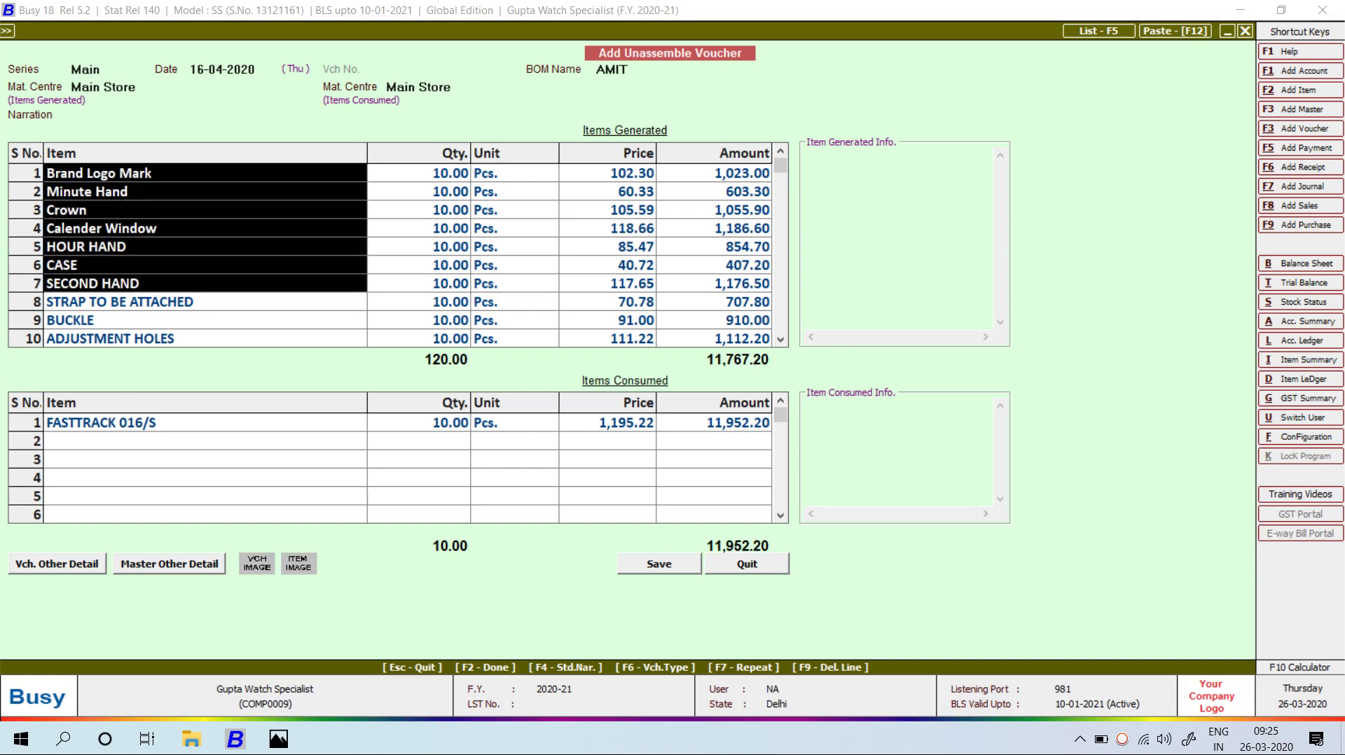
click(203, 422)
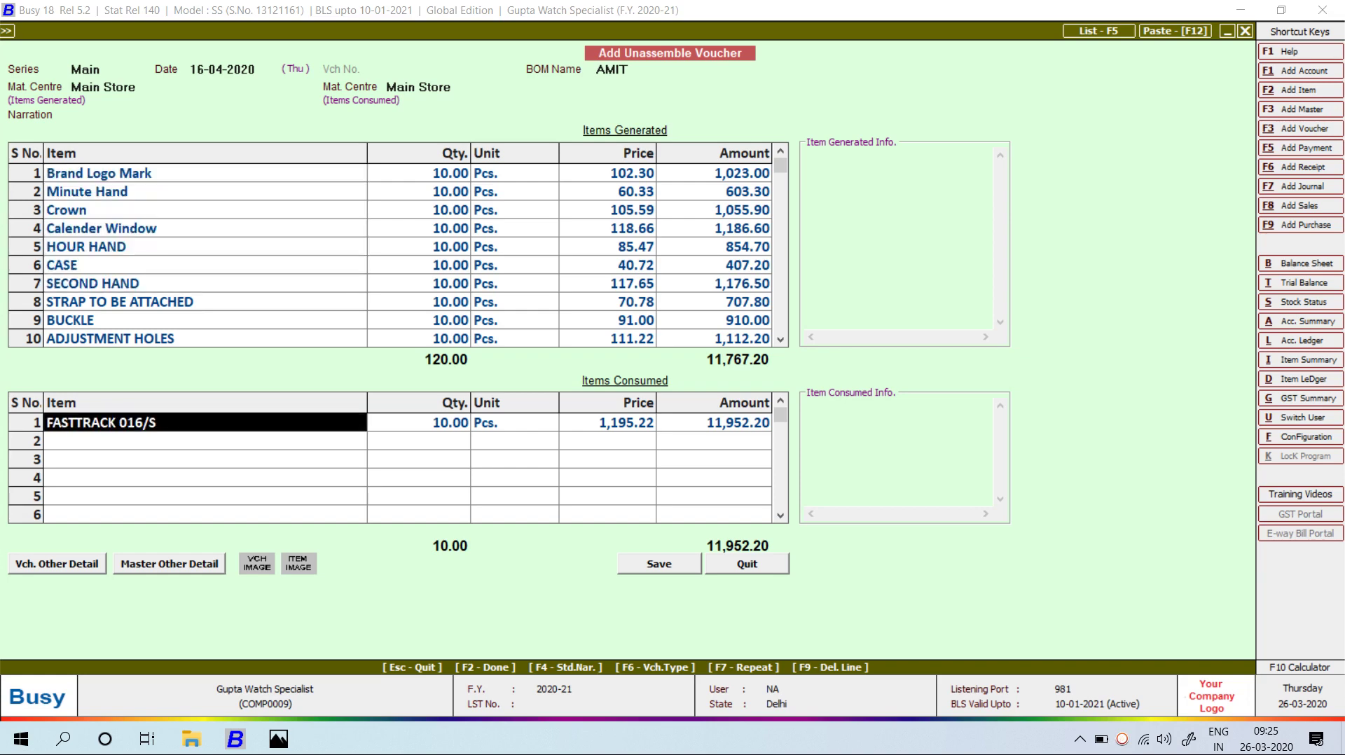
key(shift+Right)
key(shift+Right)
key(shift+Right)
key(shift+Right)
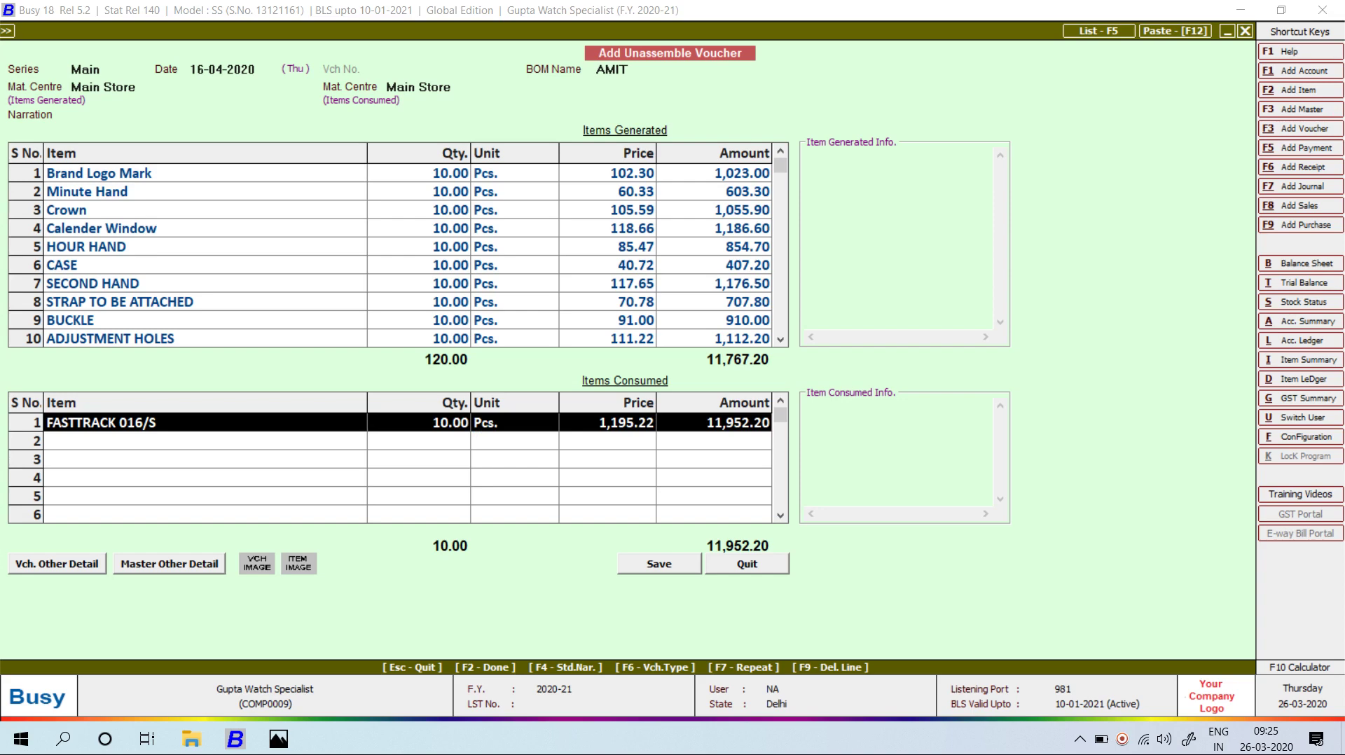
drag(421, 173, 420, 302)
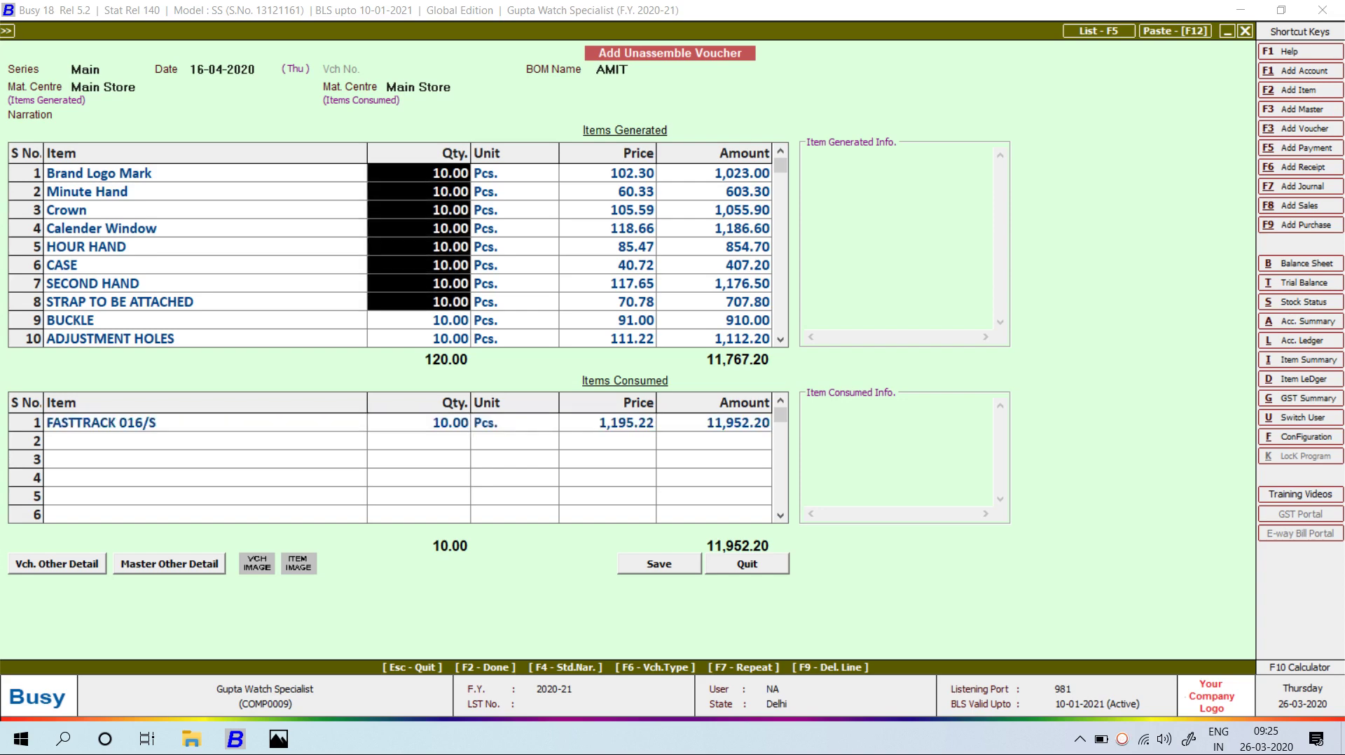
key(F2)
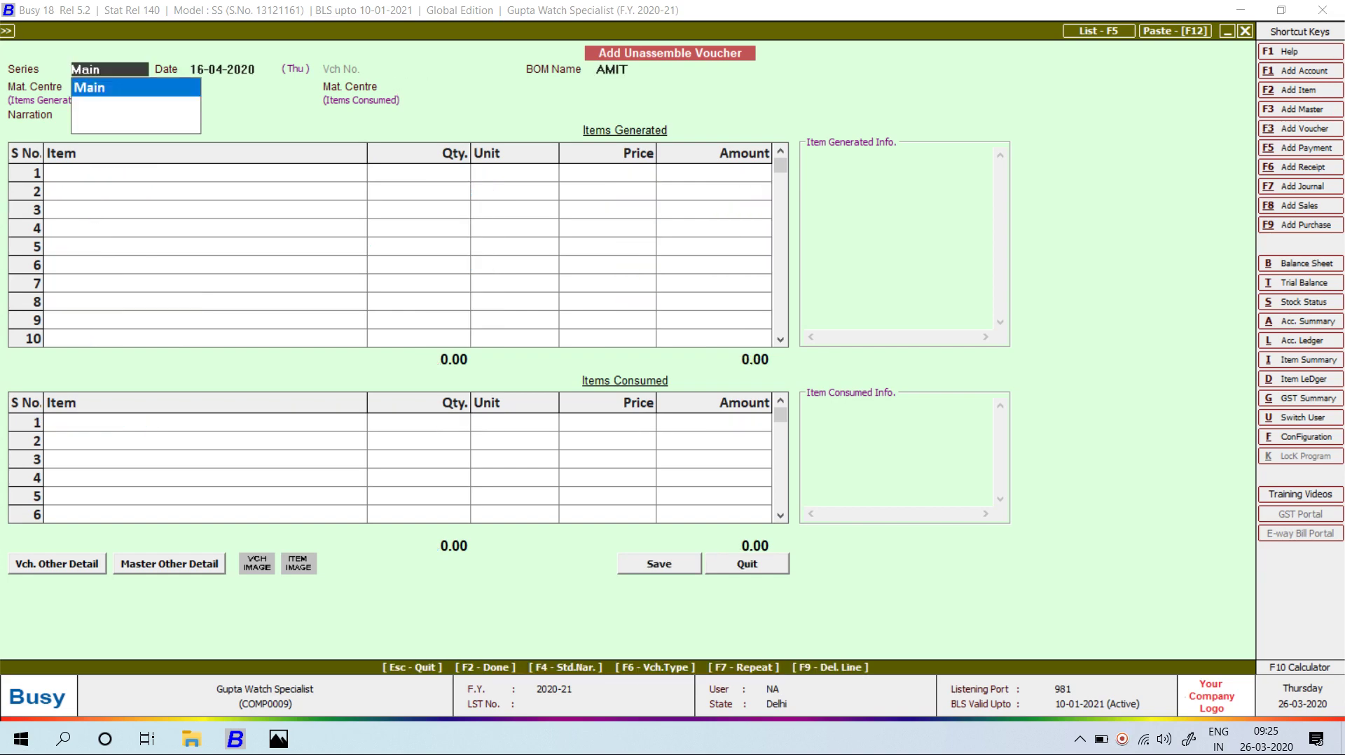
- Display the monthly inventory summary of the item ADJUSTMENT HOLES
key(Escape)
key(Return)
key(Return)
key(F2)
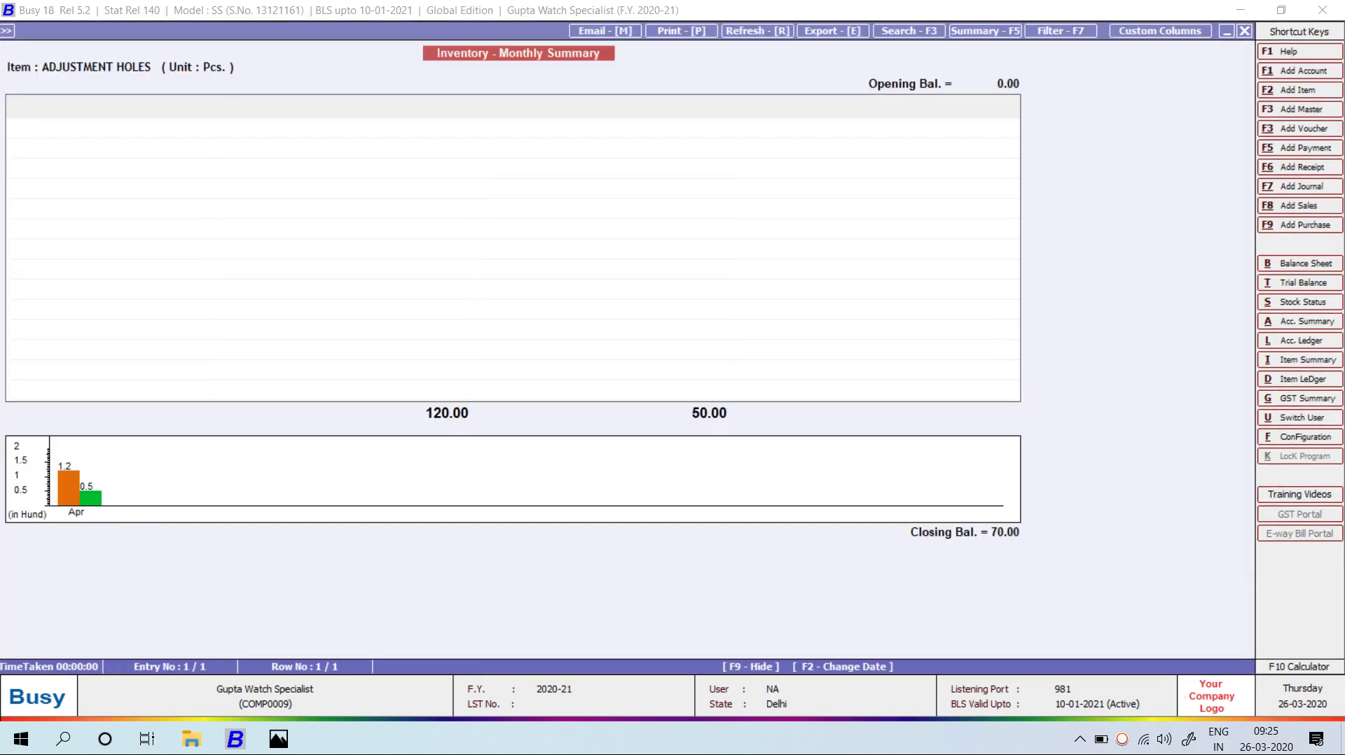
- Display the monthly inventory summary of FASTTRACK 016/S to check its quantities in and out
key(Escape)
text(H)
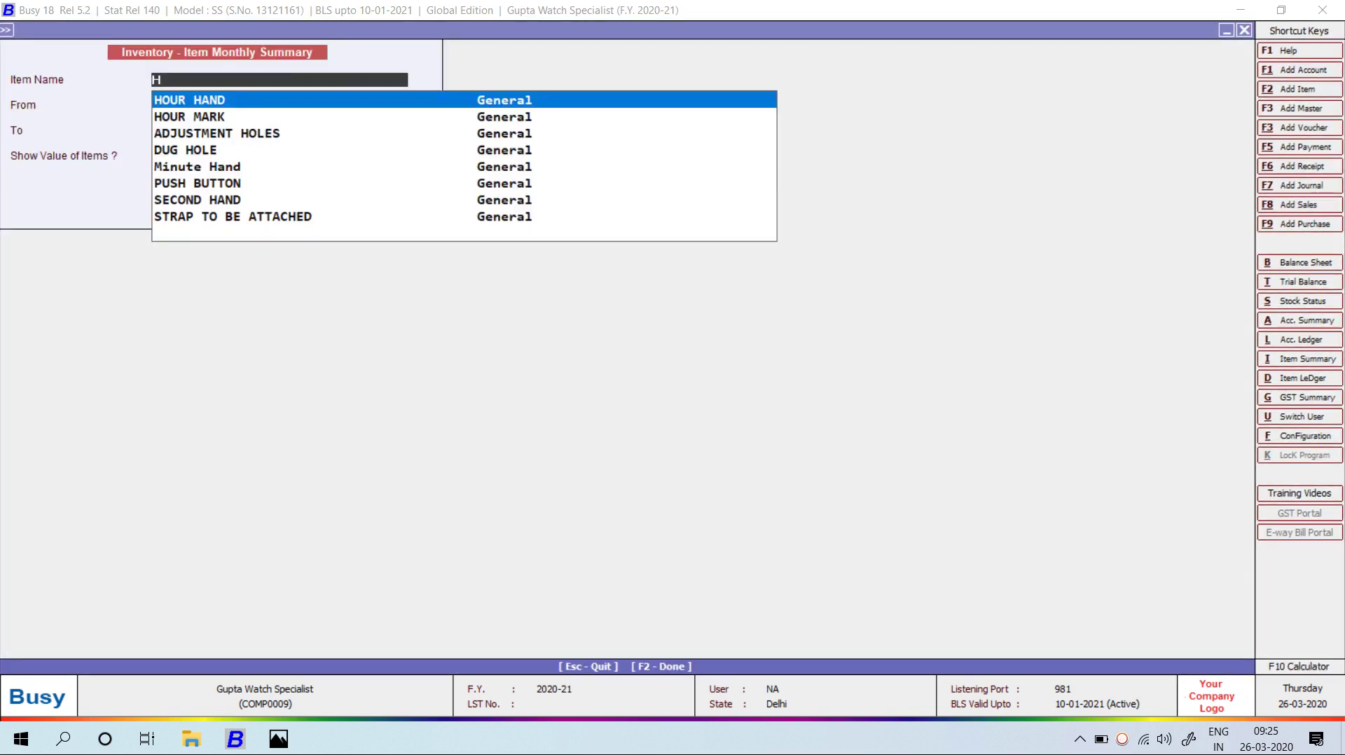
key(BackSpace)
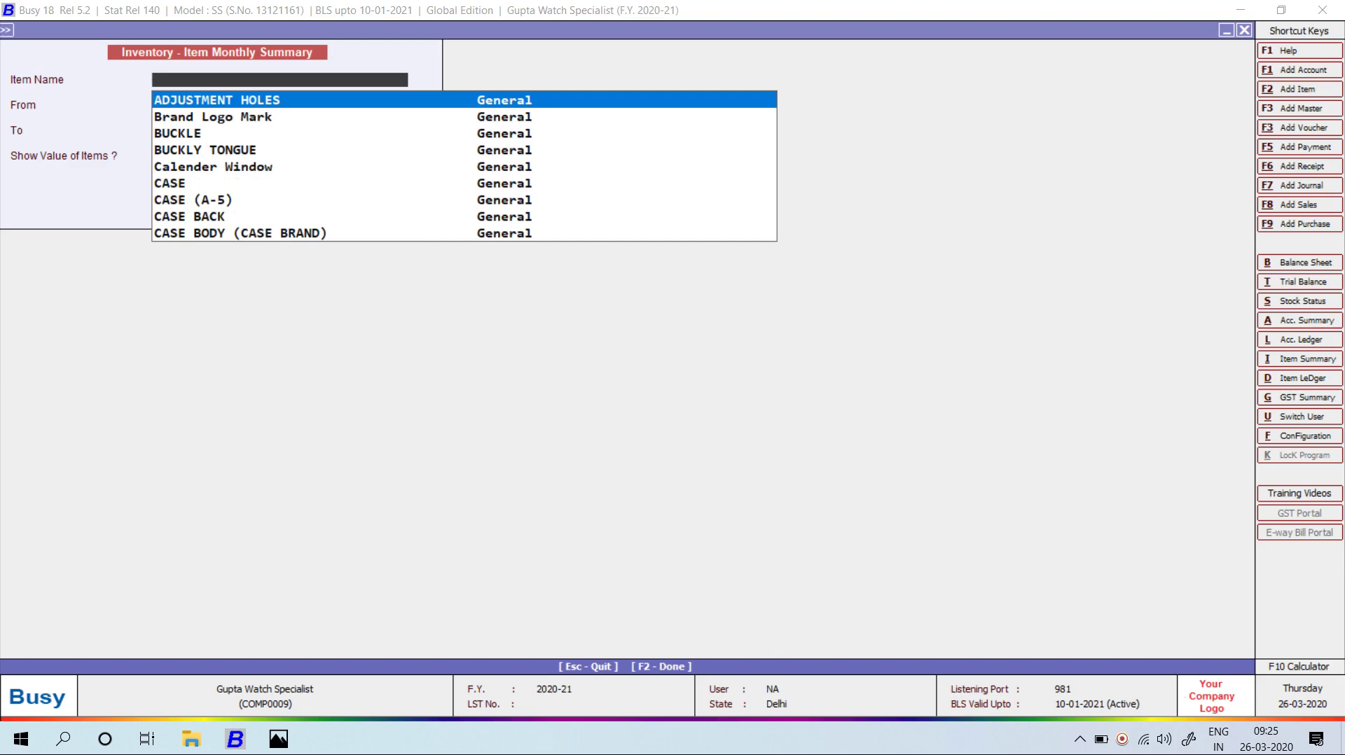
text(fas)
key(Return)
key(F2)
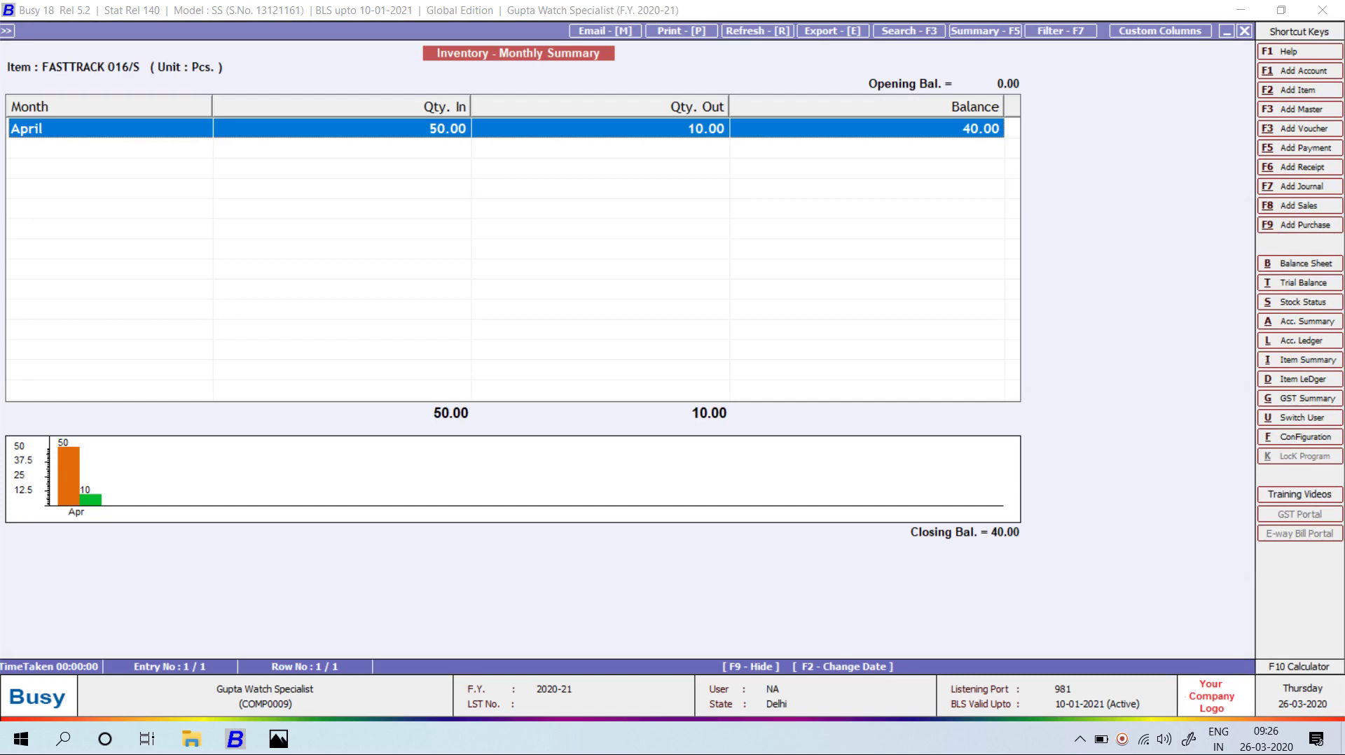
key(Return)
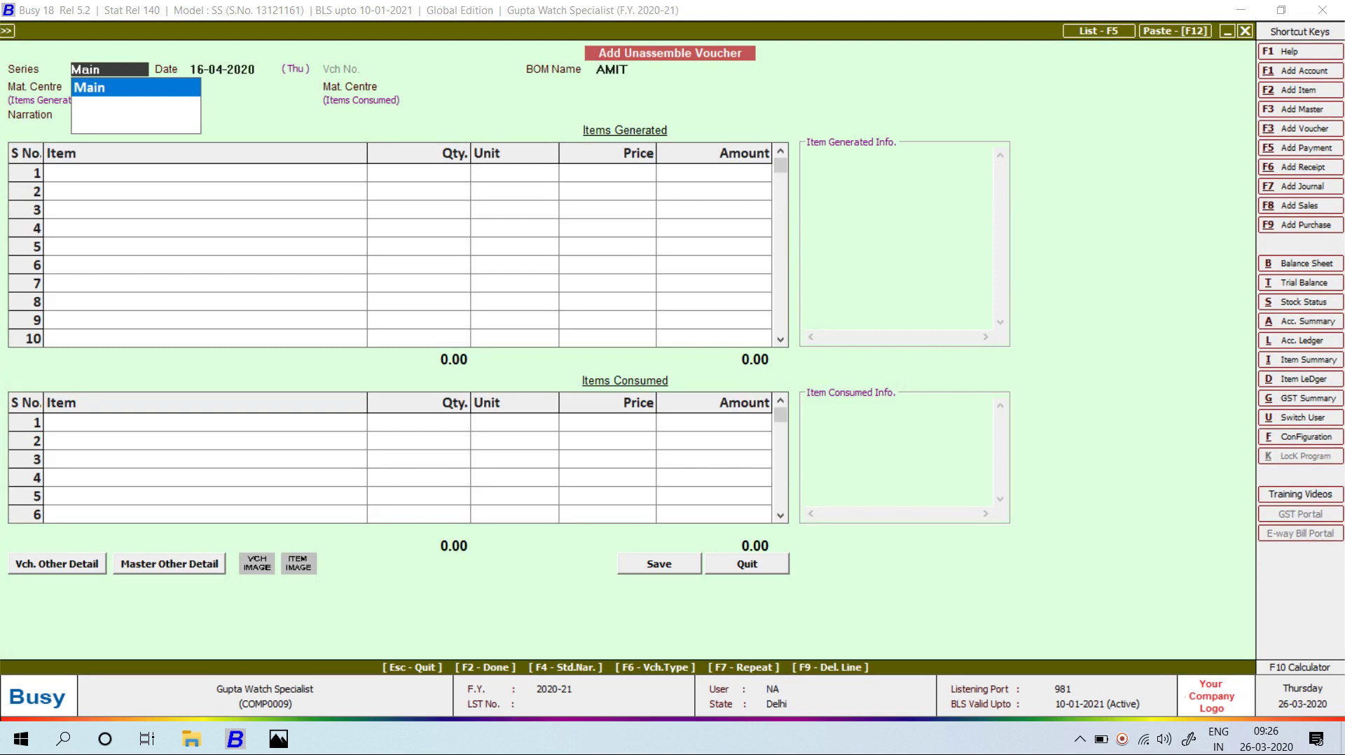
- Quit the blank unassemble voucher and return to the list of transaction types
key(Escape)
key(Escape)
key(Return)
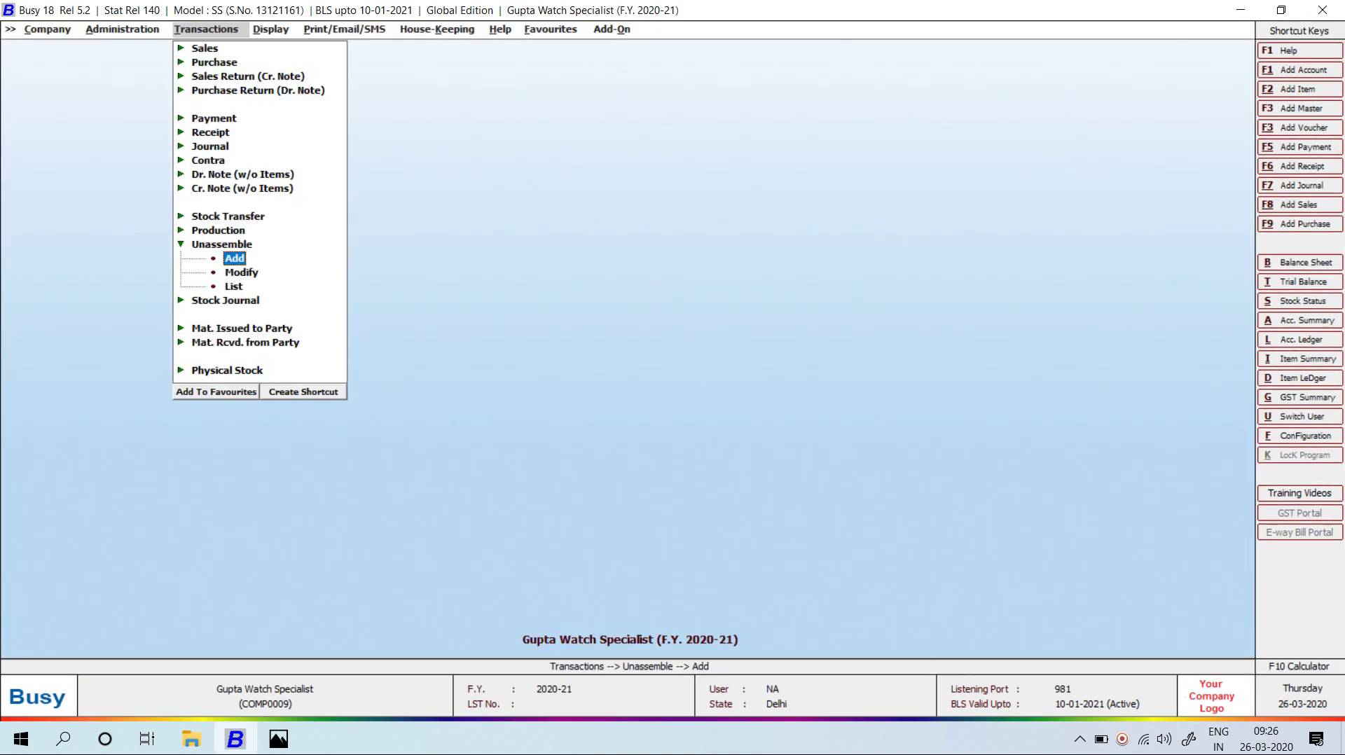
key(Escape)
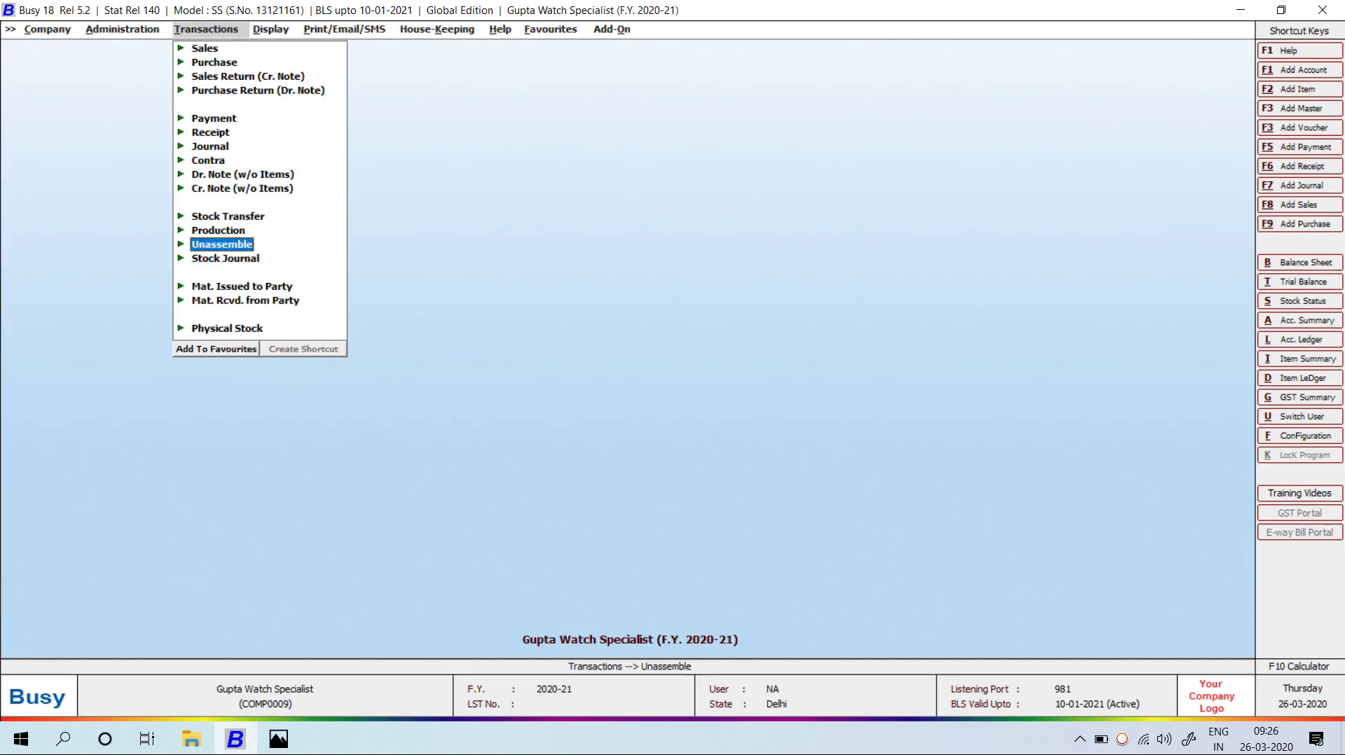
key(Up)
key(Return)
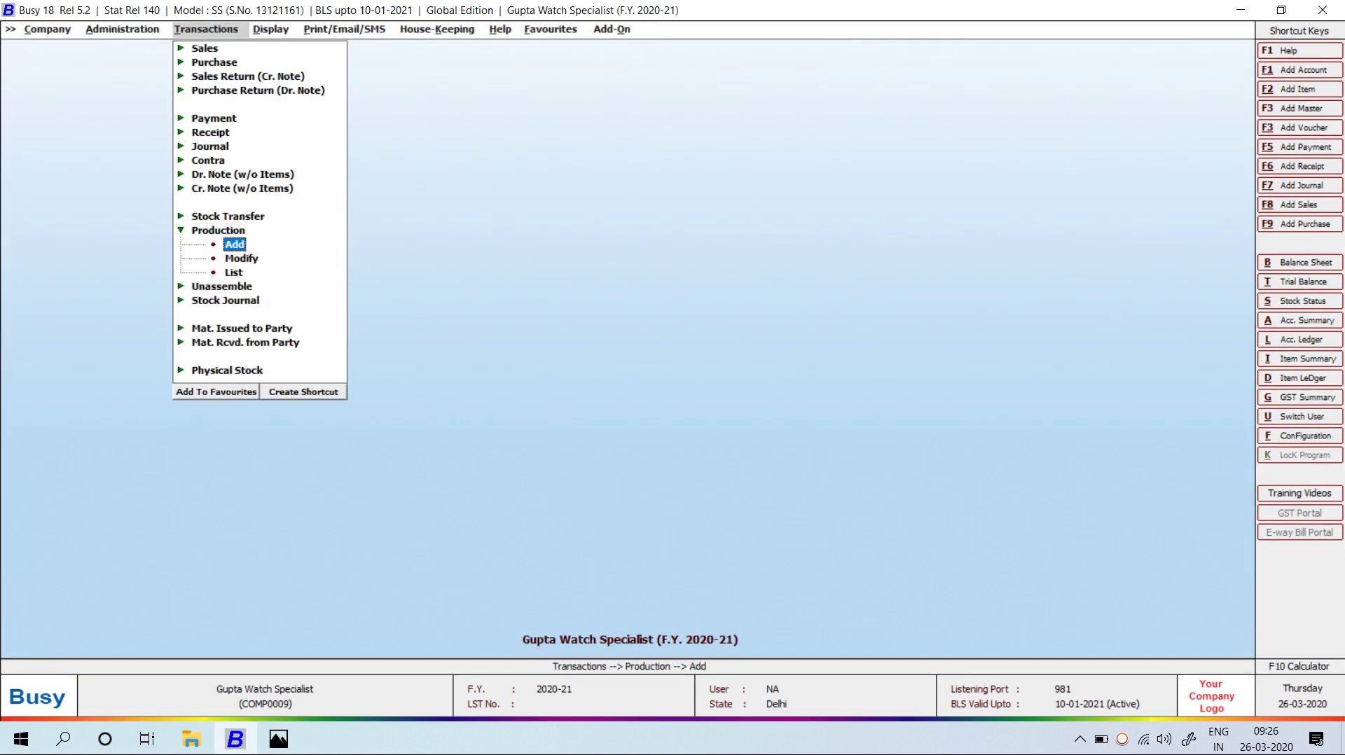
key(Return)
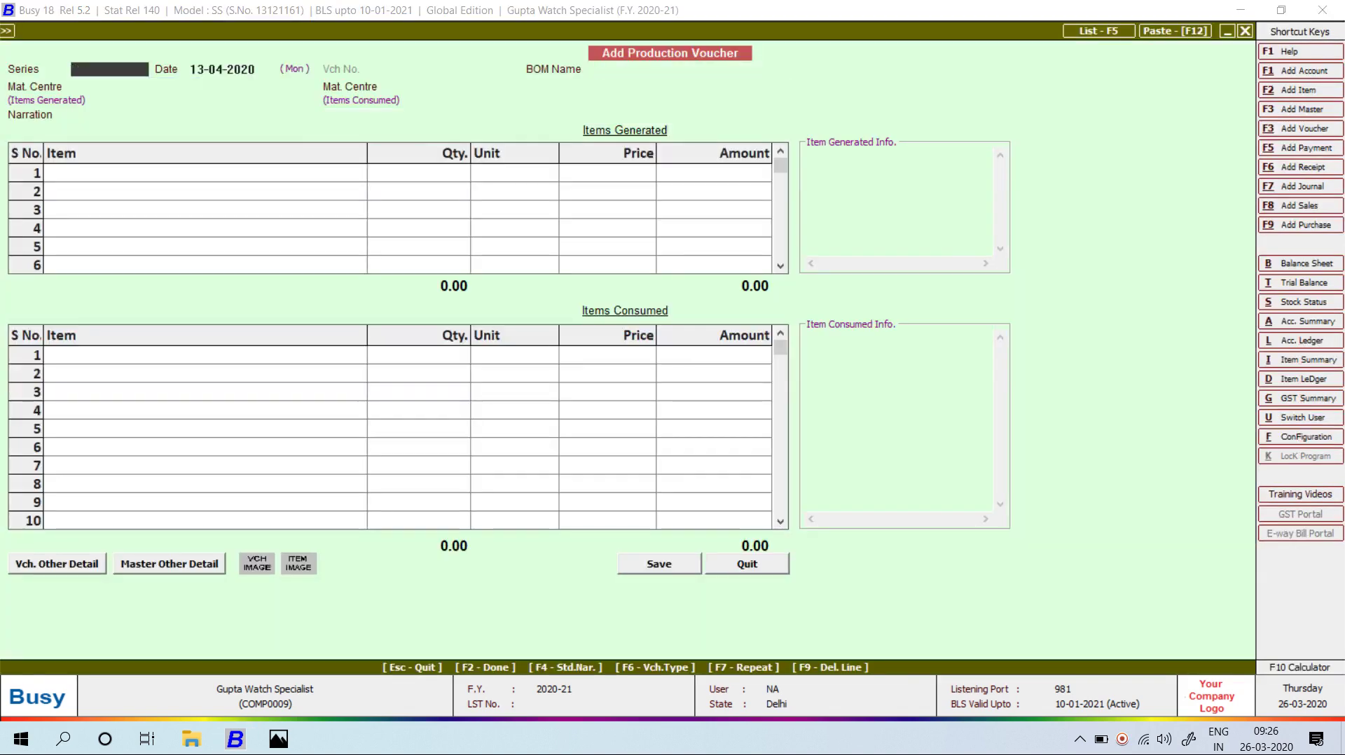
key(Escape)
key(Escape)
key(Return)
key(Escape)
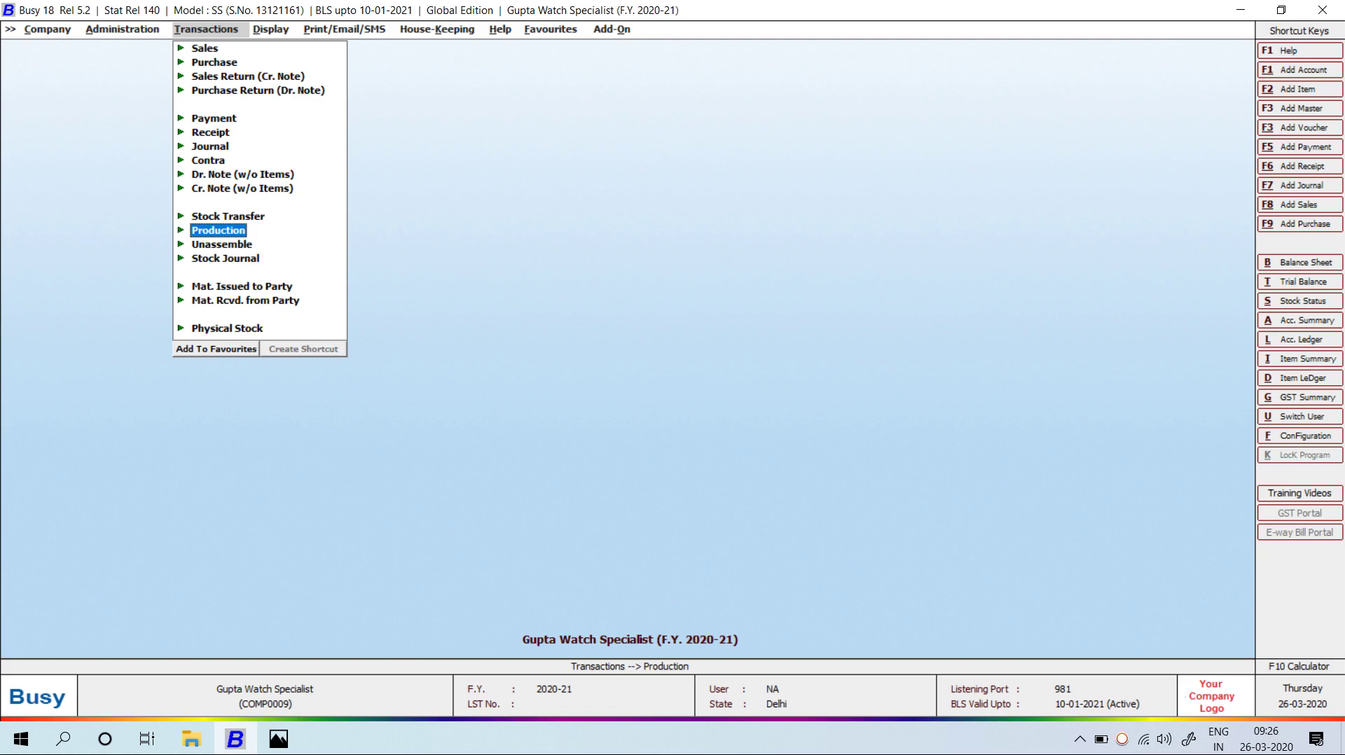
- Display the horizontal standard balance sheet as at 16-04-2020
key(Right)
key(Return)
key(Return)
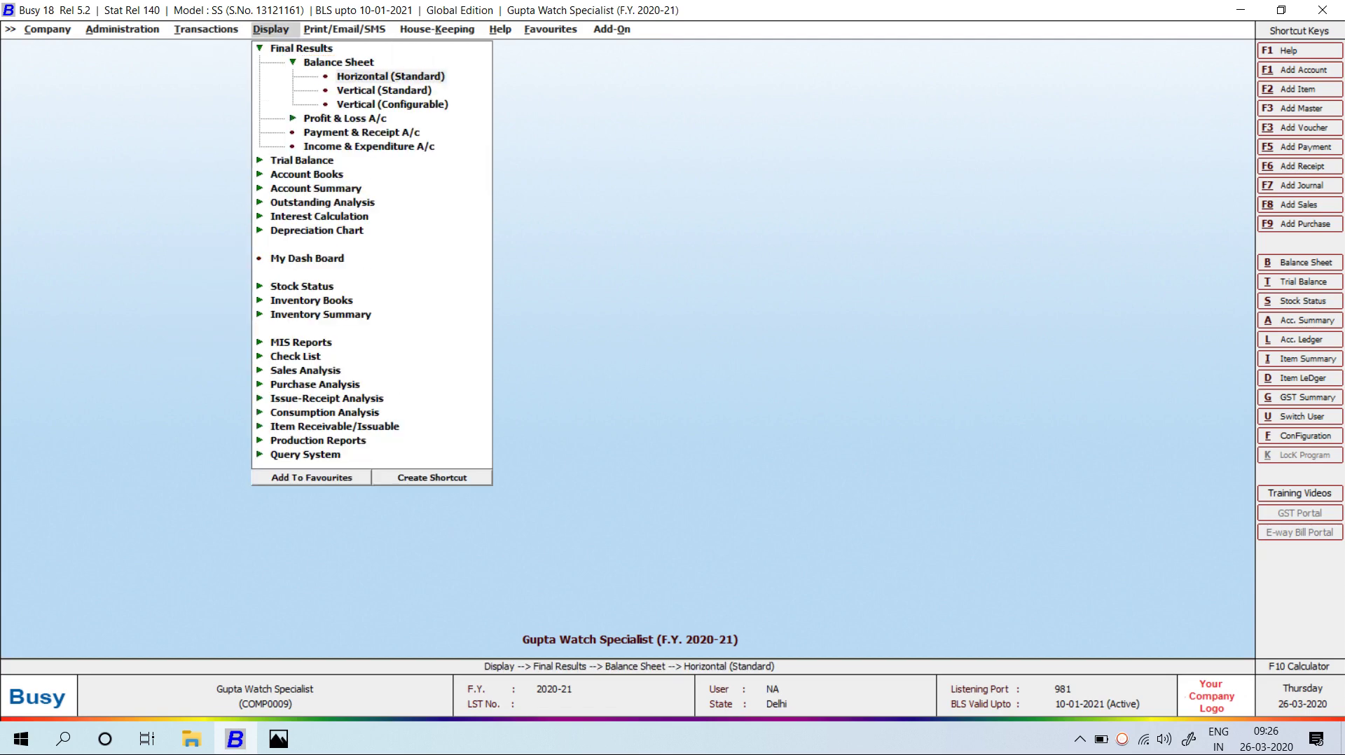
key(Return)
key(F2)
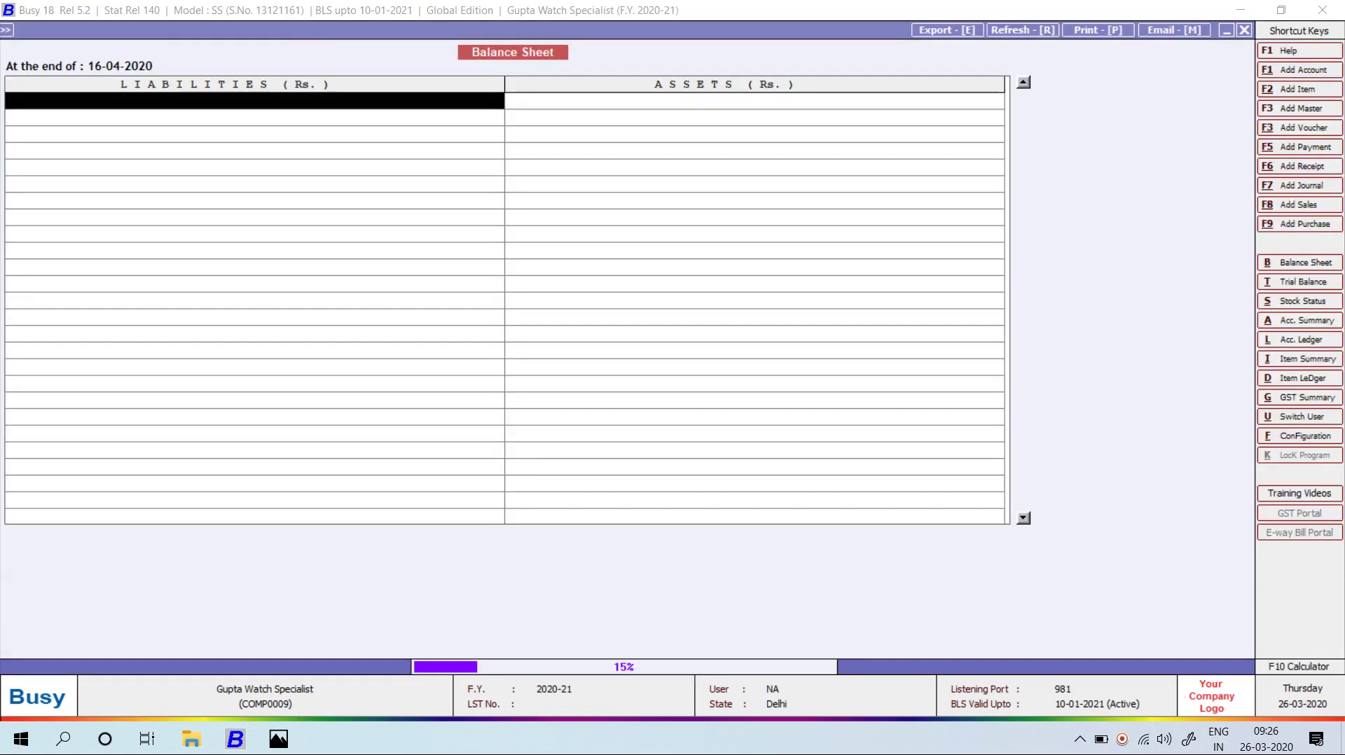
- Examine the Freight & Forwarding Charges under indirect expenses in the Profit & Loss account, and close the reports
key(Right)
key(Return)
key(Down)
key(Down)
key(Down)
key(Down)
key(Down)
key(Down)
key(Down)
key(Down)
key(Return)
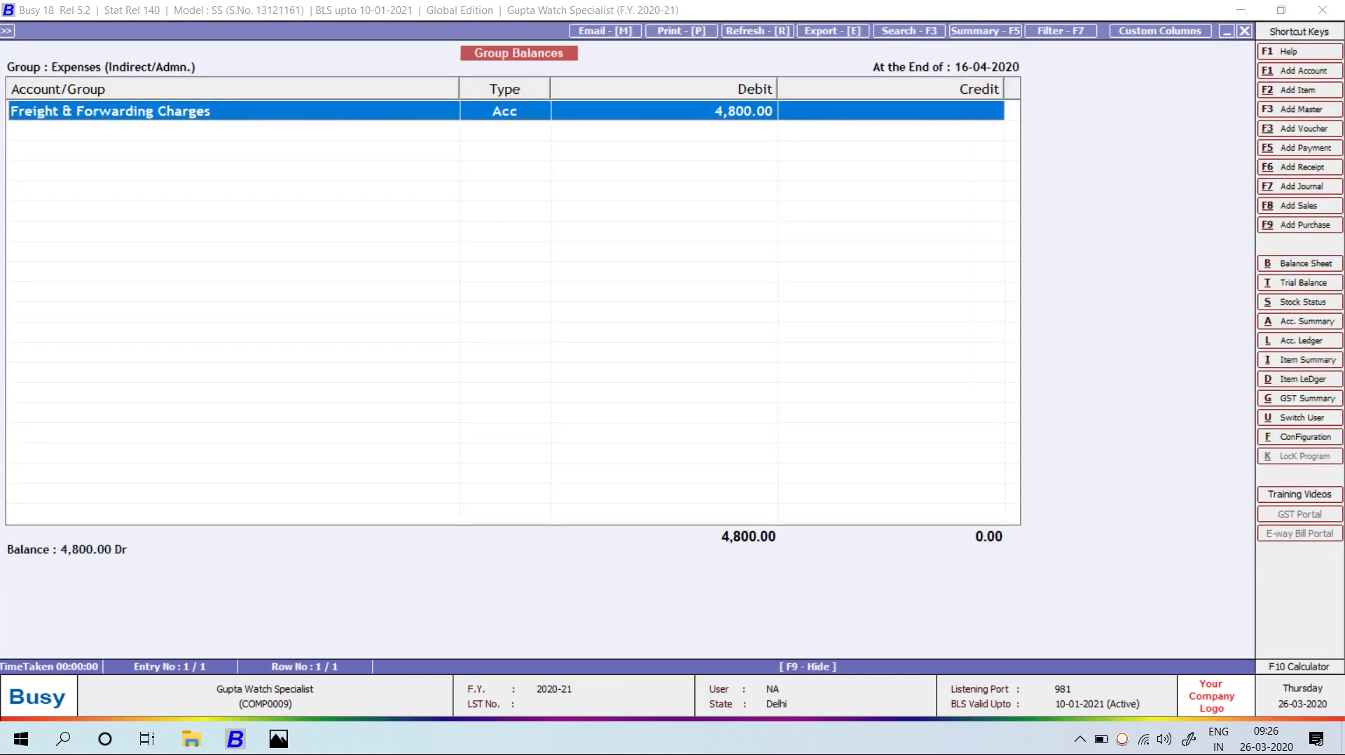
key(Return)
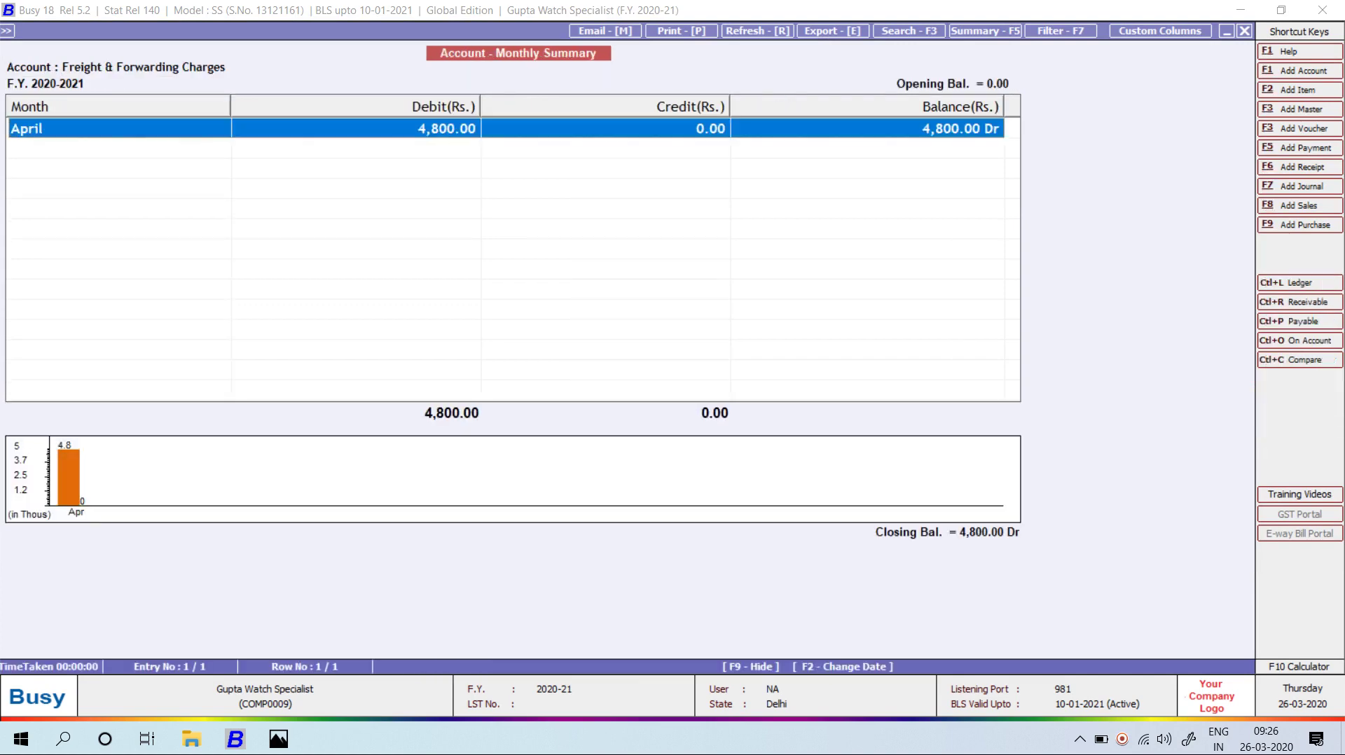
key(Escape)
key(Escape)
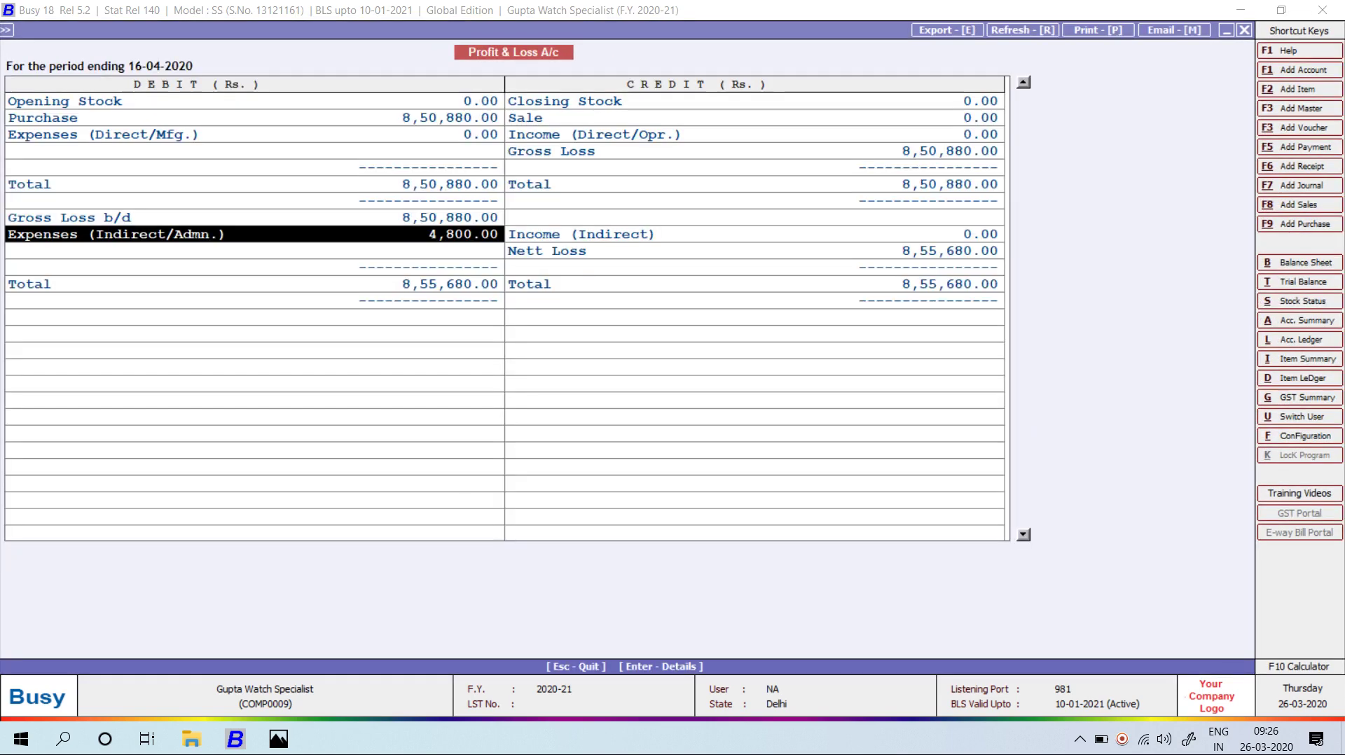
key(Escape)
key(Escape)
key(Escape)
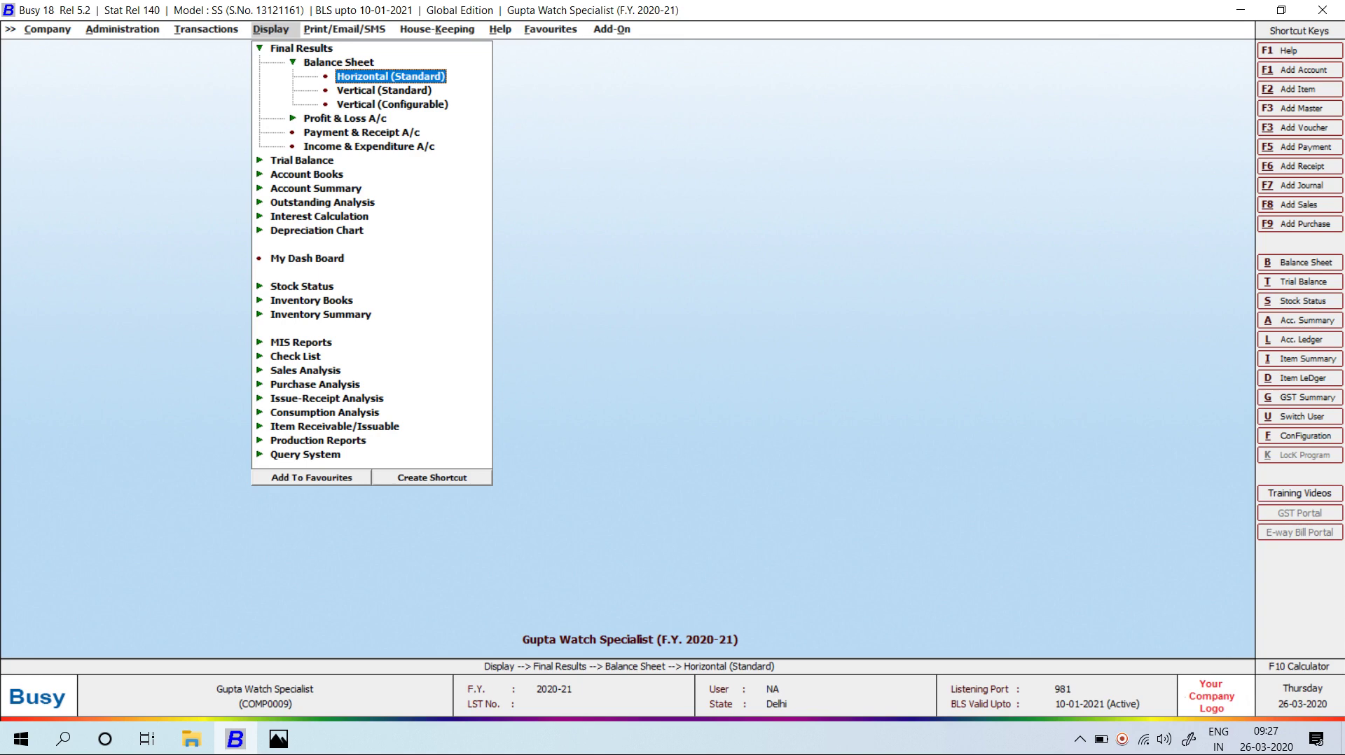
- Start a journal voucher in series Main dated 13-04-2020 with a debit entry on the first row
key(Left)
key(Up)
key(Up)
key(Up)
key(Up)
key(Up)
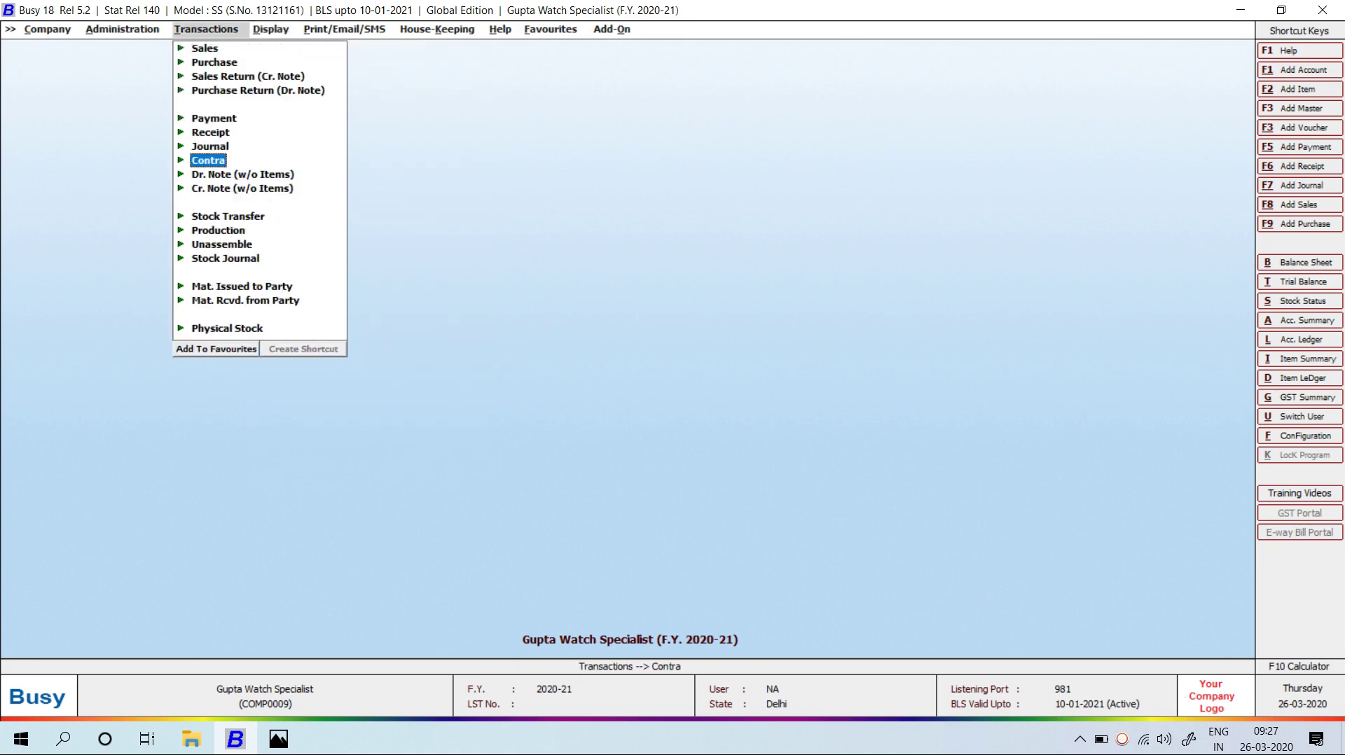
key(Return)
key(Return)
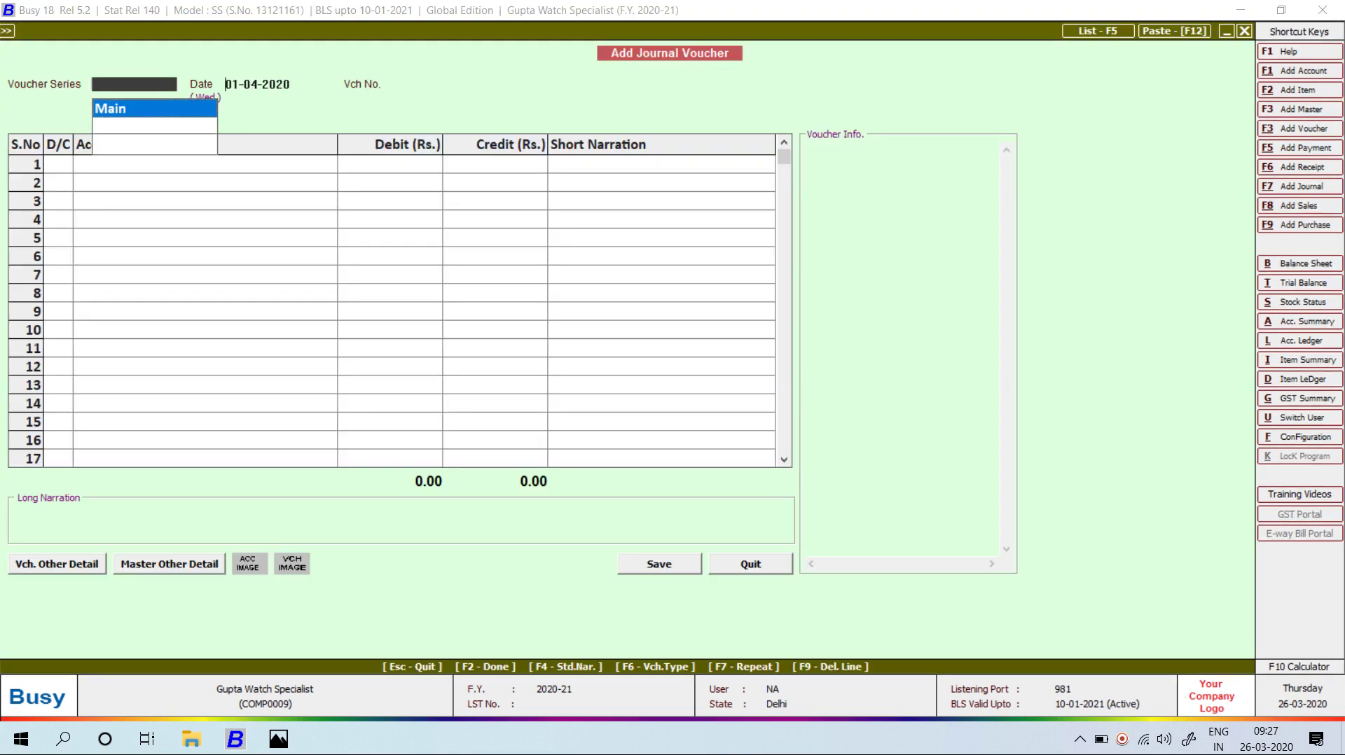
key(Return)
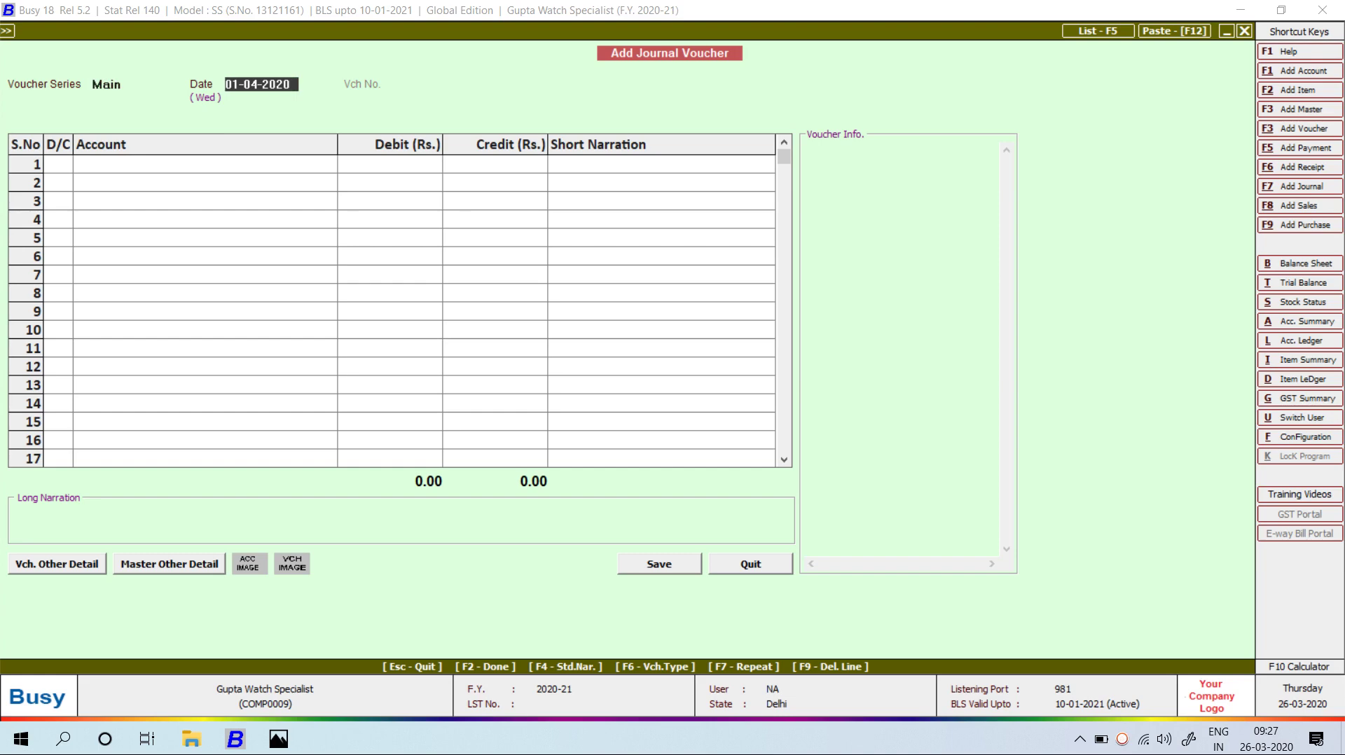
text(13)
key(Return)
key(Return)
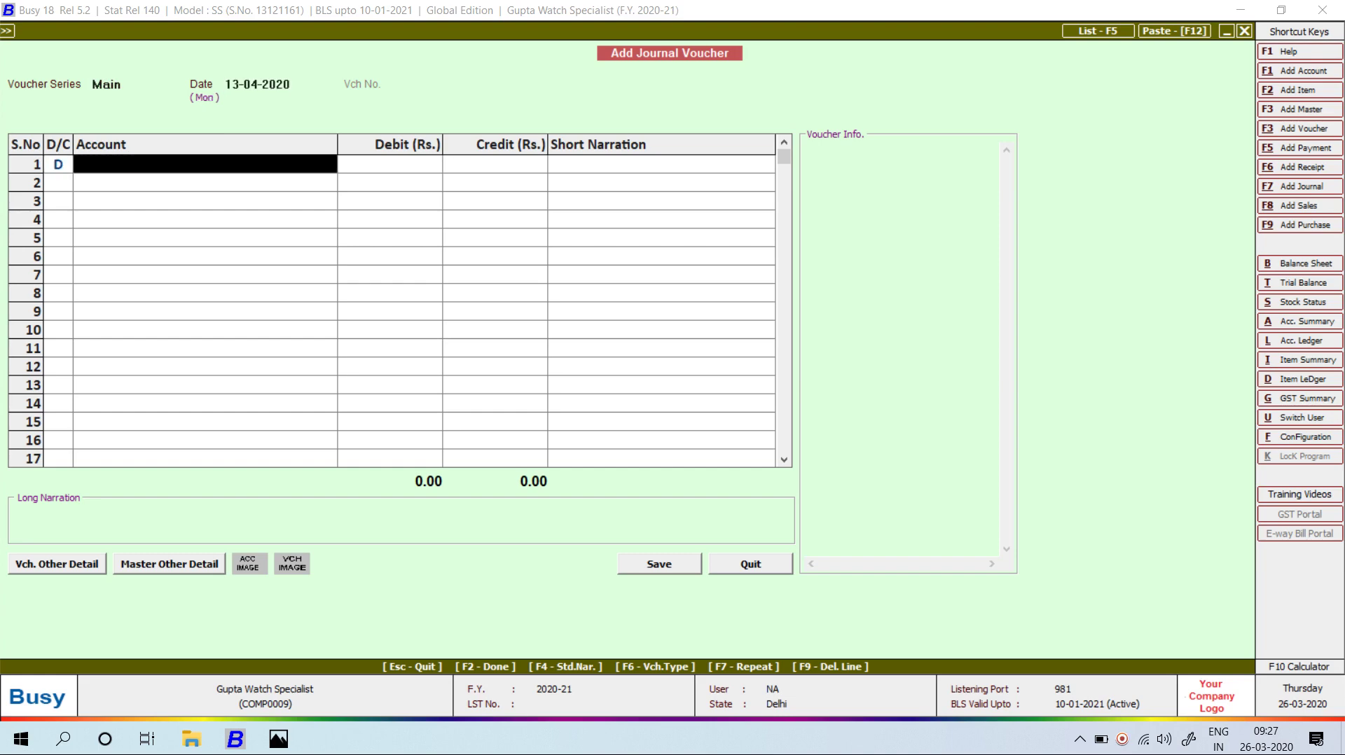
- Create the account JOB WORK in the group Expenses (Direct/Mfg.), save it and use it as the debit account
text(O)
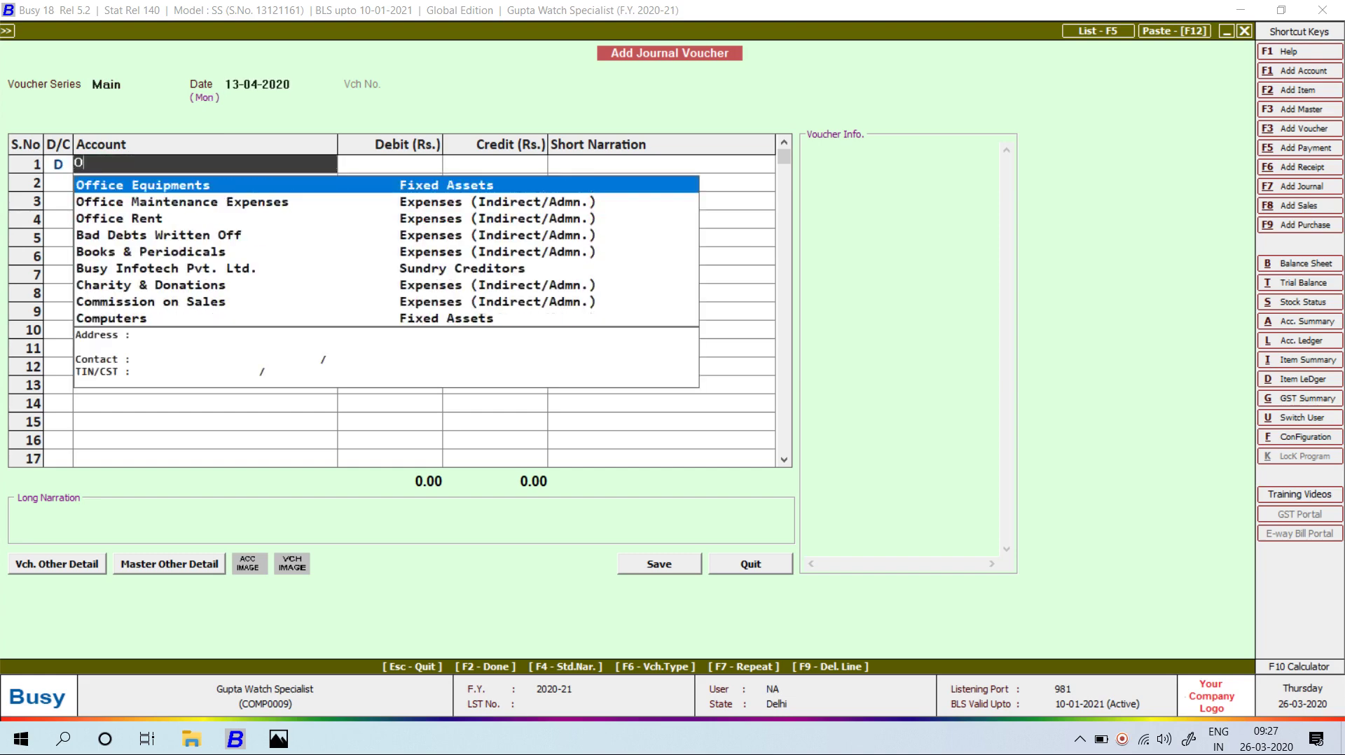
key(alt+F1)
text(JOB WORK)
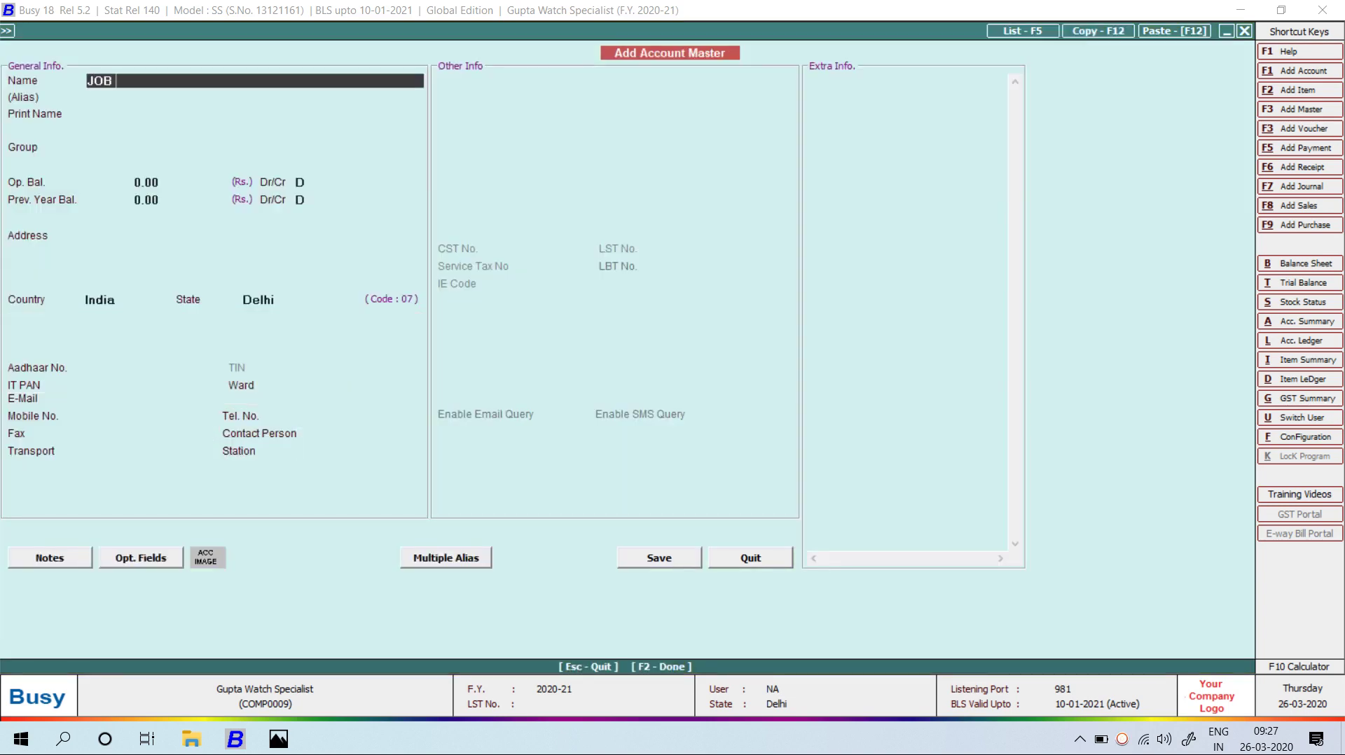
key(Return)
key(Return)
key(Return)
text(EX)
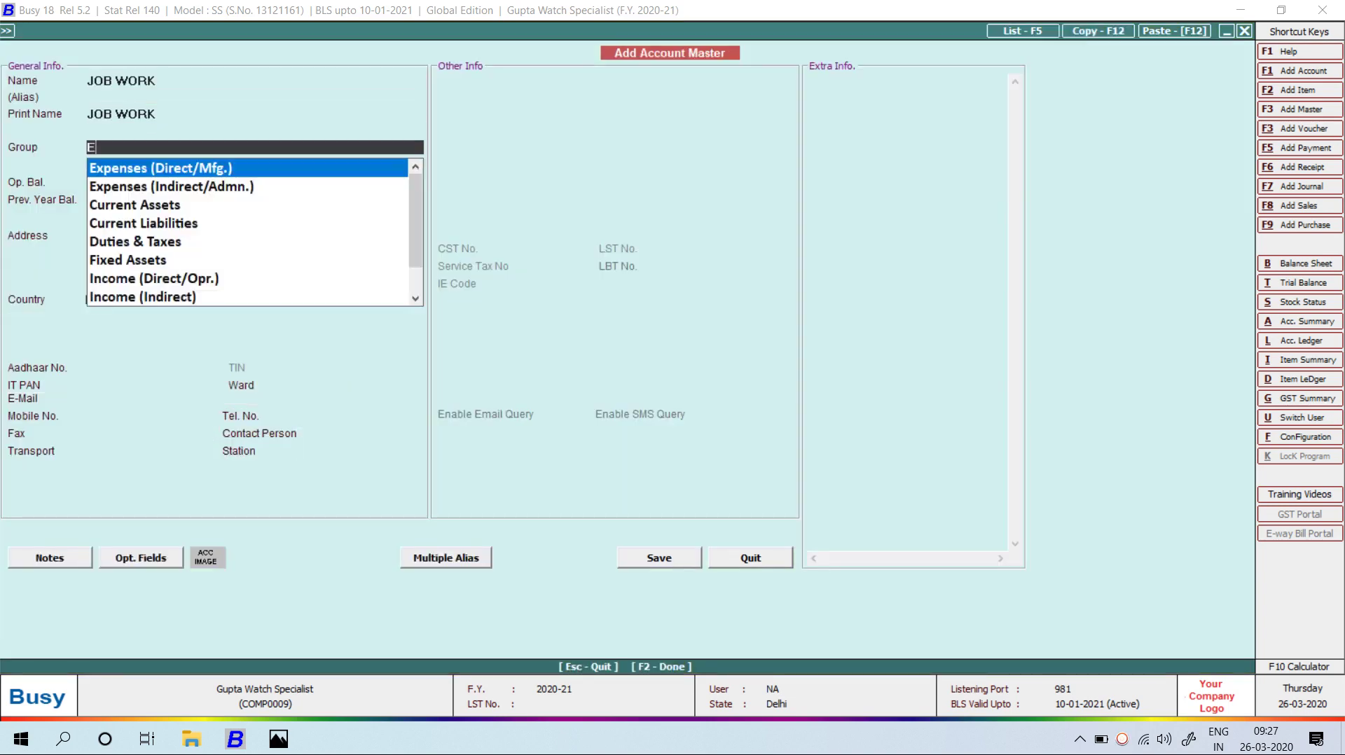
key(Return)
key(F2)
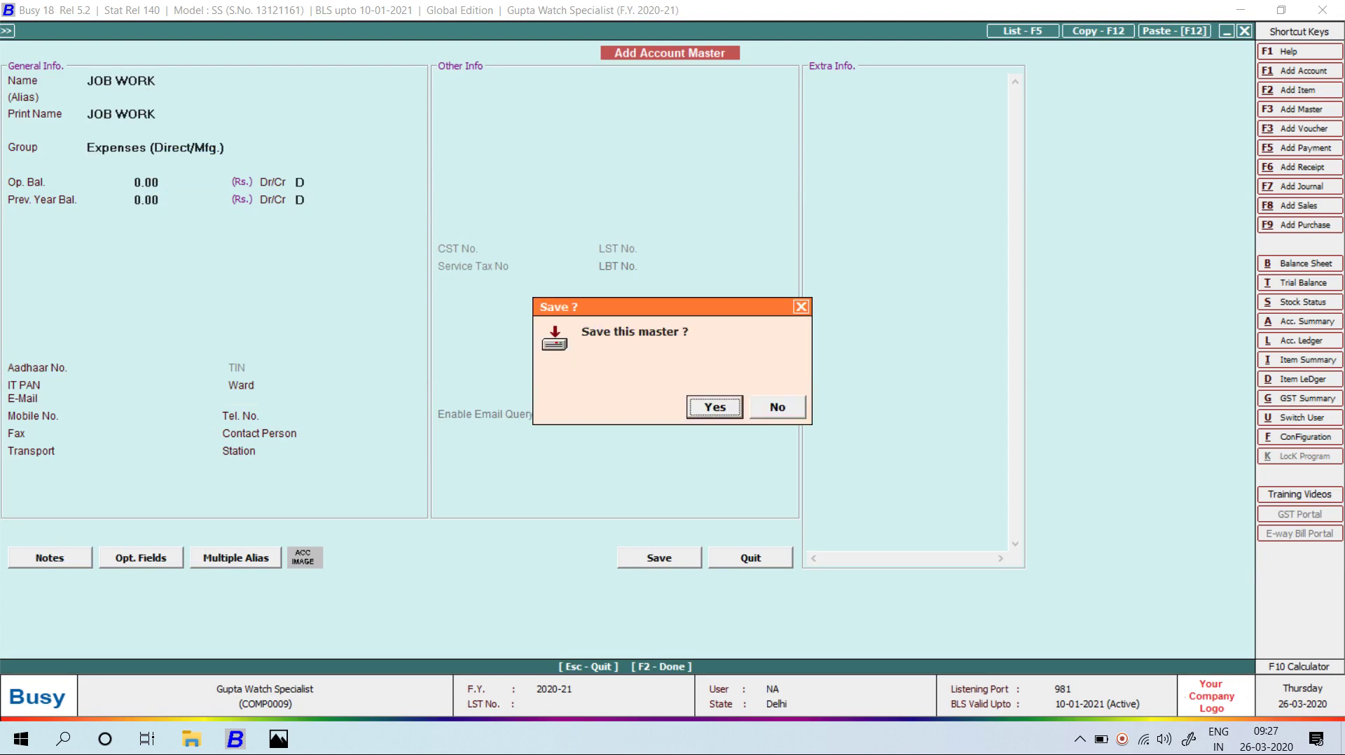
key(Return)
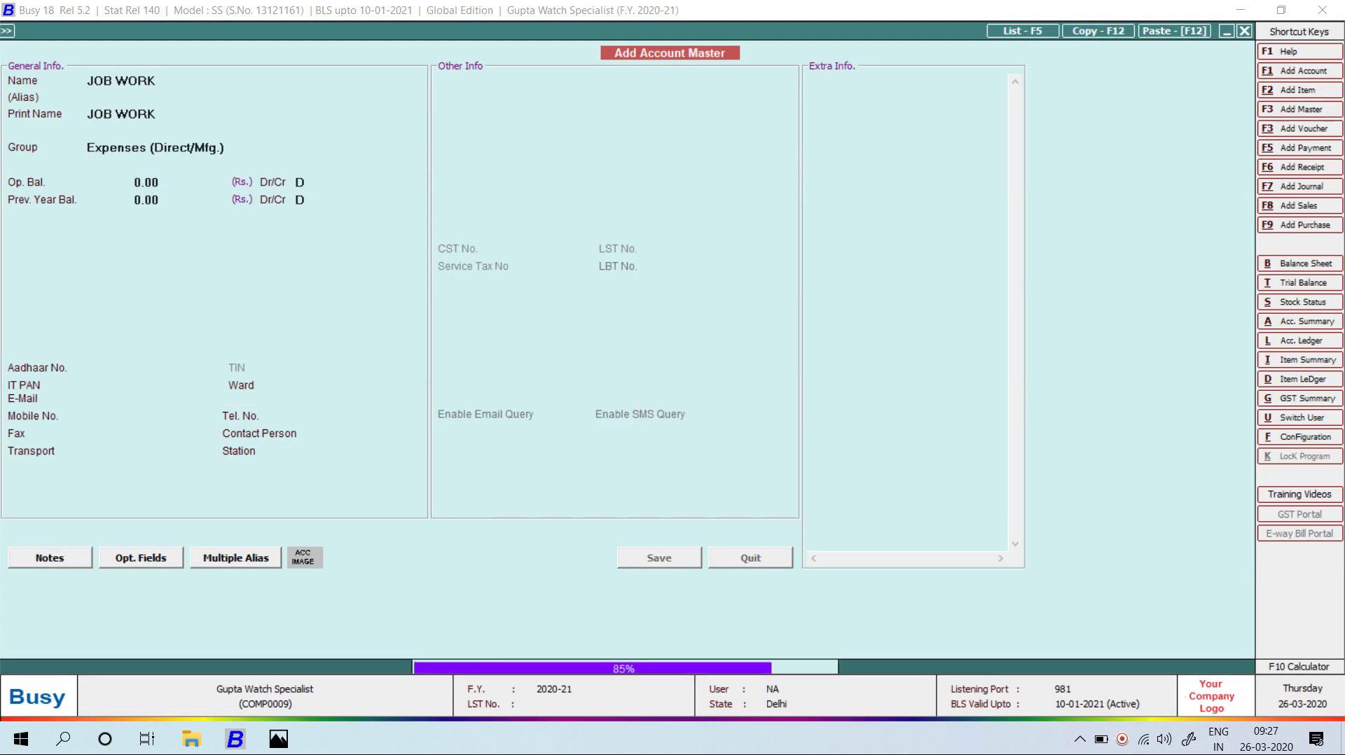
key(Return)
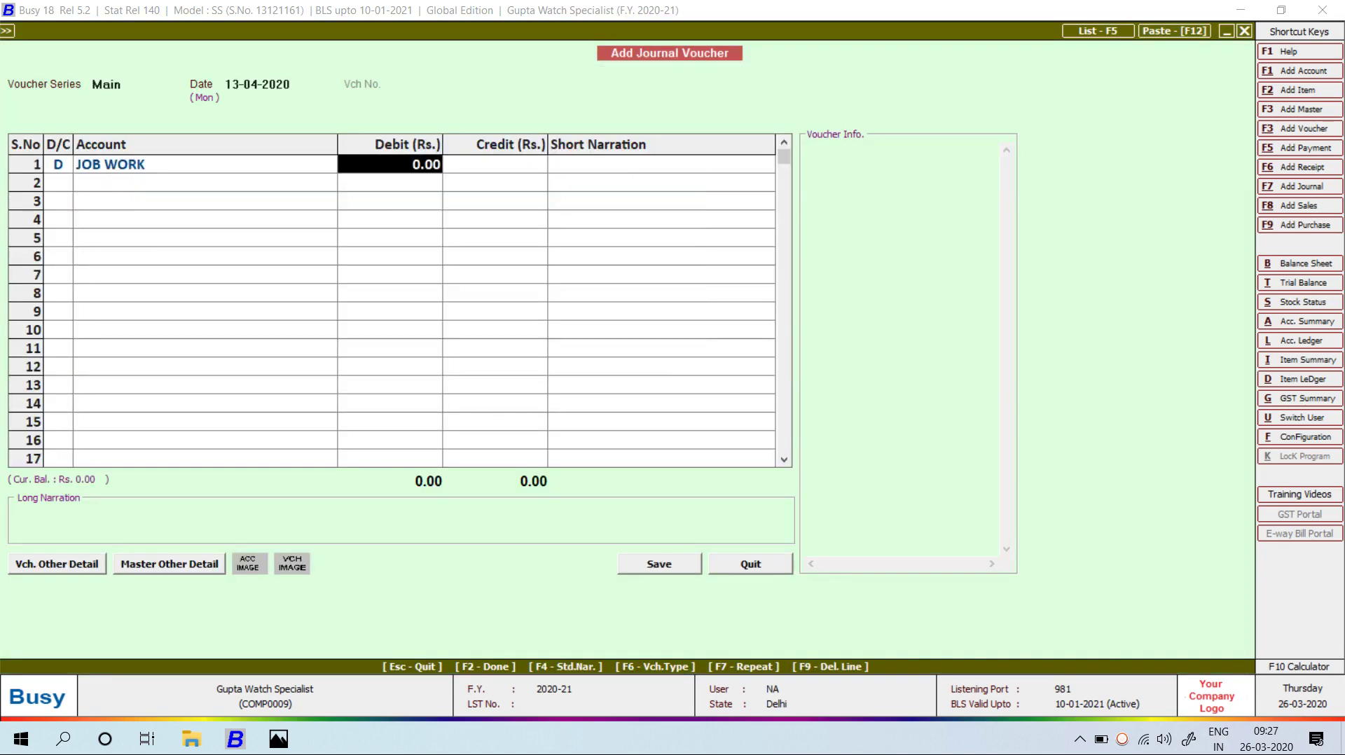
- Calculate the job work expense at 18.50 per piece and enter 925.00 as the debit amount for JOB WORK
key(F10)
text(18*1)
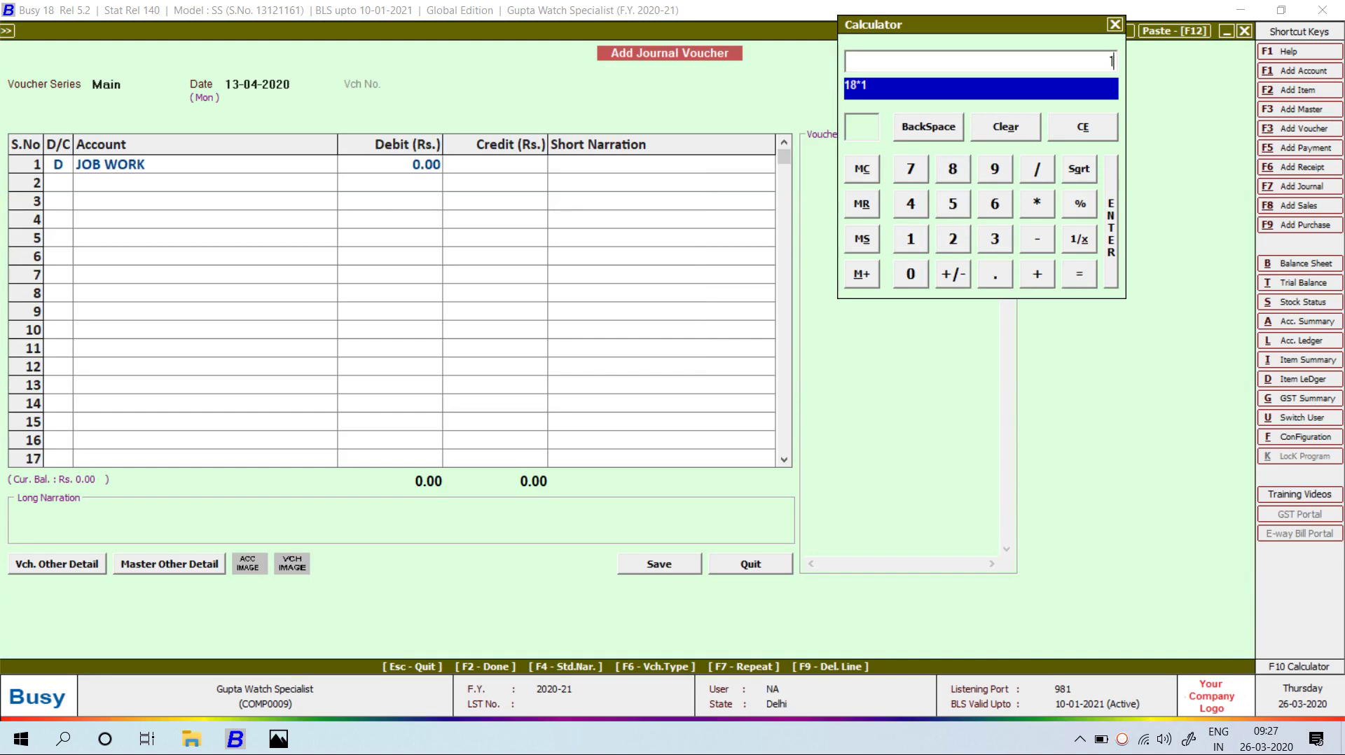
key(BackSpace)
key(BackSpace)
text(.50*5)
key(Return)
key(Return)
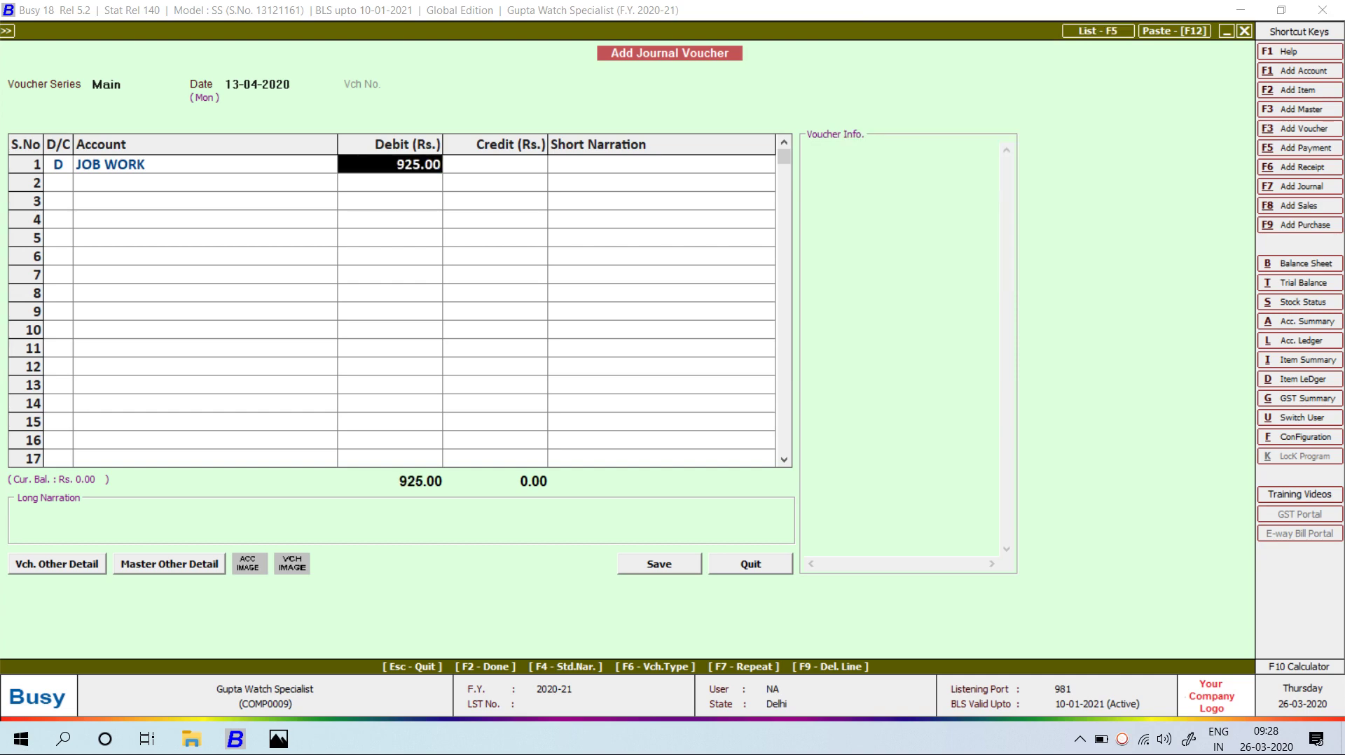
key(Return)
- Add a credit entry on the second row and create the job worker's account by name in the group Sundry Creditors
key(Return)
key(Return)
text(c)
key(BackSpace)
key(F1)
text(AMIT GUP)
key(BackSpace)
key(BackSpace)
key(BackSpace)
key(BackSpace)
key(Return)
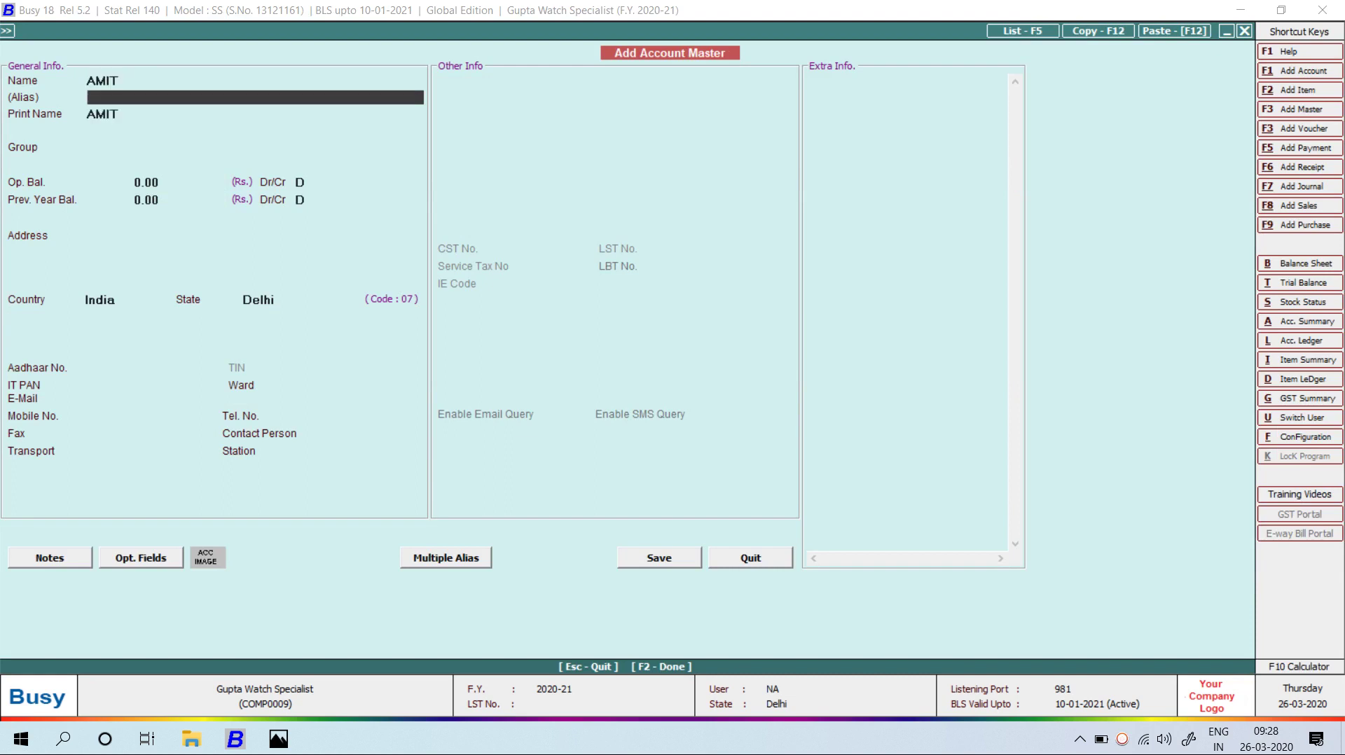
key(Return)
key(Return)
text(SUN)
key(Return)
key(Return)
key(Return)
key(Return)
key(Return)
key(Return)
key(Return)
key(Return)
key(Return)
key(Return)
key(Return)
key(Return)
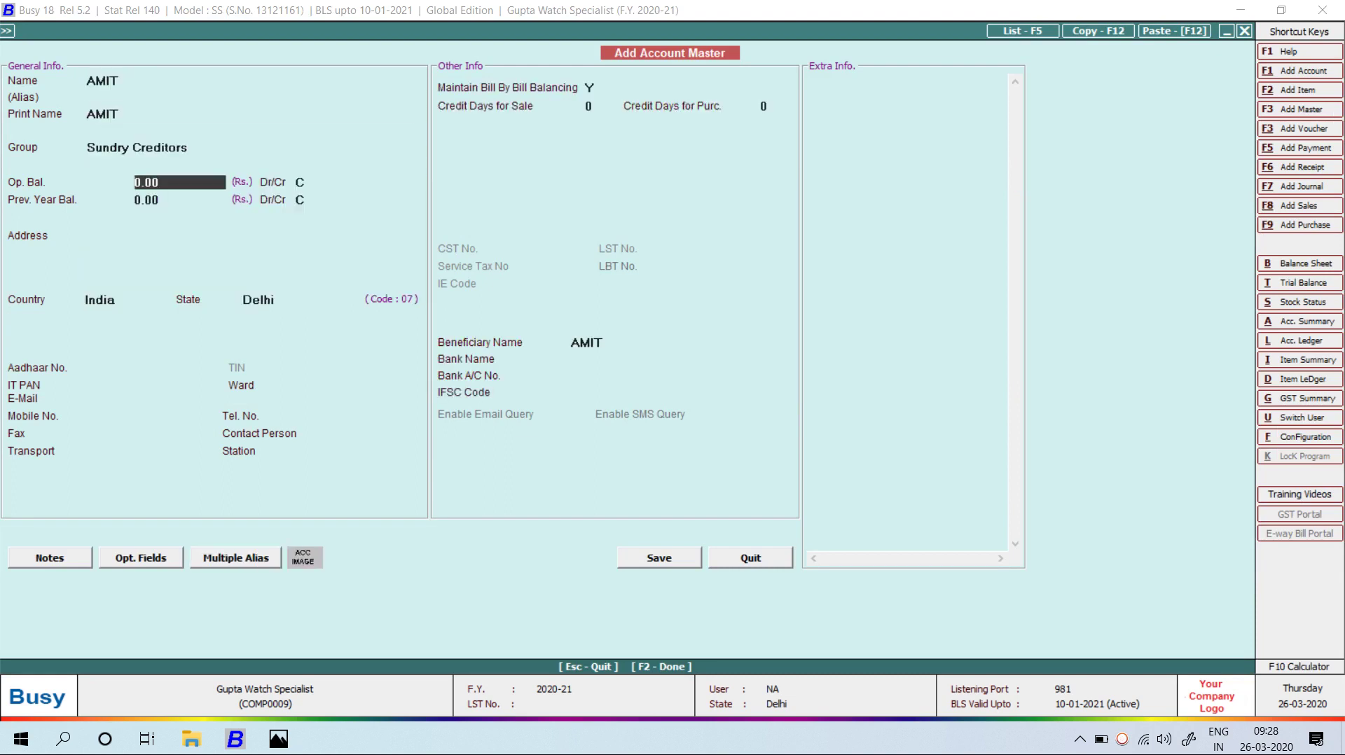
- Credit 925.00 to the new creditor account, save the journal voucher and quit the blank voucher
key(Return)
key(Return)
key(Return)
key(Return)
key(Return)
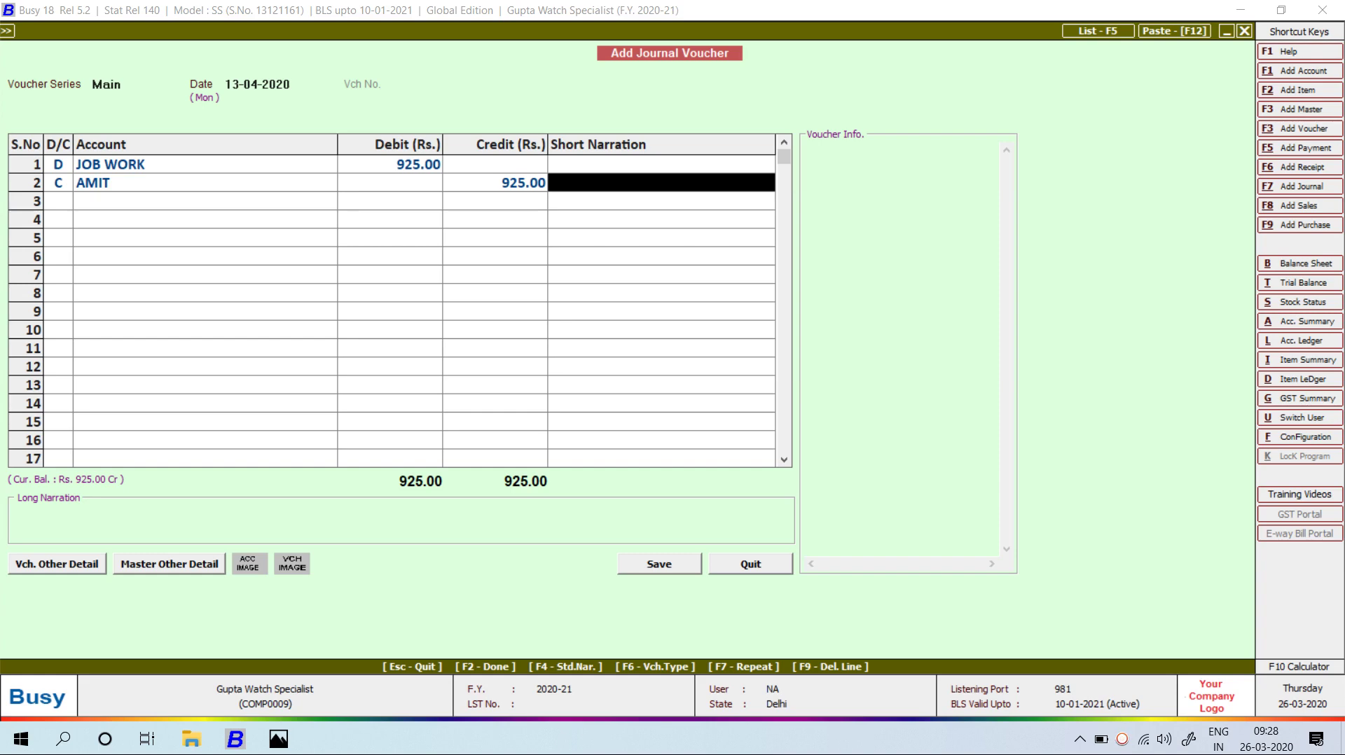
key(F2)
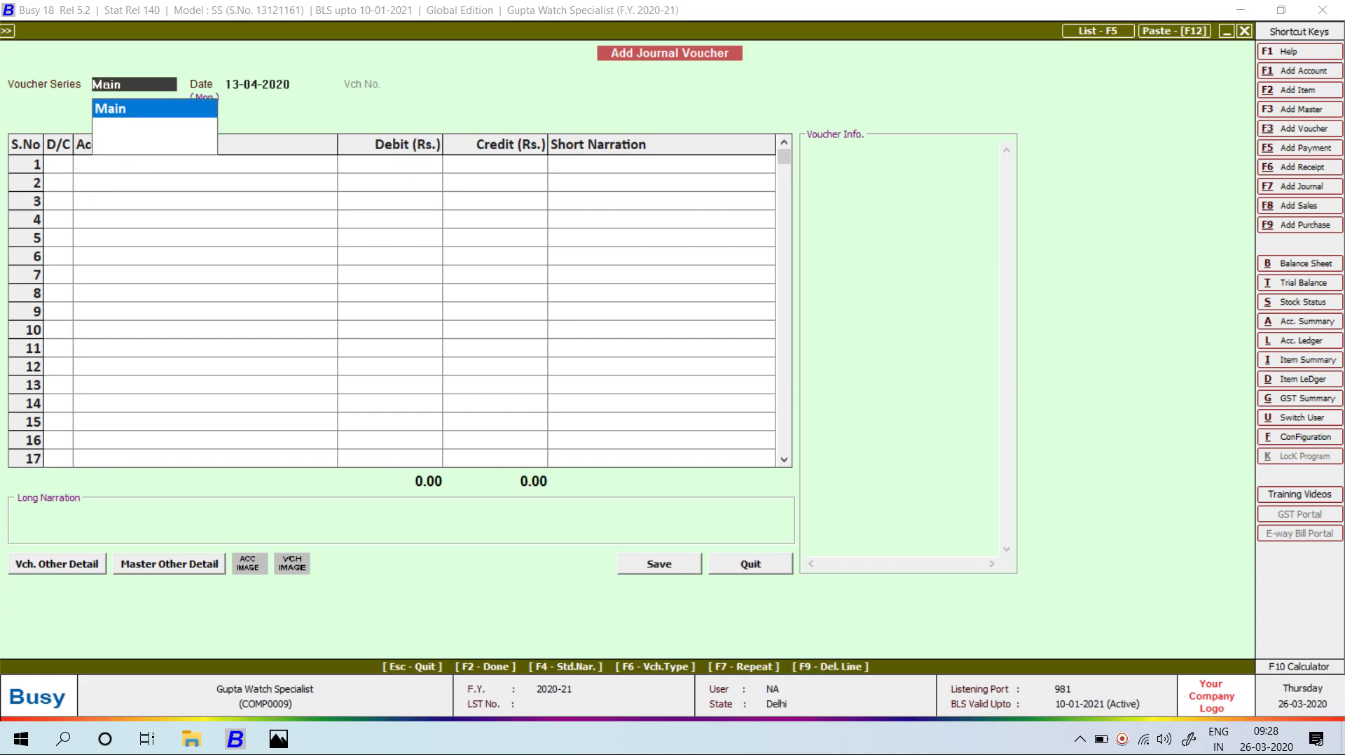
key(Escape)
key(Escape)
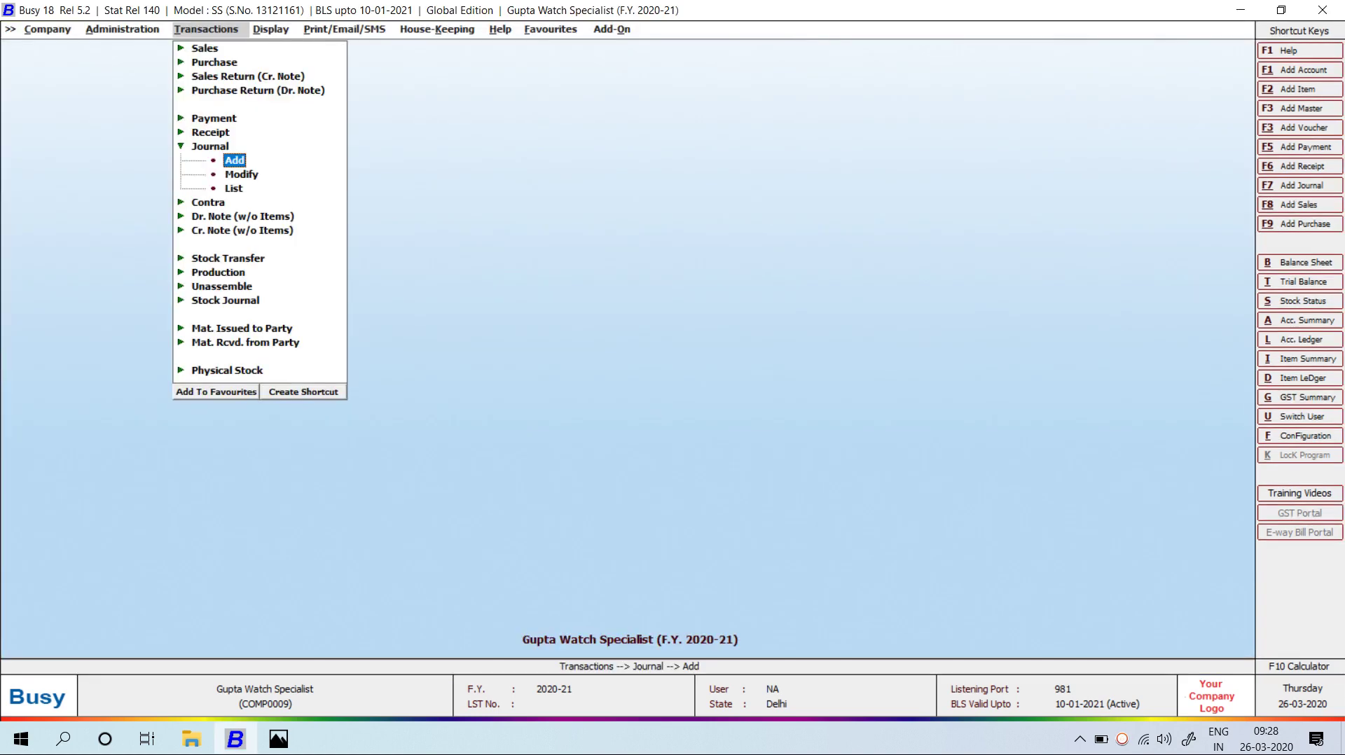
- Display the horizontal standard balance sheet as at 16-04-2020 and examine the direct expenses in the Profit & Loss account
key(b)
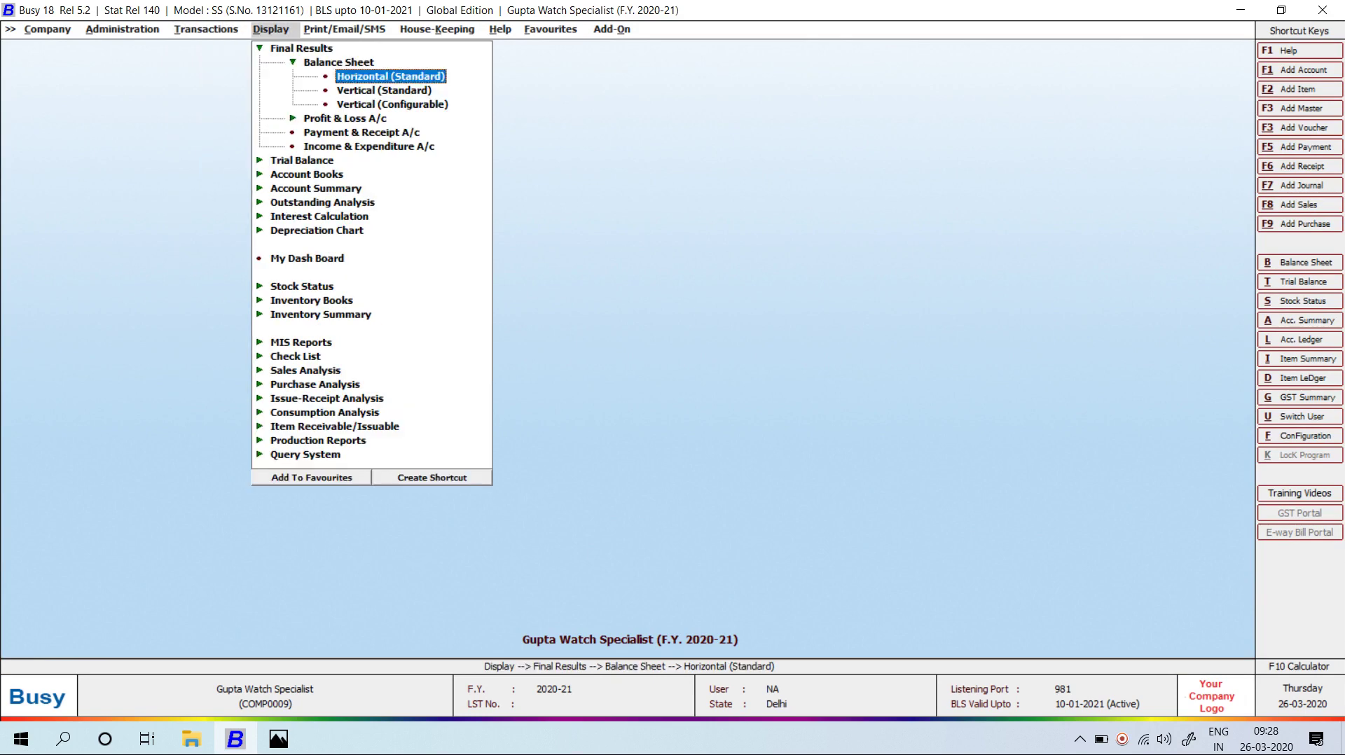
key(F2)
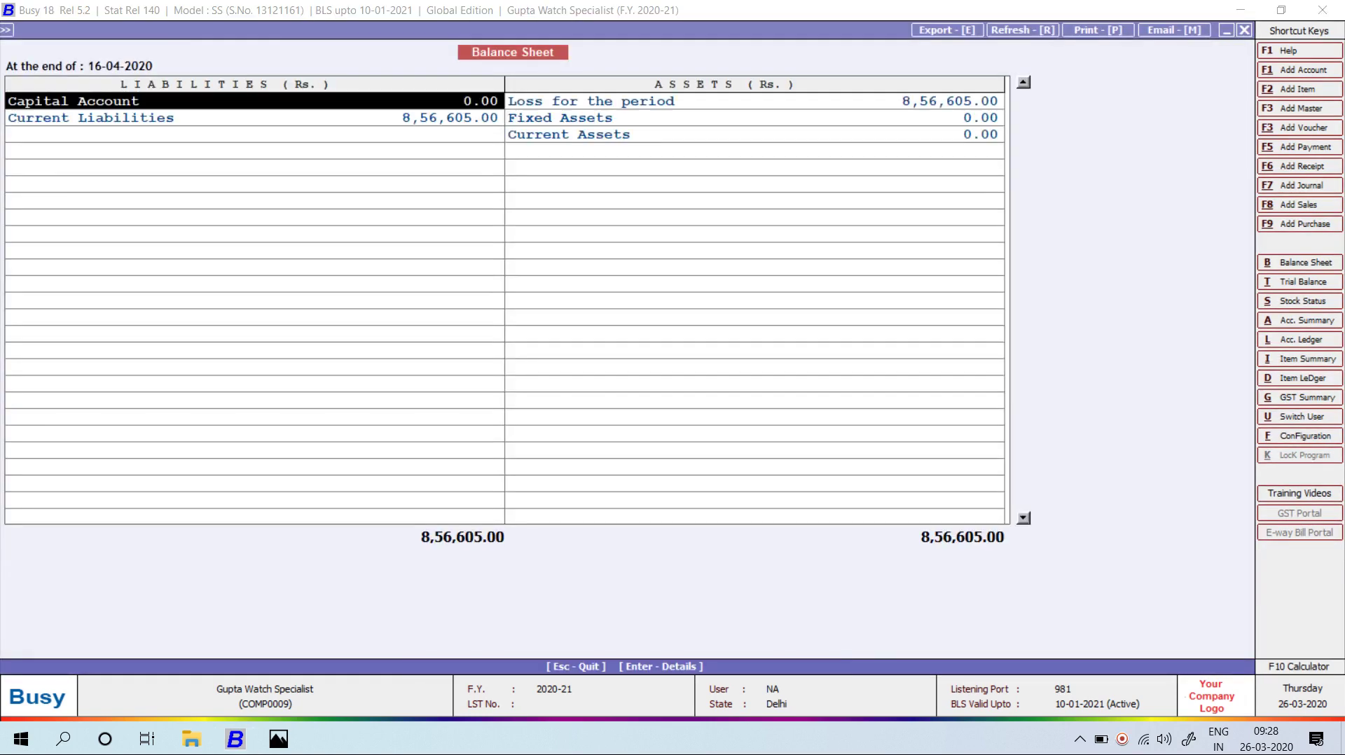
key(Return)
key(Escape)
key(Right)
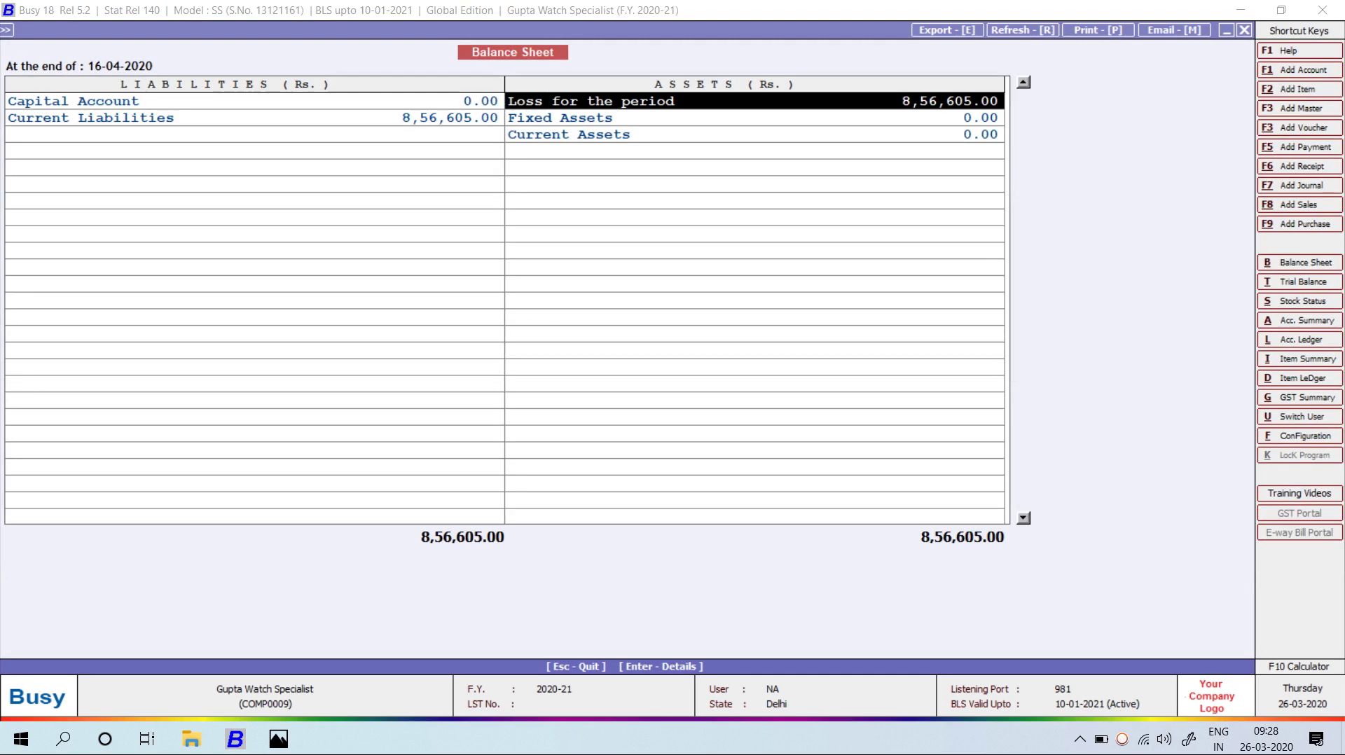
key(Return)
key(Down)
key(Down)
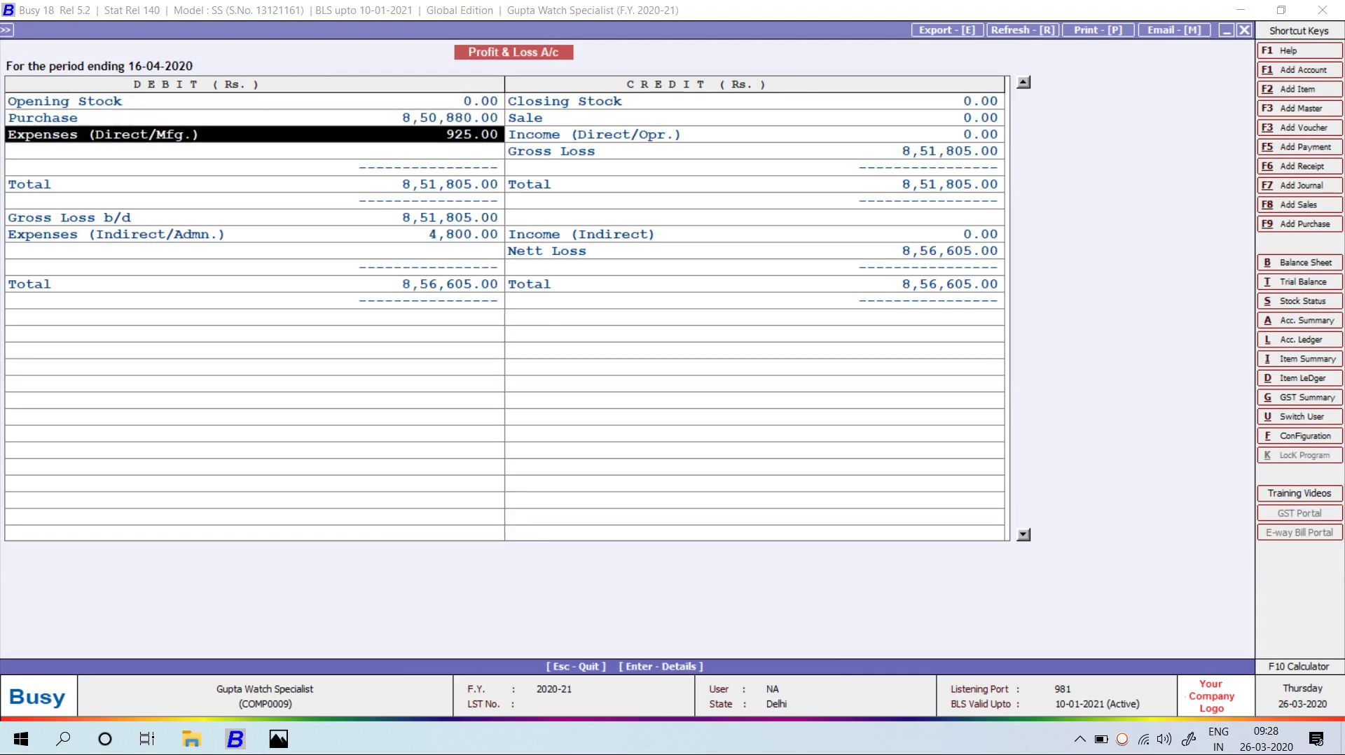
key(Escape)
key(Escape)
- Display the job worker's account ledger from 01-04-2020 to 16-04-2020, and close the report
key(Left)
key(Left)
text(l)
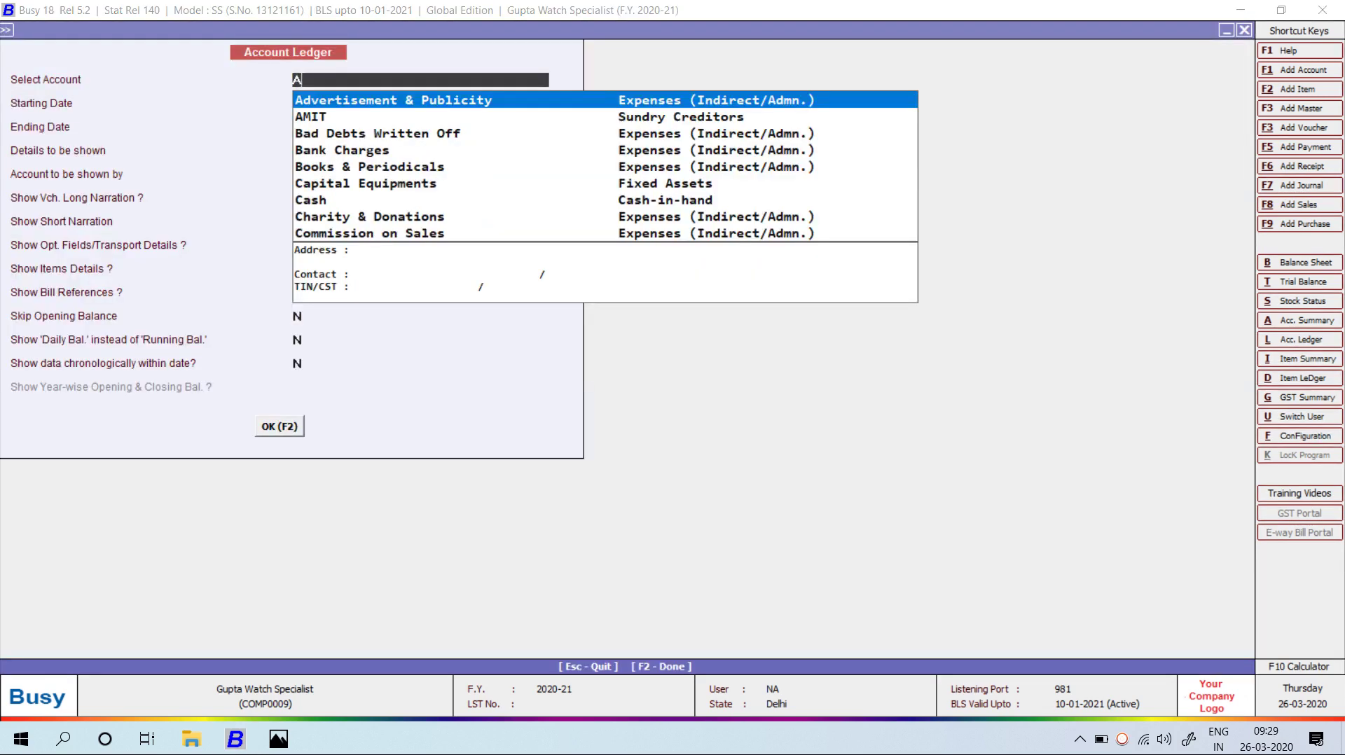
text(AMIT)
key(Return)
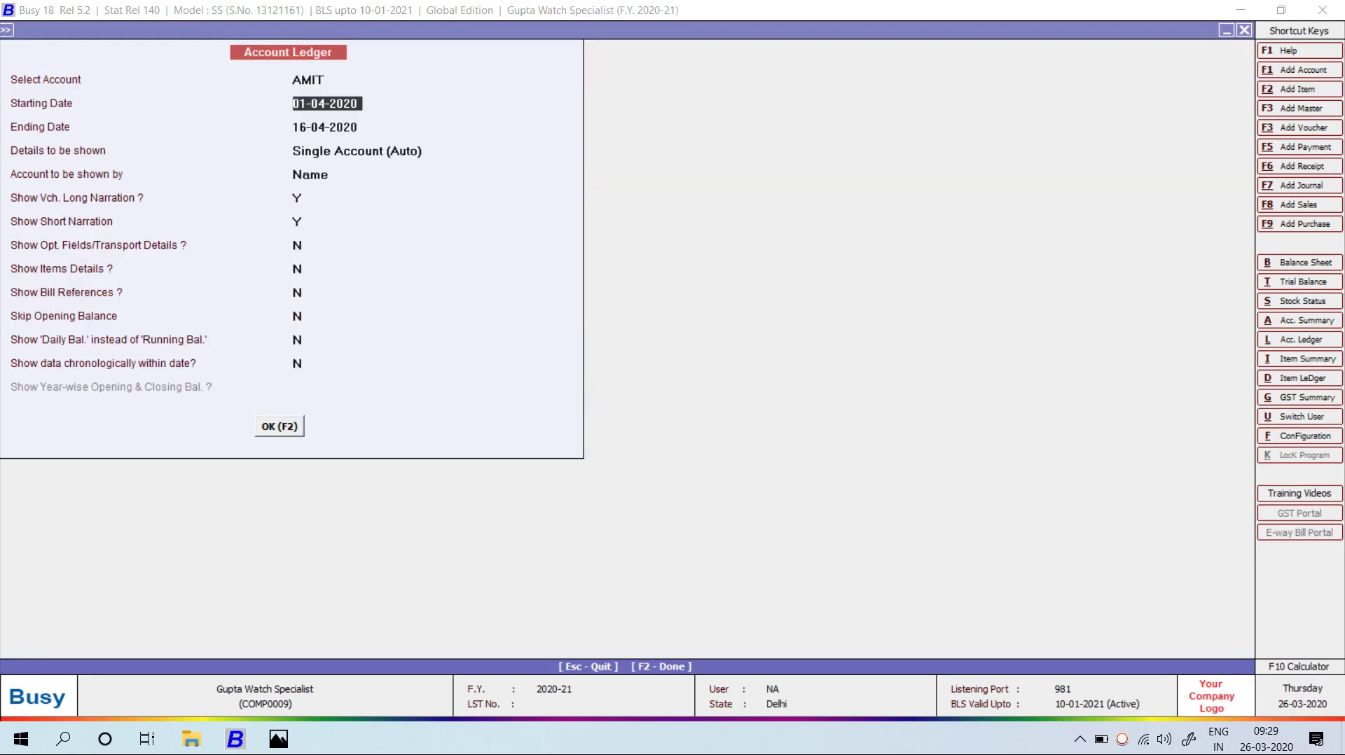
key(F2)
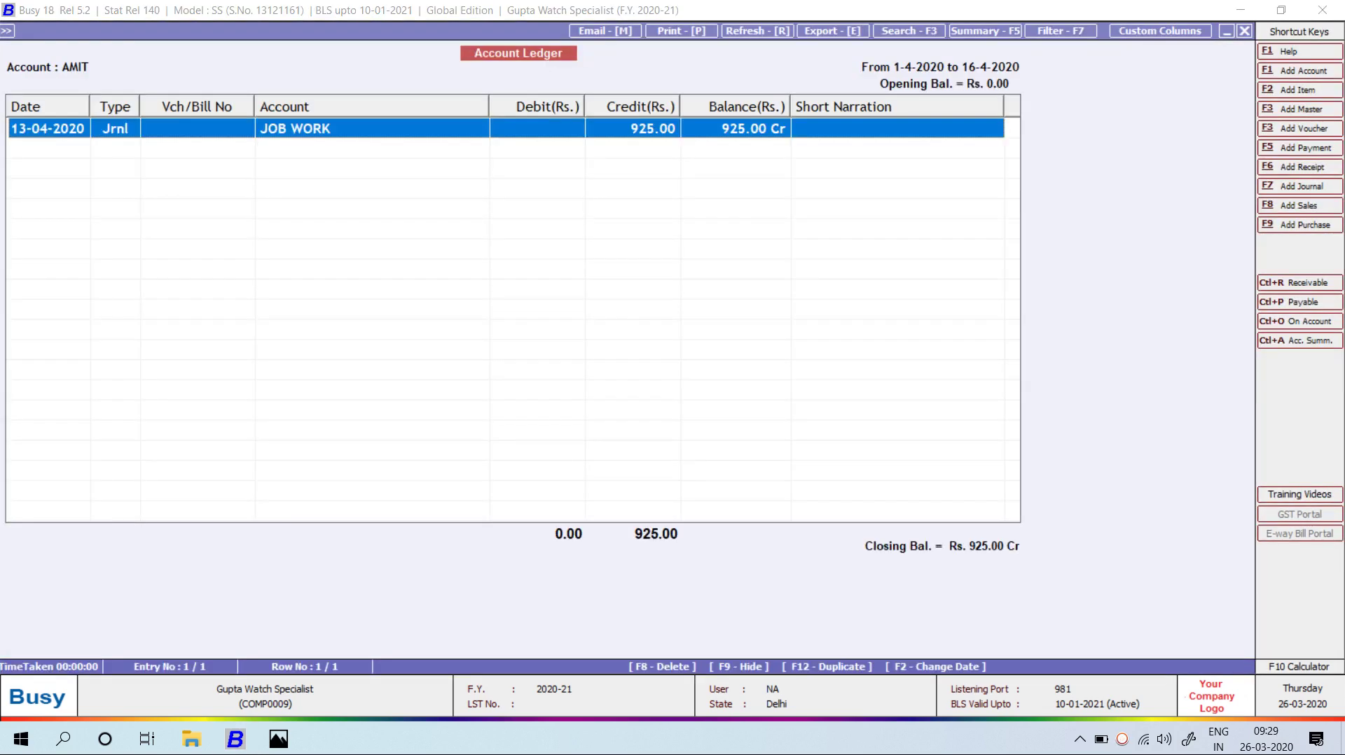
key(Escape)
key(Escape)
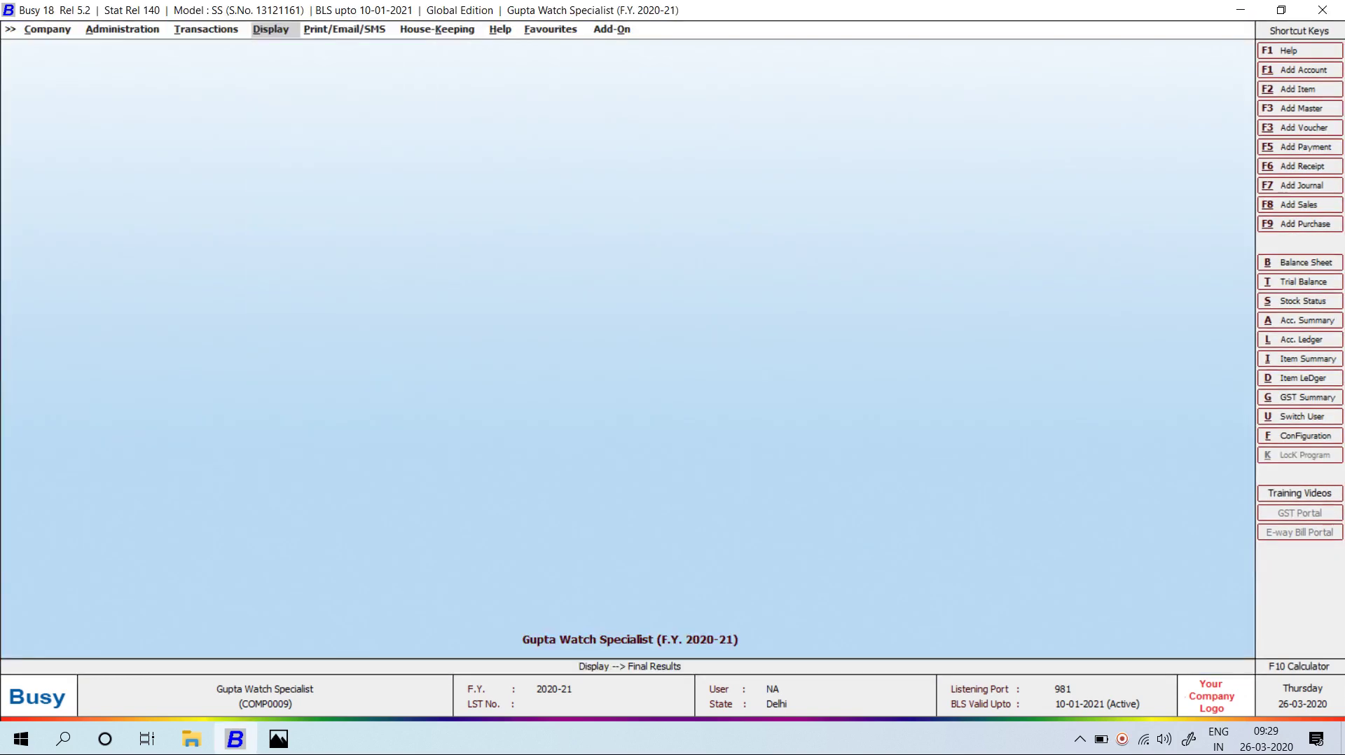
- Start a new production voucher
key(Left)
key(Return)
key(Left)
key(Down)
key(Down)
key(Down)
key(Down)
key(Down)
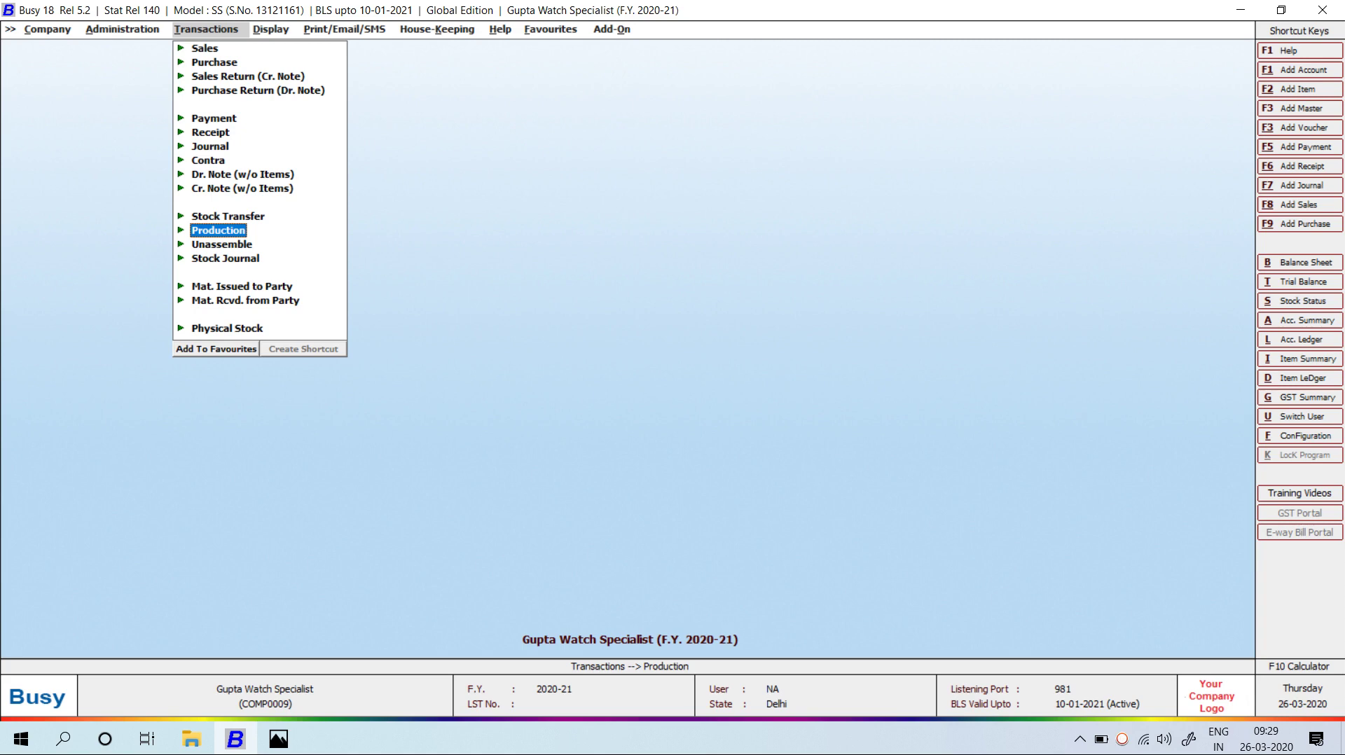
key(Return)
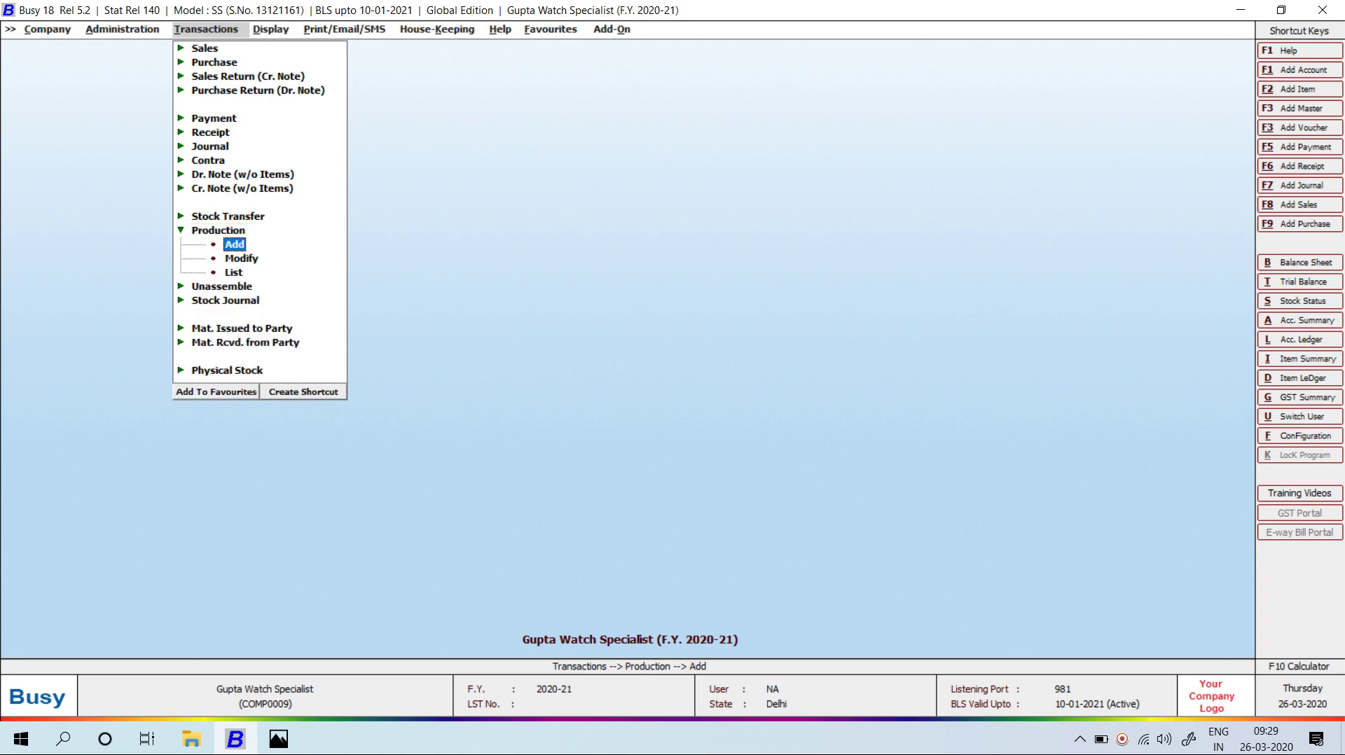
key(Return)
- Read the production details in the 06.PNG image in Photos, and date the production voucher in Busy 18-04-2020
key(alt+Tab)
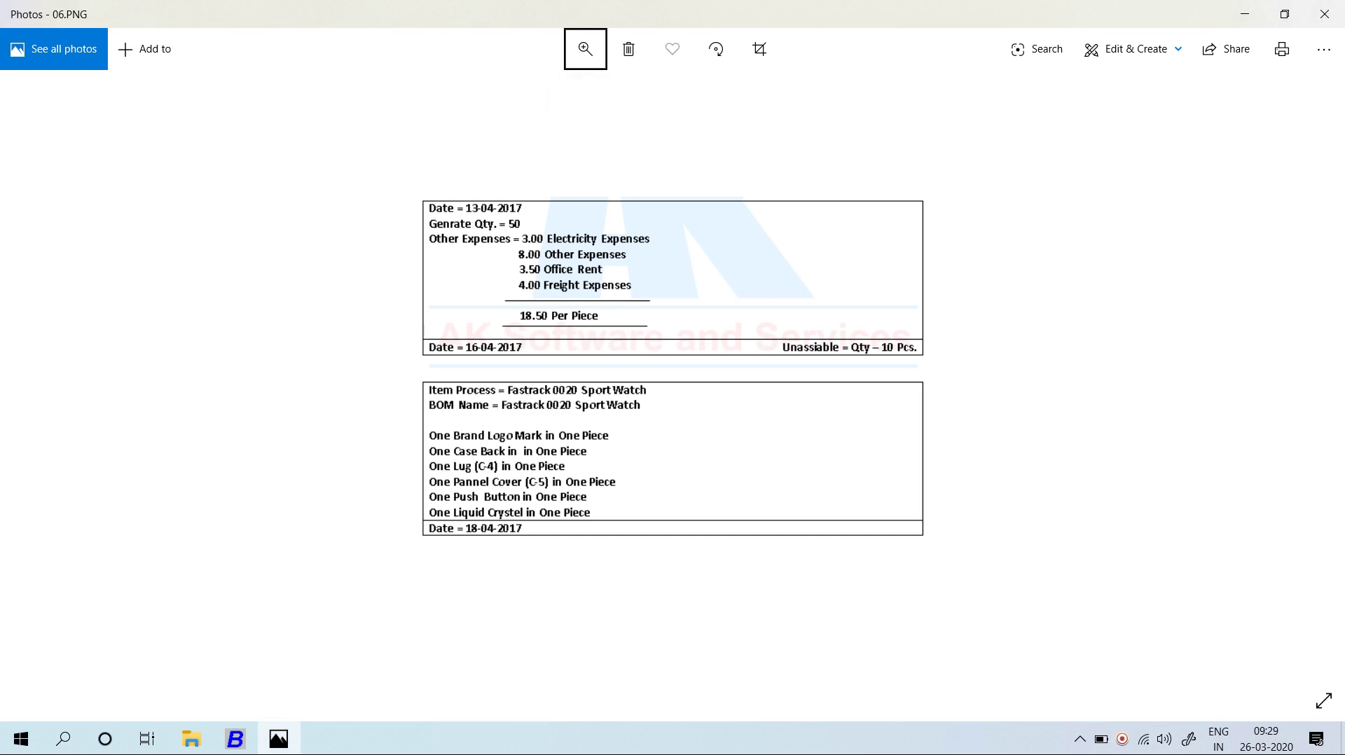
key(alt+Tab)
key(alt+Tab)
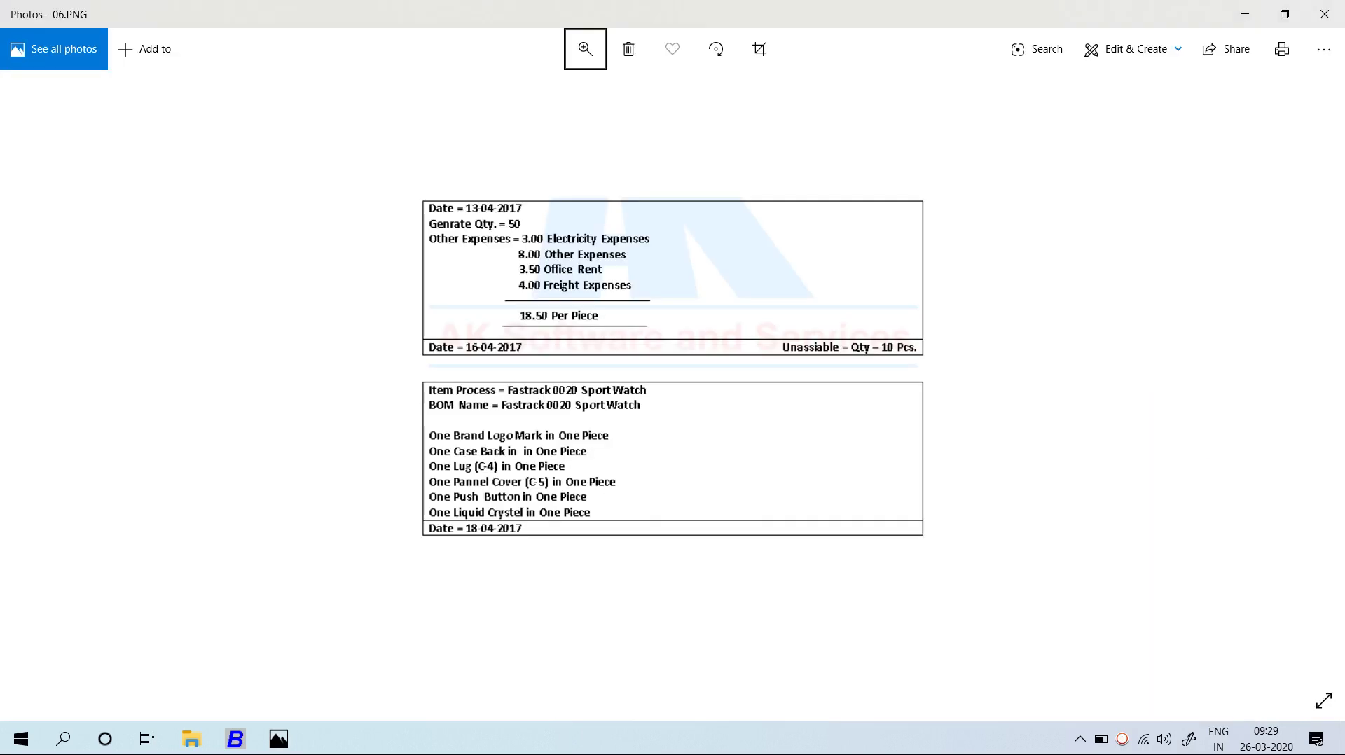
key(alt+Tab)
key(Return)
key(BackSpace)
text(18-04)
key(Return)
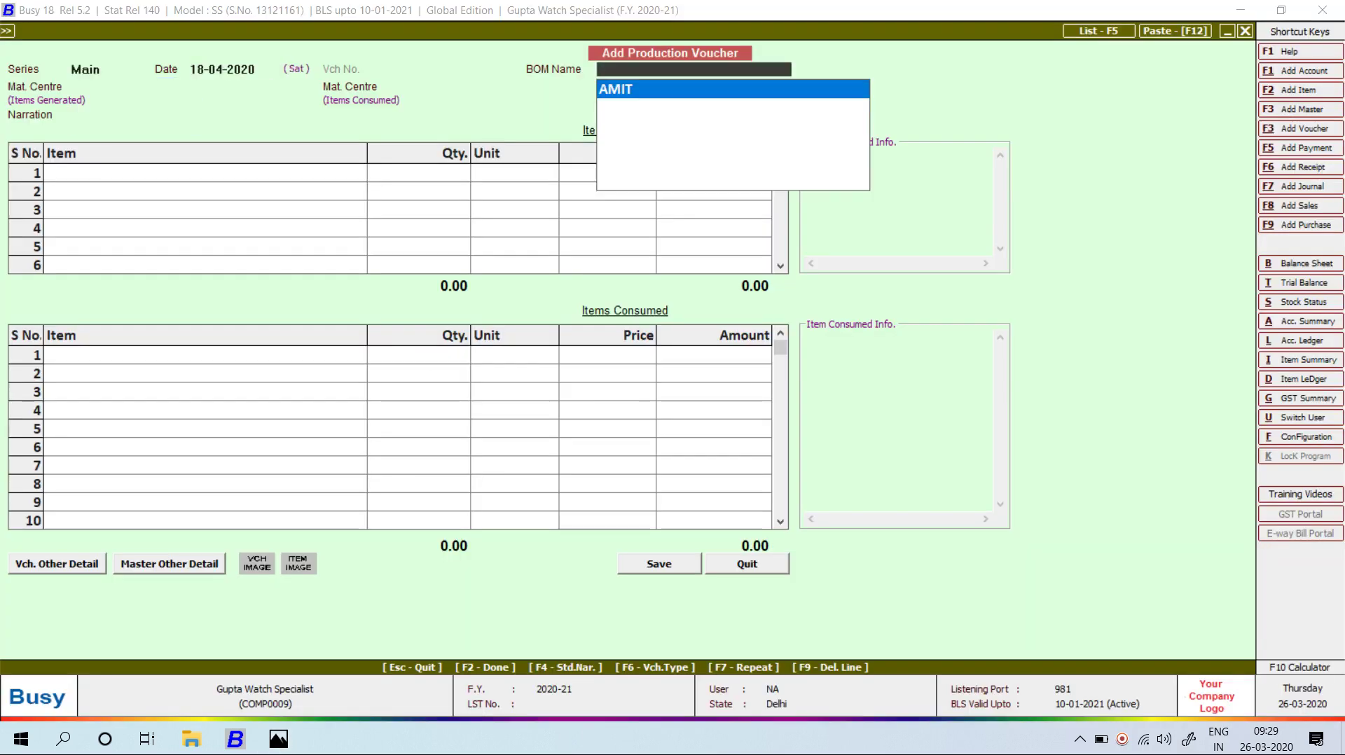
- Start a new bill of material for the voucher and name it FASTTRACK 0020/SPORT WATCH, checking the name in the Photos image
key(F3)
text(FAST)
text(TR)
key(BackSpace)
text(RA)
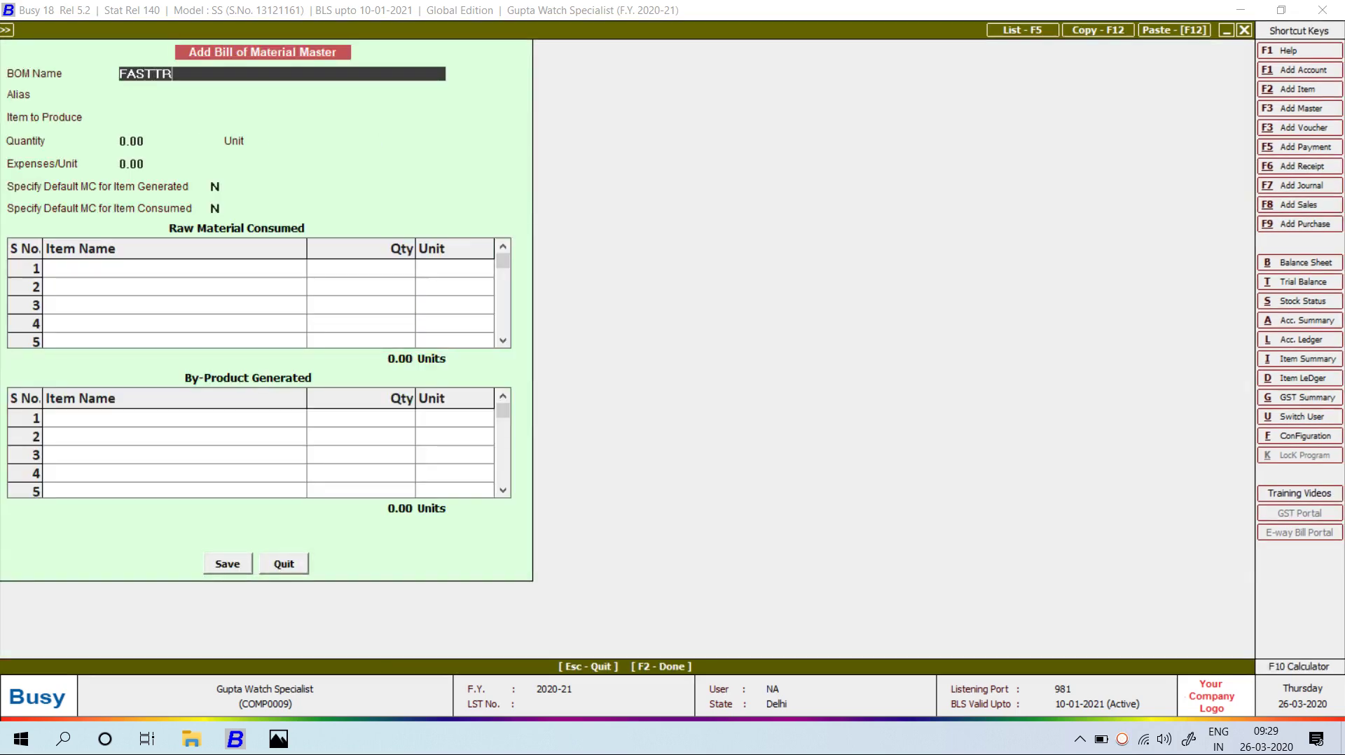
key(alt+Tab)
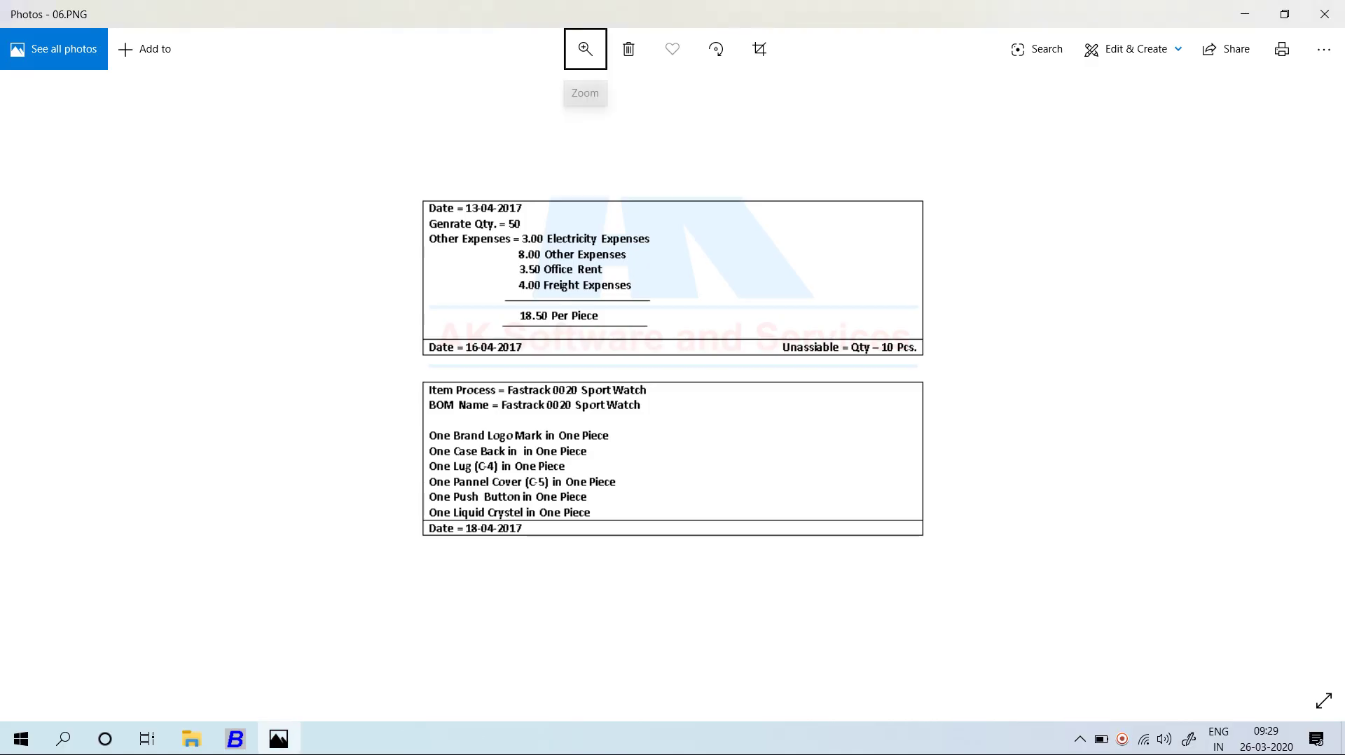
key(alt+Tab)
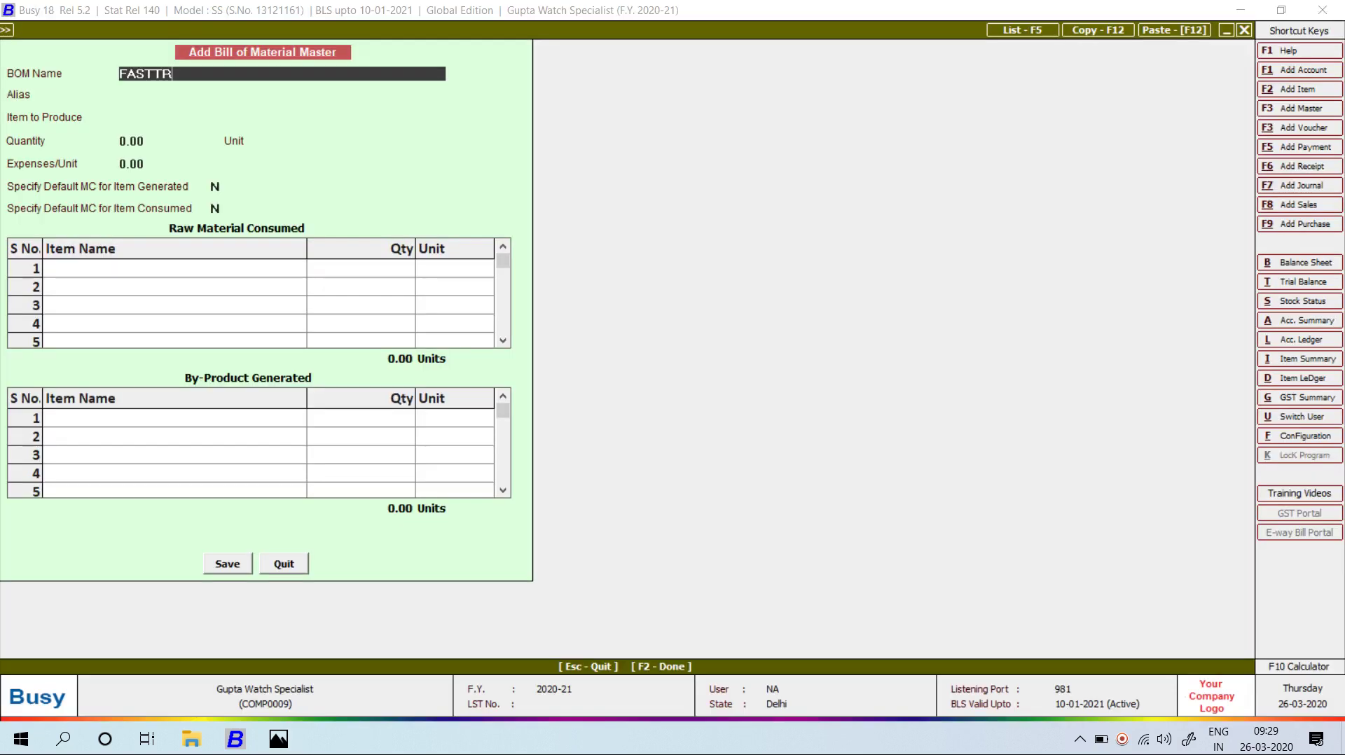
text(CK 0020/SPORT WATCH)
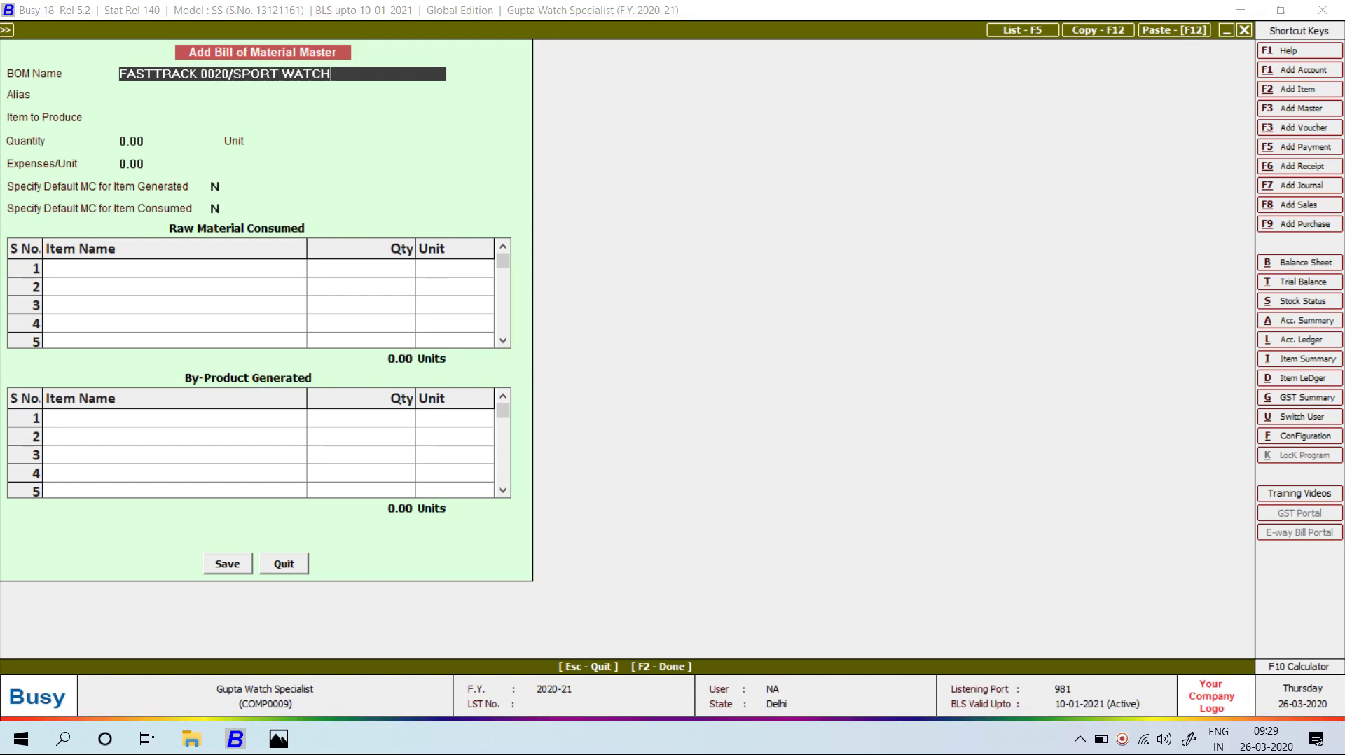
key(Return)
key(Return)
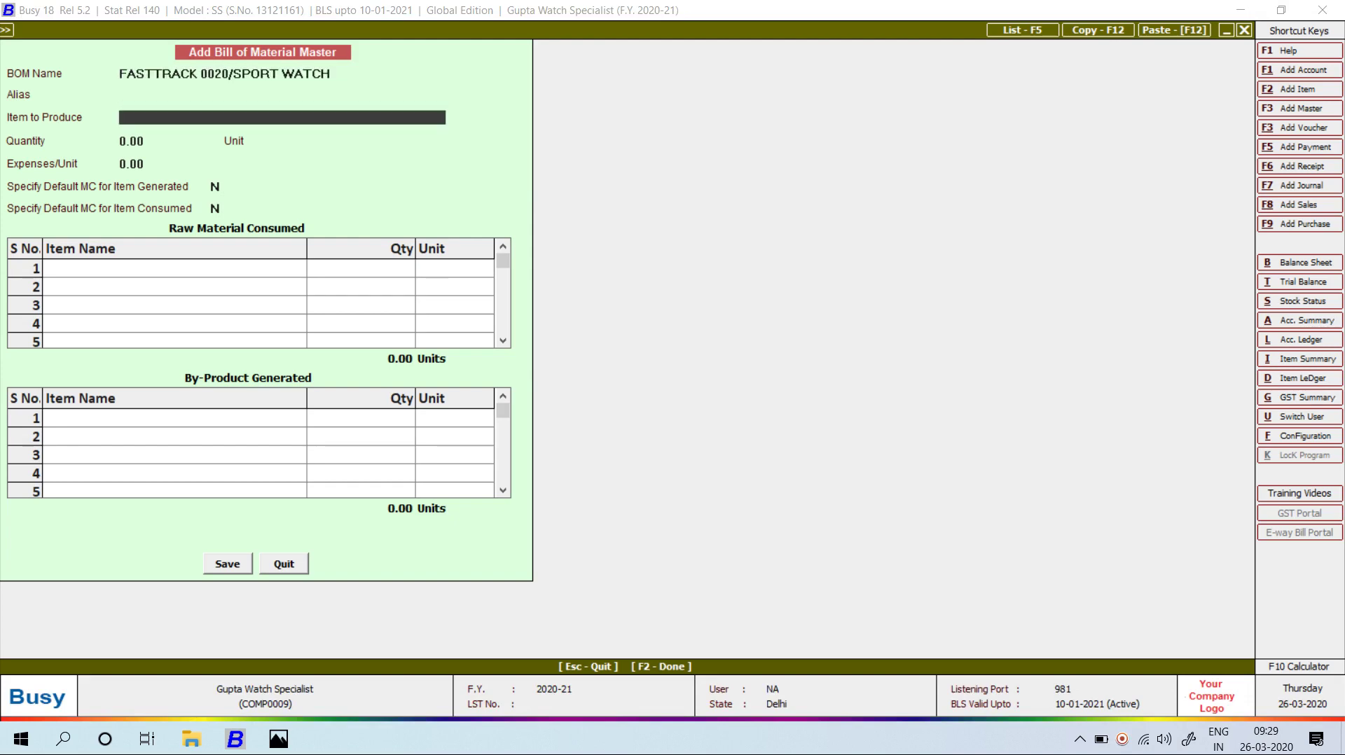
- Start a new item master for the item to produce and name it FASTTRACK 0020/SPORT WATCH
key(F2)
text(FASTTR)
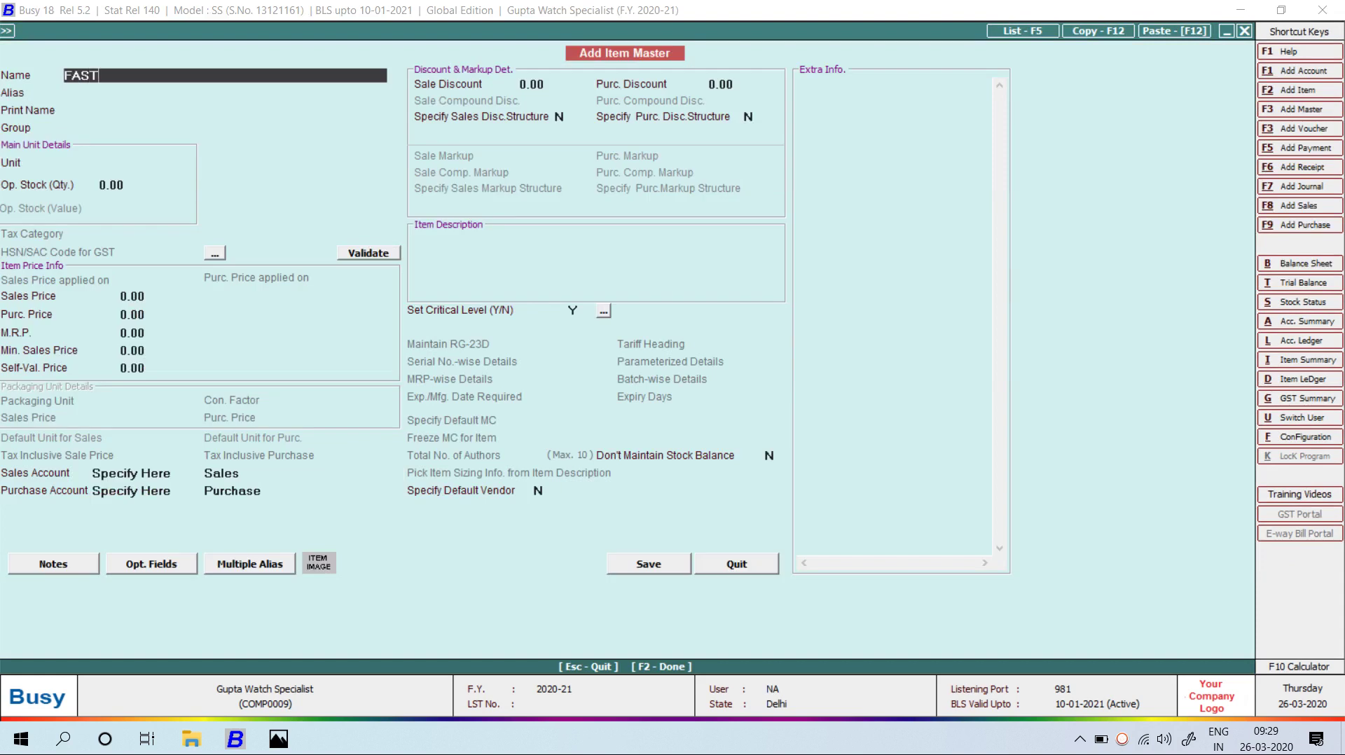
text(ACK)
key(alt+Tab)
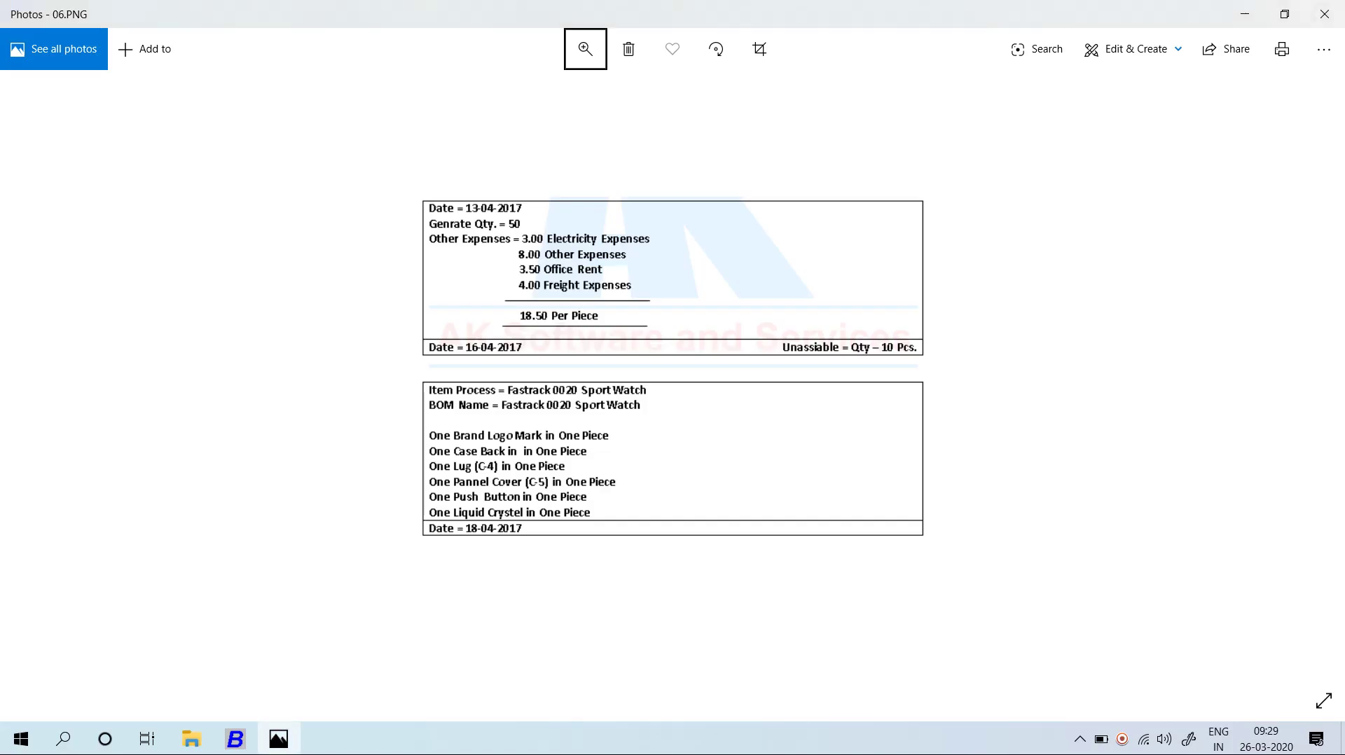
key(alt+Tab)
key(BackSpace)
key(BackSpace)
key(BackSpace)
text(U)
key(BackSpace)
text(ACK 0020/SPORT WATC)
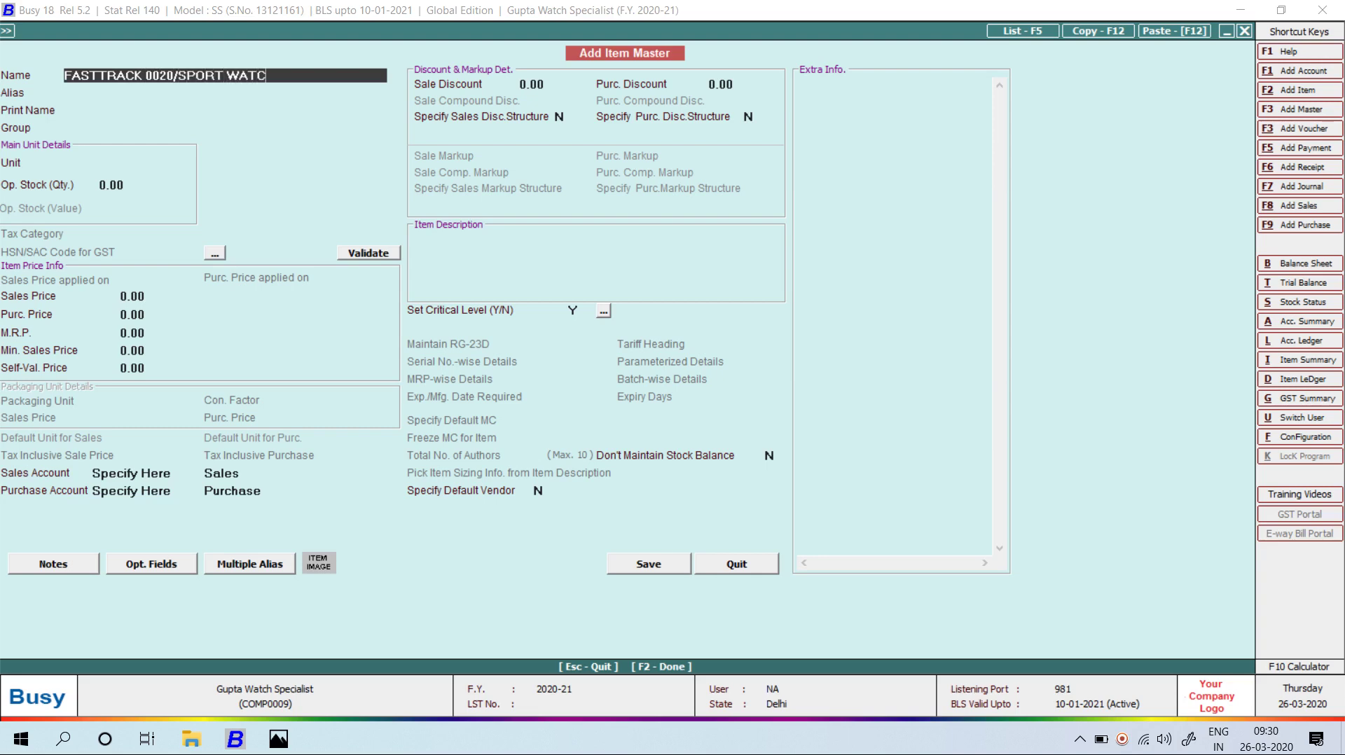
text(H)
- Assign the item to the FINISHED GOODS group with Pcs. as its unit, and save the item master
key(Return)
key(Return)
key(Return)
key(Return)
key(Up)
key(Return)
text(P)
key(Return)
key(F2)
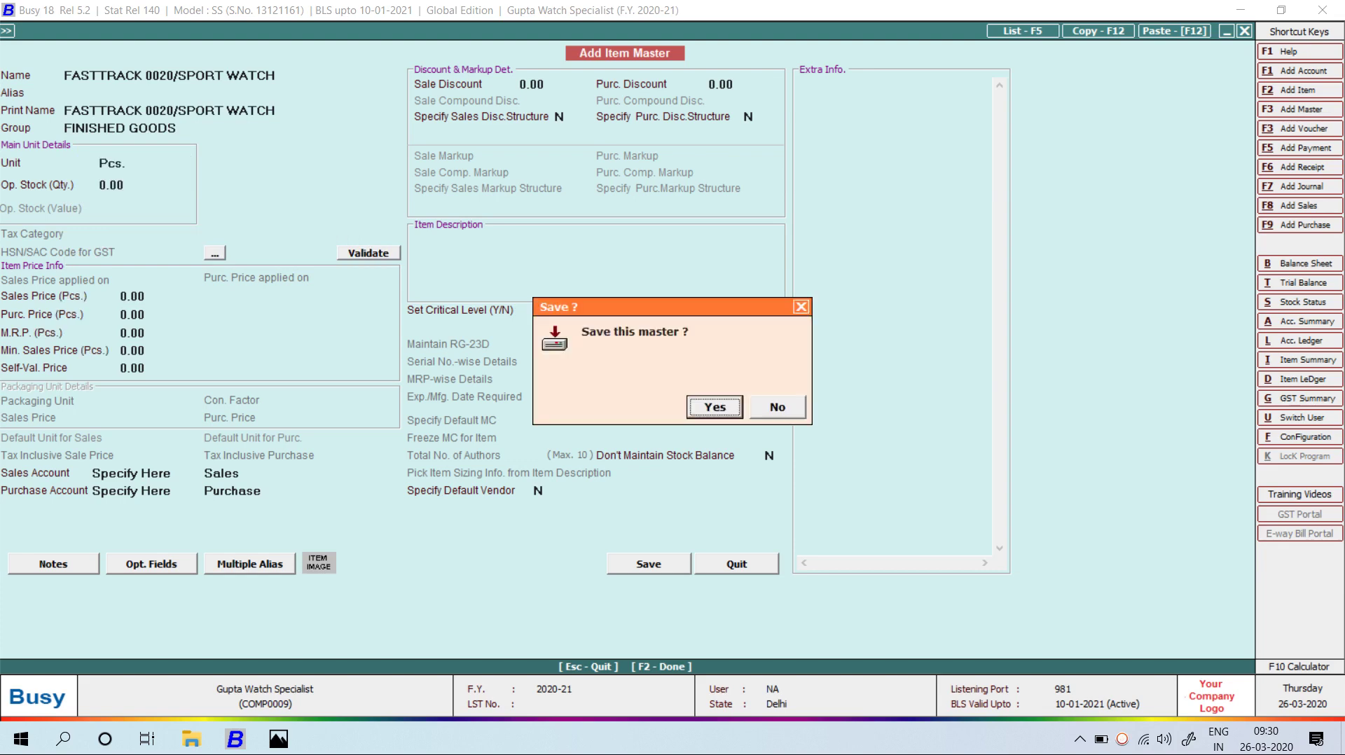
key(Return)
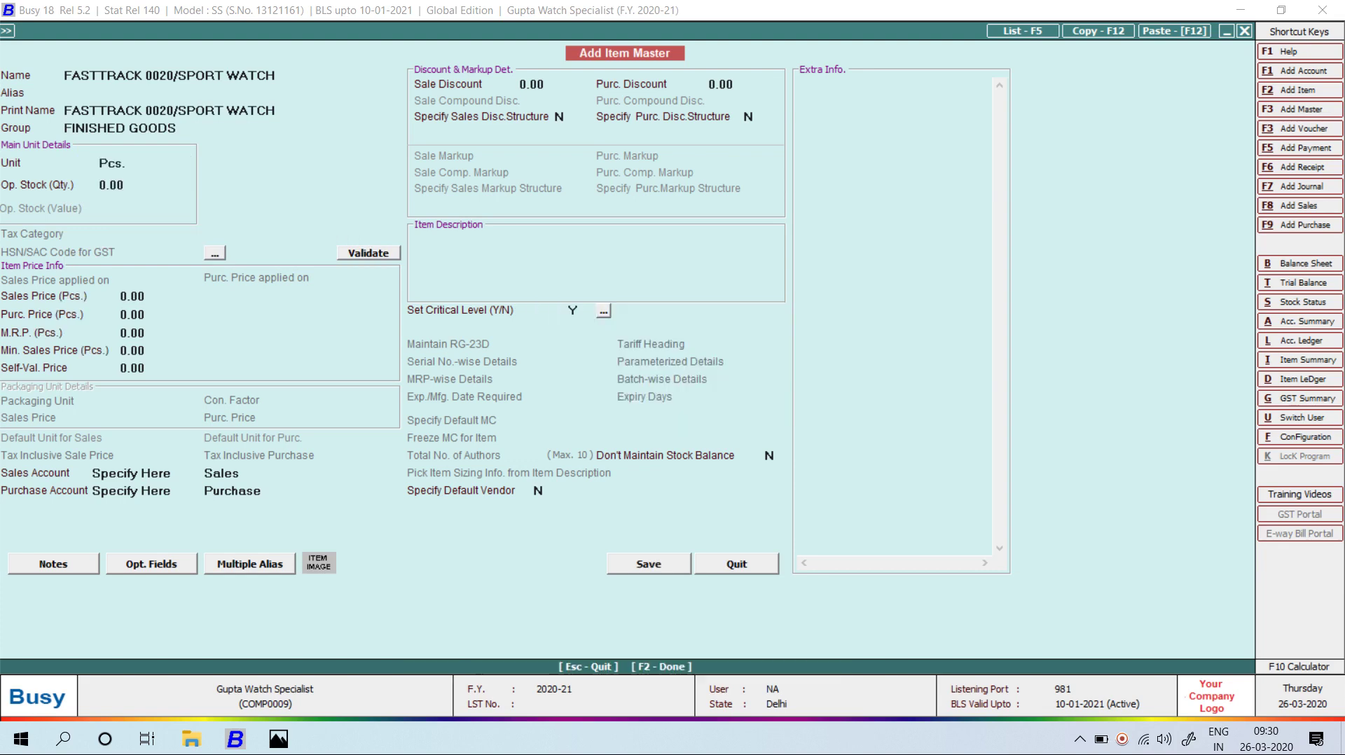
- Set the bill of material's quantity to 1 Pcs. and its expenses per piece to 11, reading the expense from 07.PNG in Photos
key(Return)
key(Return)
text(1)
key(Return)
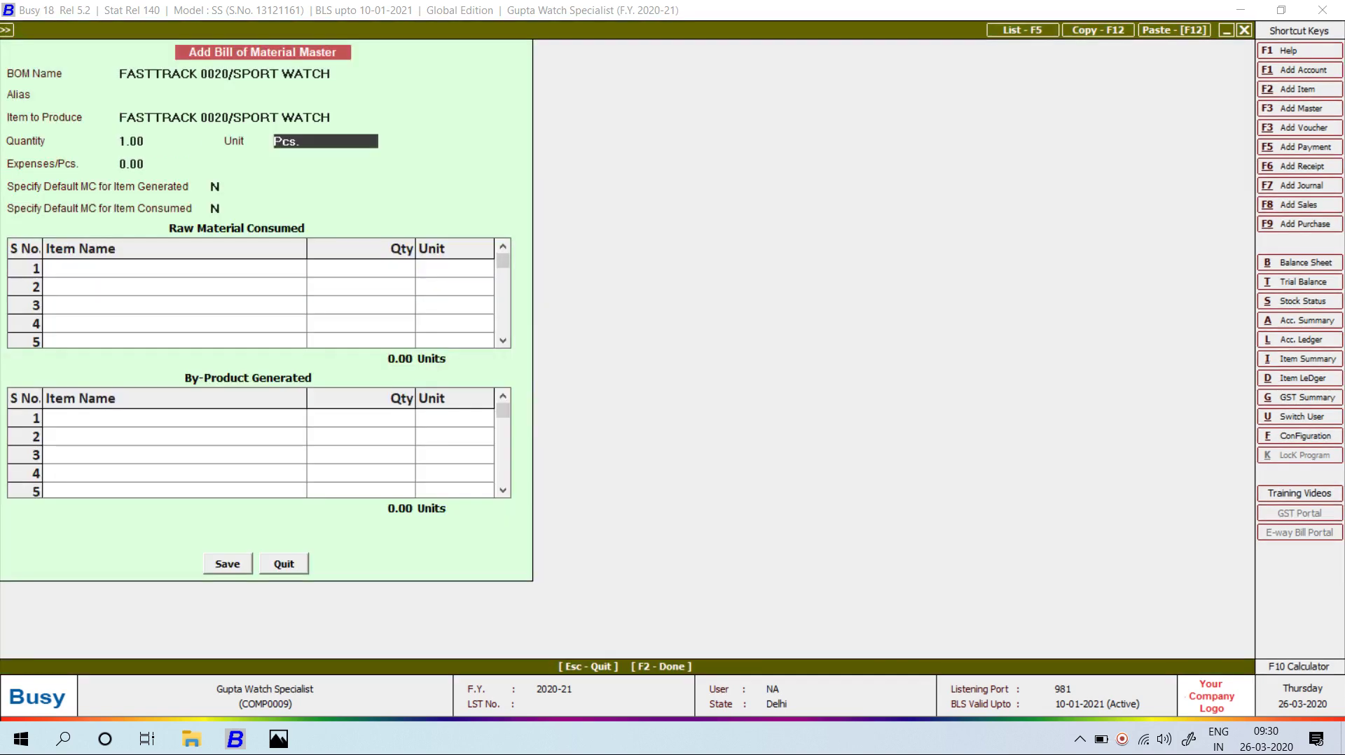
key(Return)
key(alt+Tab)
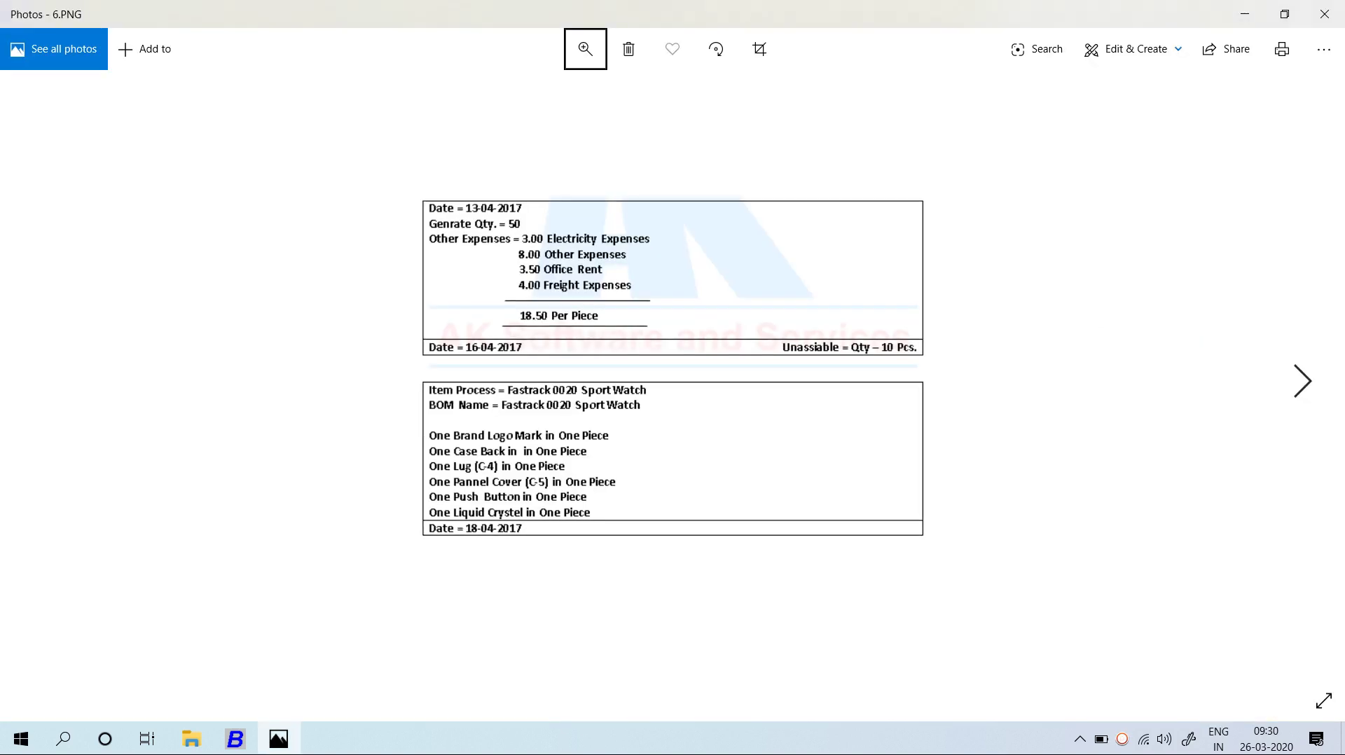
key(Right)
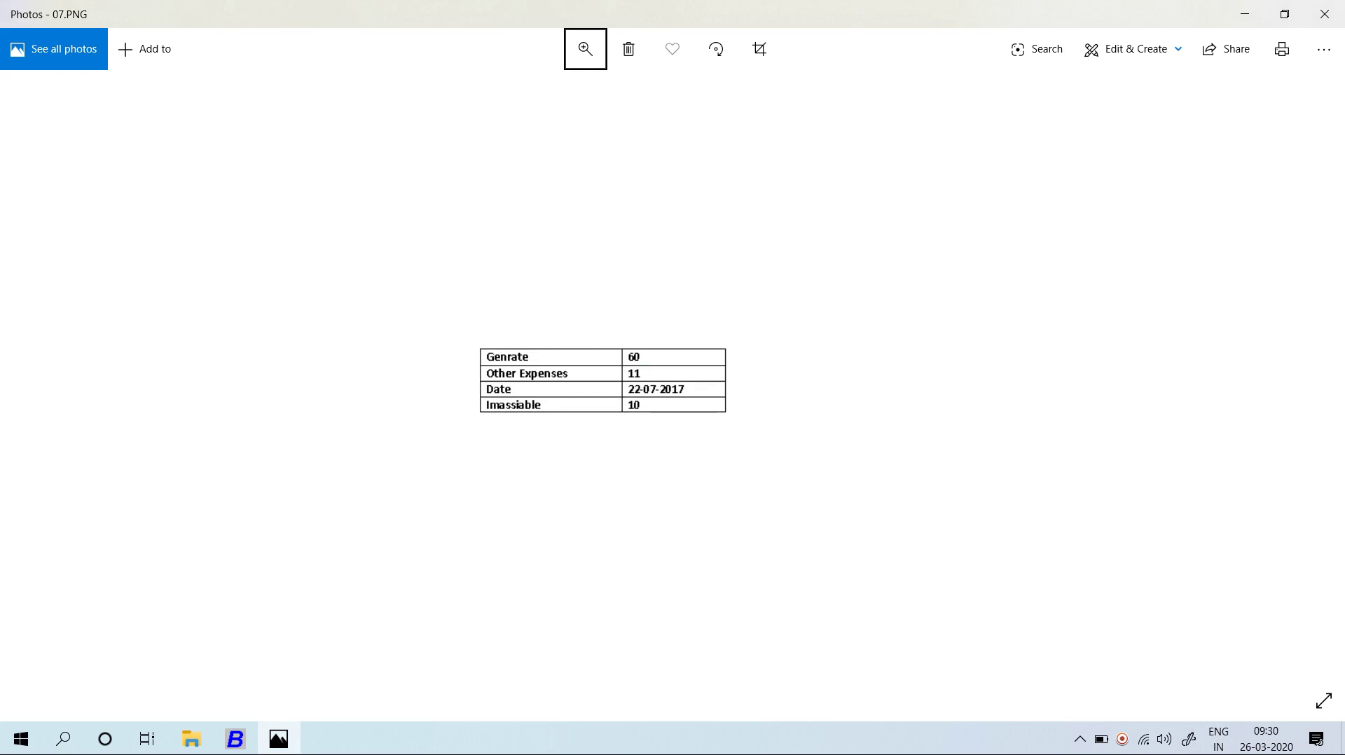
key(alt+Tab)
text(1)
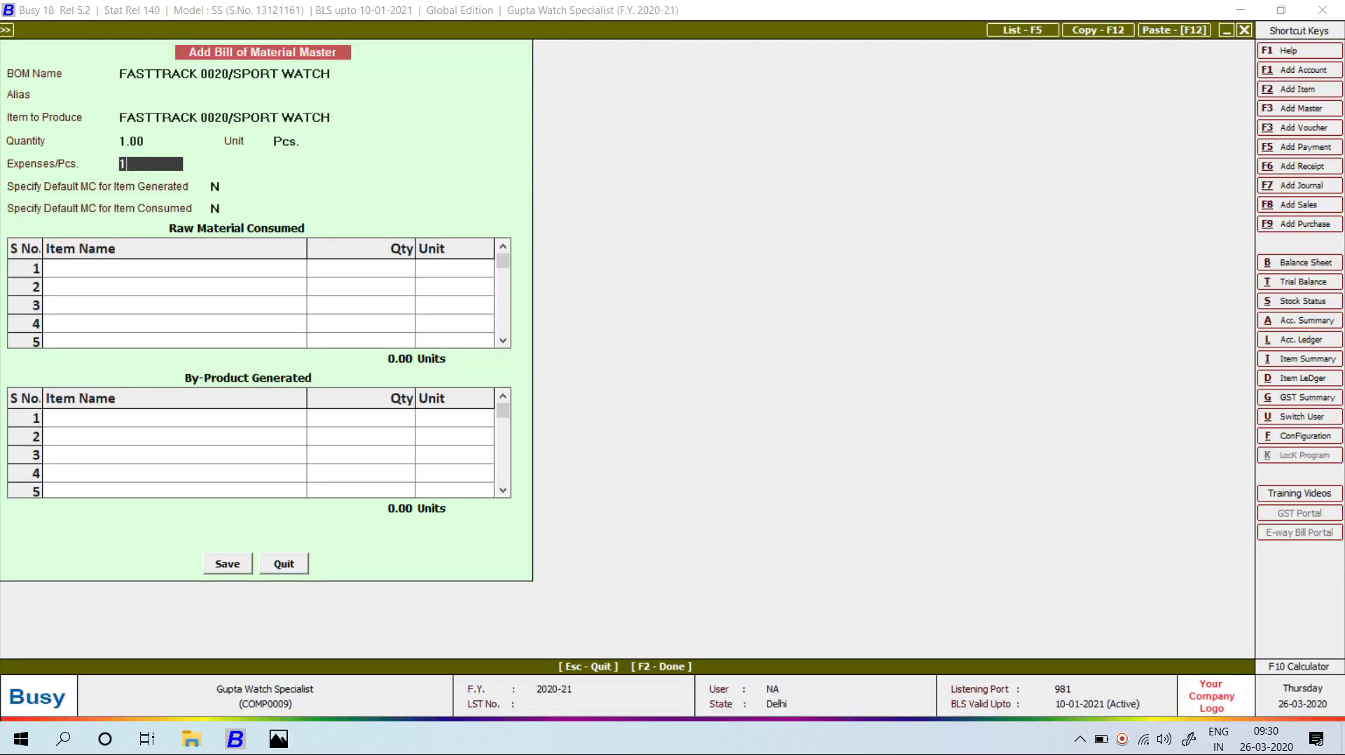
text(1)
key(Return)
- Specify Main Store as the default material centre for both the item generated and the items consumed
text(y)
key(Return)
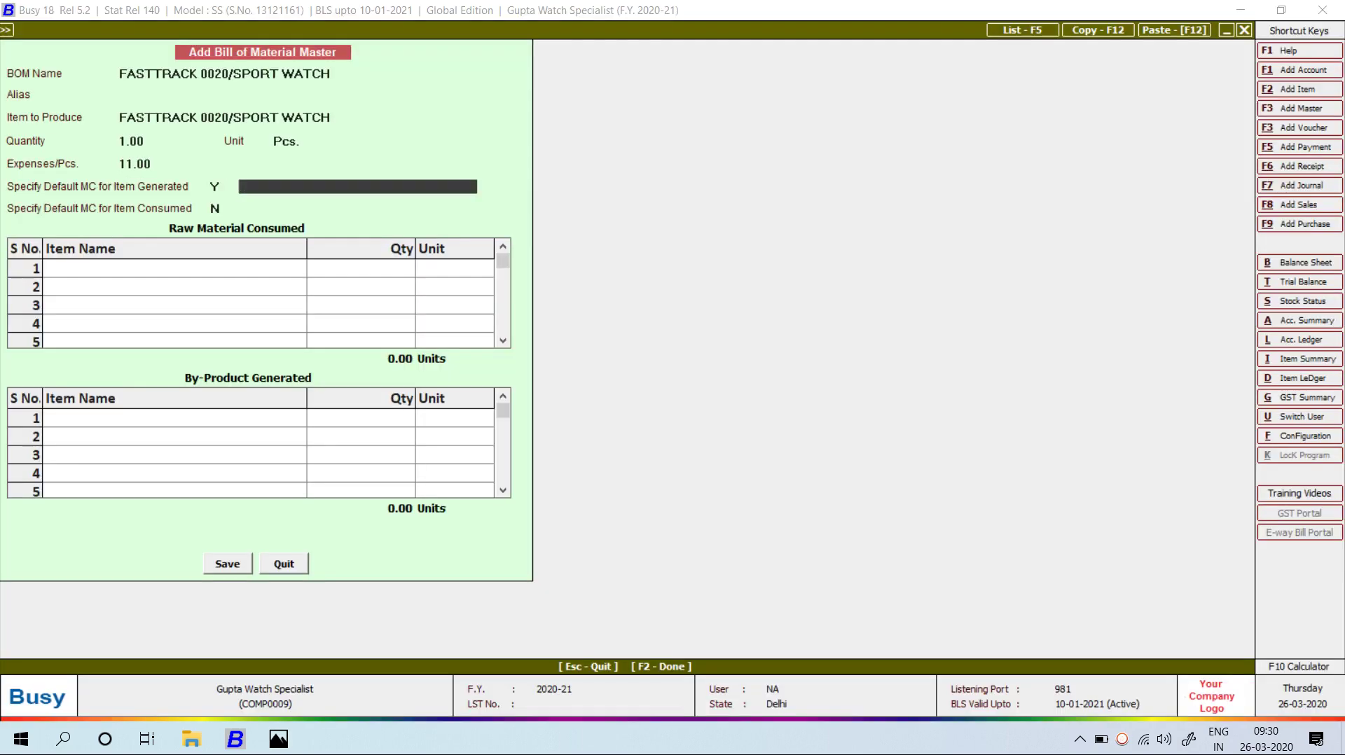
key(Return)
text(y)
key(Return)
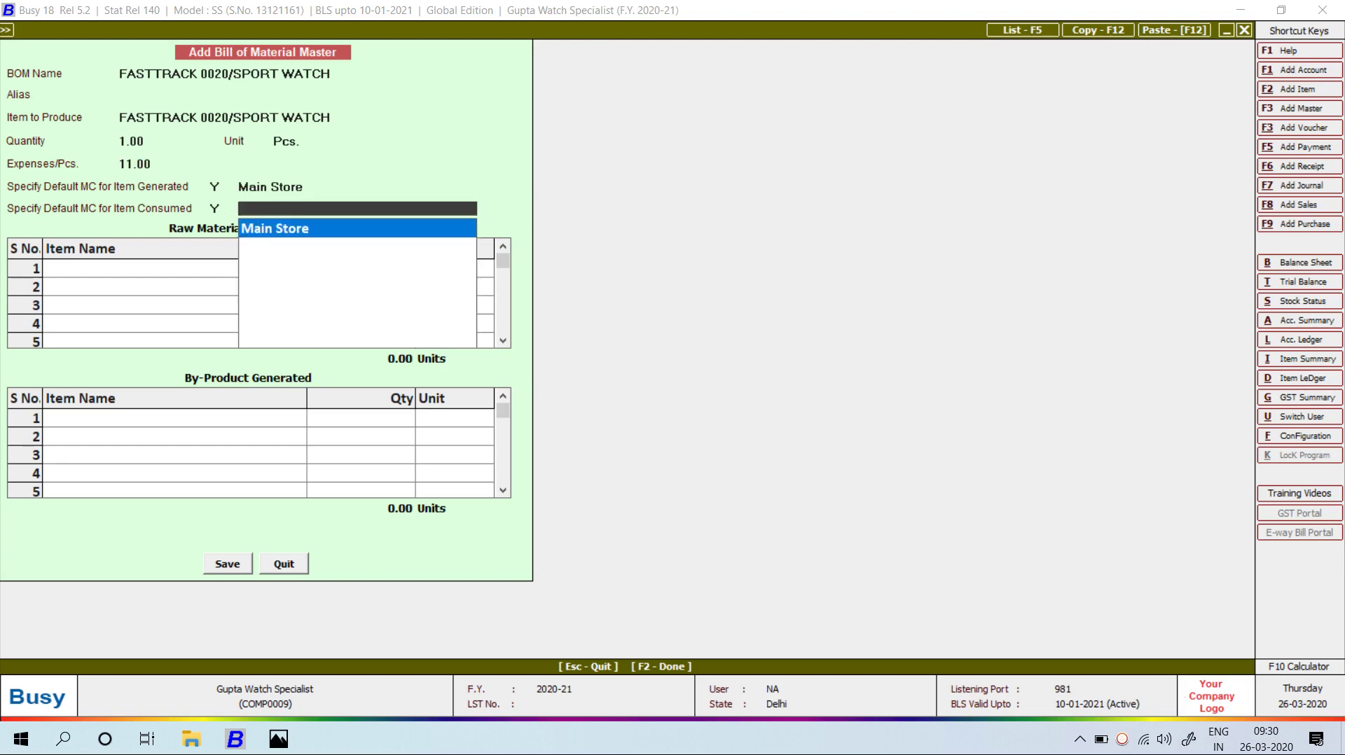
key(Return)
key(Return)
- Look up the raw materials in 6.PNG in Photos, and add 1 Pcs. of Brand Logo Mark as consumed raw material in Busy
key(alt+Tab)
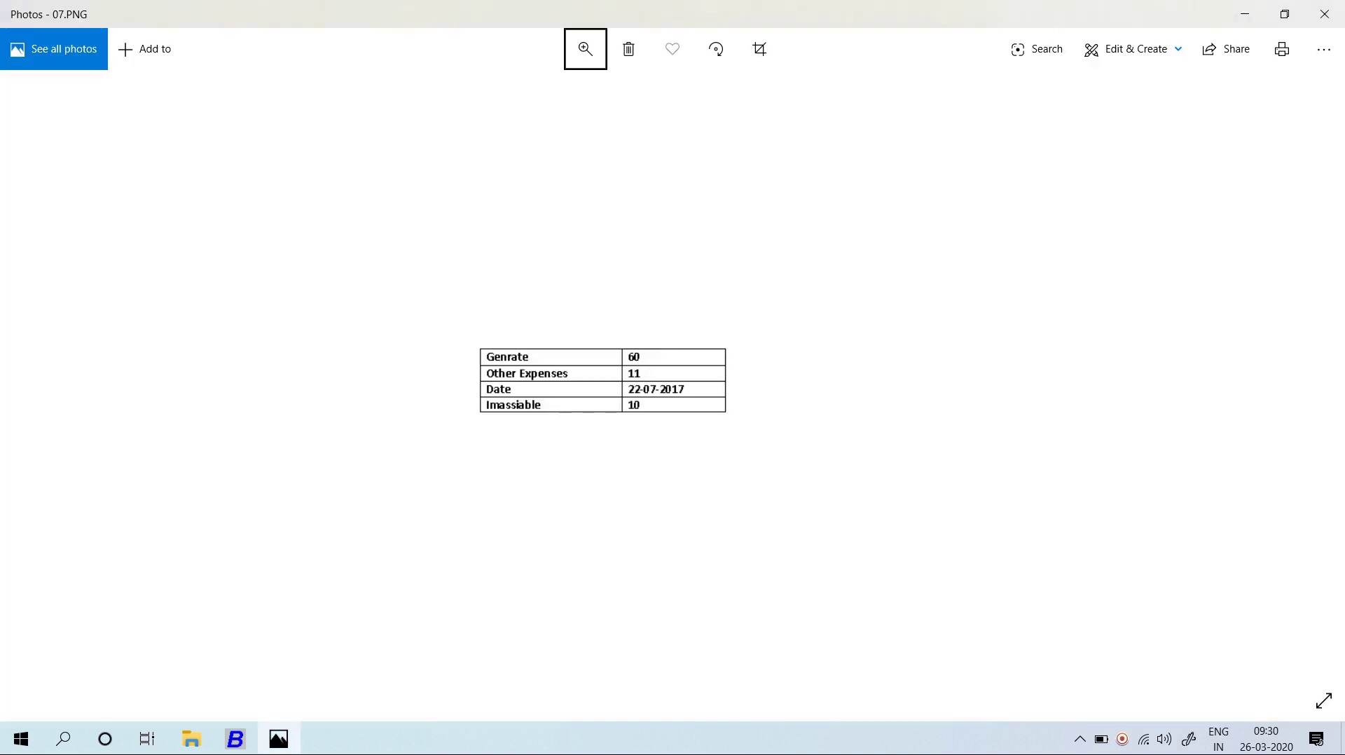
key(Left)
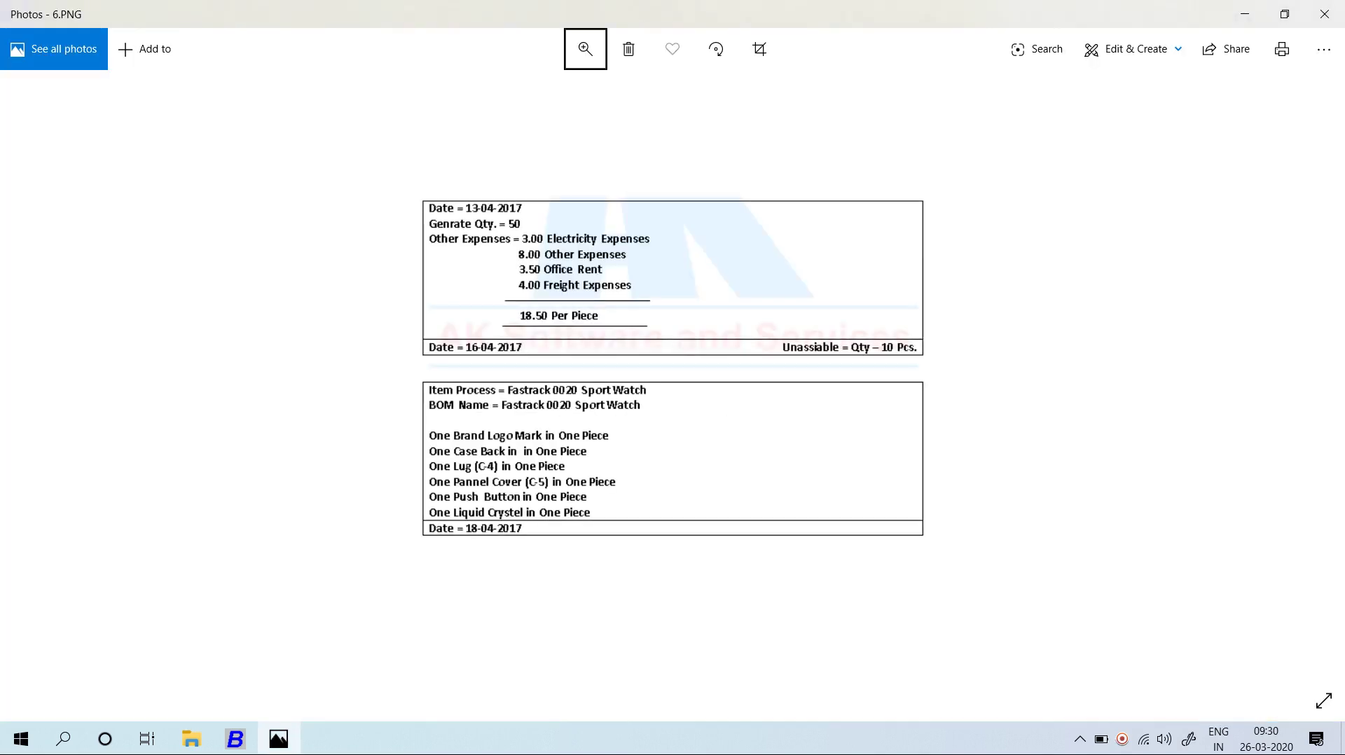
key(alt+Tab)
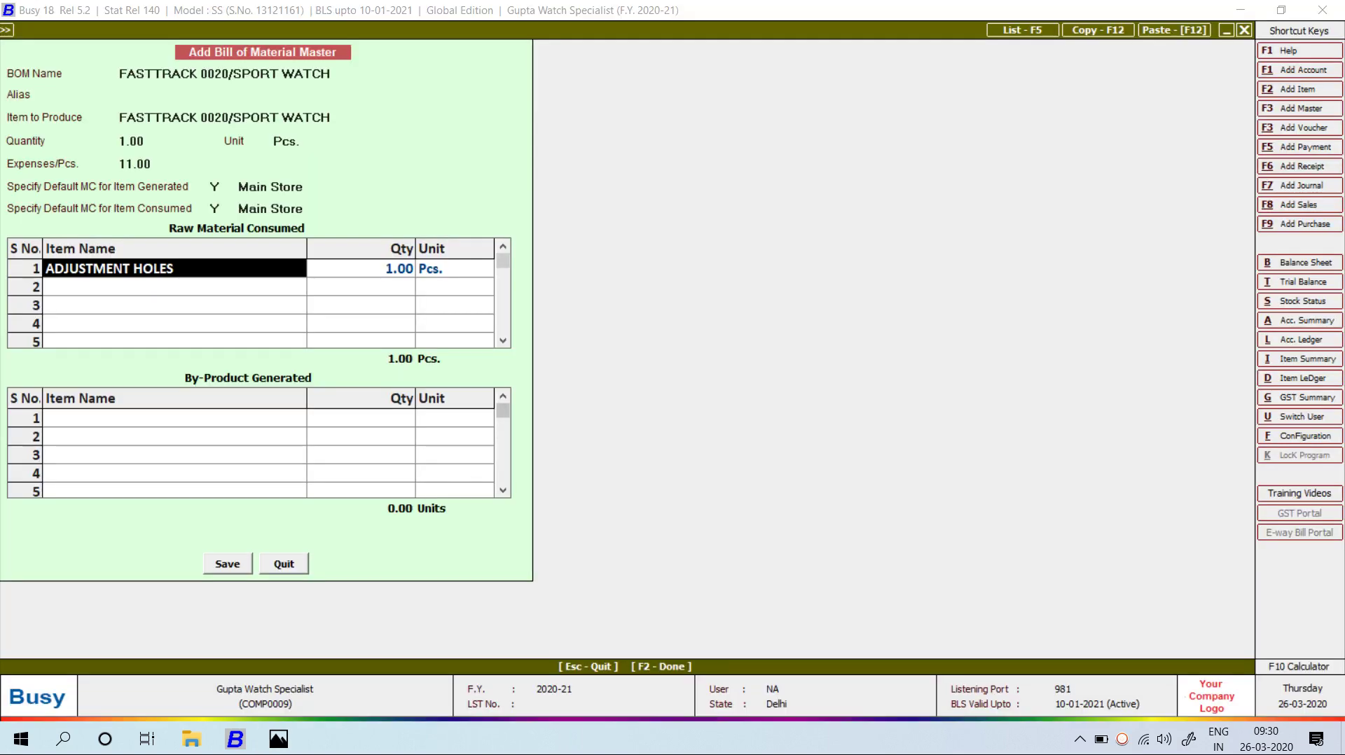
text(bran)
key(Return)
key(Return)
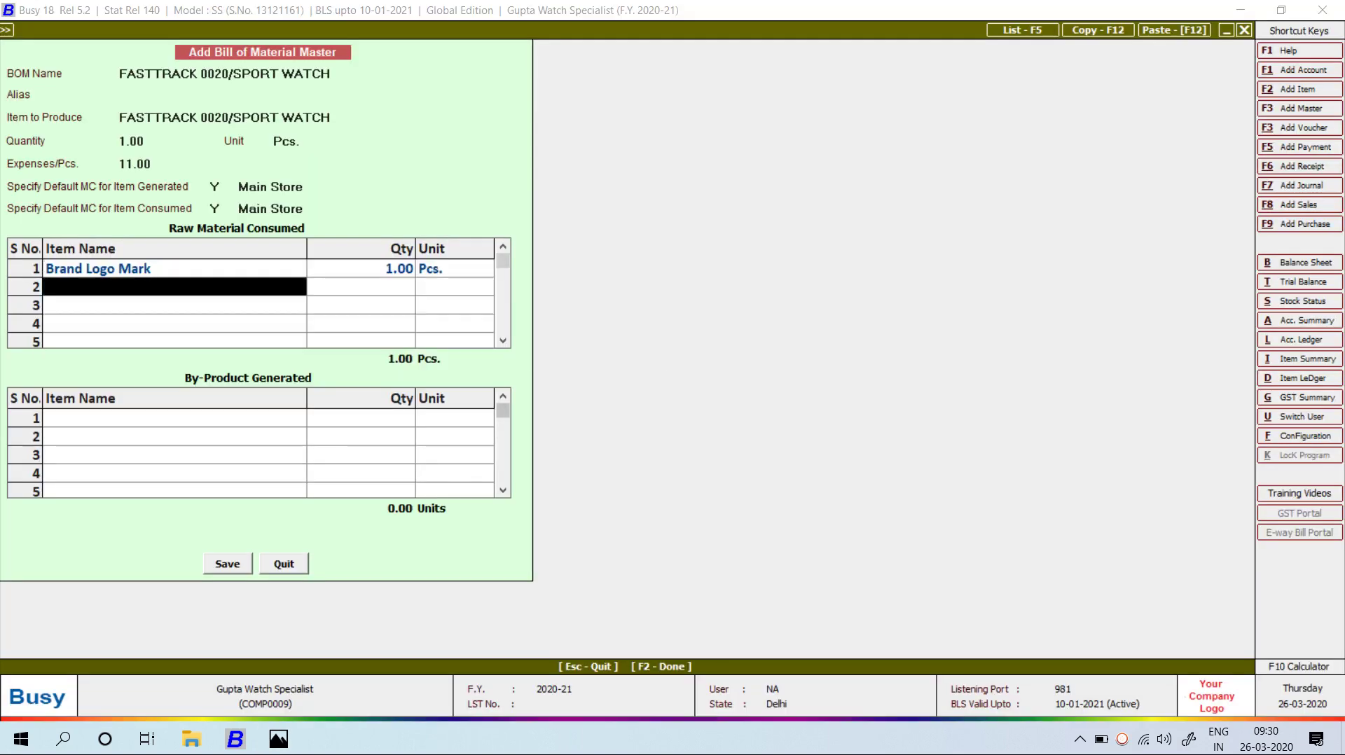
- Add 1 Pcs. of CASE BACK as the second raw material consumed, checking the list in the Photos image
key(alt+Tab)
key(alt+Tab)
text(cAS)
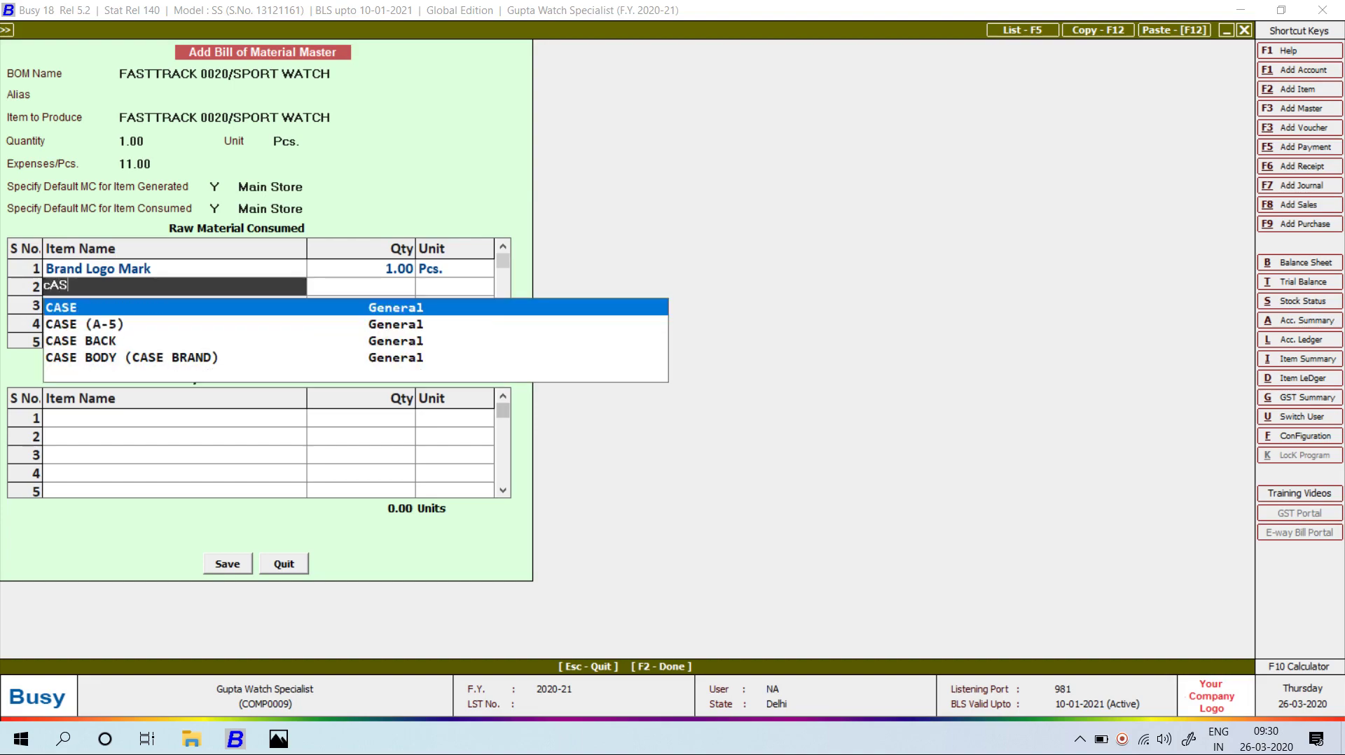
key(Down)
key(Down)
key(Return)
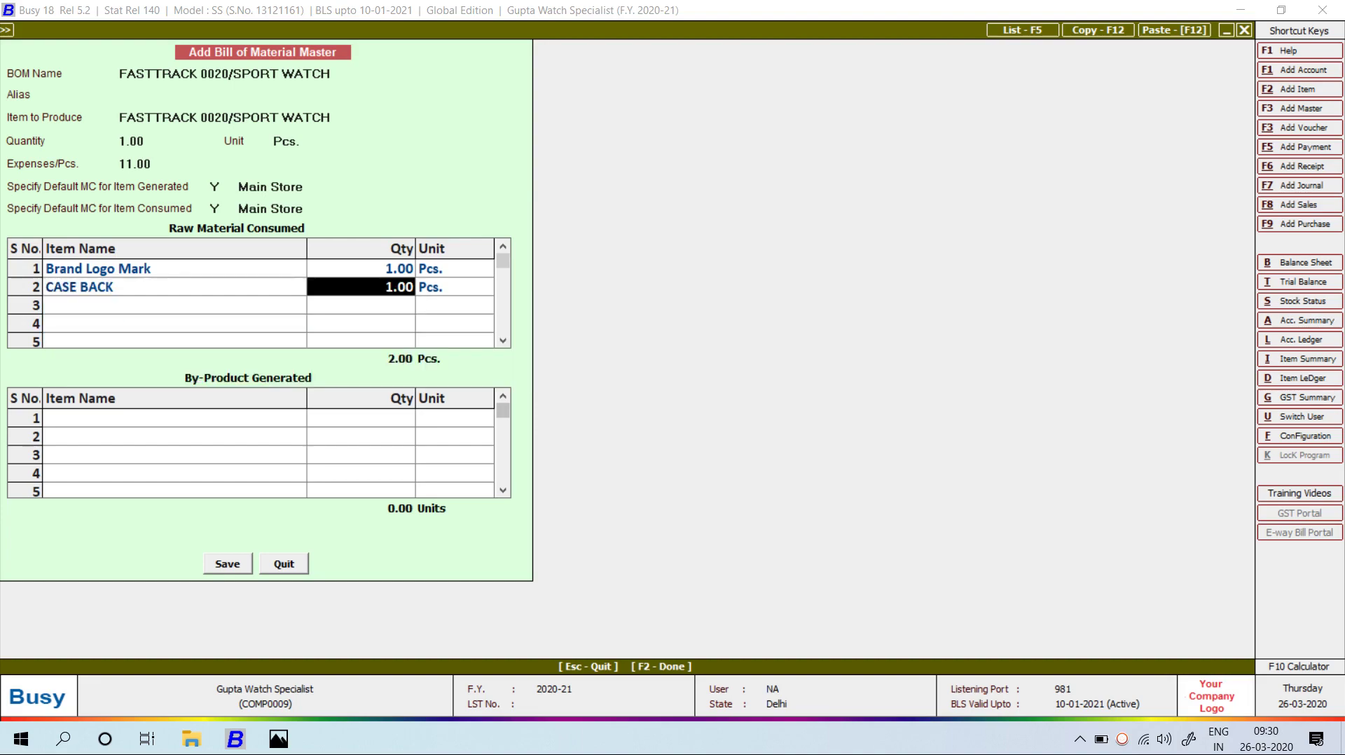
key(alt+Tab)
key(alt+Tab)
key(Return)
key(Return)
- Add 1 Pcs. of Lug (A-Z) as the third raw material, and check the Photos image for the following one
text(lug)
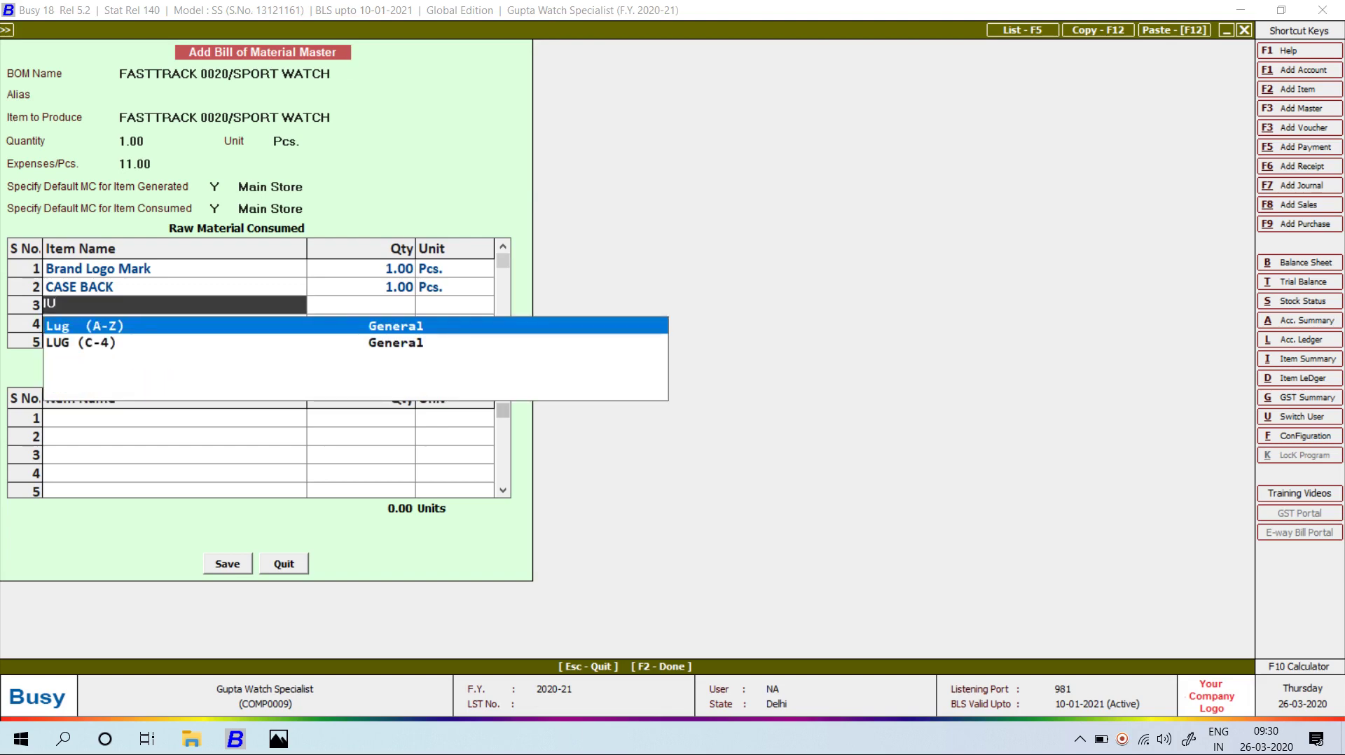
key(Return)
key(Return)
key(Return)
key(alt+Tab)
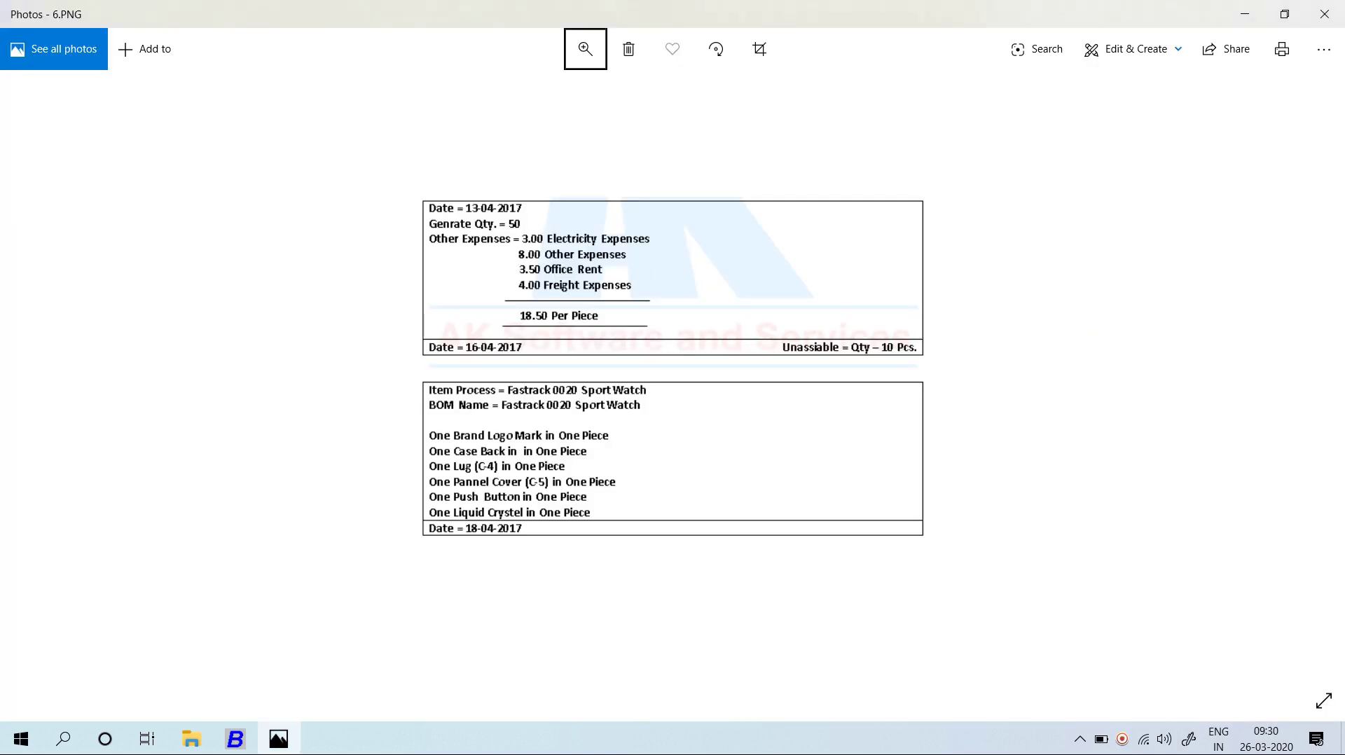
key(alt+Tab)
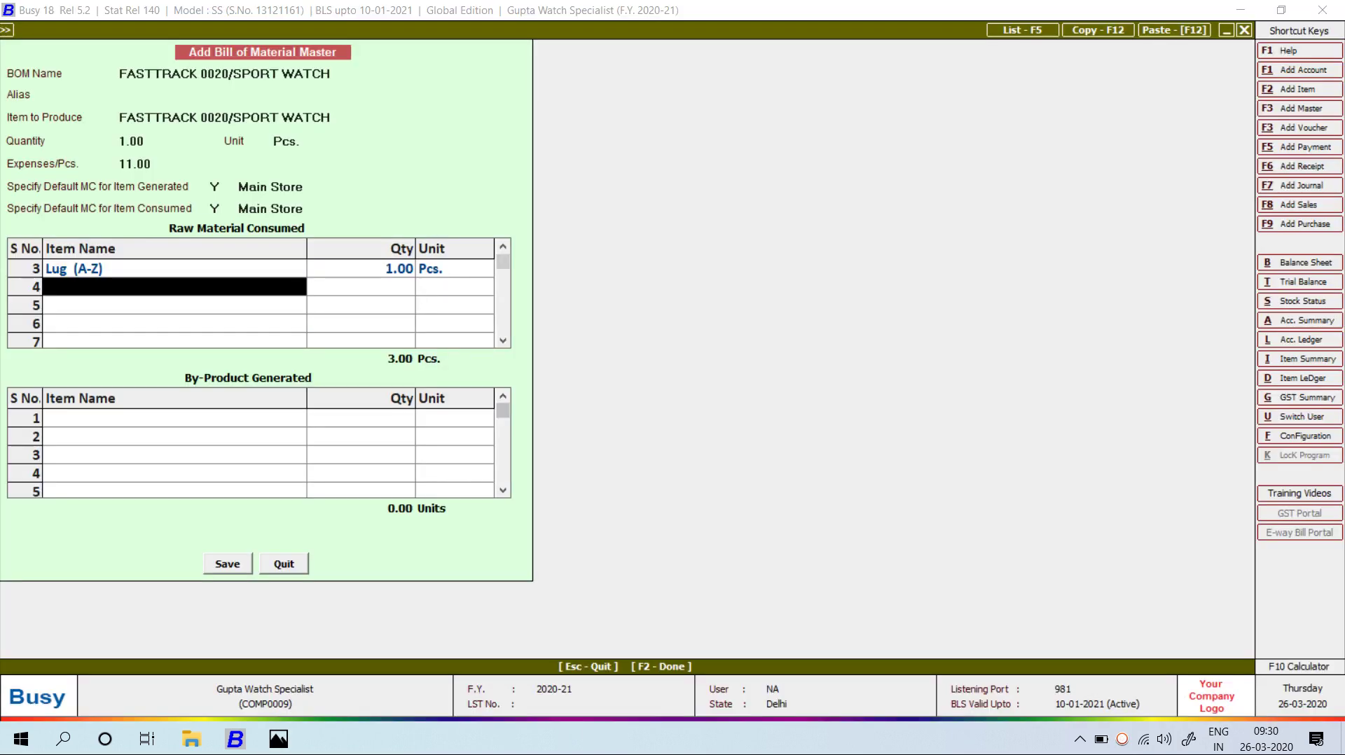
text(pAN)
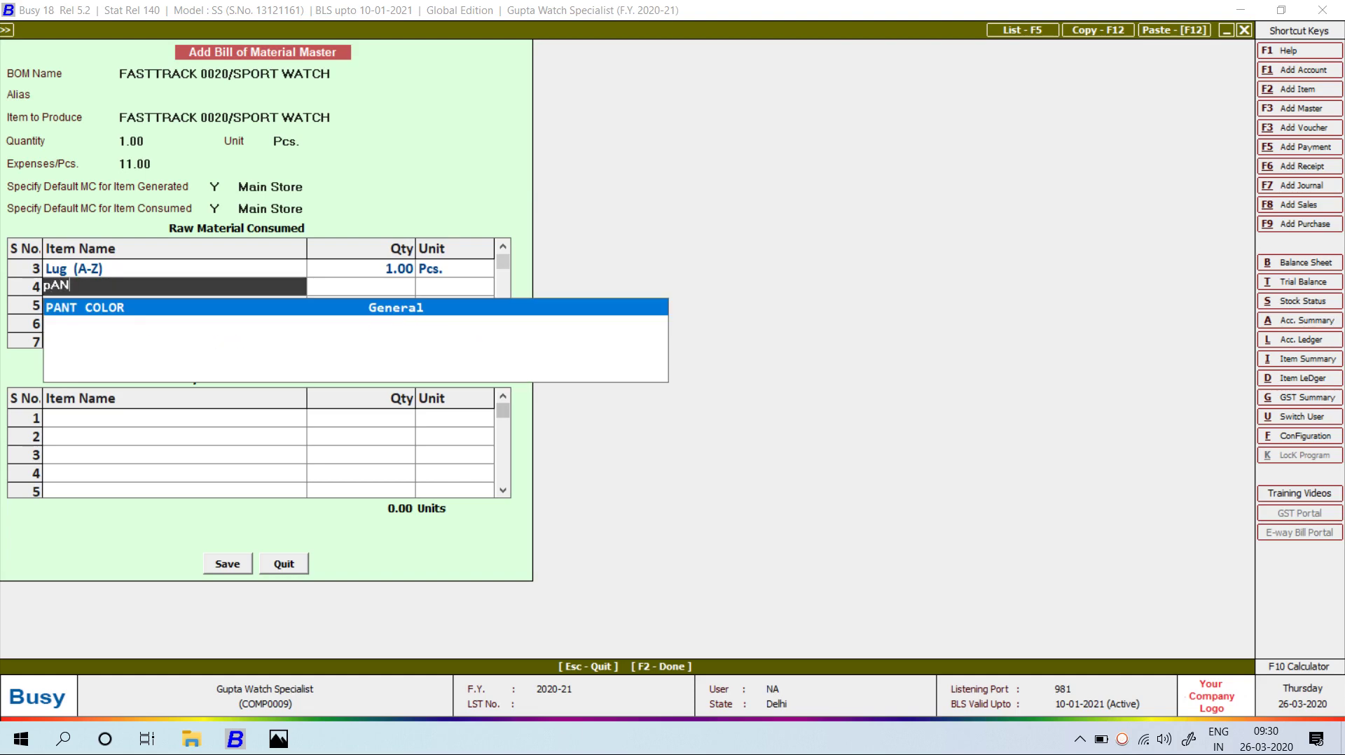
key(BackSpace)
key(BackSpace)
key(BackSpace)
- Add 1 Pcs. of Crown as the fourth raw material, and check the Photos image for the following one
text(CO)
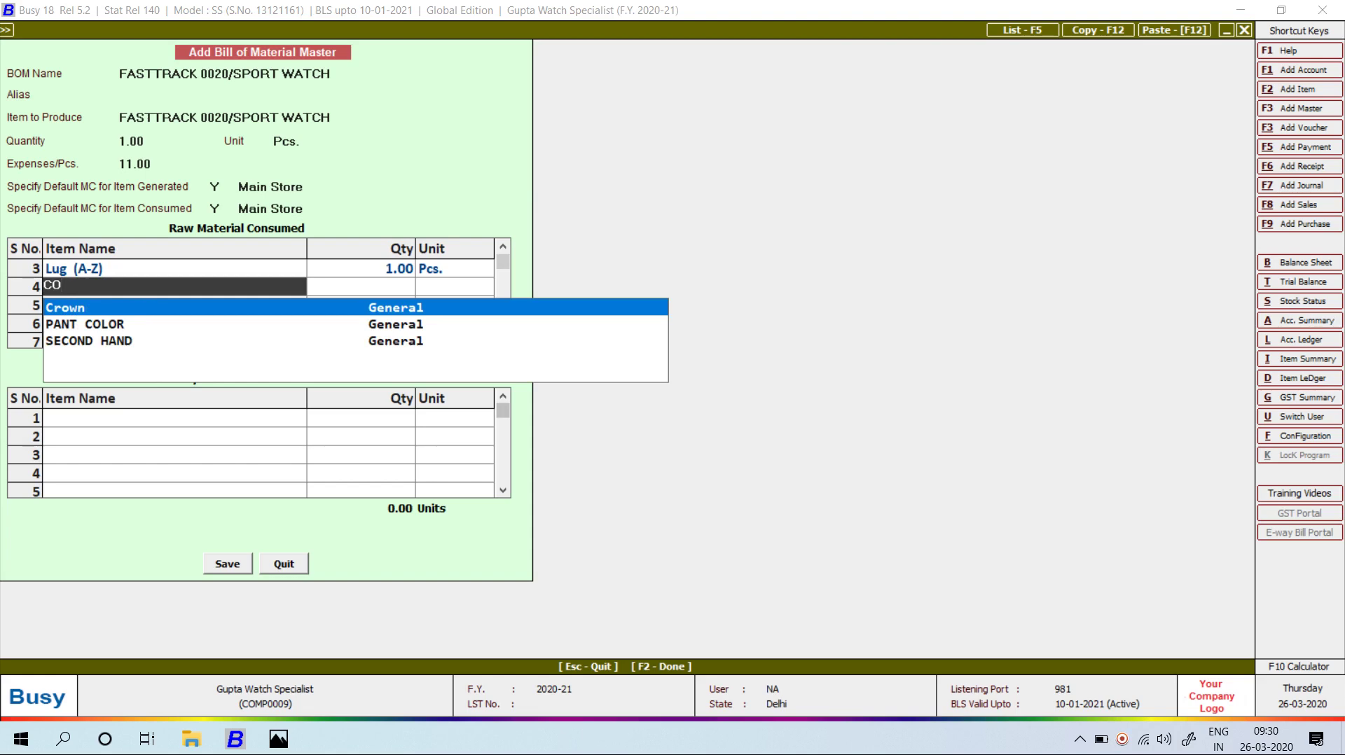
key(Return)
key(Return)
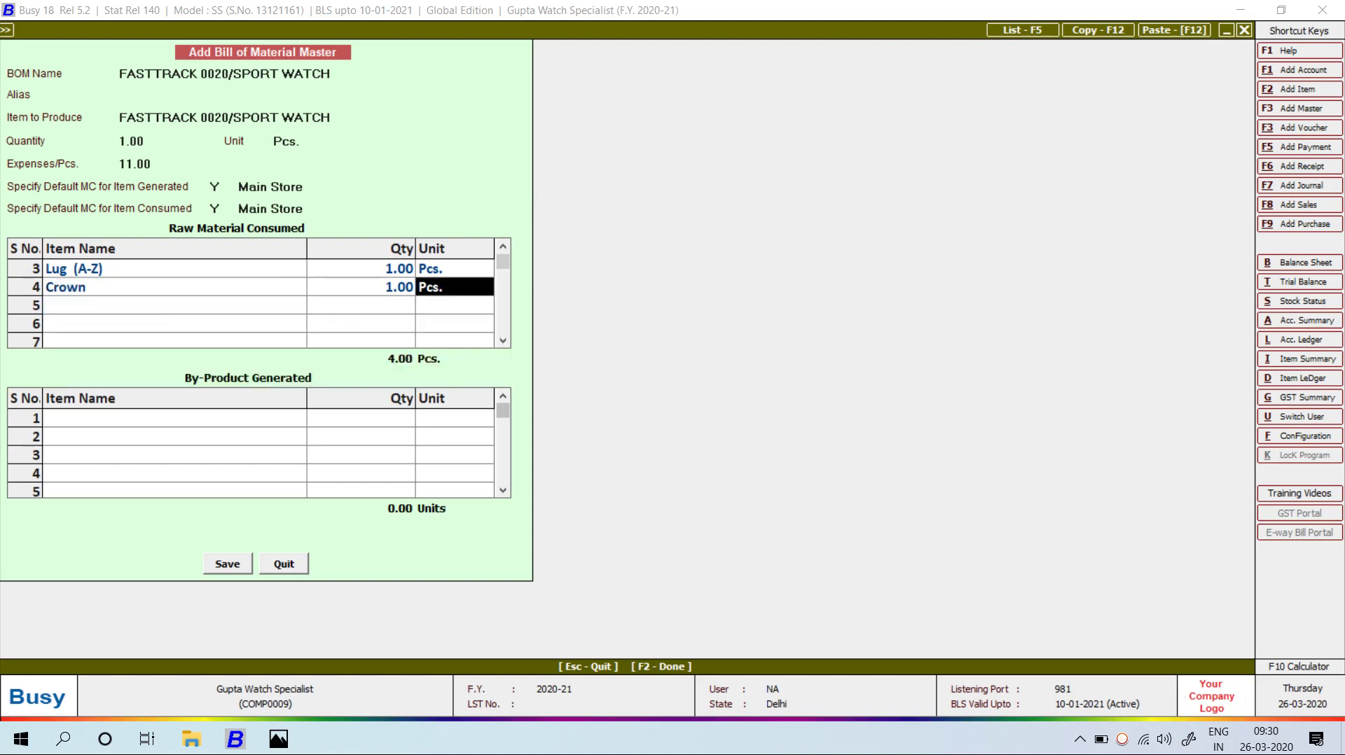
key(alt+Tab)
key(alt+Tab)
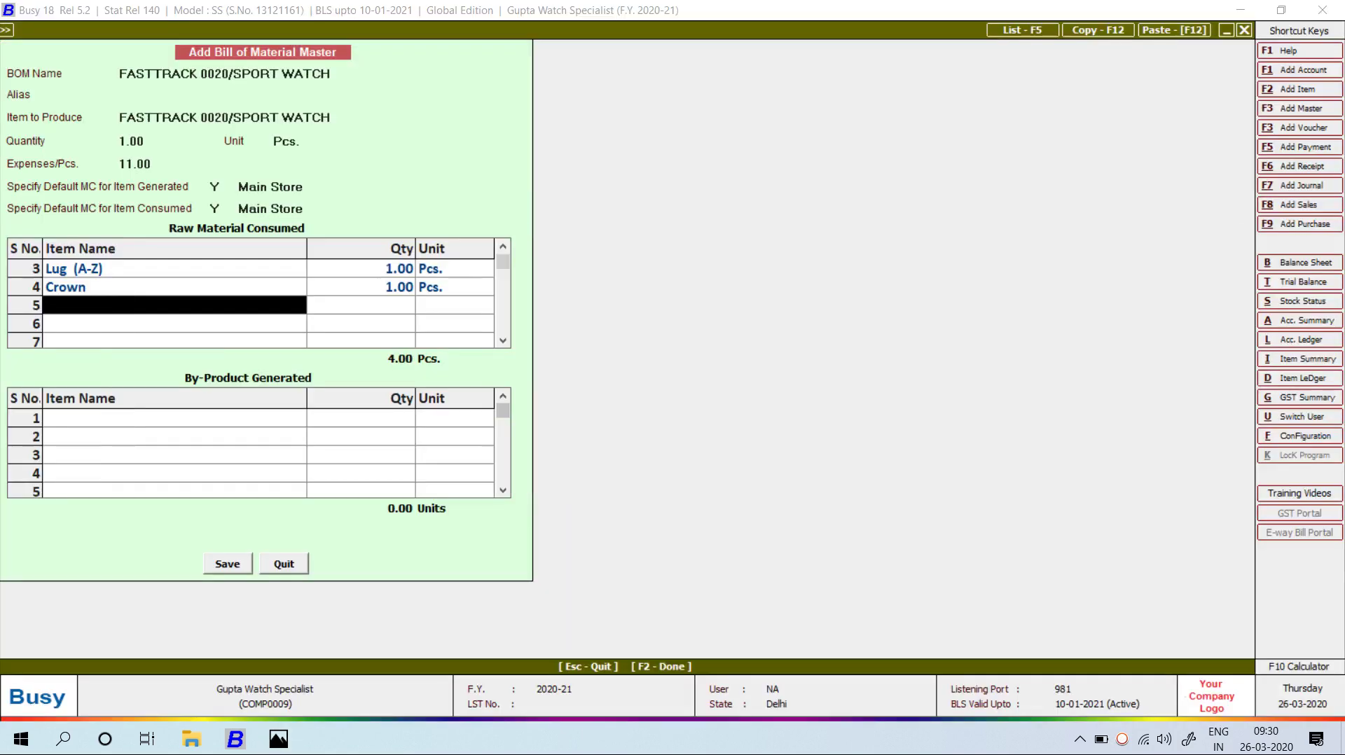
- Add 1 Pcs. of PUSH BUTTON as the fifth raw material, and check the list in the Photos image again
text(pUS)
key(Return)
key(Return)
key(alt+Tab)
key(alt+Tab)
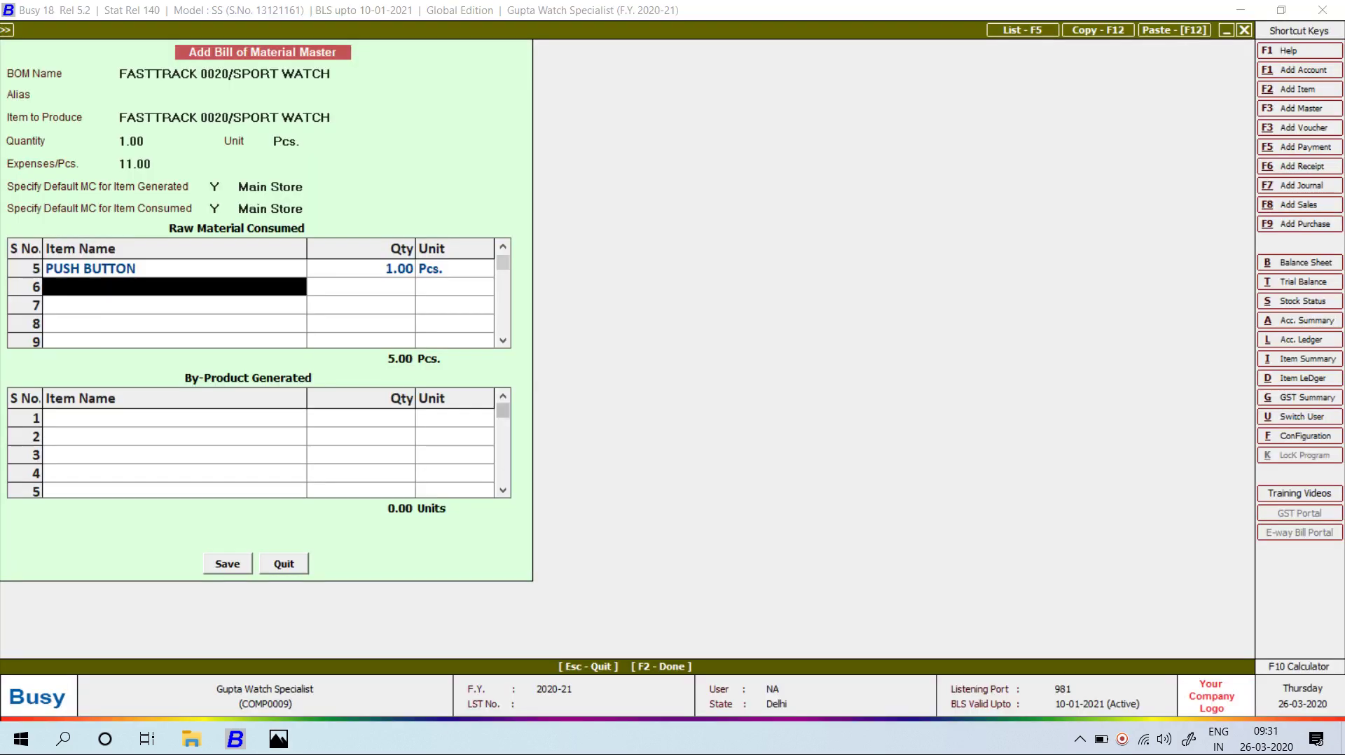
- Add 1 Pcs. of LIQUID CRYSTAL' as the sixth raw material, and save the bill of material
text(c)
key(BackSpace)
text(li)
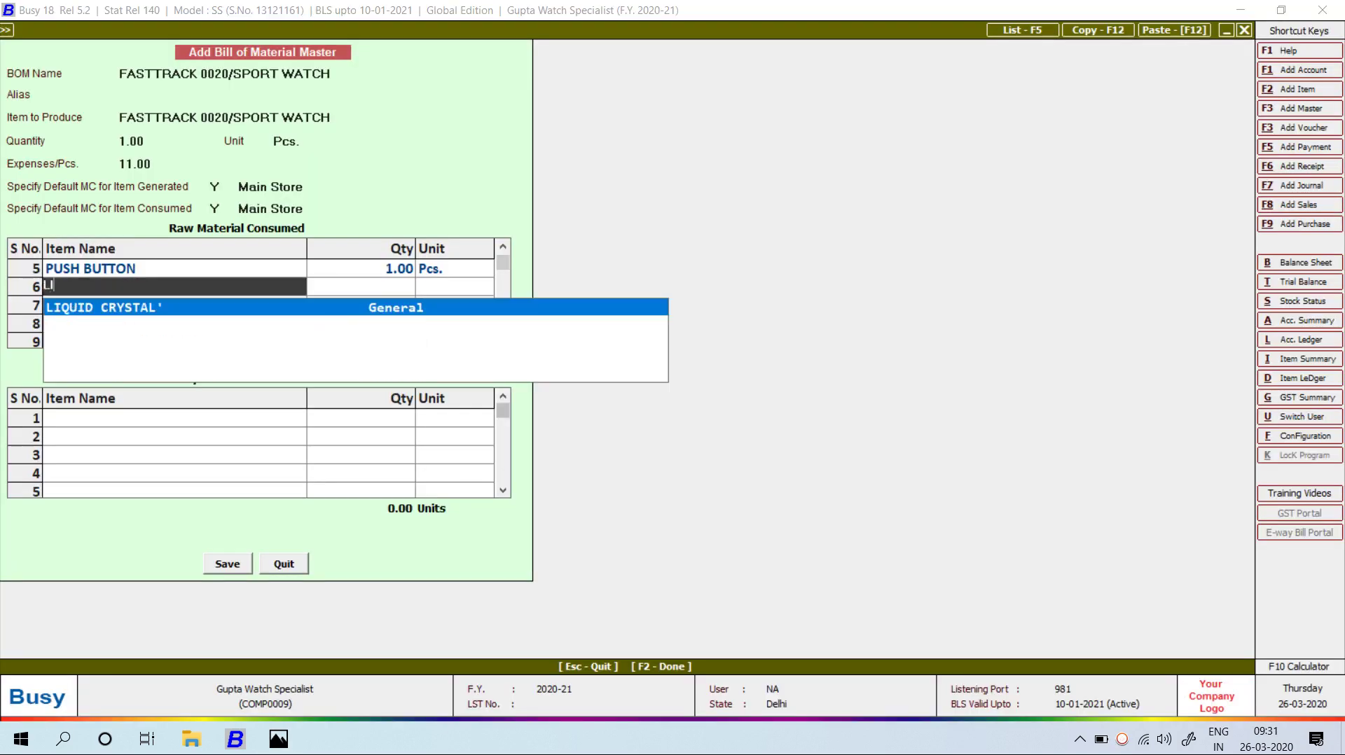
key(Return)
key(Return)
key(Return)
key(Return)
key(Return)
key(Return)
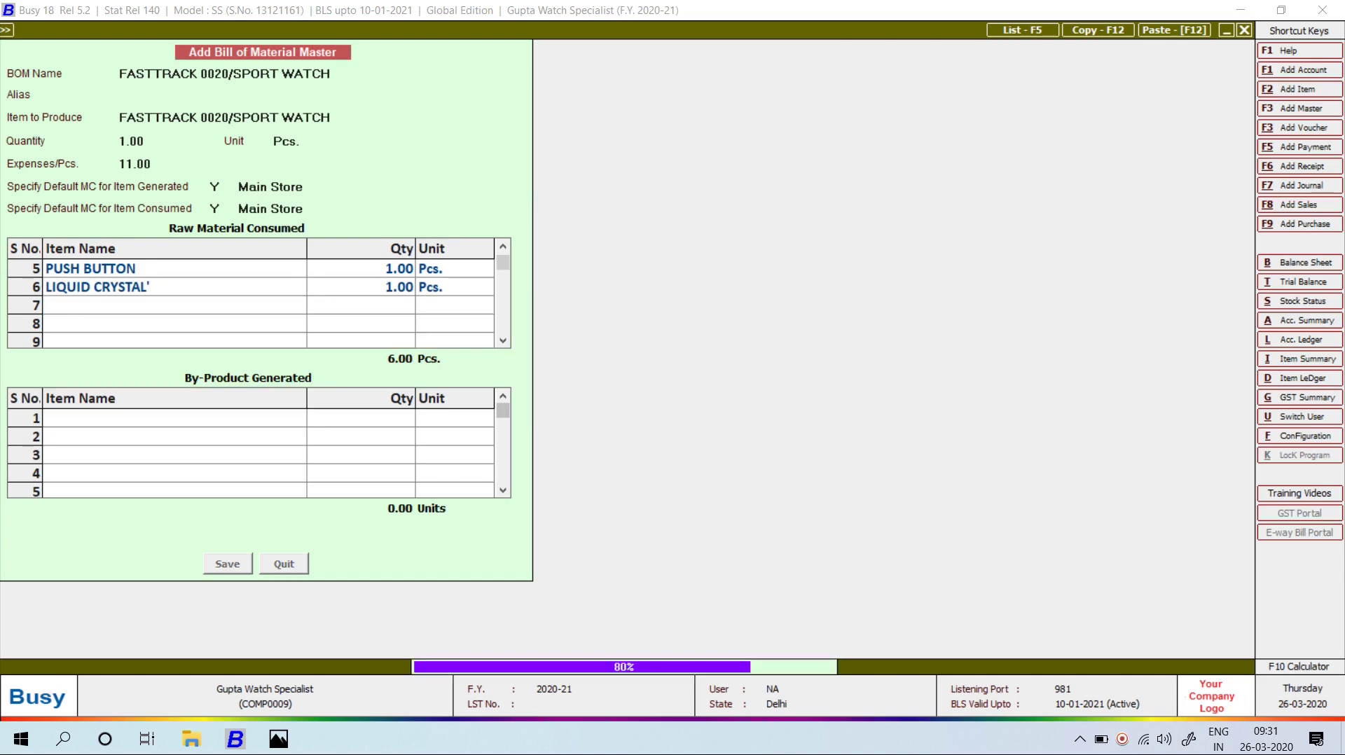
- Produce 60 Pcs. from the new bill of material in the production voucher, keeping Main Store as the material centre
text(60)
key(Return)
key(Return)
key(Return)
key(Return)
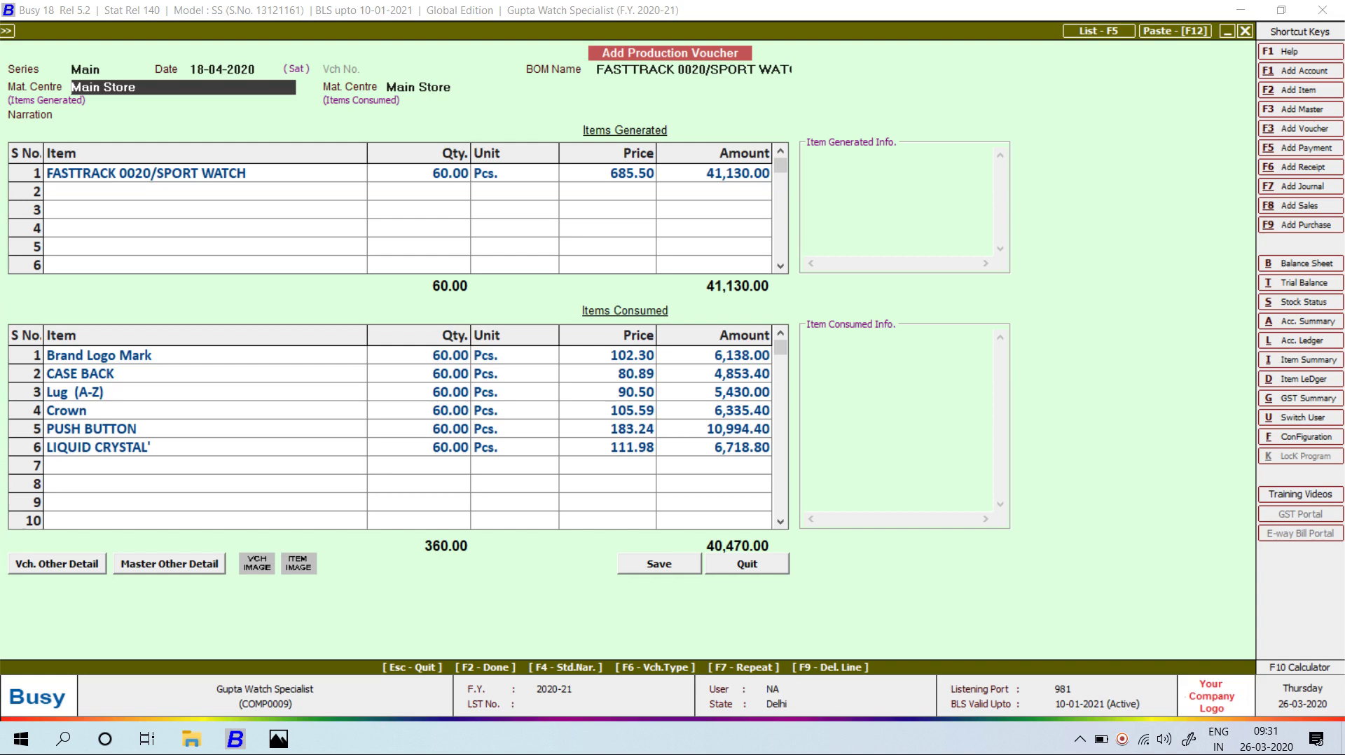
- Verify the price per piece in the calculator by computing 60*11, adding 40470 and dividing by 60
key(F10)
text(60*)
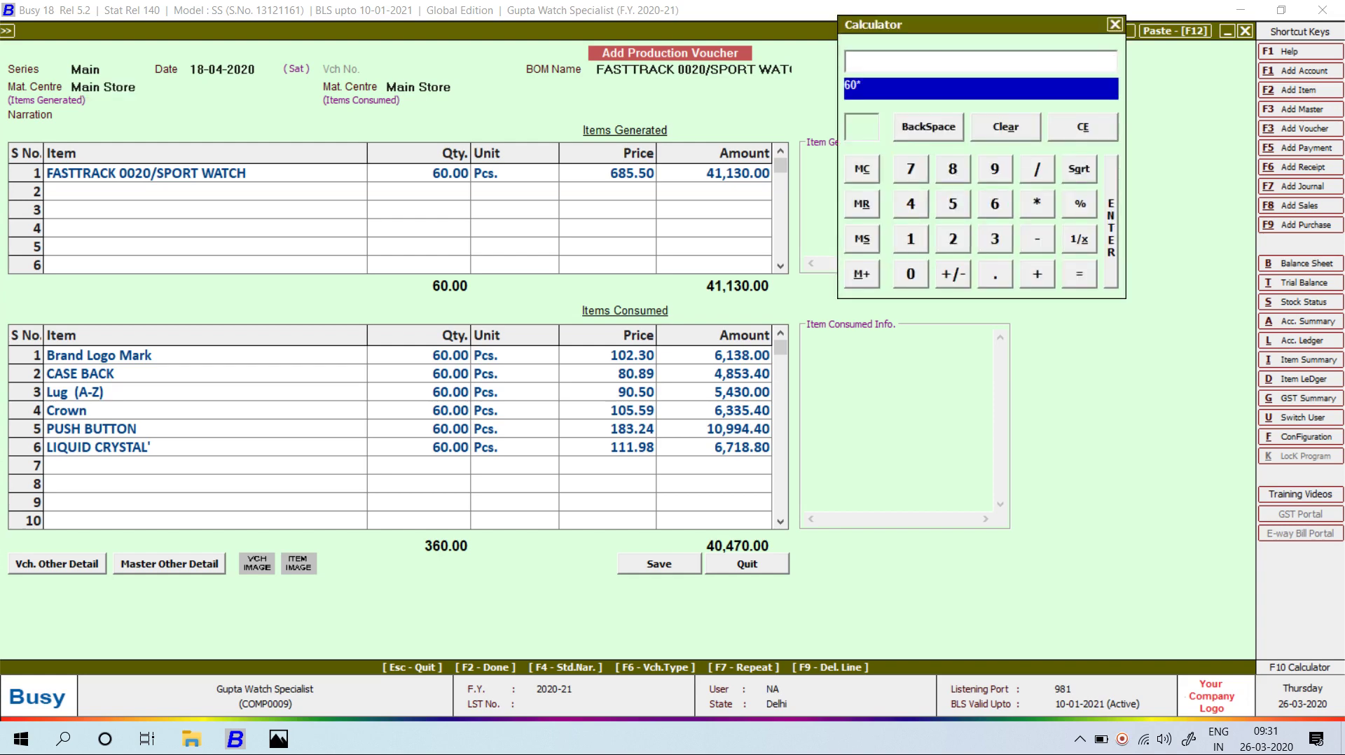
text(11)
key(Return)
text(+40470)
key(Return)
text(/60)
key(Return)
key(Escape)
key(Escape)
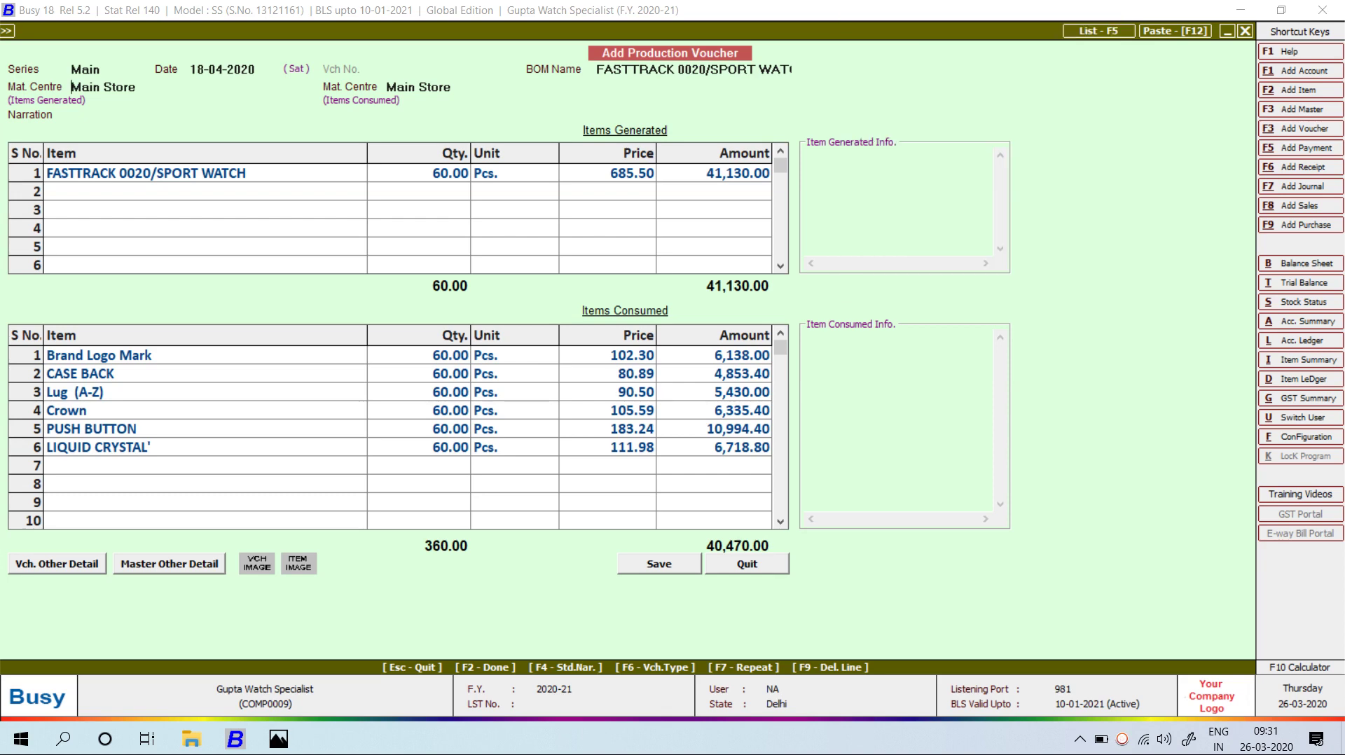
- Enter COST as the voucher's narration and save the production voucher, accepting negative stock for CASE BACK
key(Return)
text(COST)
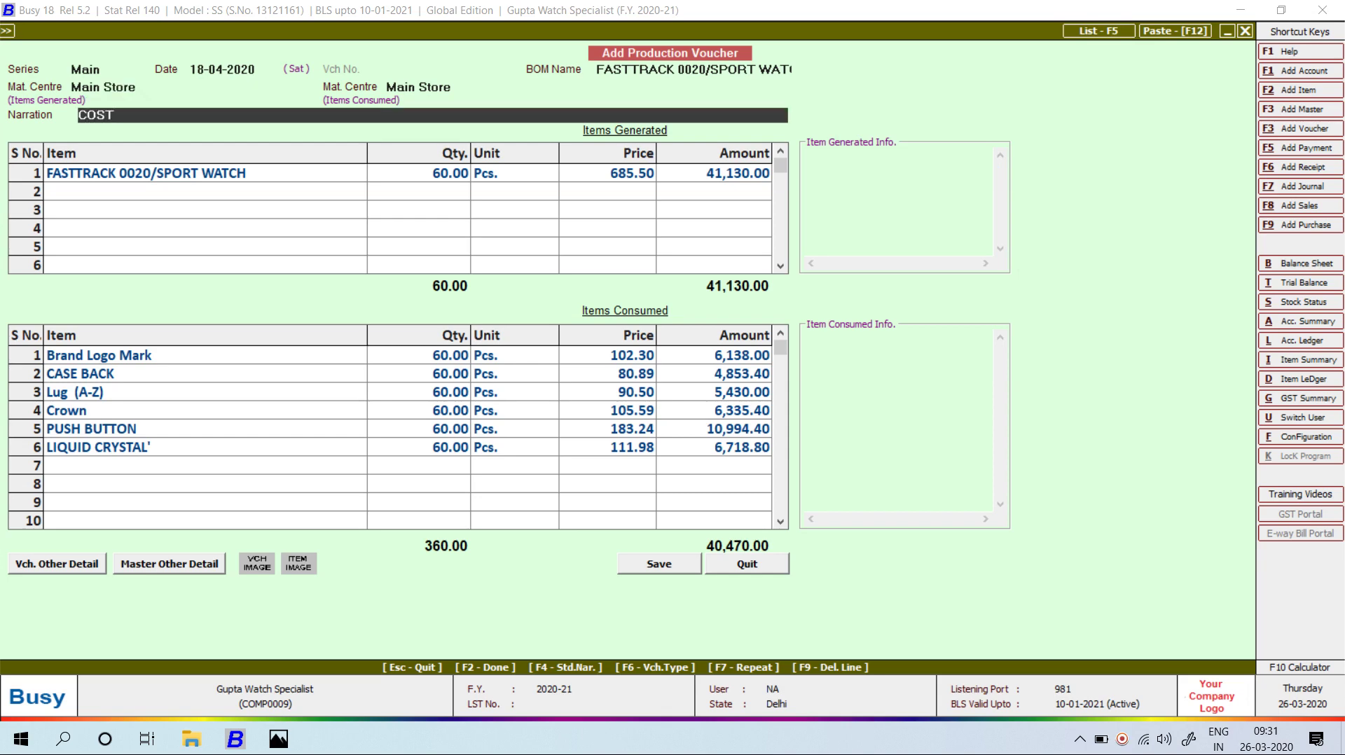
key(F2)
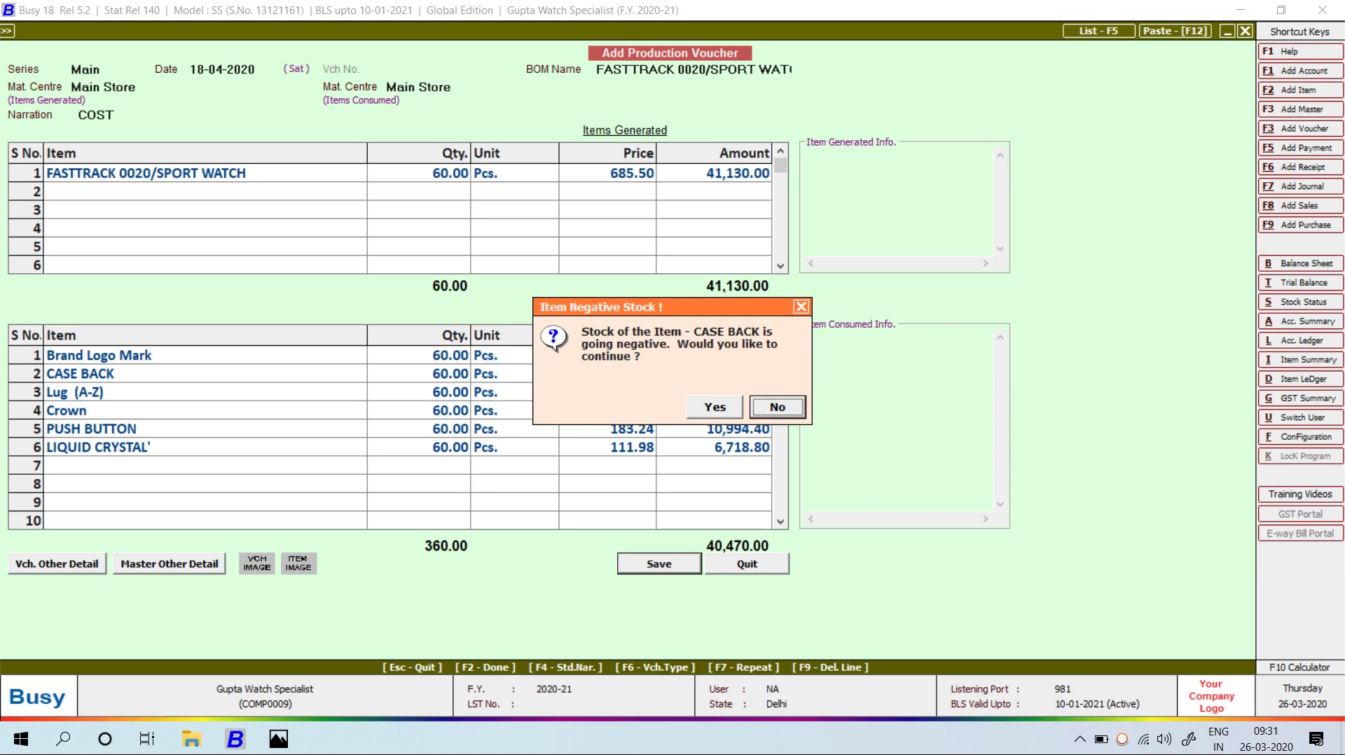
key(y)
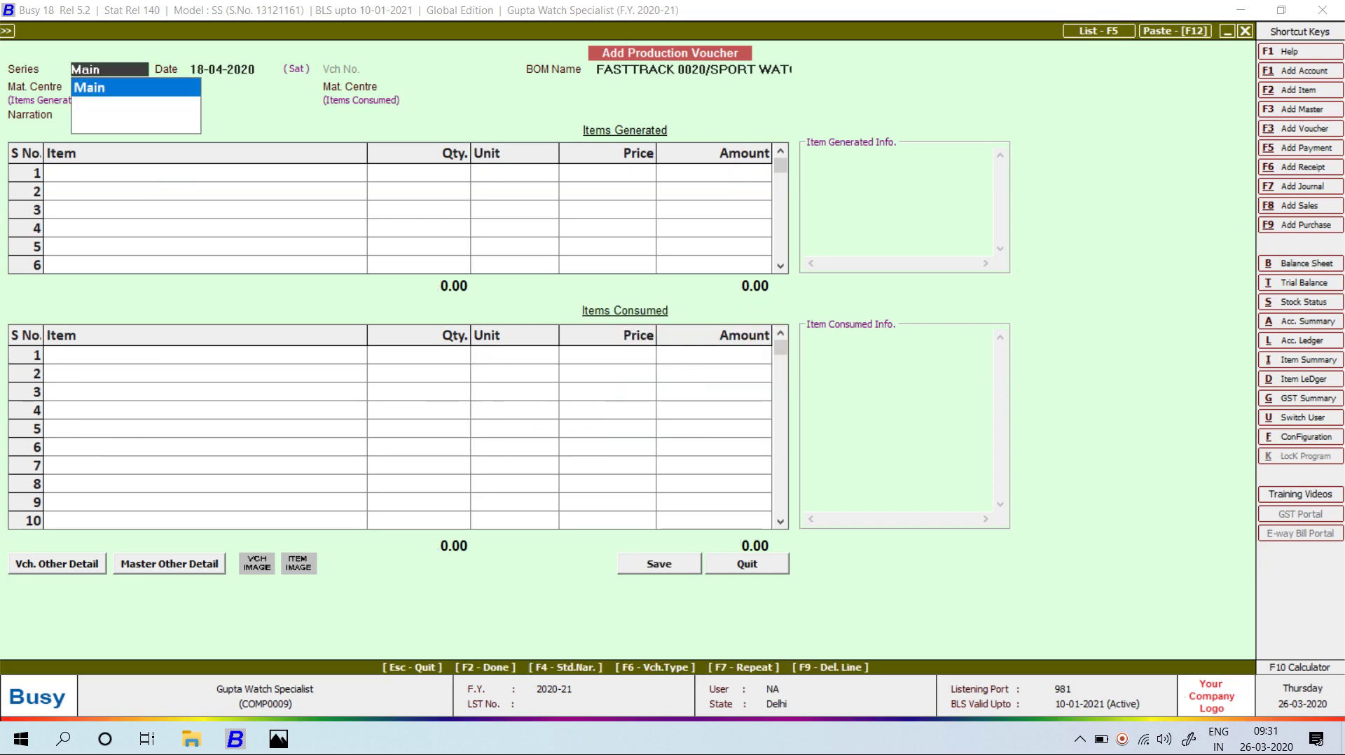
key(Escape)
key(Escape)
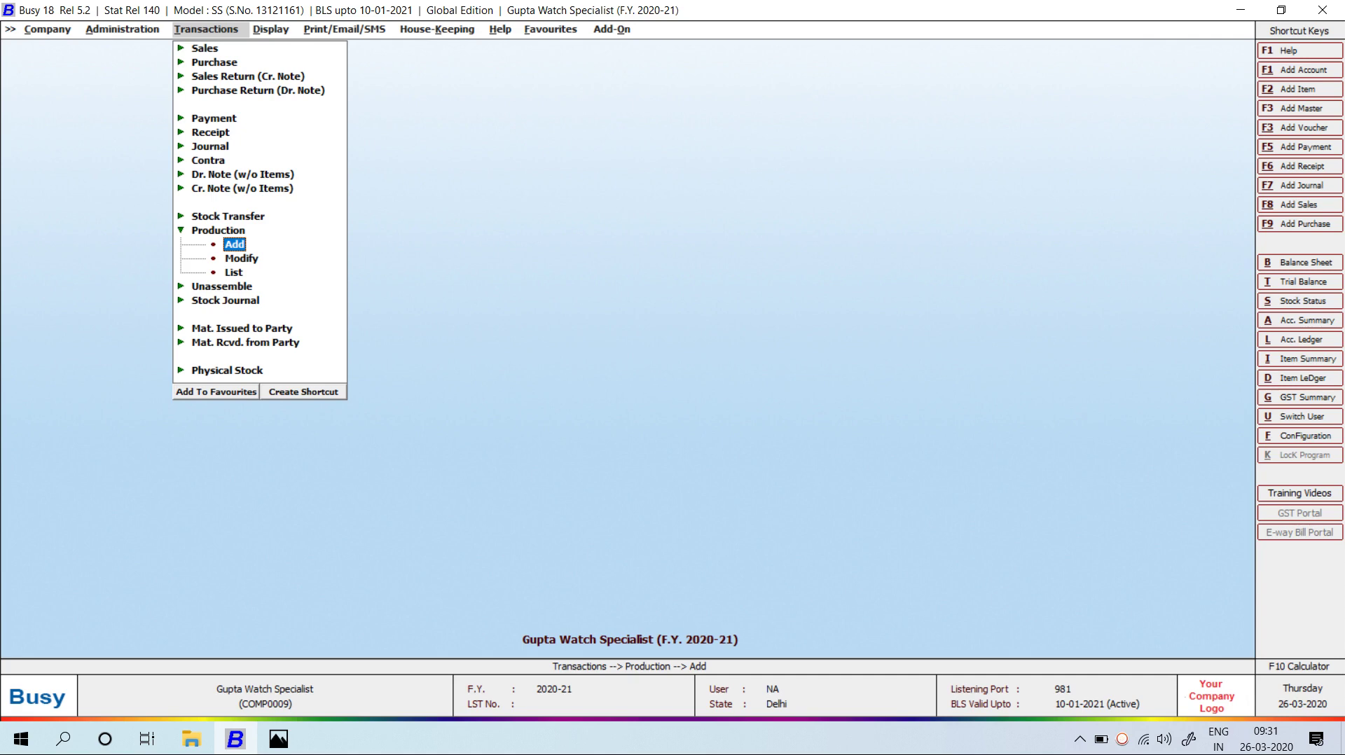
key(Return)
key(Return)
key(Return)
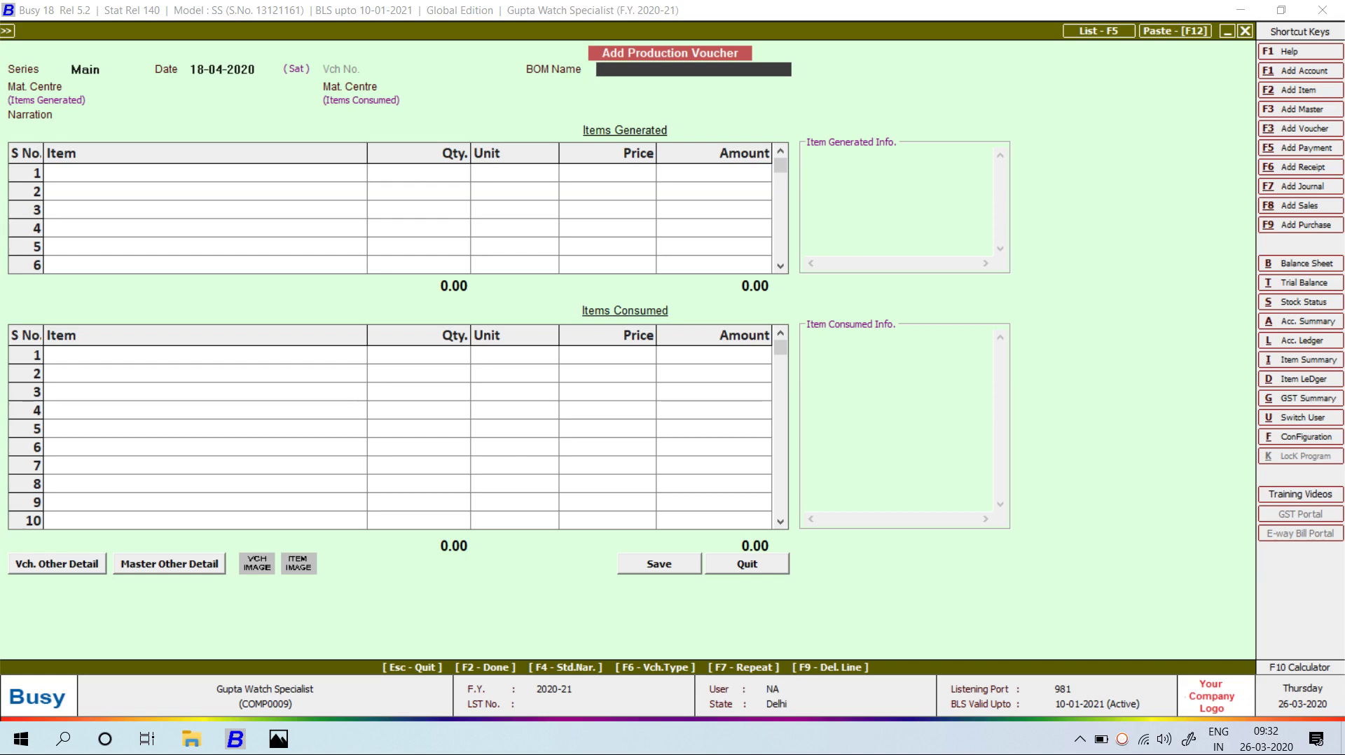
key(Escape)
key(Return)
key(Escape)
- Enable Material Centre at Item Level in the multi-godown inventory configuration and save the inventory options
key(Left)
key(Down)
key(Up)
key(Return)
key(Down)
key(Down)
key(Down)
key(Down)
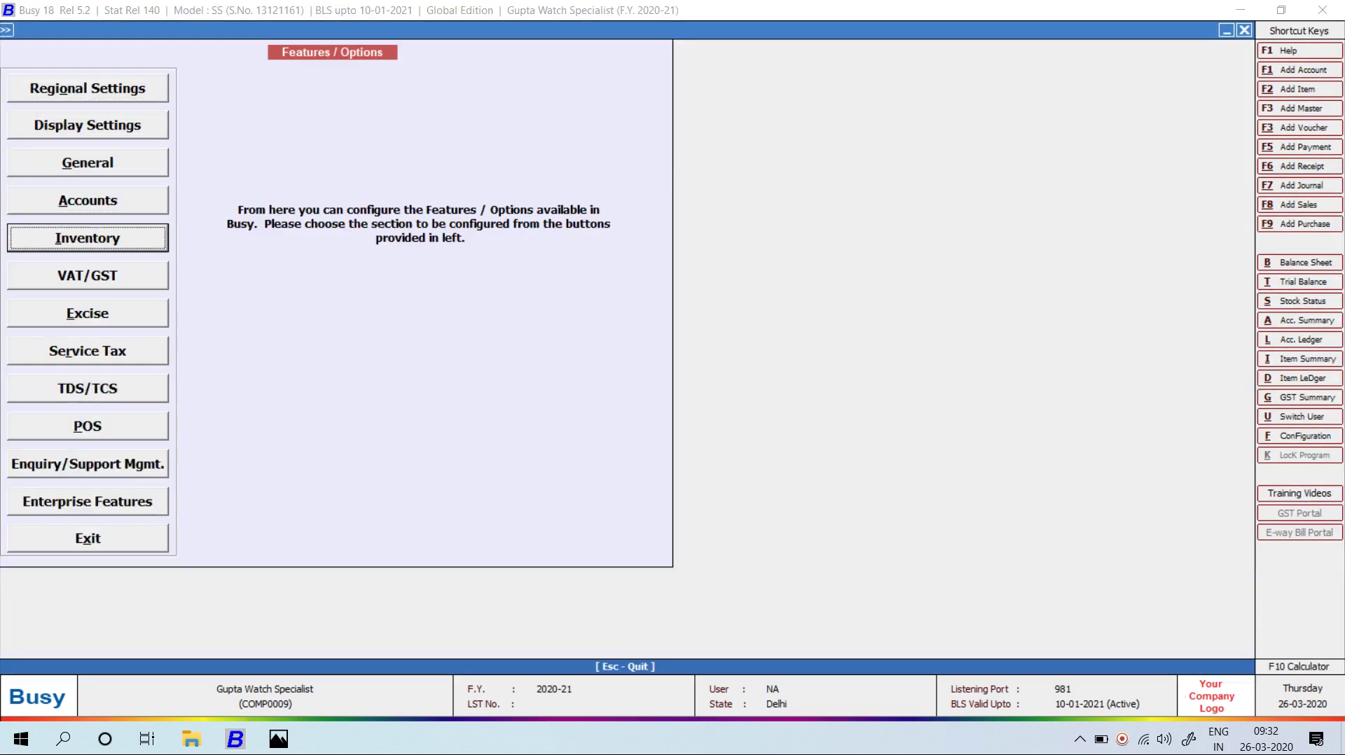
key(Return)
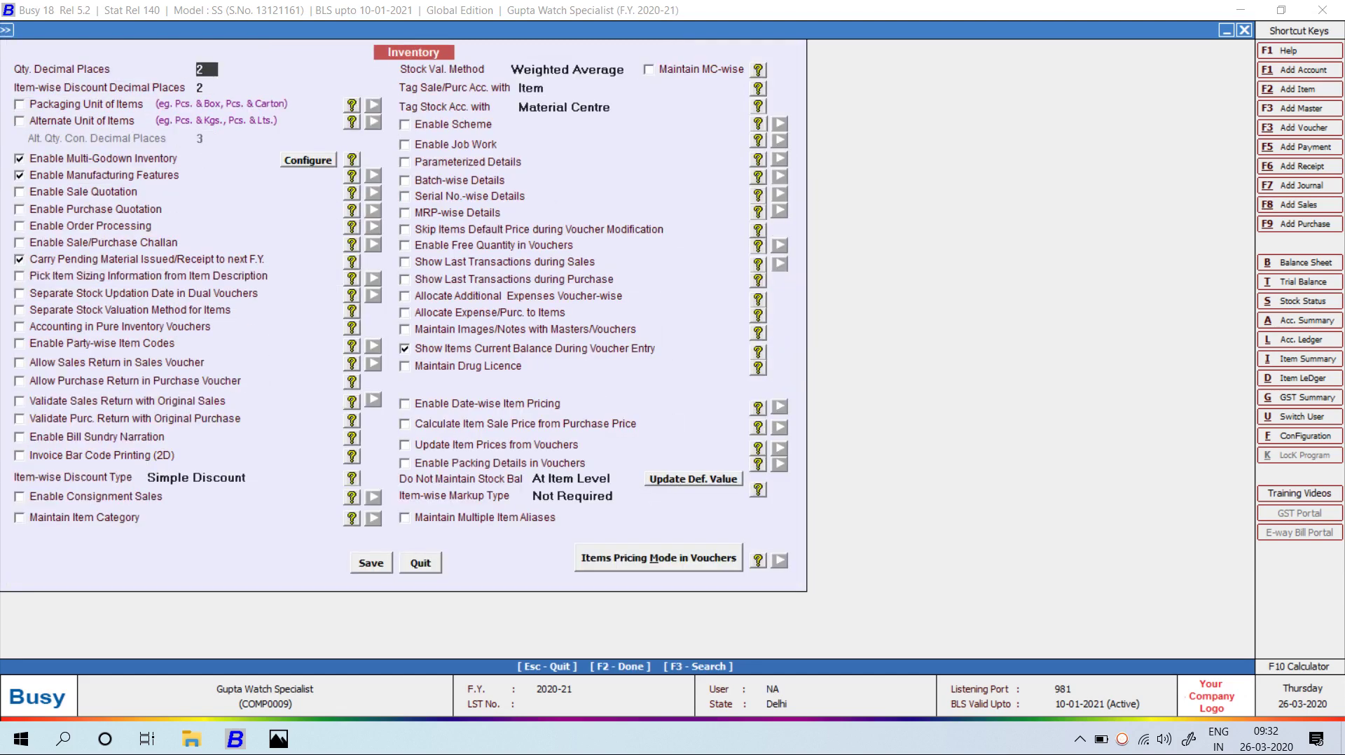
click(308, 161)
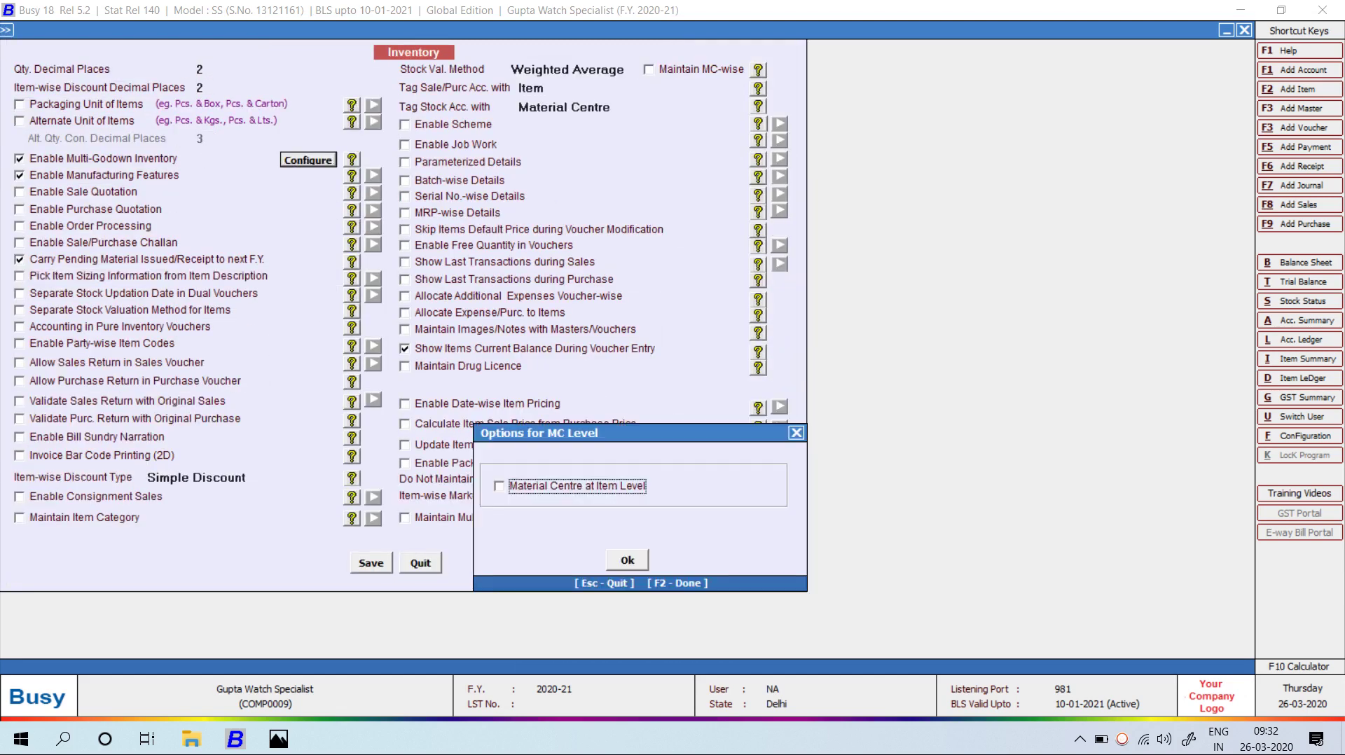
key(space)
key(Return)
key(Return)
key(Return)
click(421, 563)
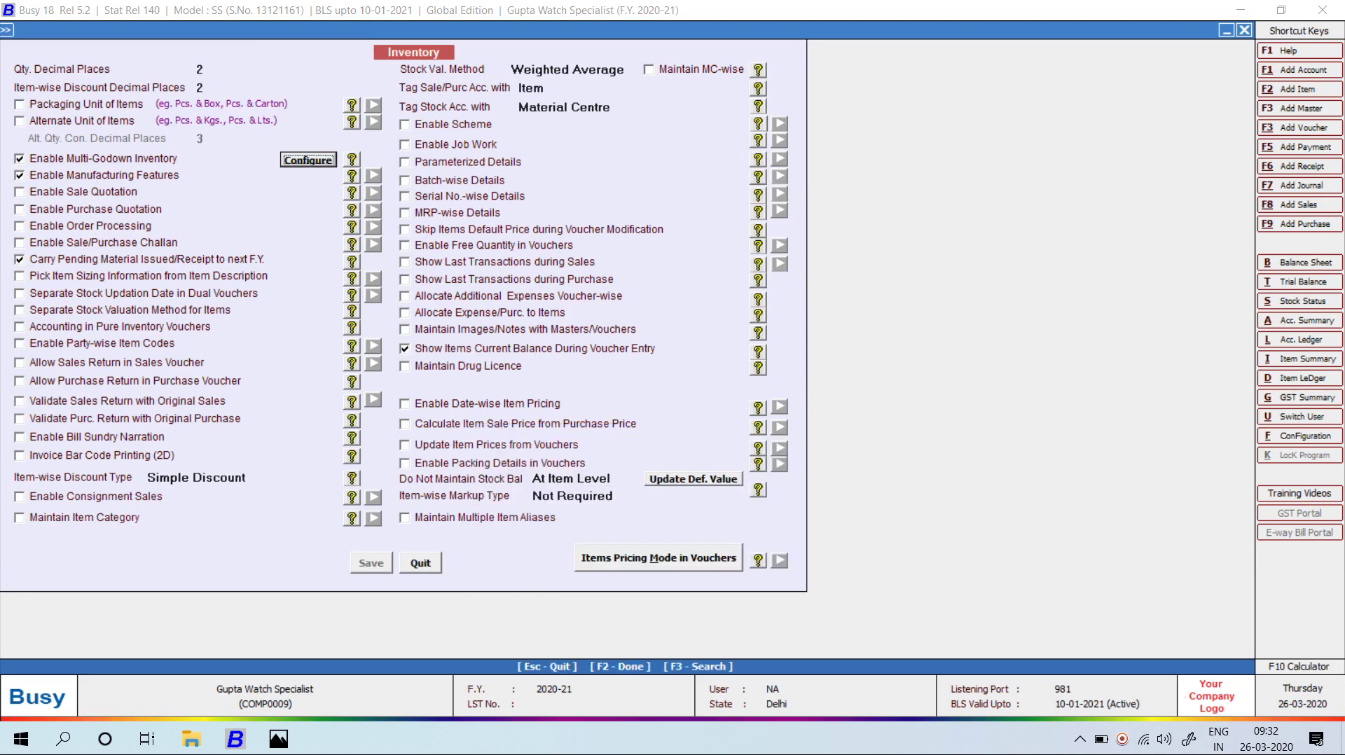
key(Escape)
key(Escape)
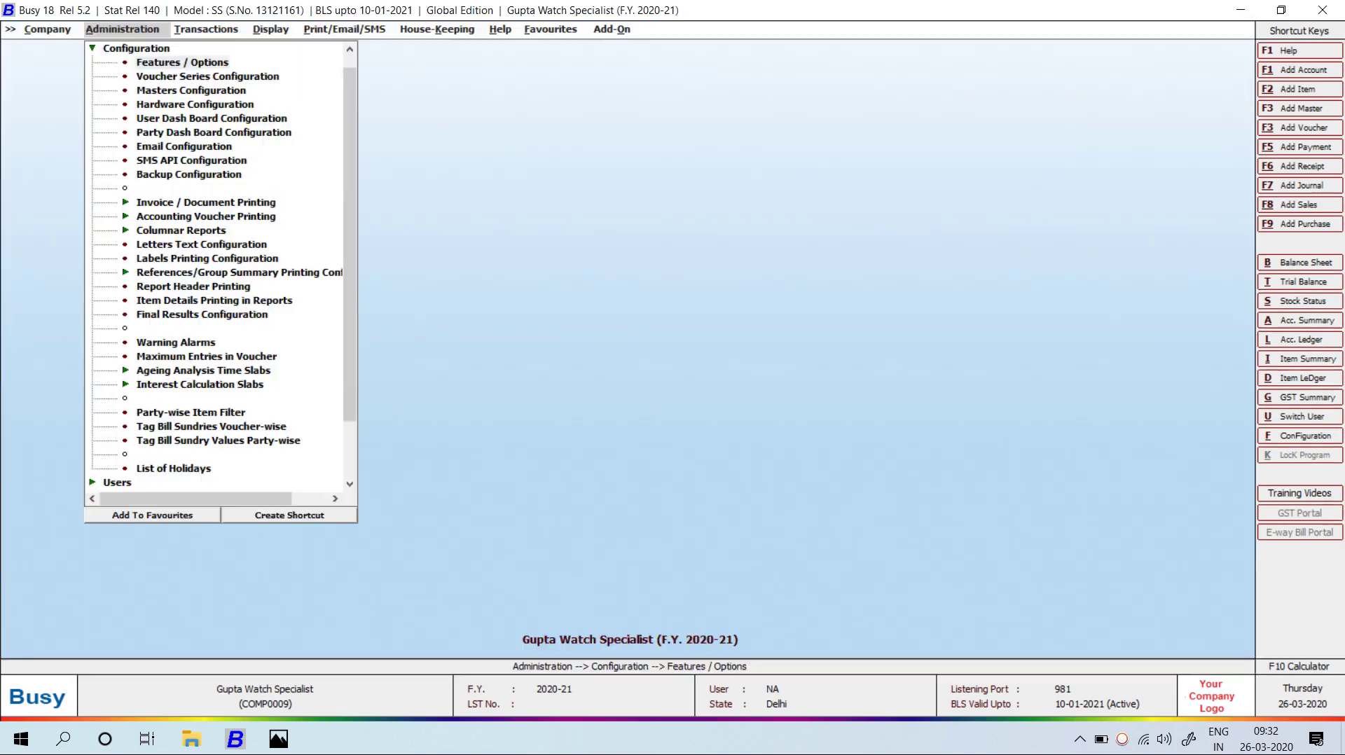
- Start a new production voucher in the Main series dated 18-04-2020
key(Right)
key(Down)
key(Down)
key(Down)
key(Down)
key(Down)
key(Down)
key(Down)
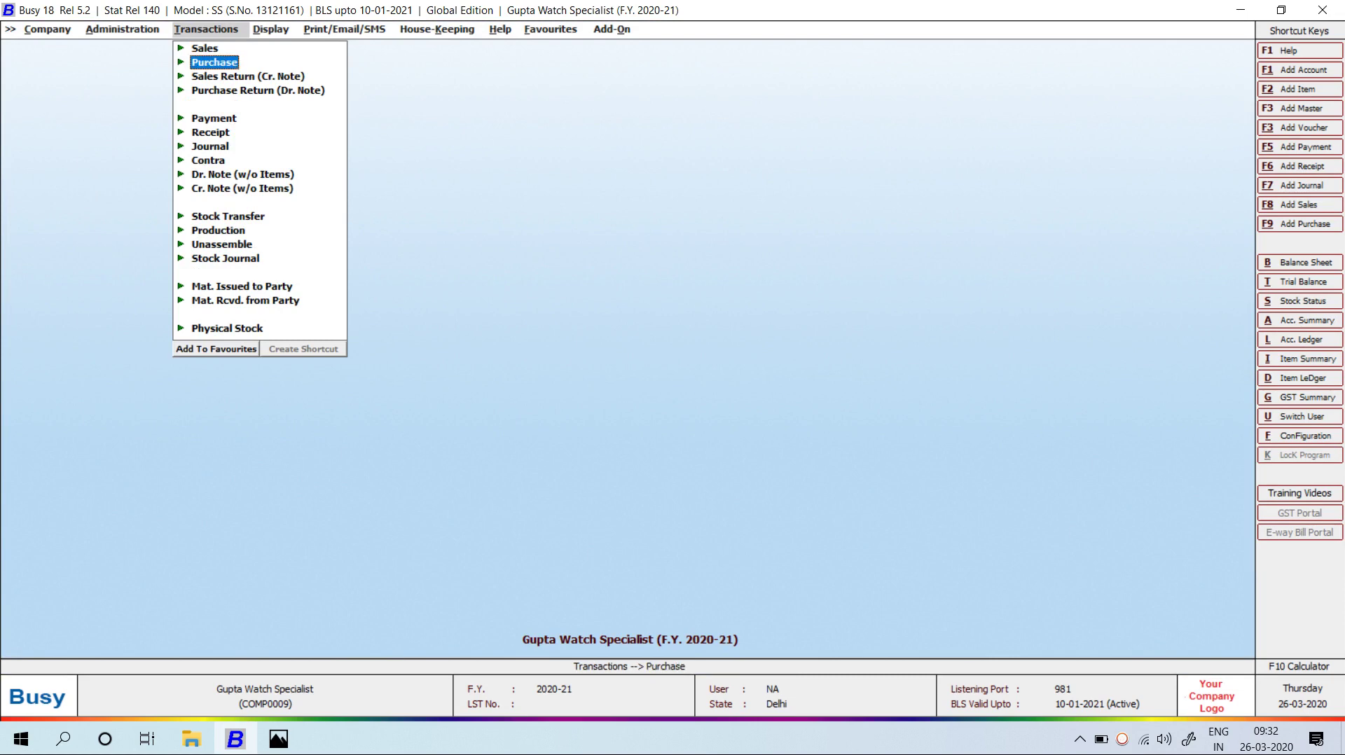
key(Down)
key(Down)
key(Down)
key(Down)
key(Up)
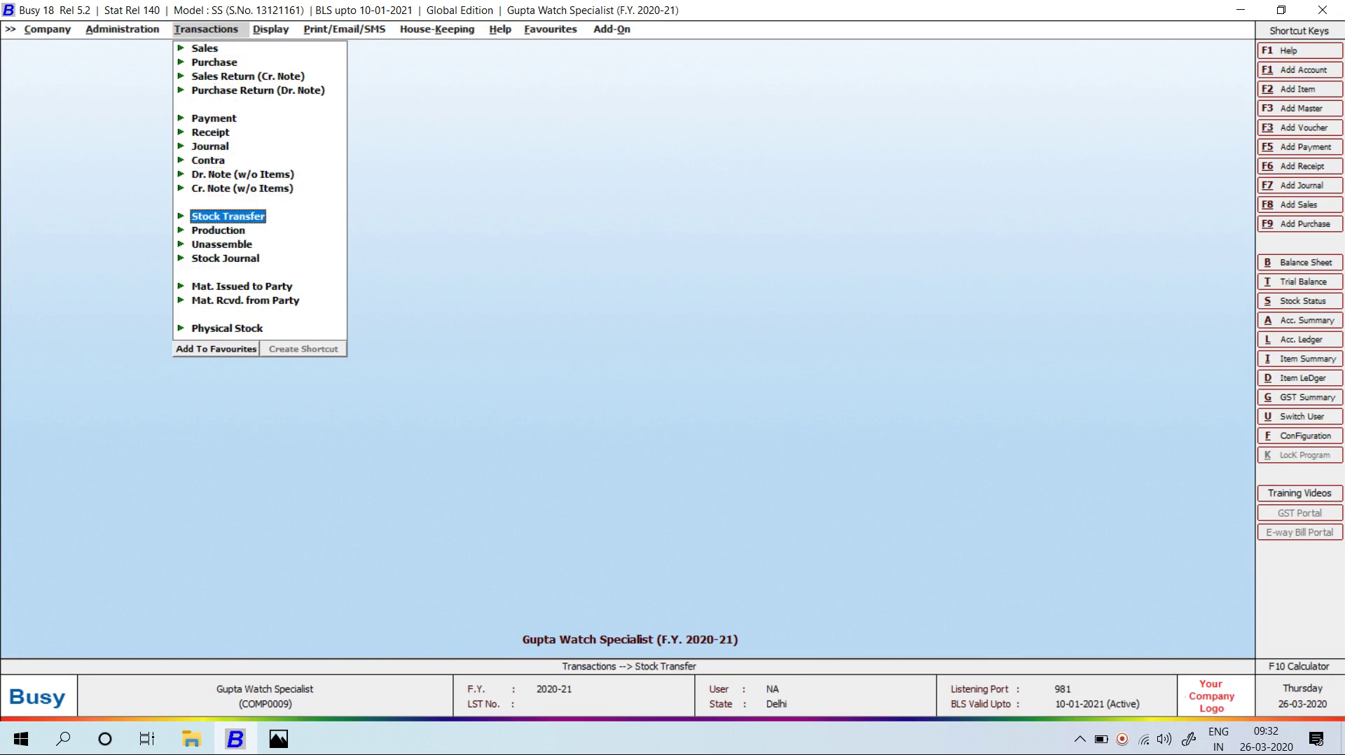
key(Down)
key(Return)
key(Return)
key(Return)
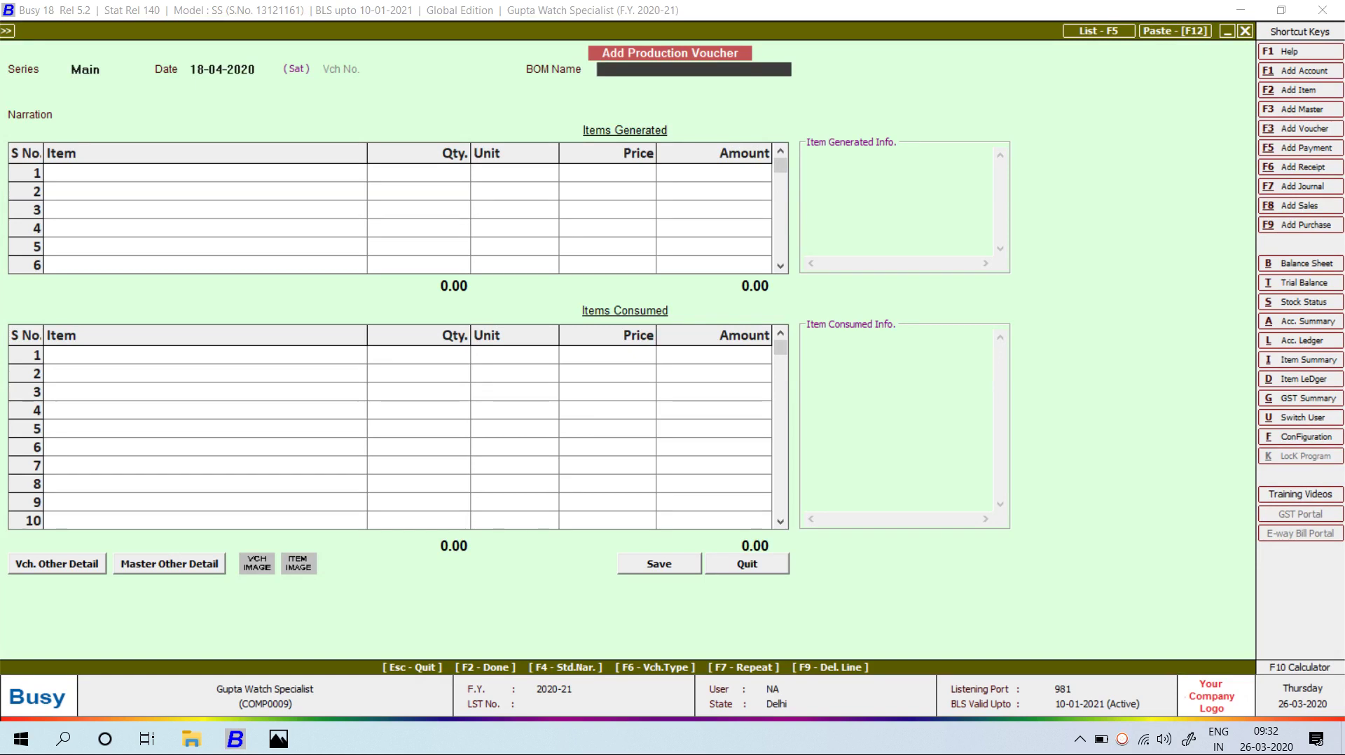
- Load the bill of material for FASTTRACK 016/S into the production voucher with a quantity of 1 Pcs
key(Return)
key(Return)
key(Return)
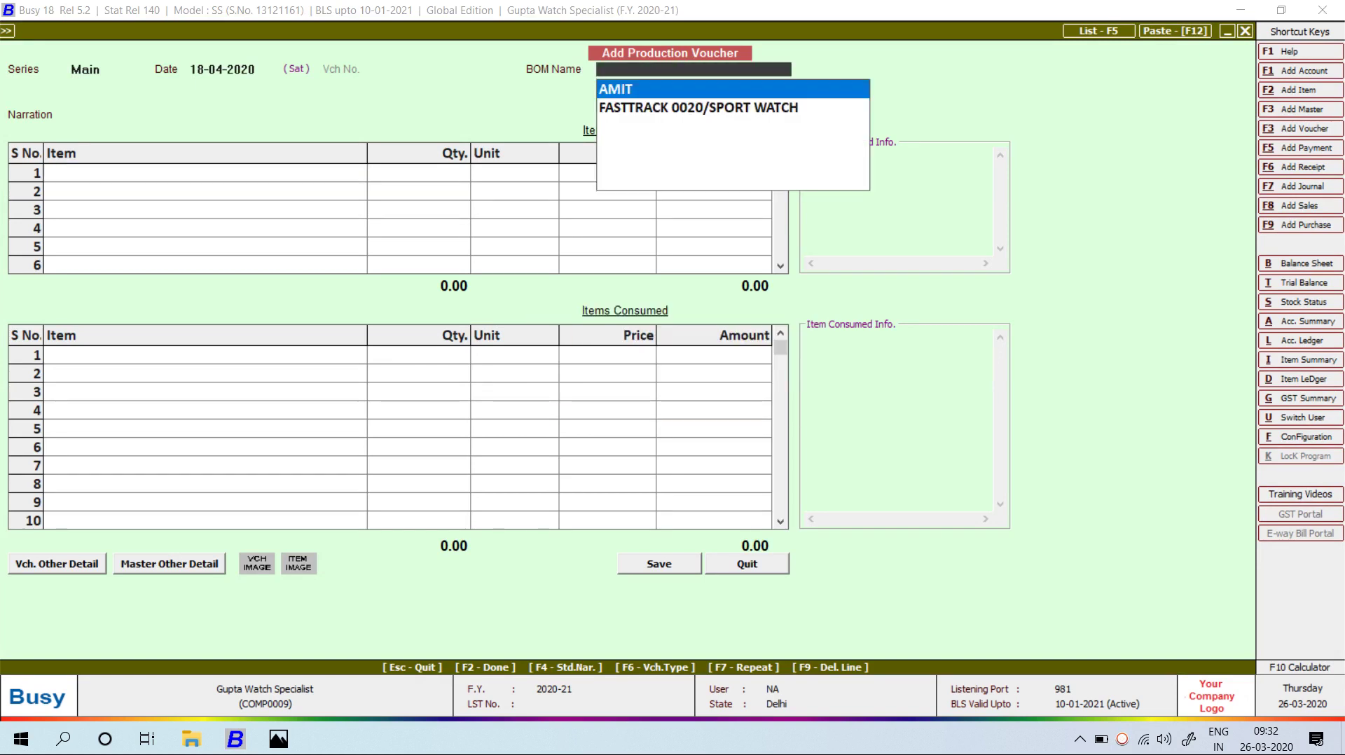
key(Return)
key(Return)
key(Return)
key(Return)
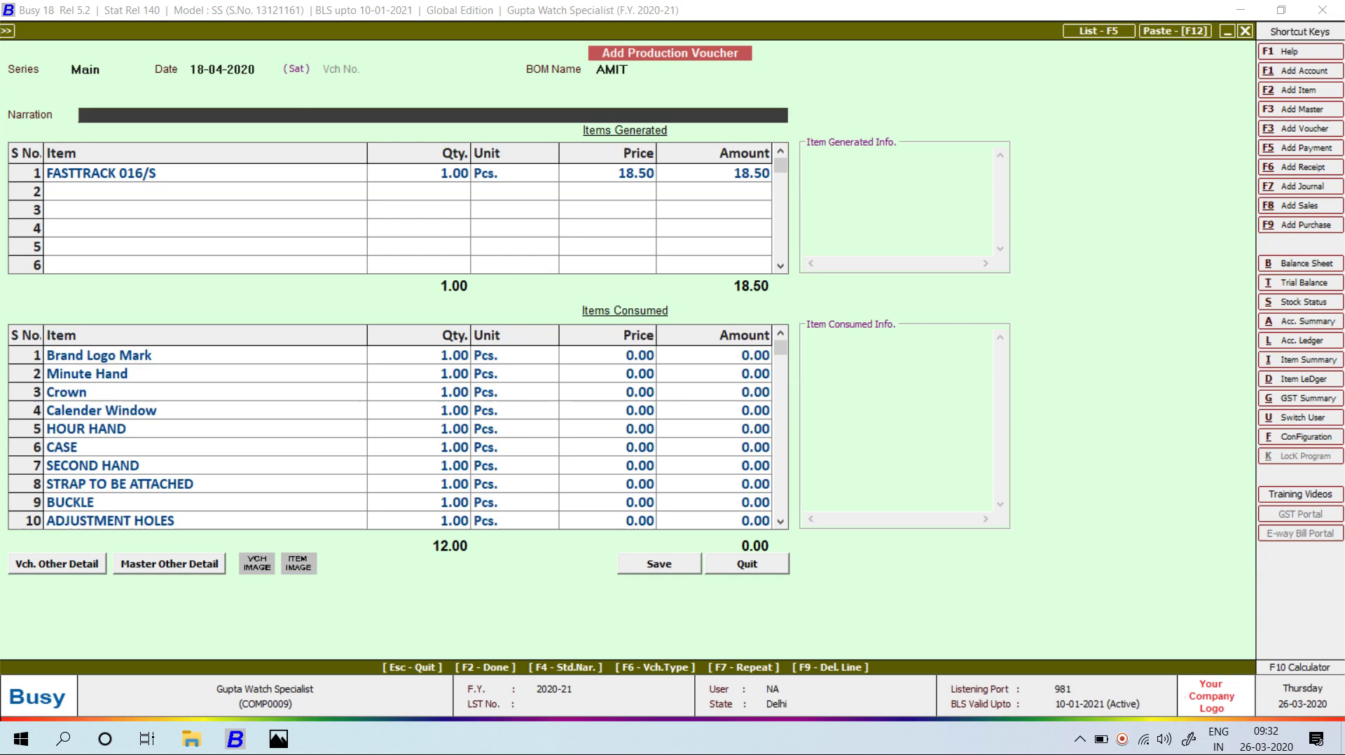
- Assign Main Store as the material centre of the generated item FASTTRACK 016/S and go on to the consumed items
key(Return)
key(Return)
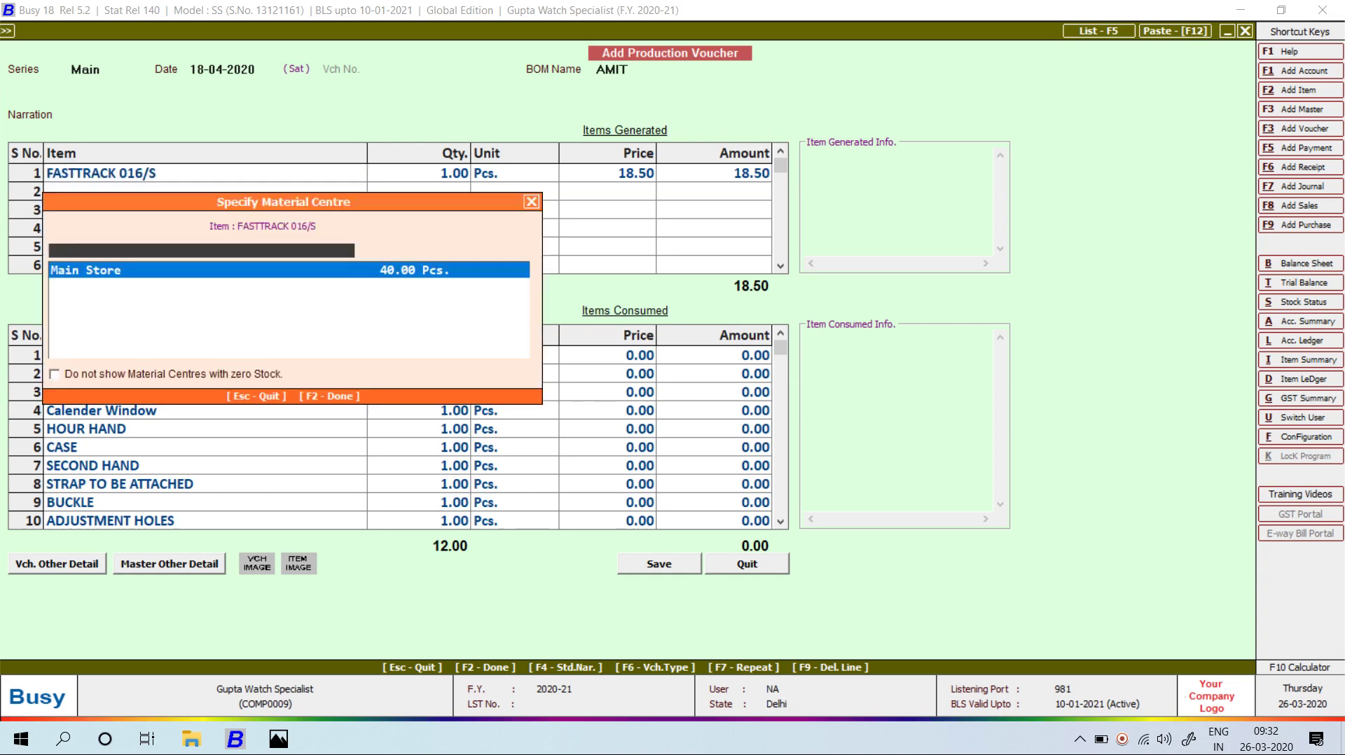
key(Return)
key(Return)
key(Return)
key(Return)
key(Return)
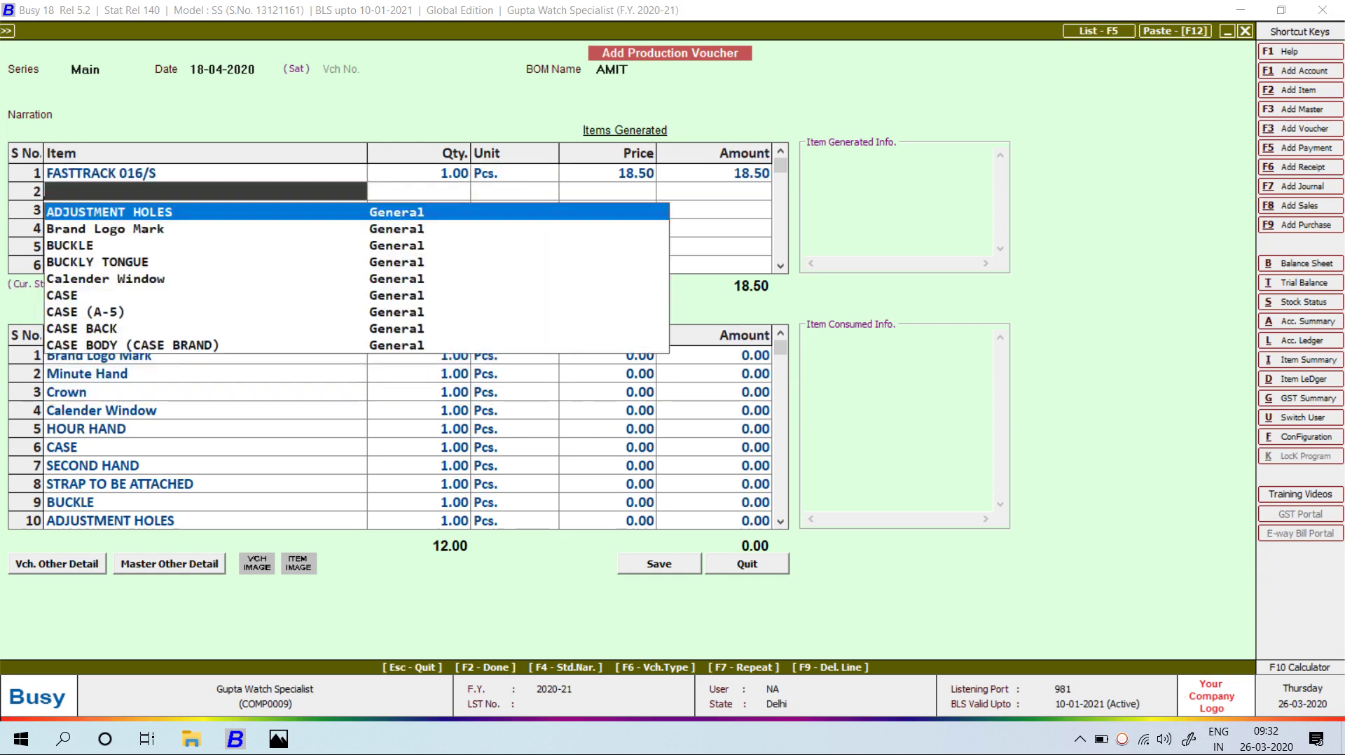
key(Escape)
key(Tab)
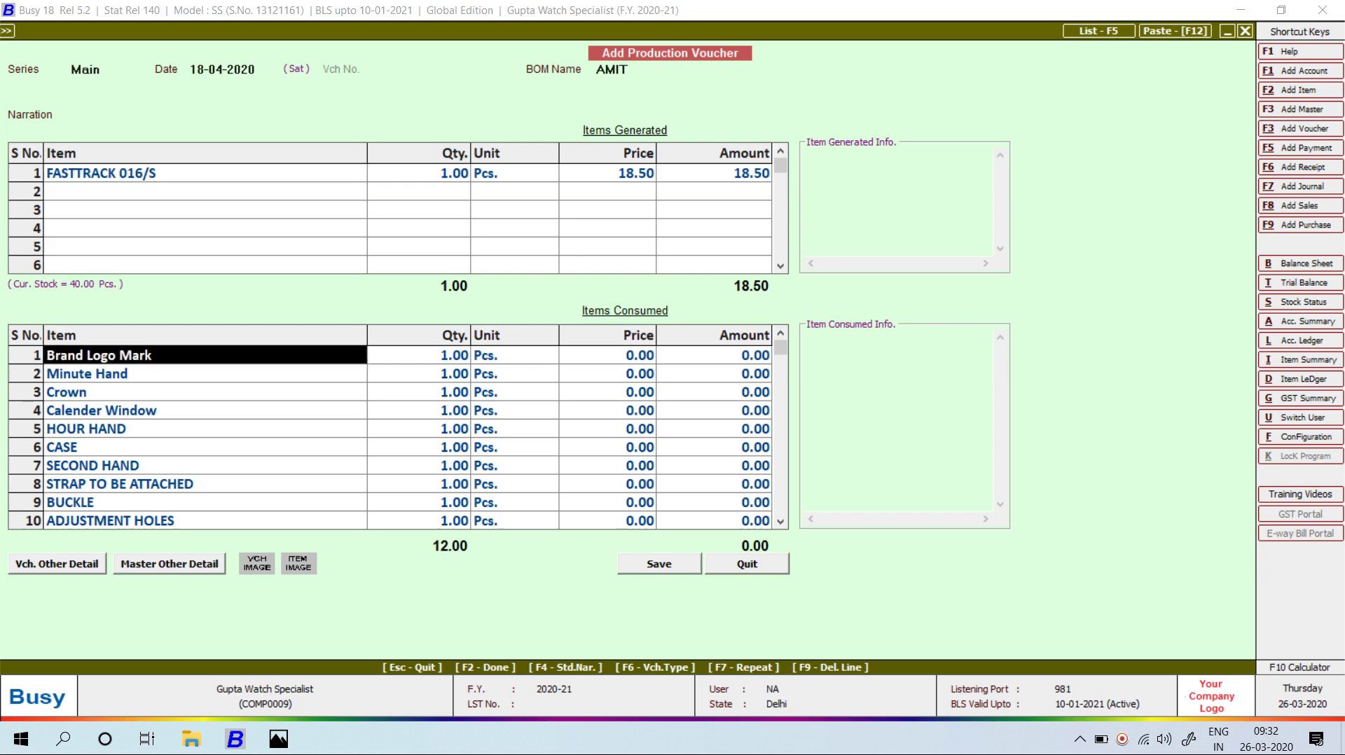
- Accept the item-level material centre for the consumed items Brand Logo Mark, Minute Hand, Crown and Calender Window
key(Return)
key(Return)
key(Return)
key(Return)
key(Return)
key(Return)
key(Return)
key(Return)
key(Return)
key(Return)
key(Return)
key(Return)
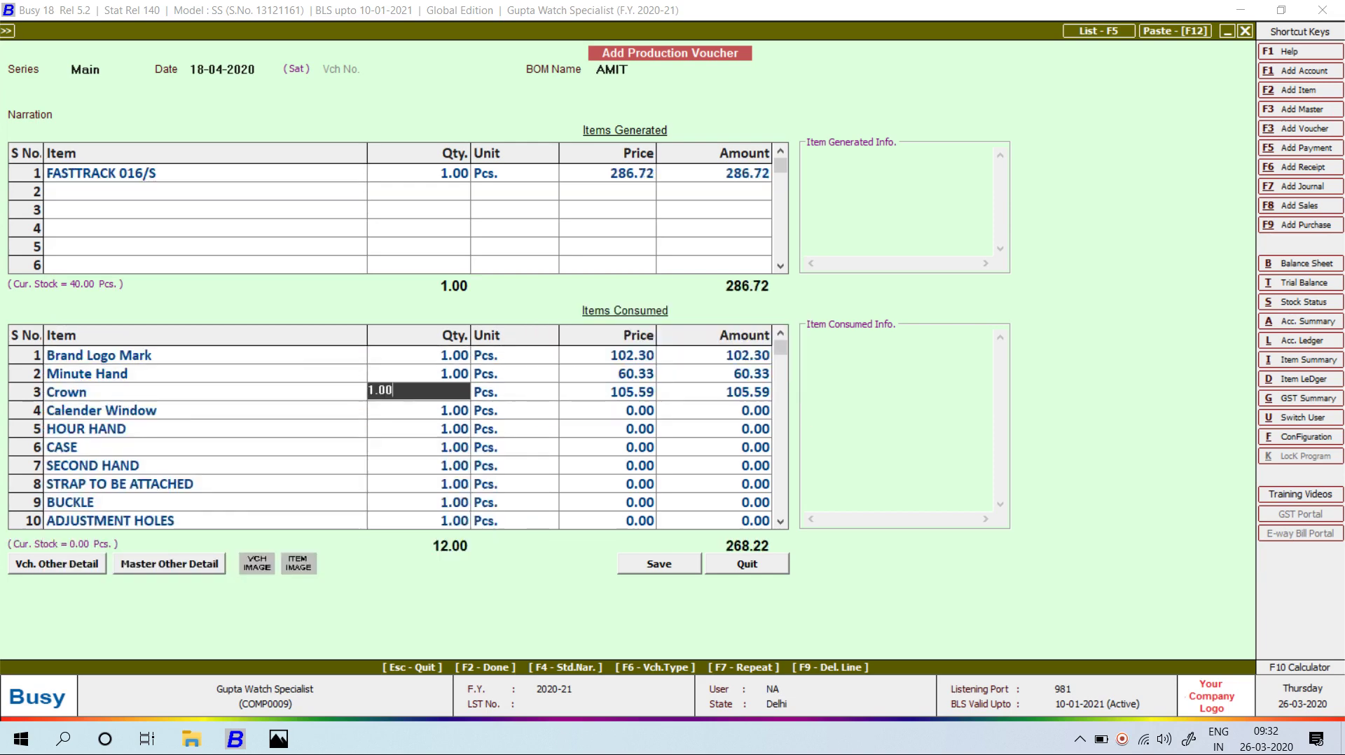
key(Left)
key(Return)
key(Return)
key(Return)
key(Return)
key(Return)
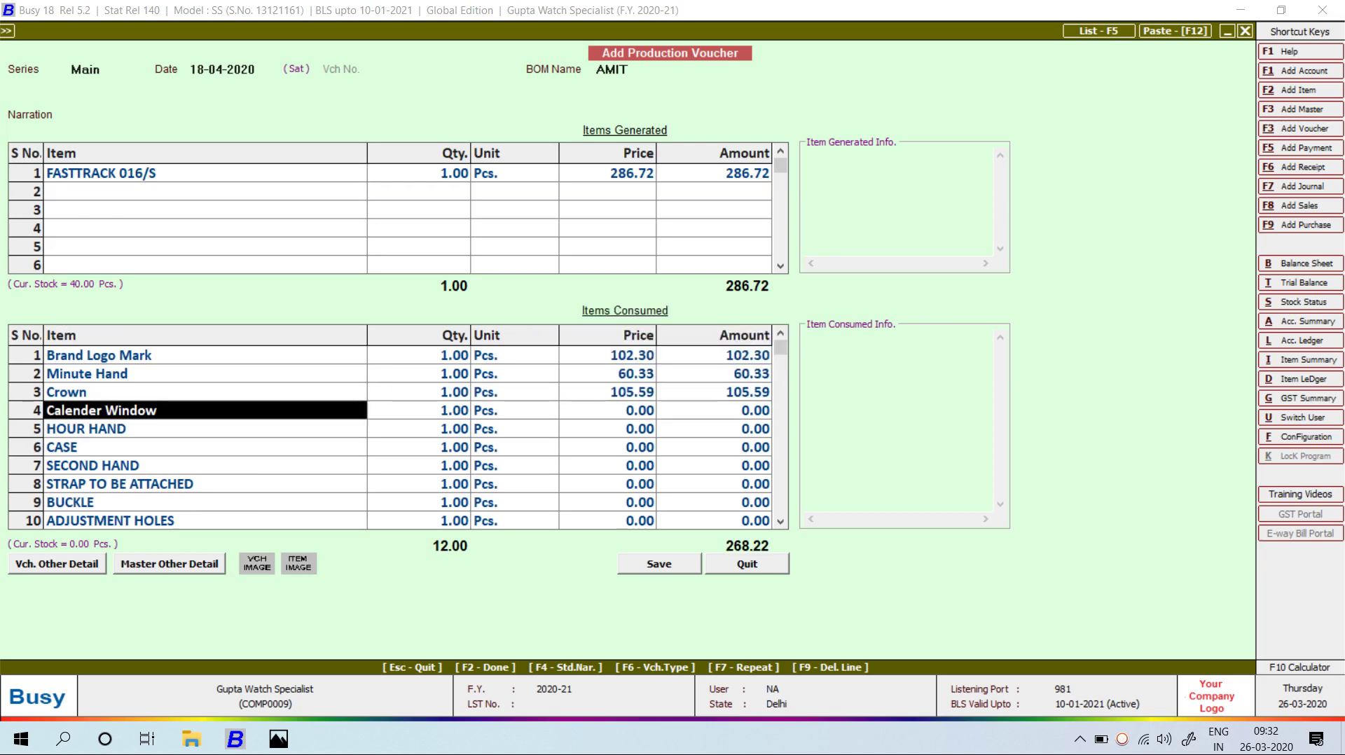
key(Return)
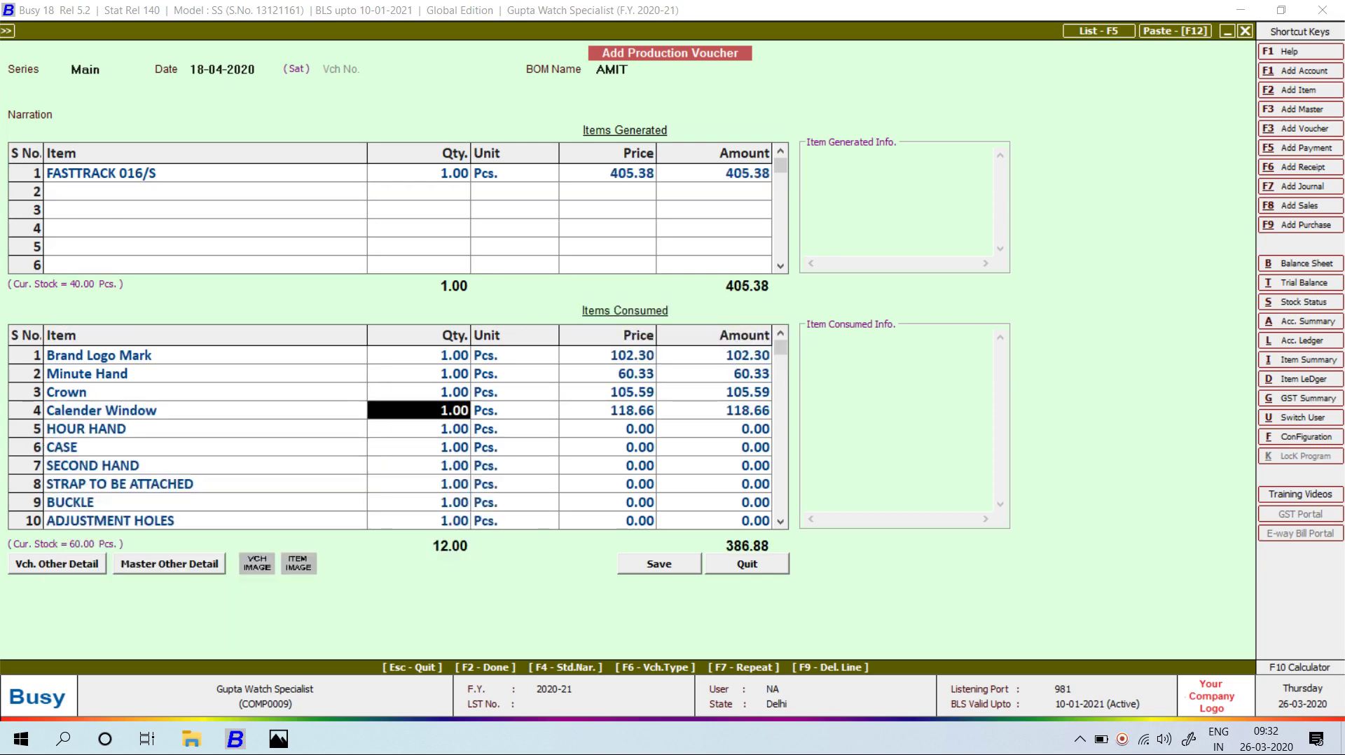
- View the bill of material master for FASTTRACK 016/S from the voucher and quit both without saving
key(Escape)
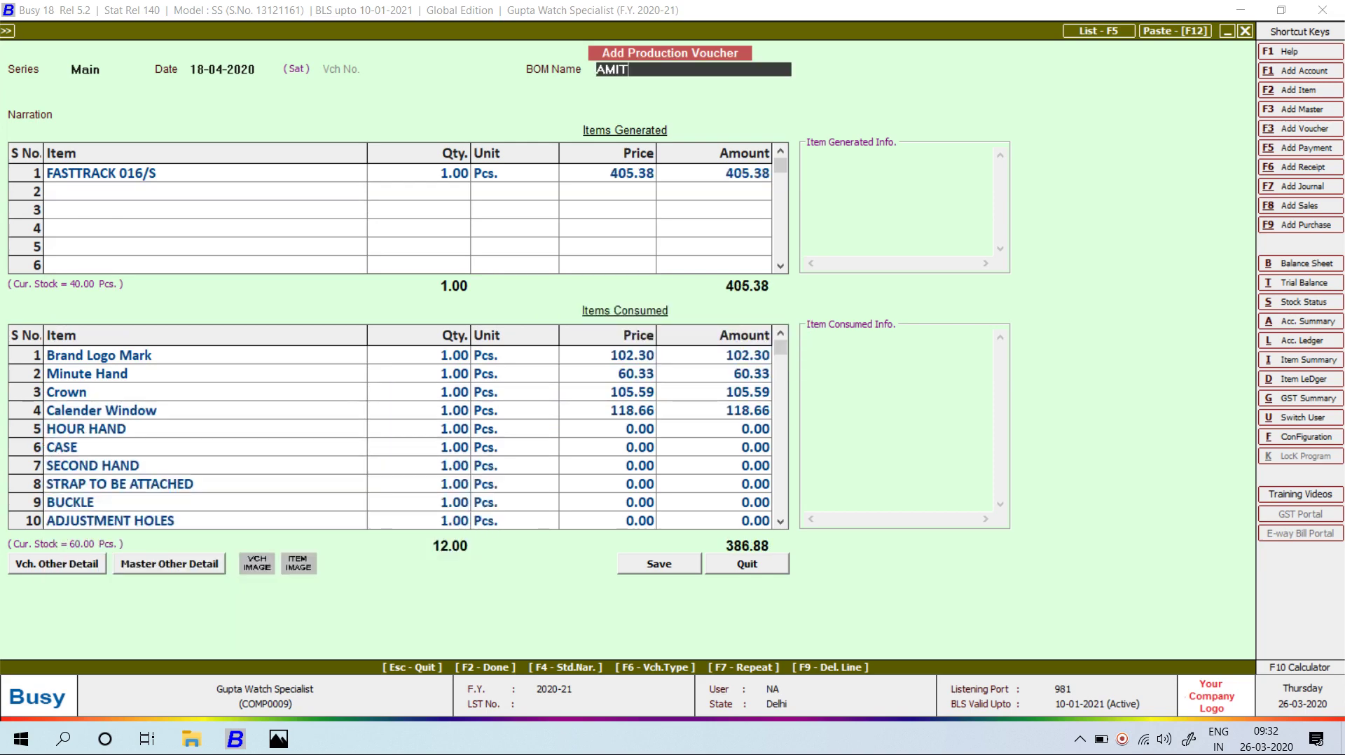
key(alt+m)
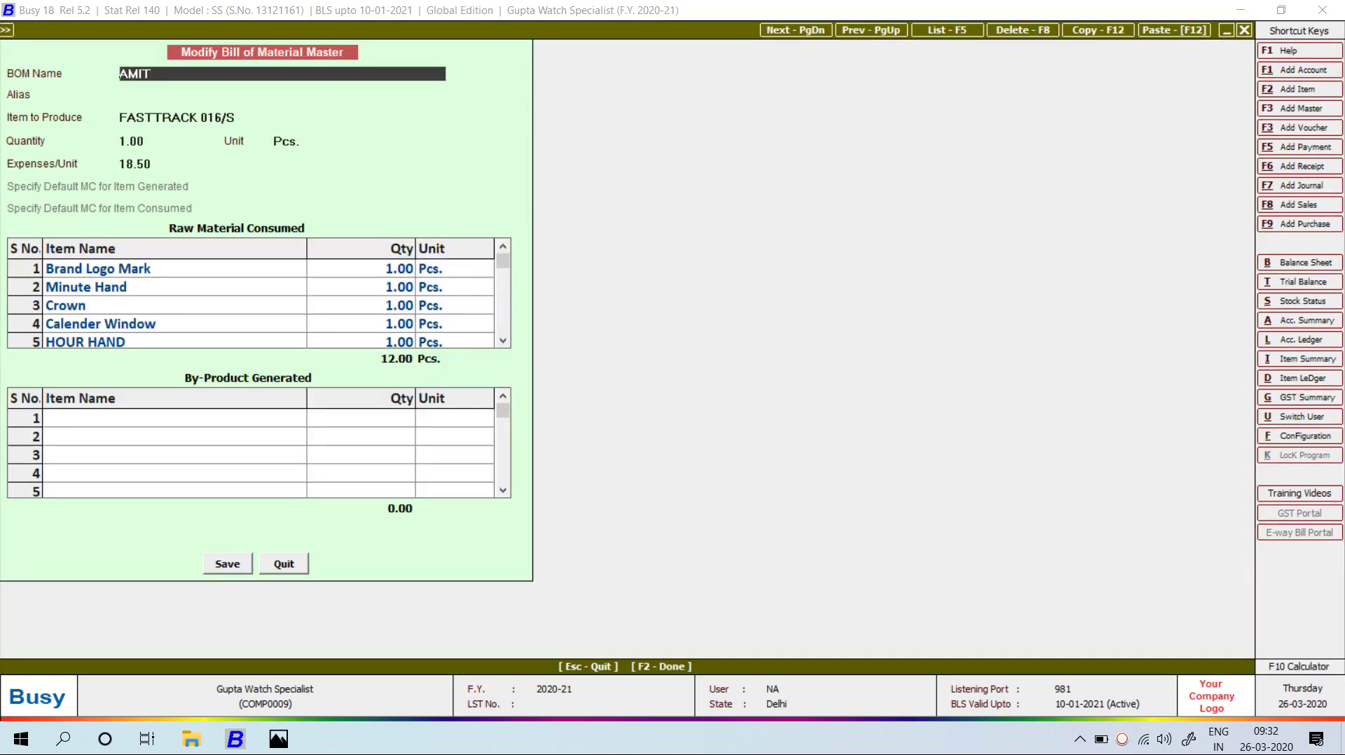
key(Escape)
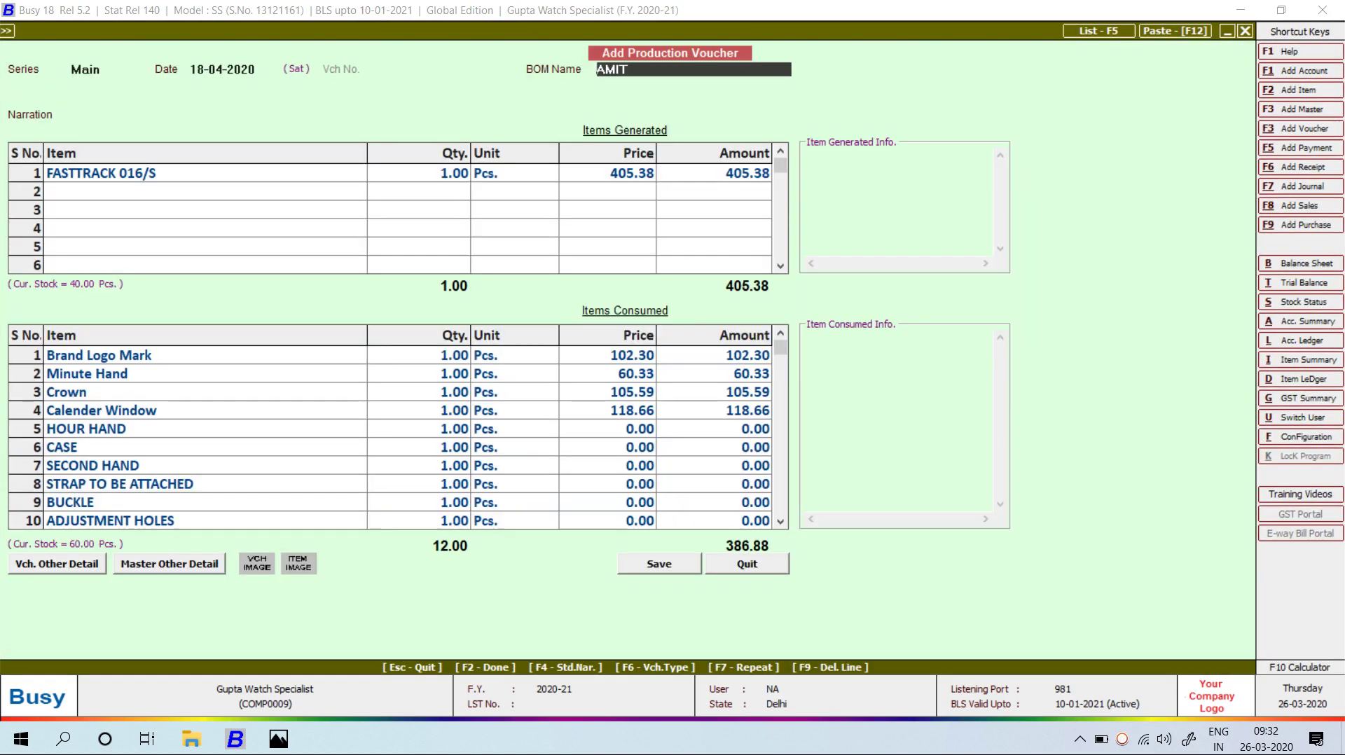
key(Escape)
- Disable Material Centre at Item Level in the multi-godown inventory configuration and save the inventory options
key(Left)
key(Return)
key(Left)
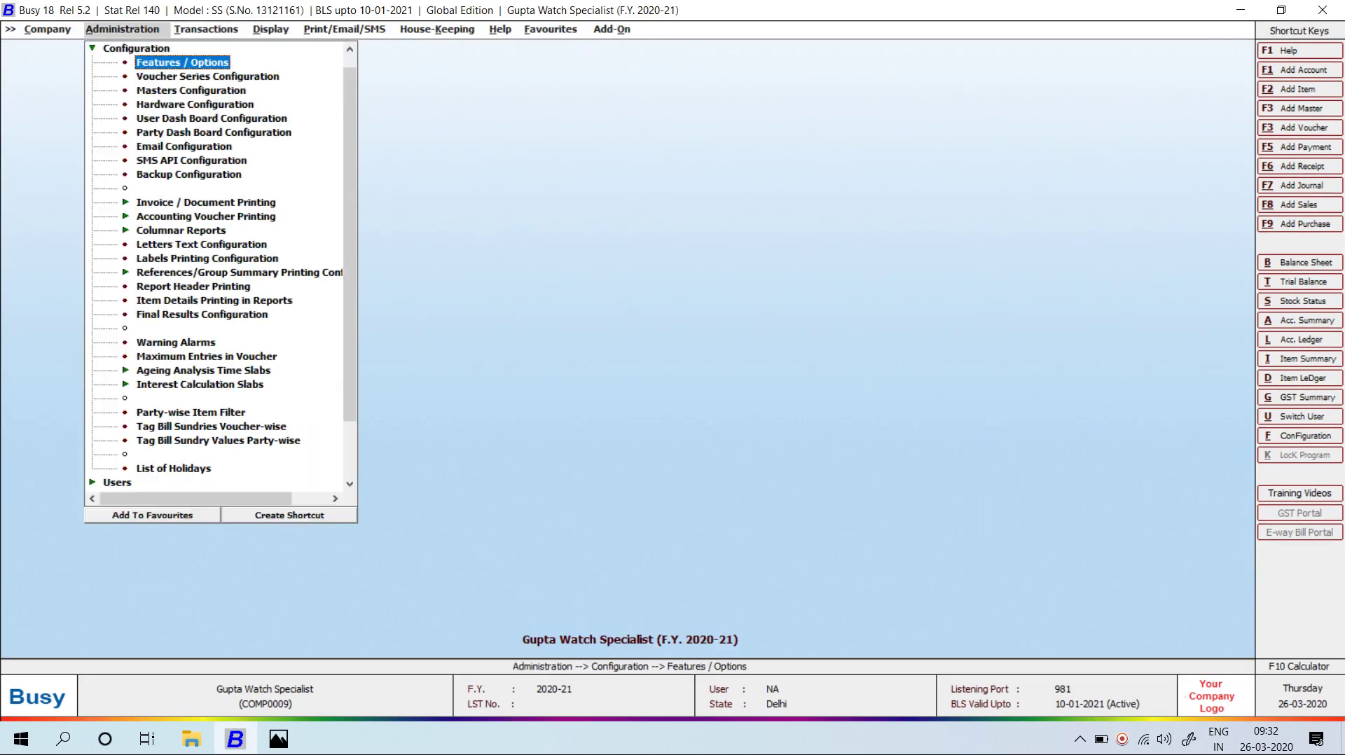
key(Return)
key(Down)
key(Down)
key(Down)
key(Down)
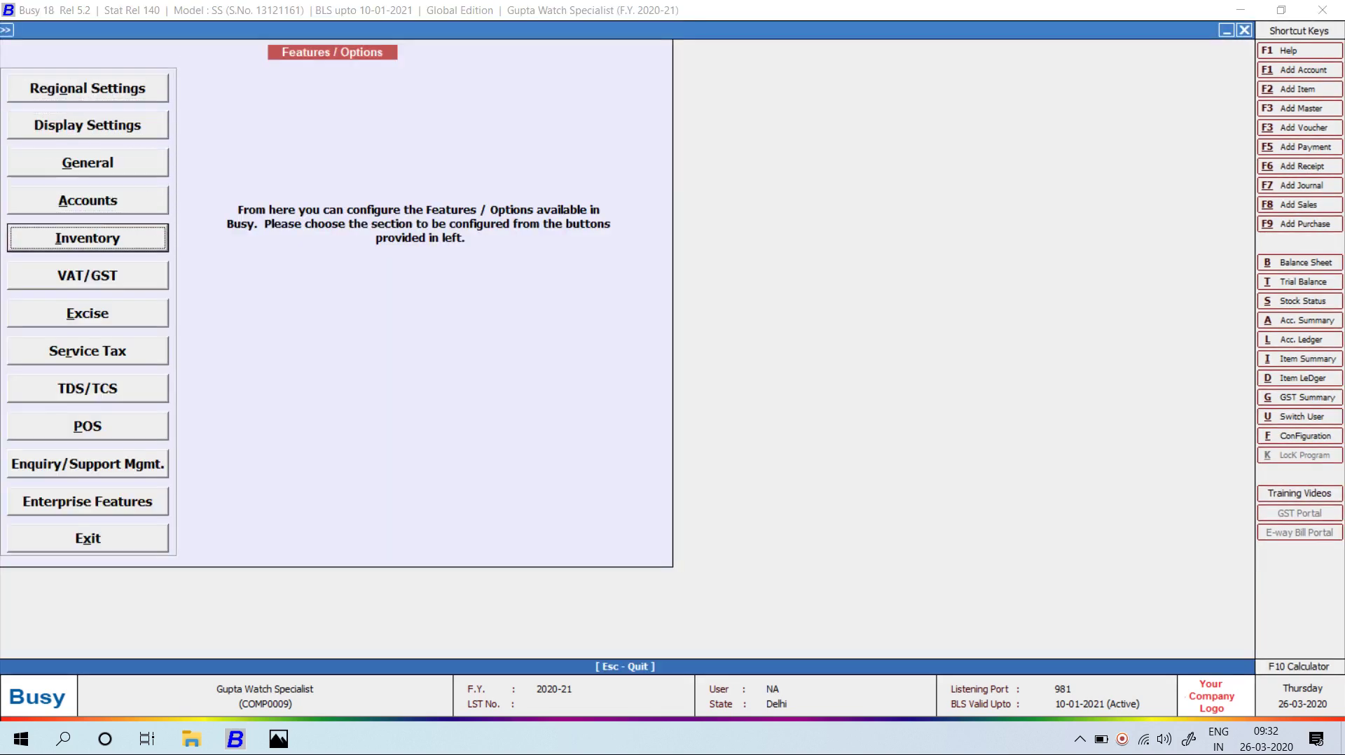
key(Return)
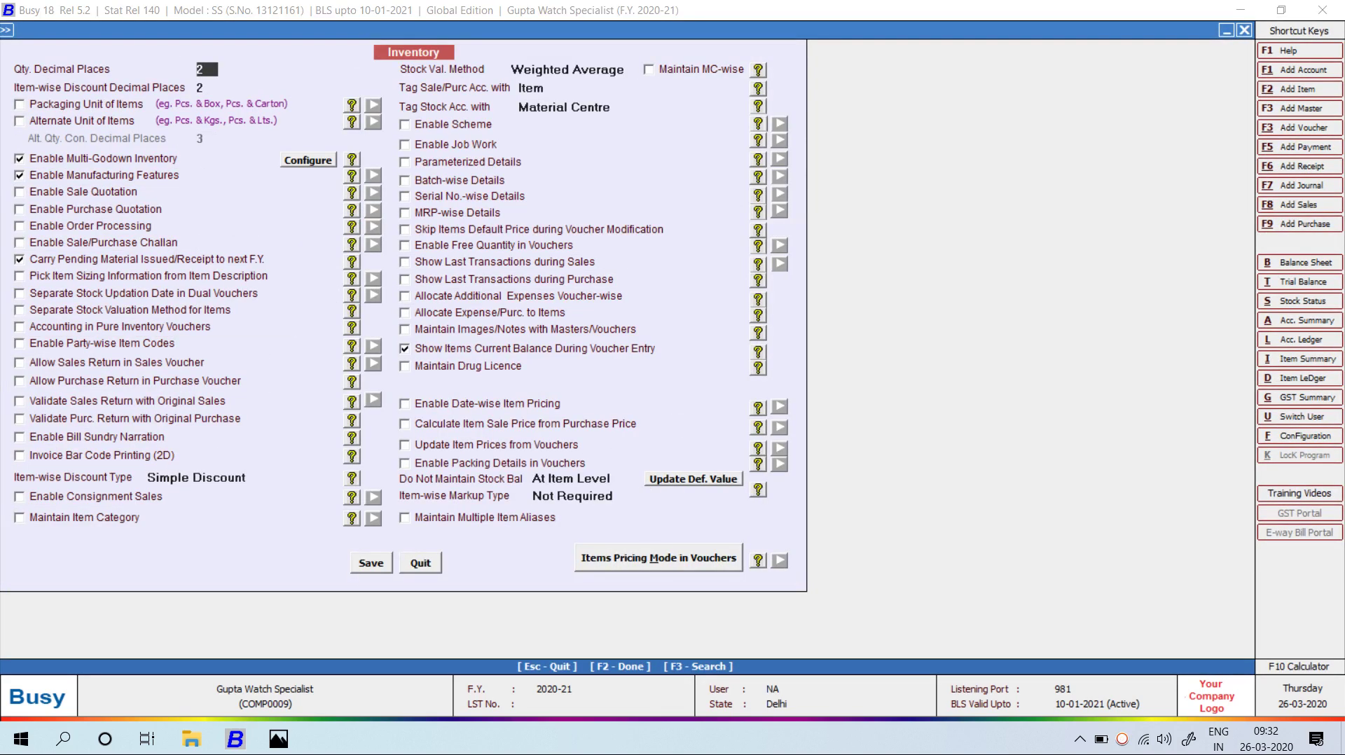
click(308, 161)
key(space)
key(Return)
key(Return)
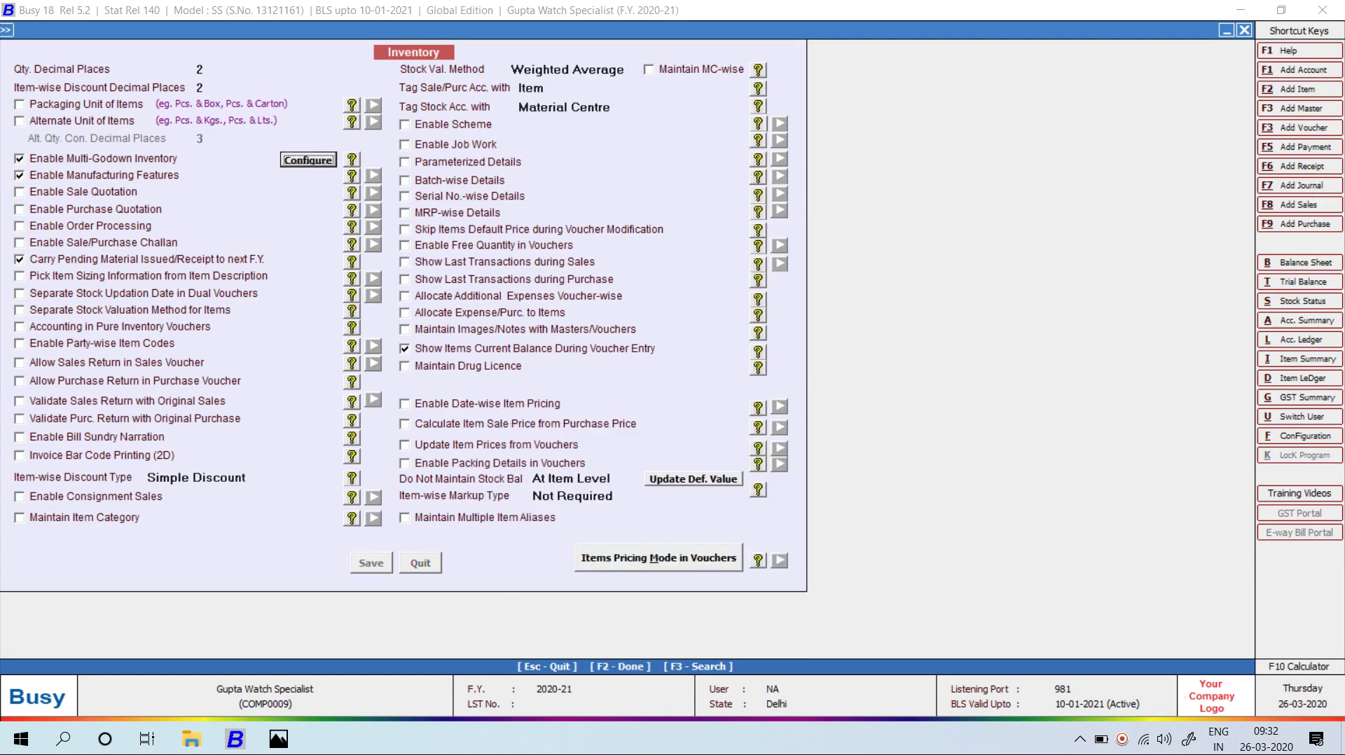
click(420, 562)
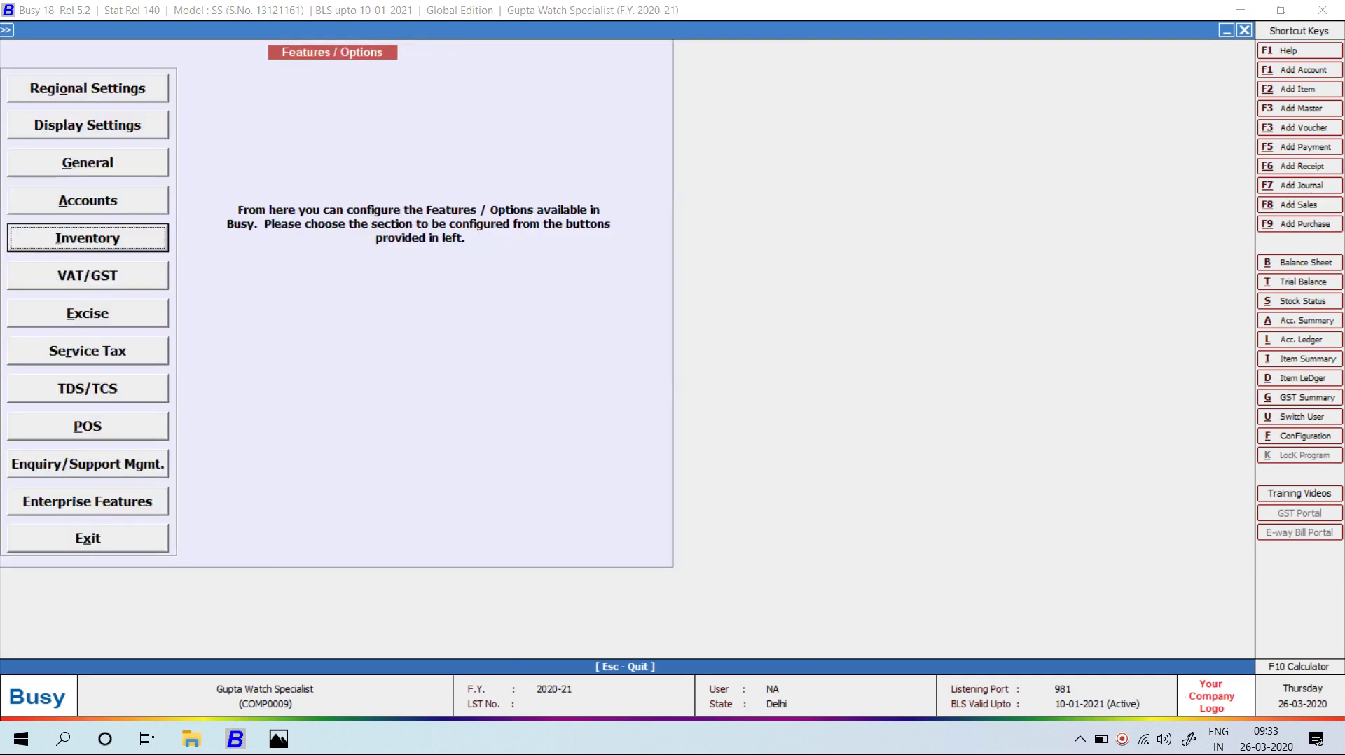
- Look up the sales invoice details in 08.PNG in Photos and return to Busy
click(279, 738)
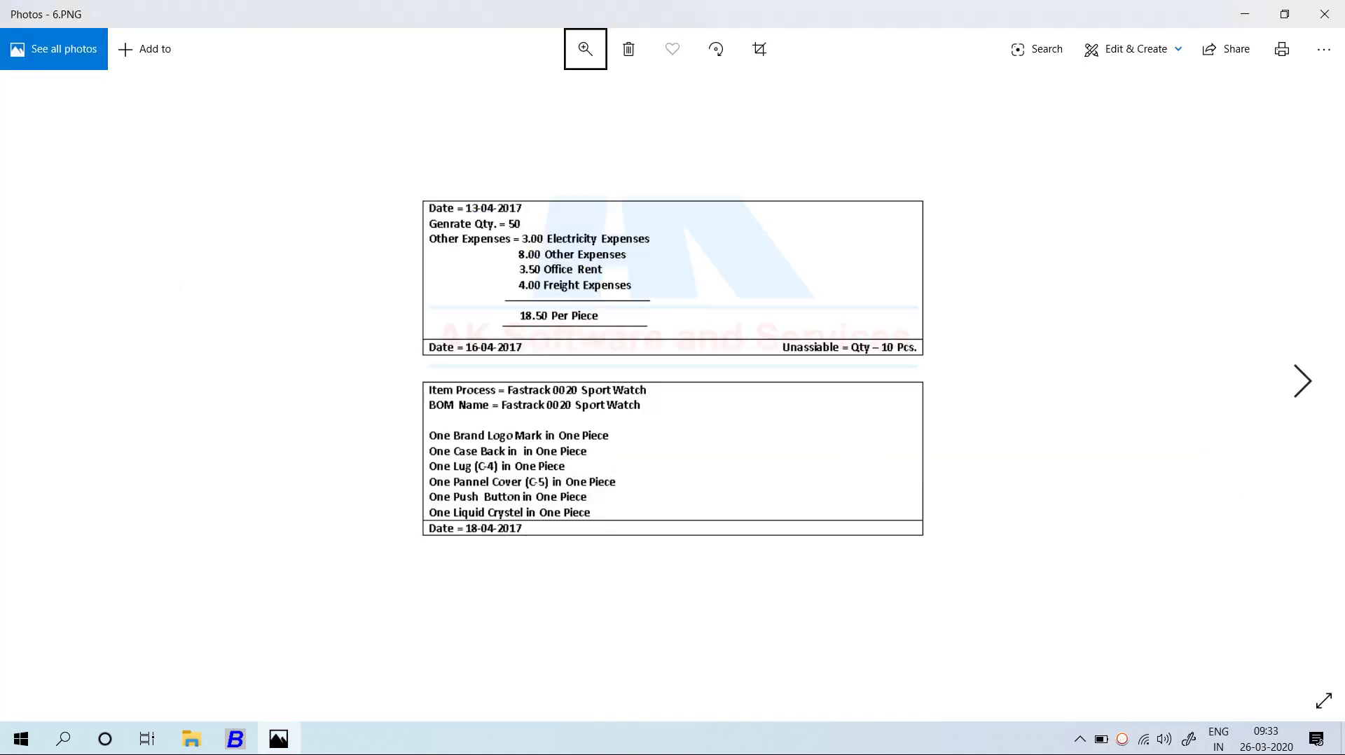
key(Right)
key(Right)
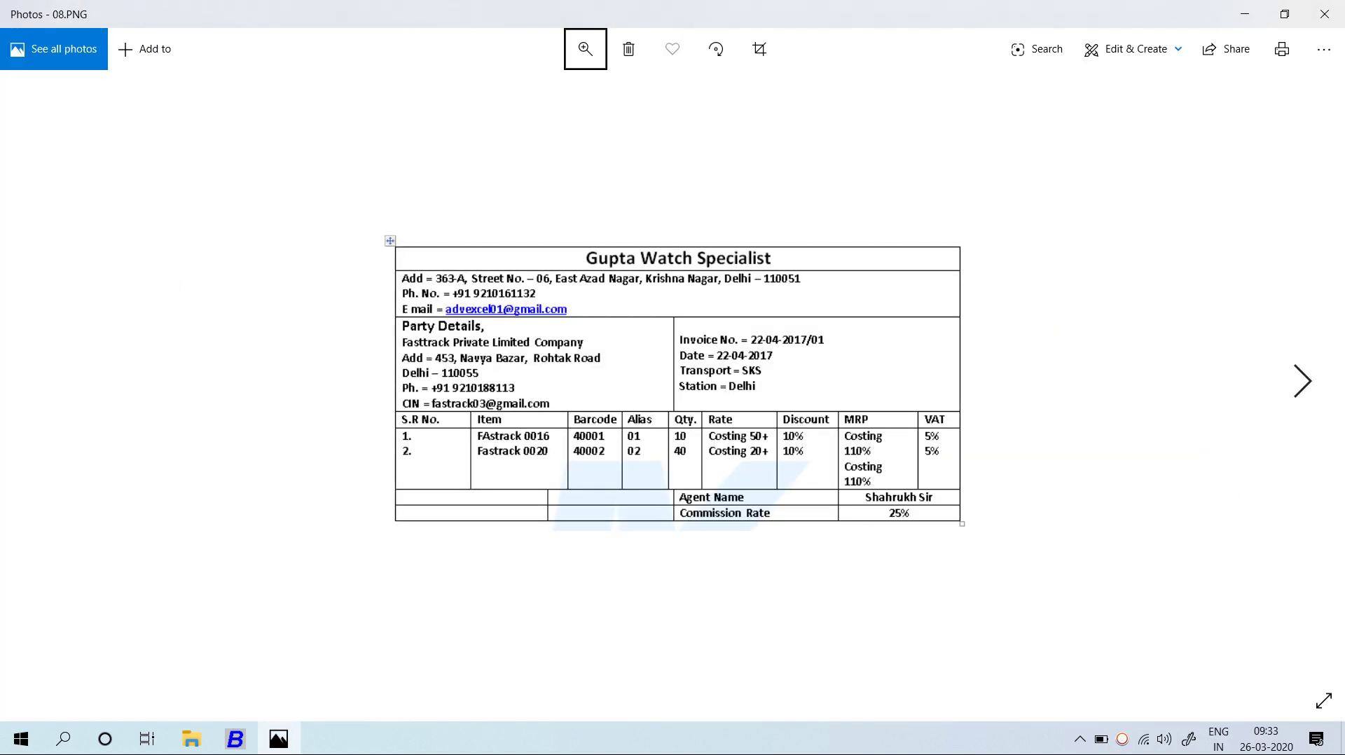
key(alt+Tab)
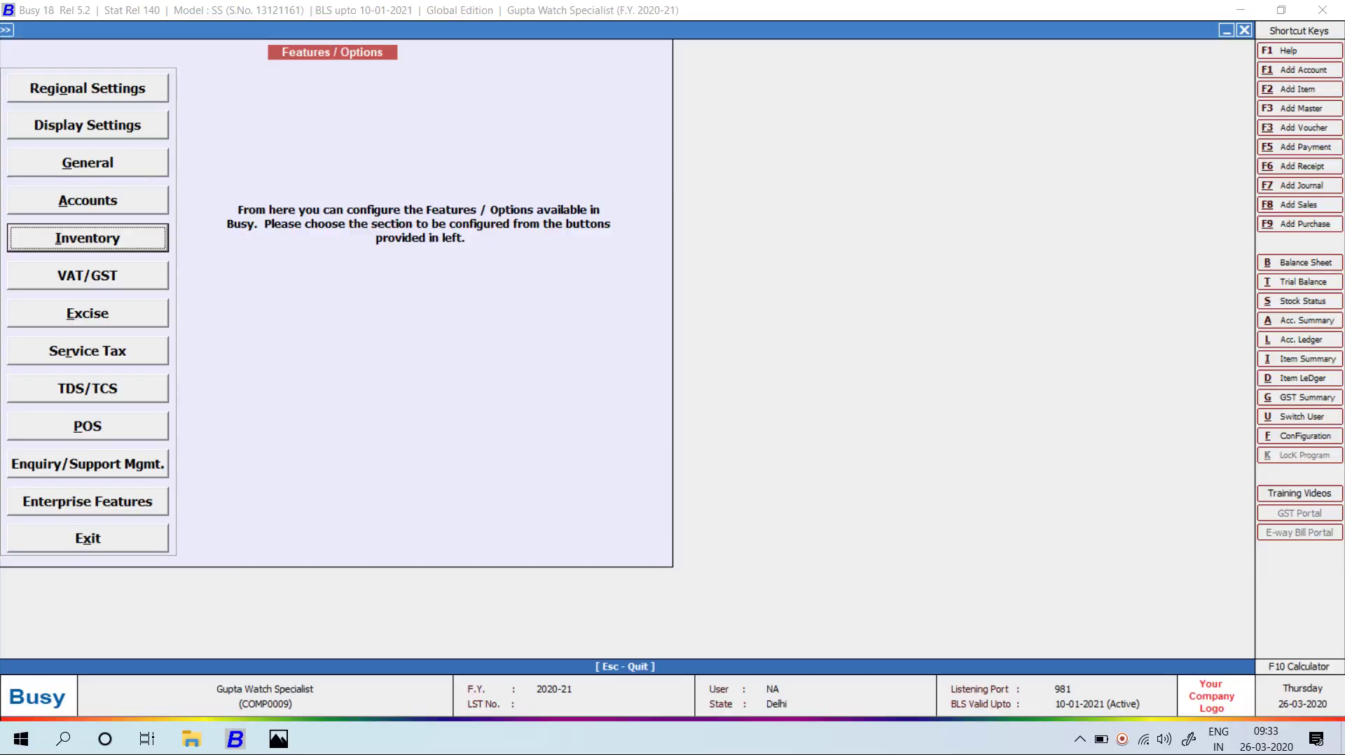
- Start a new sales voucher in the Main series dated 22-04-2020
key(Escape)
key(Right)
key(Return)
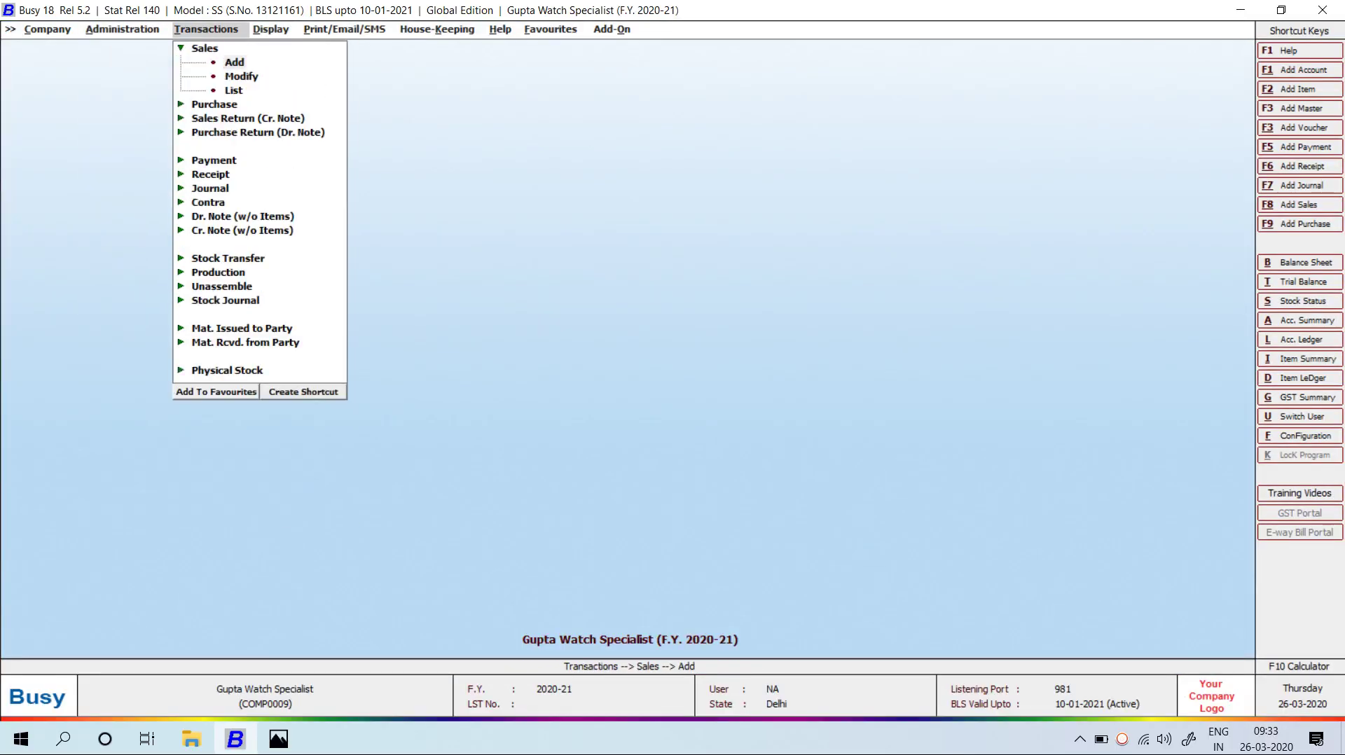
key(Return)
key(Return)
text(22)
key(Return)
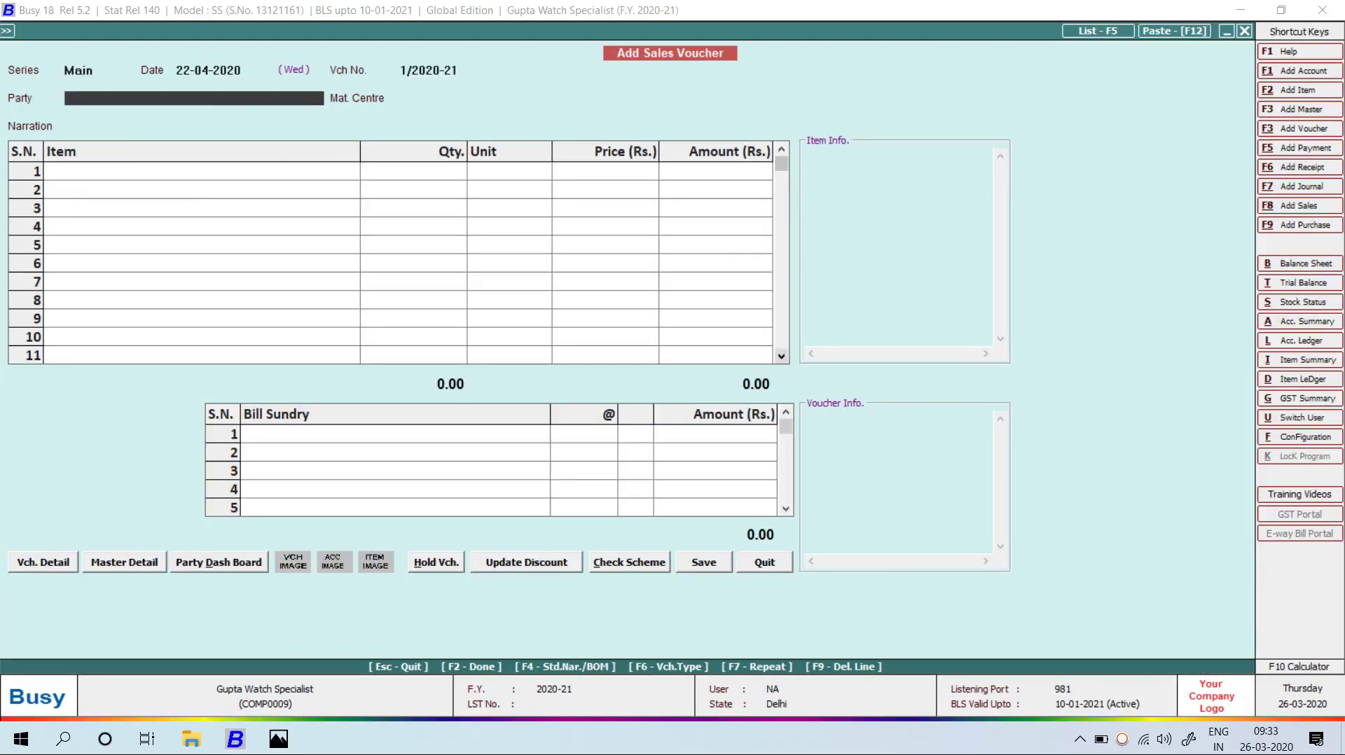
- Check the party details in 08.PNG and start a new account master named Fasttrack Private Limited
key(alt+Tab)
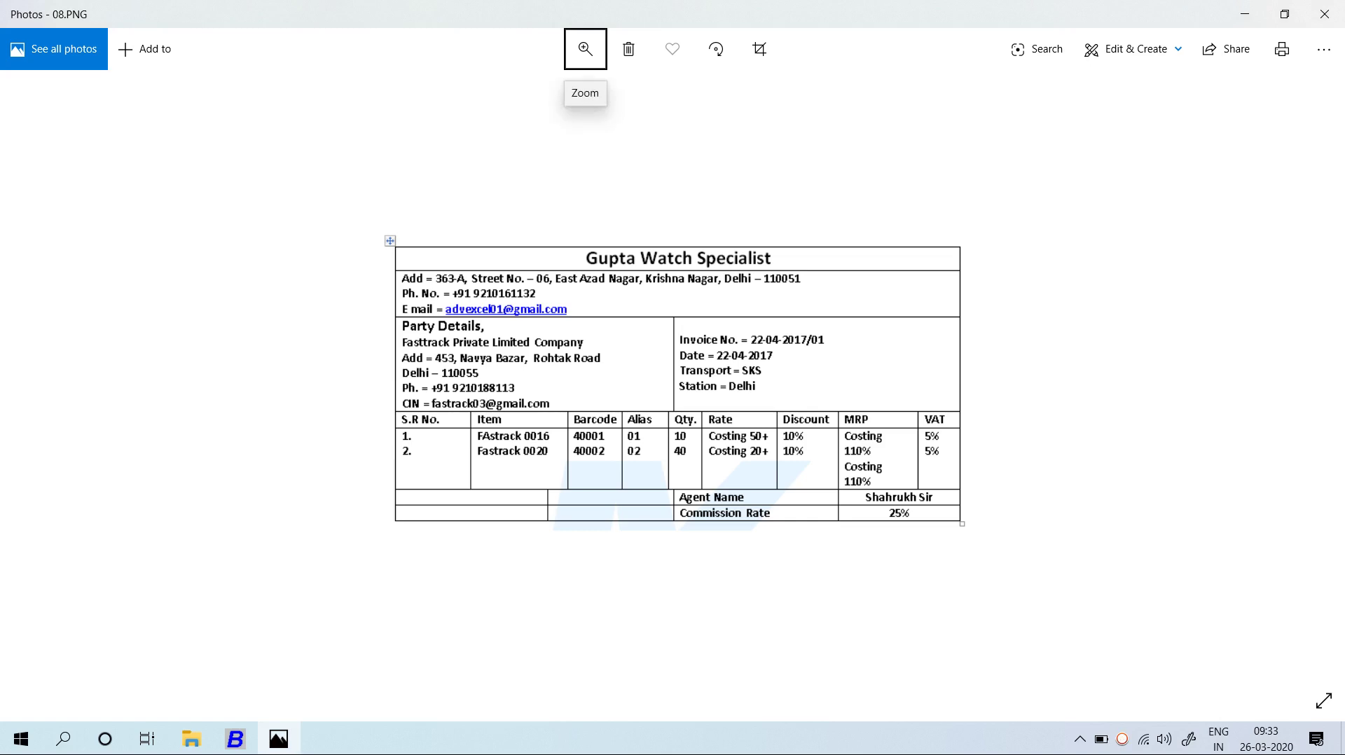
key(alt+Tab)
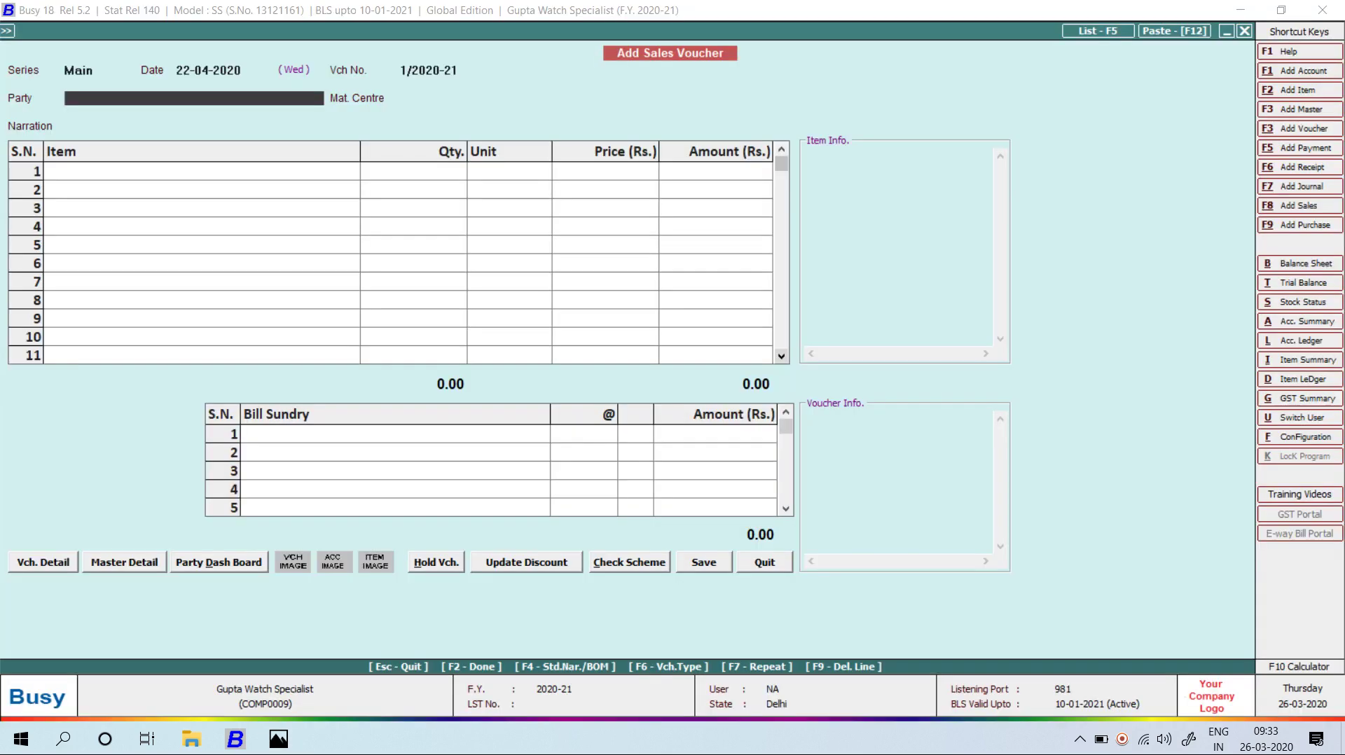
key(alt+F1)
text(Faas)
key(BackSpace)
text(ttr)
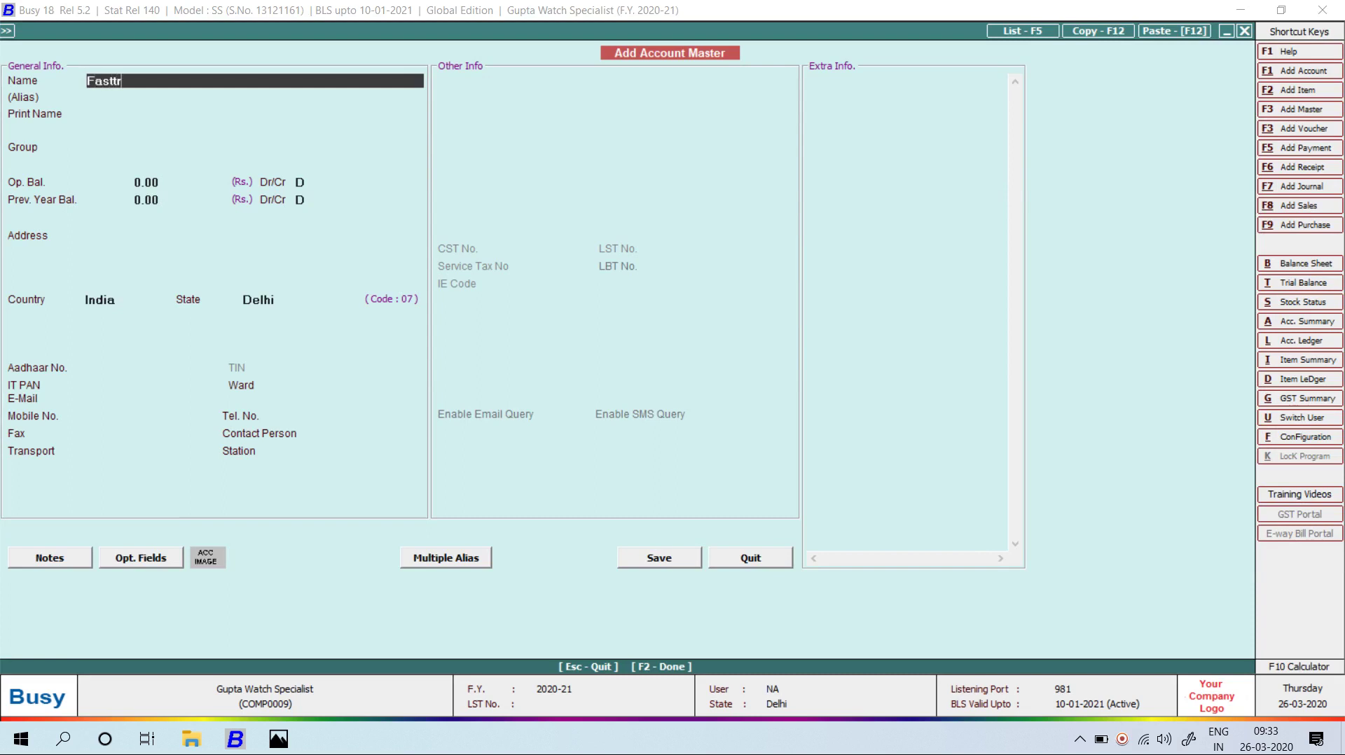
text(eckk)
key(BackSpace)
key(alt+Tab)
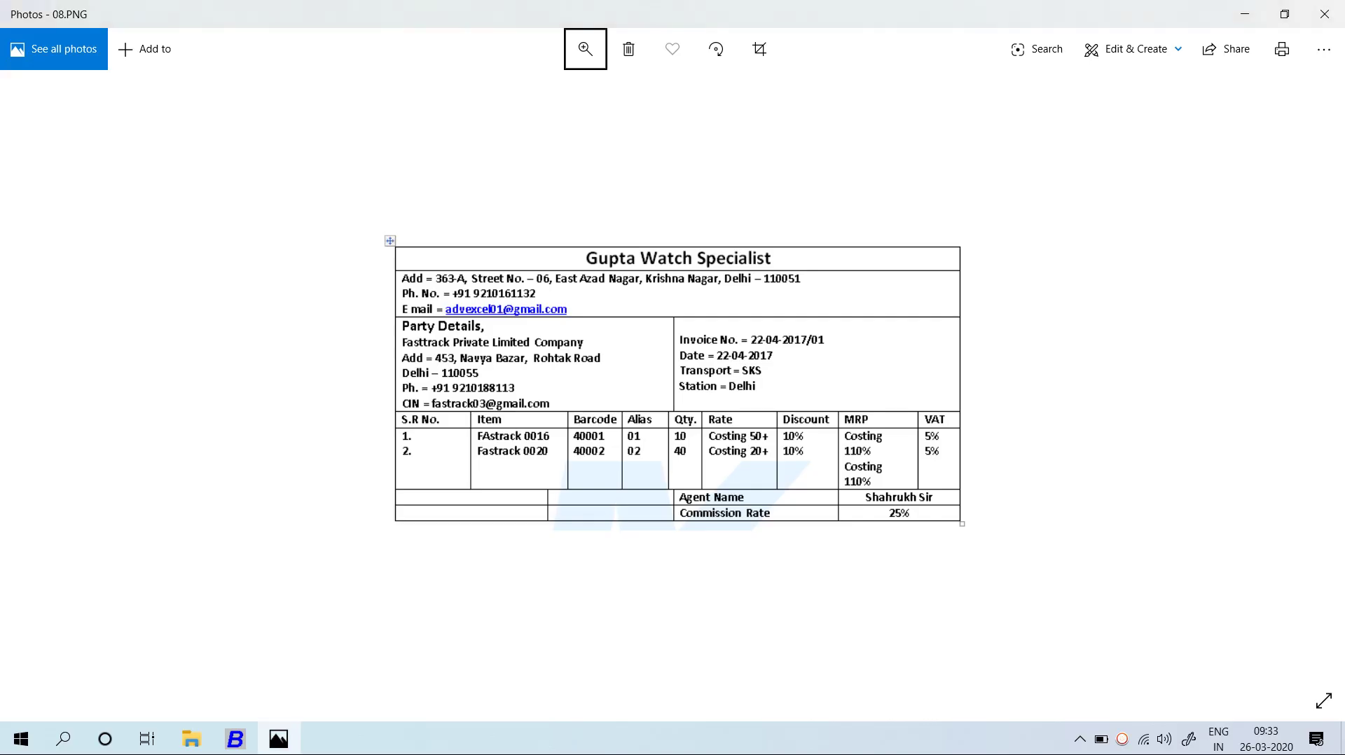
key(alt+Tab)
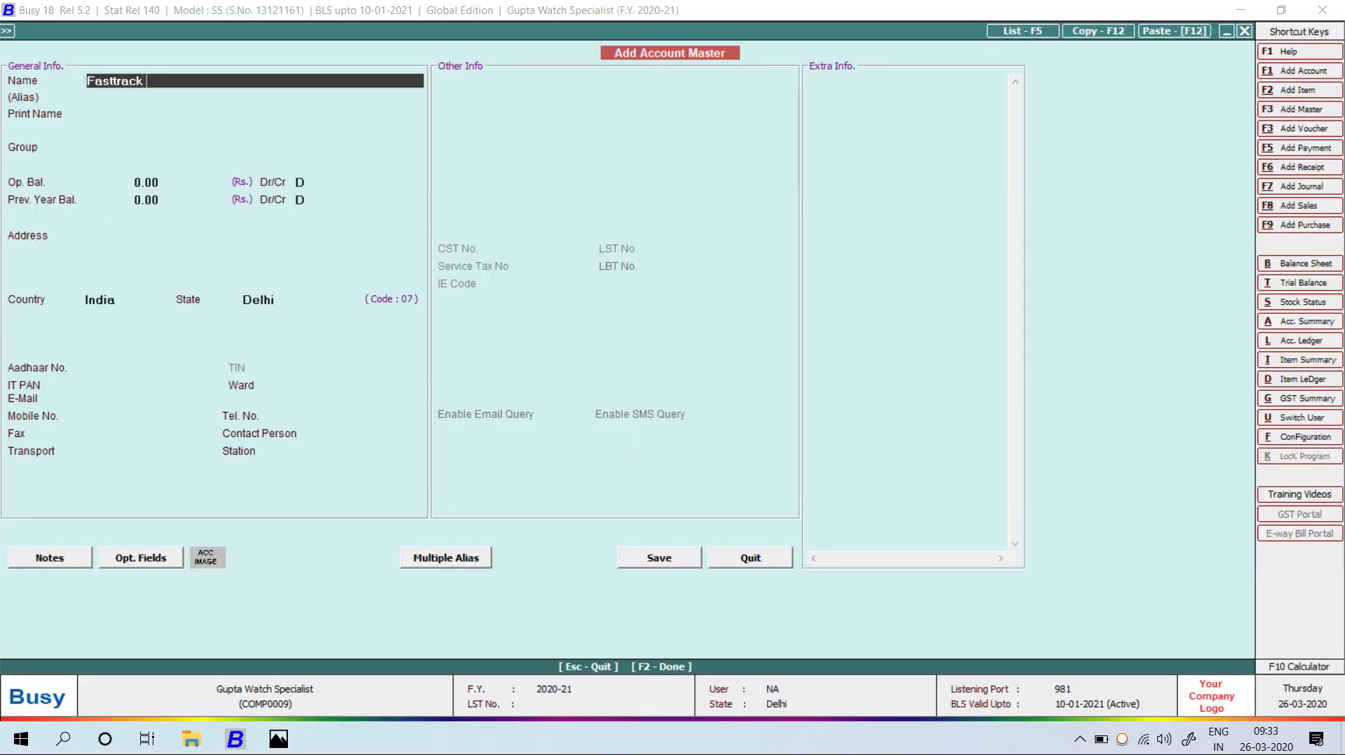
text(private limited)
key(Return)
key(Return)
- Assign the account to the Sundry Creditors group, set bill-by-bill balancing to N, and save it as the voucher's party
text(sun)
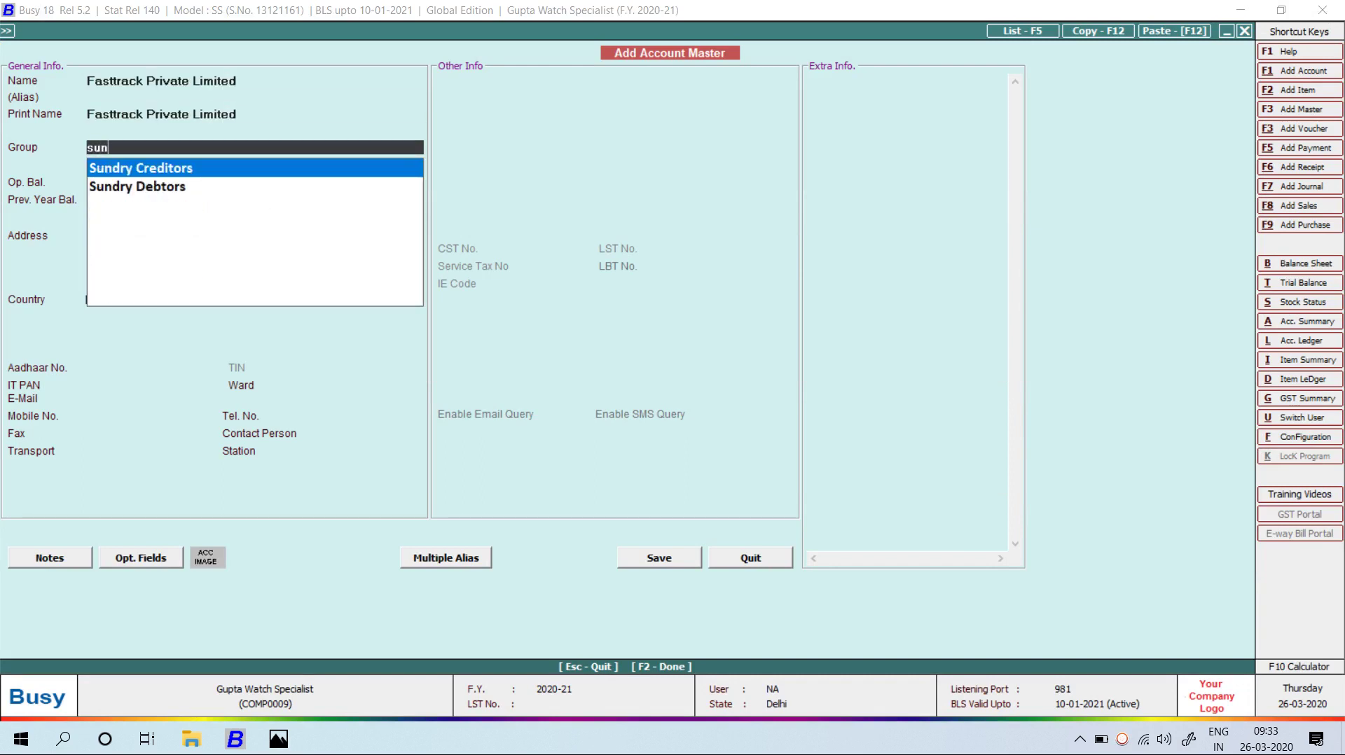
key(Return)
key(Return)
key(Return)
key(Return)
key(Return)
key(Return)
key(Return)
text(n)
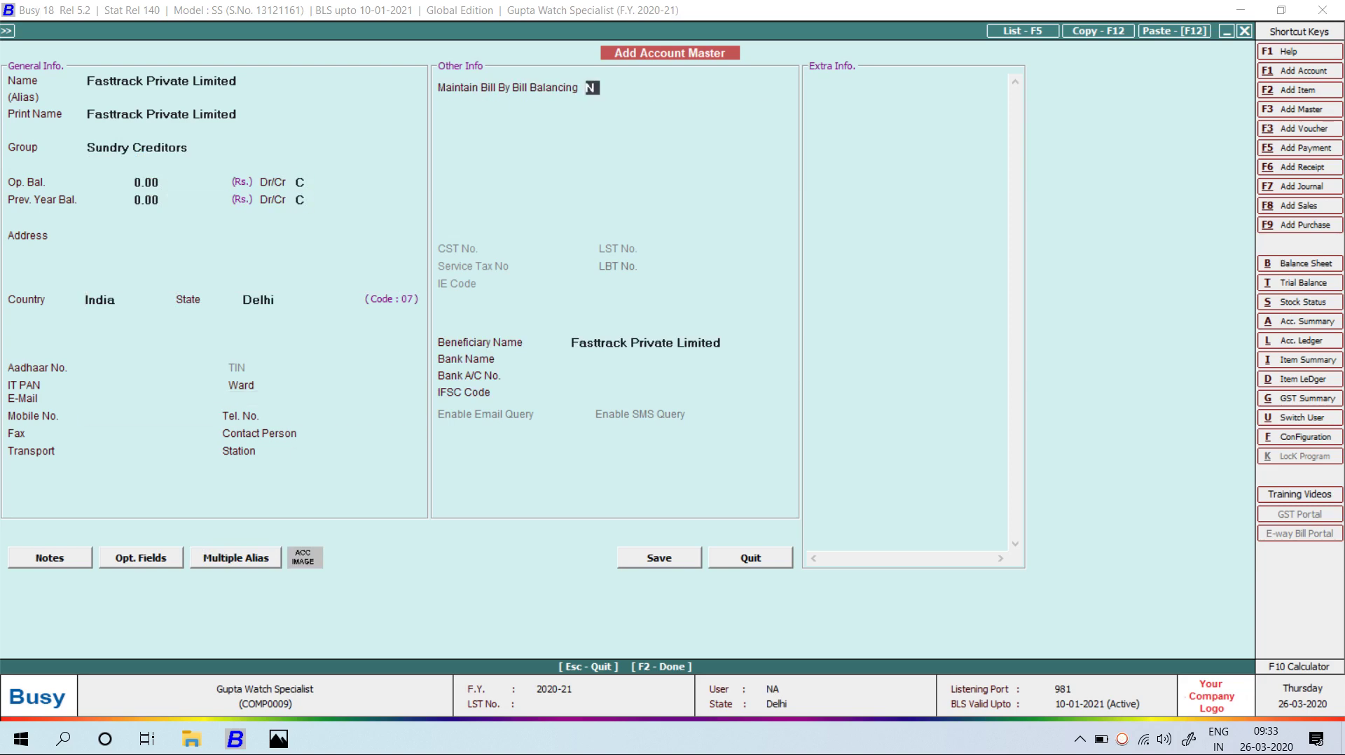
key(Return)
key(Return)
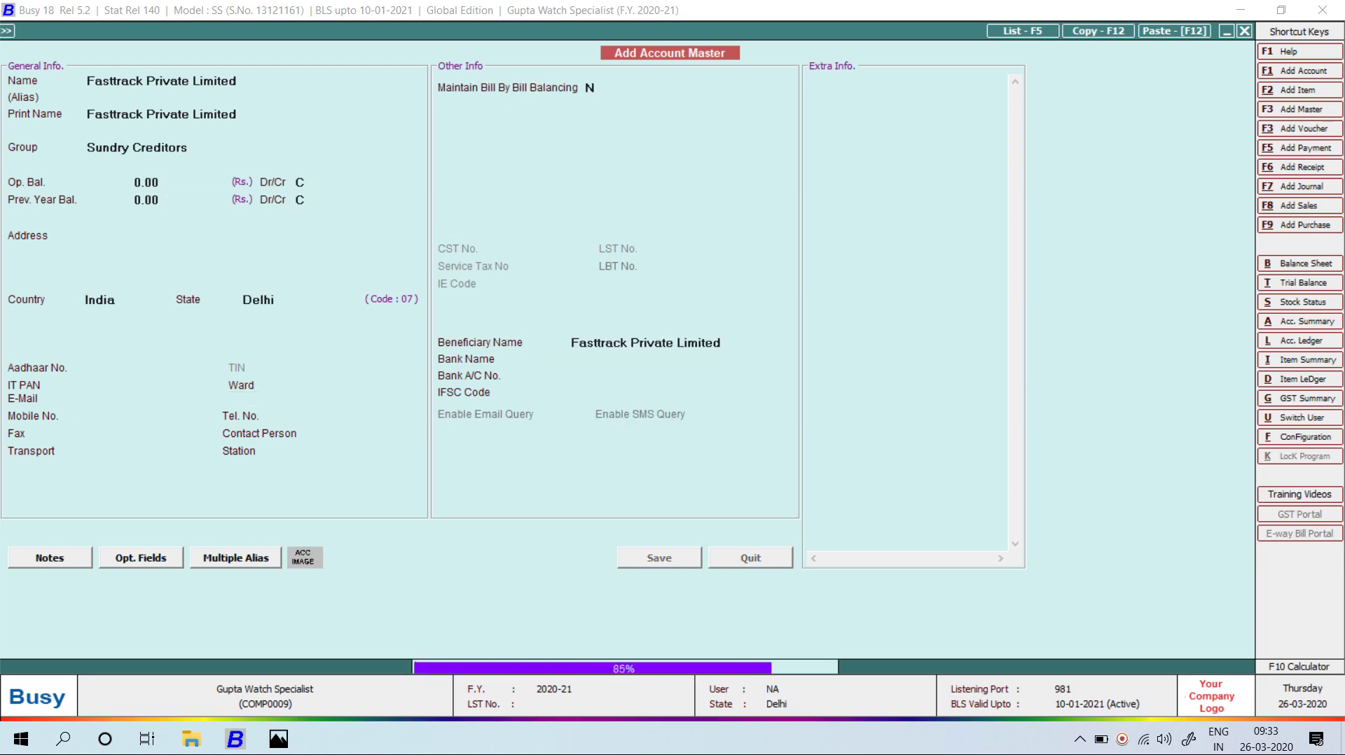
key(Return)
- Check the invoice items in 08.PNG and enter FASTTRACK 0020/SPORT WATCH as the first item of the sales voucher
key(alt+Tab)
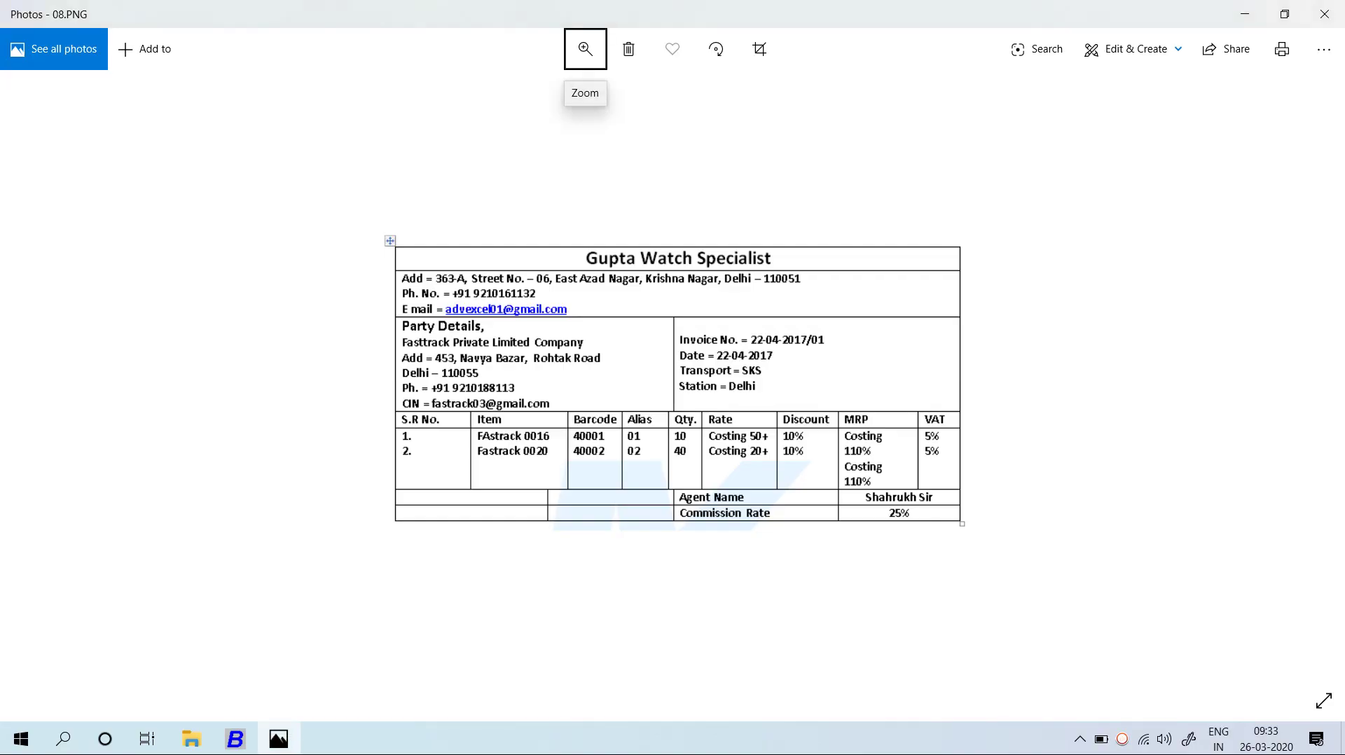
key(alt+Tab)
text(fa)
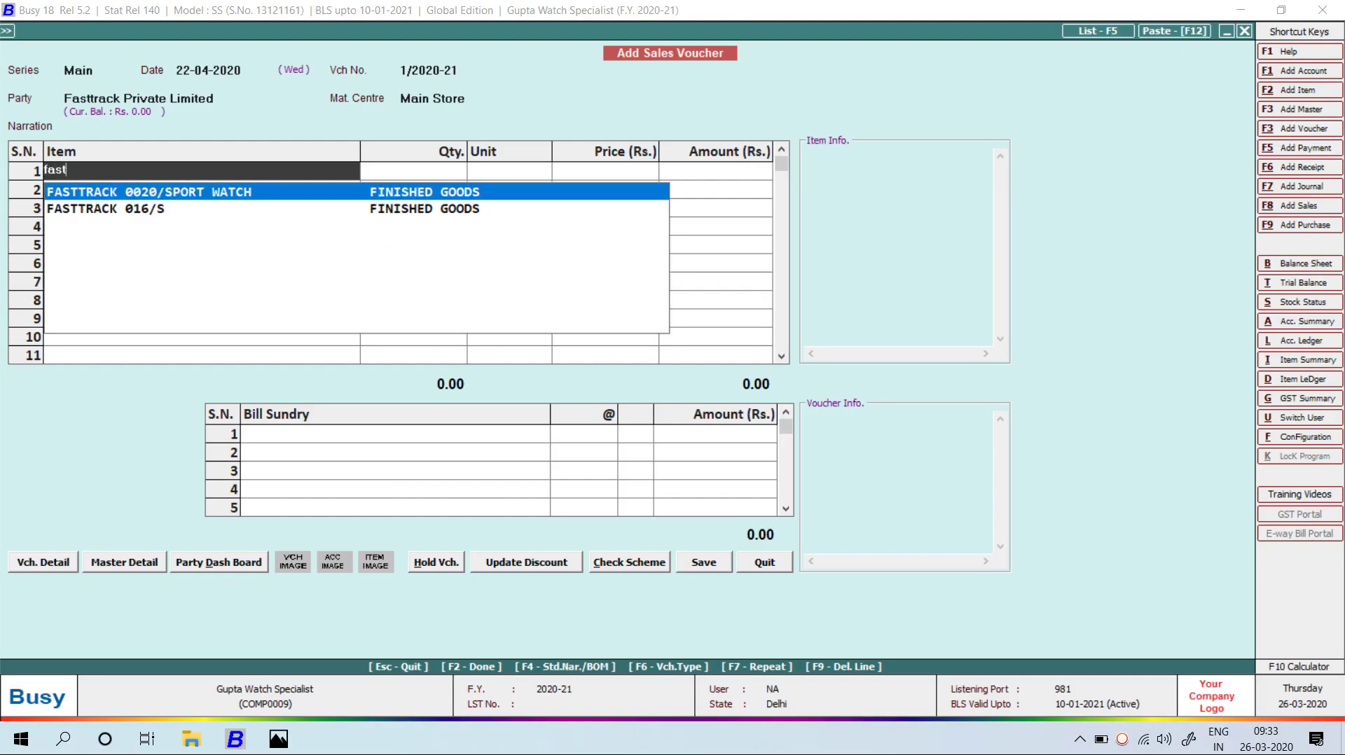
key(Return)
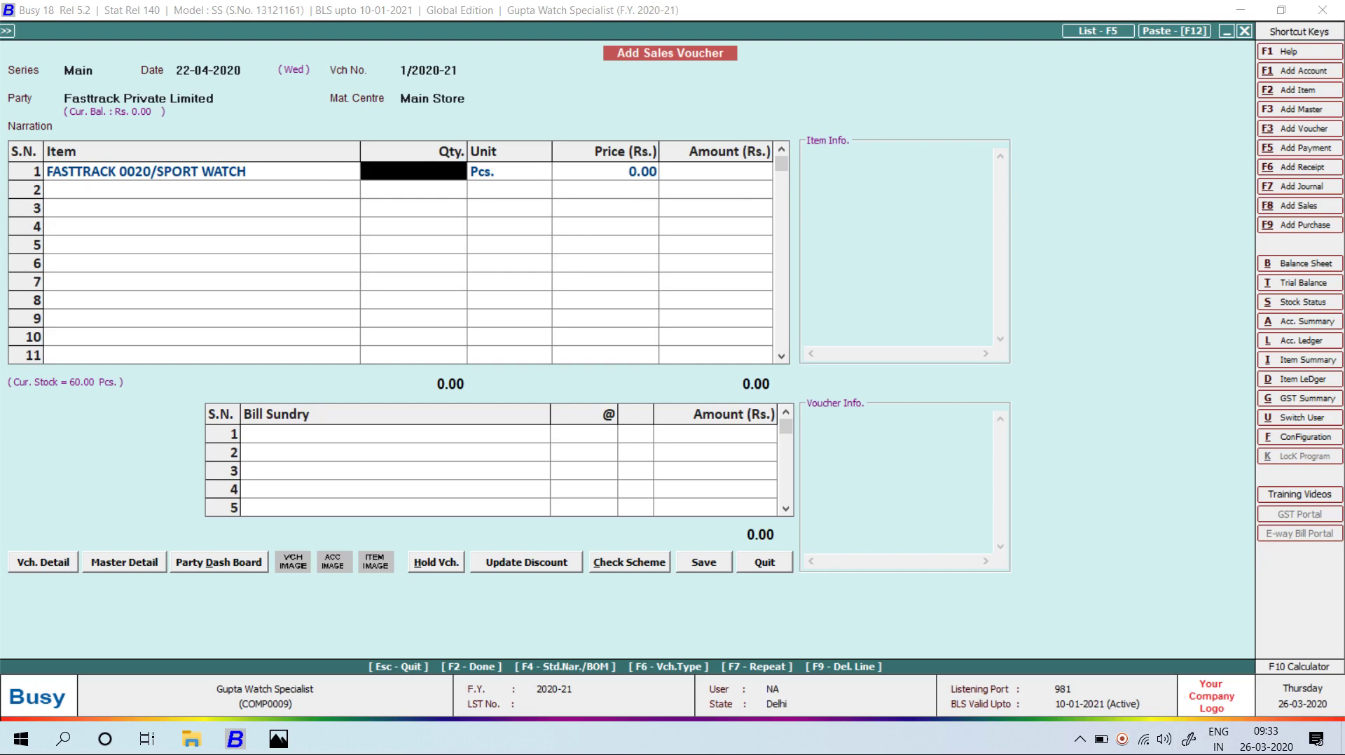
key(alt+Tab)
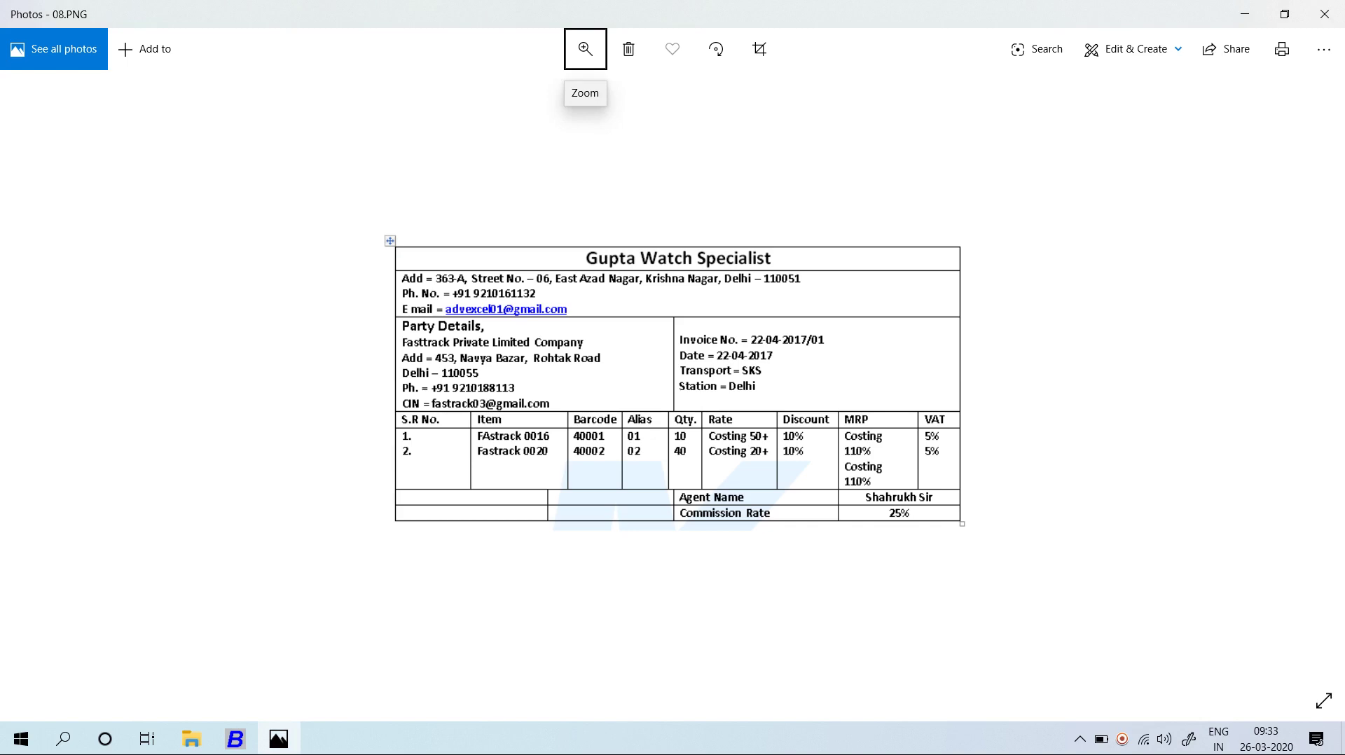
key(alt+Tab)
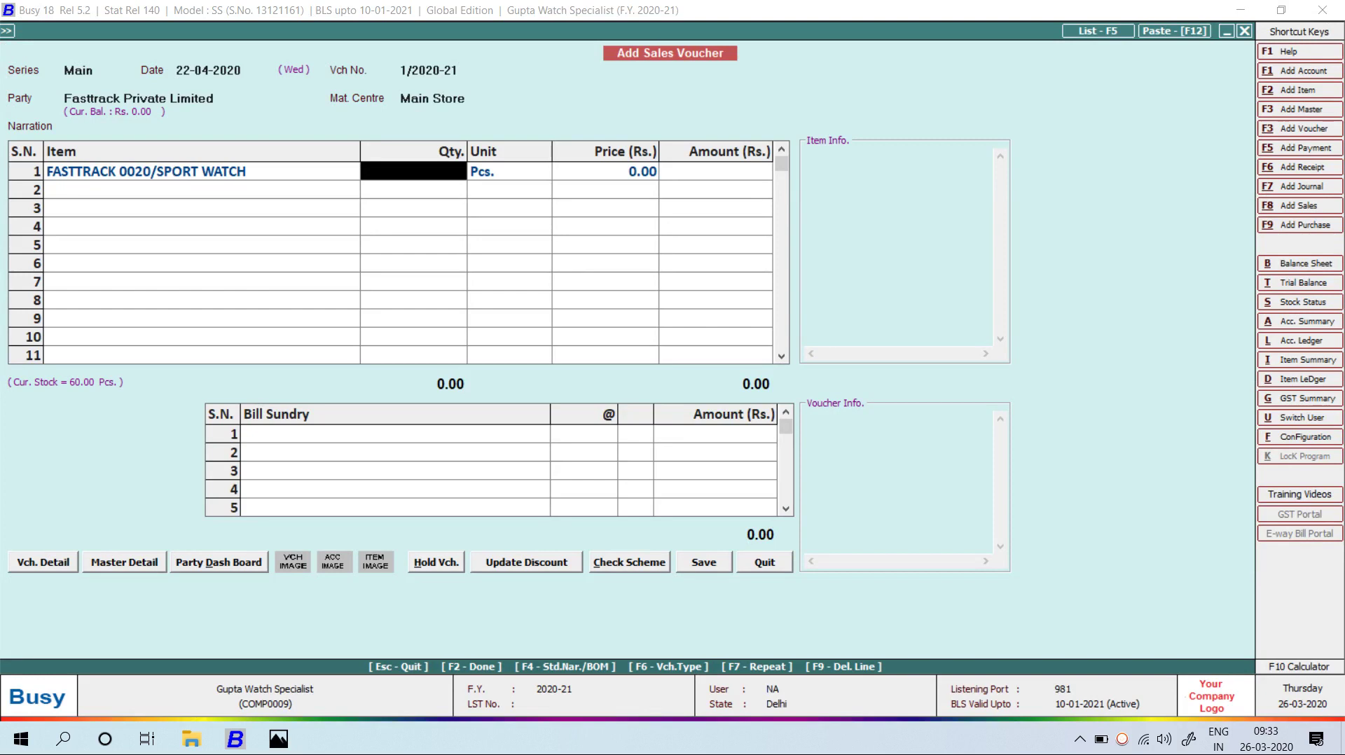
- View the April item summary of FASTTRACK 0020/SPORT WATCH and examine the costs in its 18-04-2020 production voucher
key(Left)
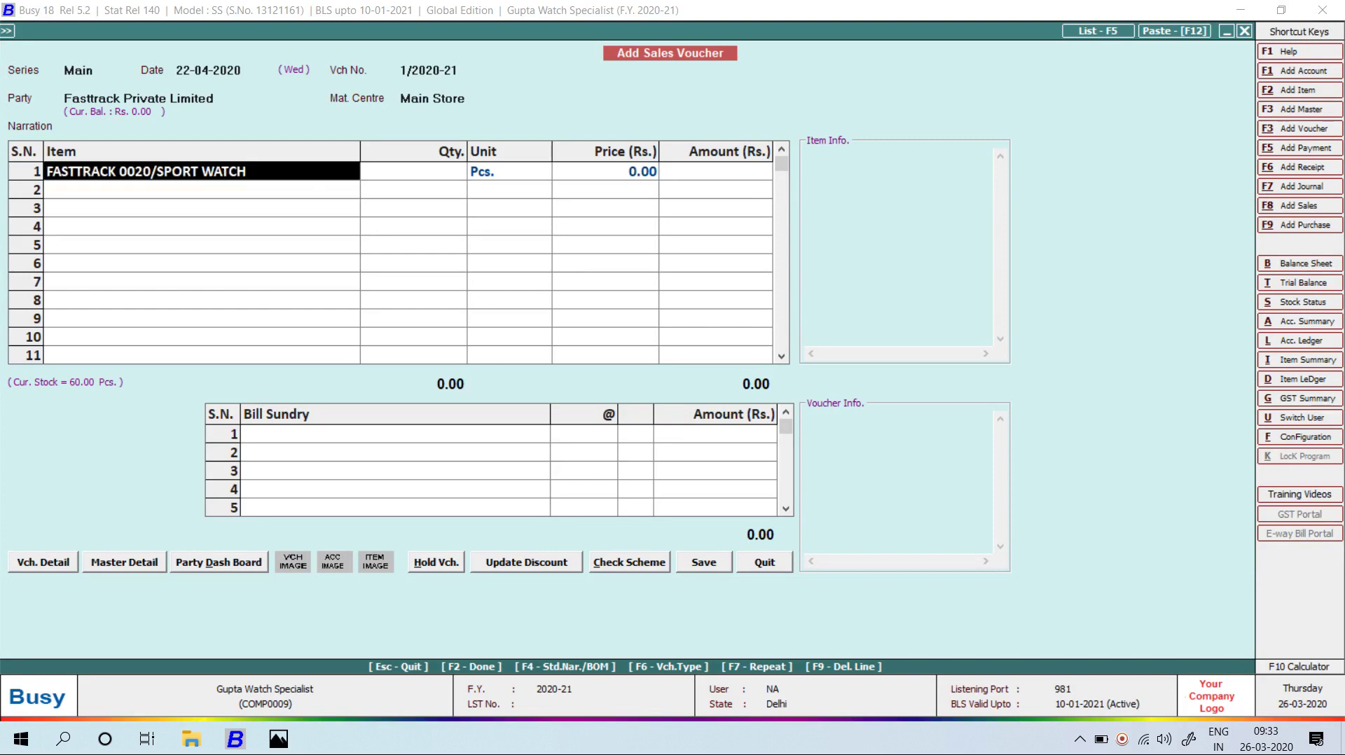
key(alt+i)
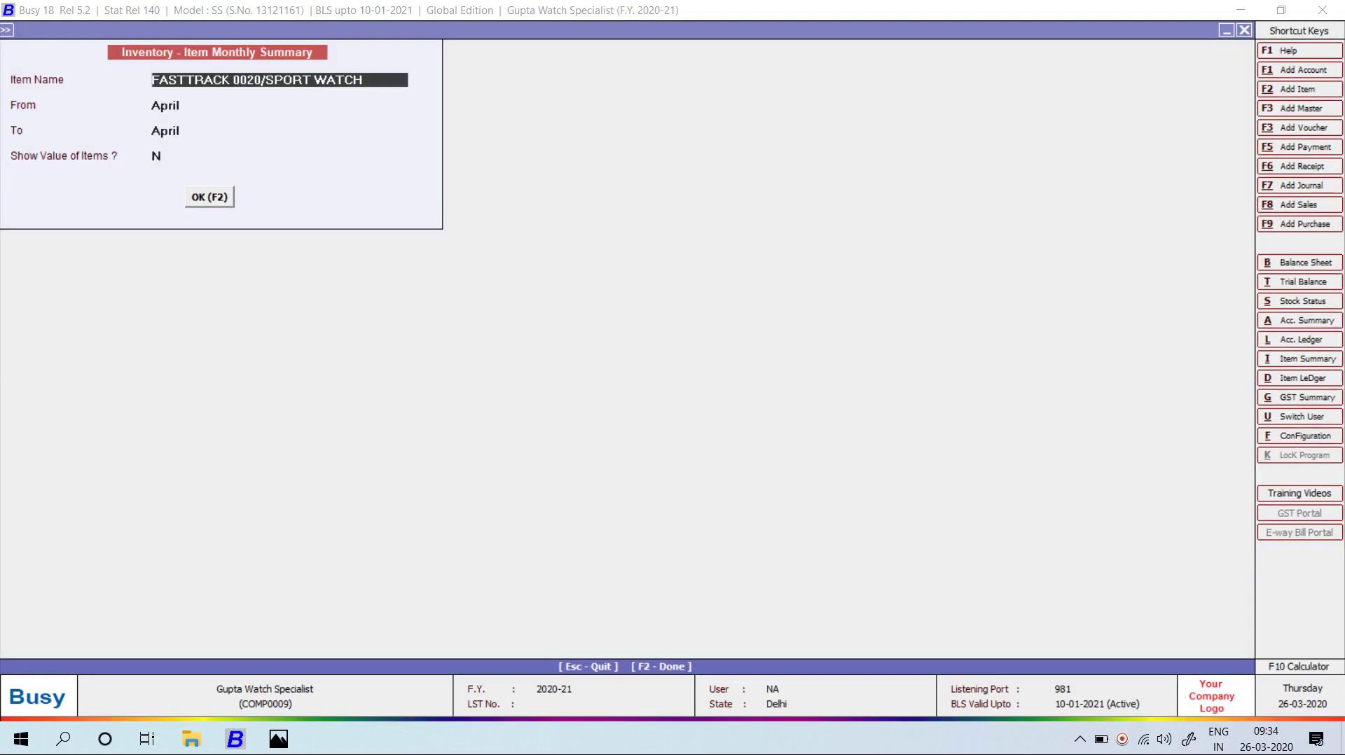
key(F2)
key(Return)
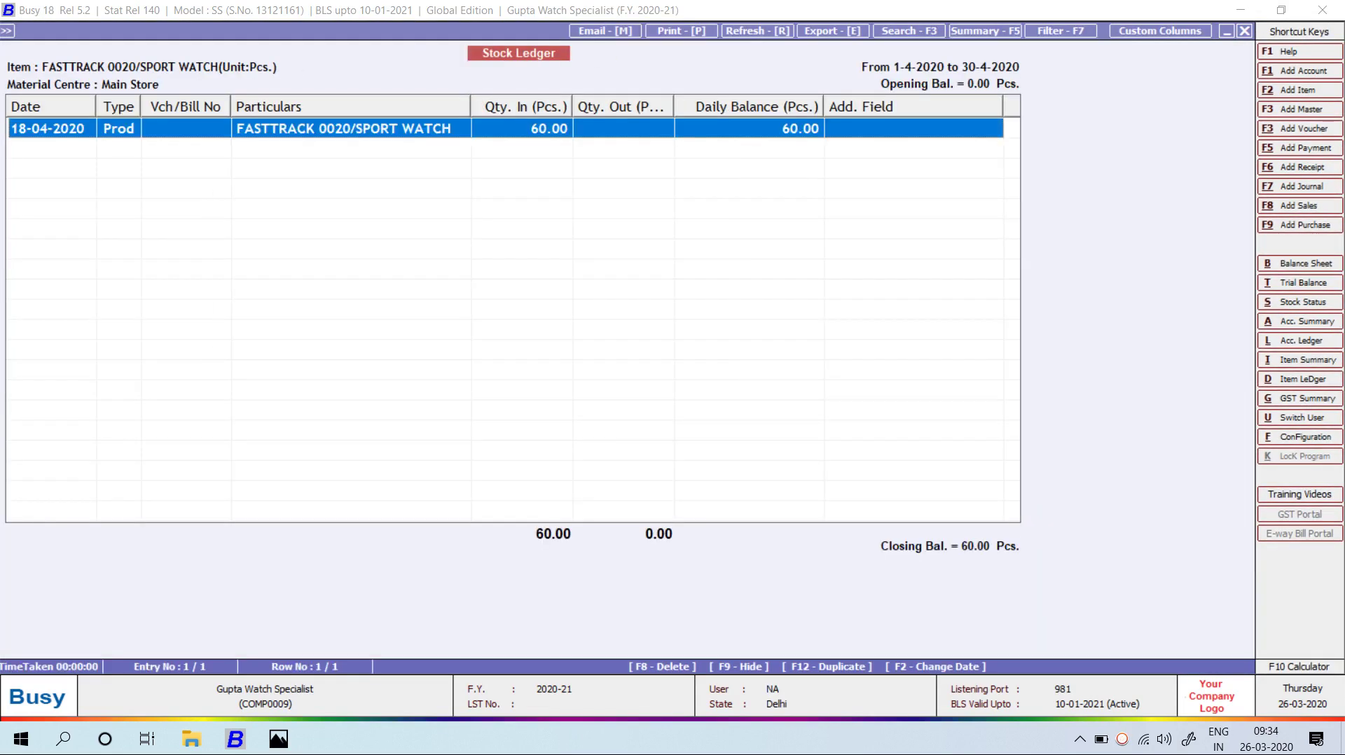
key(Return)
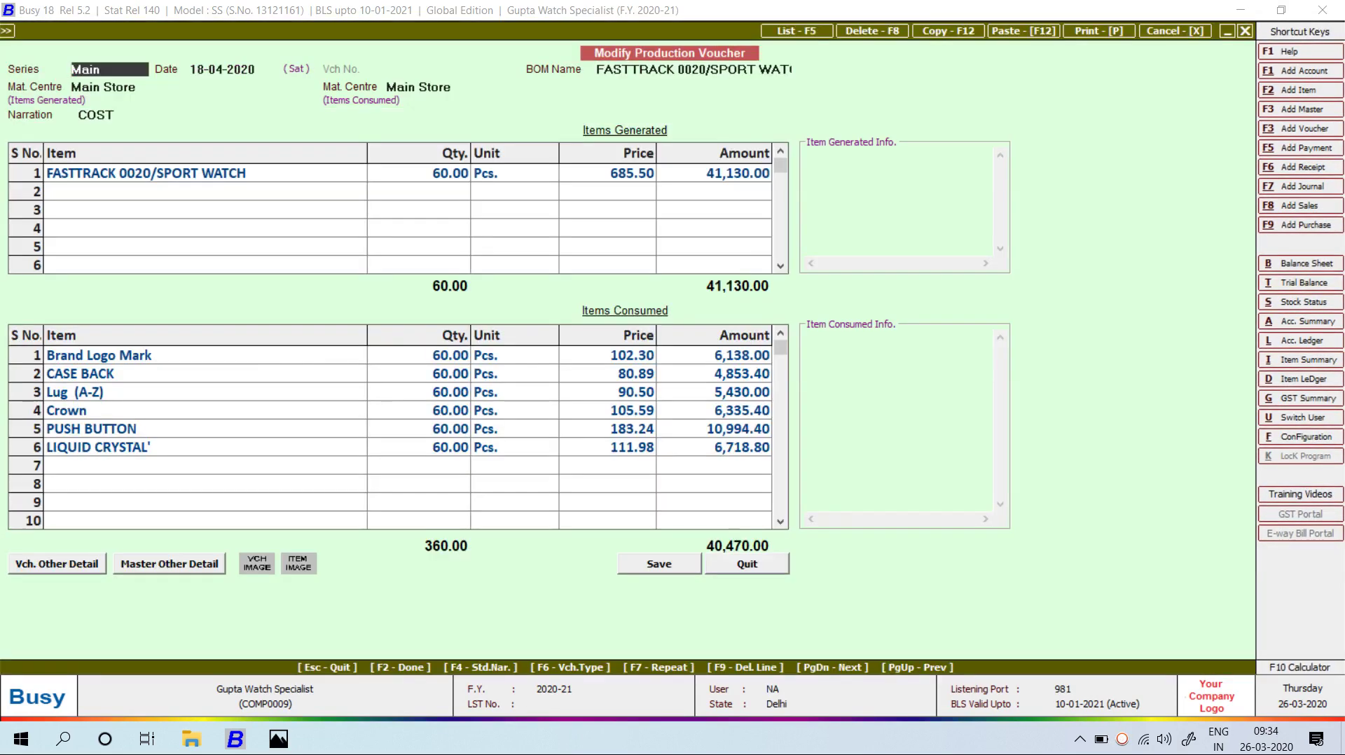
key(Escape)
key(Escape)
key(Escape)
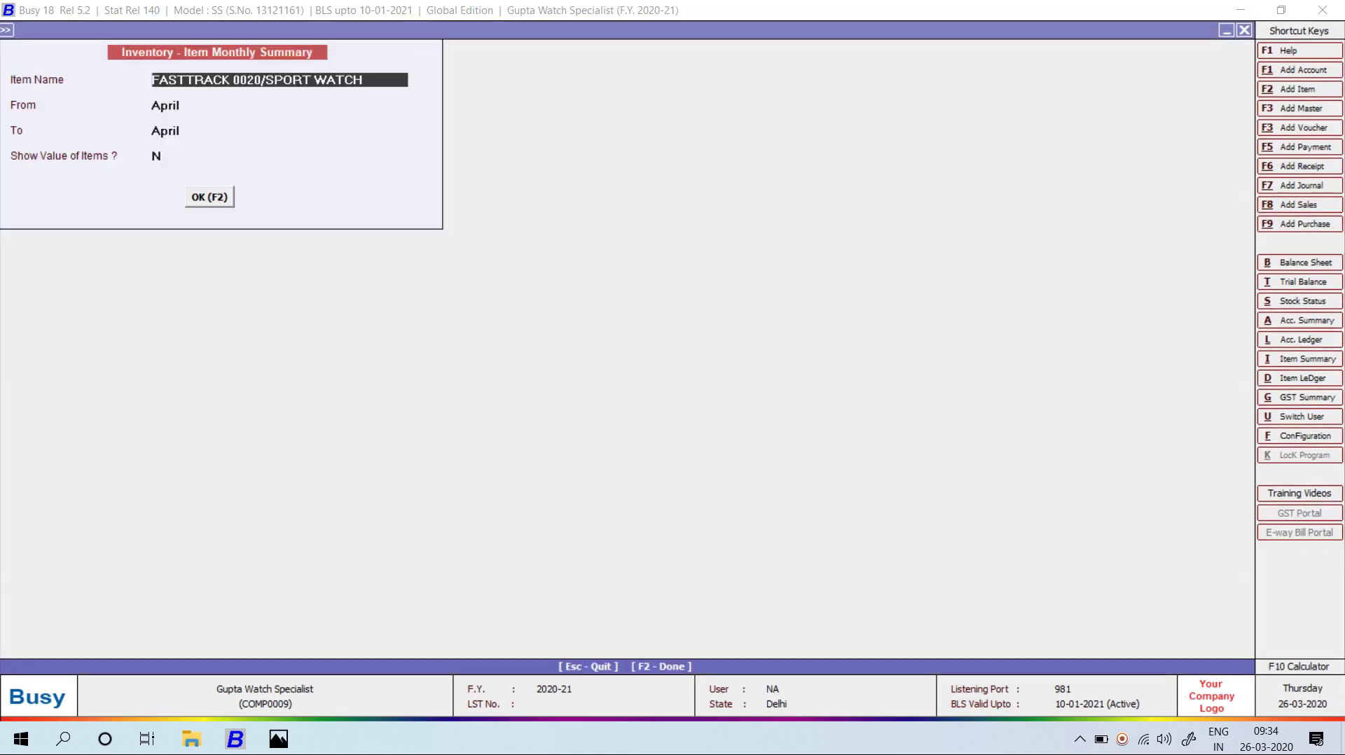
- View the item summary of FASTTRACK 016/S, examine its 13-04-2020 production voucher, and return to the sales voucher
text(16)
key(F2)
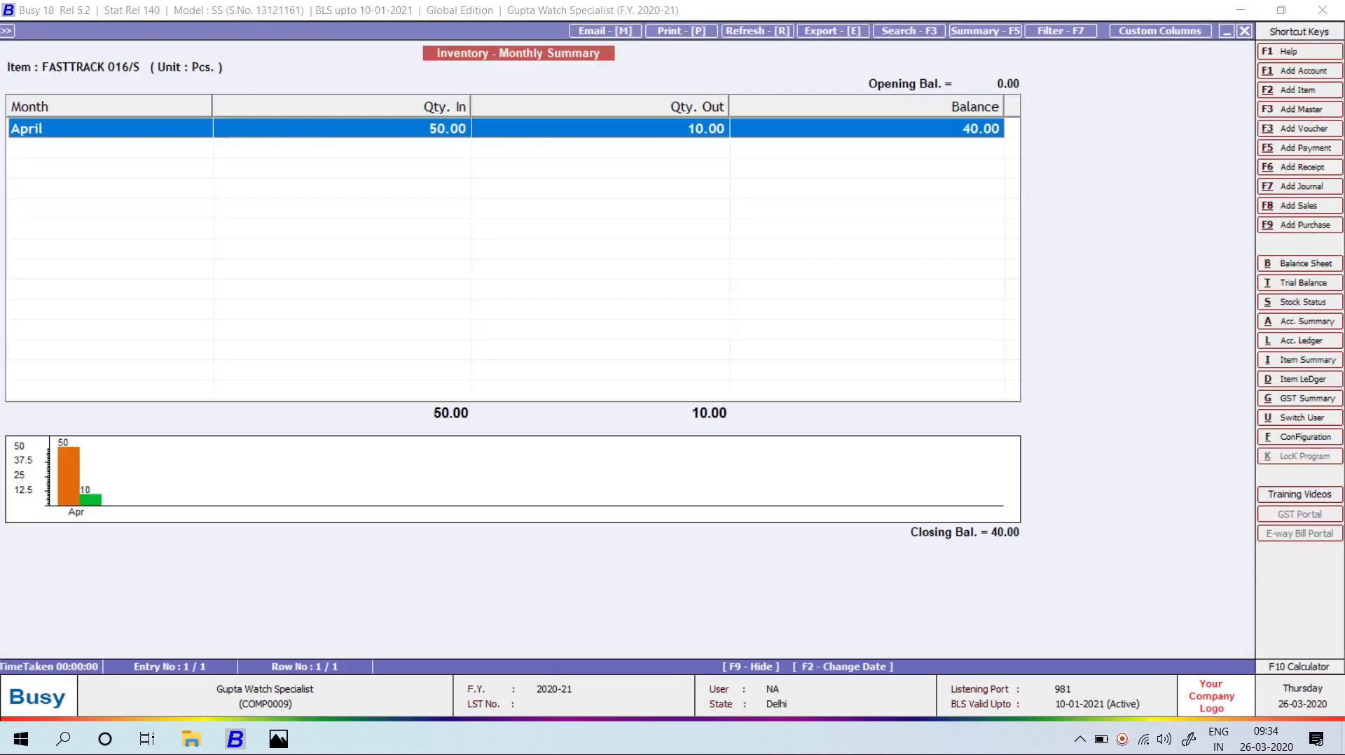
key(Return)
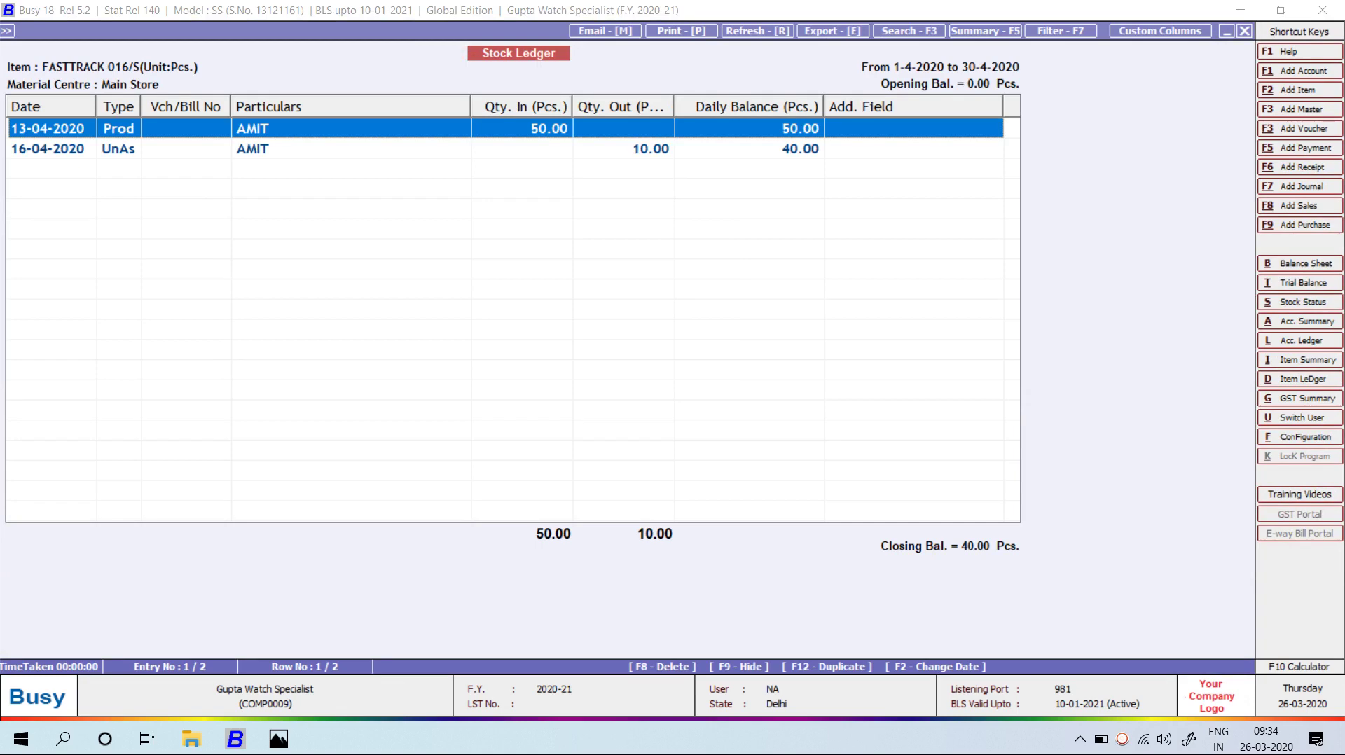
key(Return)
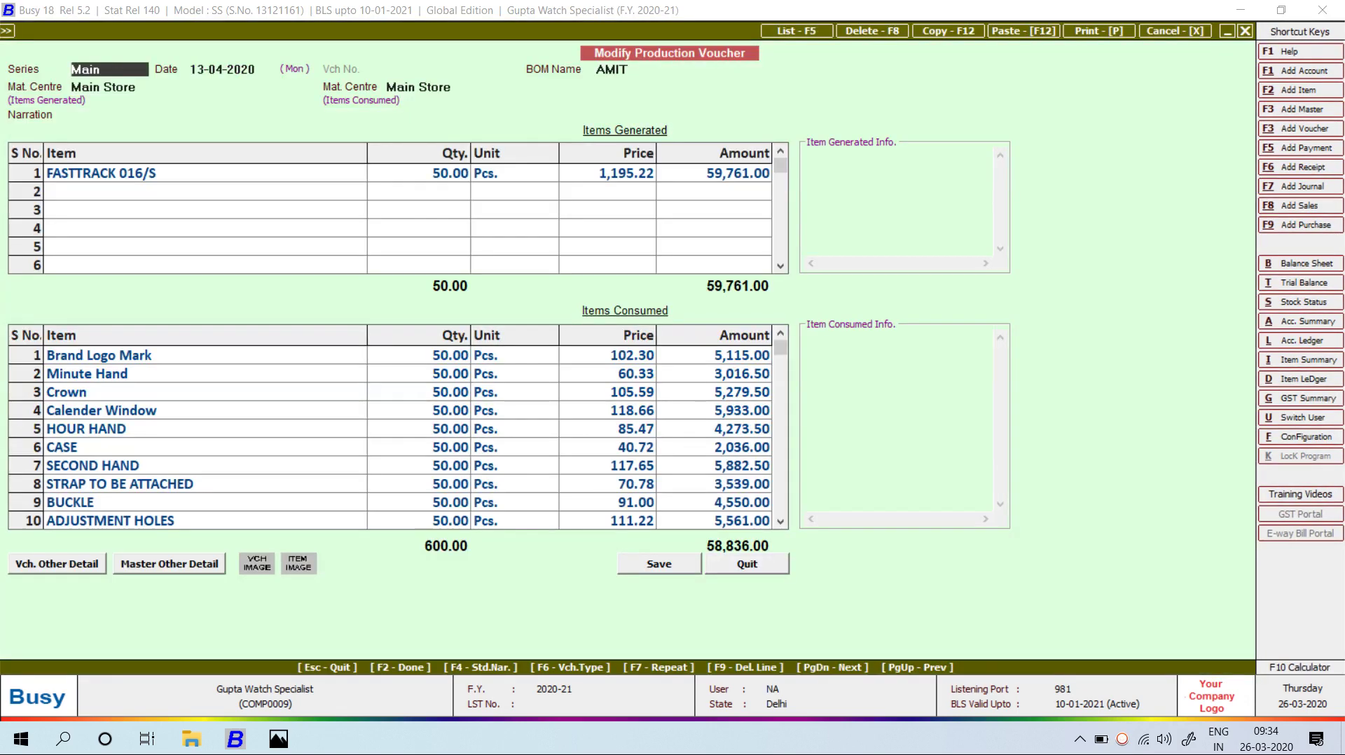
key(Escape)
key(Escape)
key(Escape)
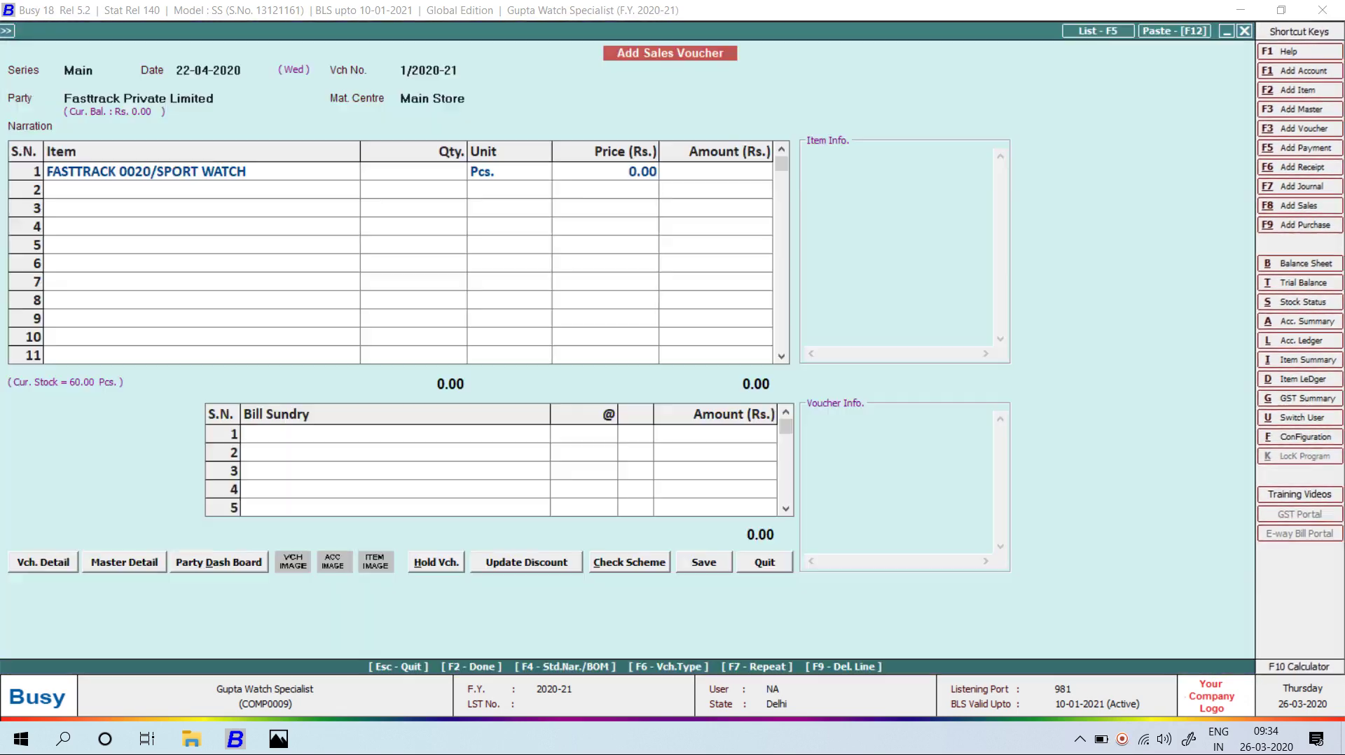
- Replace the first item of the sales voucher with FASTTRACK 016/S
click(202, 171)
key(alt+m)
key(Escape)
text(00)
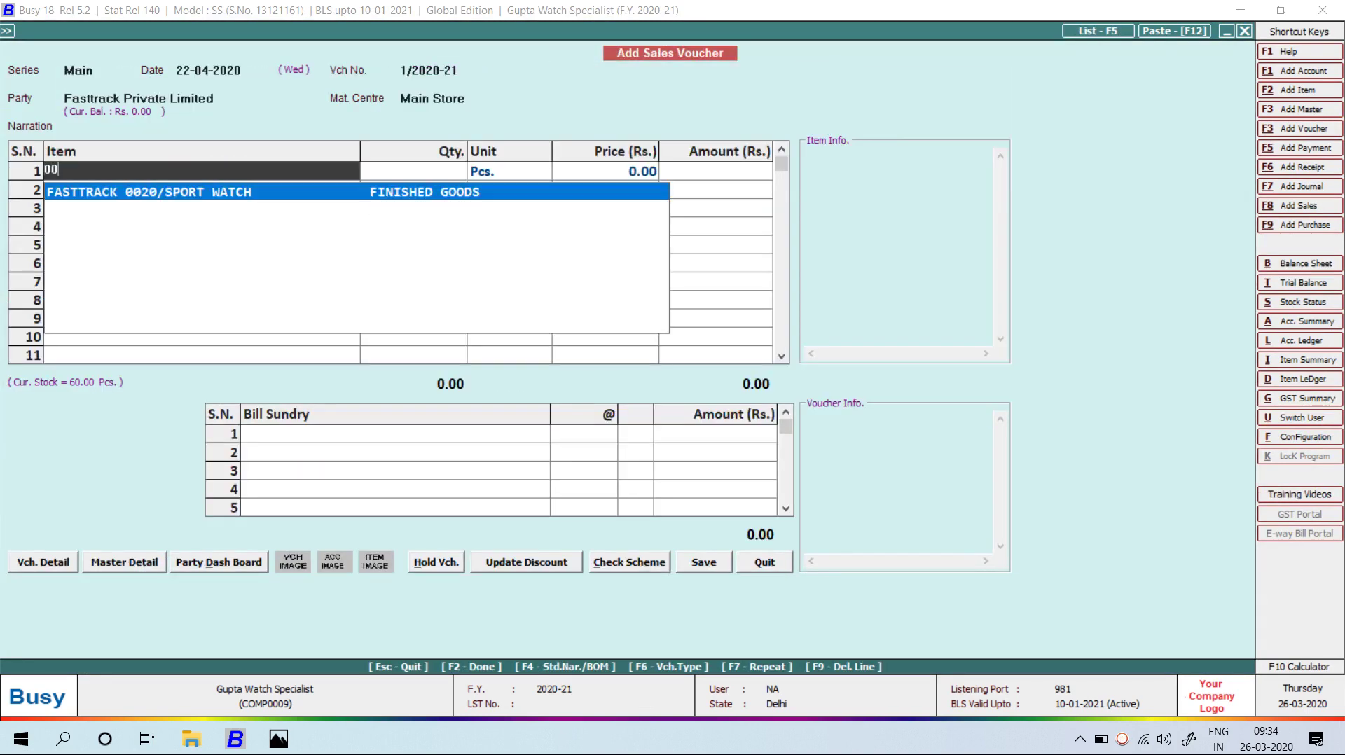
key(BackSpace)
key(Down)
key(Return)
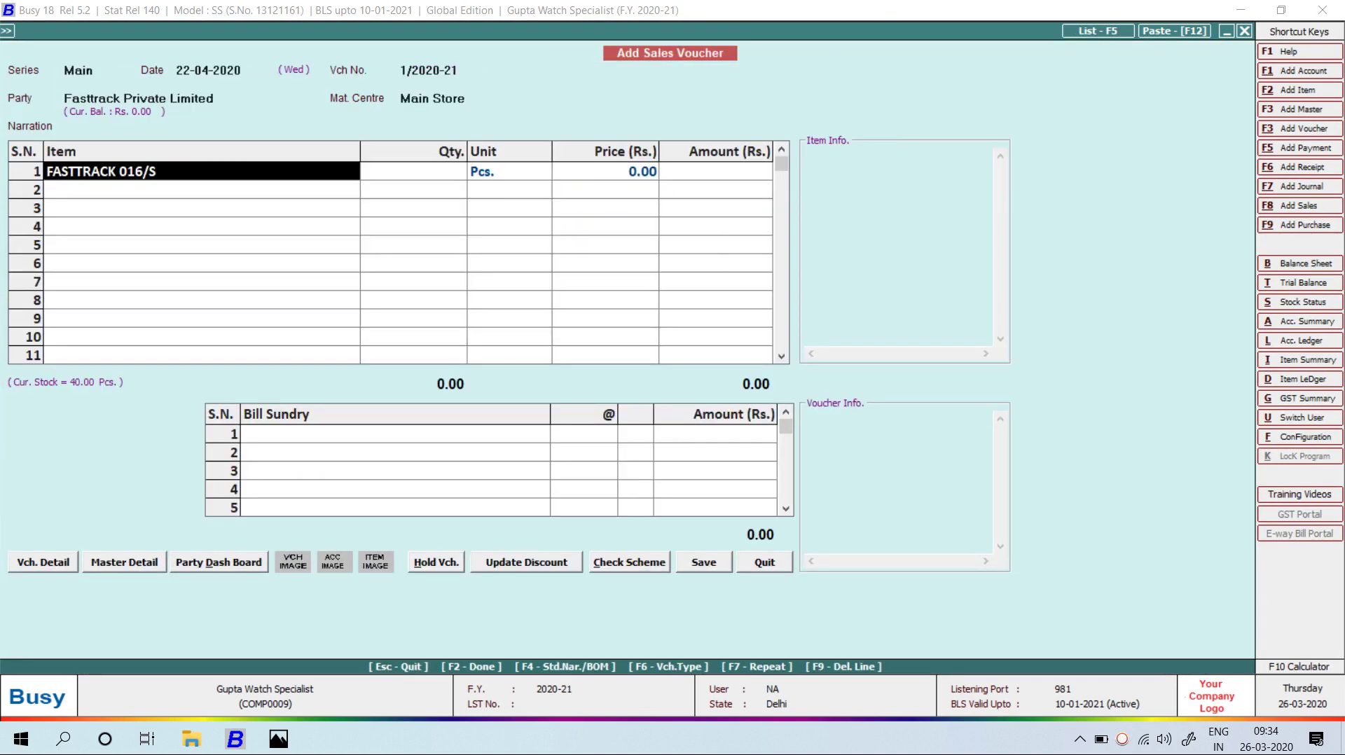
- Open the item master of FASTTRACK 016/S for modification and go through its fields to the sales price
key(alt+m)
key(Return)
key(Return)
key(Return)
key(Return)
key(Return)
key(Return)
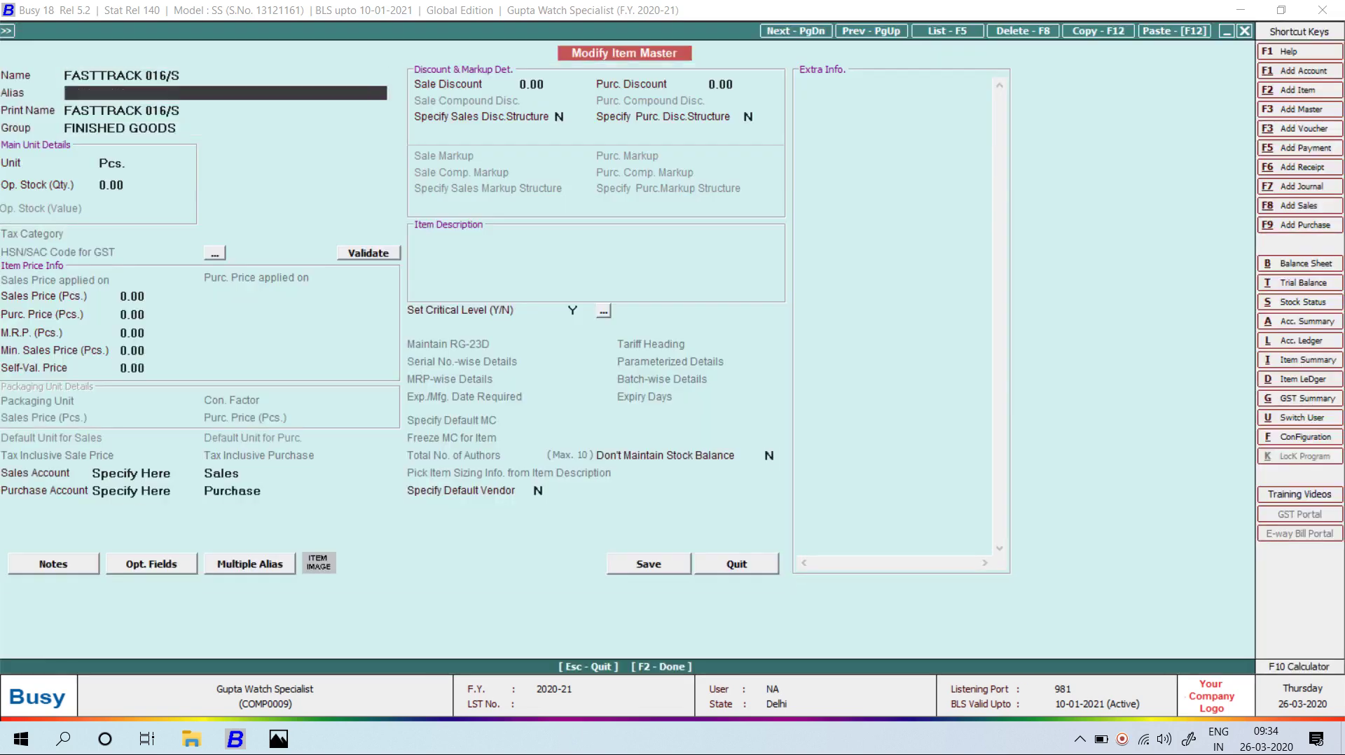
- Calculate the cost 1195.22 plus 50% with the calculator and set the item's sales price to 1800
key(F10)
text(1122)
key(BackSpace)
key(BackSpace)
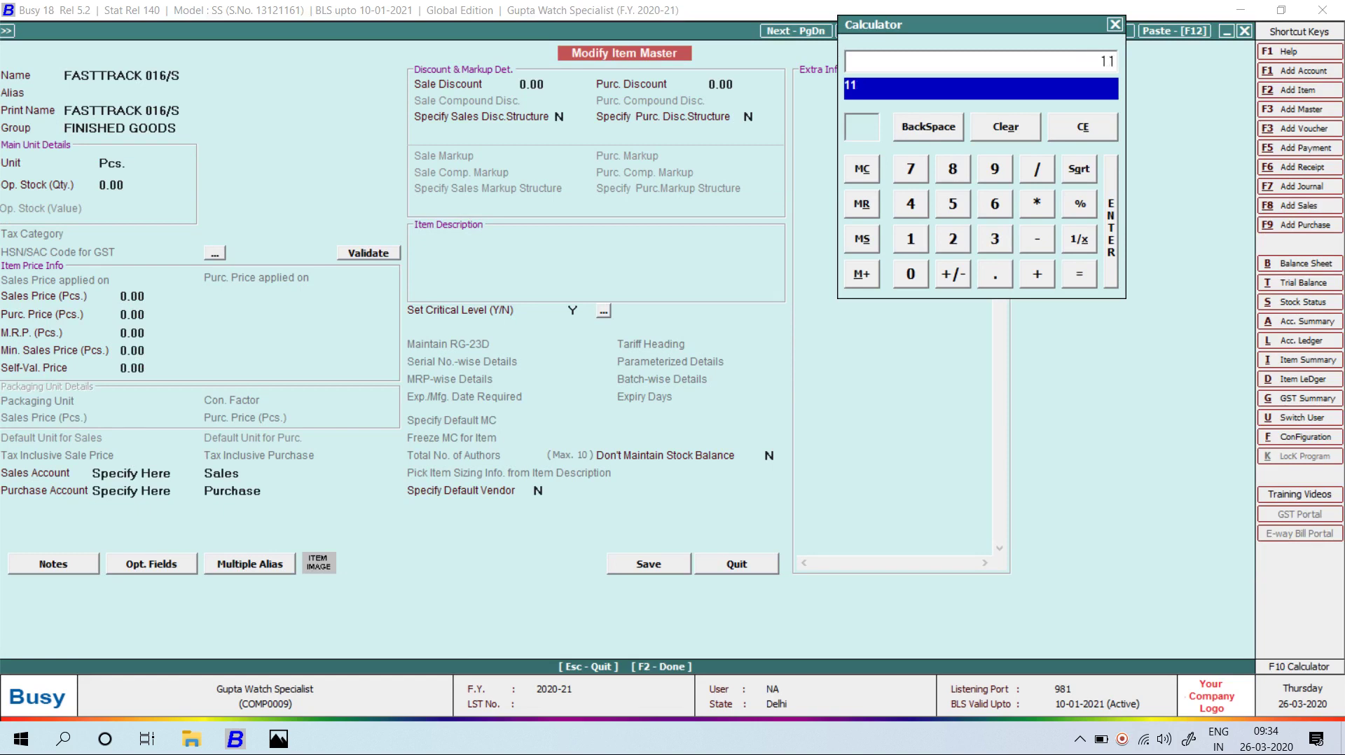
text(95.22*50/10)
key(Return)
text(+112)
key(BackSpace)
text(95.22)
key(Return)
key(Return)
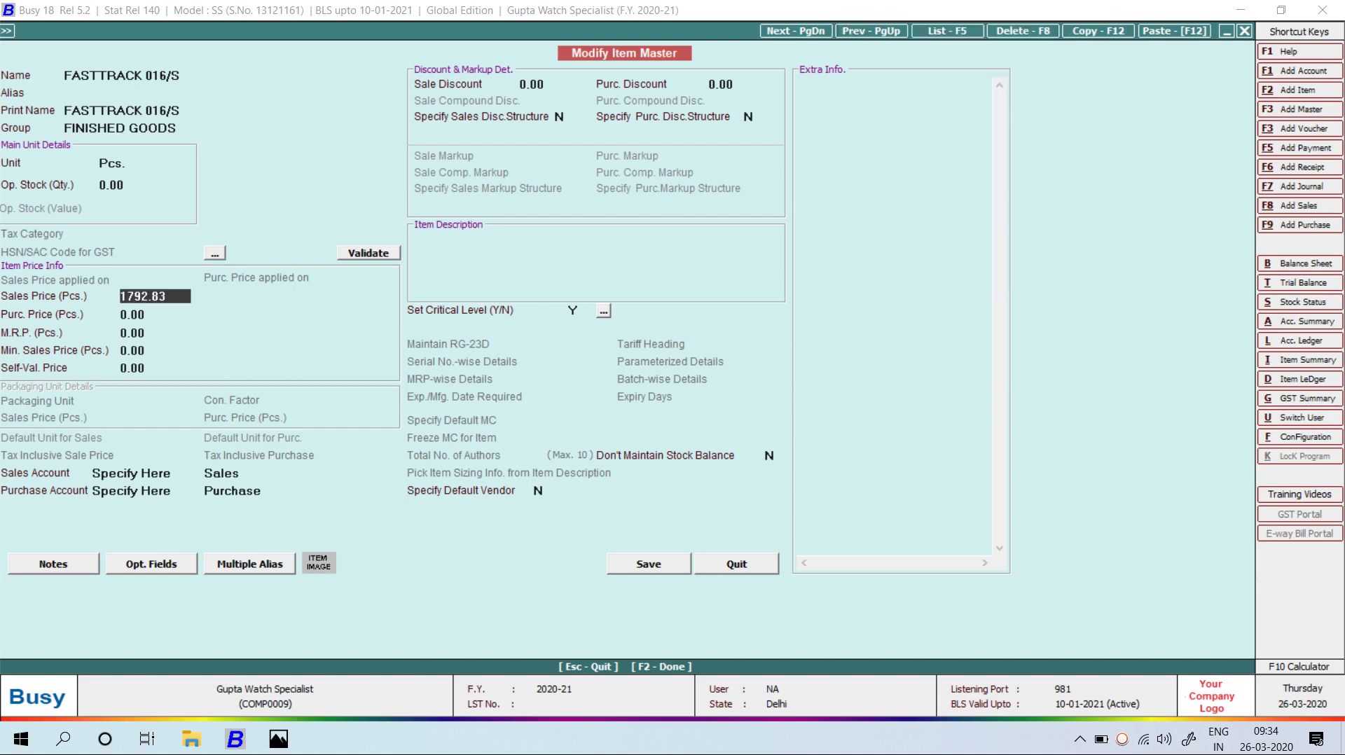
text(1800)
key(Return)
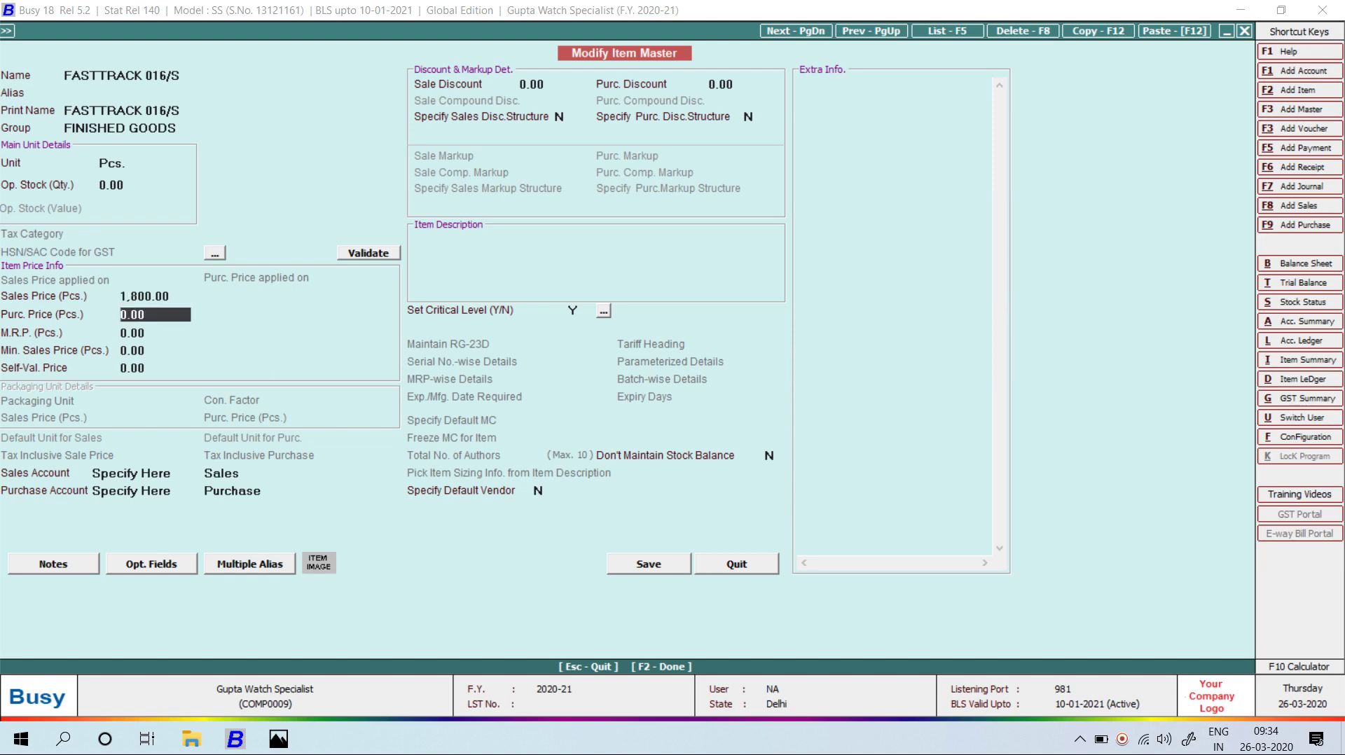
- Enter "Sale=COST+PROFIT" as the item description of FASTTRACK 016/S
click(593, 240)
text(ss)
key(BackSpace)
key(BackSpace)
text(Sa)
key(BackSpace)
text(ale=COST+PROFIT)
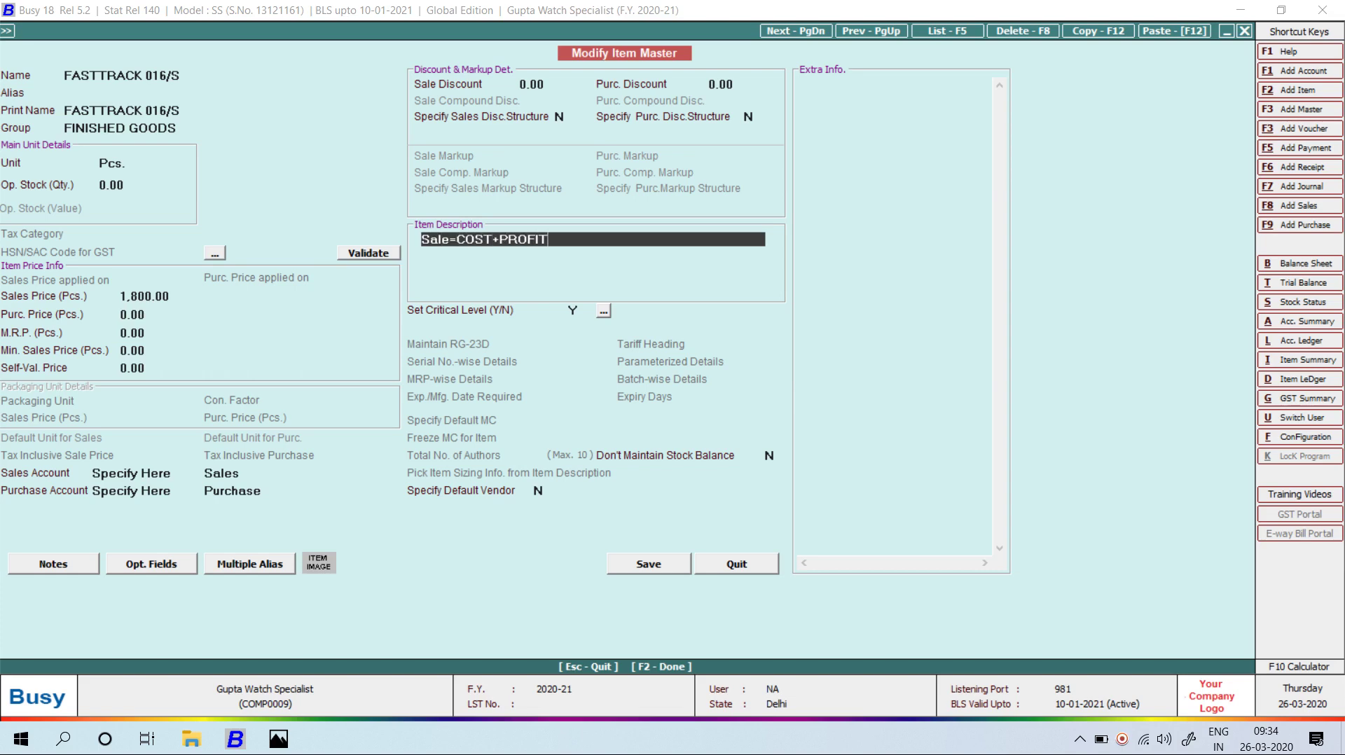
key(Return)
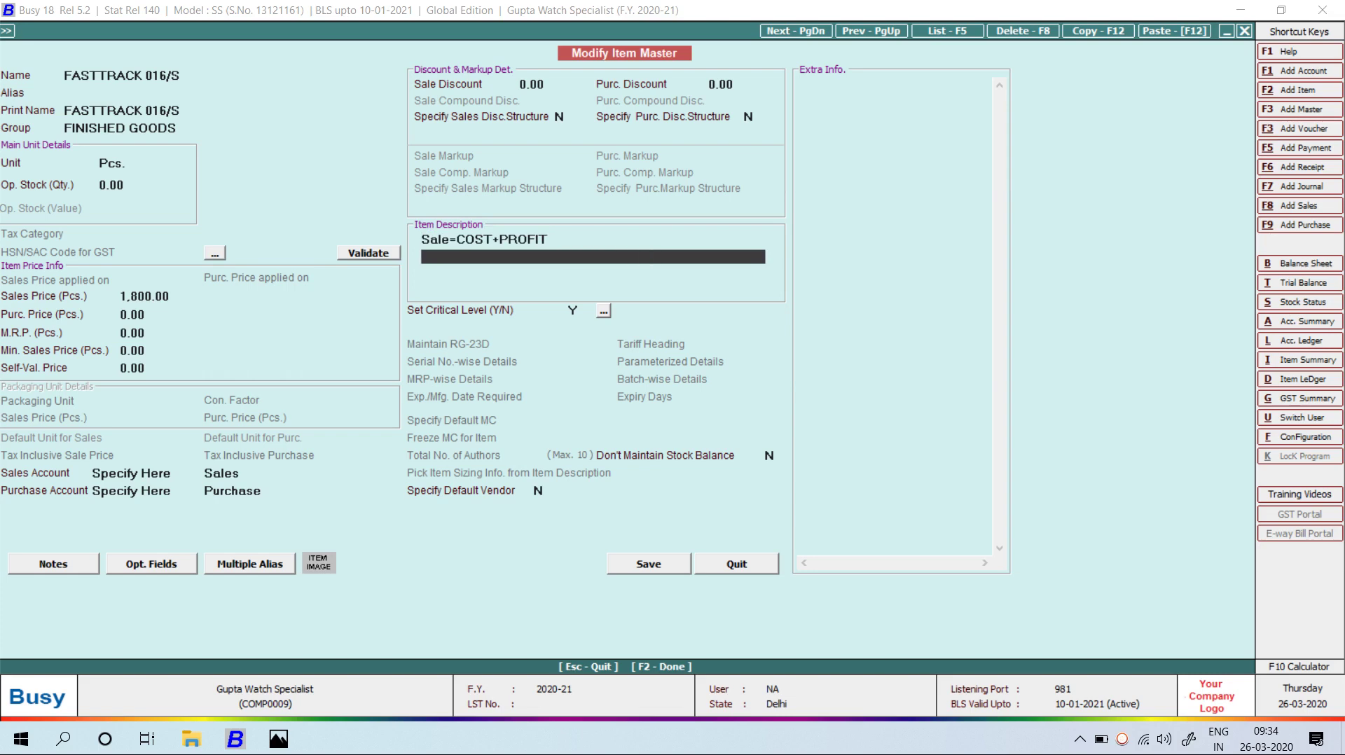
key(Return)
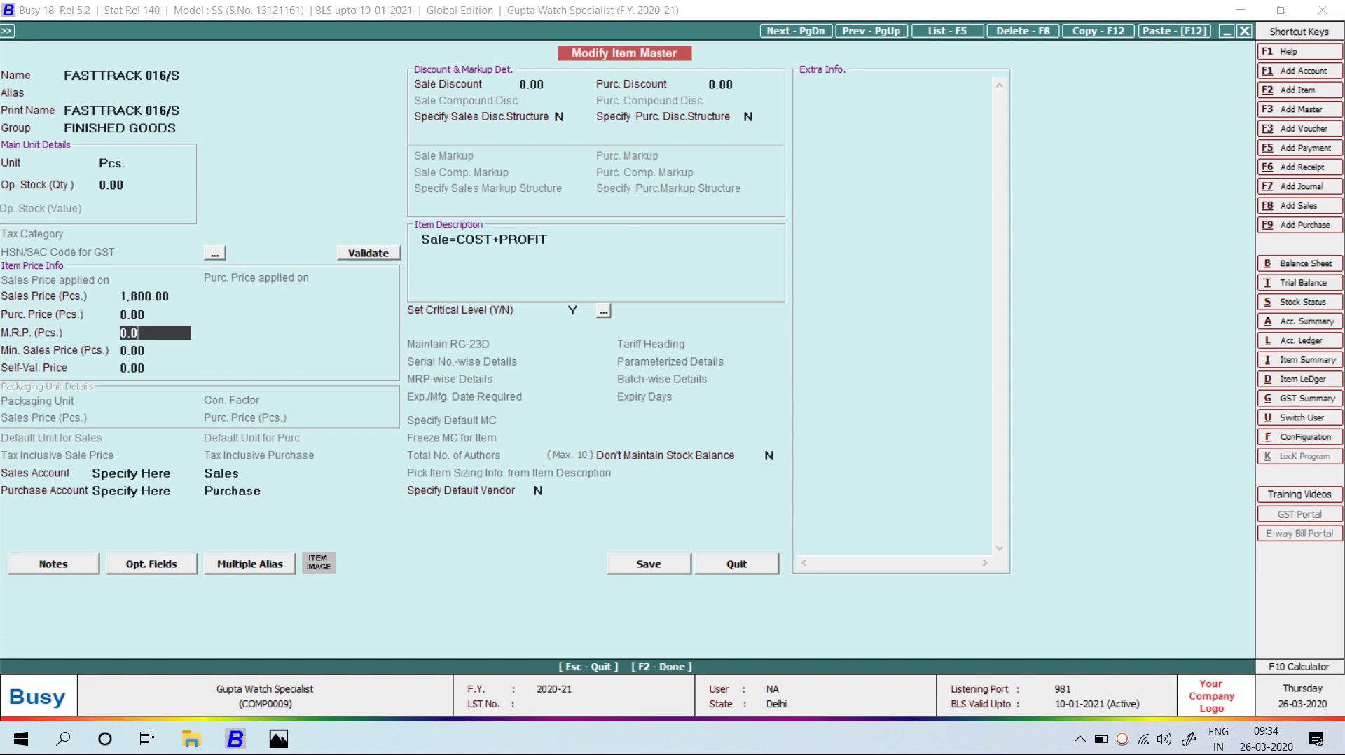
- Calculate the cost 1195.22 plus 110% with the calculator, set the M.R.P. of FASTTRACK 016/S to 2510 and save the item master
key(alt+Tab)
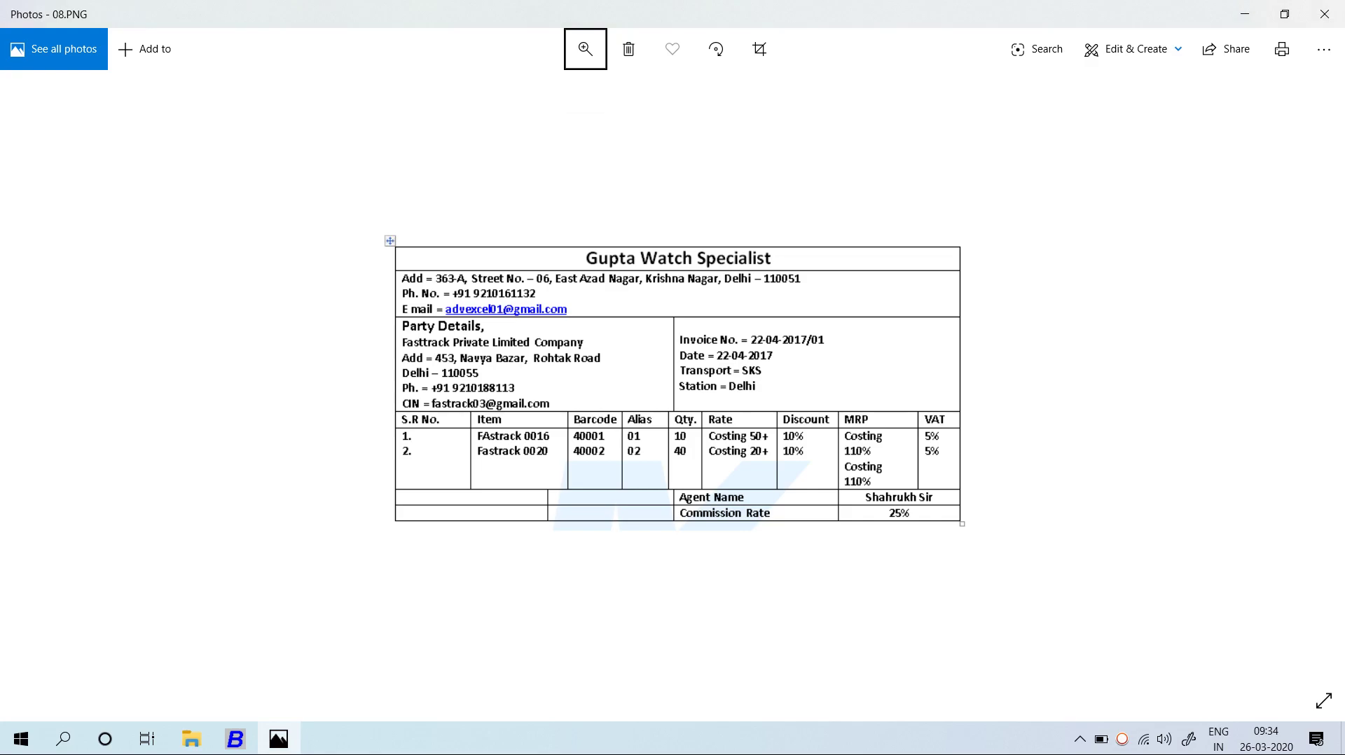
key(alt+Tab)
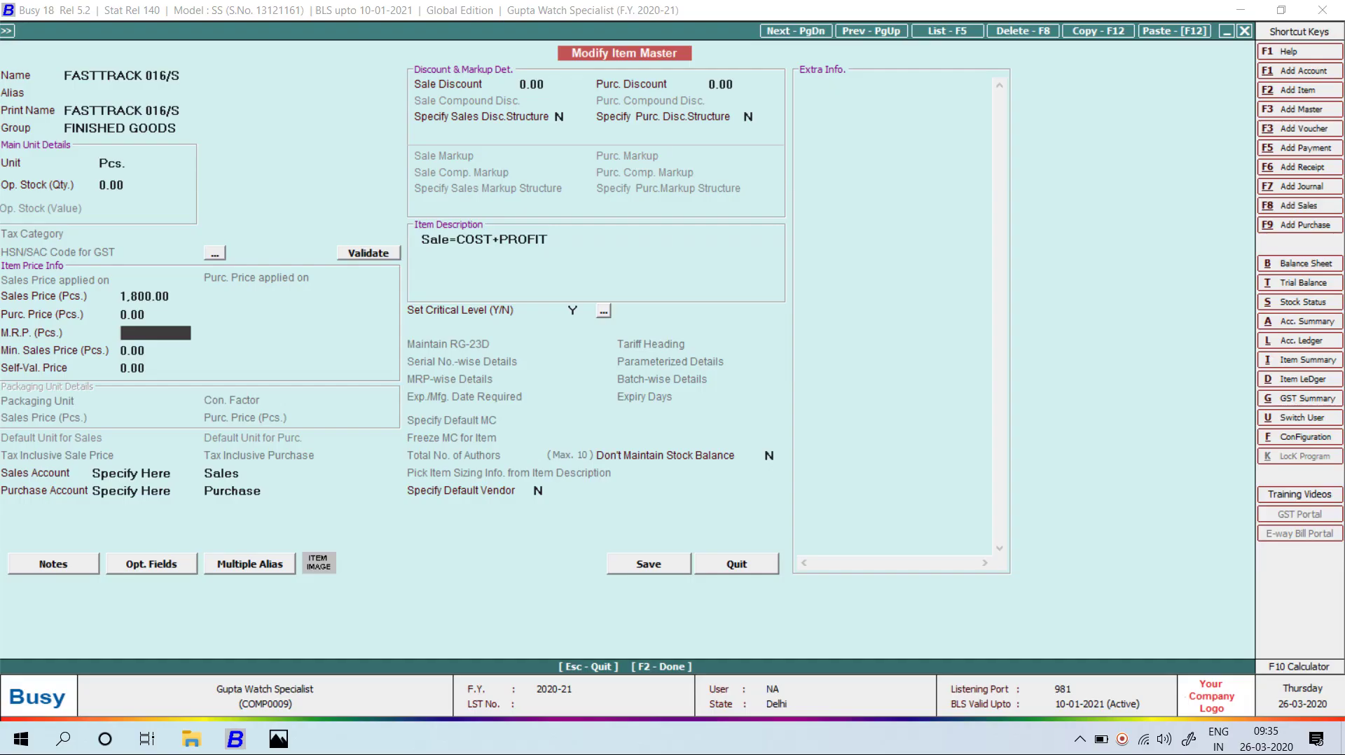
key(F10)
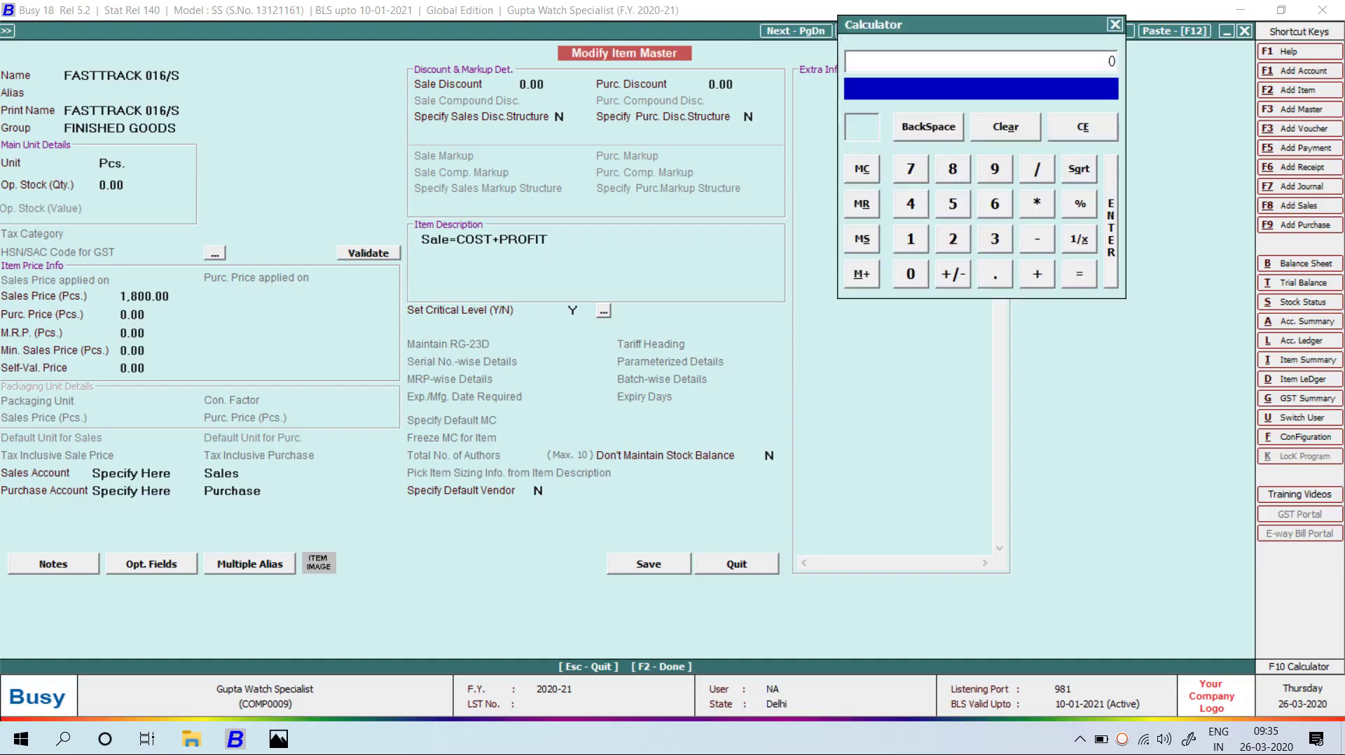
text(1195.22*110/100)
key(Return)
text(+1195)
key(Return)
key(Return)
text(2)
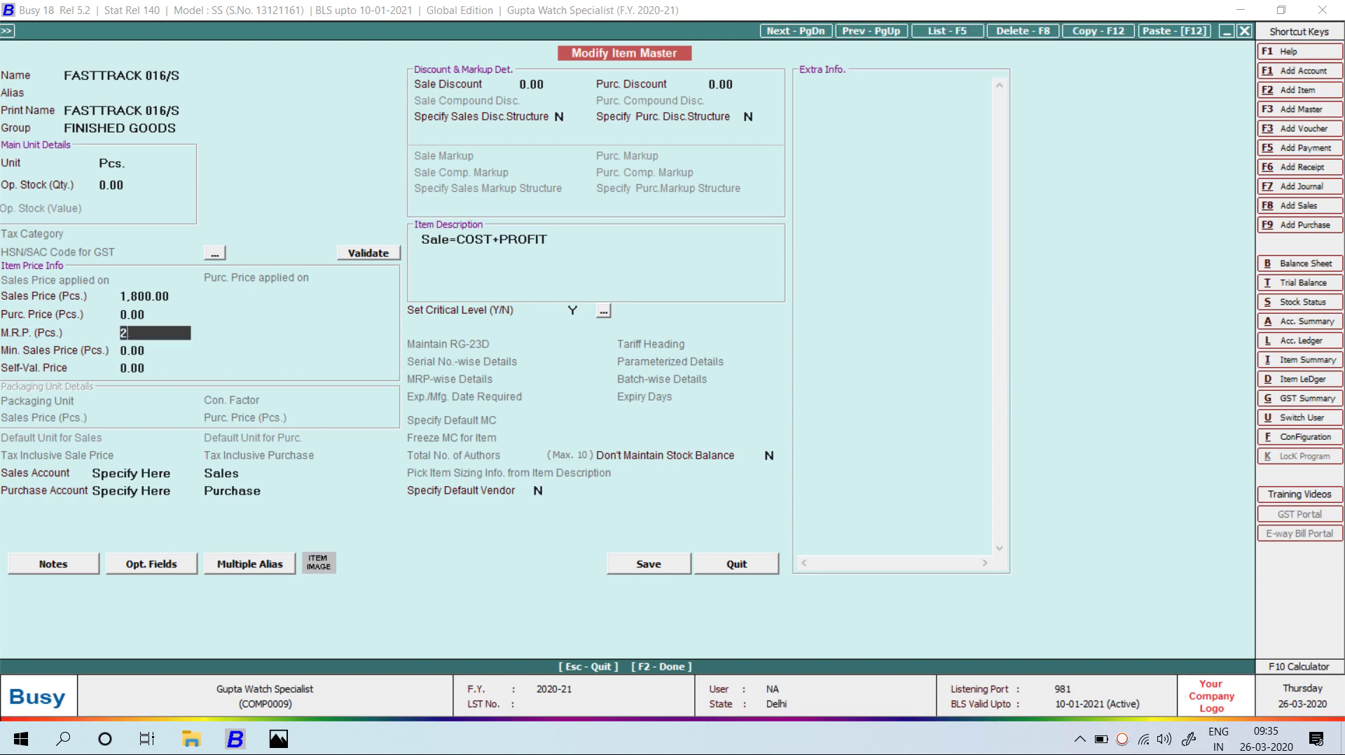
text(,510)
key(Return)
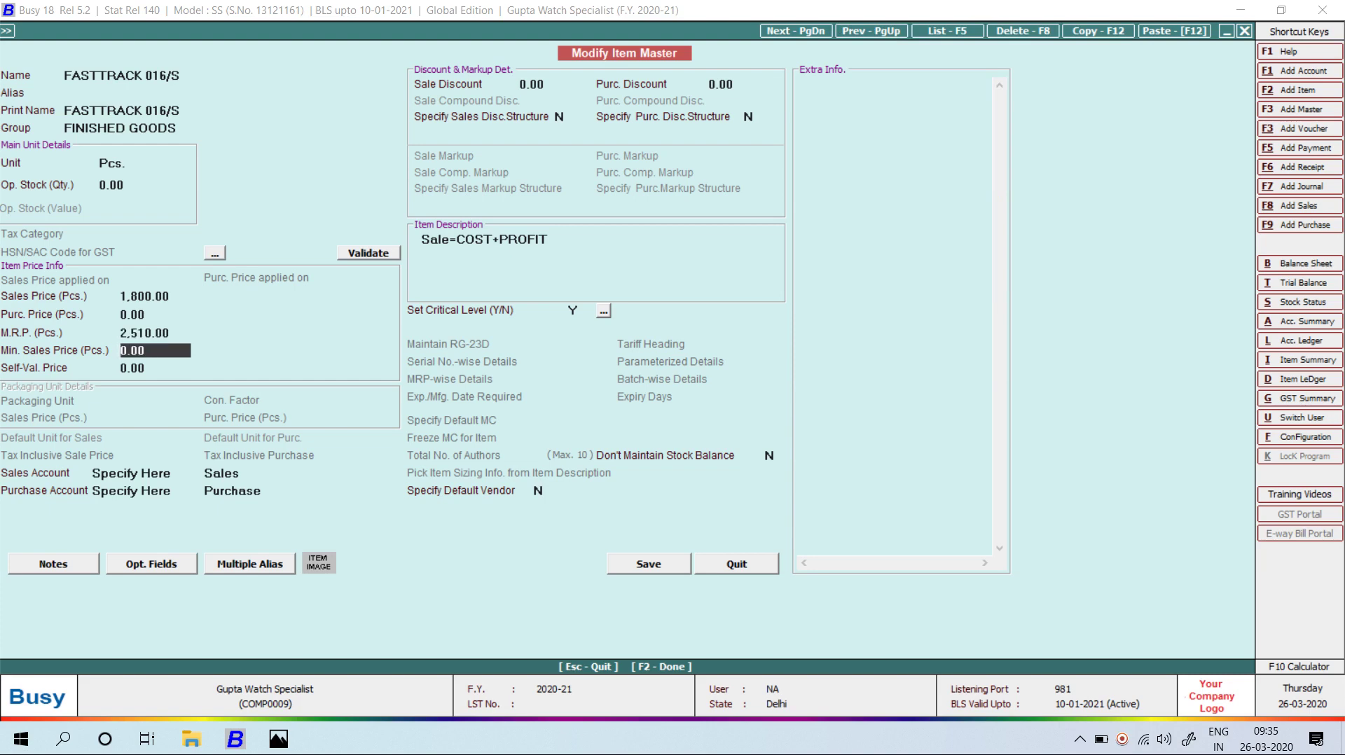
key(F2)
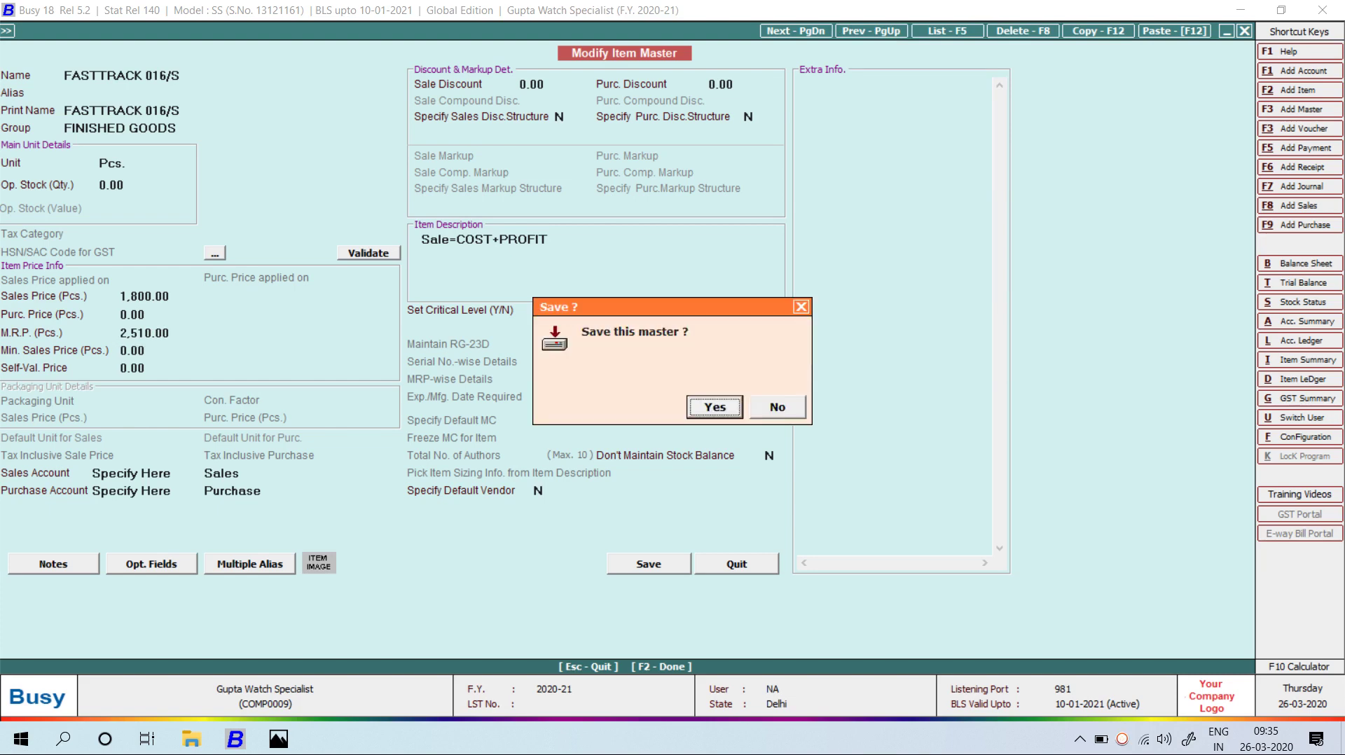
key(Return)
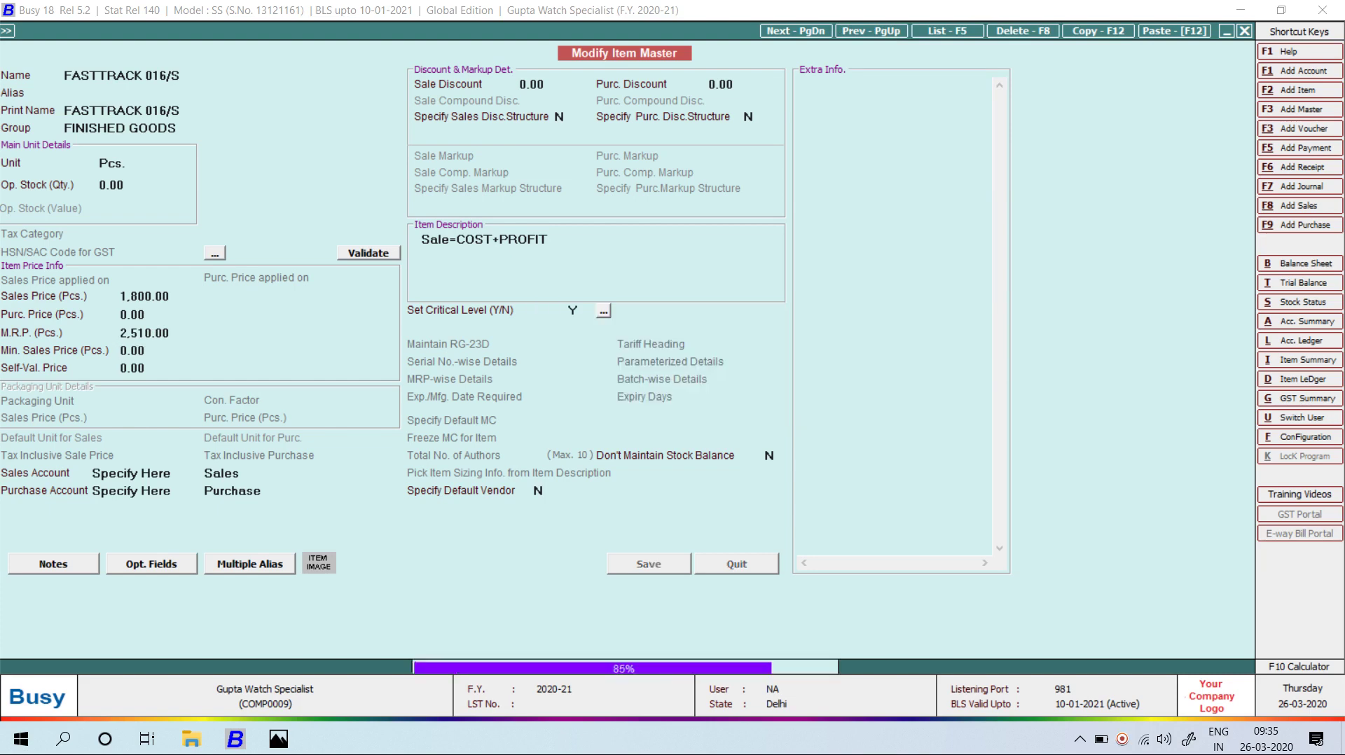
- Enter FASTTRACK 0020/SPORT WATCH as the second item of the sales voucher and open its item master for modification
key(alt+Tab)
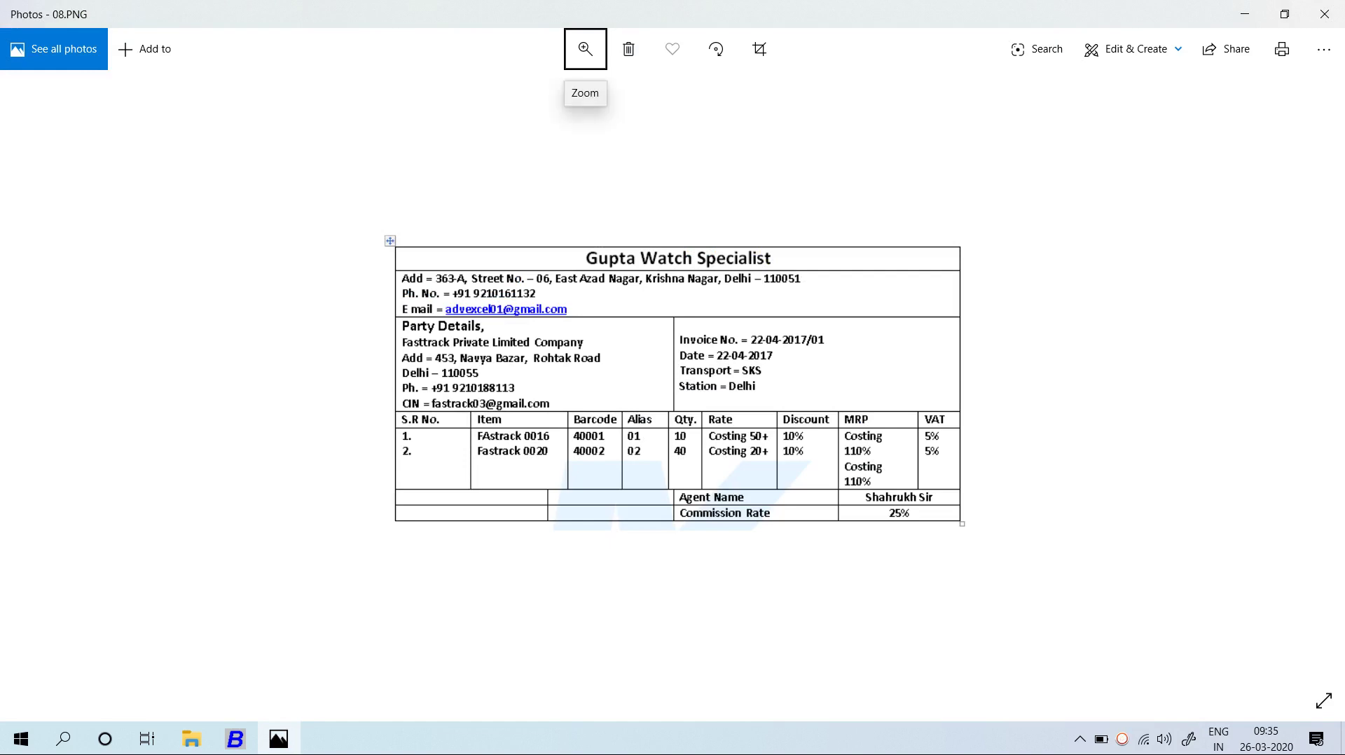
key(alt+Tab)
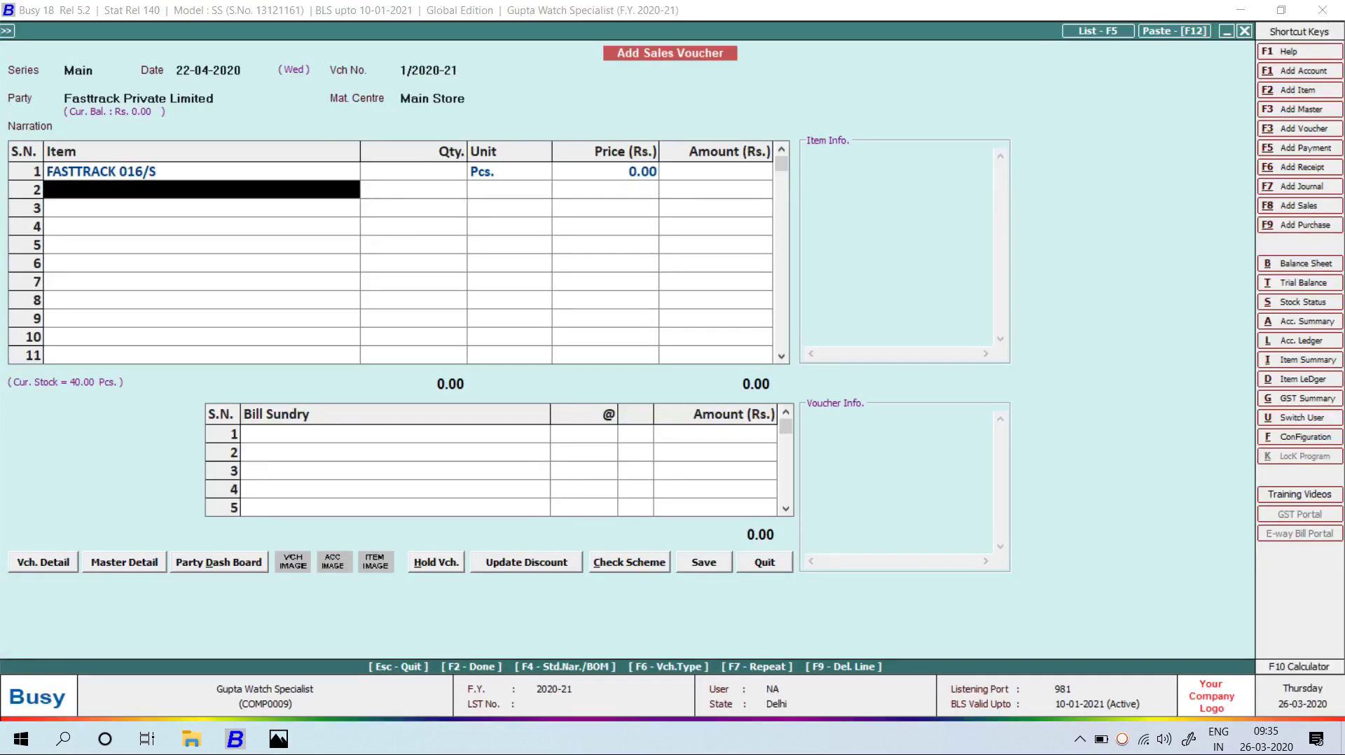
text(d)
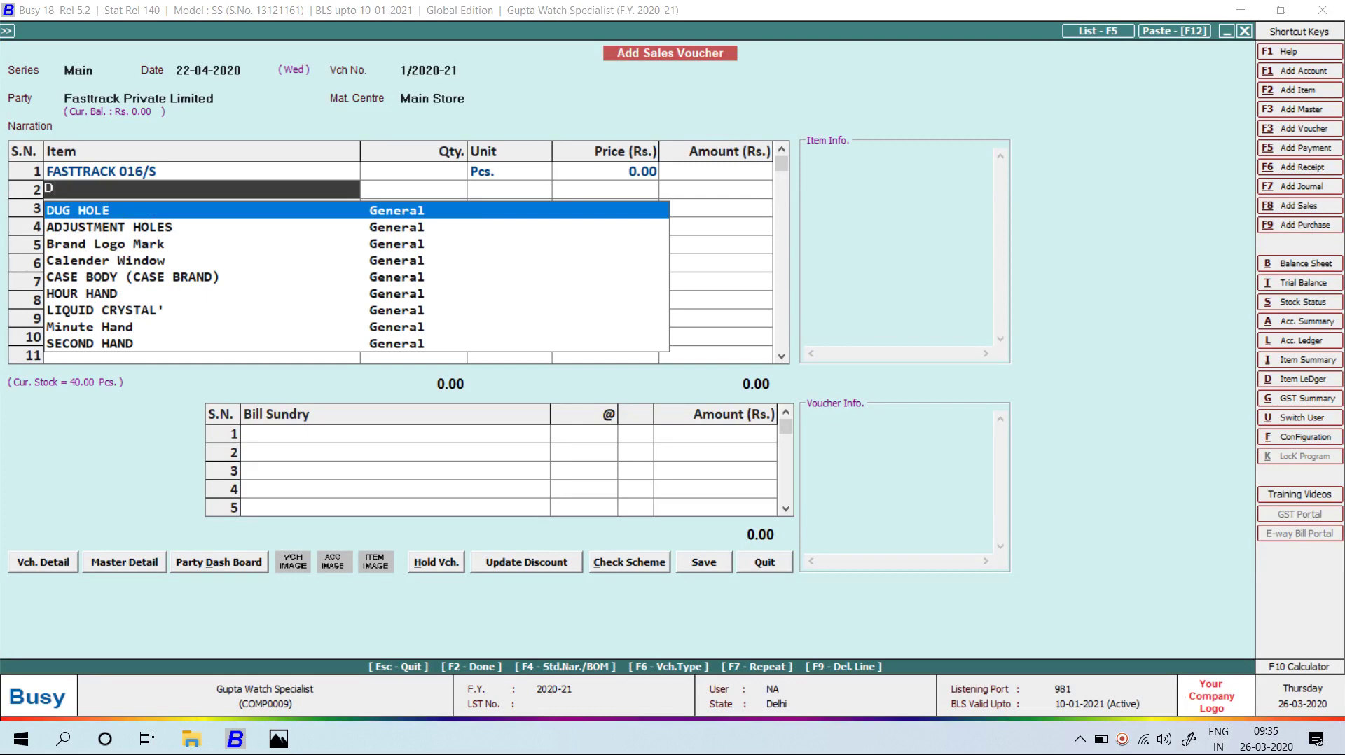
key(BackSpace)
text(FR)
key(BackSpace)
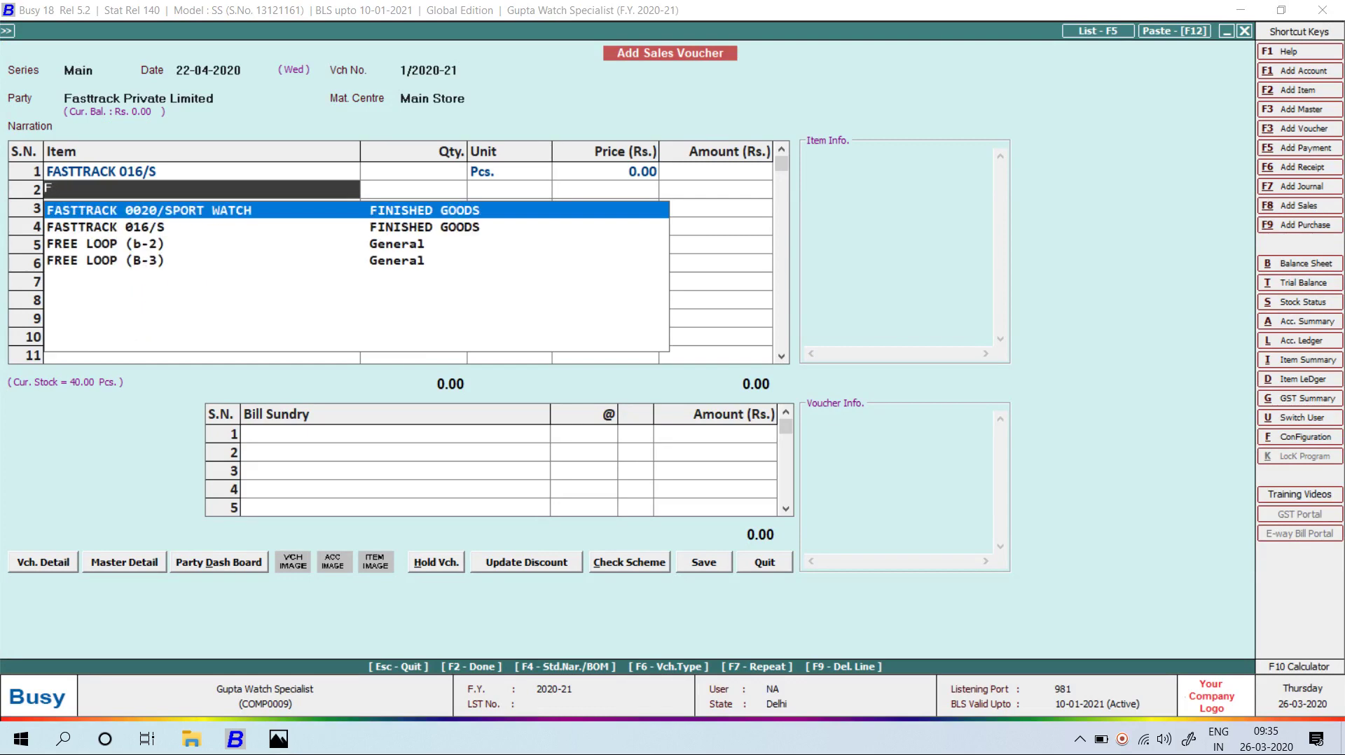
key(Return)
key(alt+m)
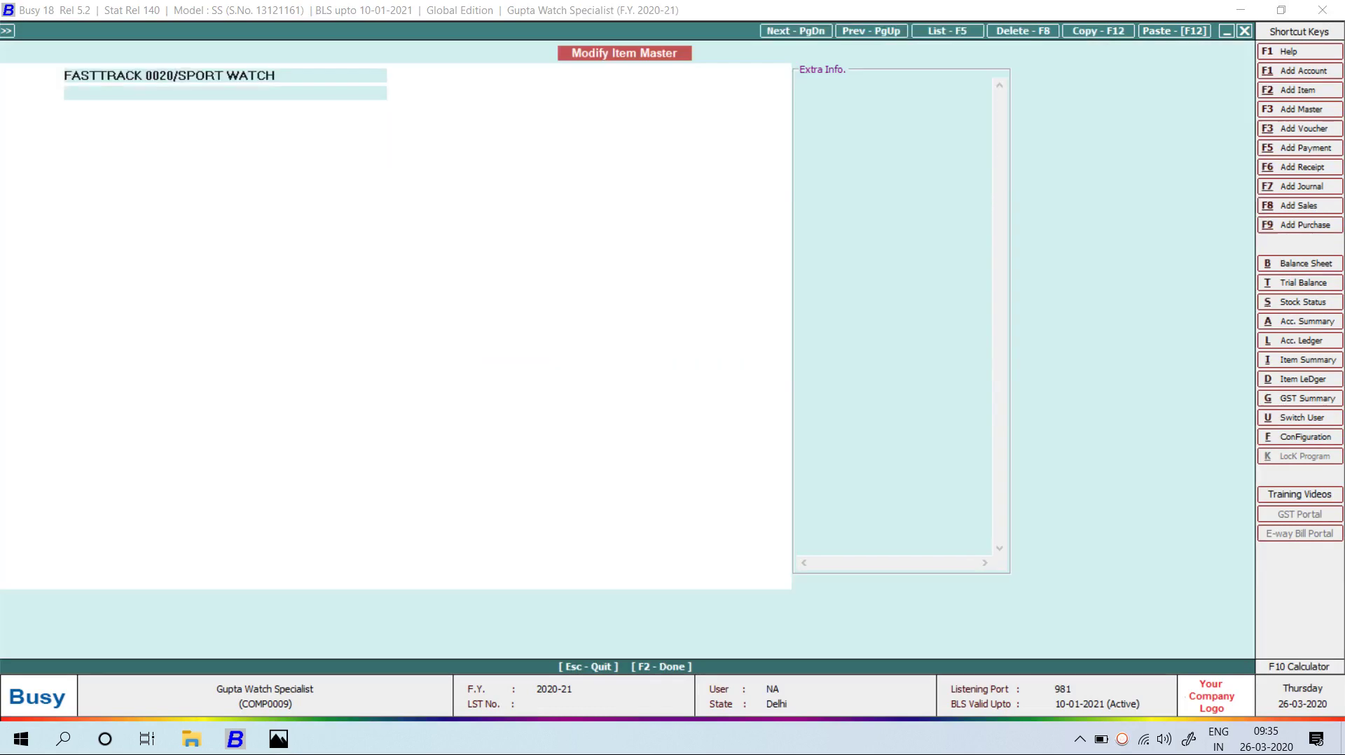
- Calculate the cost 685.50 plus 20% with the calculator and set the sales price of FASTTRACK 0020/SPORT WATCH to 820
key(Return)
key(Return)
key(Return)
key(Return)
key(Return)
key(Return)
key(Return)
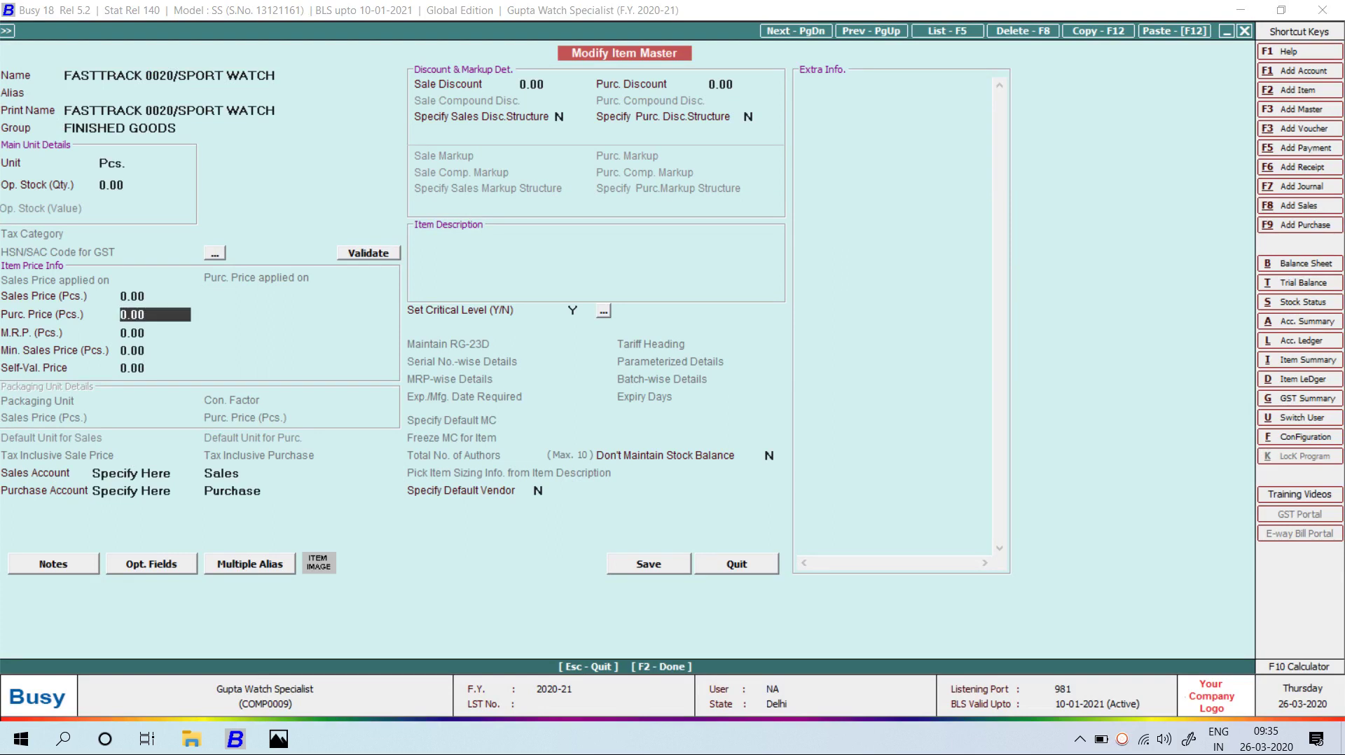
key(Up)
key(F10)
text(685.50*)
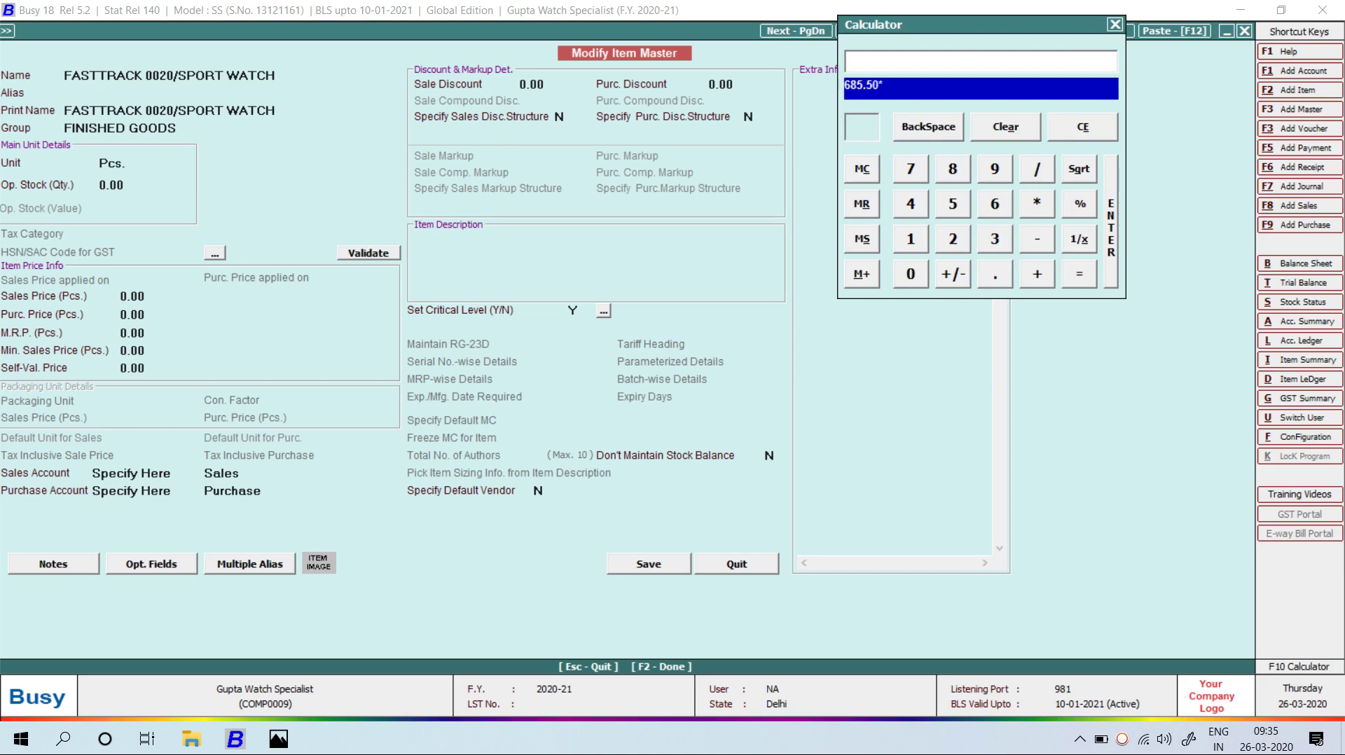
text(20)
text(%)
key(Return)
text(+685.5)
key(Return)
key(Return)
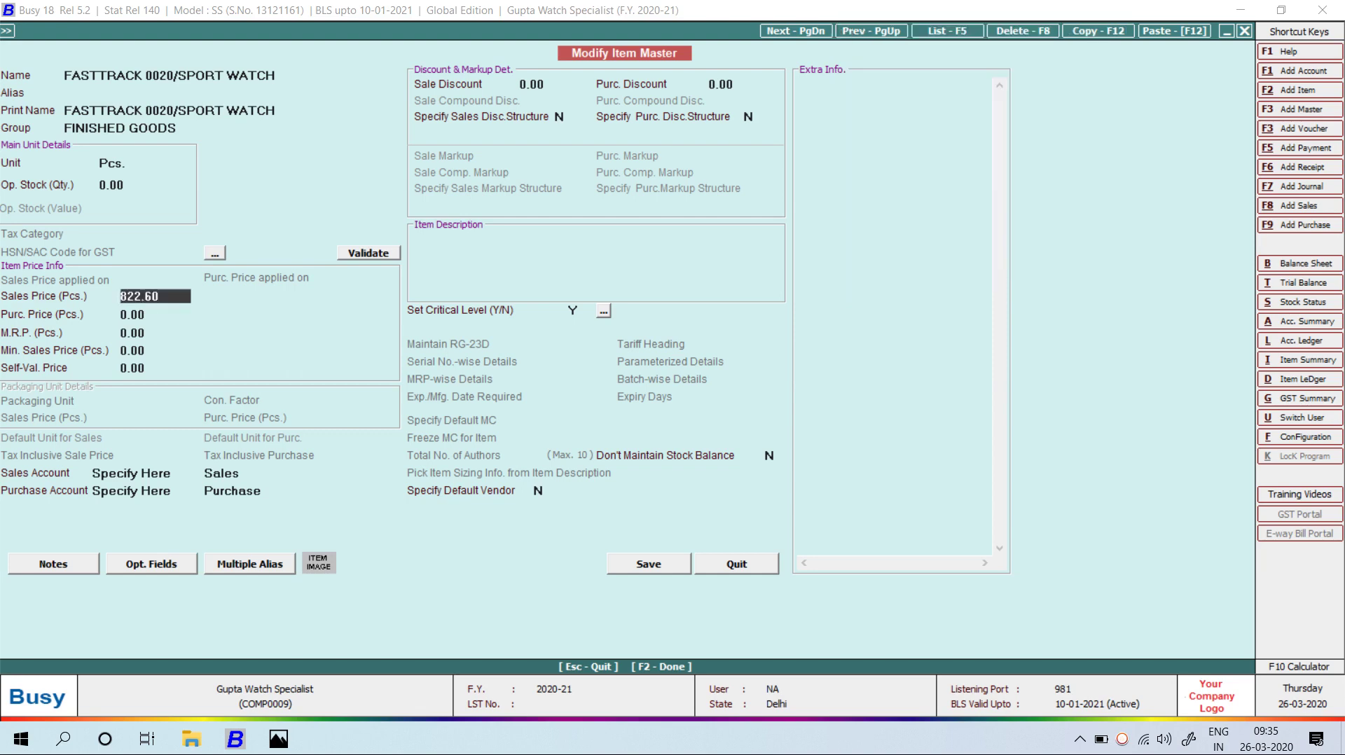
text(820)
key(Return)
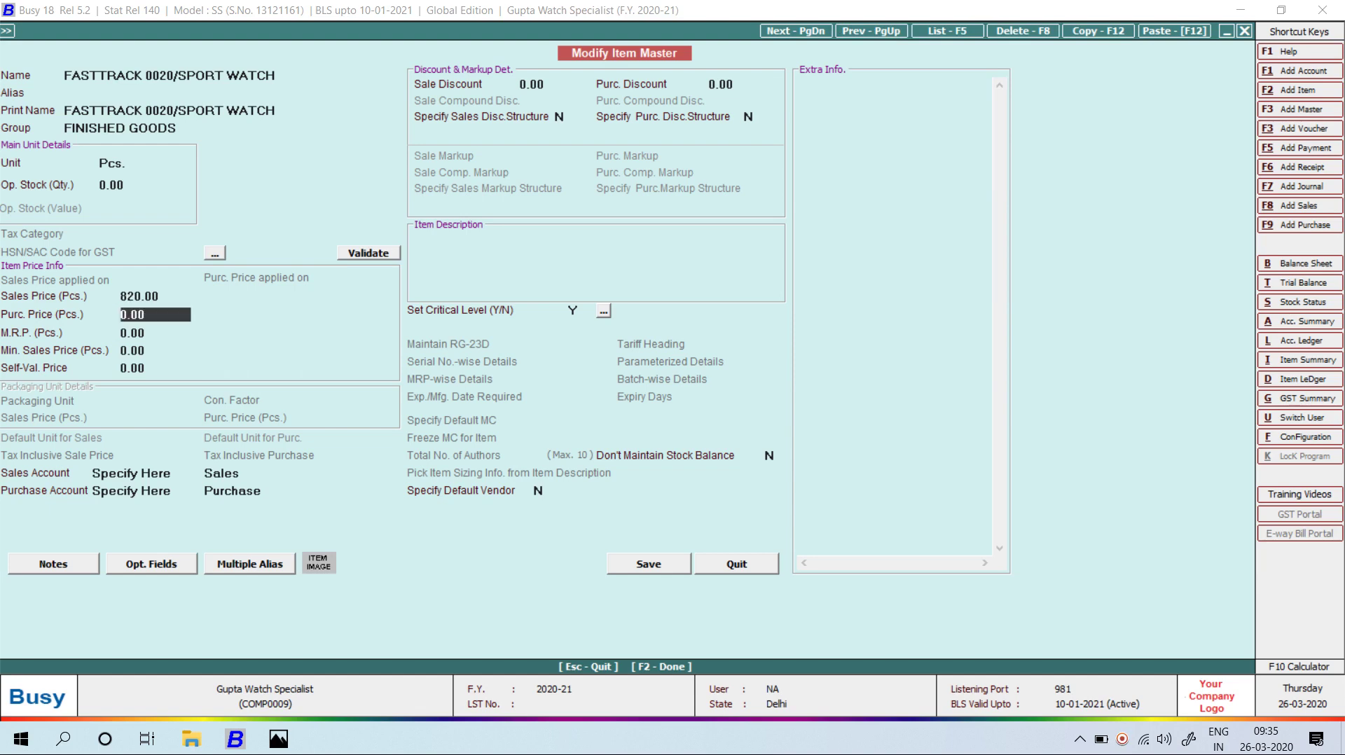
- Calculate the cost 685.50 plus 110% with the calculator, set the item's M.R.P. to 1440 and save the item master
key(Return)
key(F10)
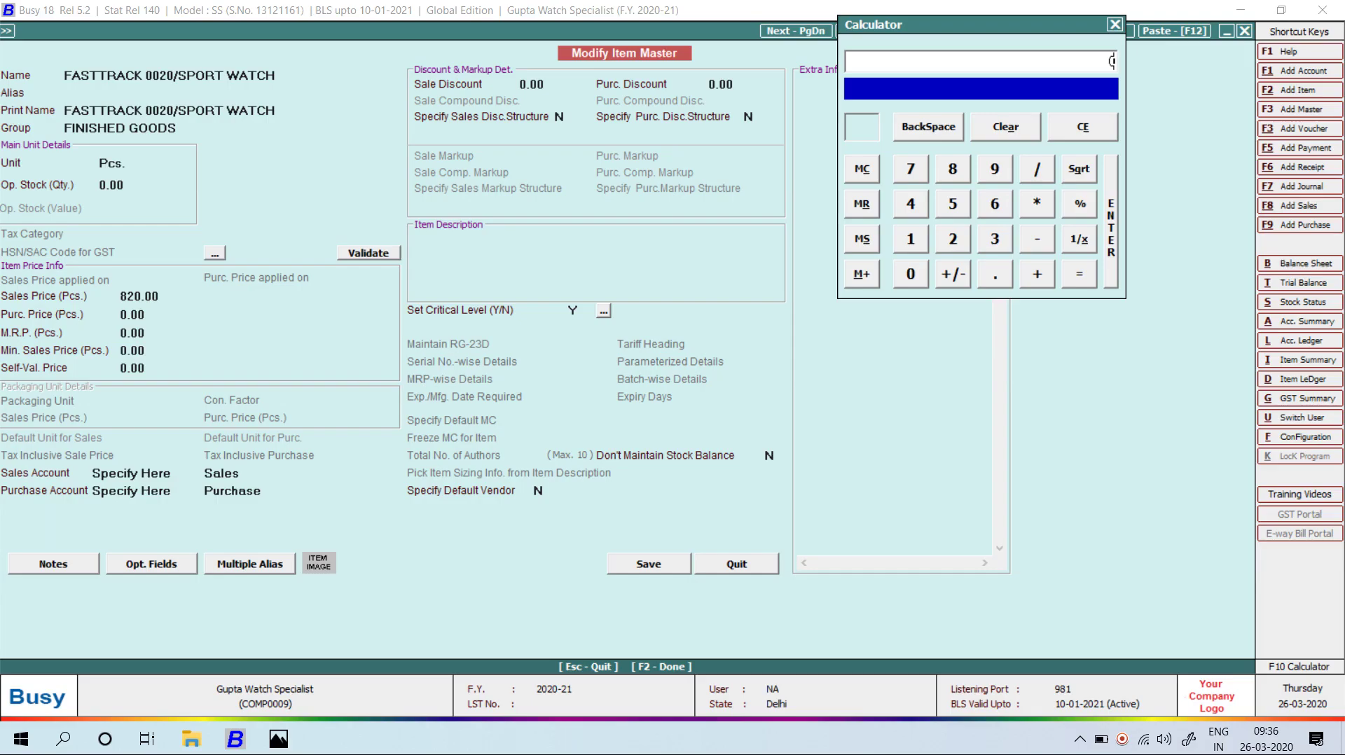
text(6)
text(85.50*110/100)
key(Return)
key(plus)
text(685.50)
key(Return)
key(Return)
text(1440)
key(Return)
key(F2)
key(Return)
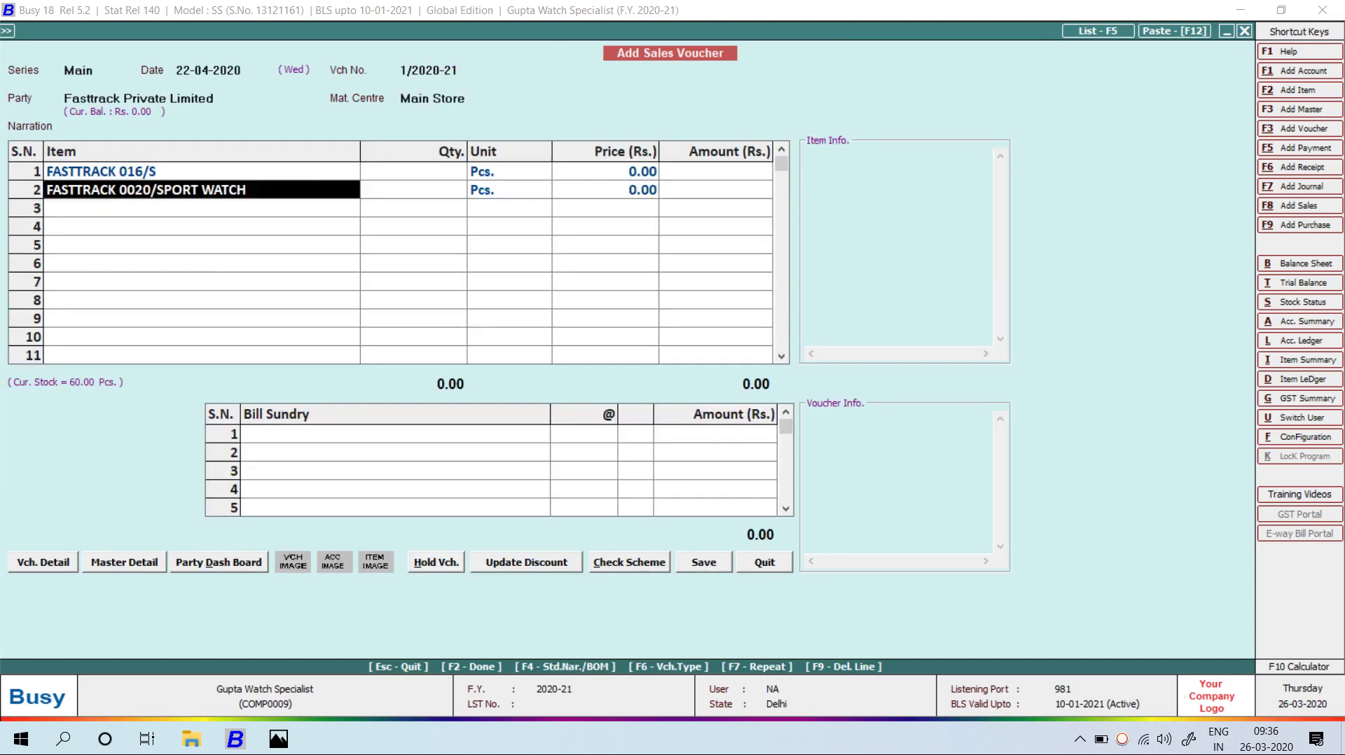
- Check the reference invoice in Photos and quit the sales voucher without saving it
key(alt+Tab)
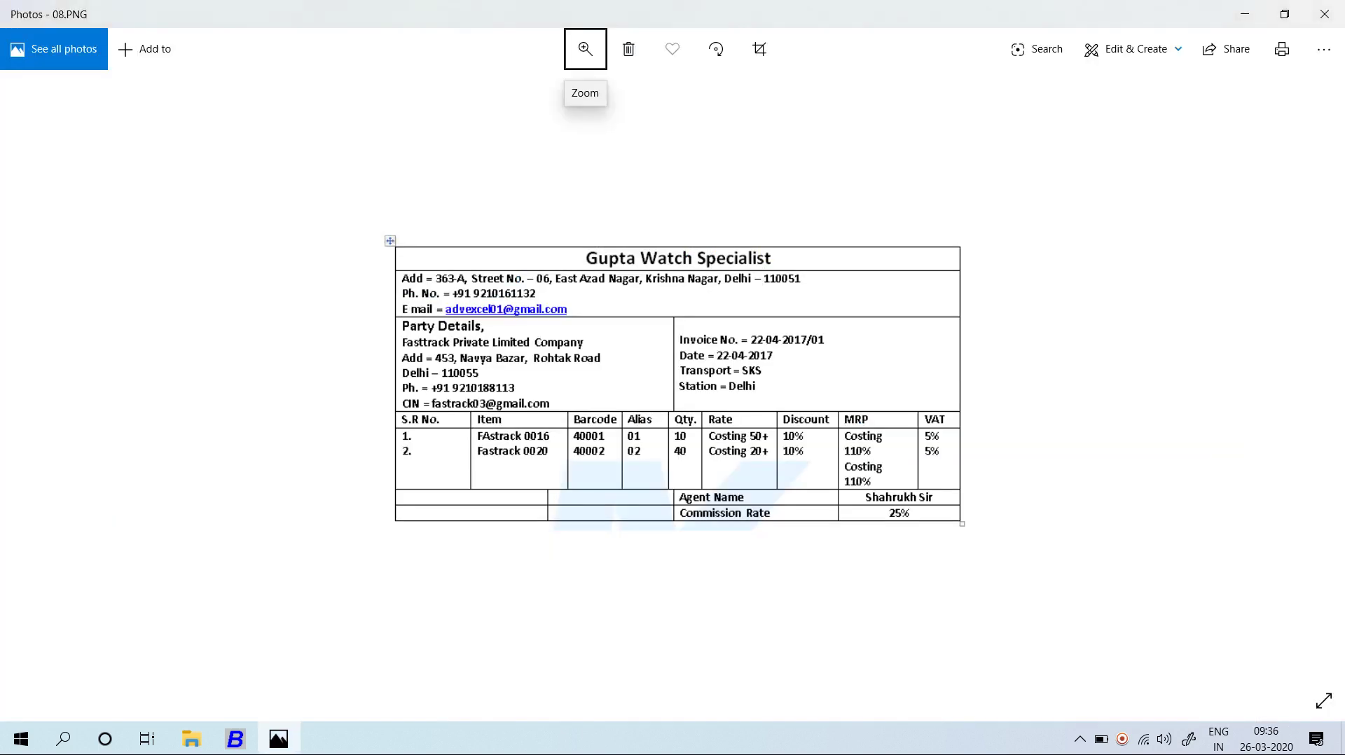
key(alt+Tab)
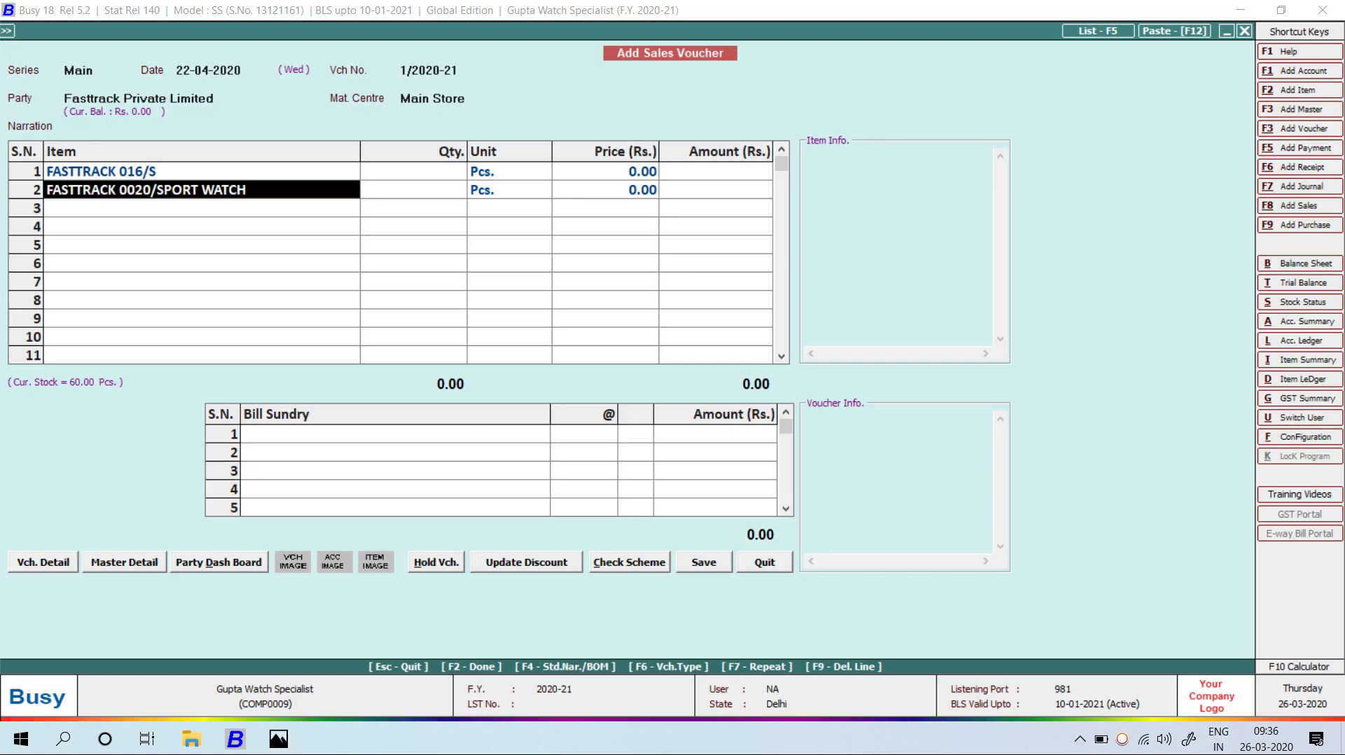
key(Escape)
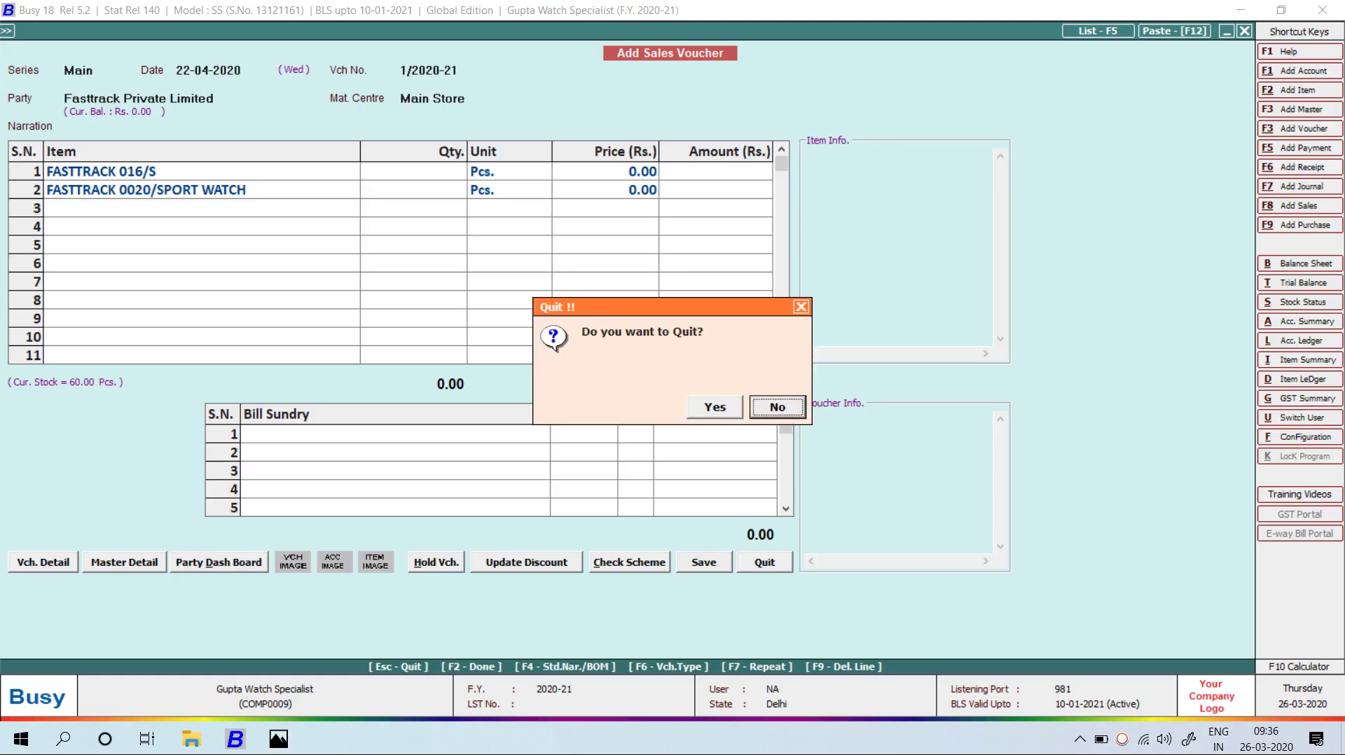
key(Left)
key(Return)
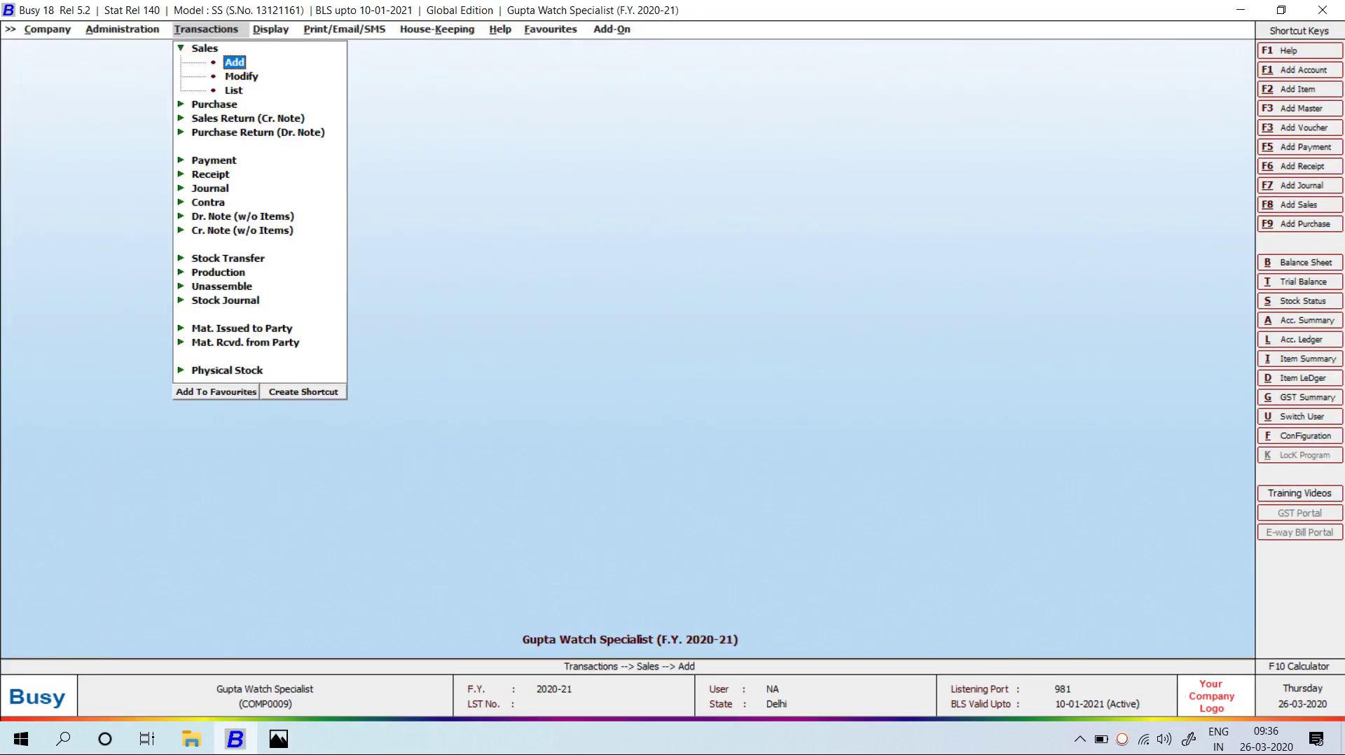
- Open the voucher configuration of the Main sales series
key(Escape)
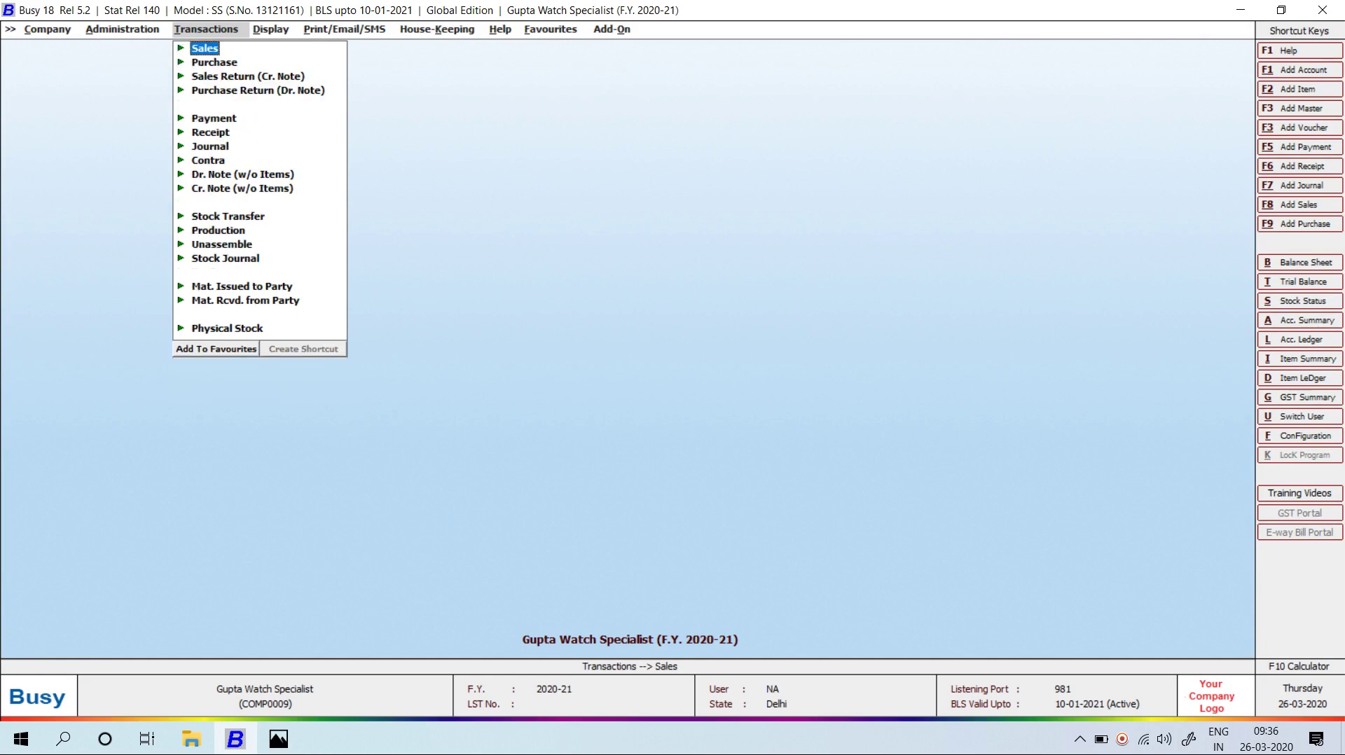
key(Left)
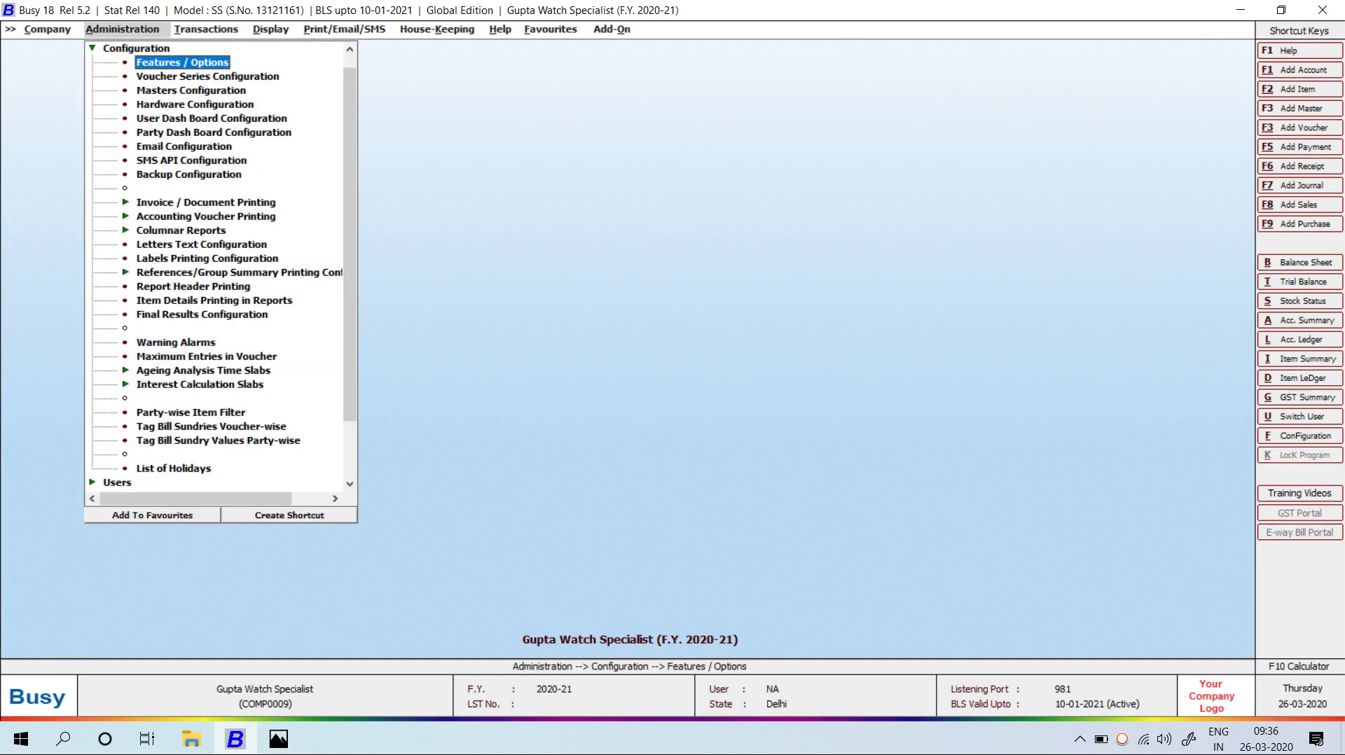
key(Escape)
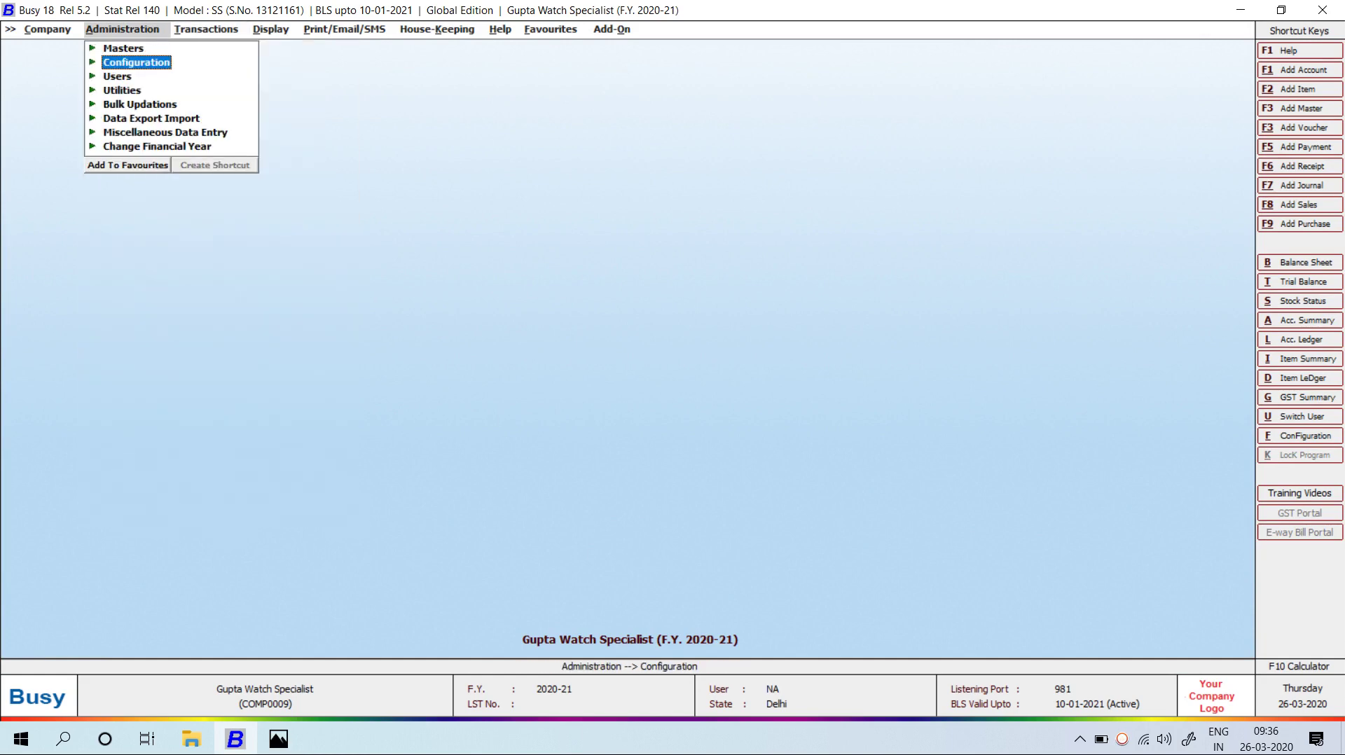
key(Return)
key(Down)
key(Return)
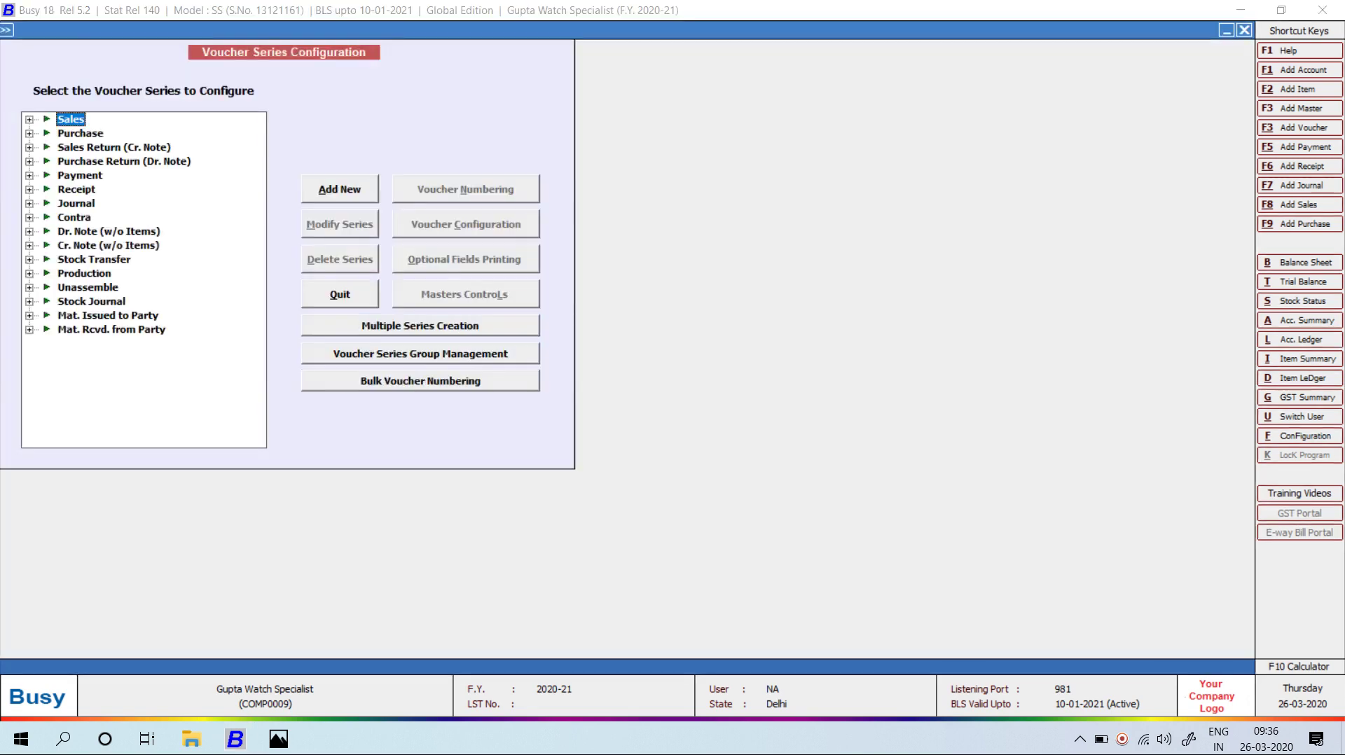
key(alt+c)
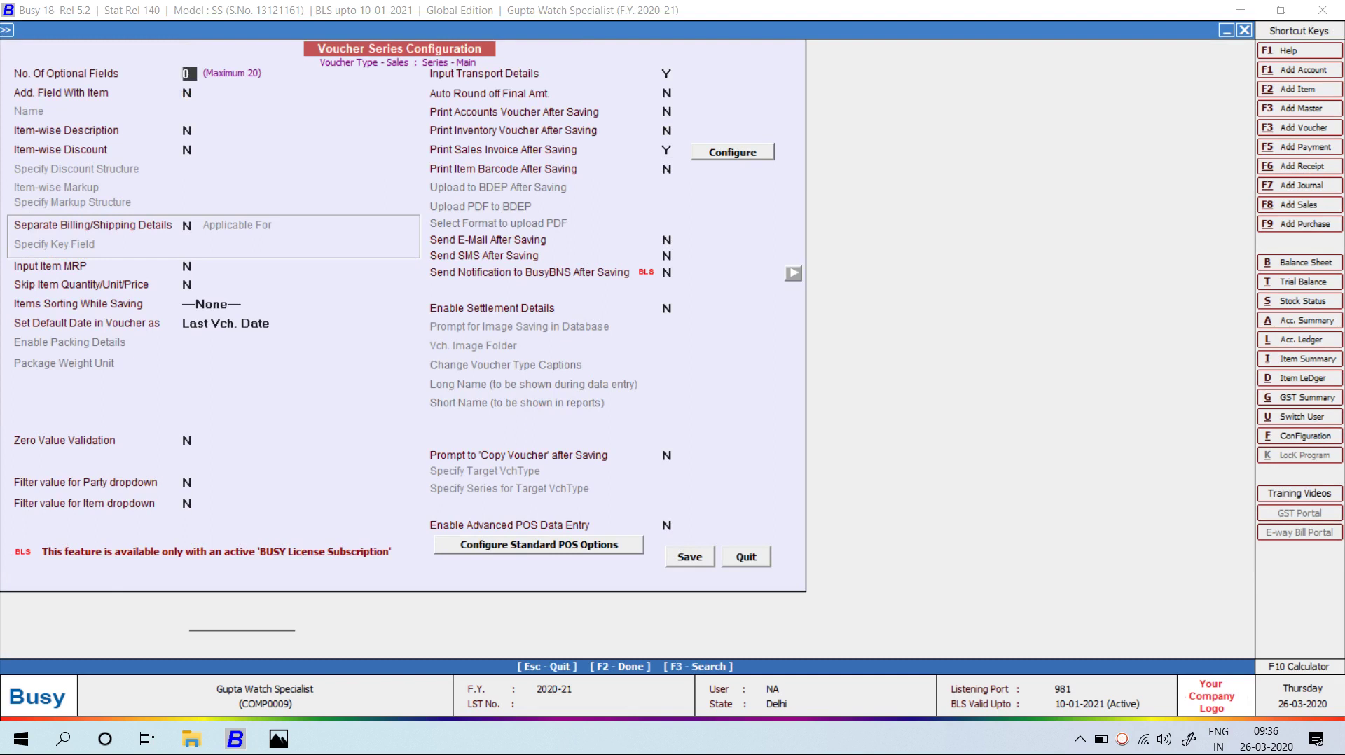
- Enable item-wise discount for the Main sales series and save the configuration
key(Return)
key(Return)
key(Return)
key(y)
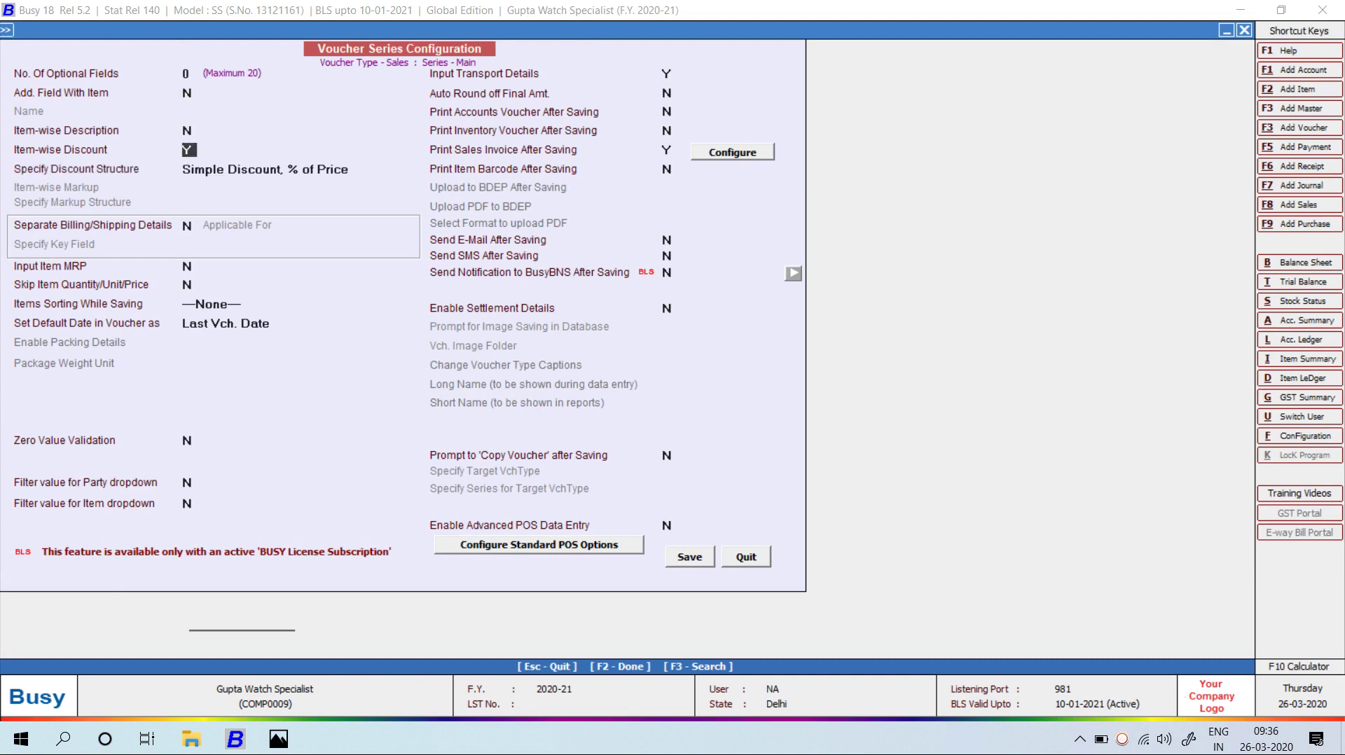
key(F2)
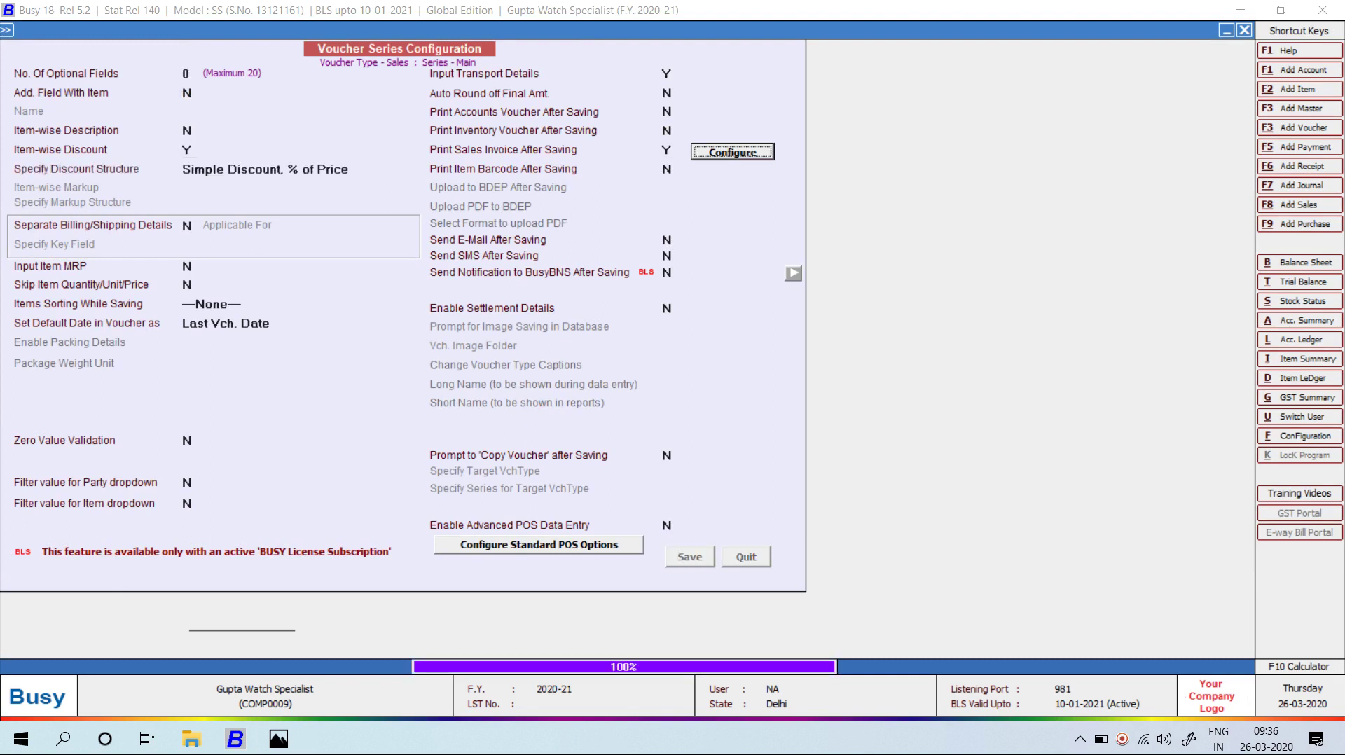
key(Escape)
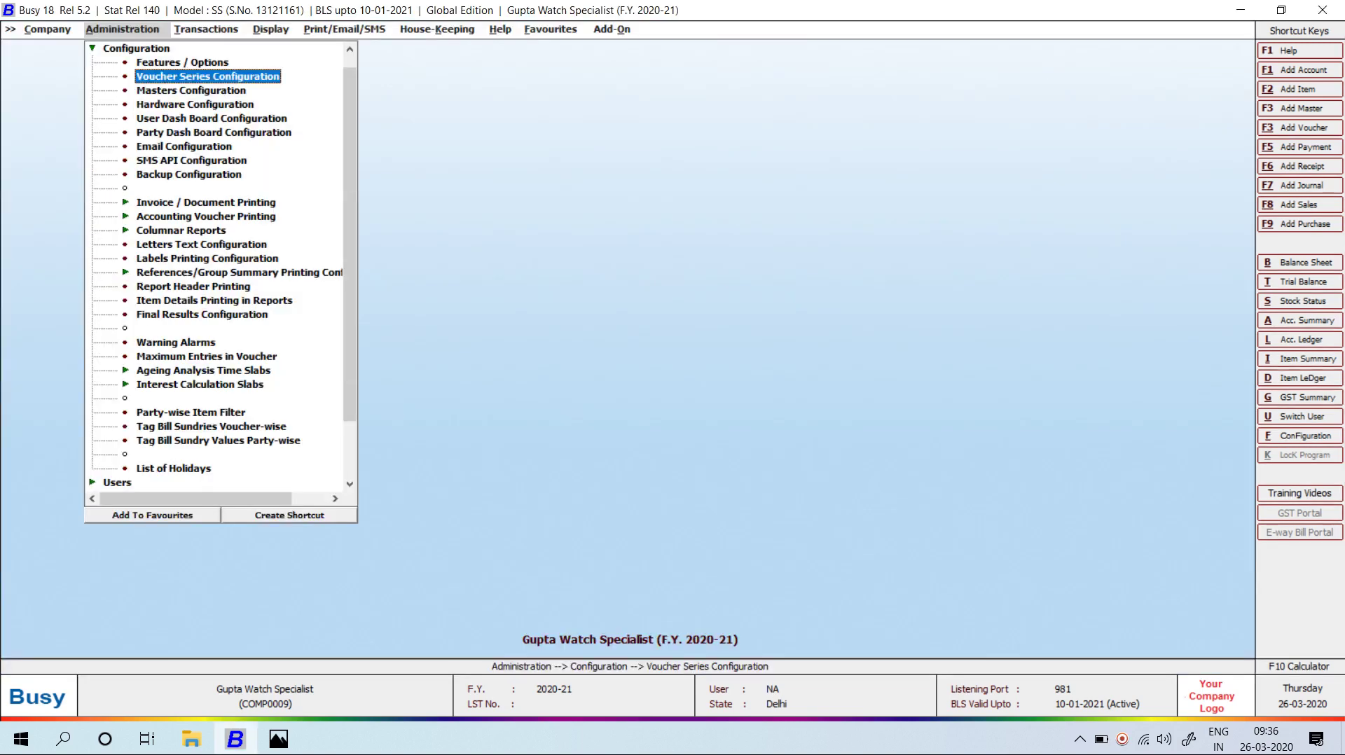
- Start a new Main series sales voucher dated 22-04-2020 for Fasttrack Private Limited, leaving the narration blank
key(Right)
key(Return)
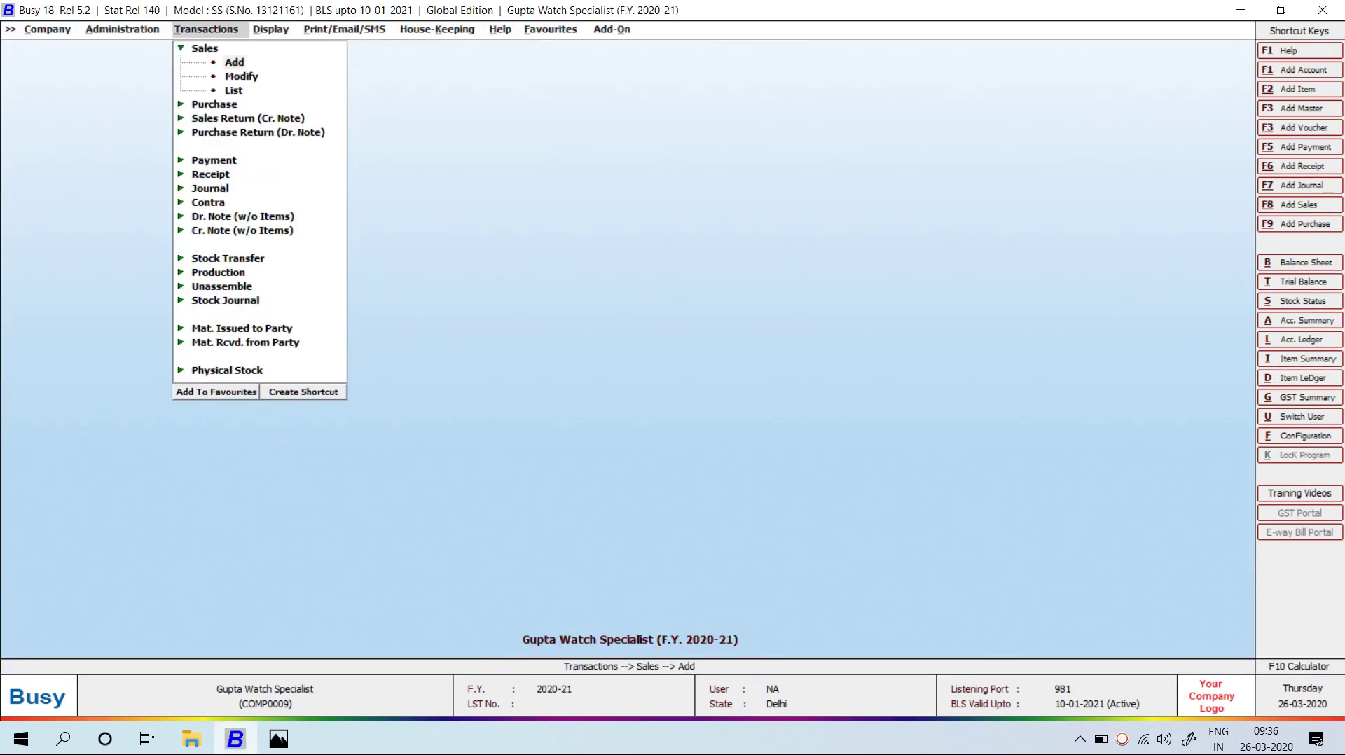
key(Return)
key(Return)
key(Return)
text(fa)
key(Return)
key(Return)
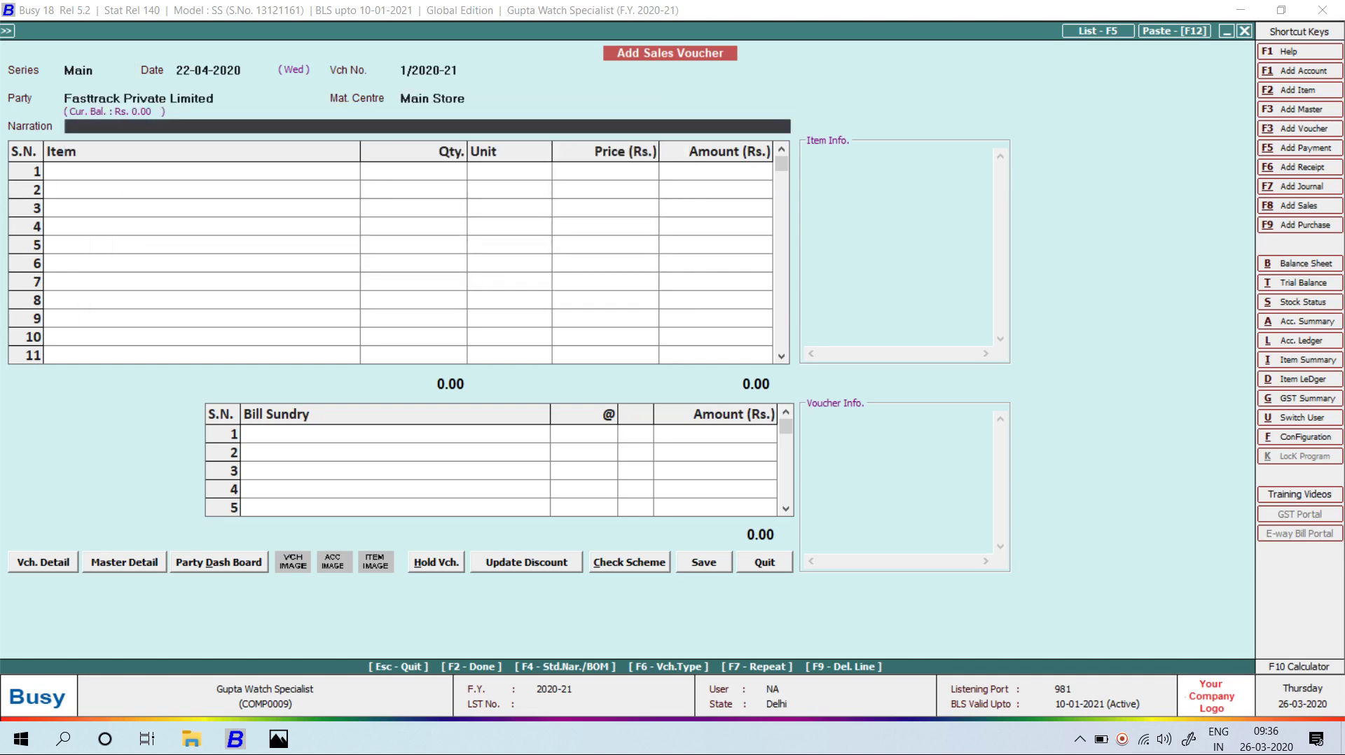
key(Return)
- Add FASTTRACK 016/S to the sales voucher with a quantity of 10 Pcs. and a 10% discount
text(P)
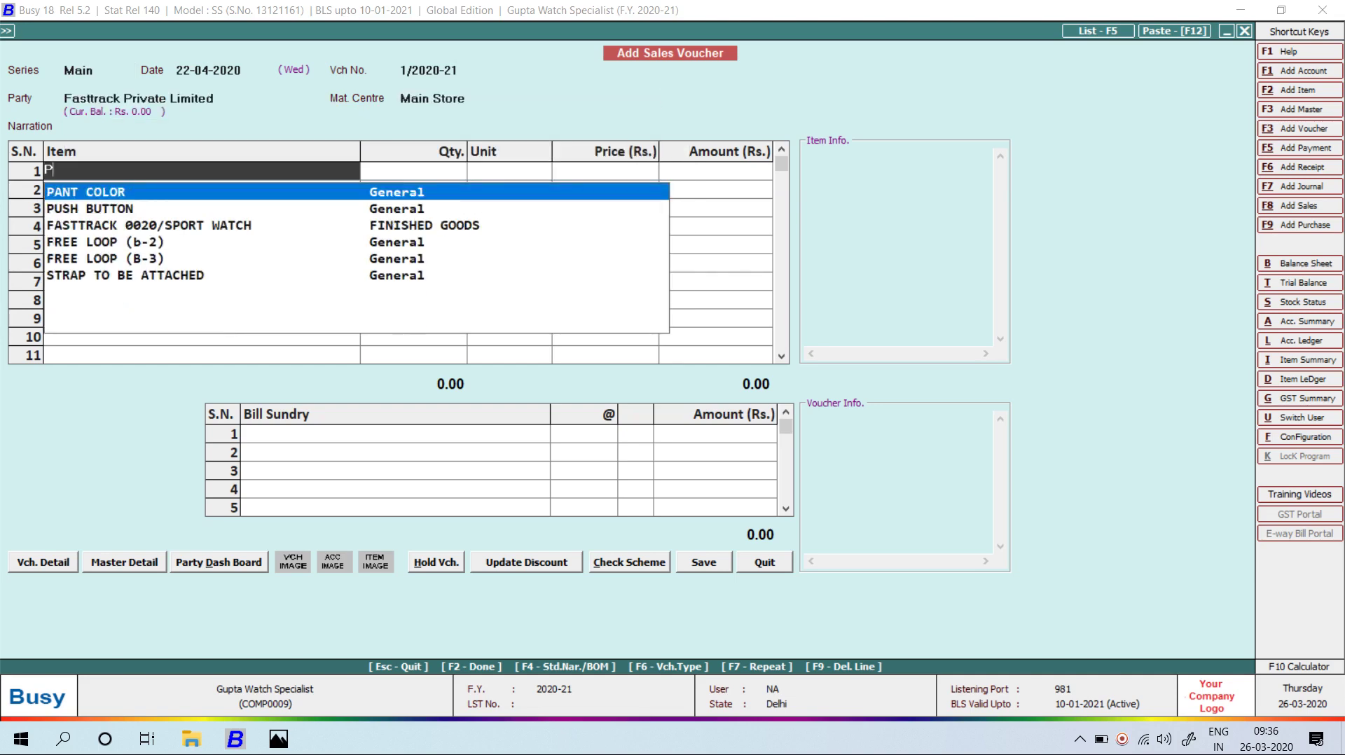
key(BackSpace)
text(01)
key(Return)
key(alt+Tab)
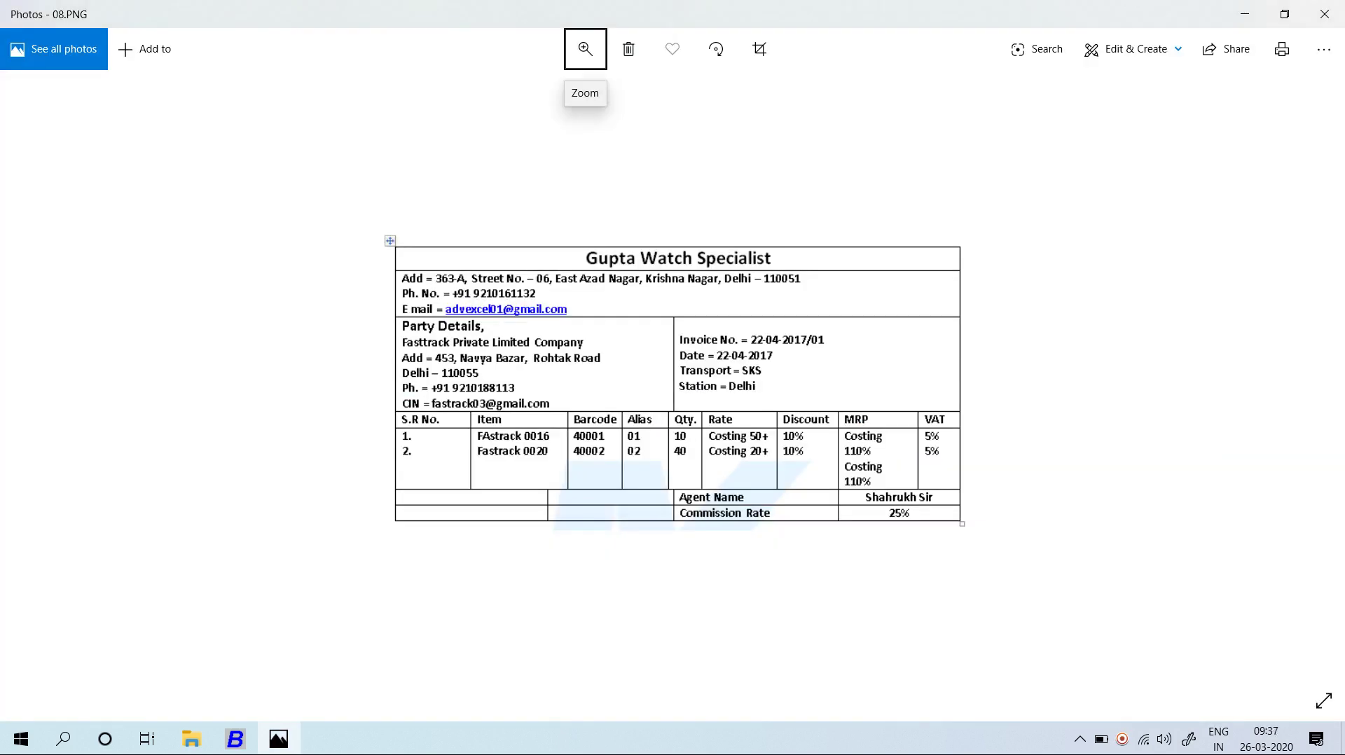
key(alt+Tab)
text(10)
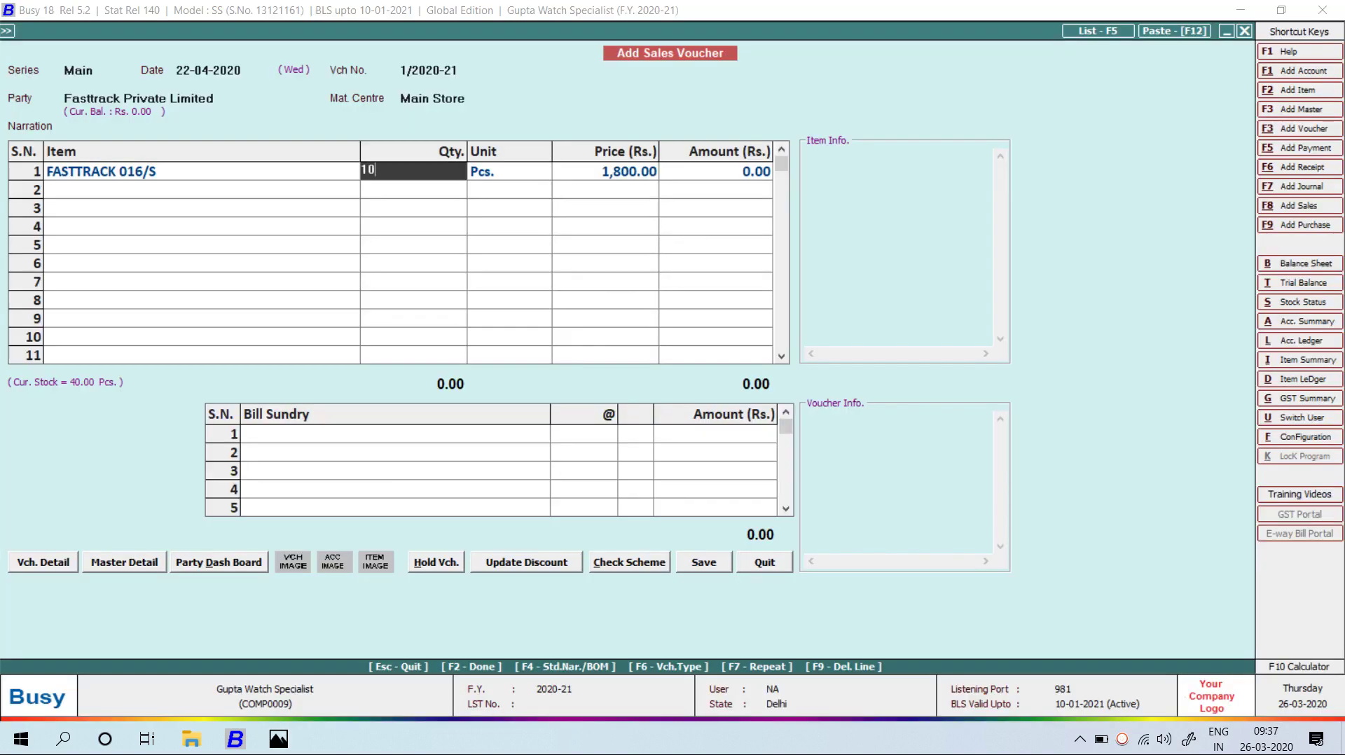
key(Return)
key(Return)
key(Return)
key(Return)
key(Up)
text(10)
key(Return)
key(Return)
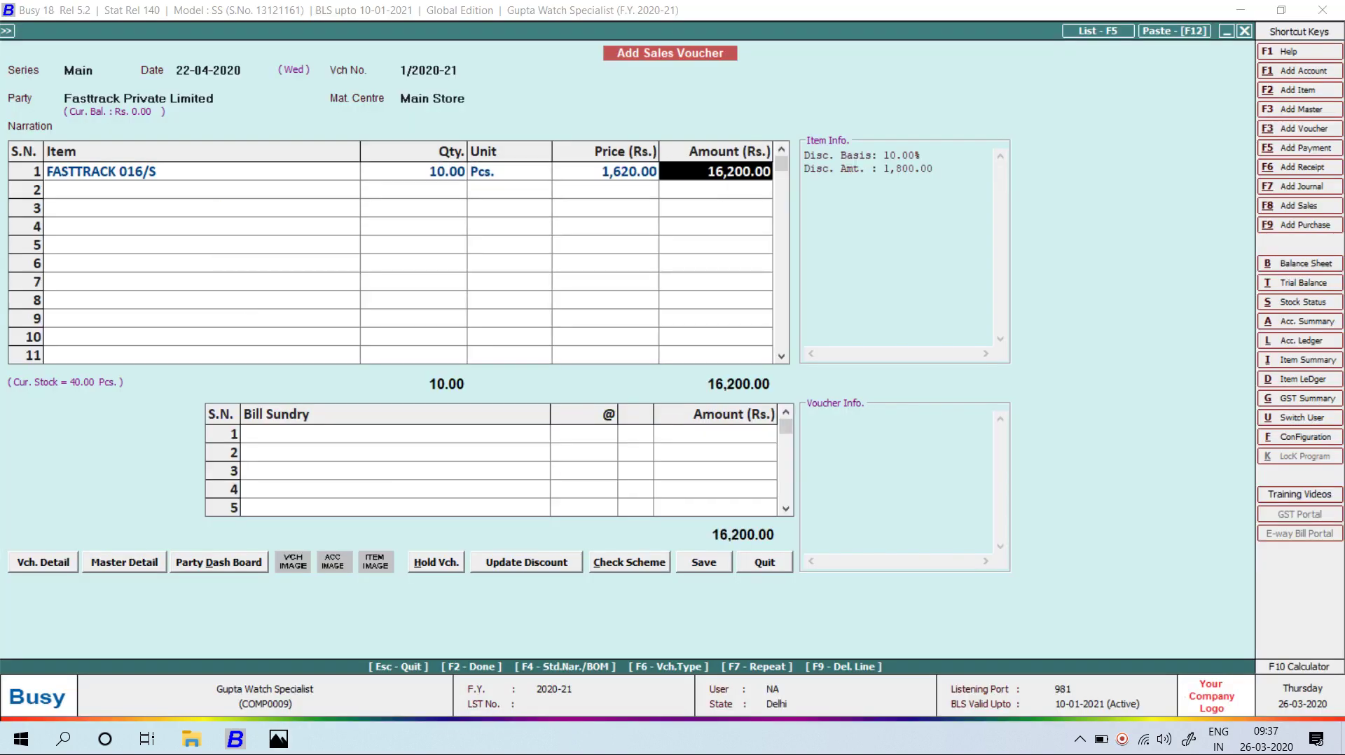
- Add FASTTRACK 0020/SPORT WATCH as the second item with a quantity of 40 Pcs. and a 10% discount, checking against the reference invoice
key(Return)
text(f)
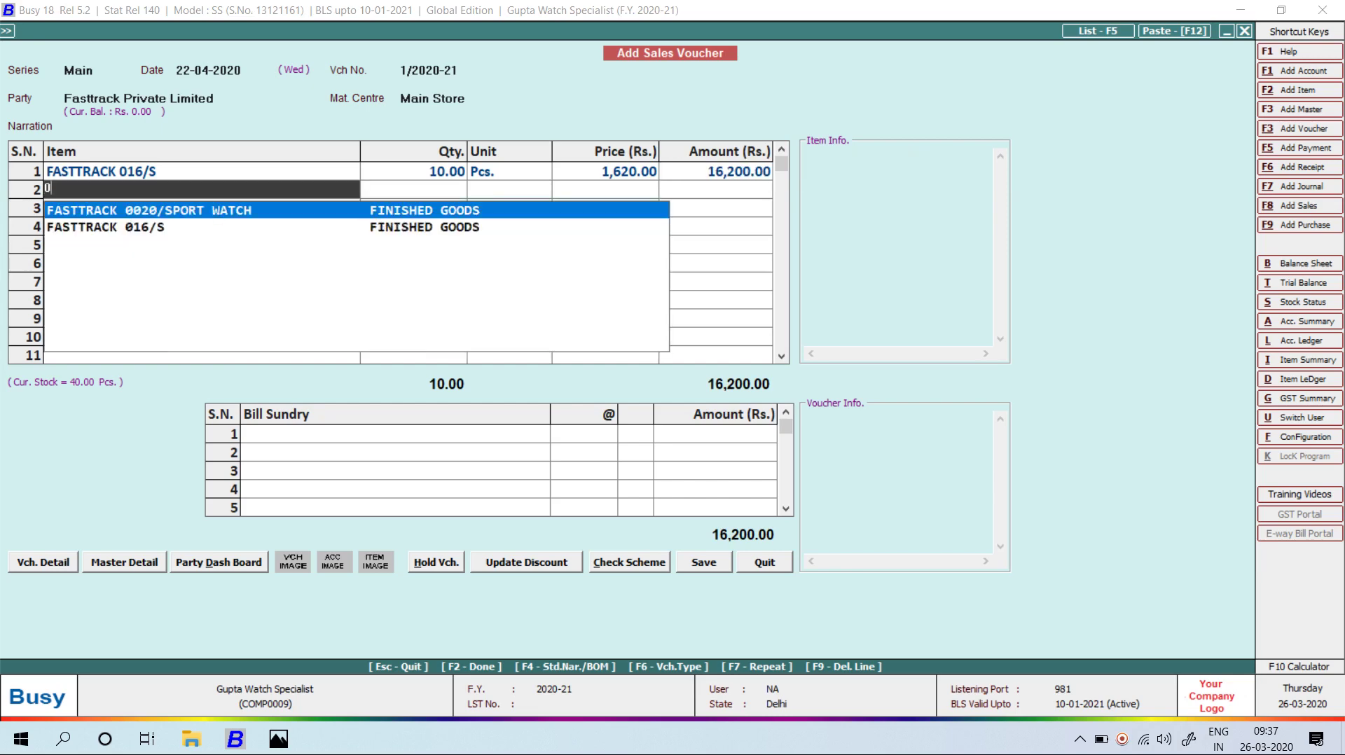
key(Return)
key(Return)
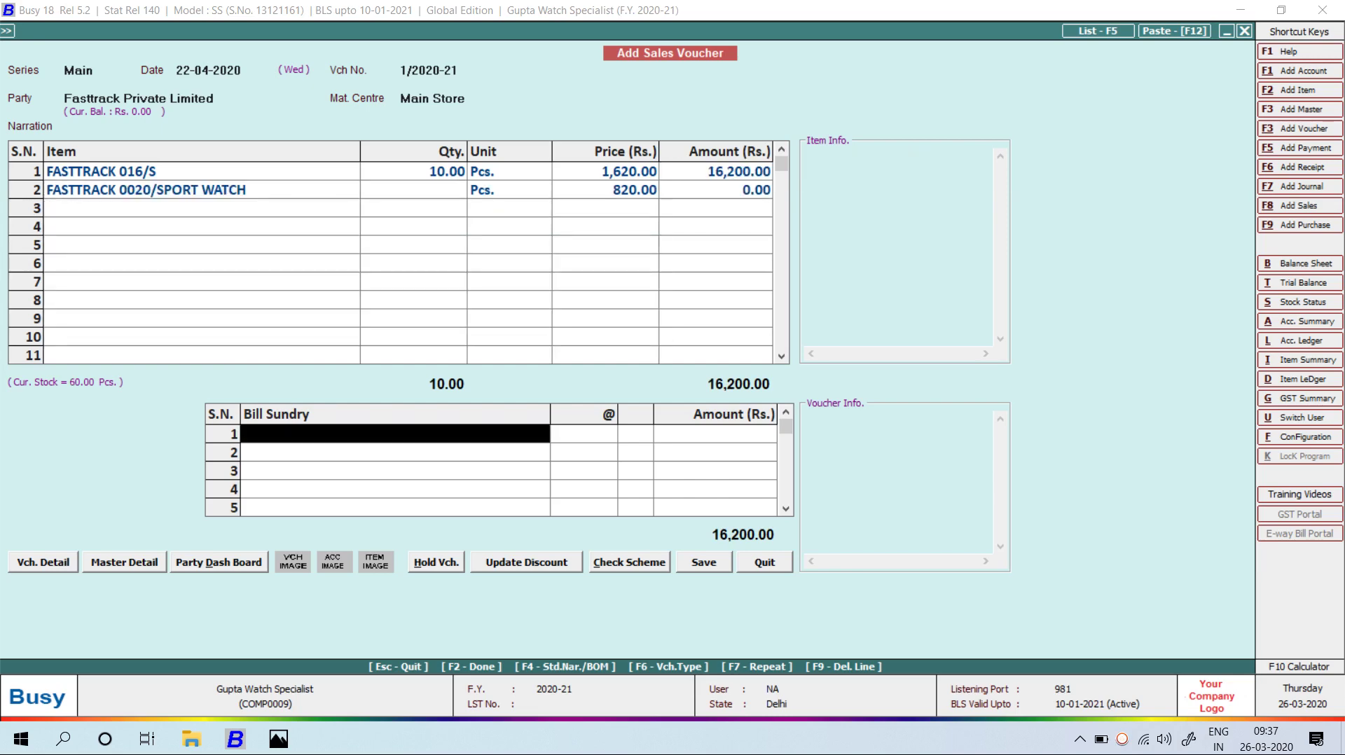
key(alt+Tab)
key(alt+Tab)
click(414, 189)
text(40)
key(Return)
key(Return)
key(Return)
text(10)
key(Return)
key(Return)
key(Return)
key(Return)
key(alt+Tab)
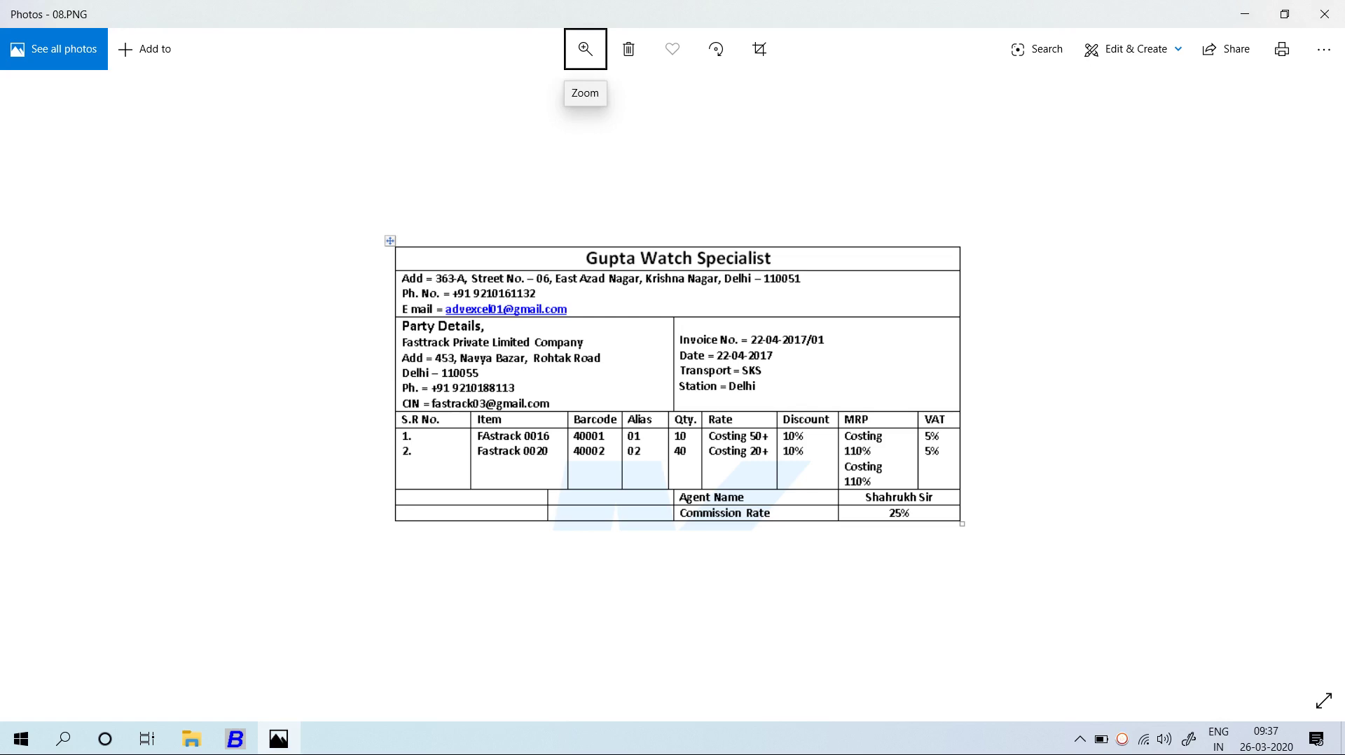
key(alt+Tab)
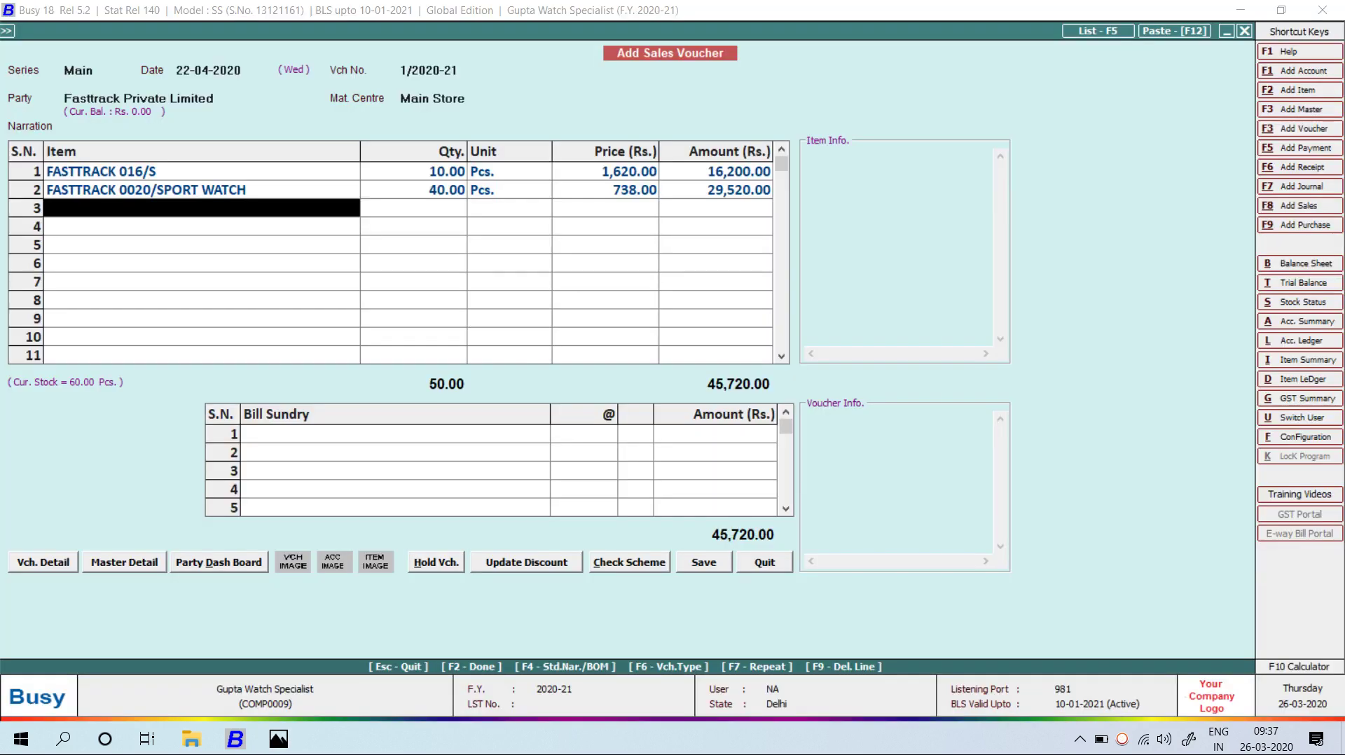
- Create and save a bill sundry master named COMMISSION from the voucher, keeping the Additive type and percentage of nett bill amount
key(Return)
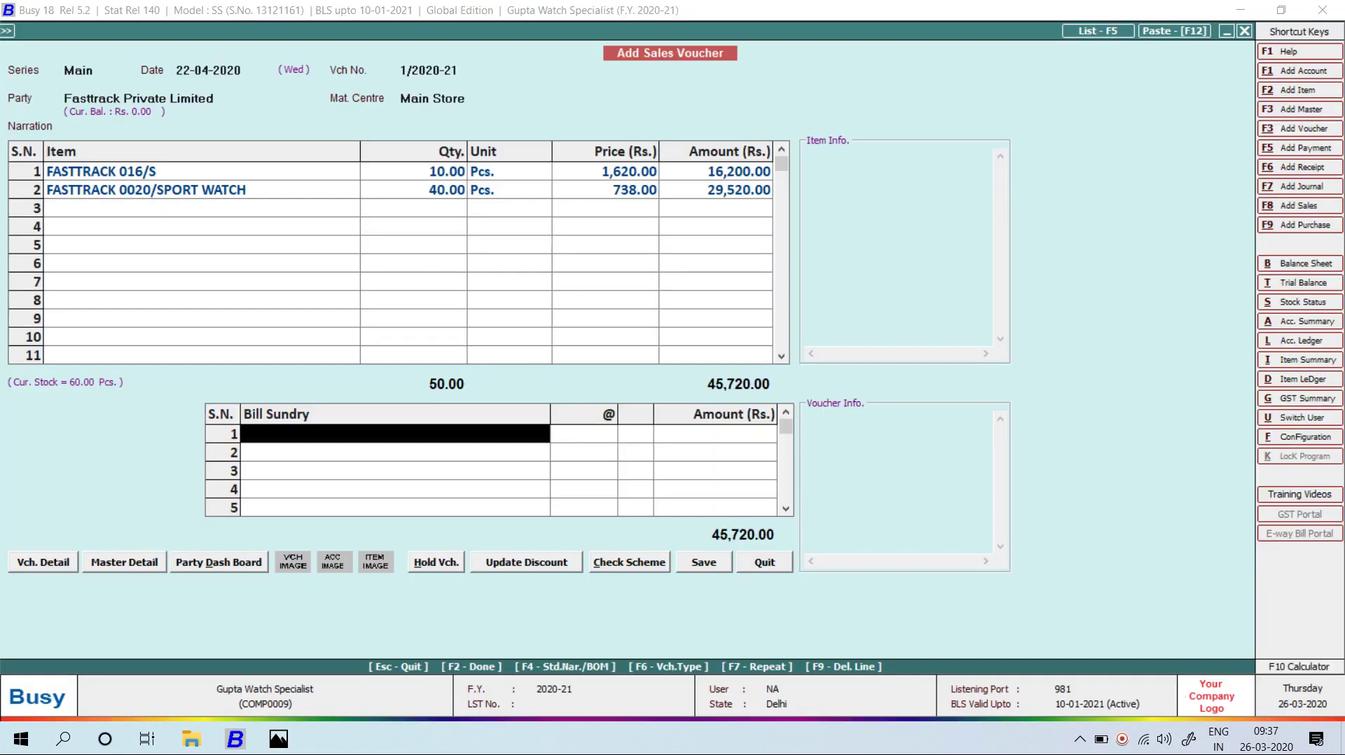
key(F3)
text(COMMISSION)
key(Return)
key(Return)
key(Return)
key(Return)
key(Return)
key(Return)
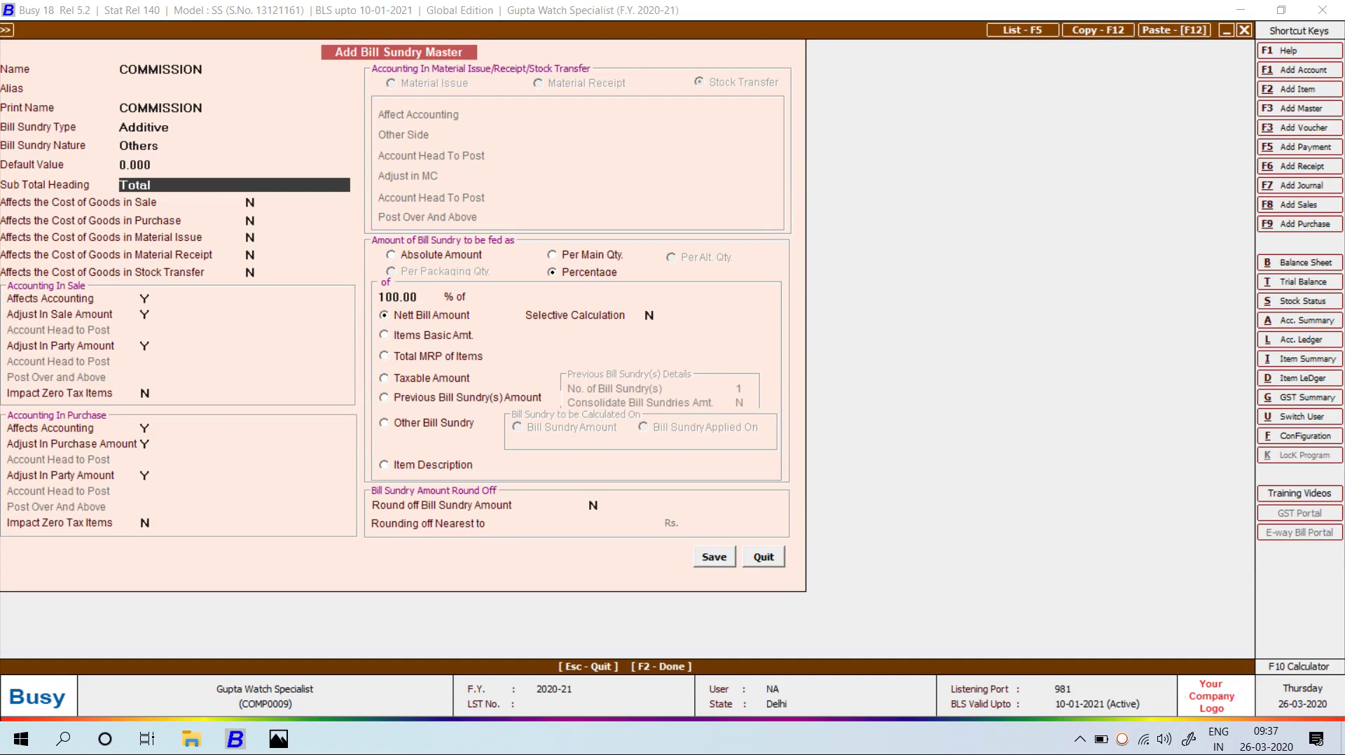
key(F2)
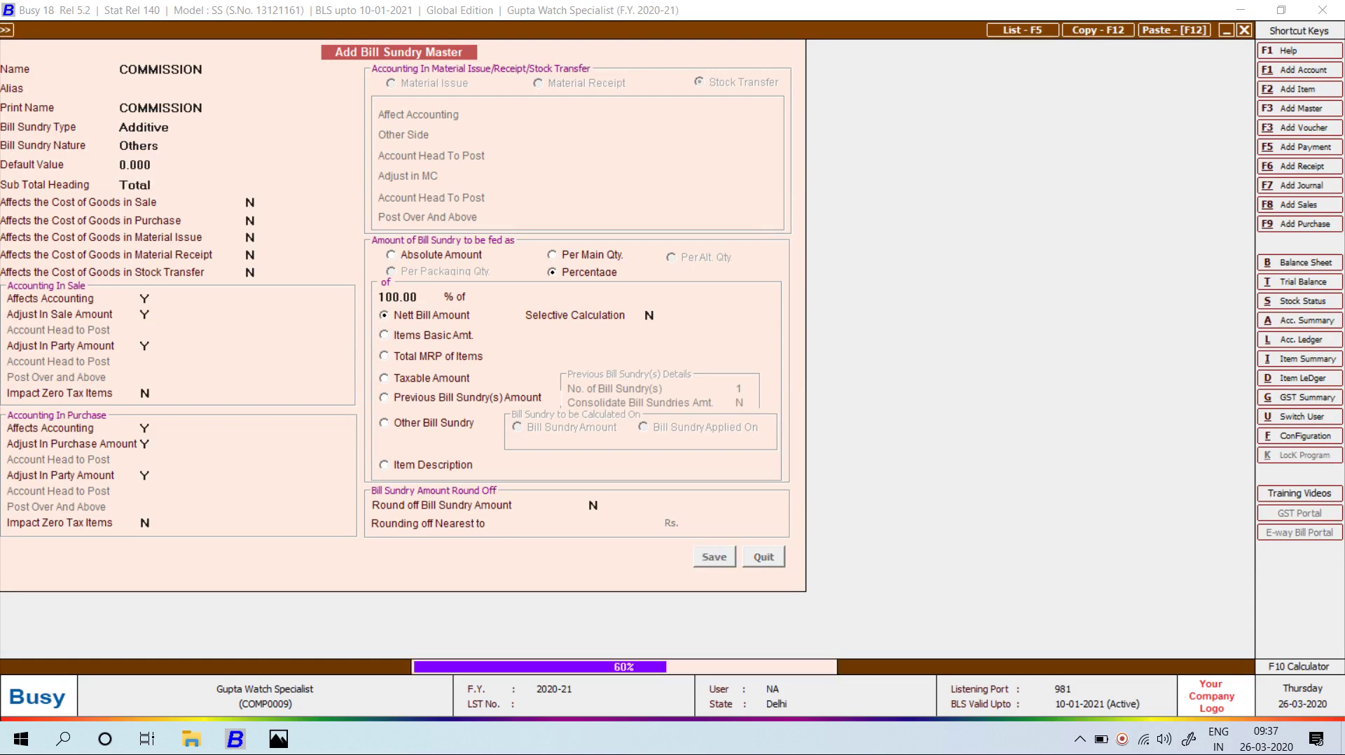
- Apply COMMISSION at 25% to the bill and save the sales voucher without printing the invoice
text(25)
key(Return)
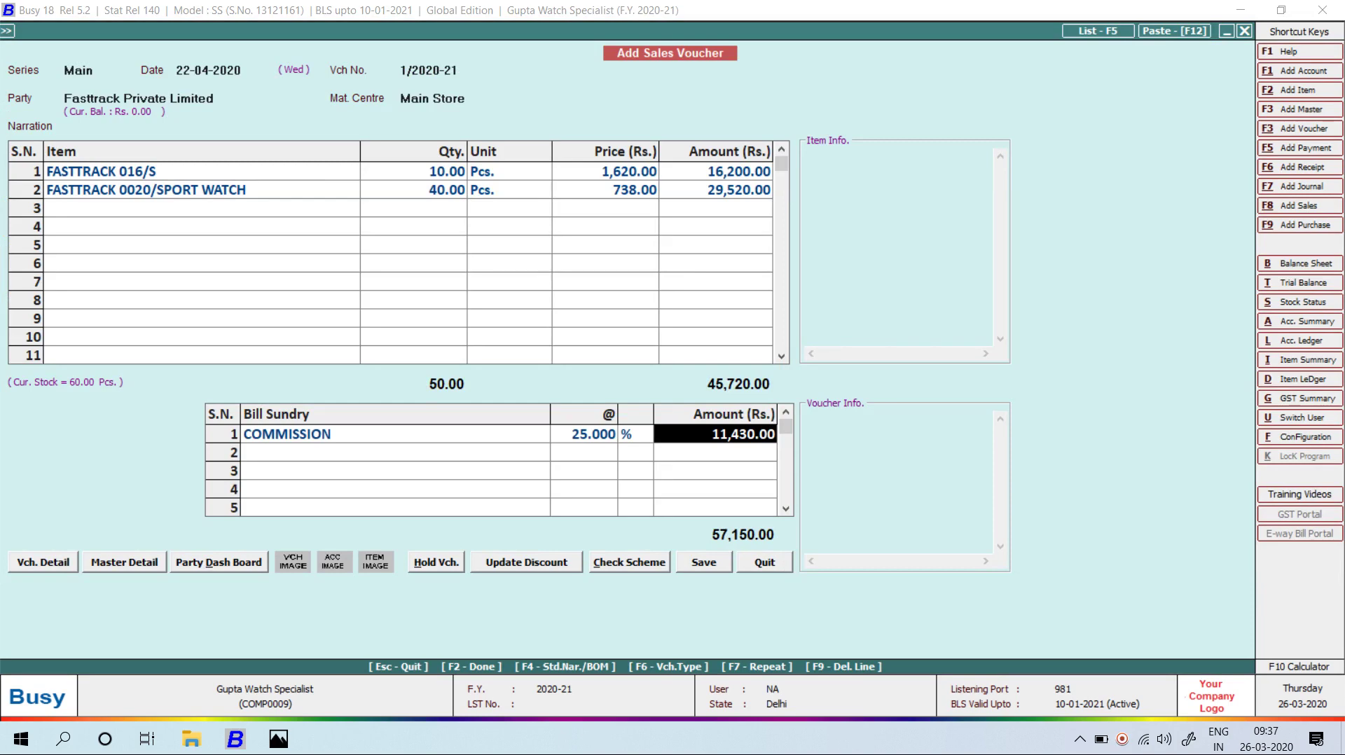
key(F2)
key(F2)
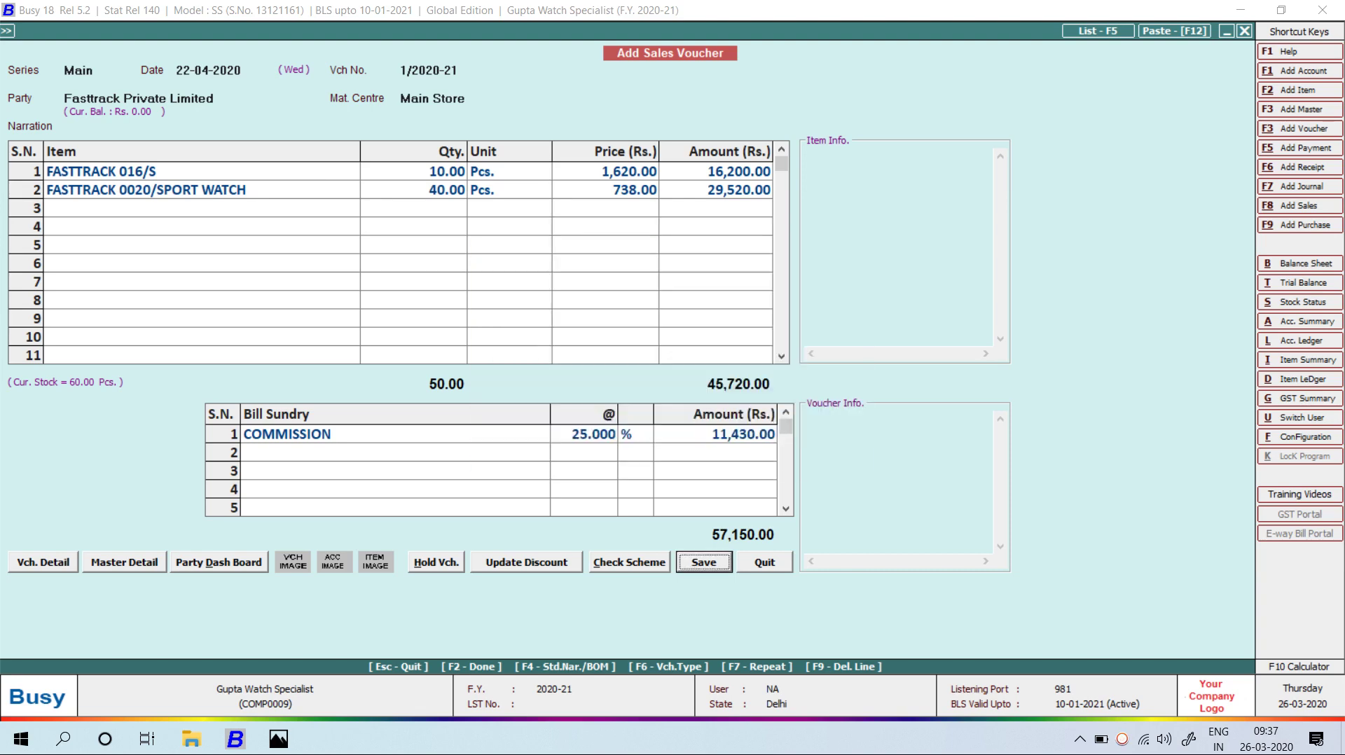
key(Right)
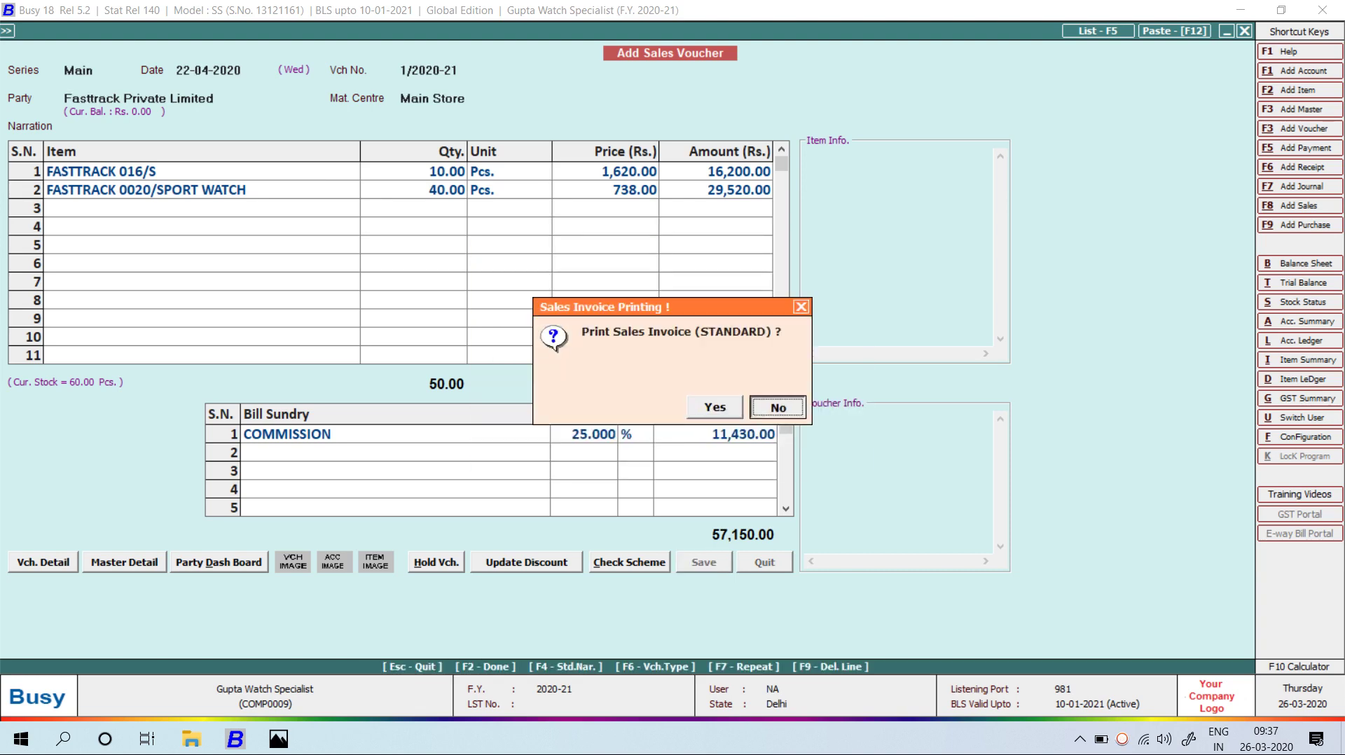
key(Return)
- Look through the next reference images in Photos, covering the second invoice and the cash and bank books, and return to Busy
key(alt+Tab)
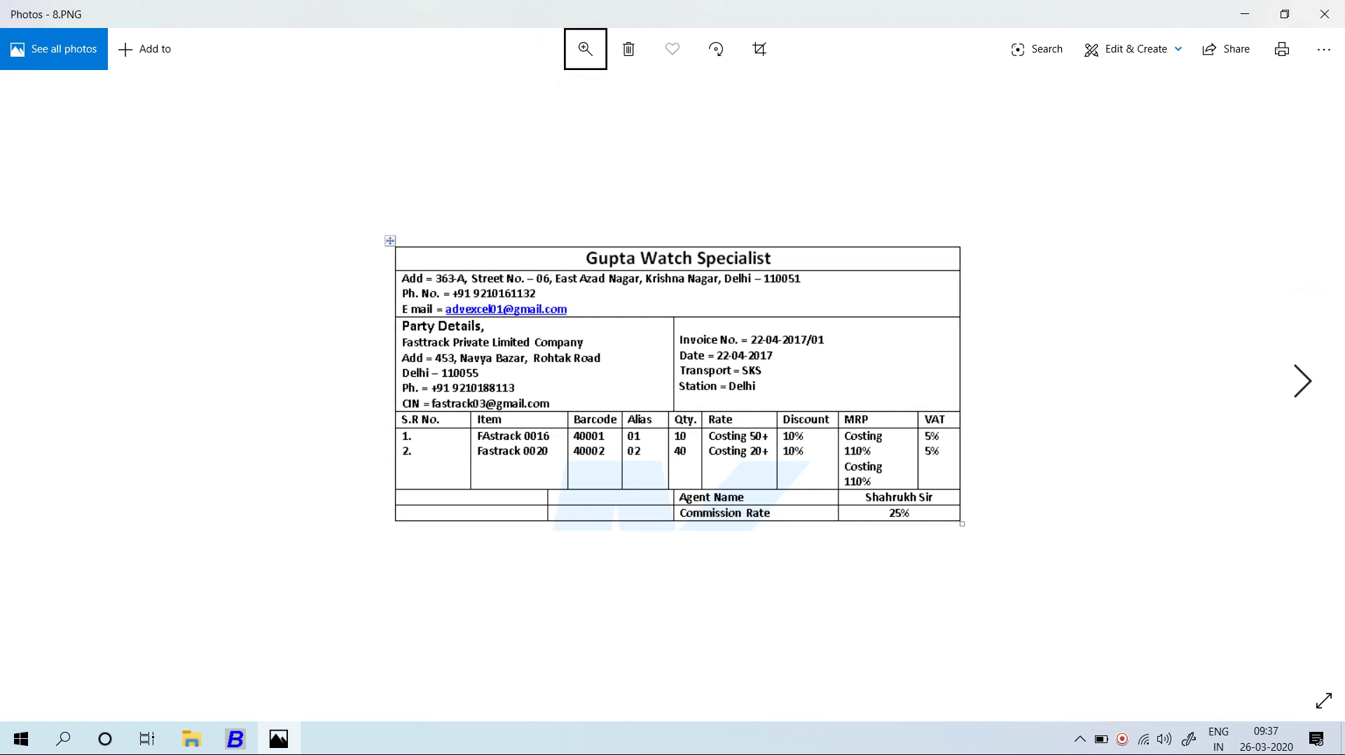
key(Right)
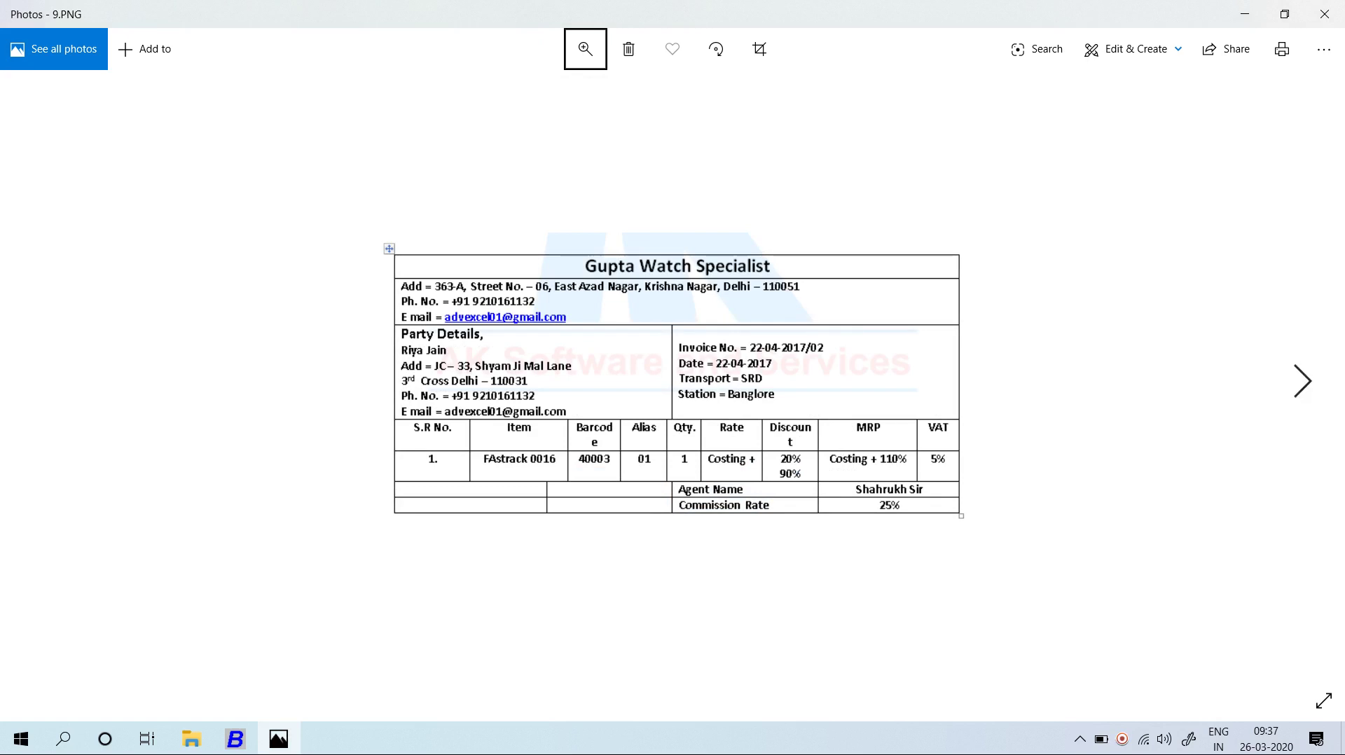
key(Right)
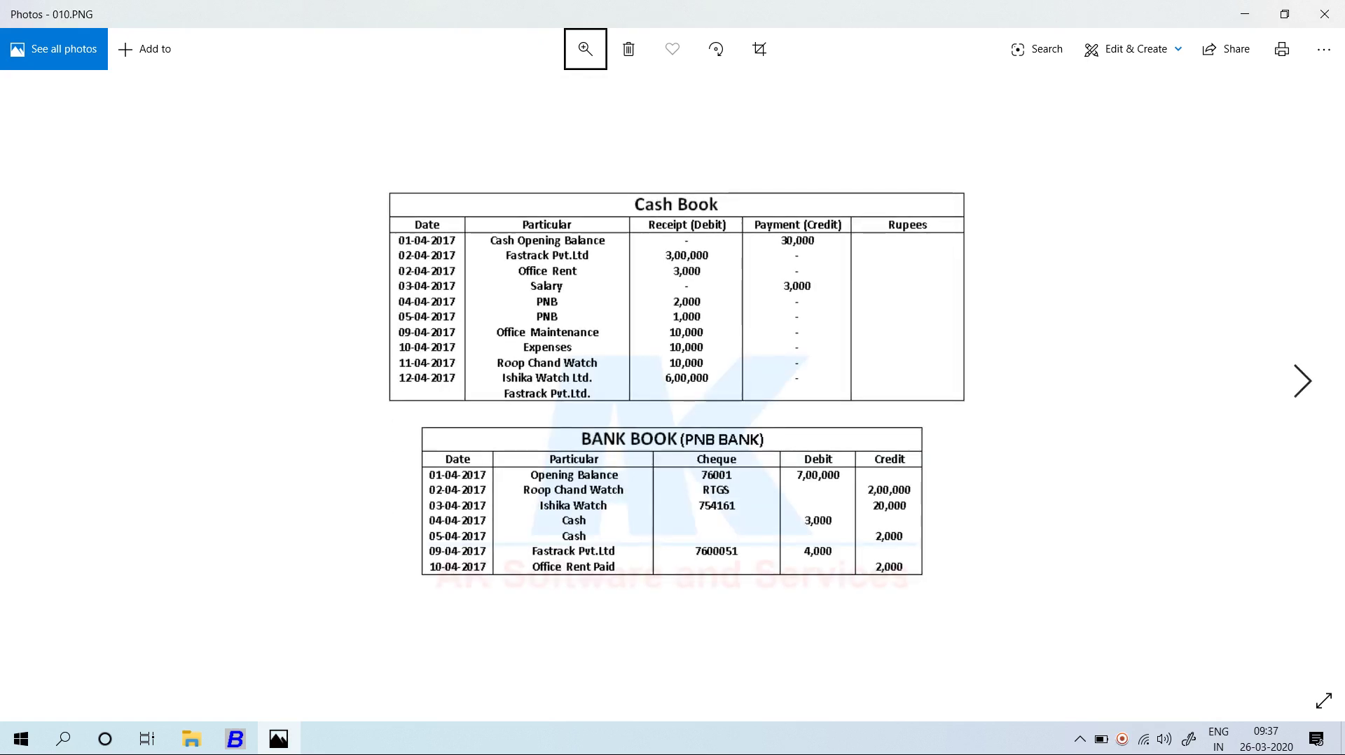
key(Right)
key(alt+Tab)
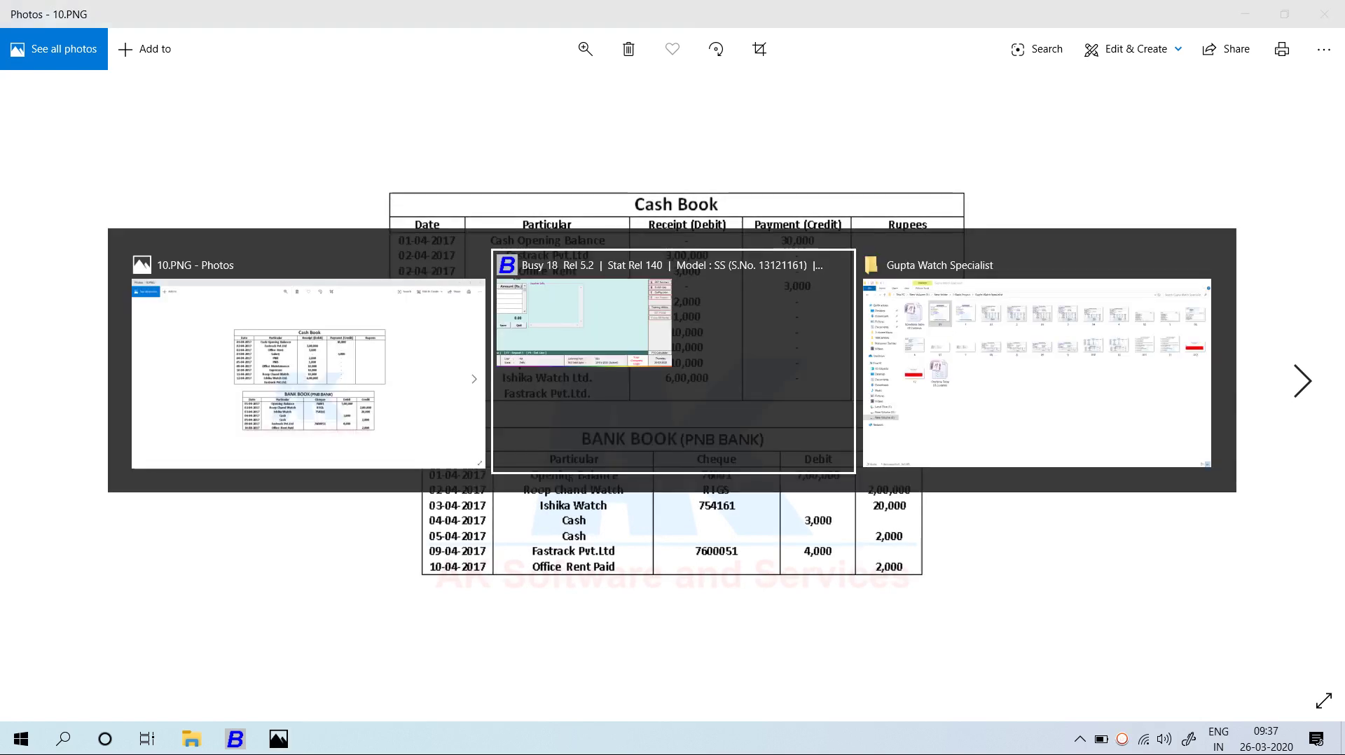
- Quit the blank sales voucher and open the Production Planning report
key(Escape)
key(Escape)
key(Return)
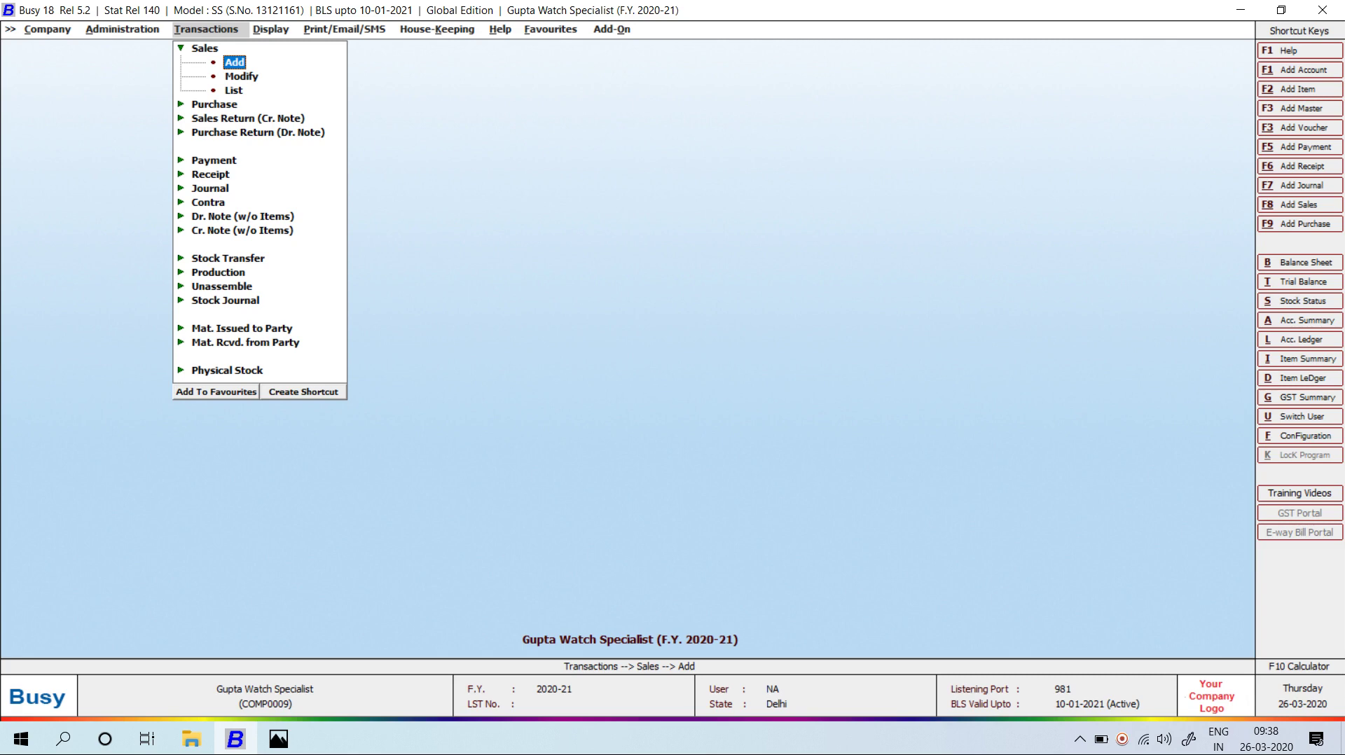
key(Right)
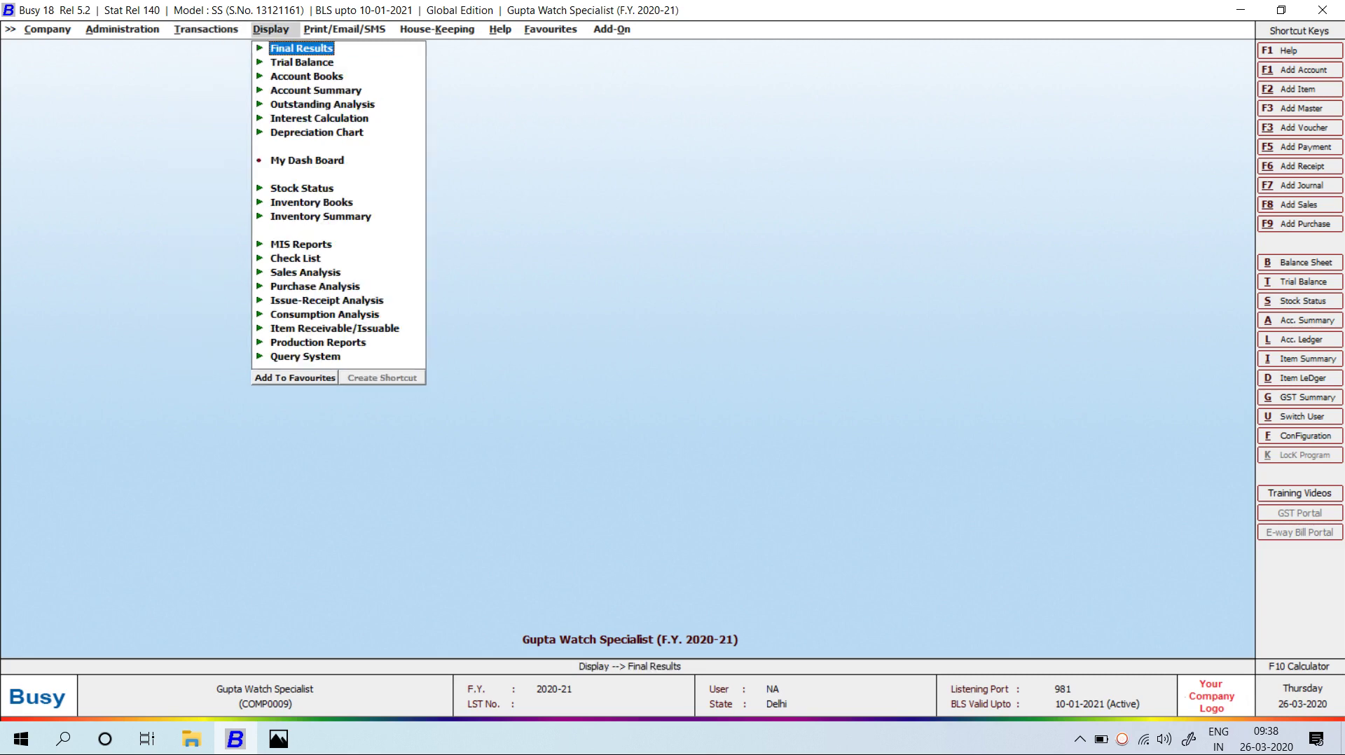
key(Down)
key(Down)
key(Down)
key(Down)
key(Down)
key(Down)
key(Down)
key(Down)
key(Down)
key(Down)
key(Down)
key(Down)
key(Down)
key(Down)
key(Down)
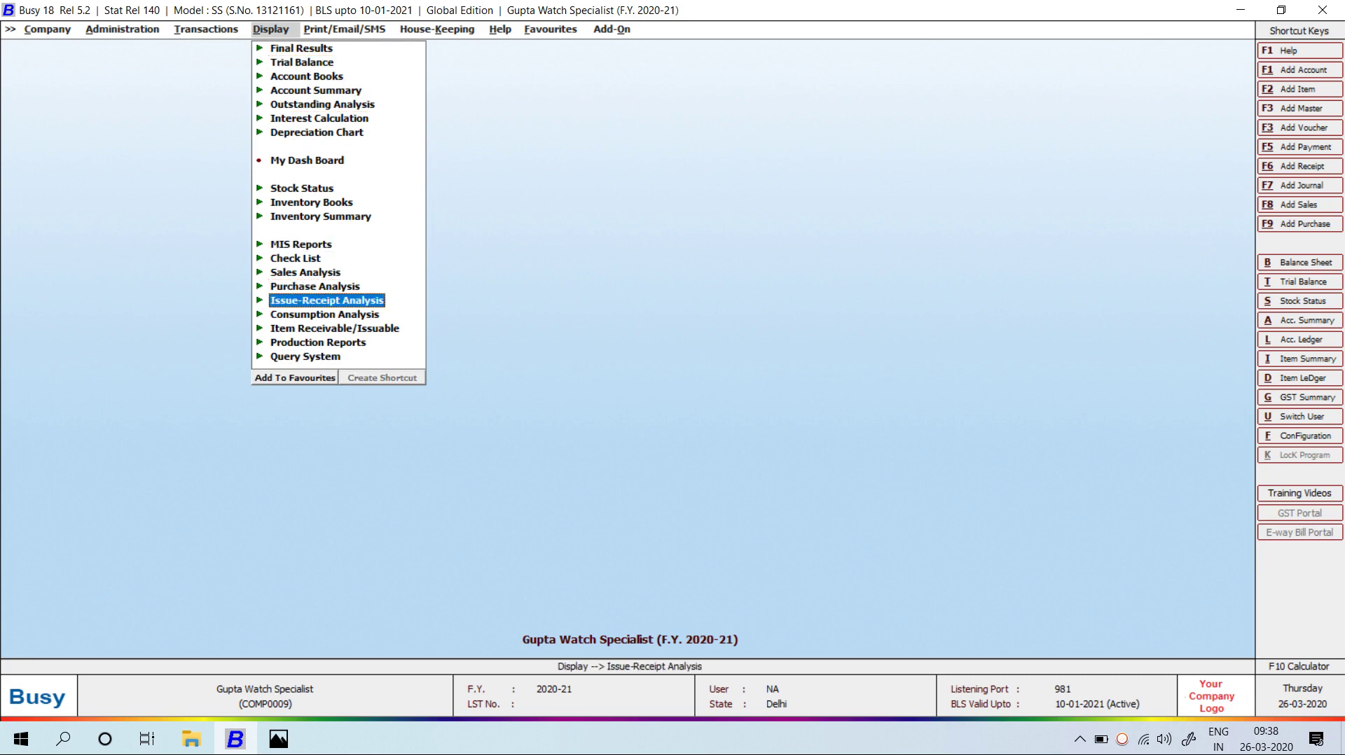
key(Down)
key(Down)
key(Down)
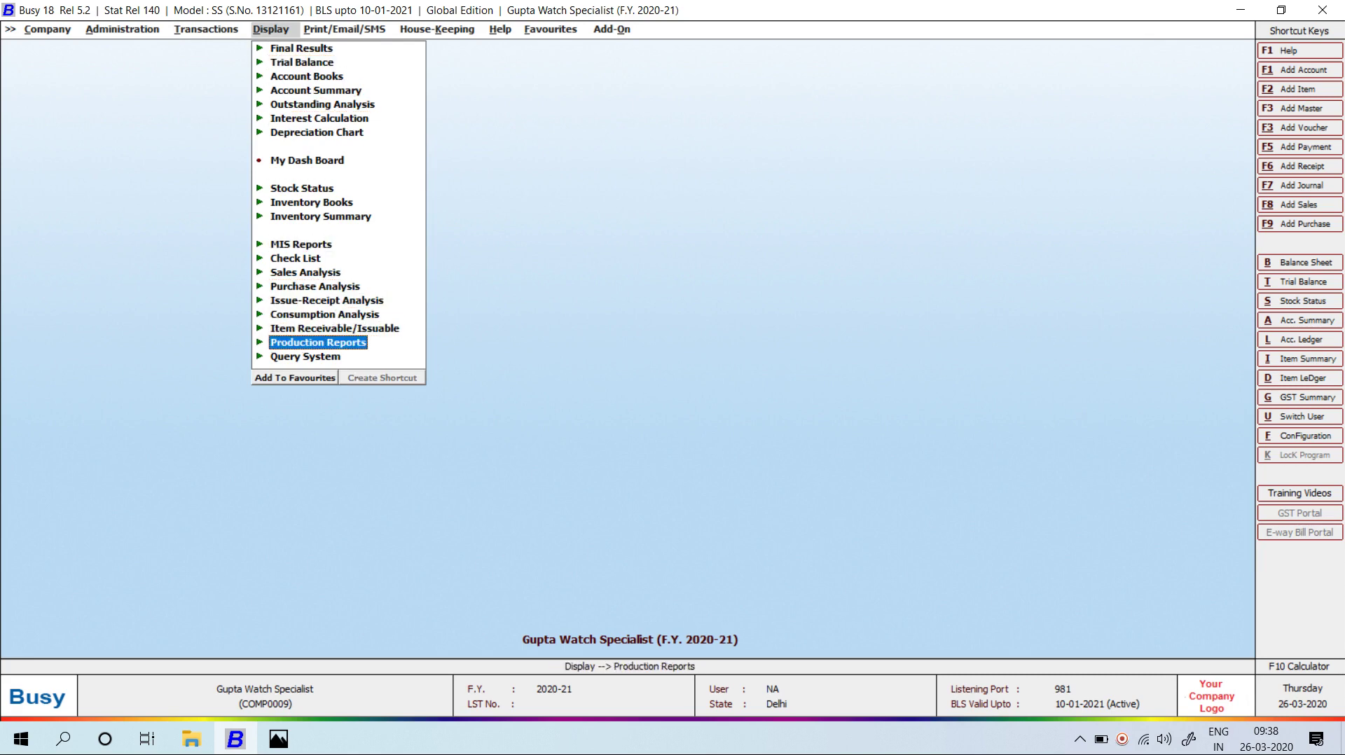
key(Return)
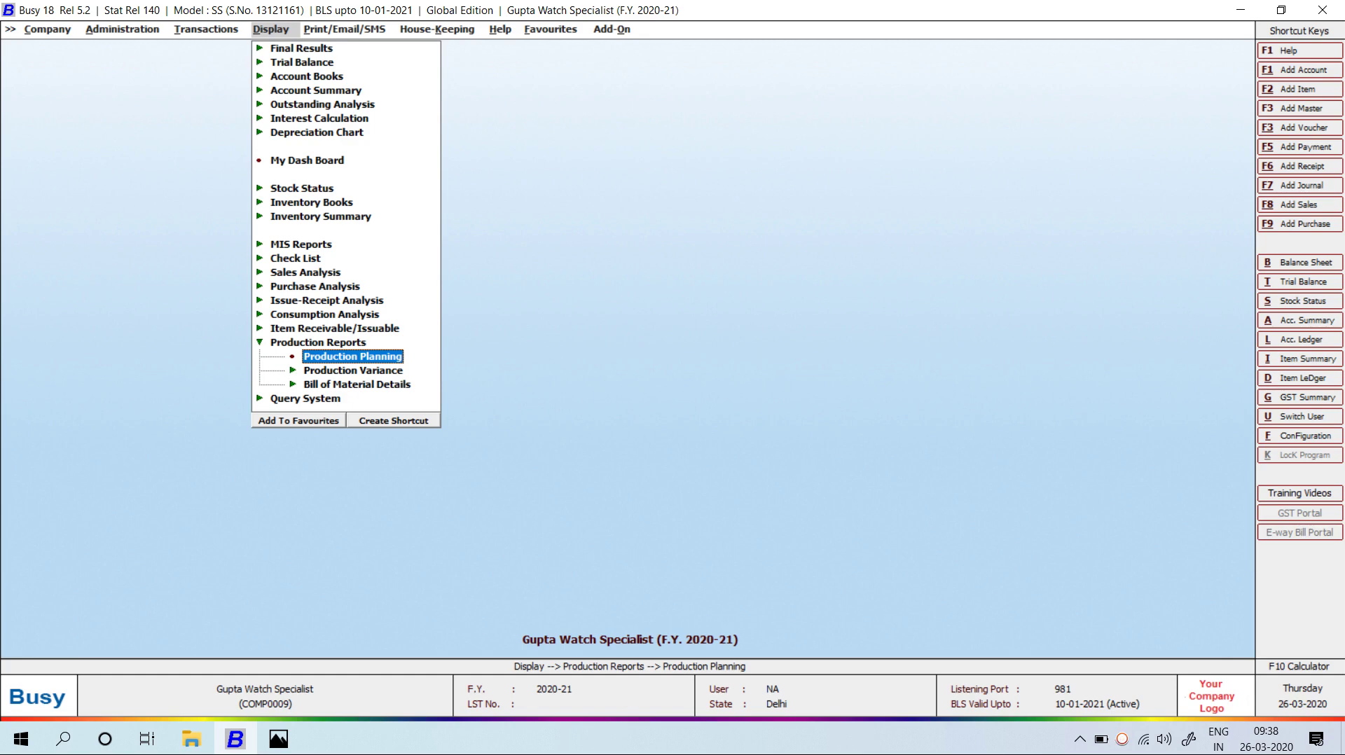
key(Return)
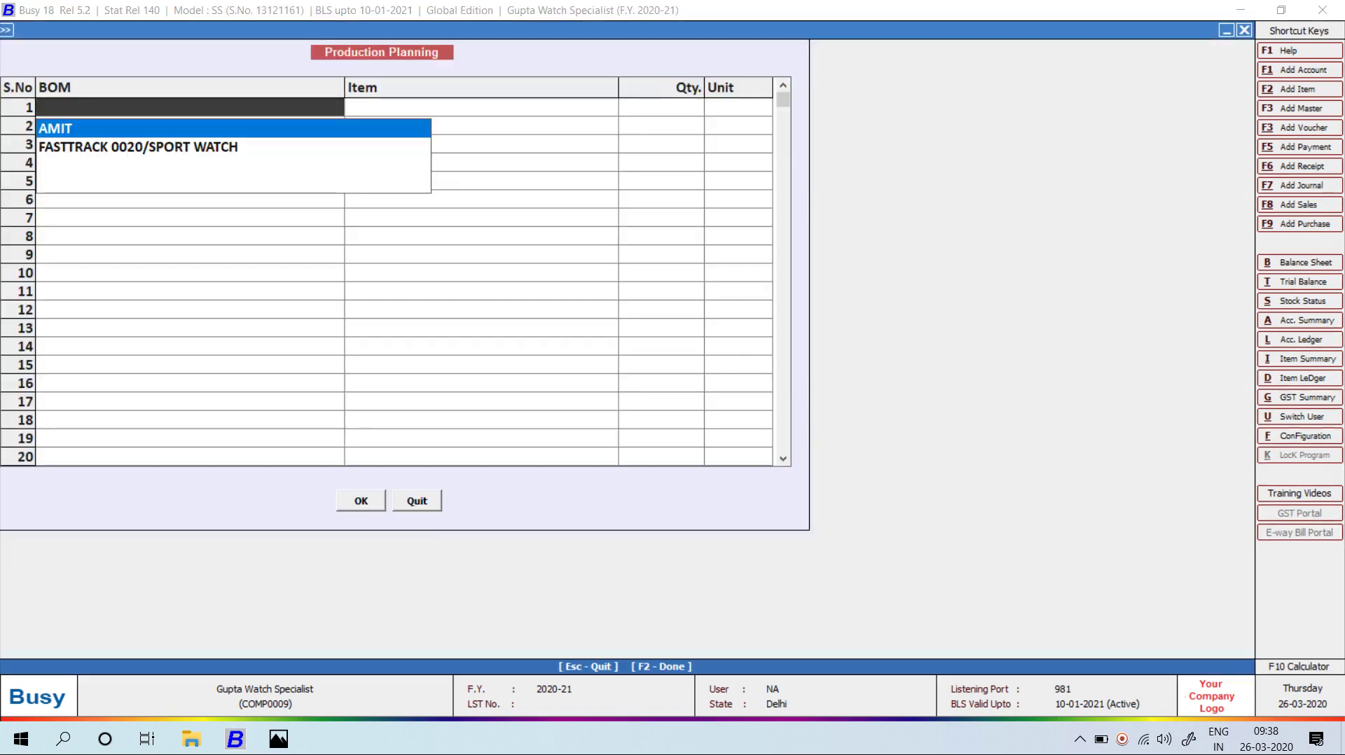
- Plan production with the FASTTRACK 0020/SPORT WATCH bill of material for a quantity of 1000 Pcs
key(Down)
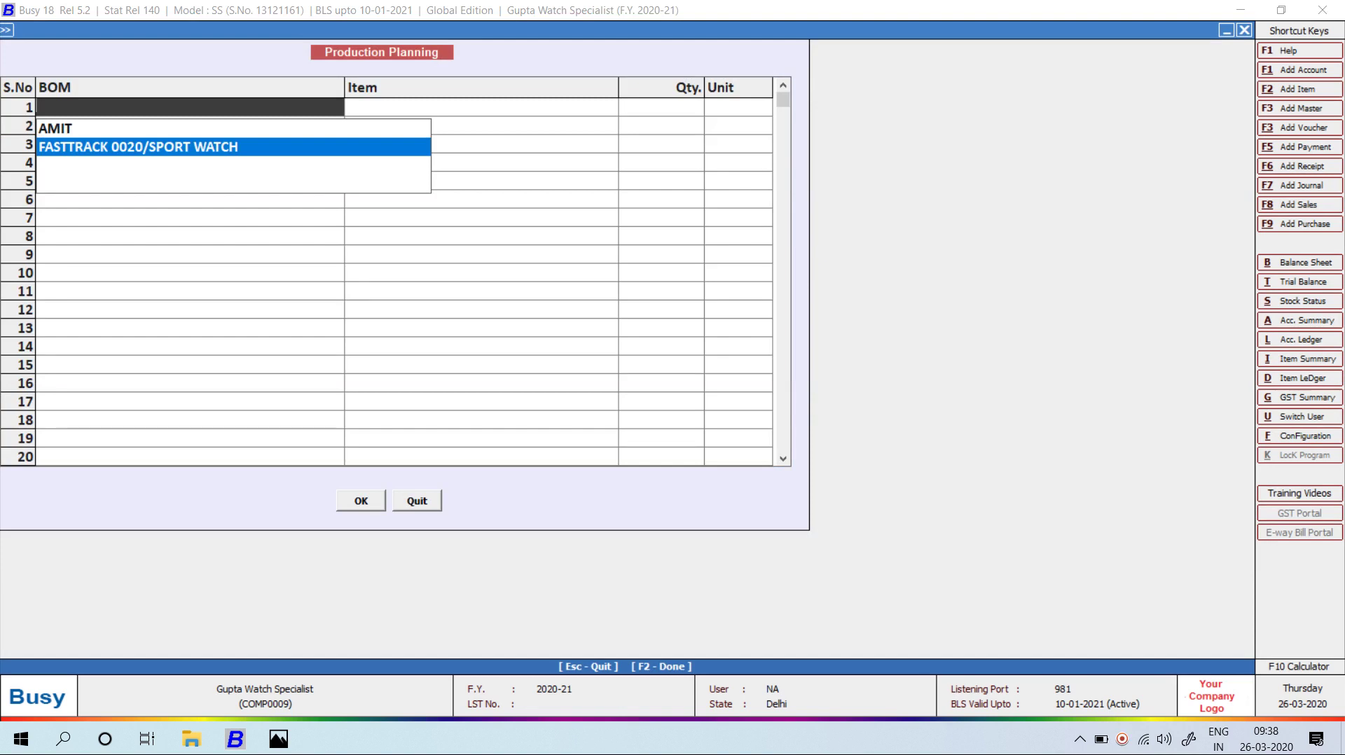
key(Return)
text(1000)
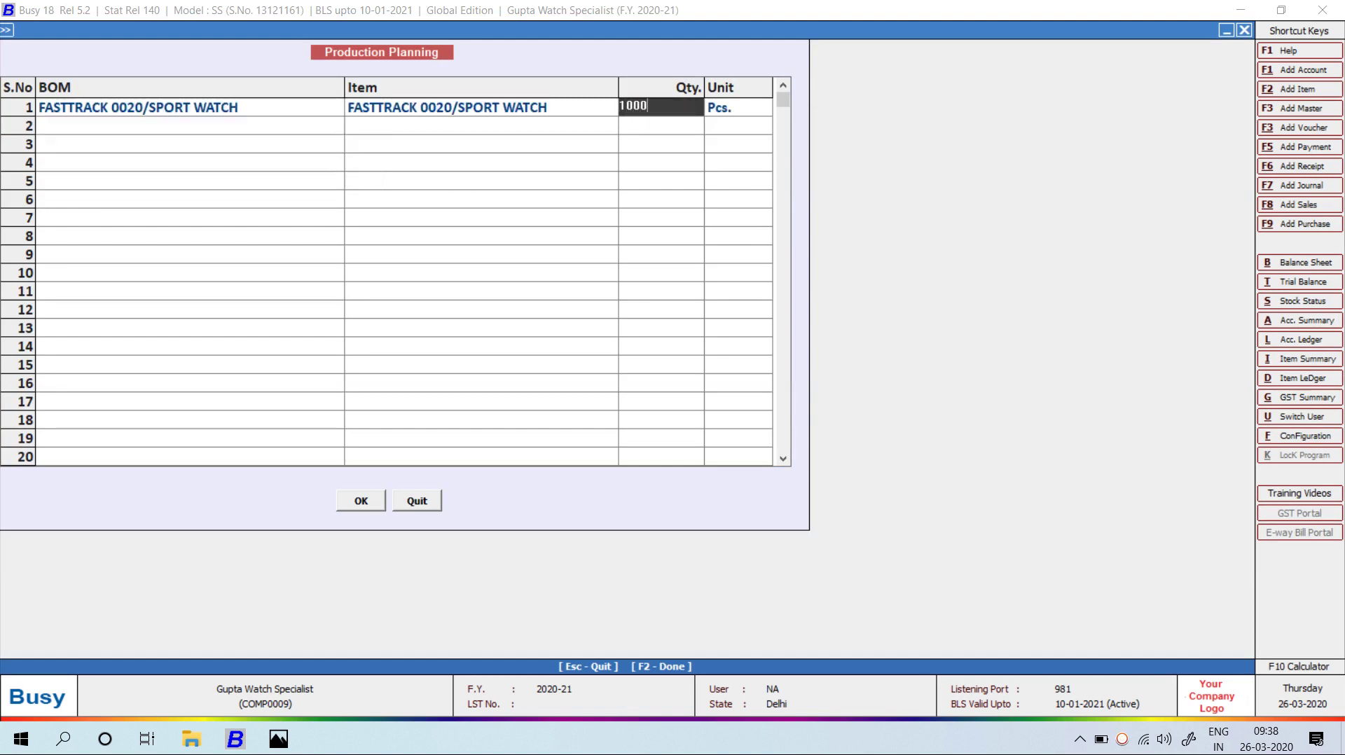
key(Return)
key(Return)
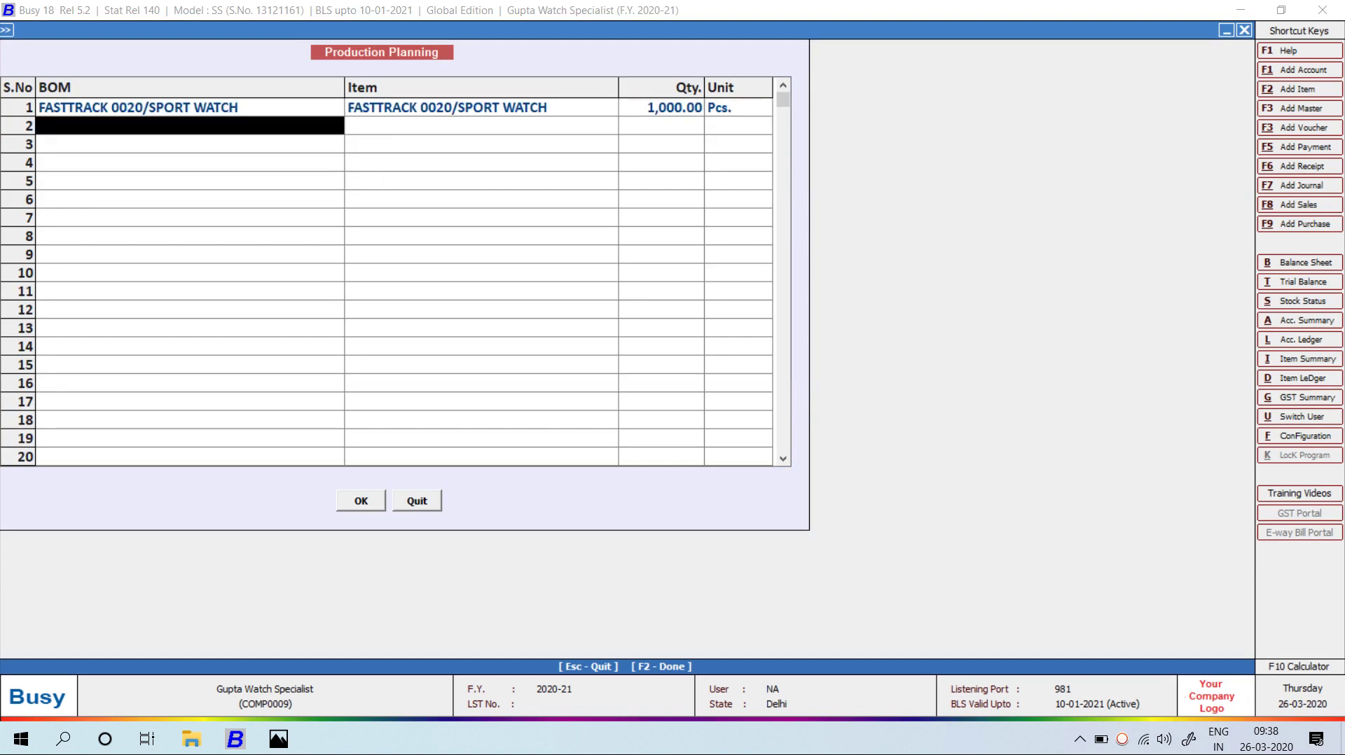
- Generate the planning report for ALL material centres as of 22-04-2020, without multiple-level BOM or item values, showing items by name
key(F2)
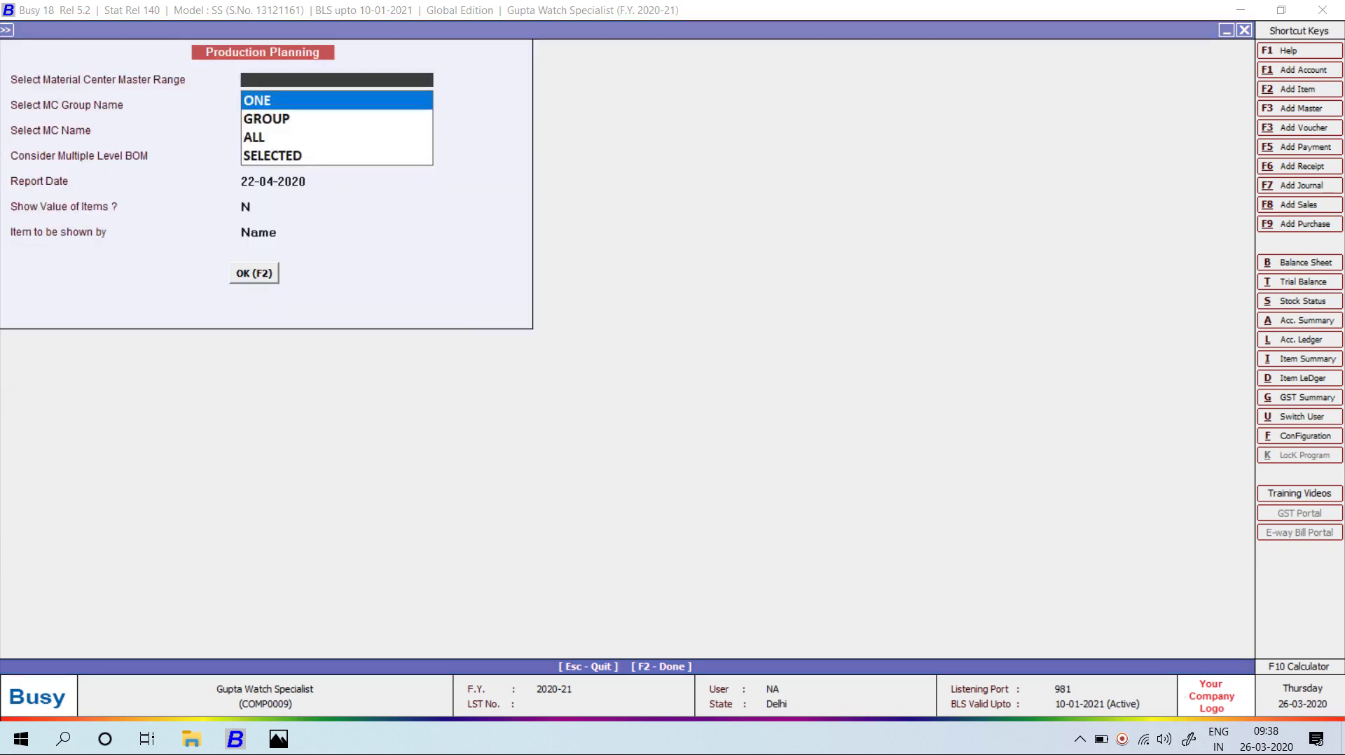
key(Down)
key(Down)
key(Return)
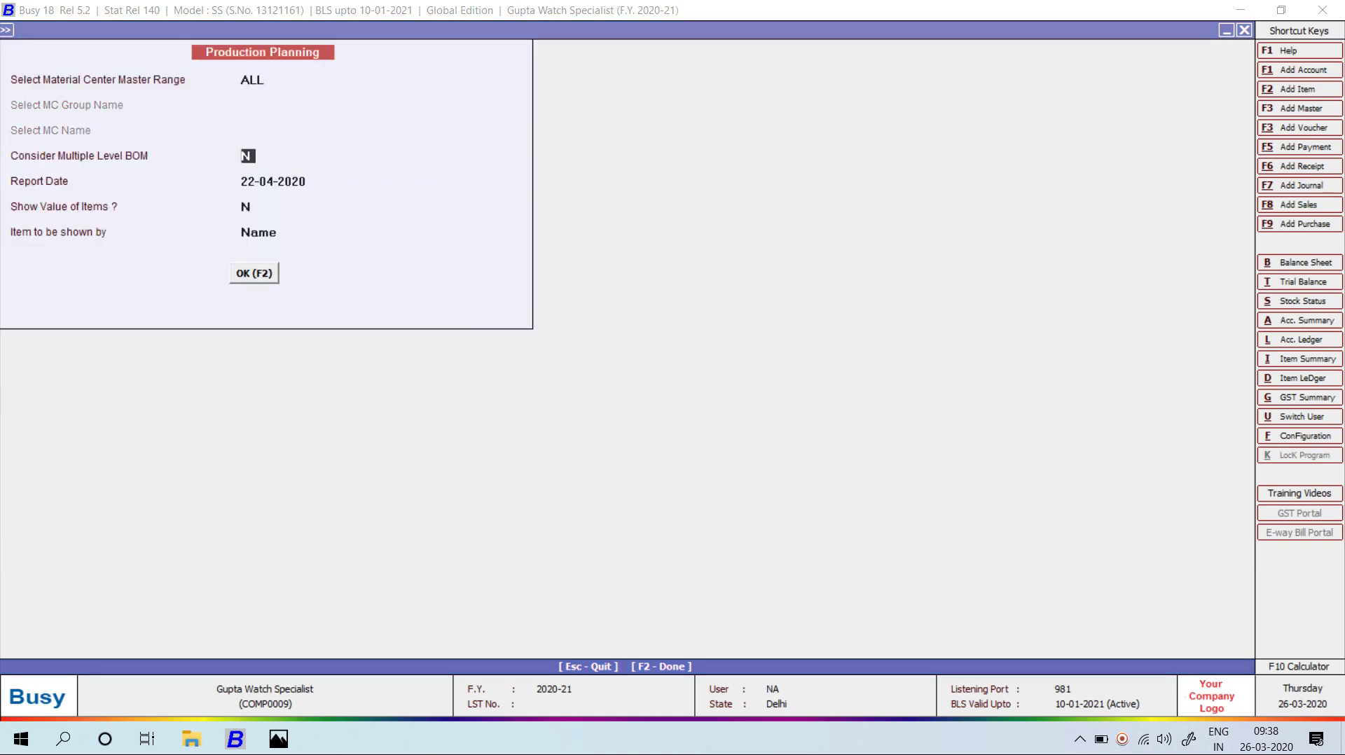
key(Return)
key(Return)
key(Return)
key(Return)
key(Return)
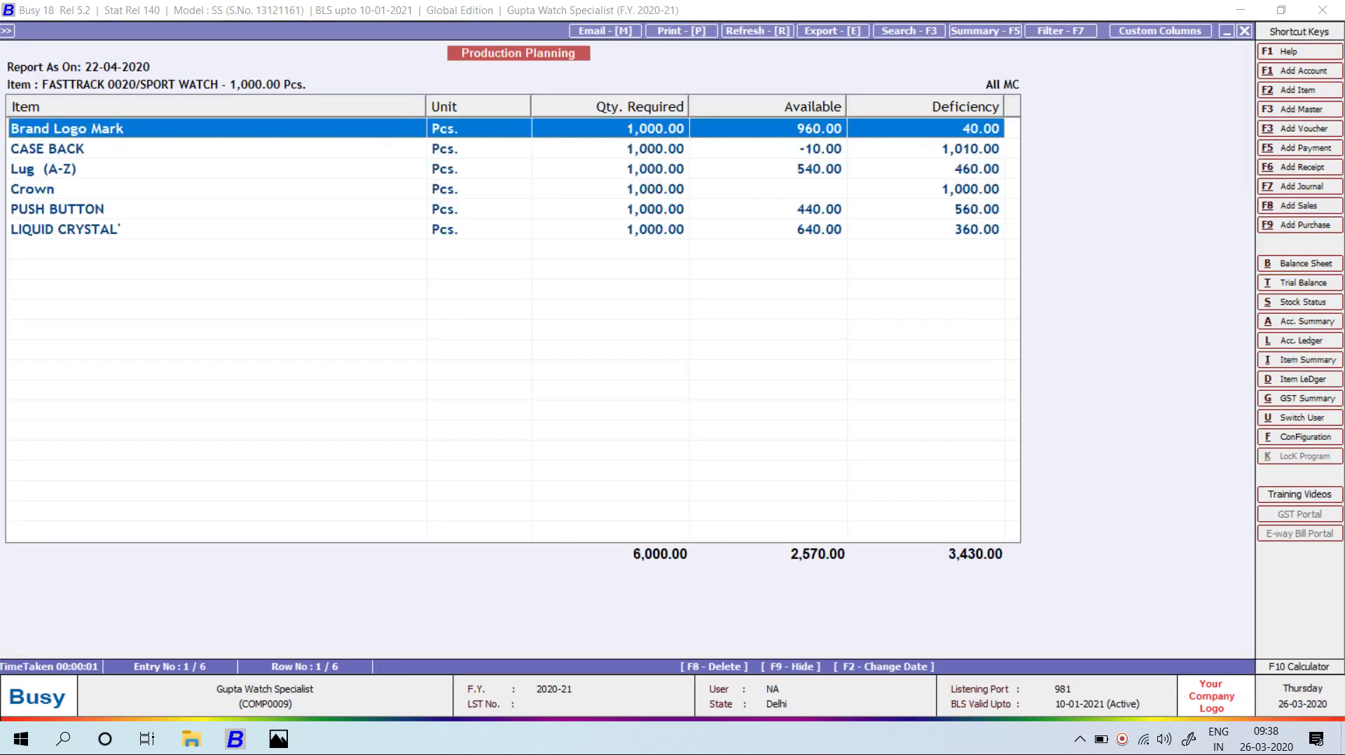
- Examine the required, available and deficient quantities of each component in the Production Planning report
key(shift+Down)
key(shift+Down)
key(shift+Down)
key(shift+Down)
key(shift+Down)
key(Up)
key(Up)
key(Up)
key(Up)
key(Up)
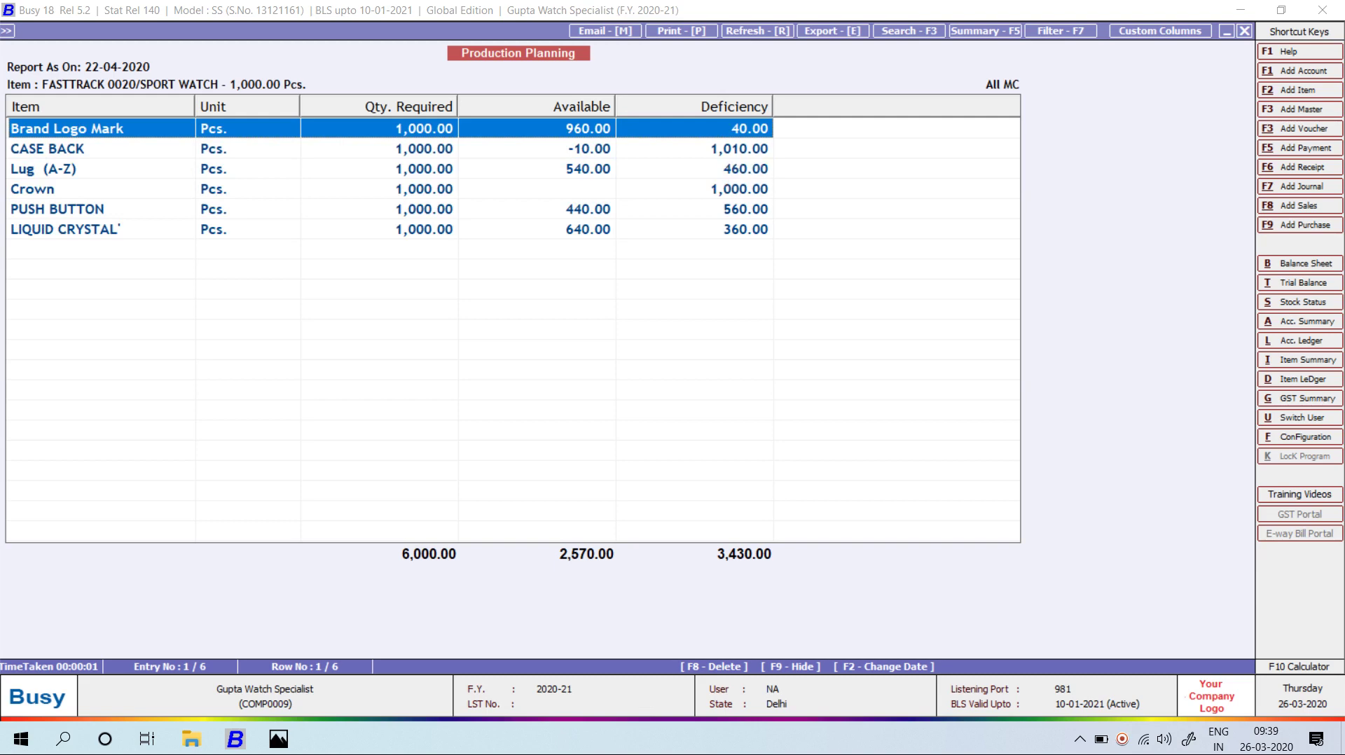
key(Down)
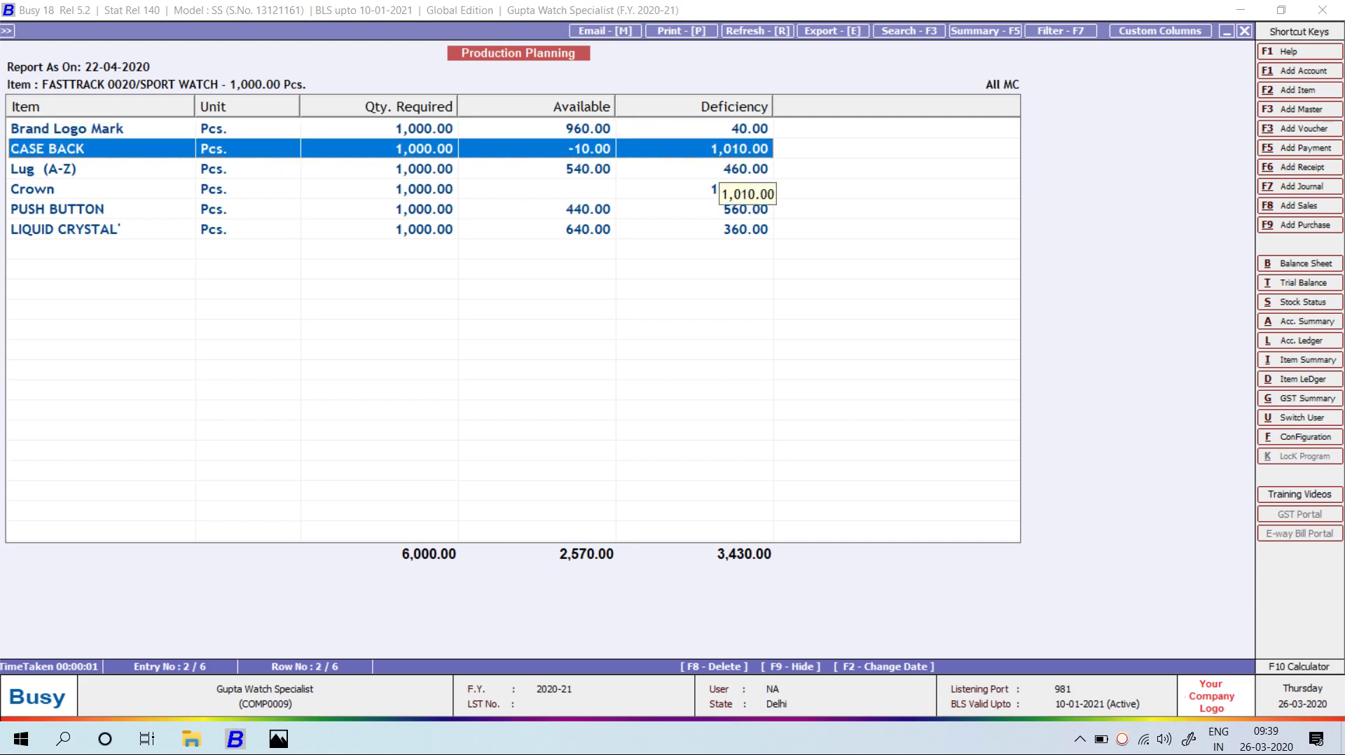
key(Down)
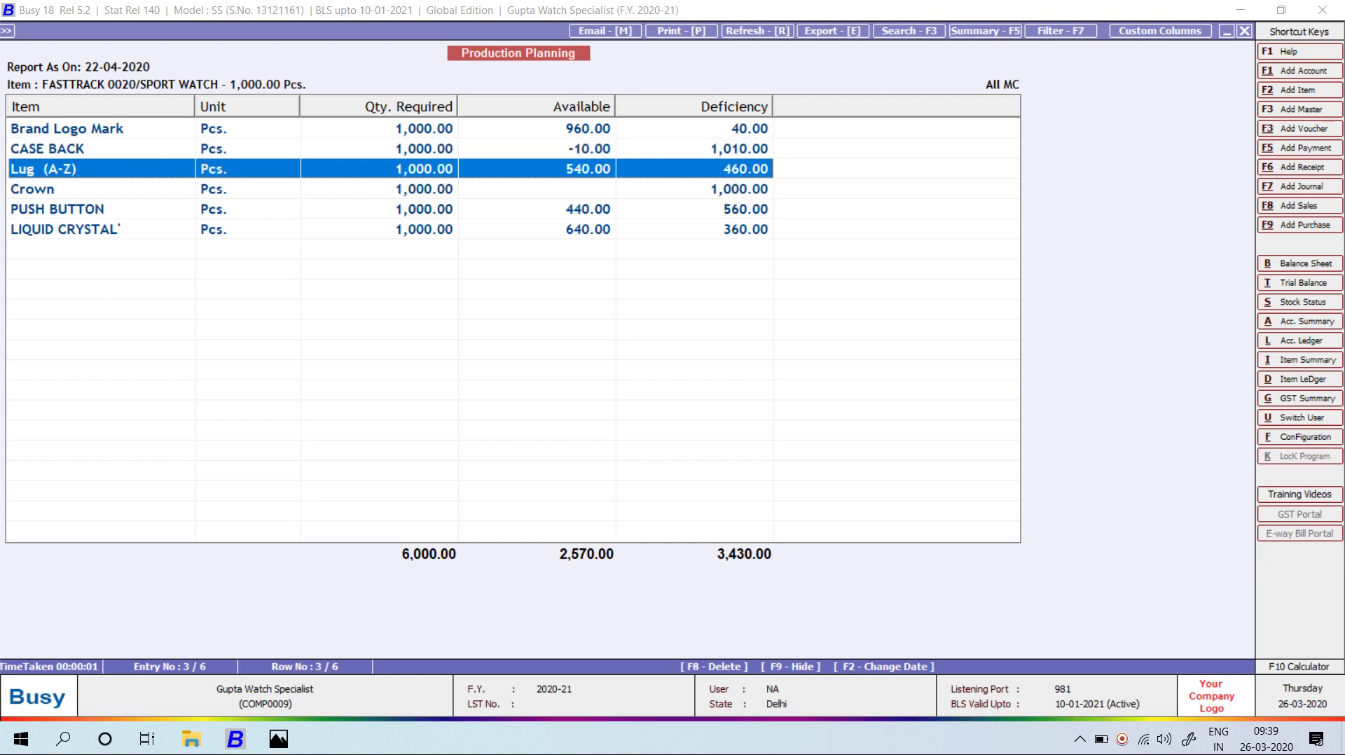
key(Down)
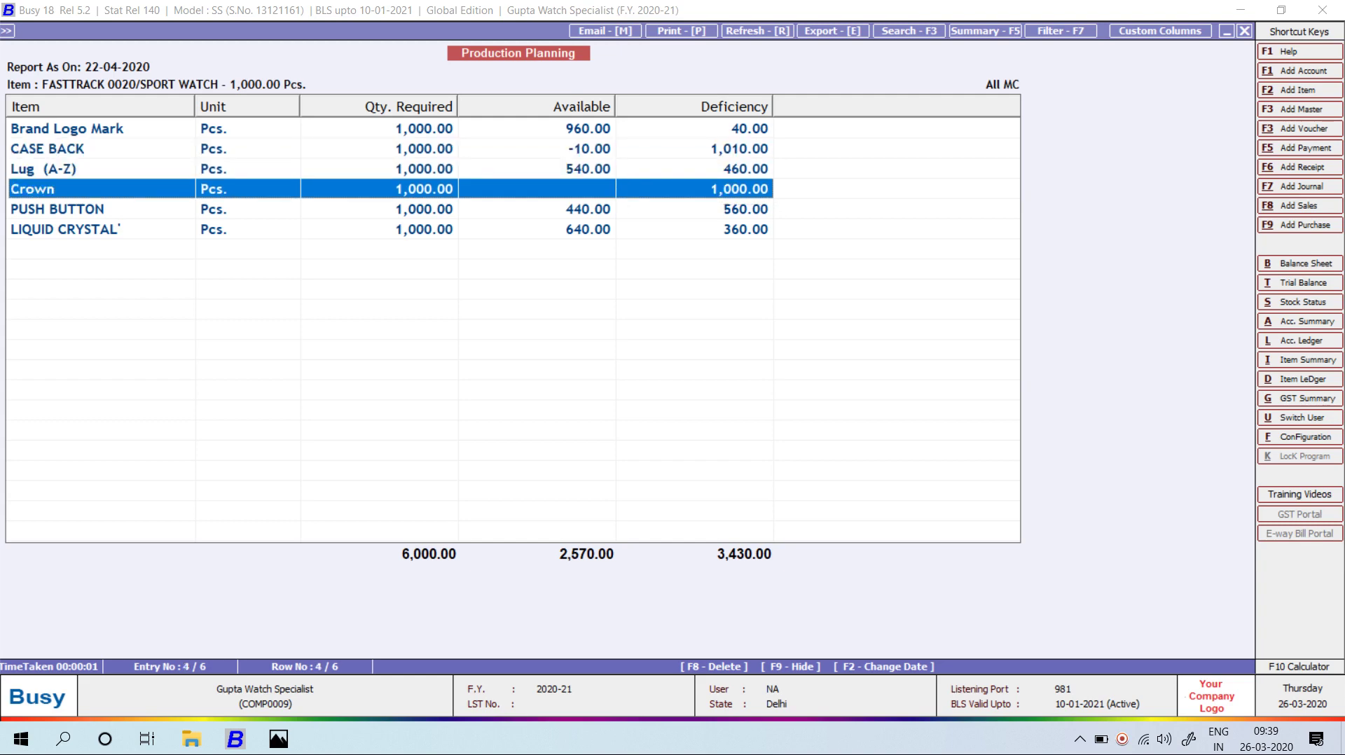
key(Down)
key(Down)
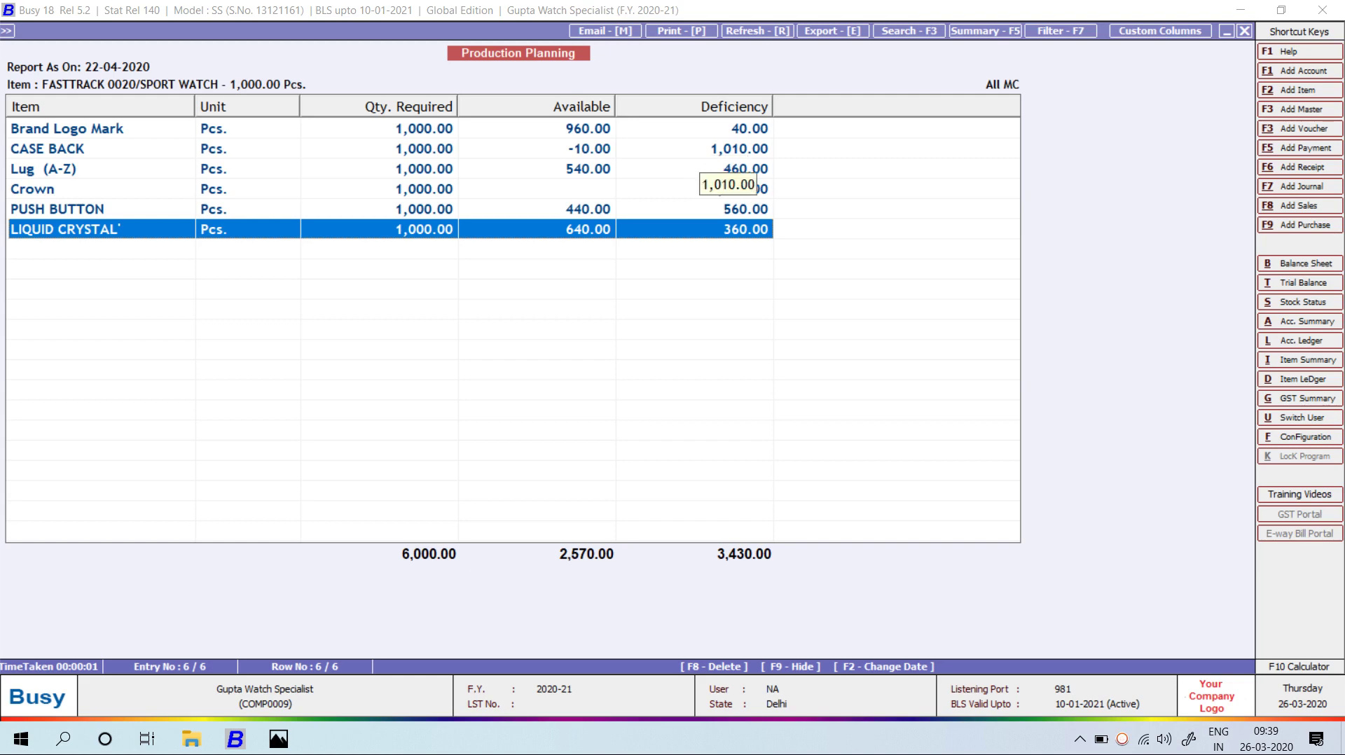
- Close the sport watch Production Planning report and quit its planning entry screen
key(Escape)
key(Escape)
key(Escape)
key(Escape)
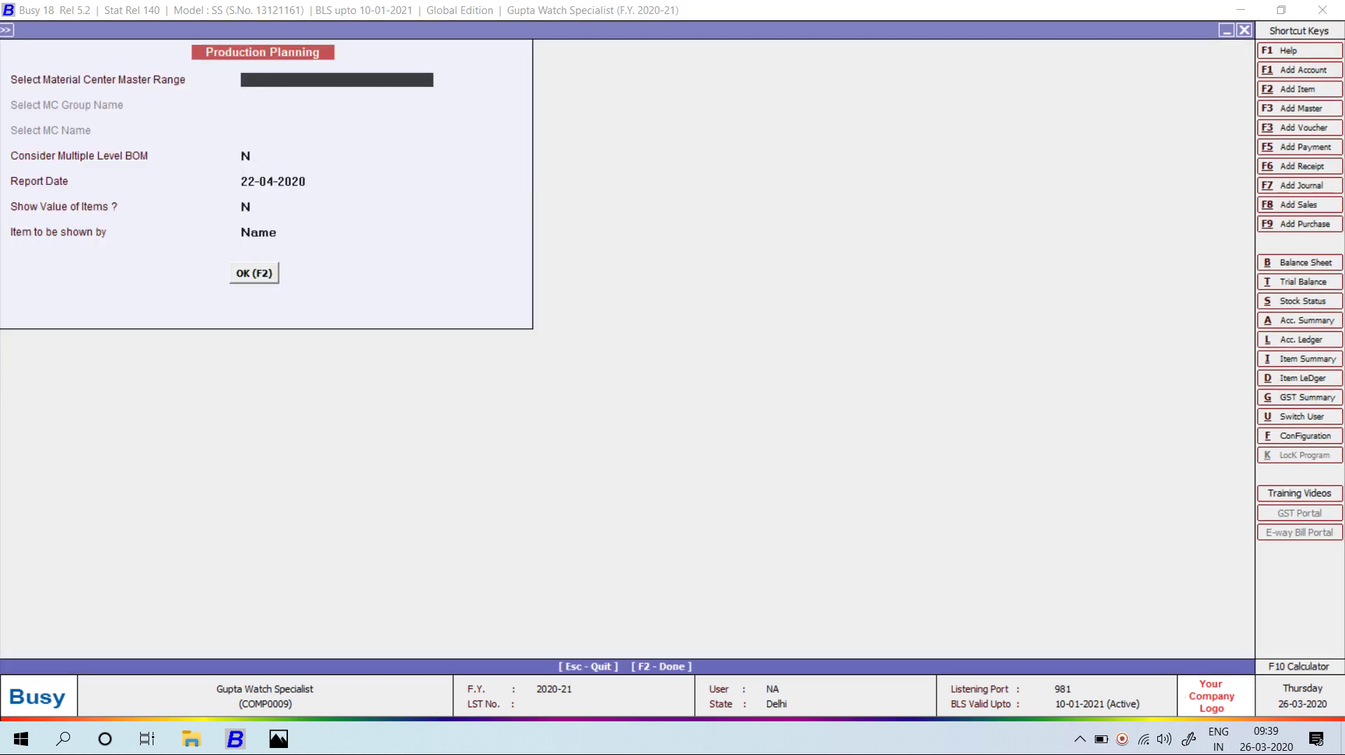
key(Return)
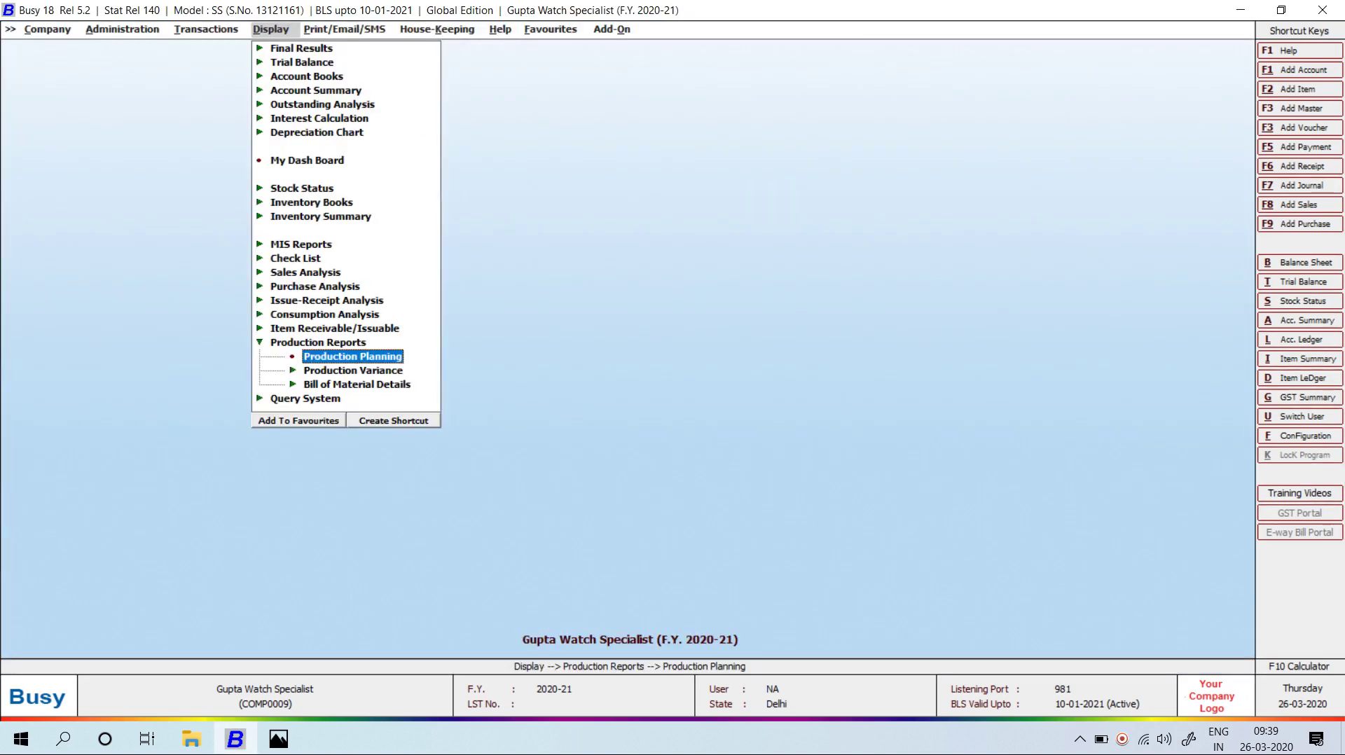
- Open the Inventory section of the company's Features / Options configuration
key(Left)
key(Left)
key(Left)
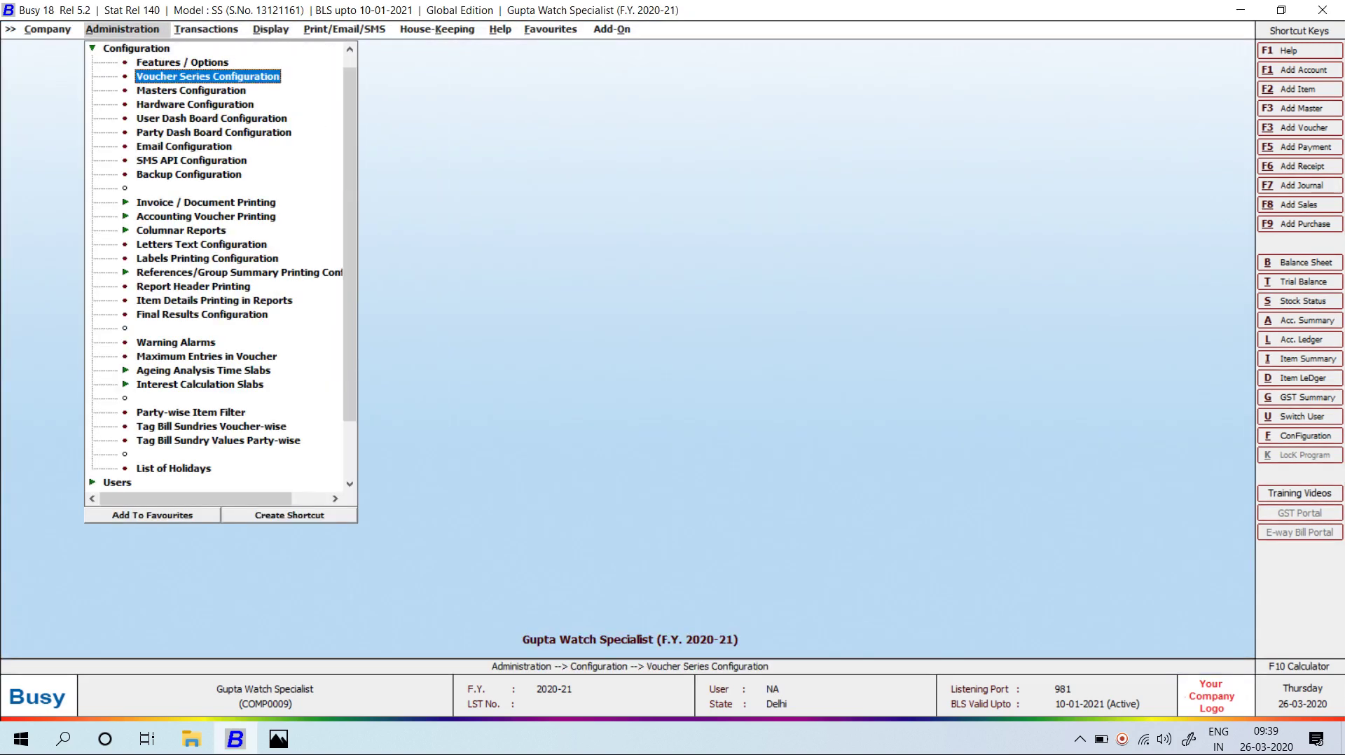
key(Up)
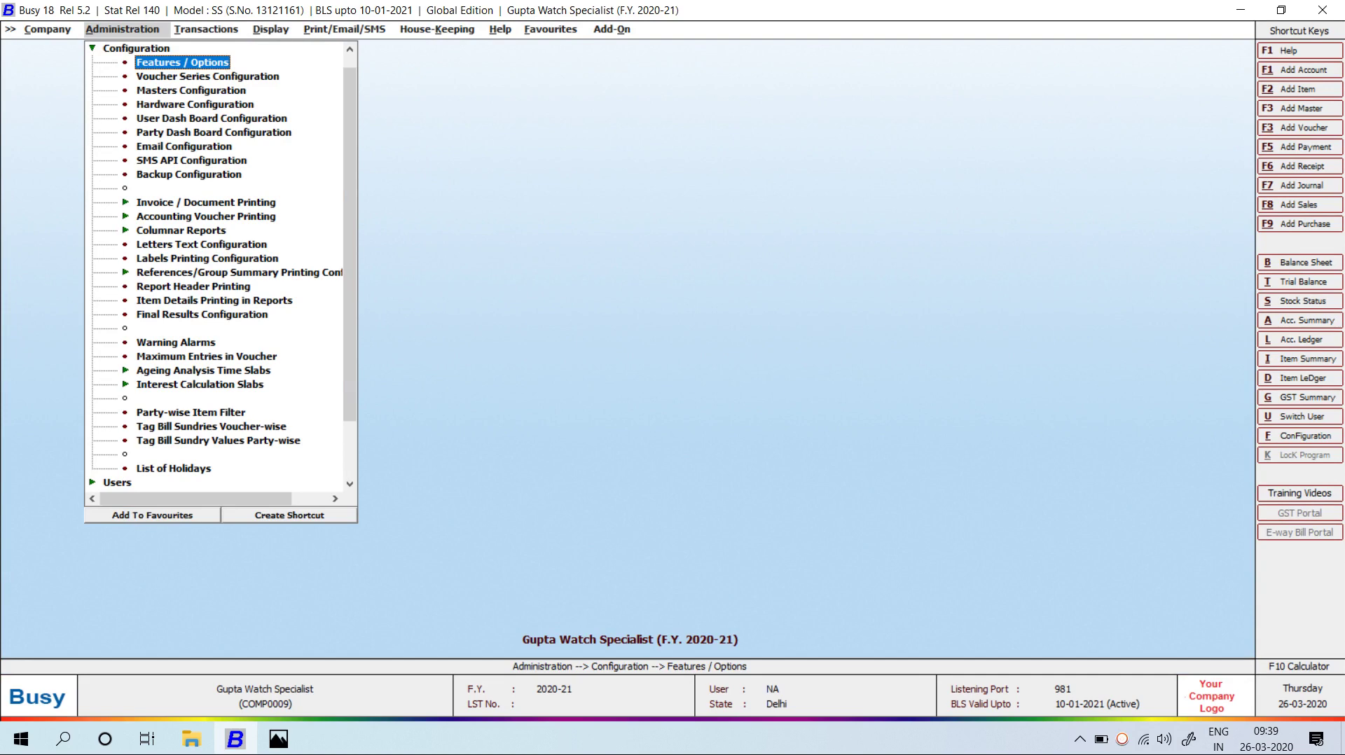
key(Return)
key(Down)
key(Down)
key(Down)
key(Down)
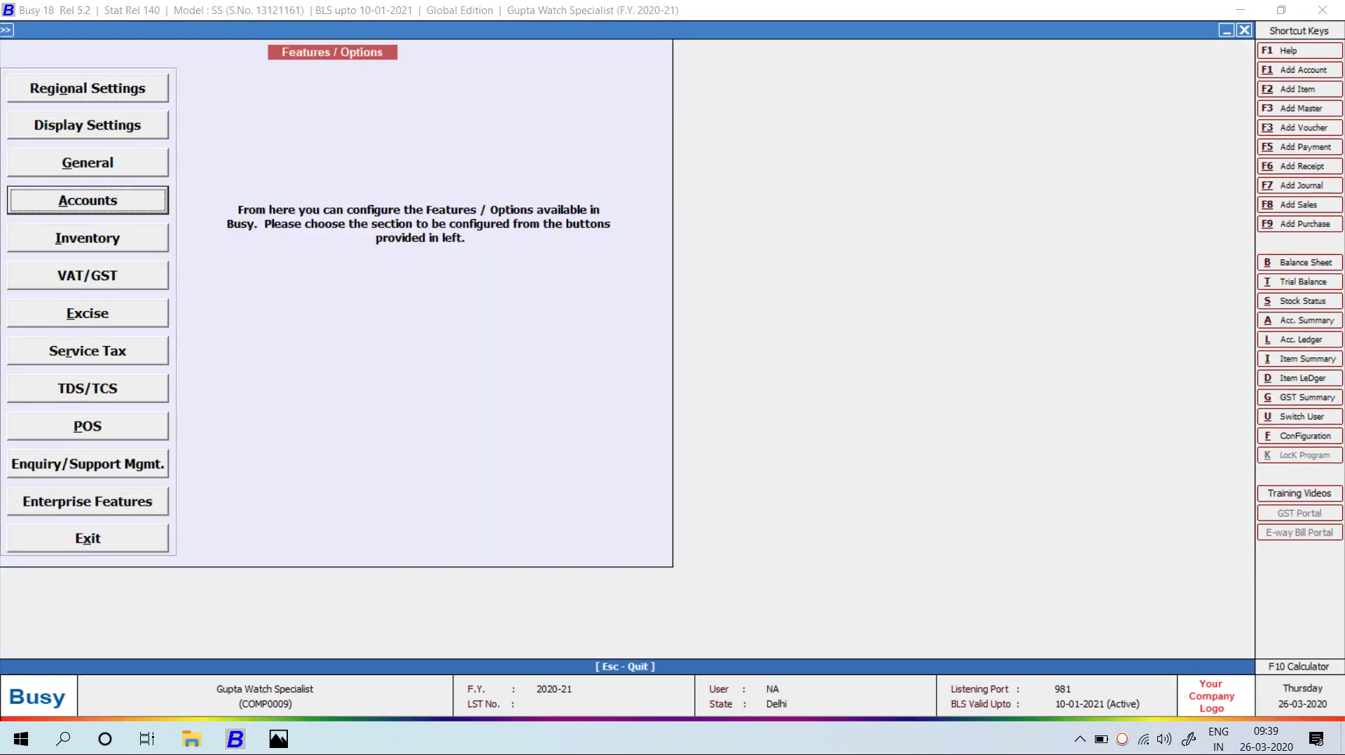
key(Return)
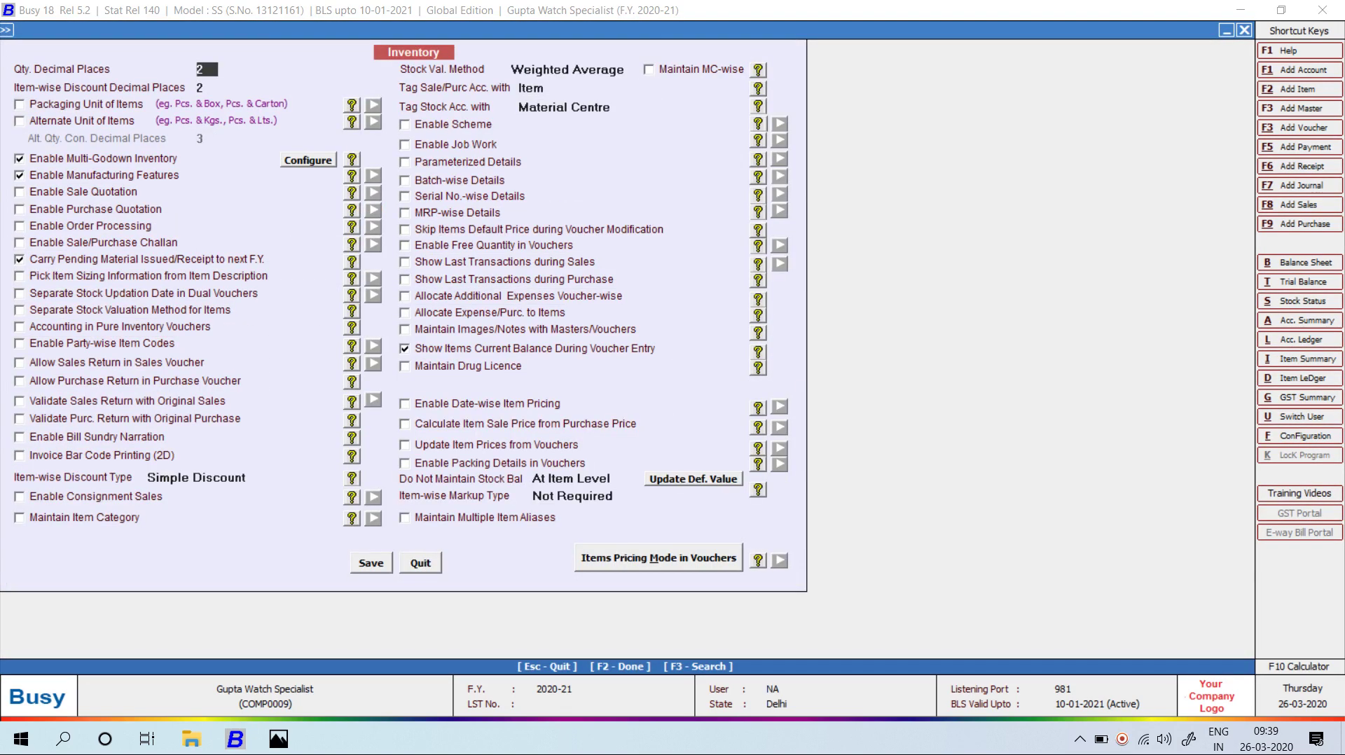
- Enable Order Processing with its default options, save the inventory settings and leave Features / Options
click(19, 226)
click(678, 546)
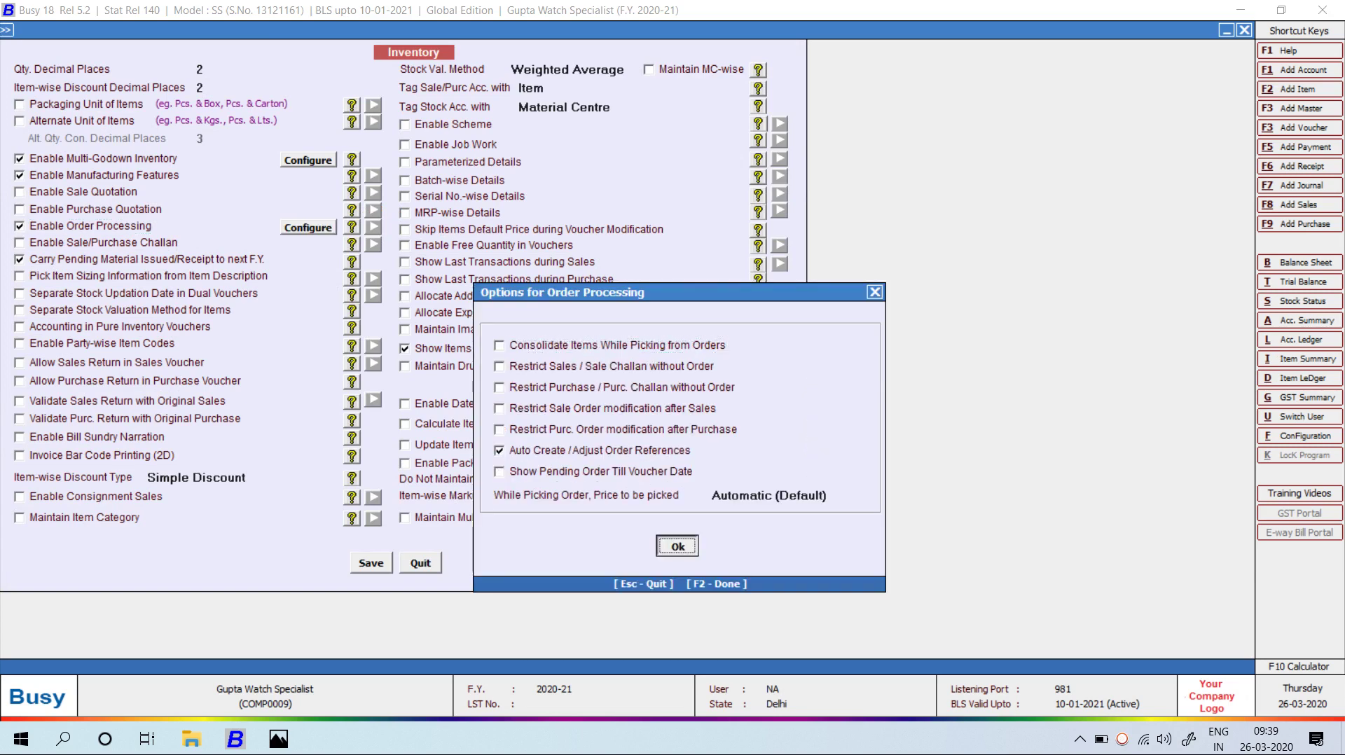
key(F2)
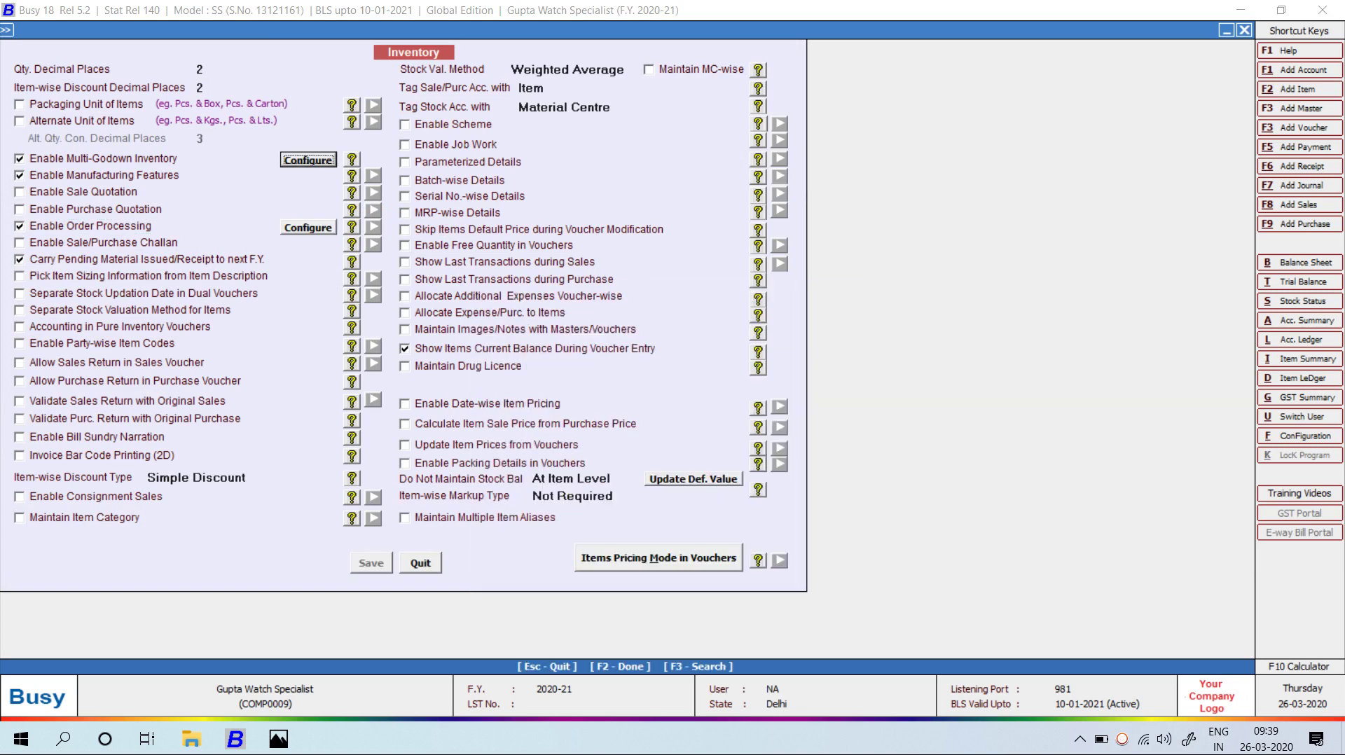
key(Escape)
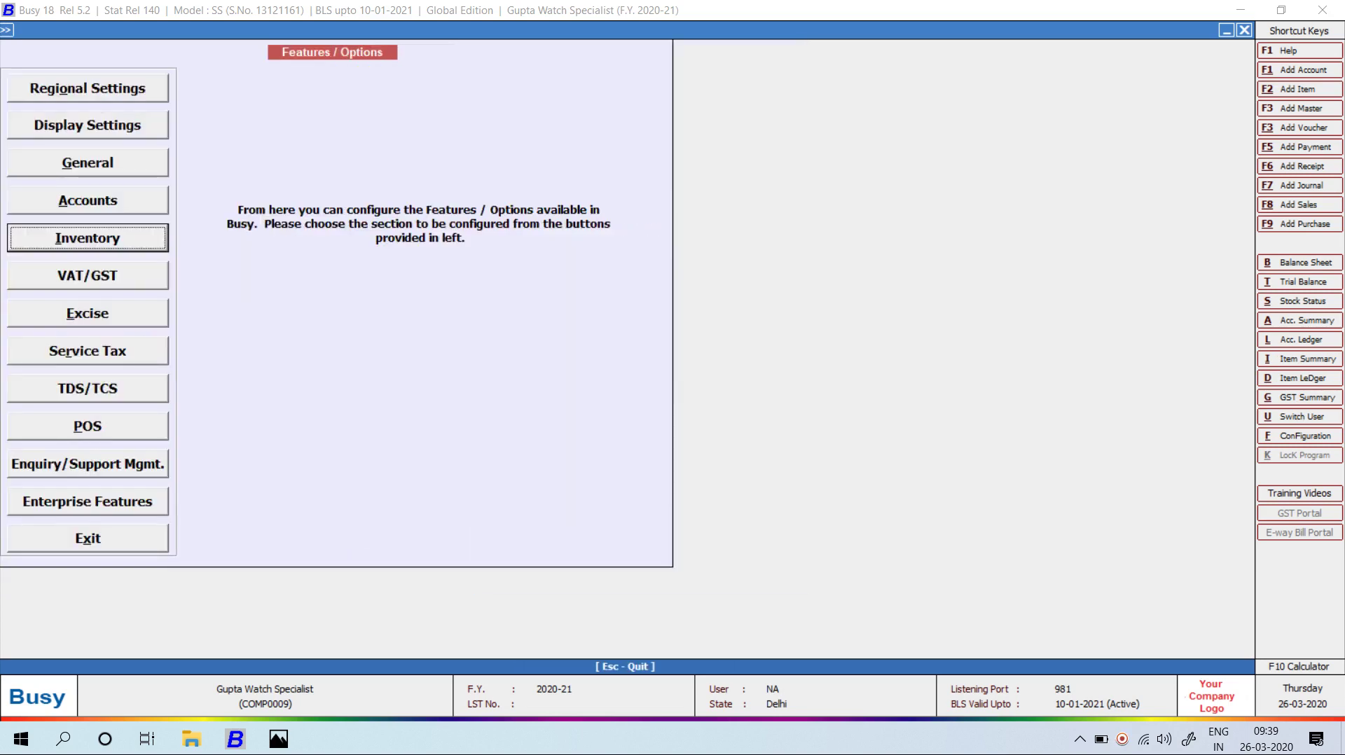
key(Escape)
- Reopen the Production Planning report from the production reports
key(Right)
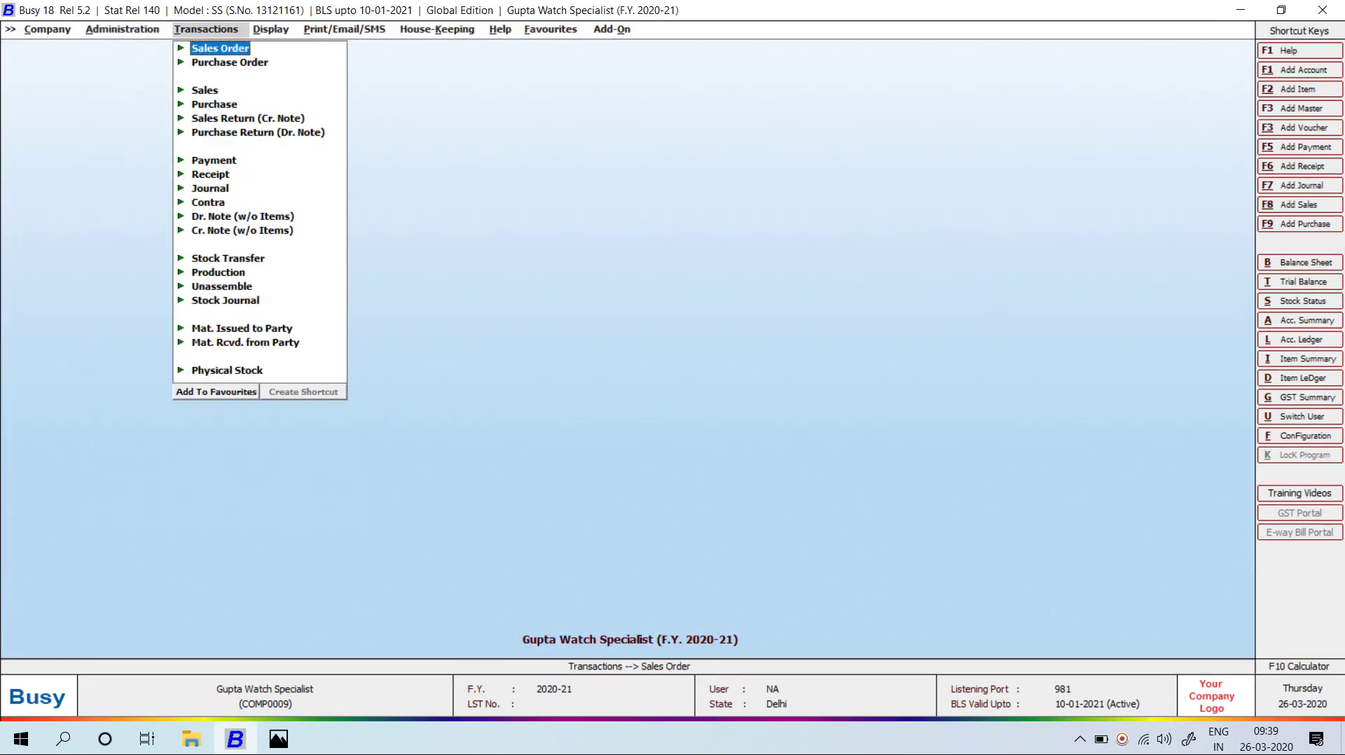
key(Right)
key(Up)
key(Up)
key(Right)
key(Return)
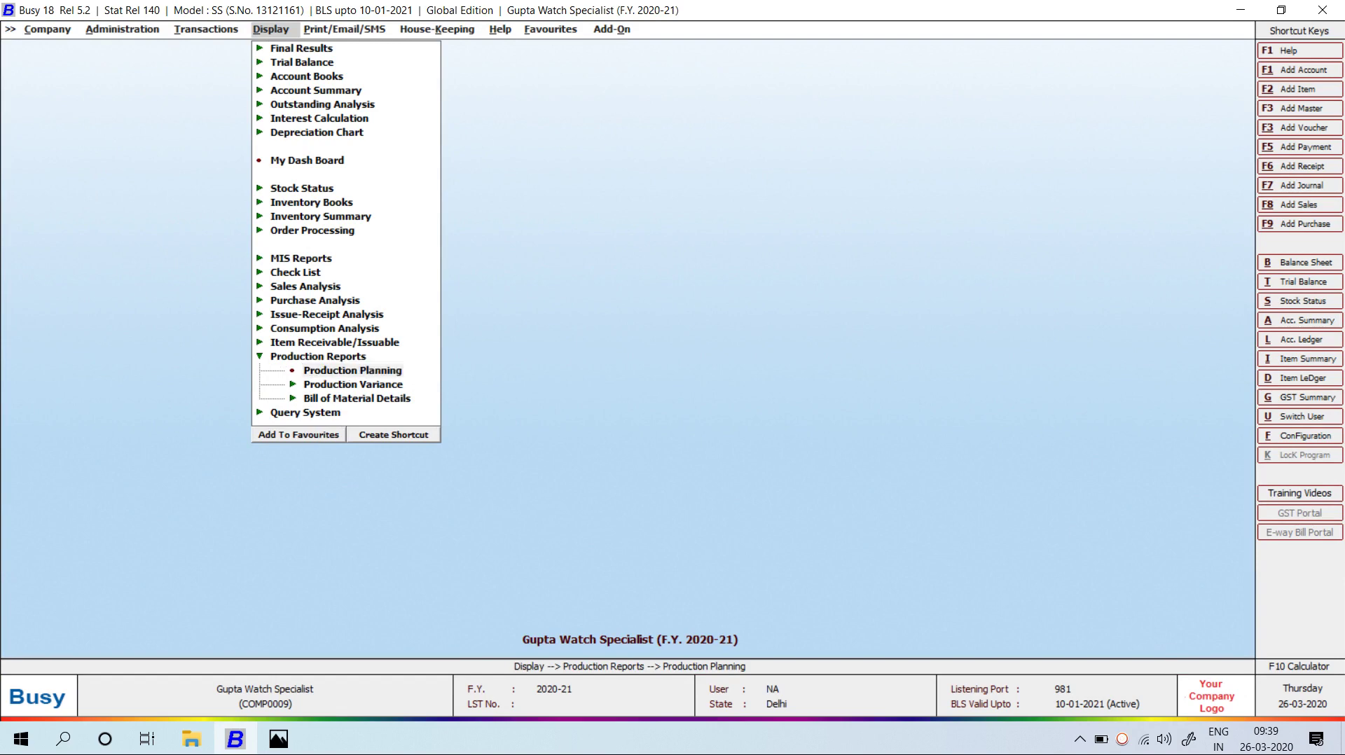
- Plan production with the FASTTRACK 0020/SPORT WATCH bill of material for a quantity of 1000 Pcs
key(Down)
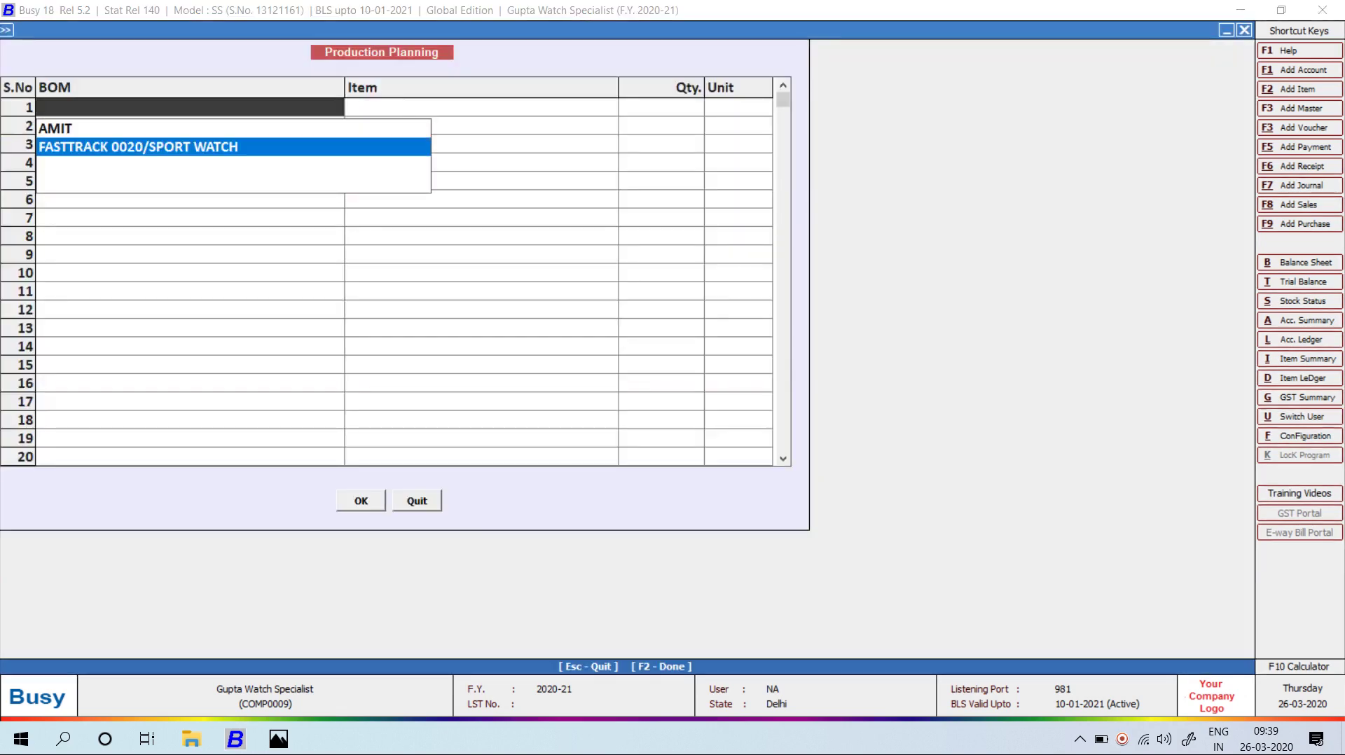
key(Up)
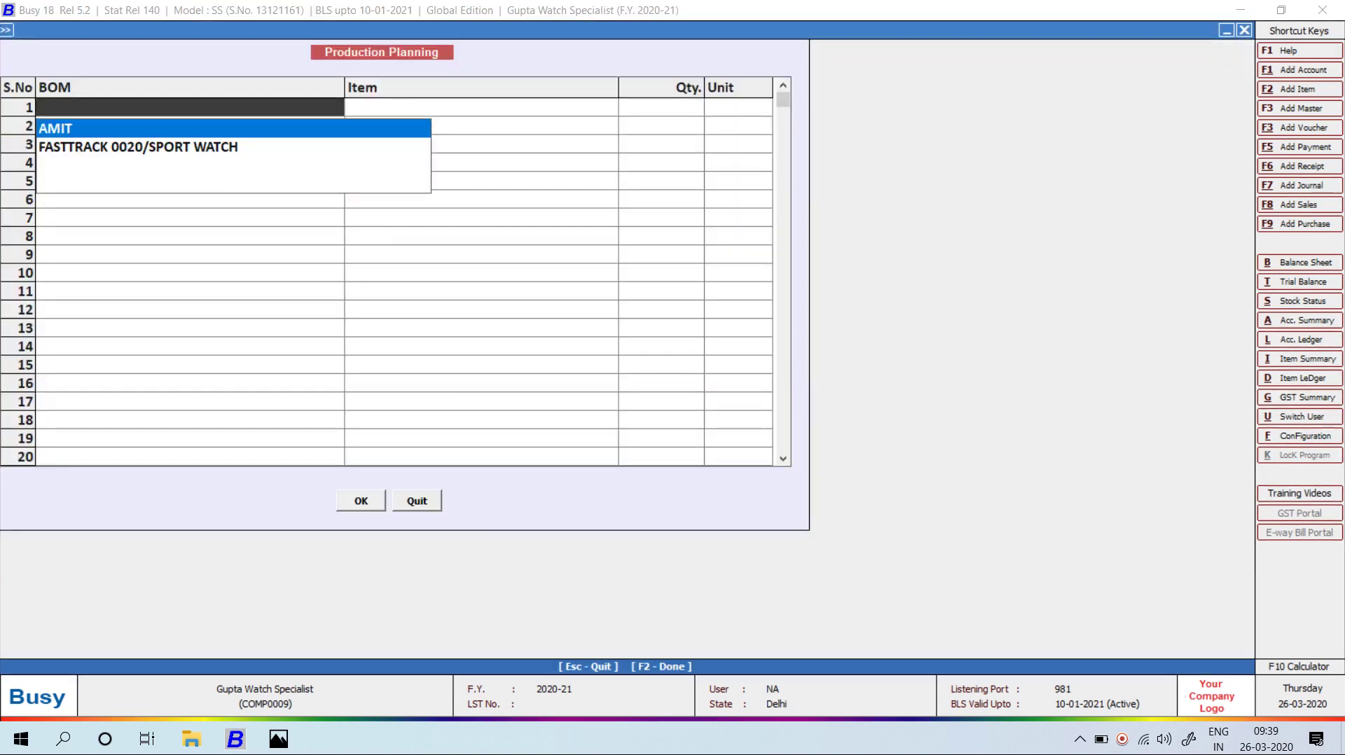
key(Down)
key(Return)
text(11)
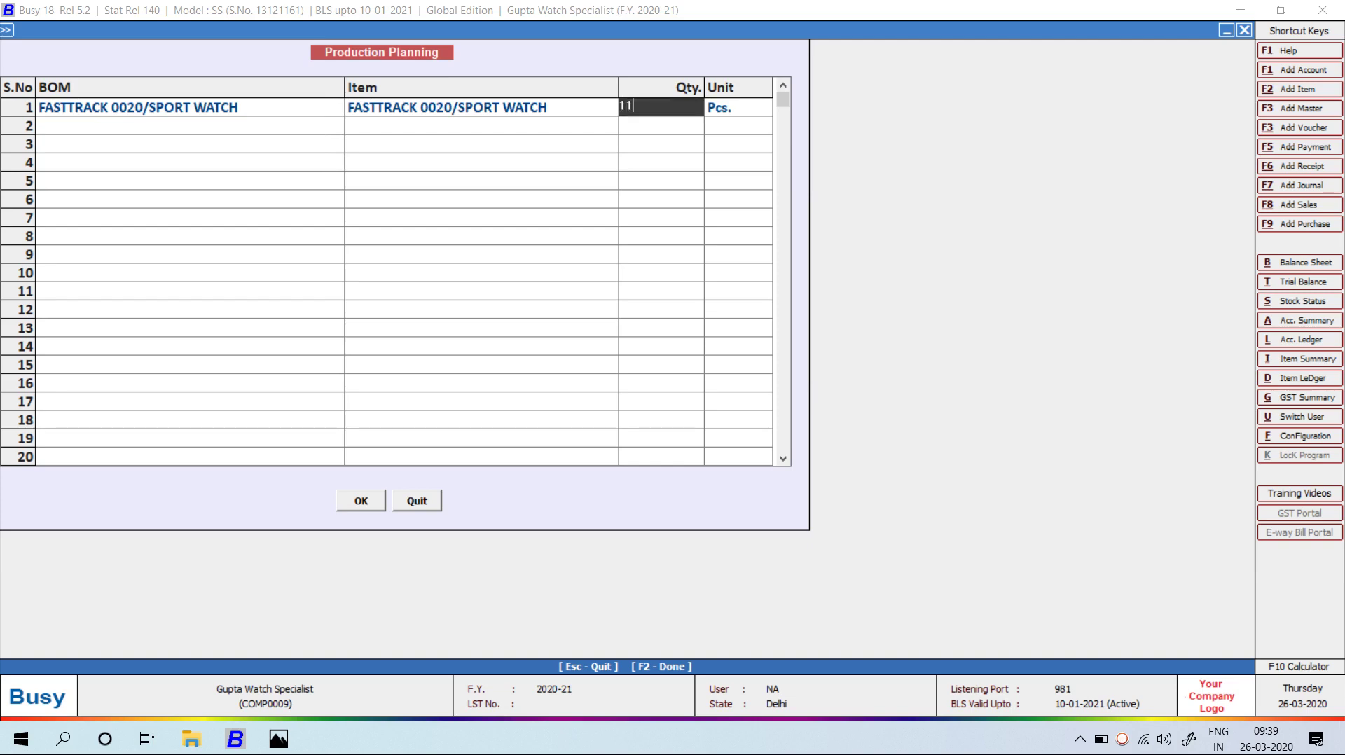
text(000)
key(Return)
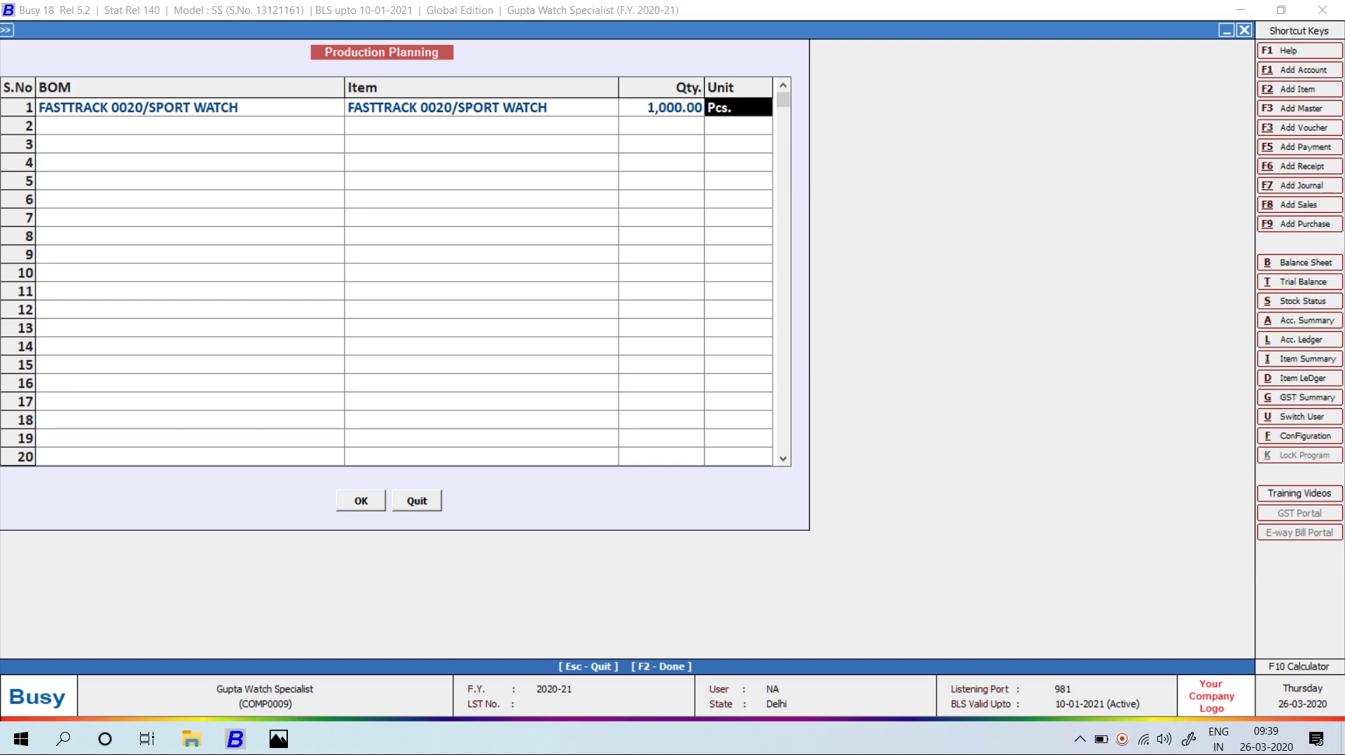
- Generate the sport watch planning report for ALL material centres as of 22-04-2020, excluding pending sales/purchase orders
key(F2)
key(Return)
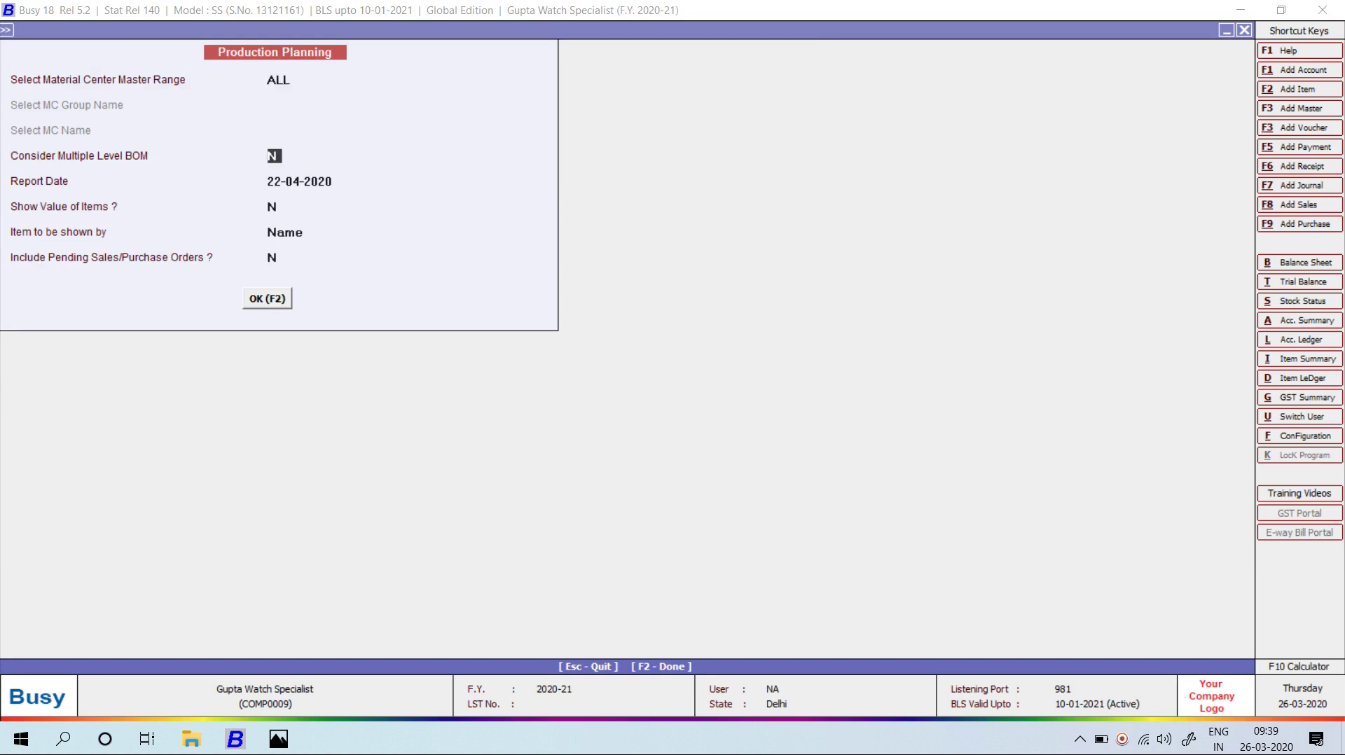
key(F2)
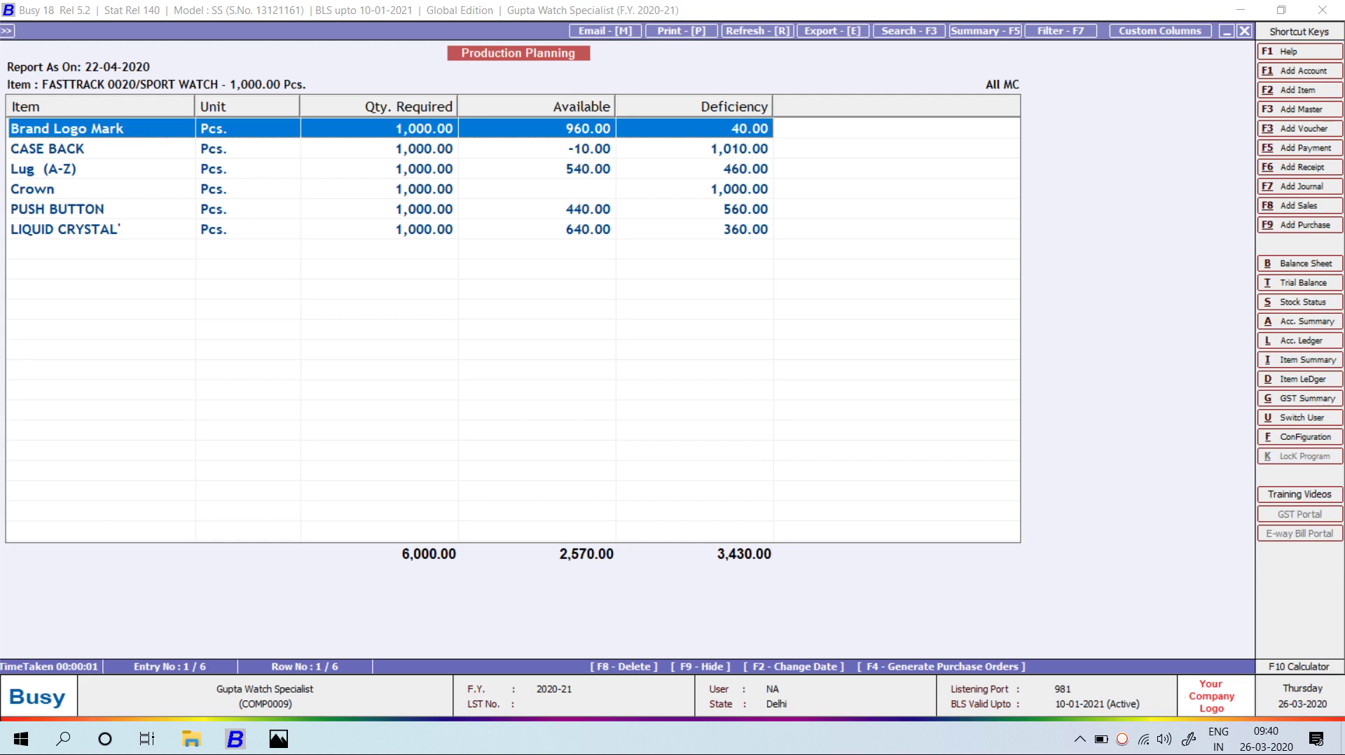
- Generate one purchase order covering all items at 100% of deficiency, excluding items with zero shortage
key(F4)
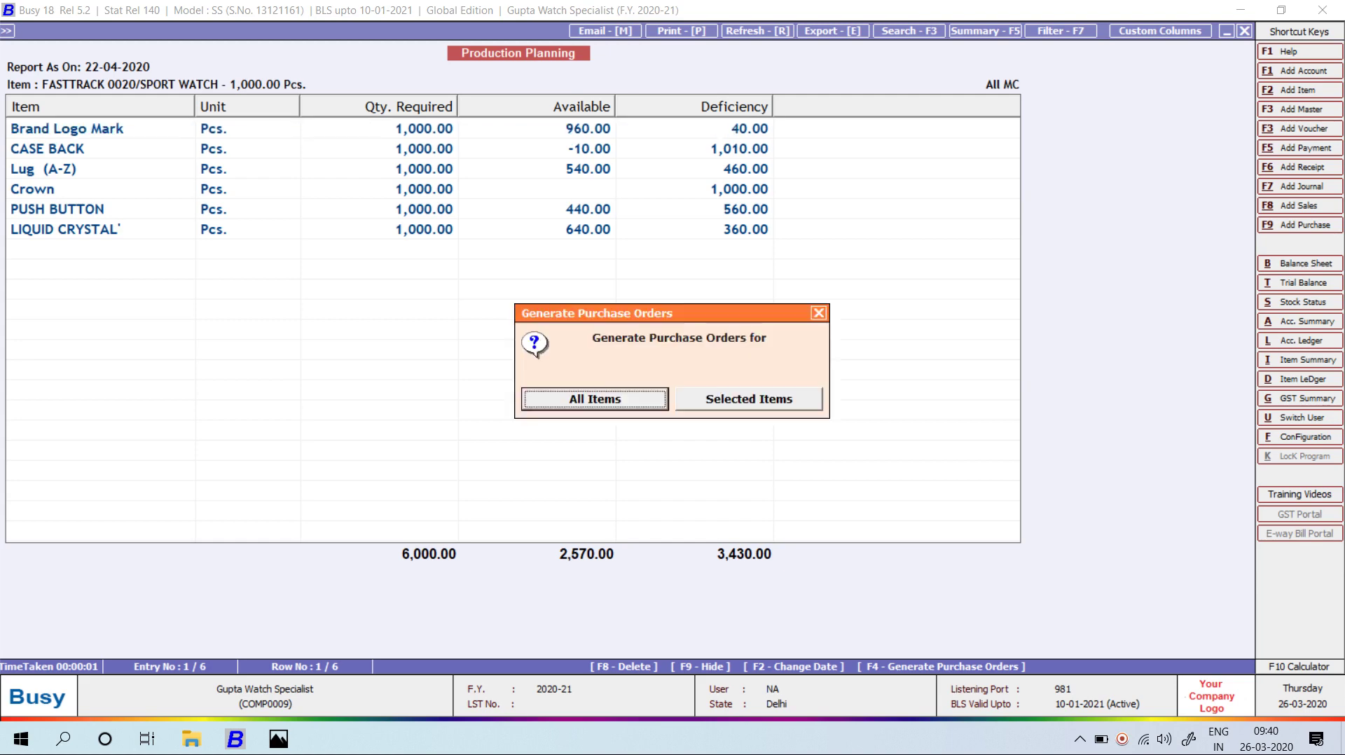
key(Return)
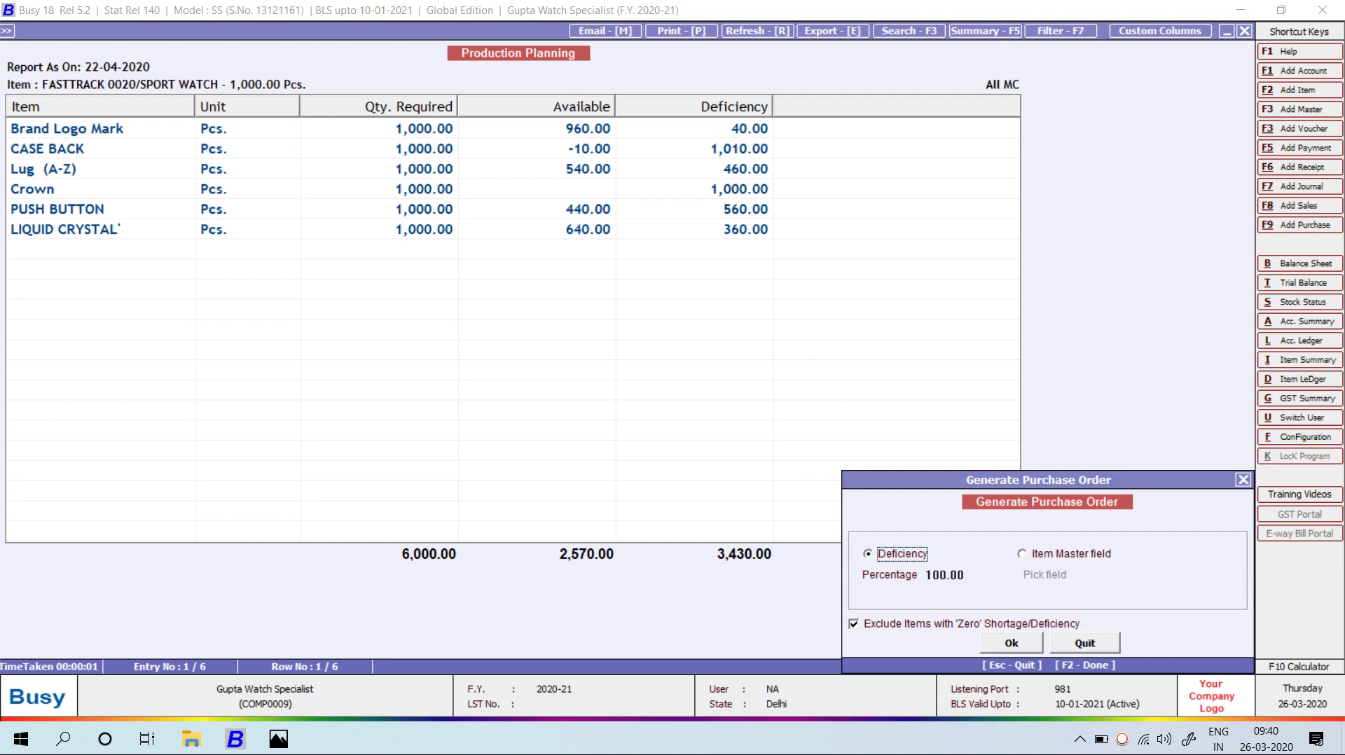
key(Return)
key(Return)
key(Return)
key(Return)
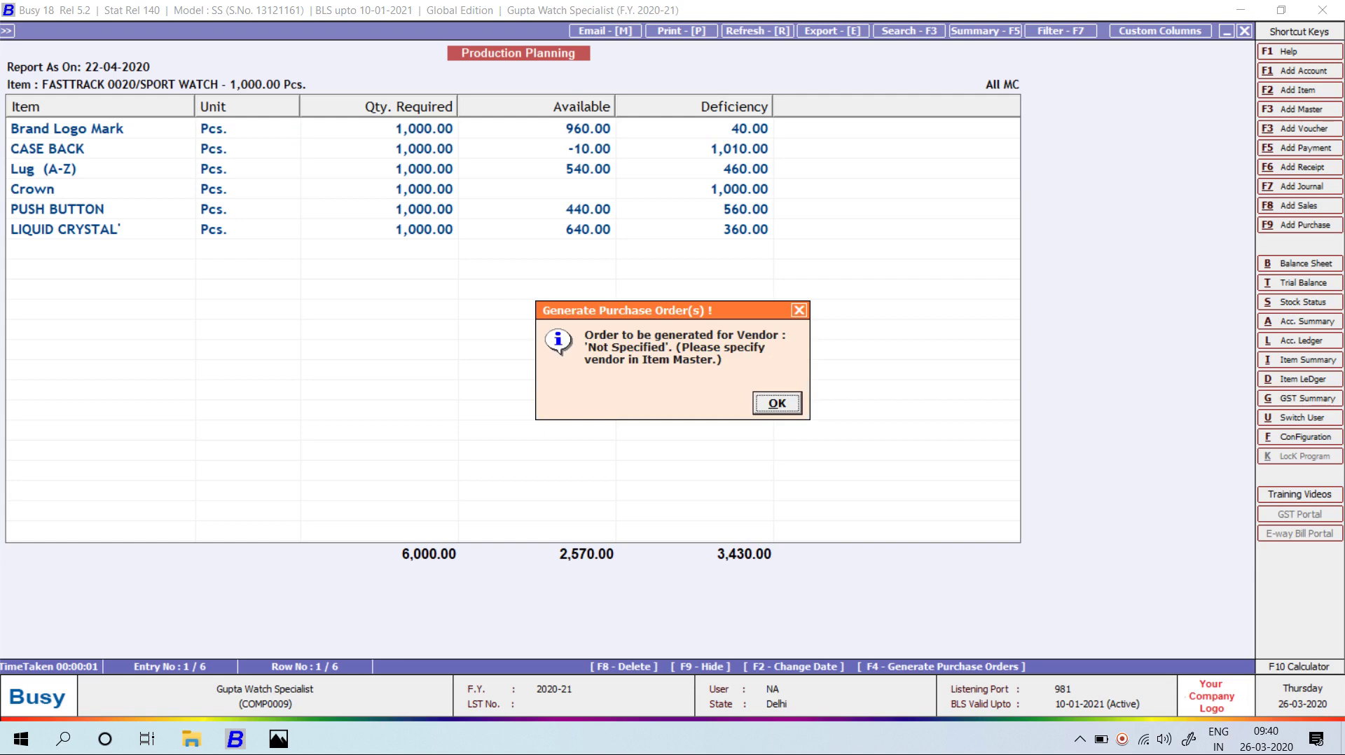
key(Return)
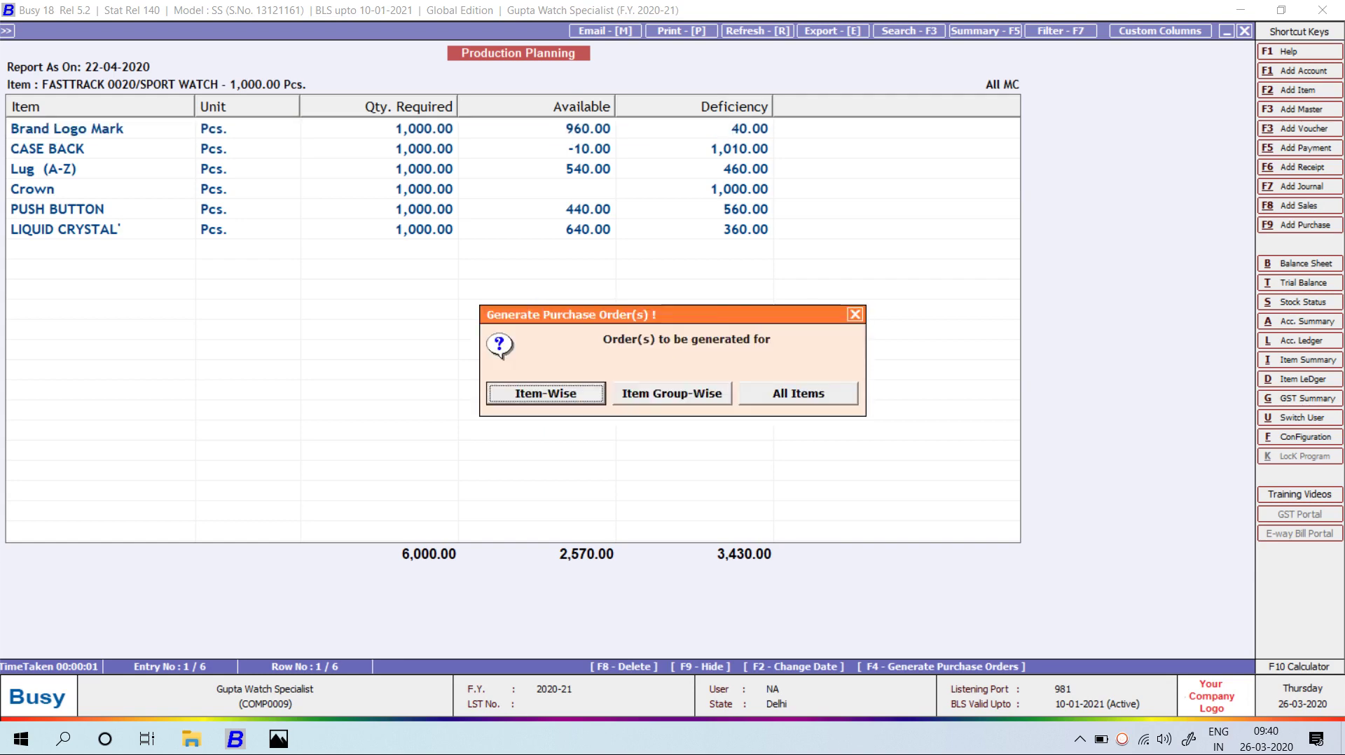
key(Left)
key(Return)
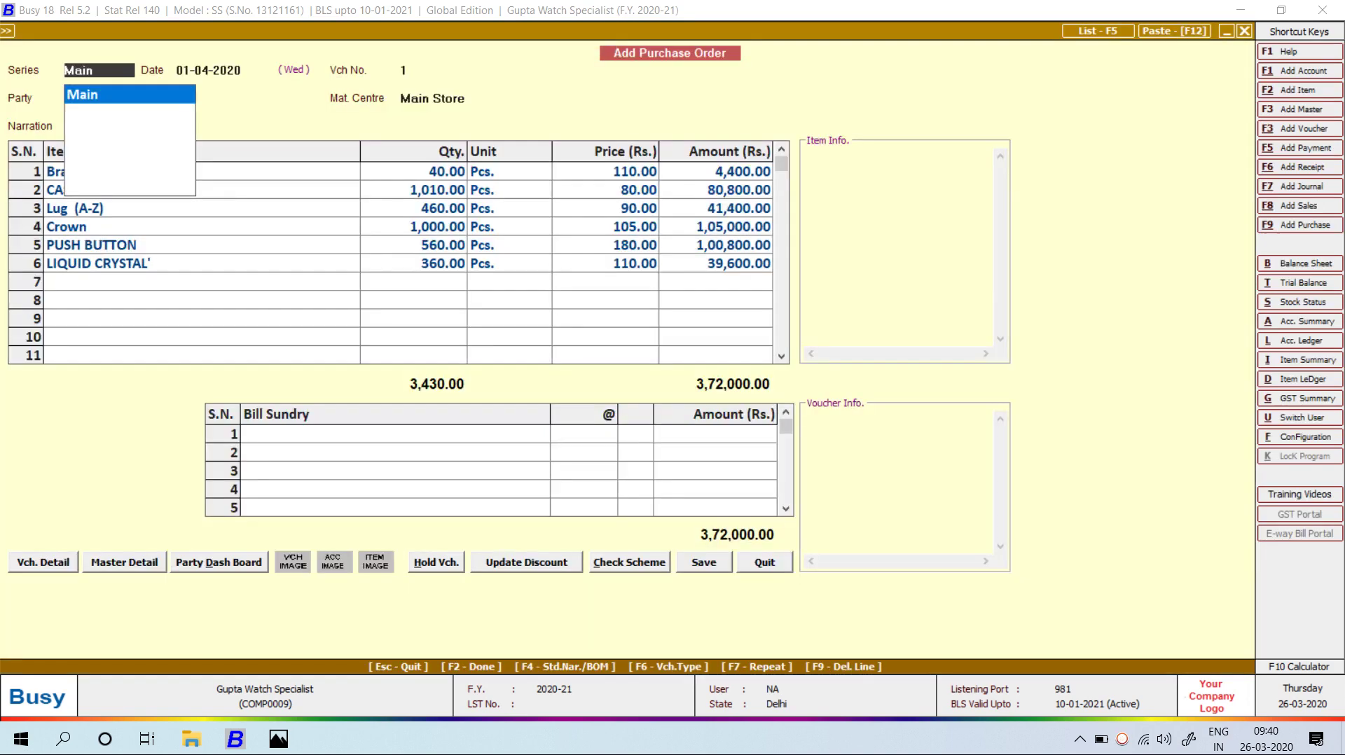
- Save the component purchase order in the Main series dated 01-04-2020 with Fasttrack Private Limited as the party
key(Return)
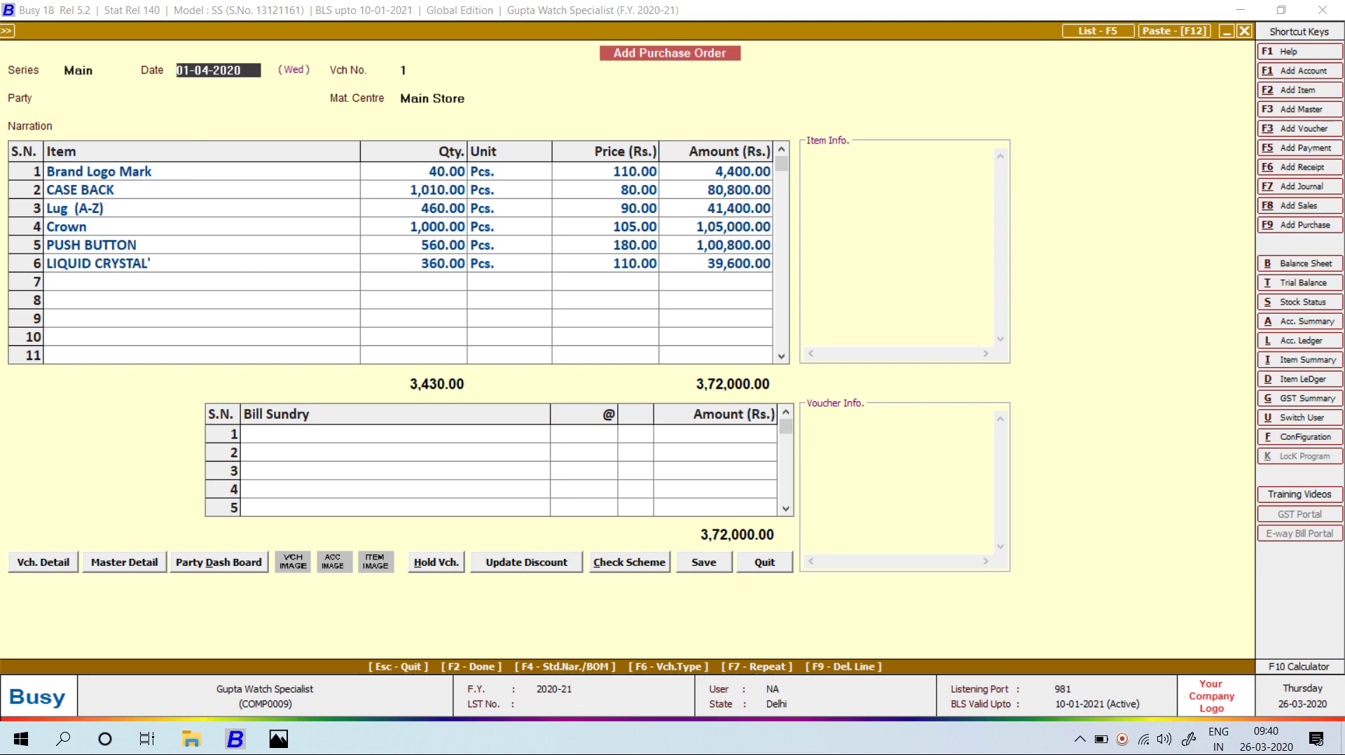
drag(413, 172, 413, 227)
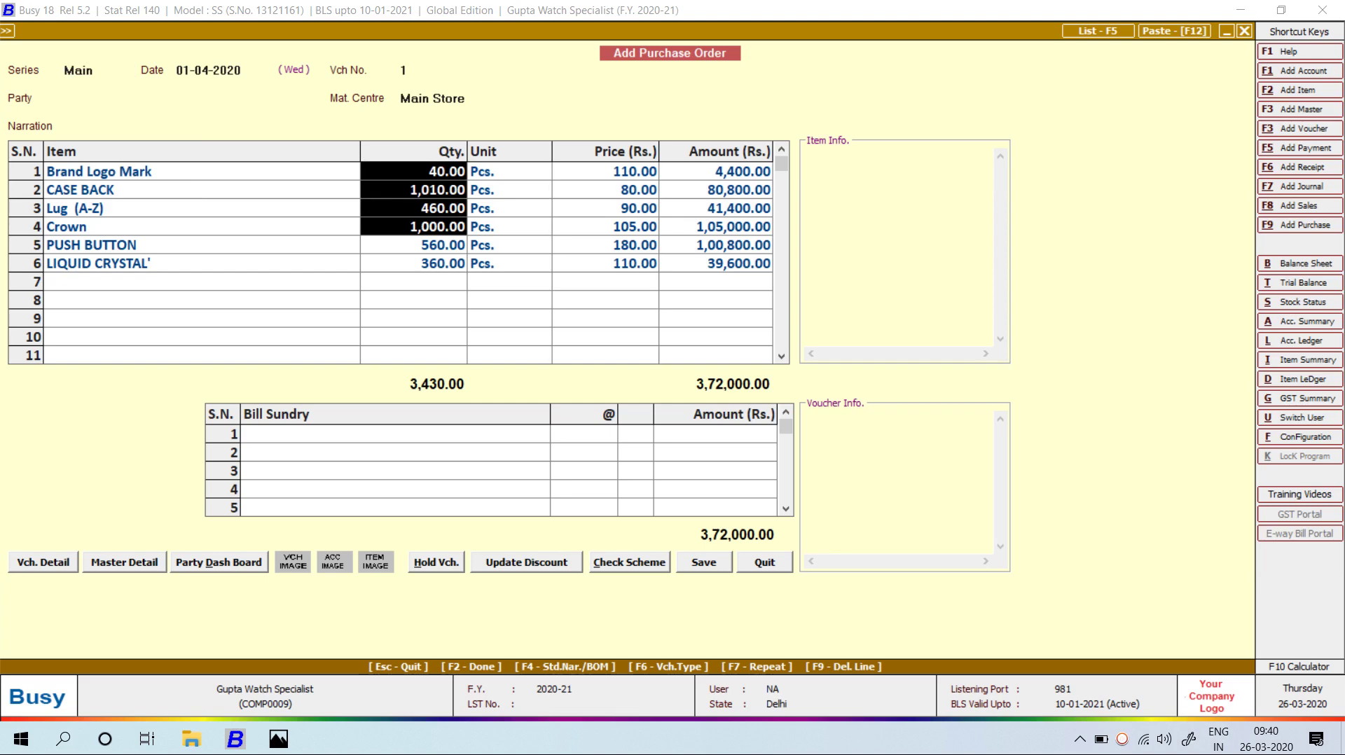
click(193, 98)
key(Down)
key(Down)
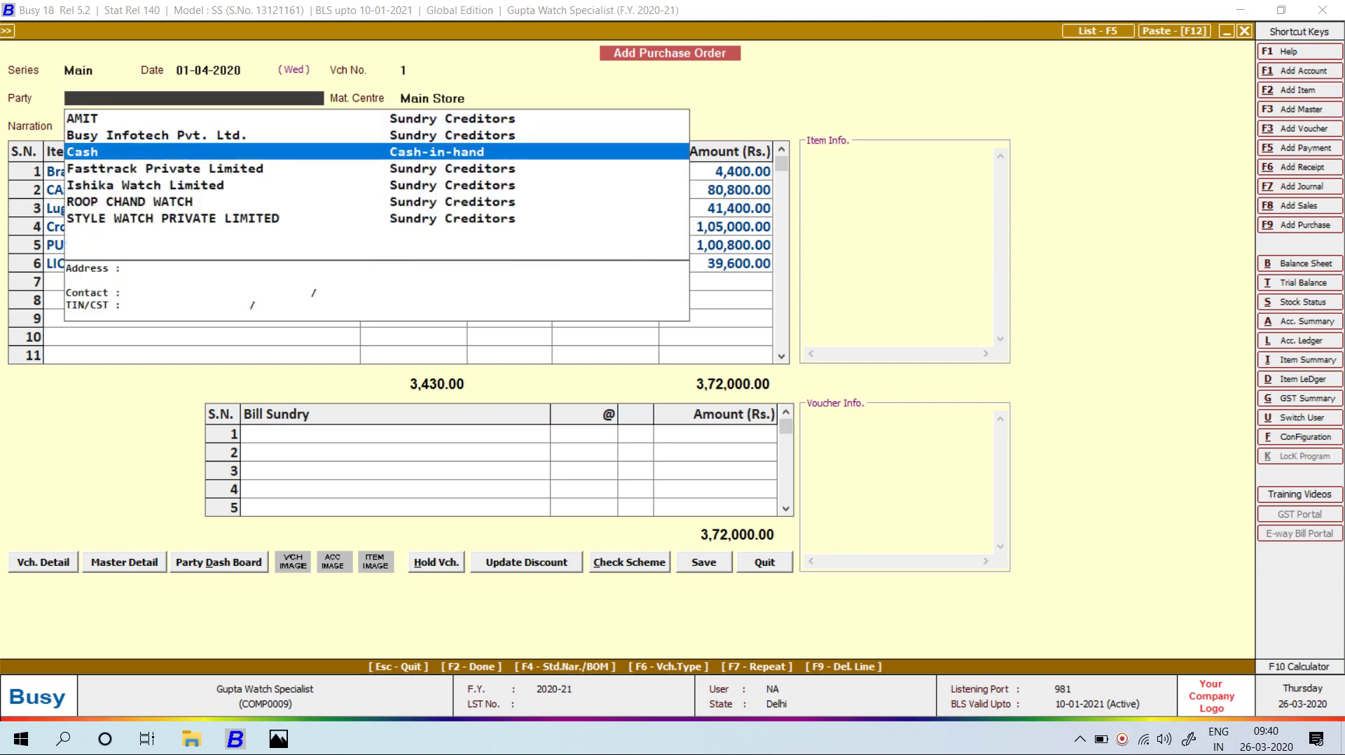
key(Down)
key(Return)
key(F2)
key(Return)
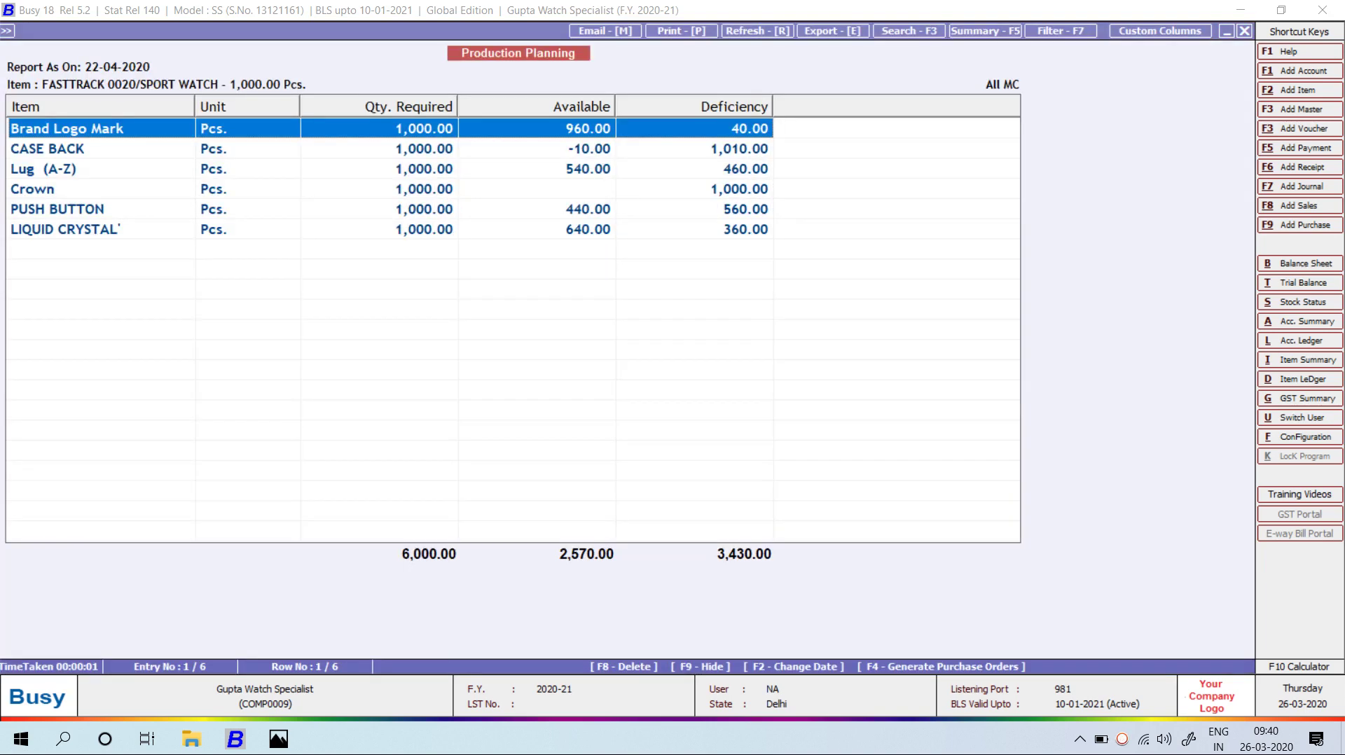
- Close the sport watch planning report and quit its 1000 Pcs. planning entry
key(Escape)
key(Escape)
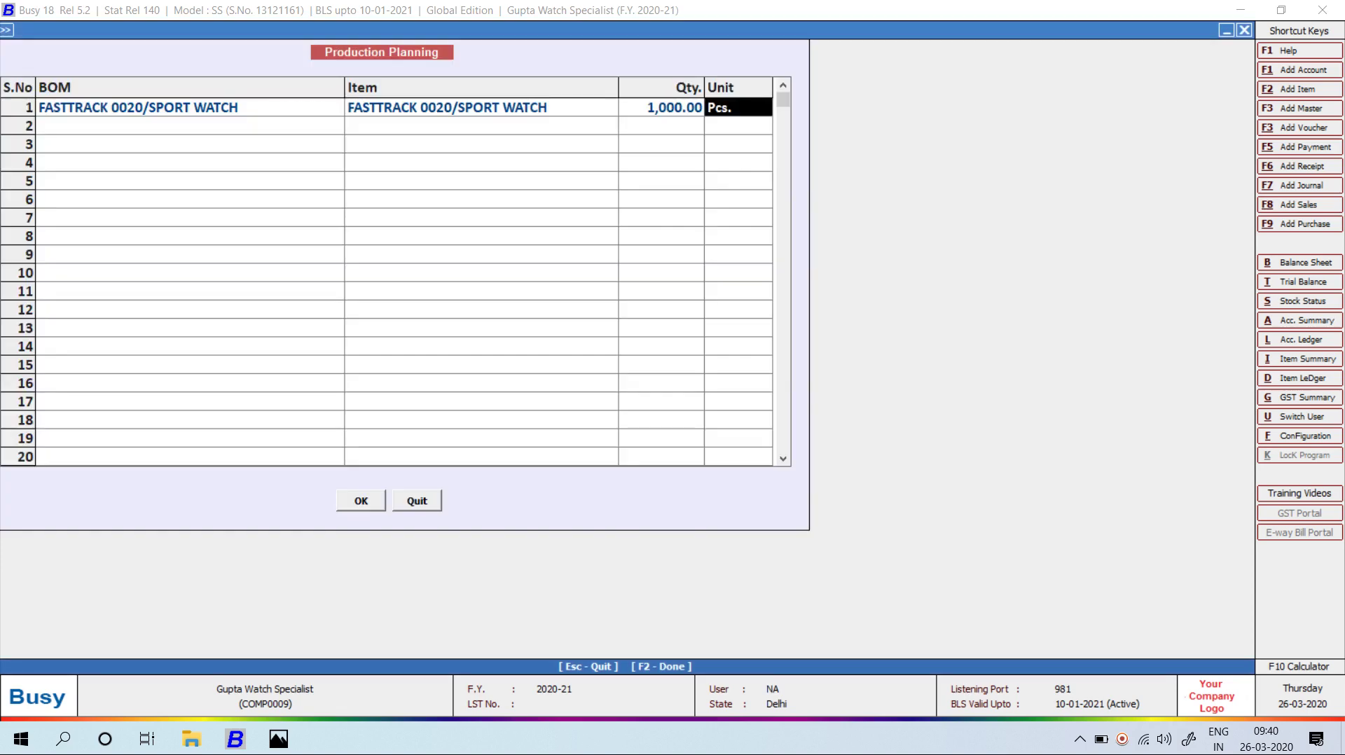
key(Escape)
key(Return)
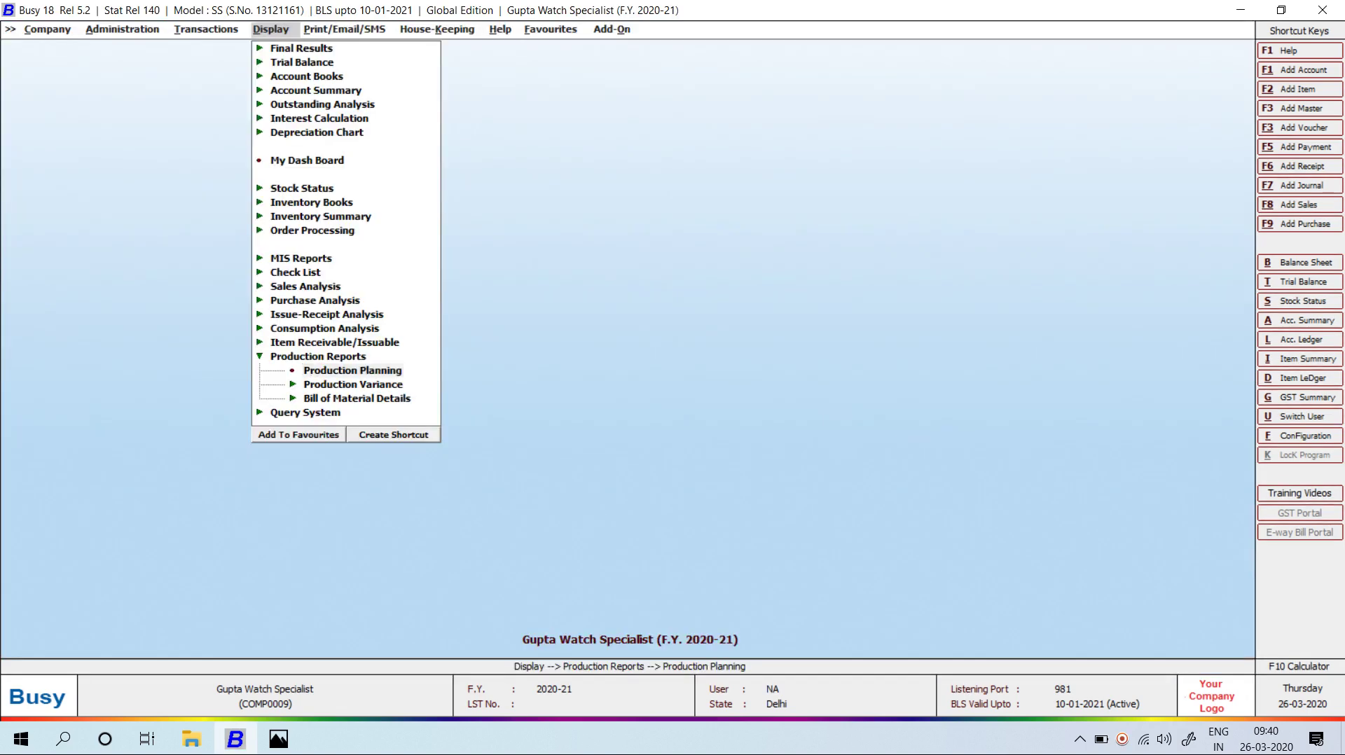
- Start a new production plan with the bill of material for FASTTRACK 016/S and a quantity of 1200 Pcs
key(Return)
key(Return)
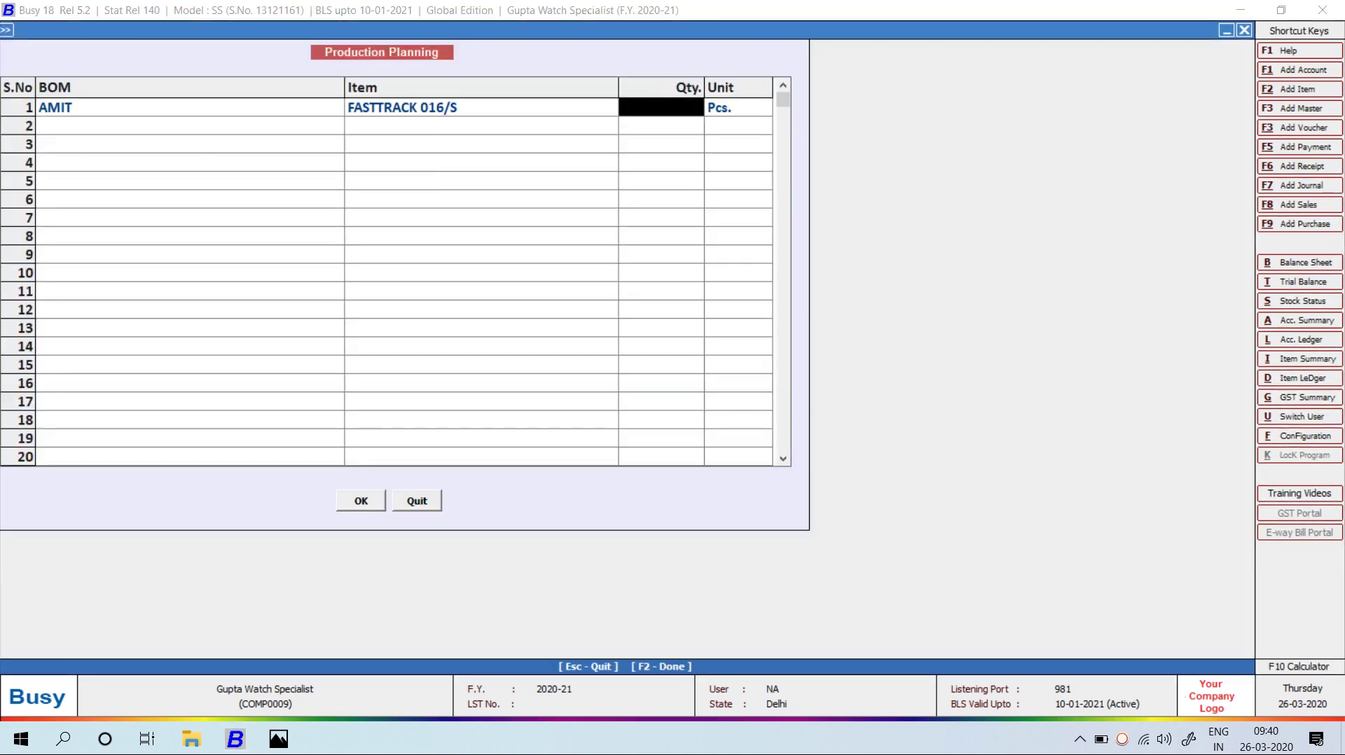
text(100)
key(BackSpace)
key(BackSpace)
key(BackSpace)
text(1200)
key(Return)
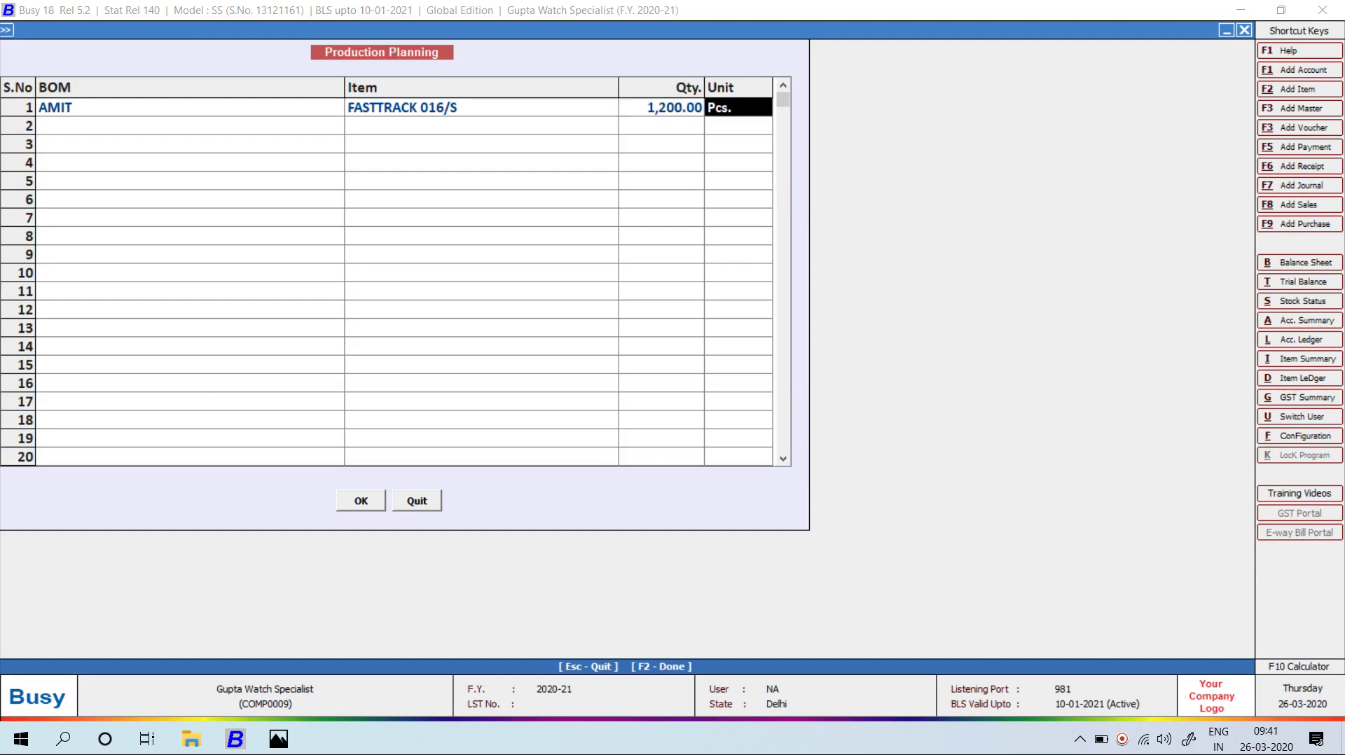
- Generate the FASTTRACK 016/S planning report for ALL material centres as of 22-04-2020, excluding pending orders
key(F2)
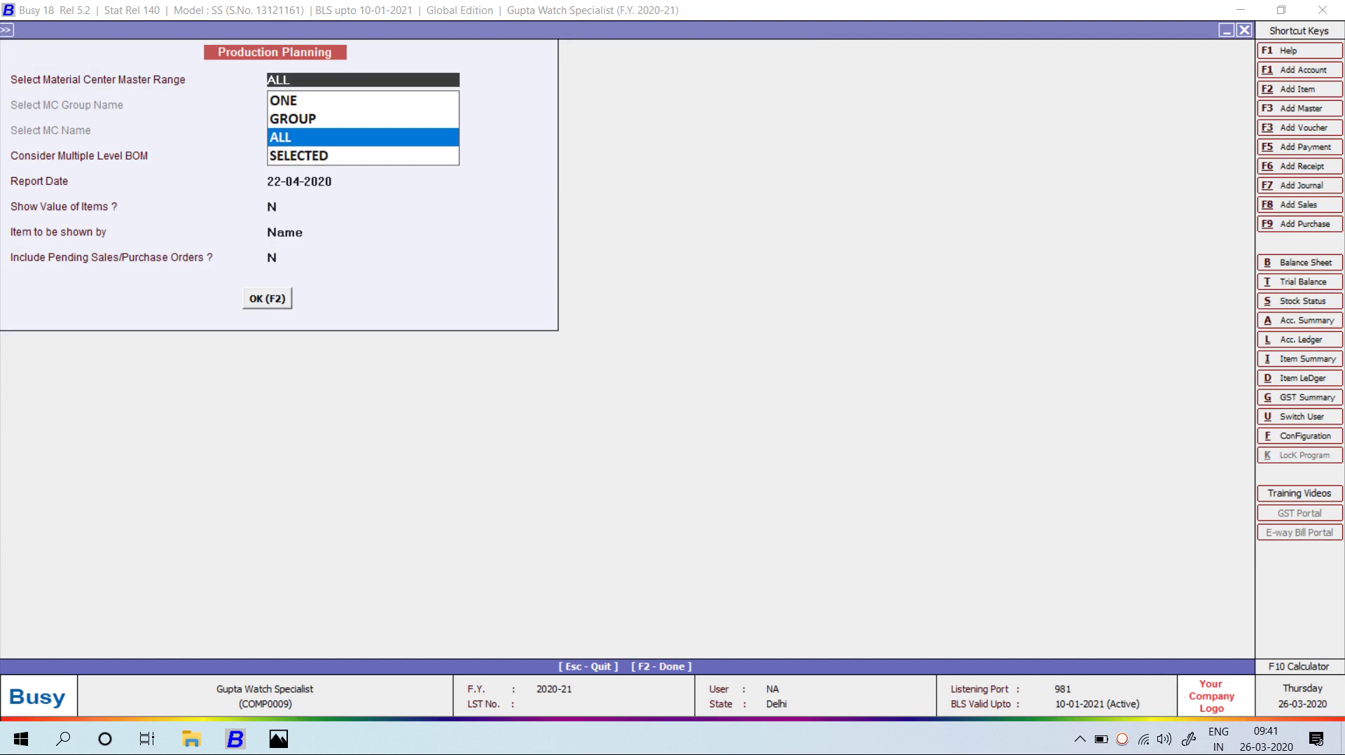
key(Return)
key(F2)
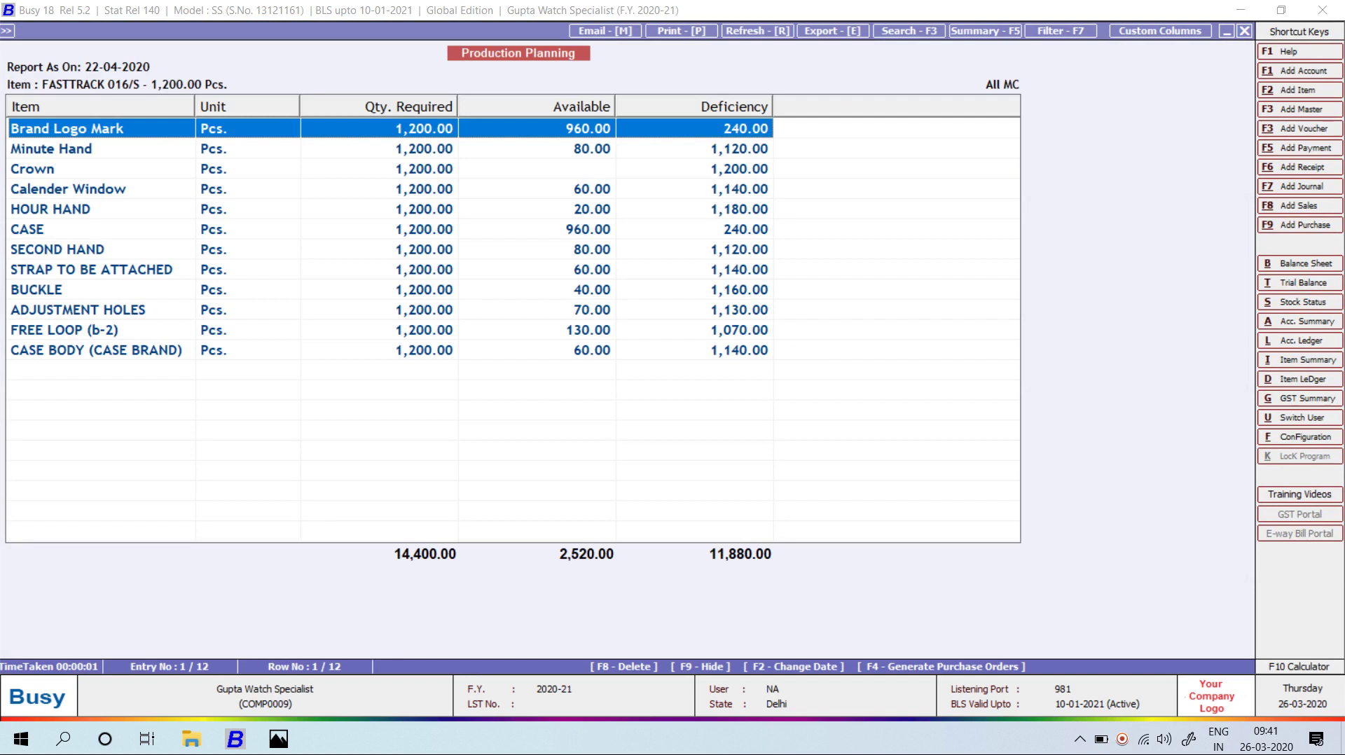
- Generate a single purchase order covering all FASTTRACK 016/S components at 100% of deficiency, excluding items with zero shortage
key(F4)
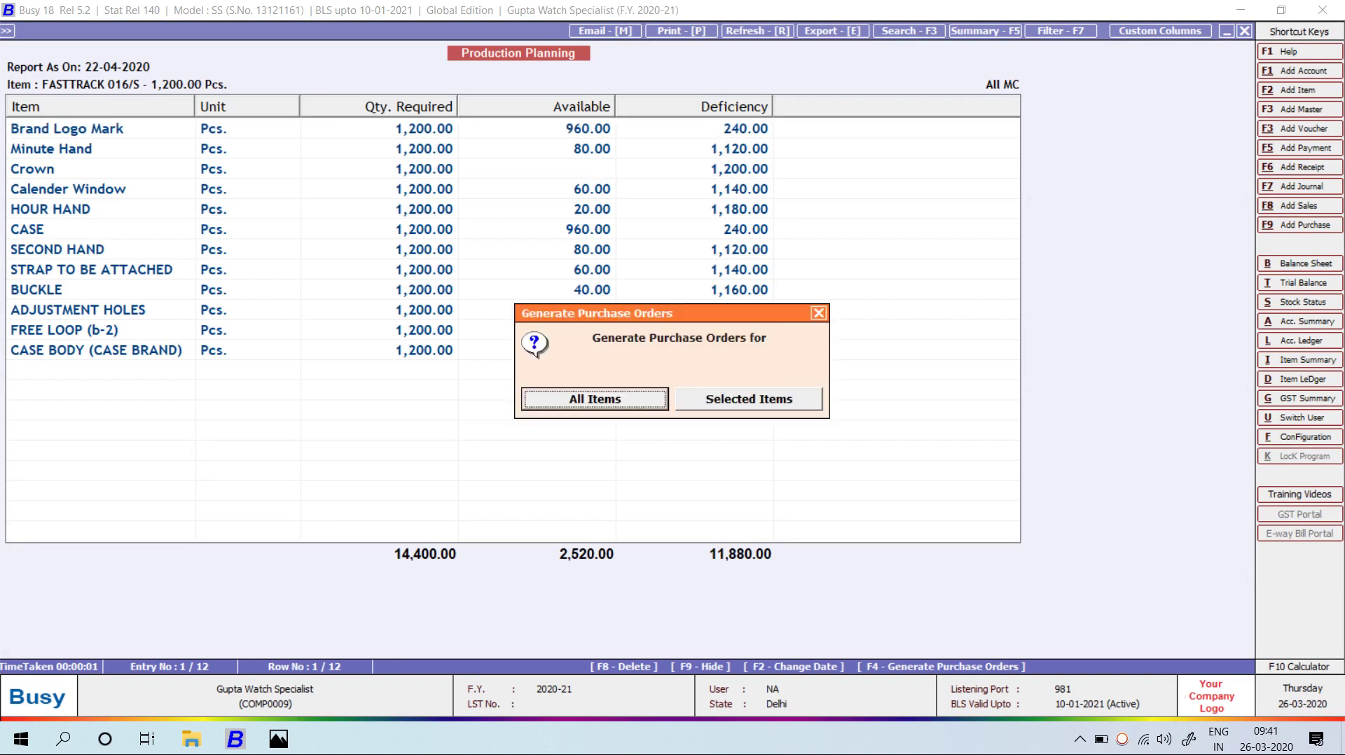
key(Return)
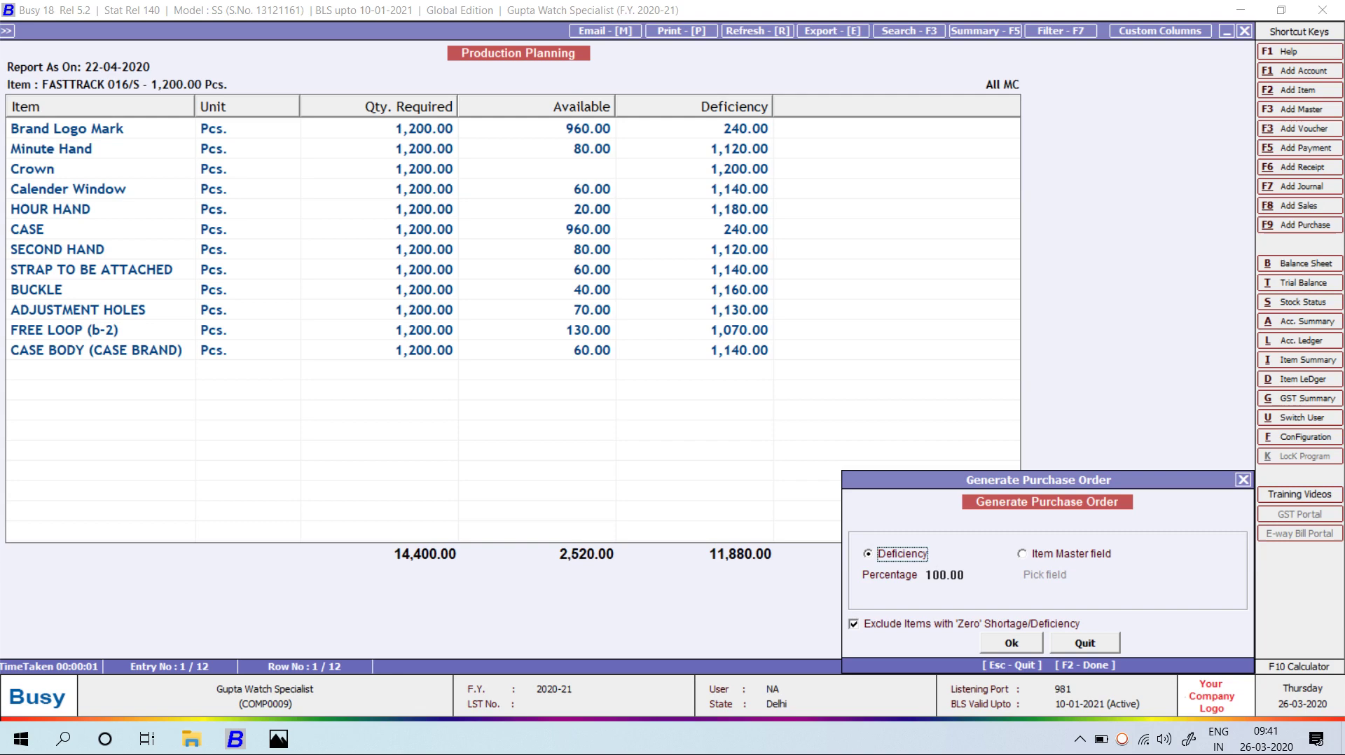
key(F2)
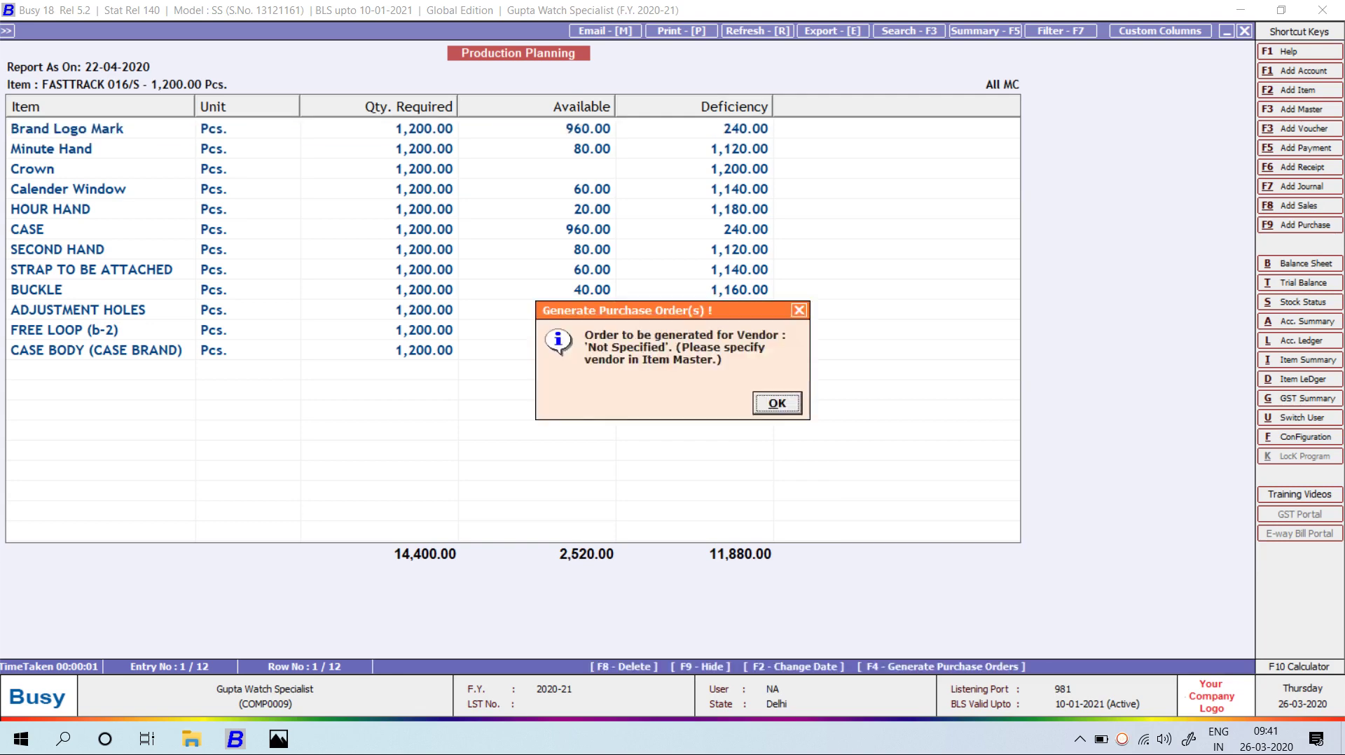
key(Return)
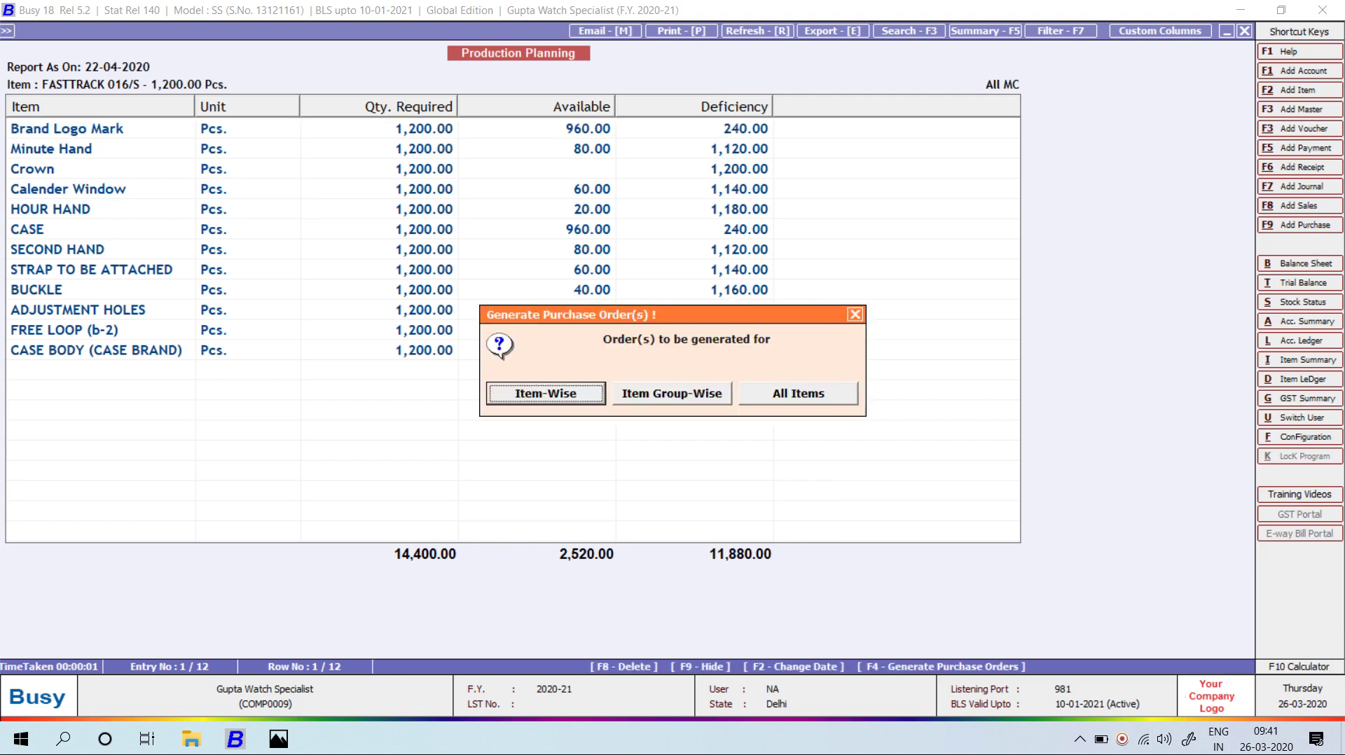
key(Right)
key(Right)
key(Return)
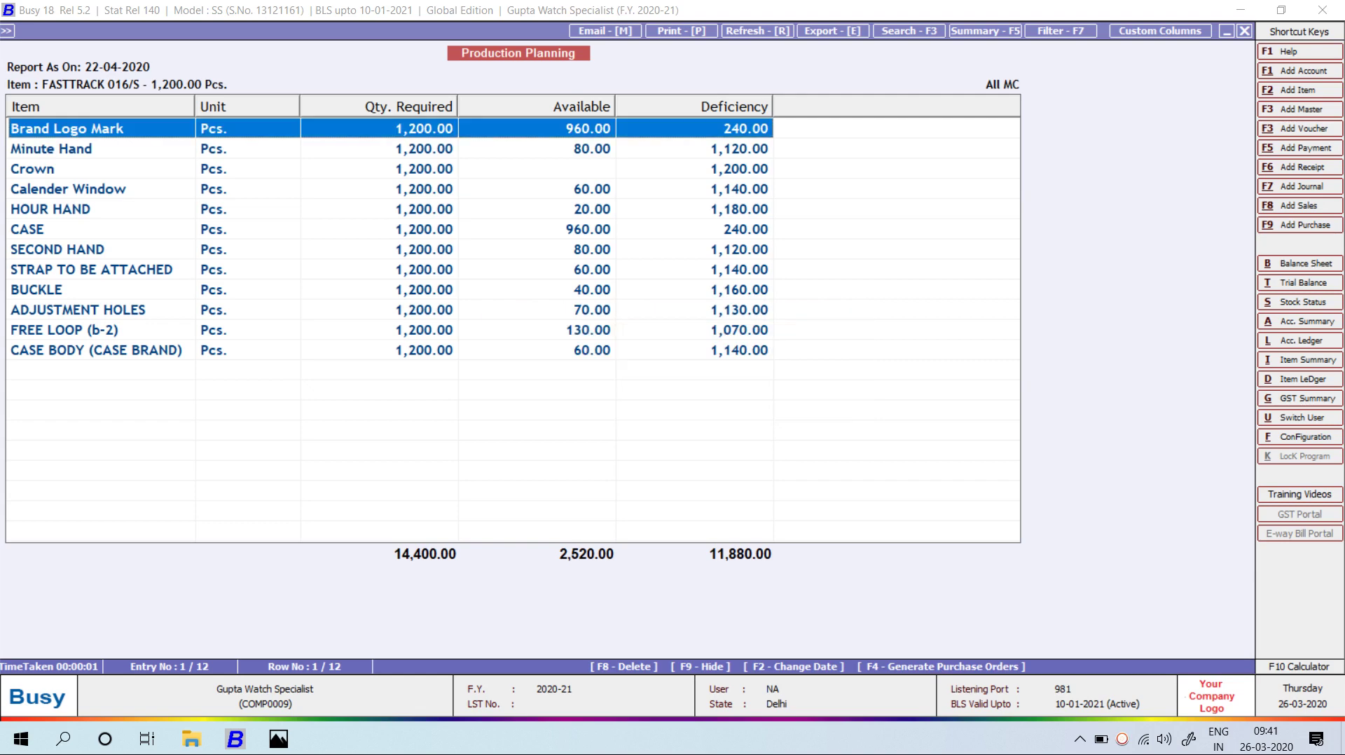
key(Return)
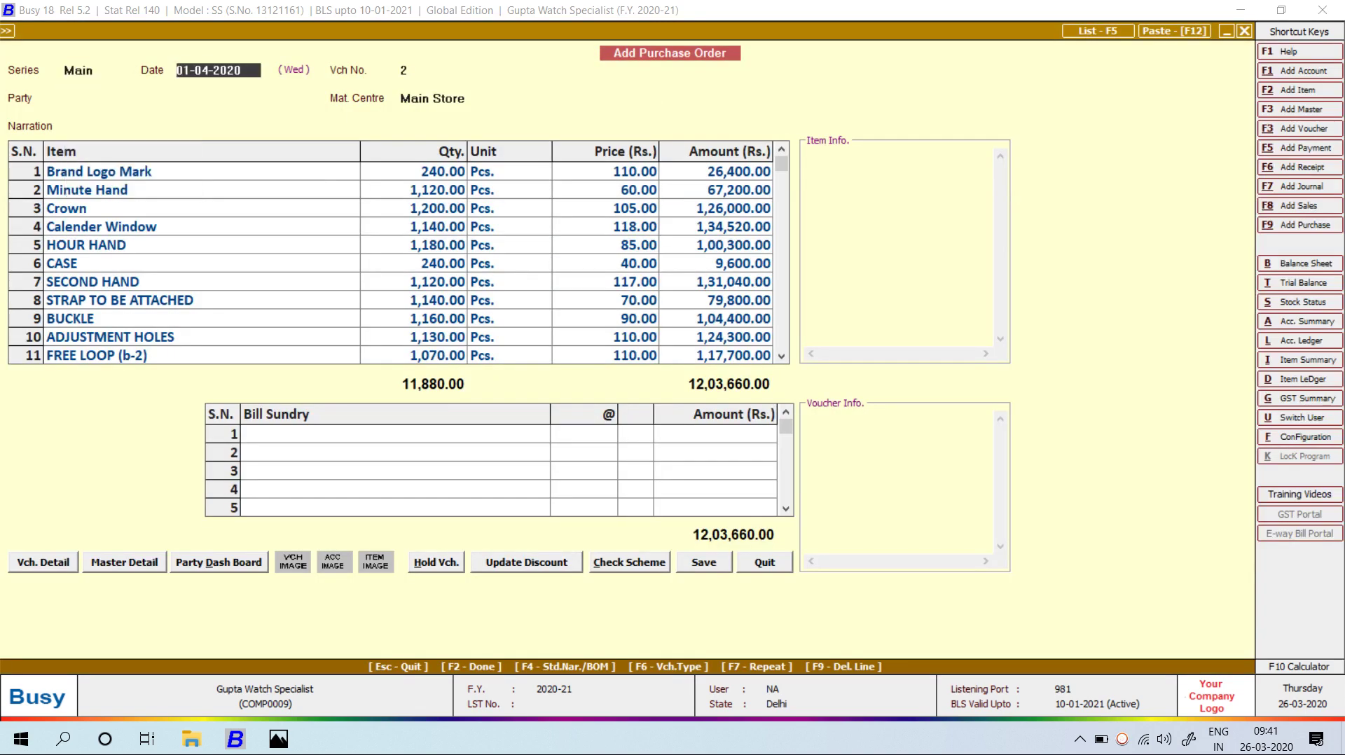
- Save the FASTTRACK 016/S component purchase order dated 01-04-2020 with ROOP CHAND WATCH as the party
key(Return)
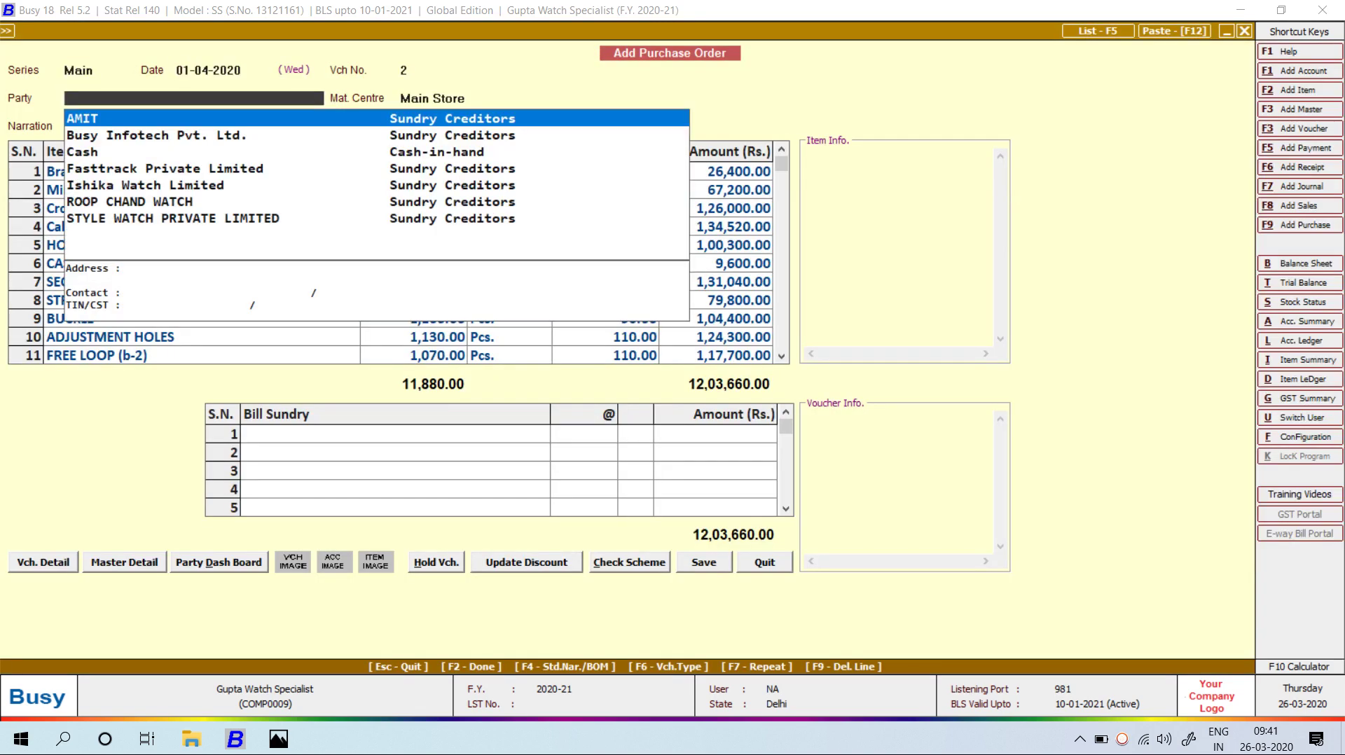
key(Down)
key(Down)
key(Down)
key(Down)
key(Down)
key(Return)
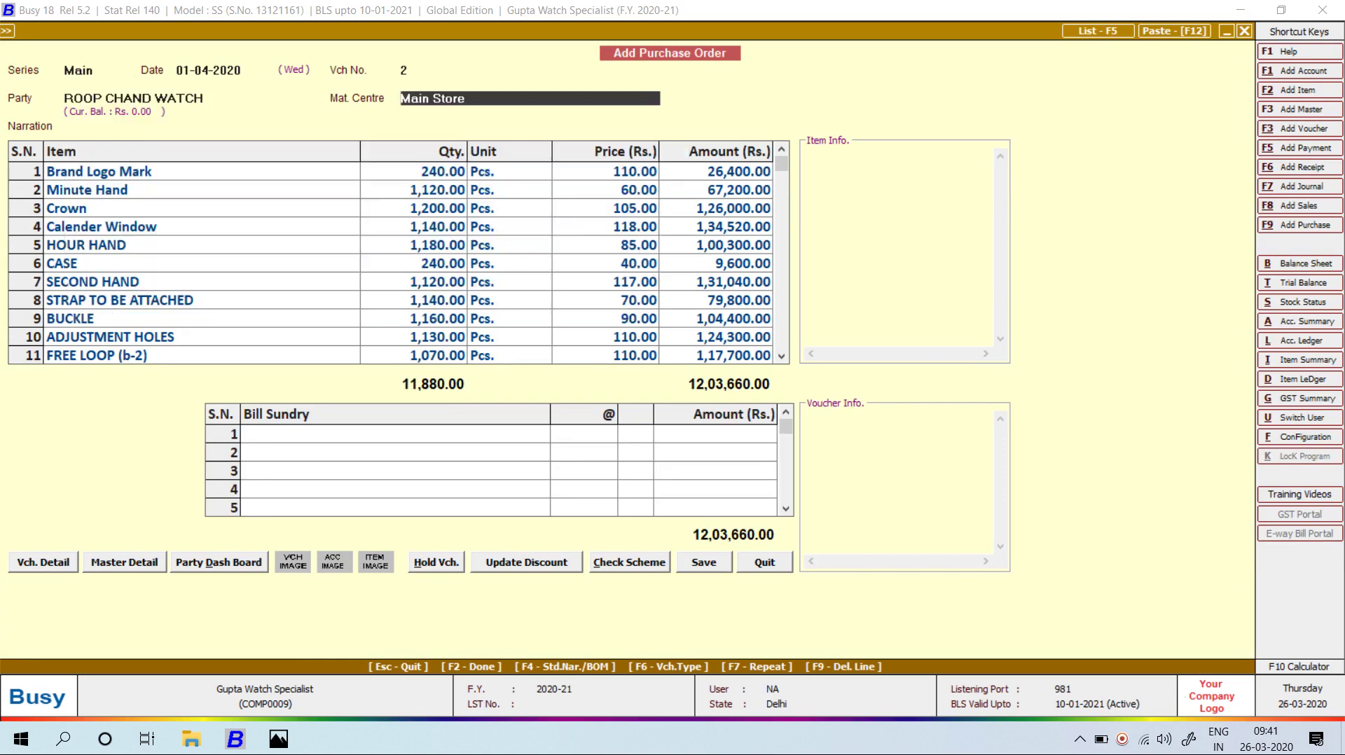
key(F2)
key(Return)
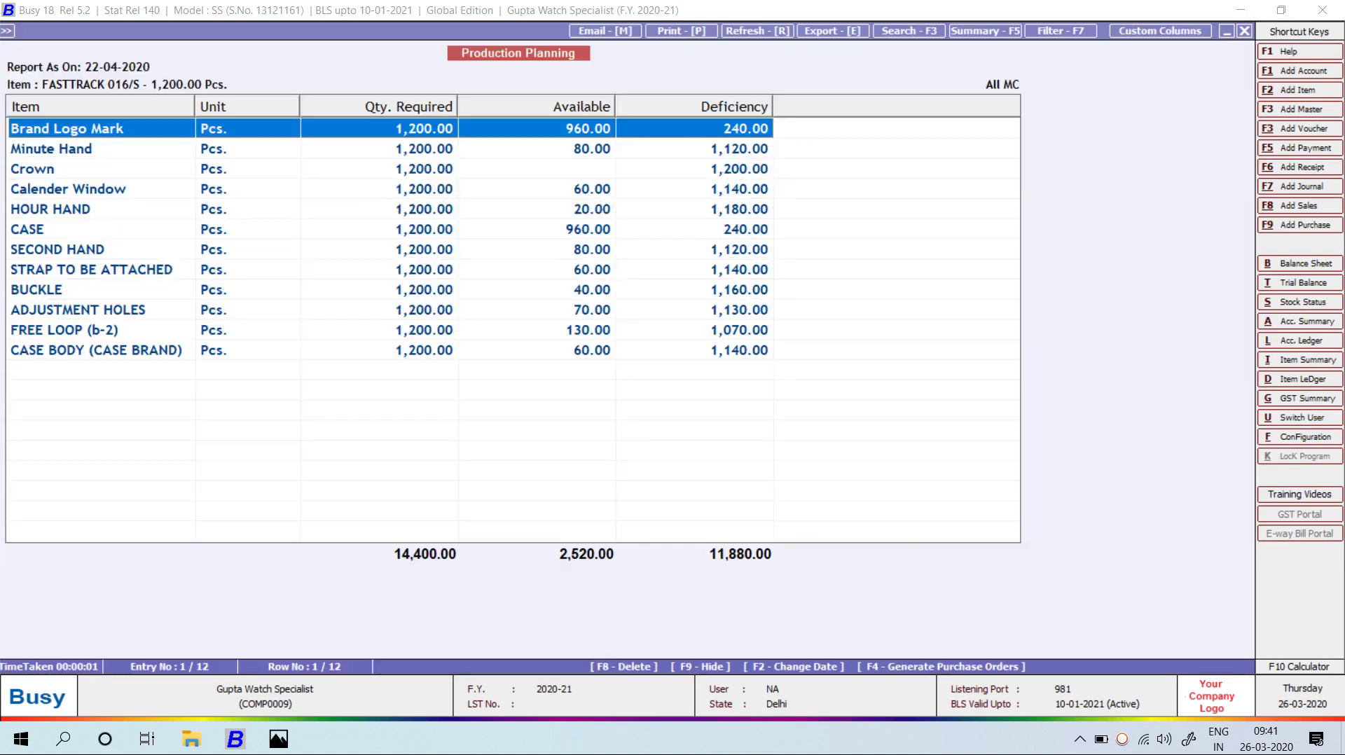
- Close the FASTTRACK 016/S planning report and quit its planning entry
key(Escape)
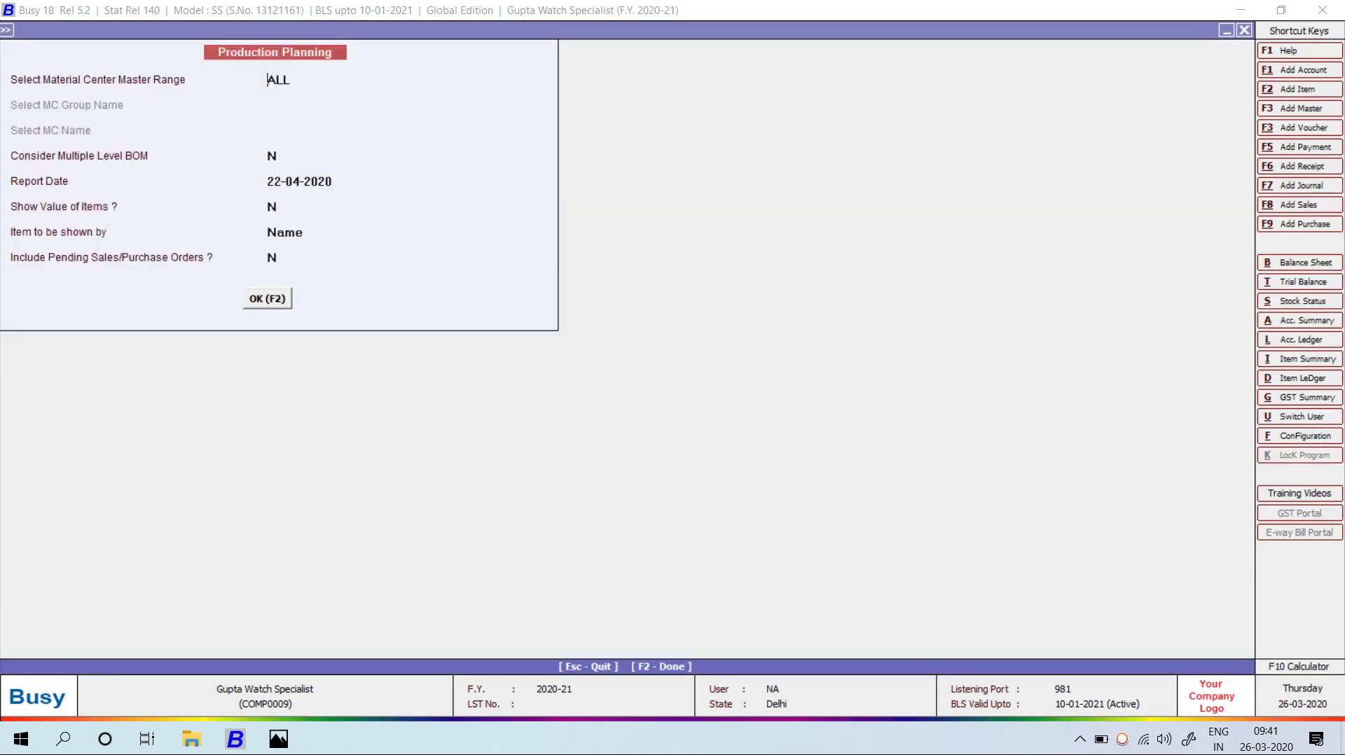
key(Escape)
key(Escape)
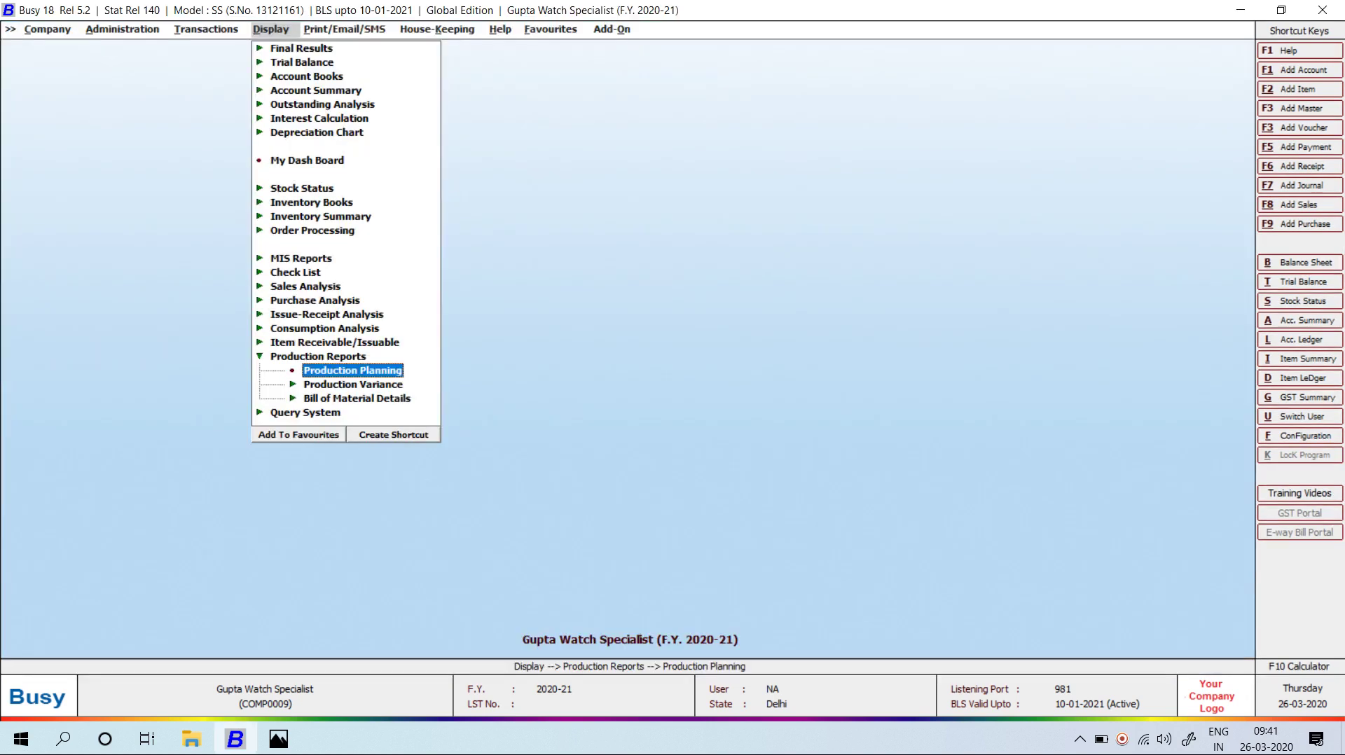
- Start a new purchase voucher dated 24-04-2020 and continue with a blank voucher number
key(Left)
key(Down)
key(Down)
key(Down)
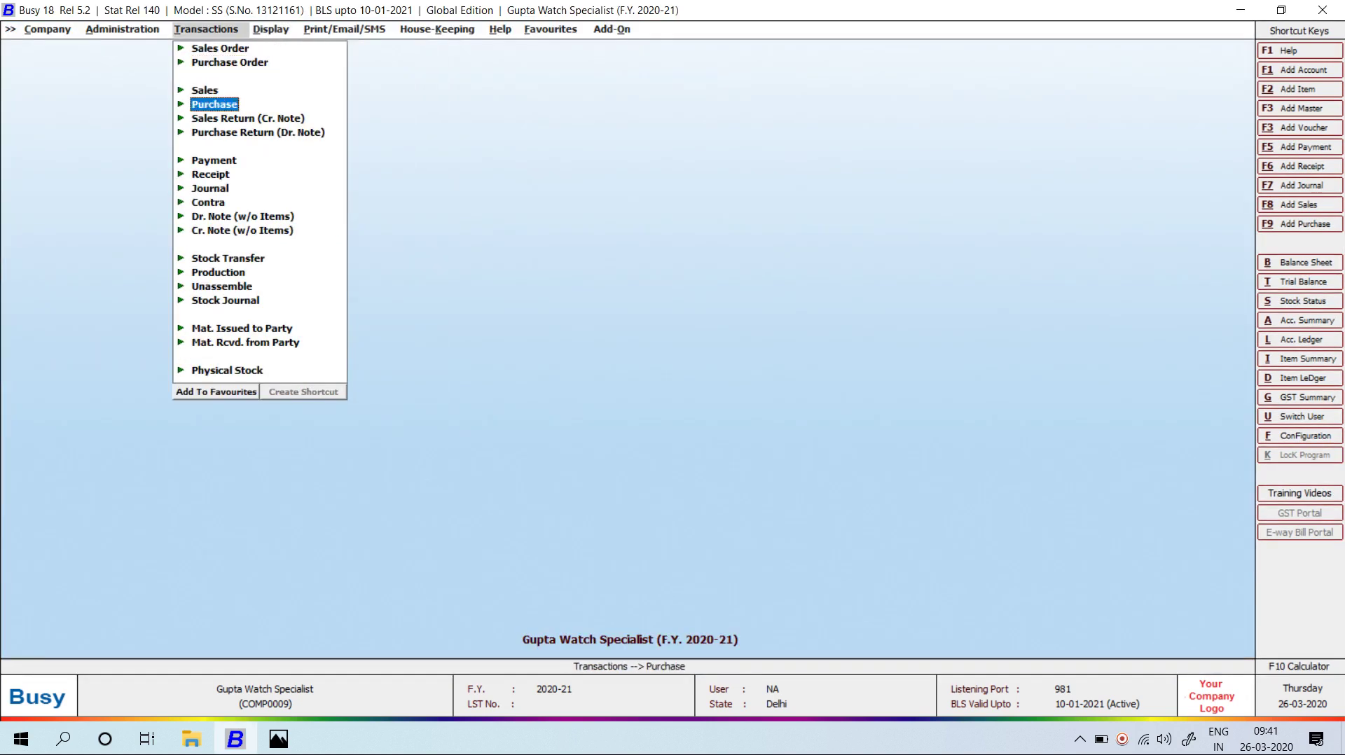
key(Return)
key(Return)
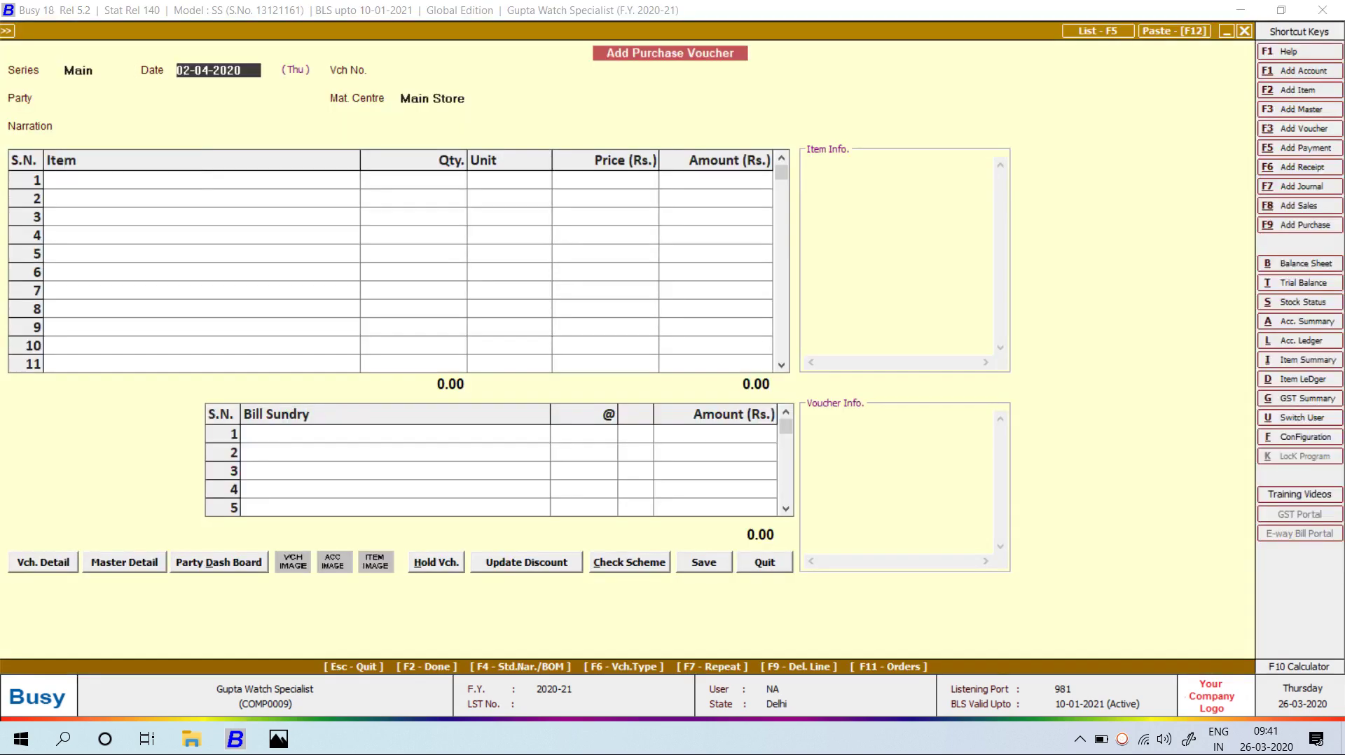
text(24)
key(Return)
key(Return)
key(Left)
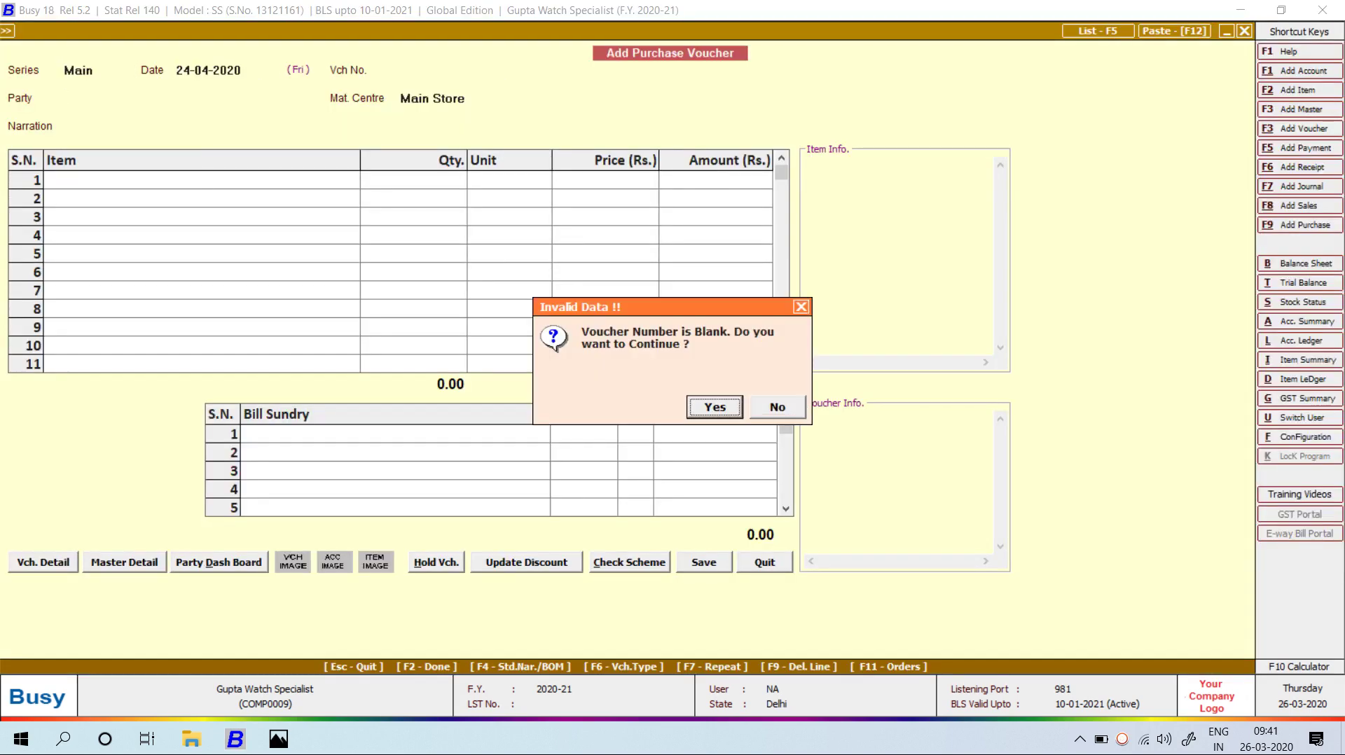
key(Return)
- Set ROOP CHAND WATCH as the voucher's party and load the items from pending order 2 dated 01-04-2020
key(Down)
key(Down)
key(Down)
key(Down)
key(Down)
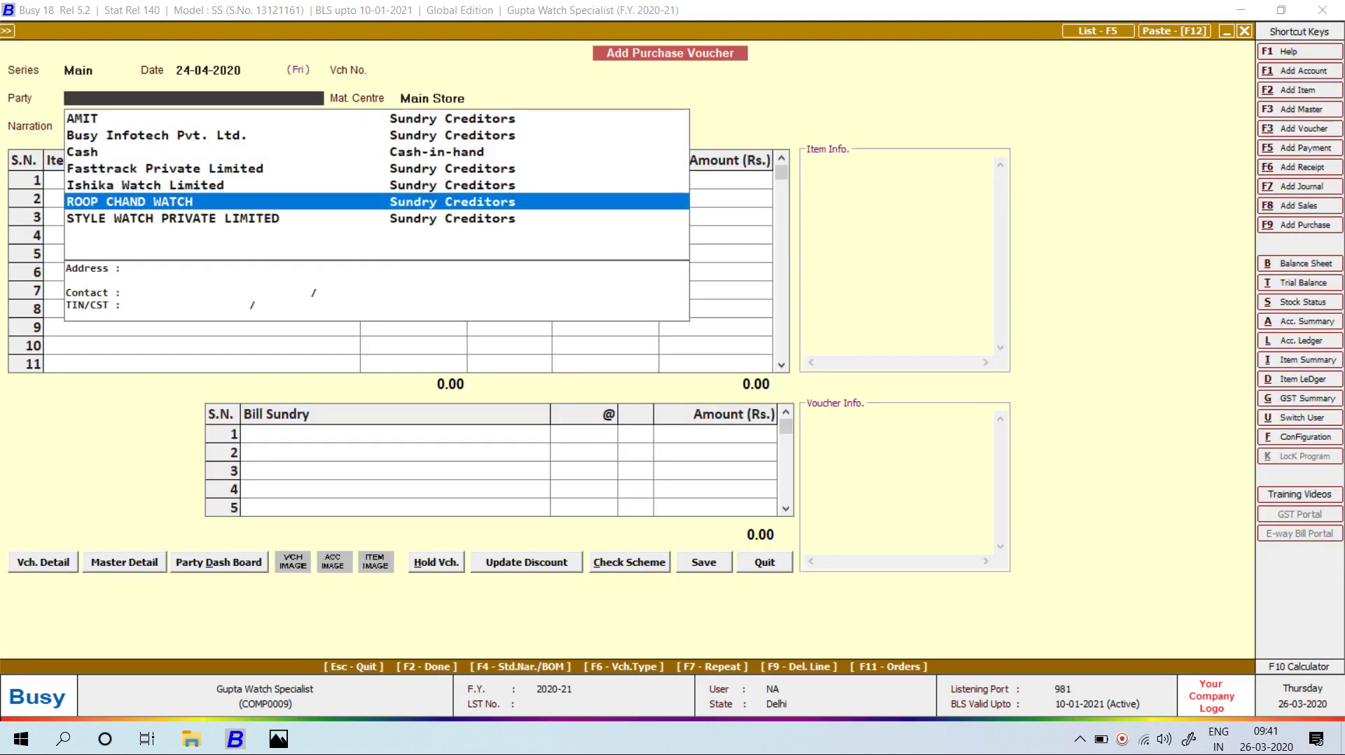
key(Return)
key(Return)
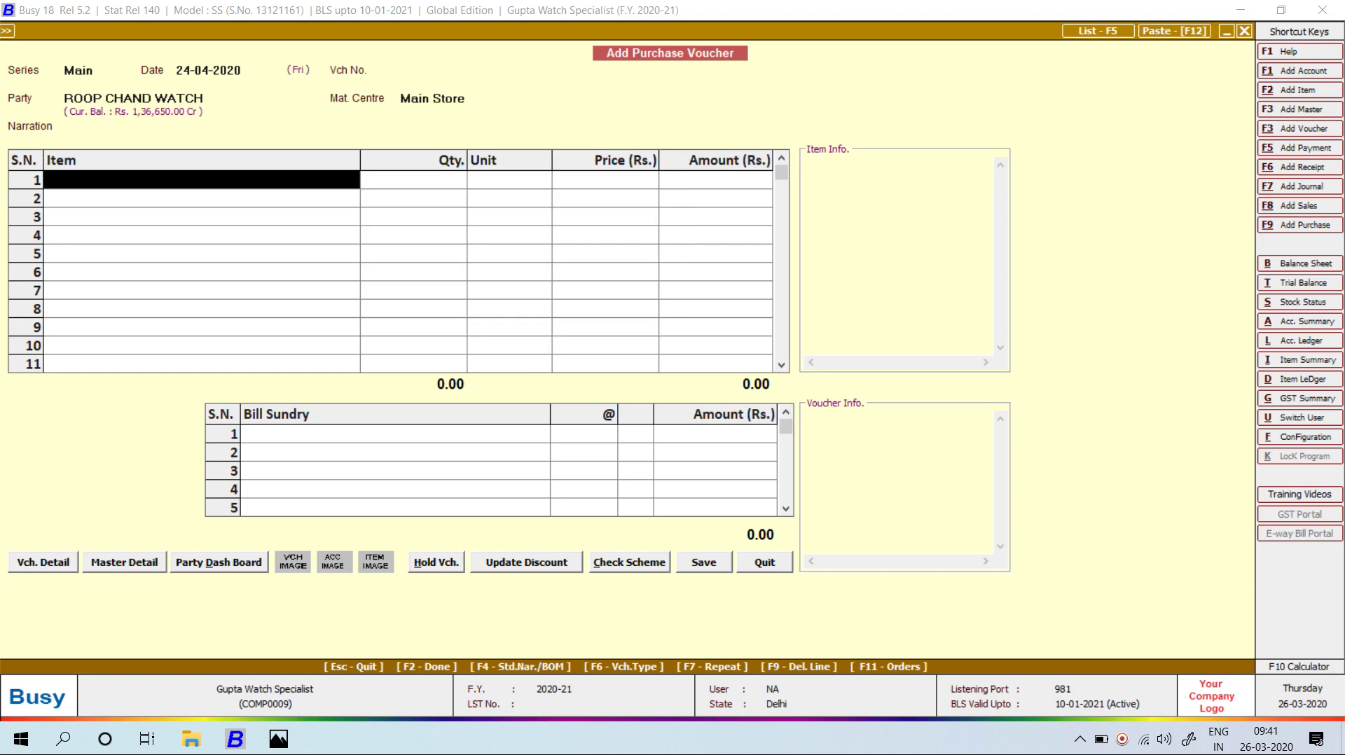
key(F11)
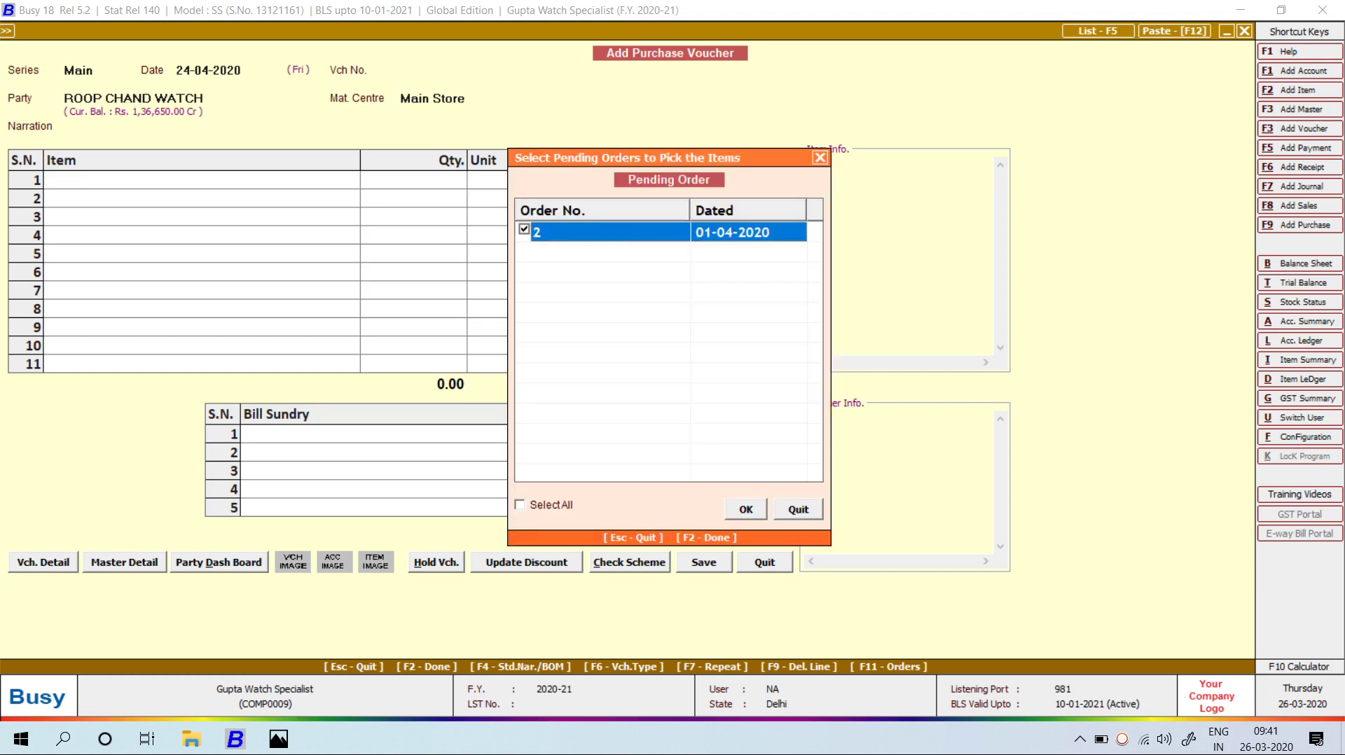
key(F2)
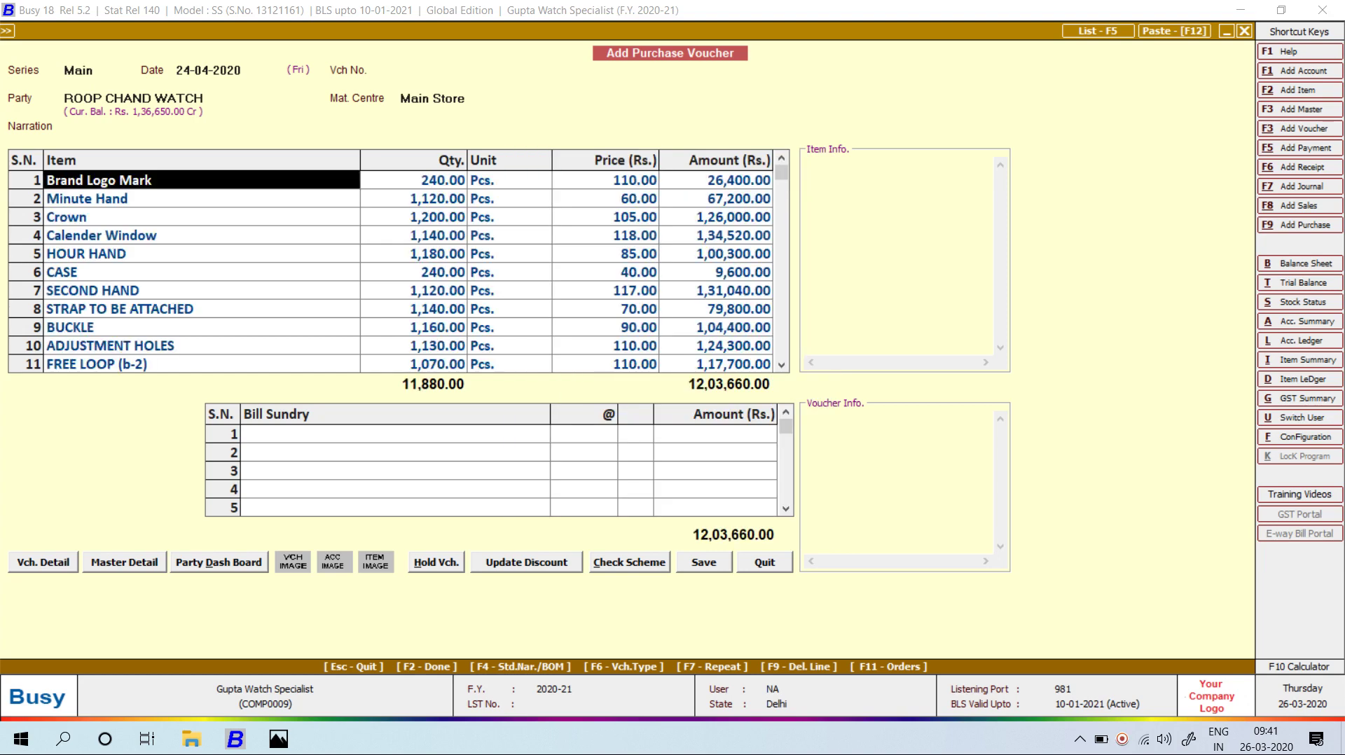
- Quit the purchase voucher without saving it
key(Escape)
key(Escape)
key(Escape)
key(y)
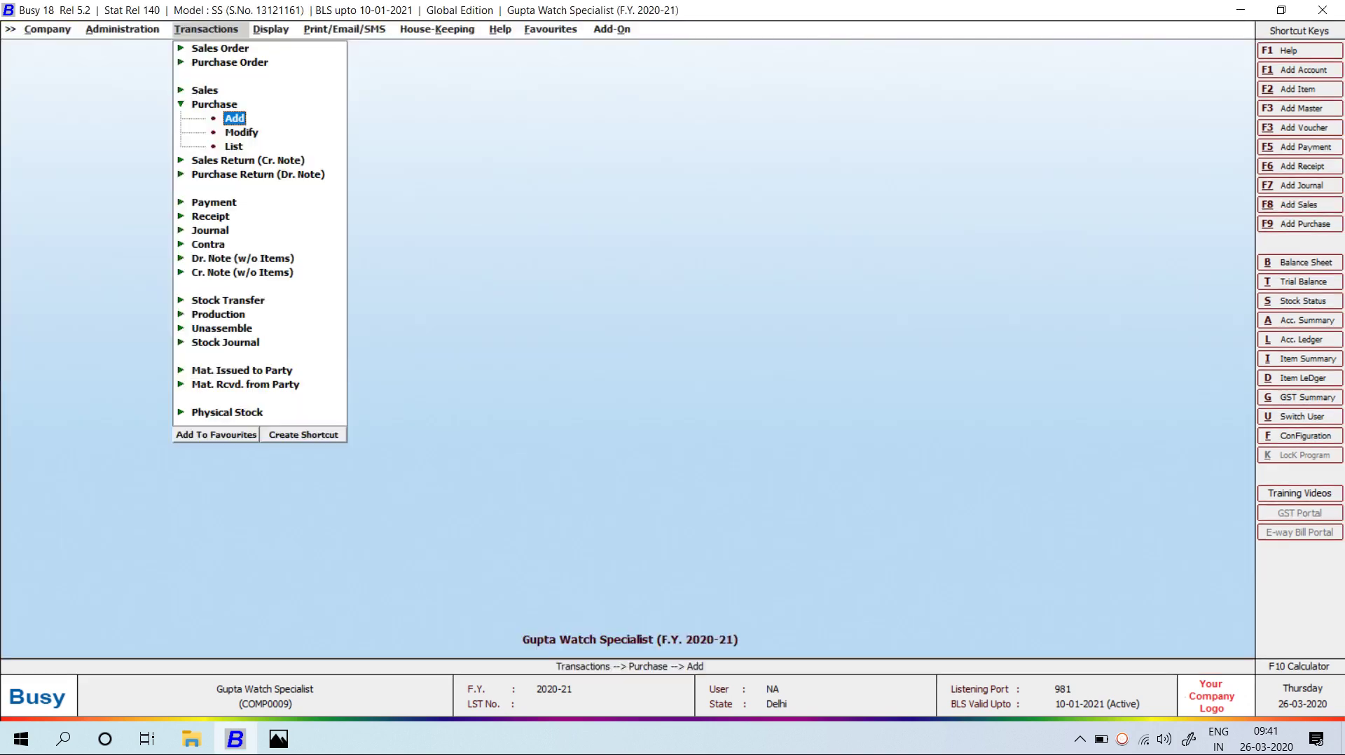
- Generate the voucher-wise Production Variance report for all BOMs from 01-04-2020 to 22-04-2020
key(Right)
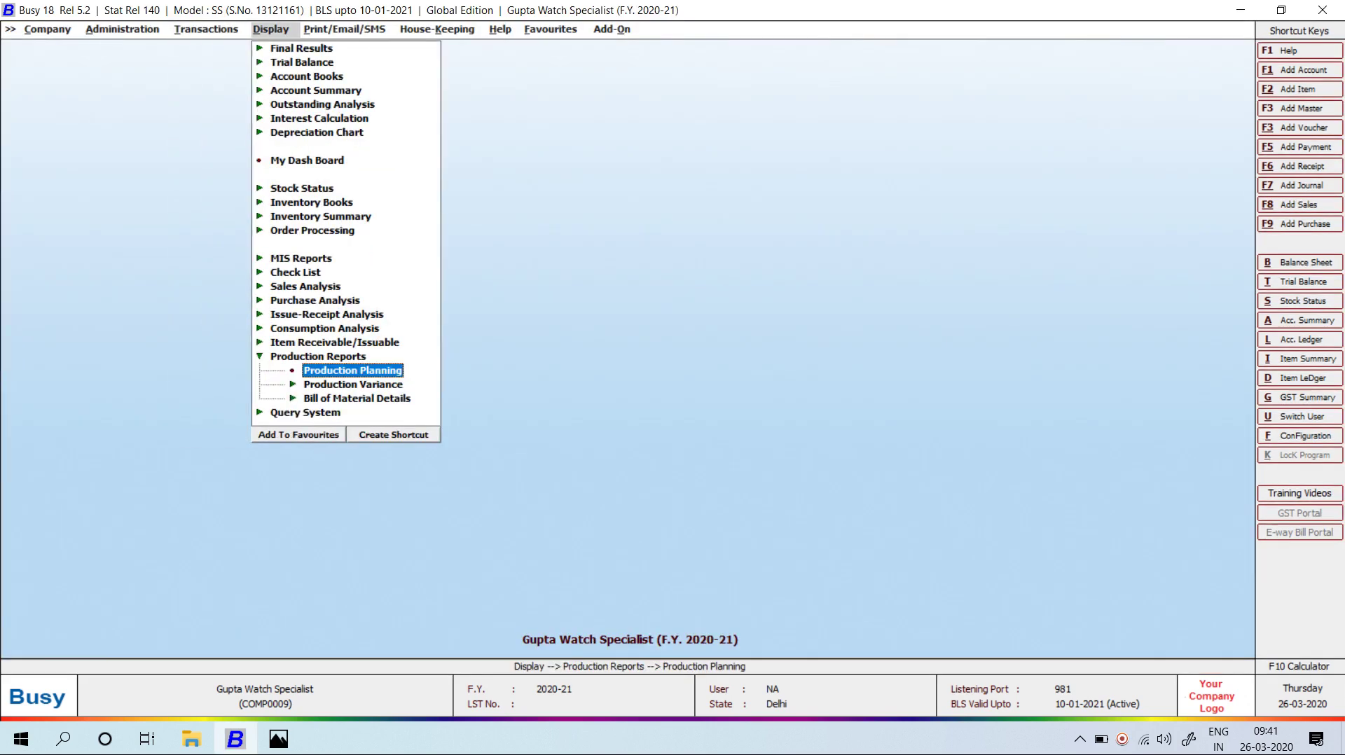
key(Down)
key(Return)
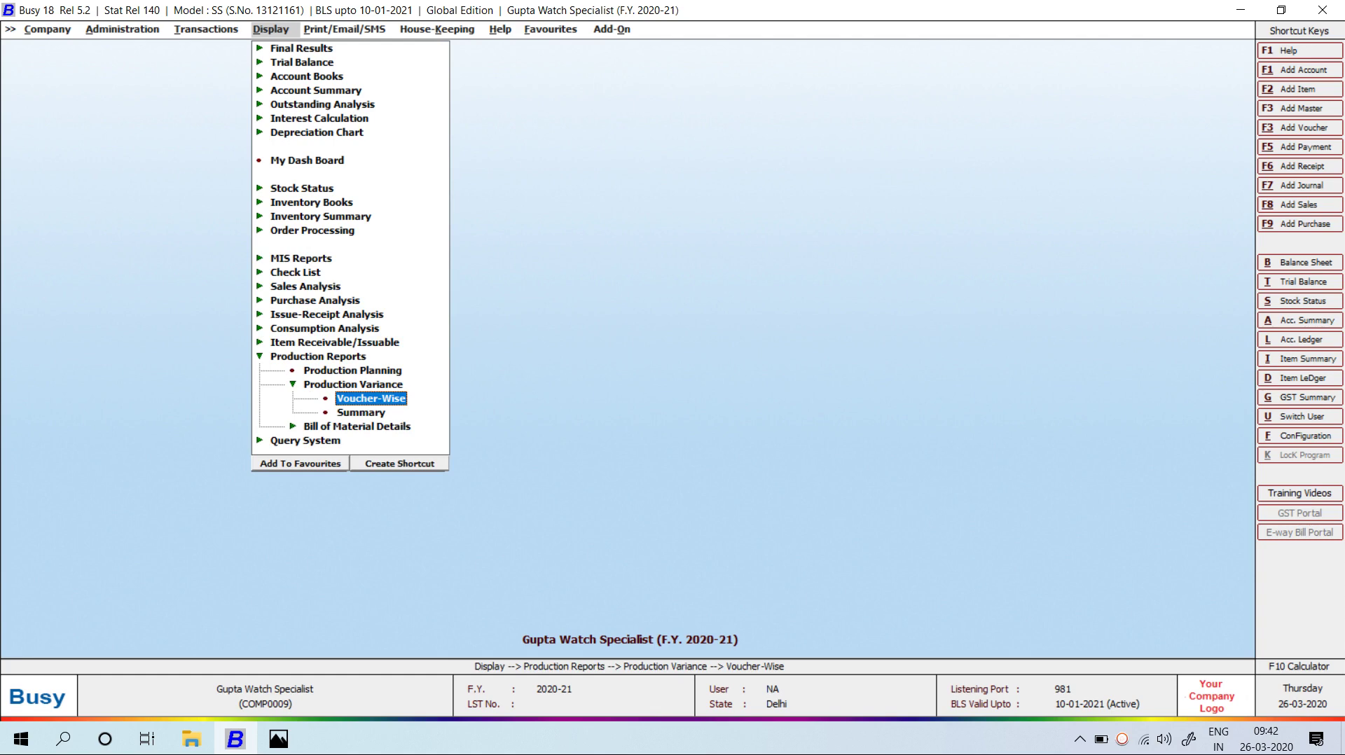
key(Return)
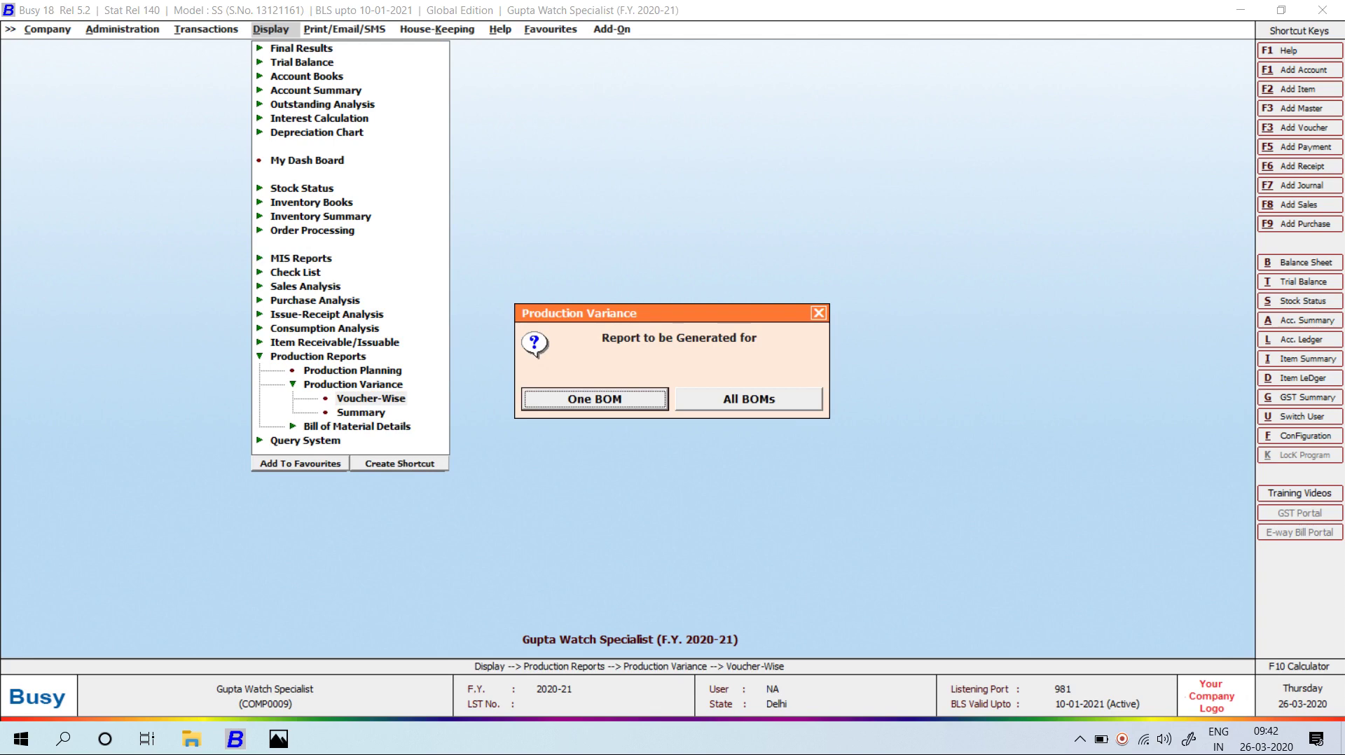
key(Right)
key(Return)
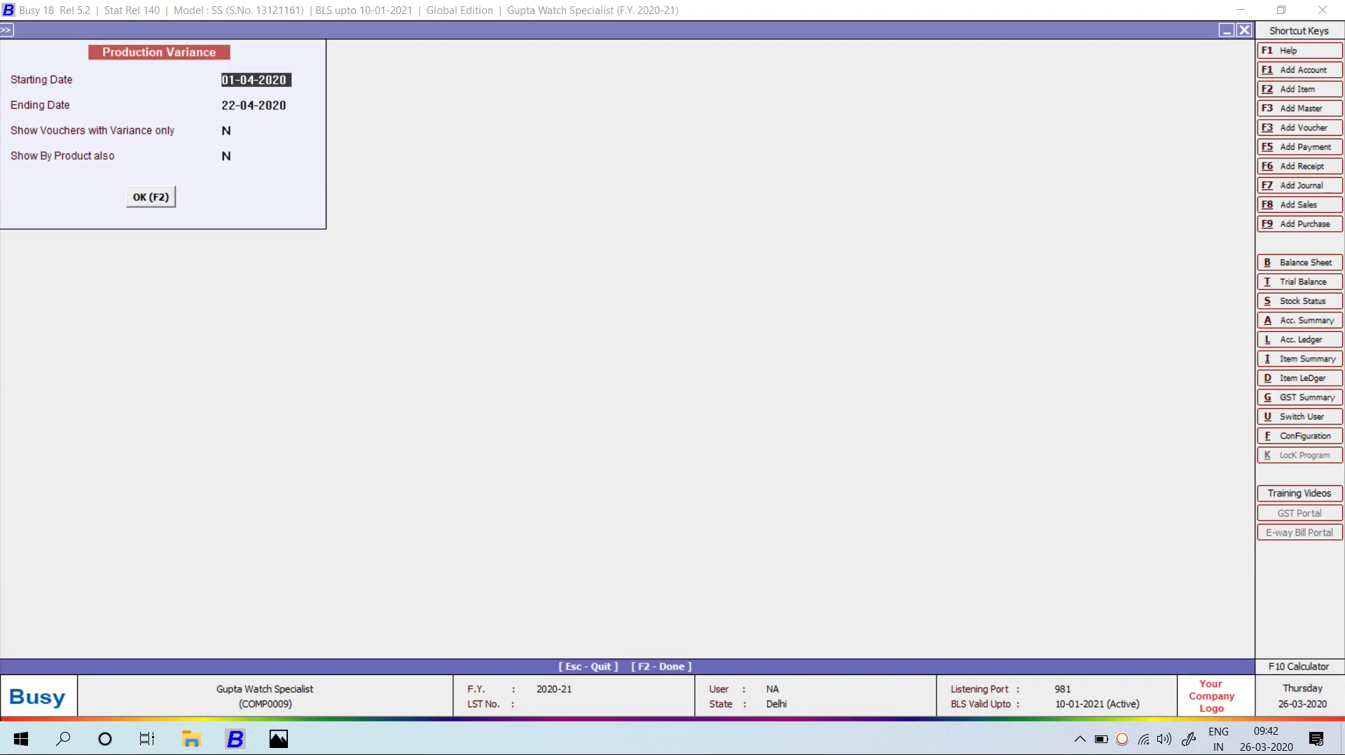
key(F2)
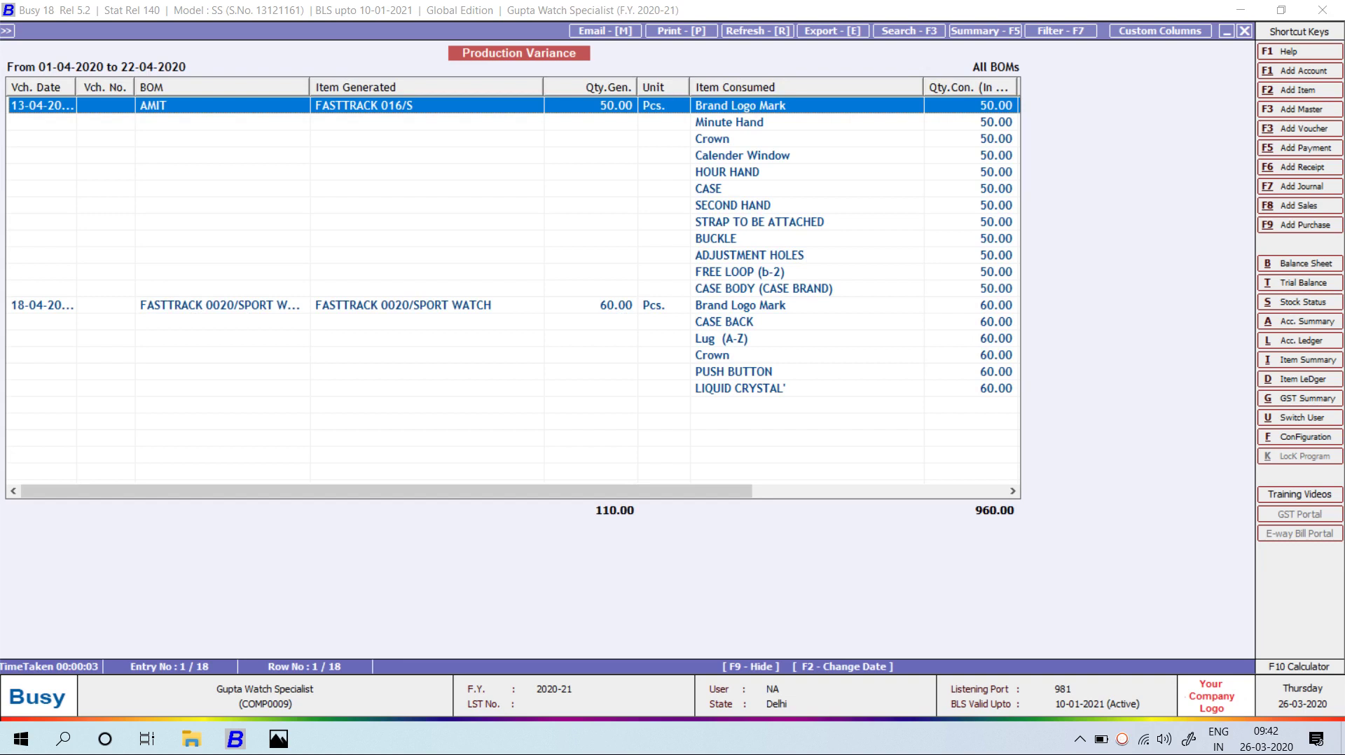
- Narrow the voucher number and first unit columns and examine the report's variance quantity and percentage columns
drag(134, 87, 114, 87)
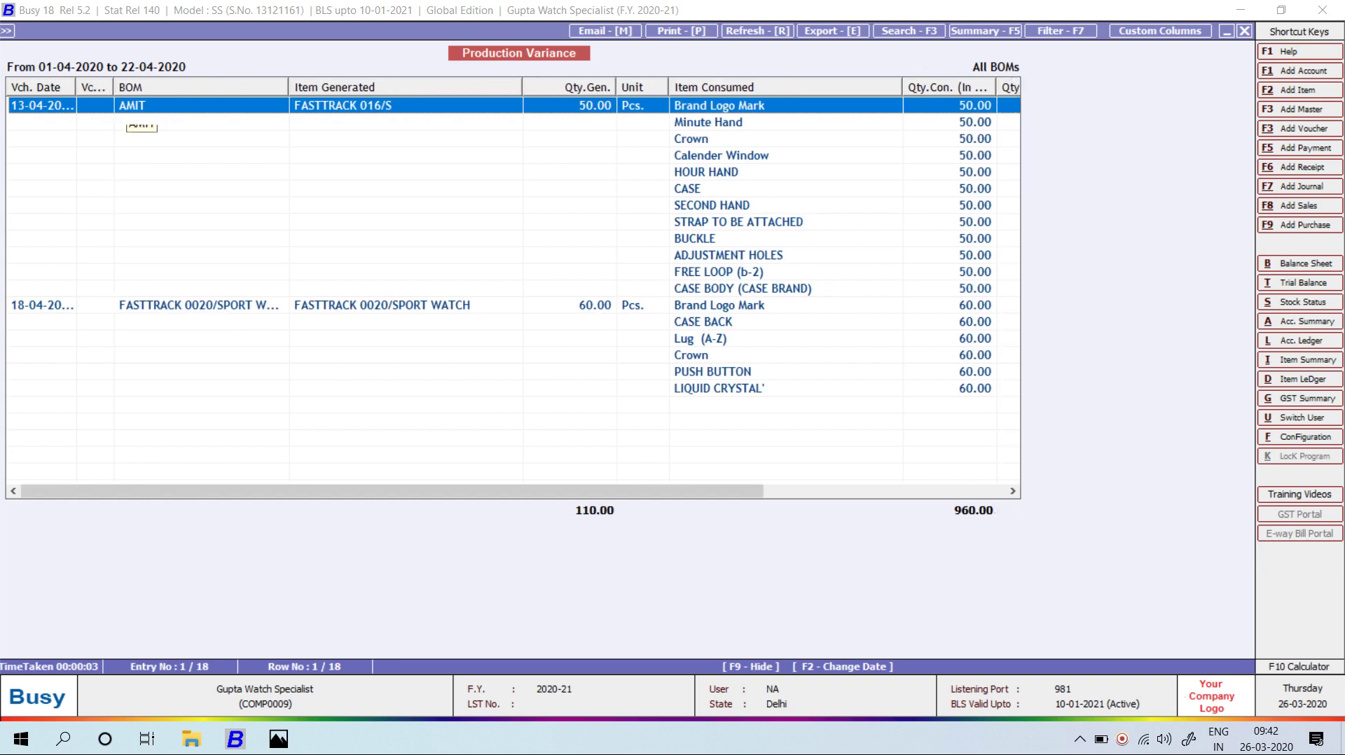
drag(668, 86, 650, 87)
drag(397, 491, 629, 491)
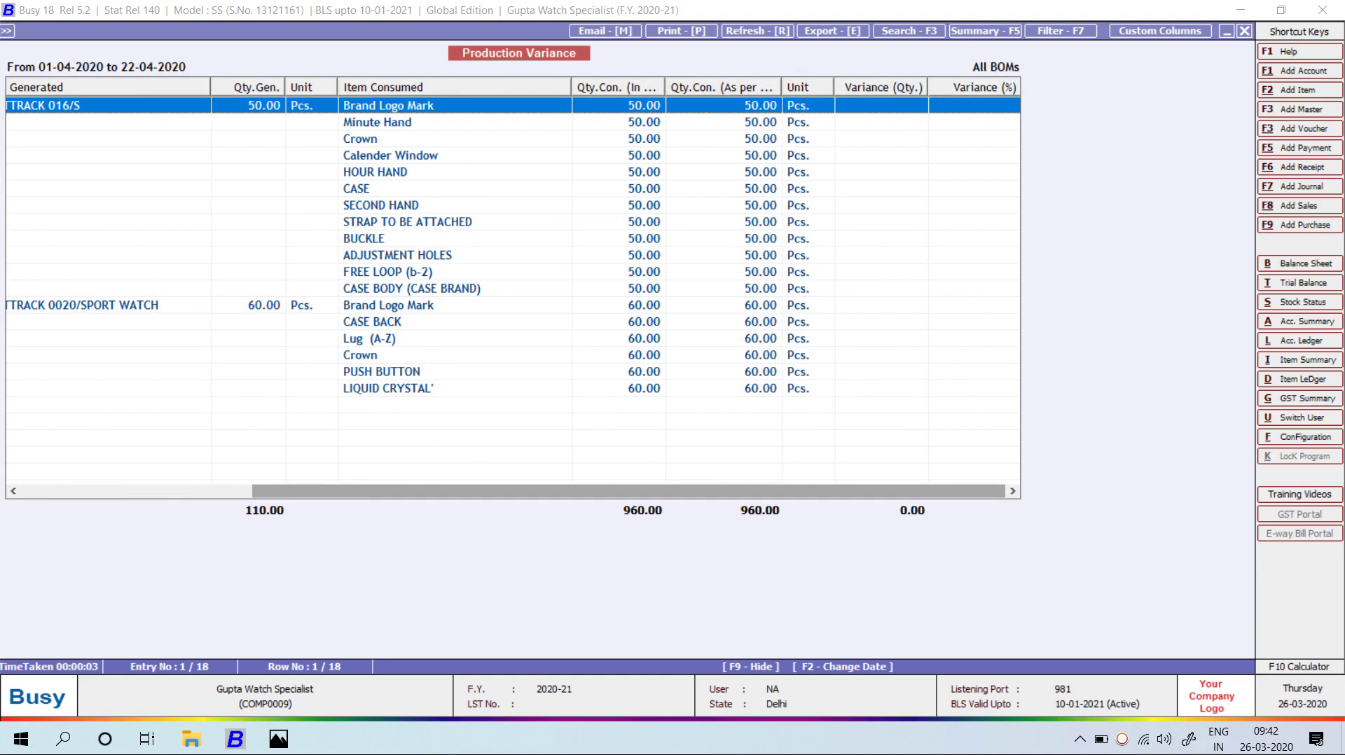
- Regenerate the voucher-wise Production Variance report with Show Vouchers with Variance only set to Y
key(Escape)
key(Return)
key(Return)
key(Return)
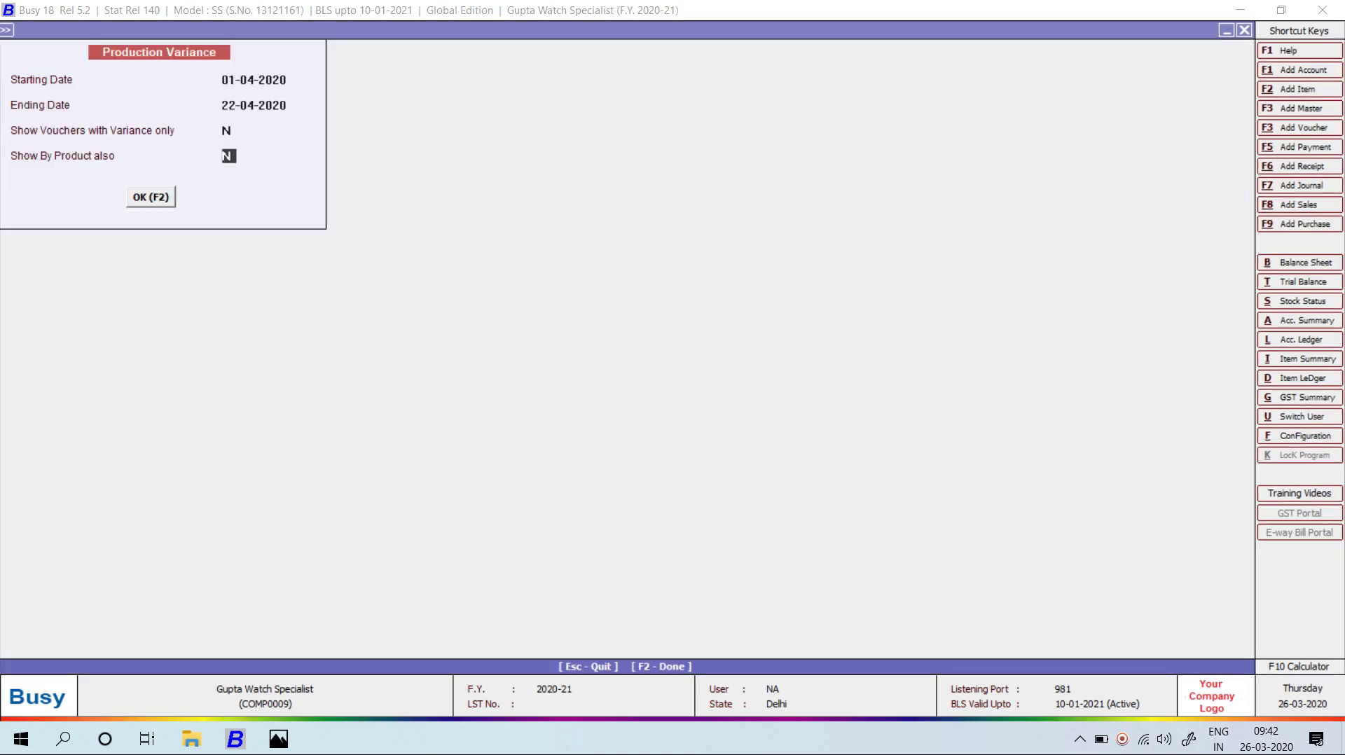
key(Up)
text(Y)
key(Return)
key(Return)
key(Return)
key(F2)
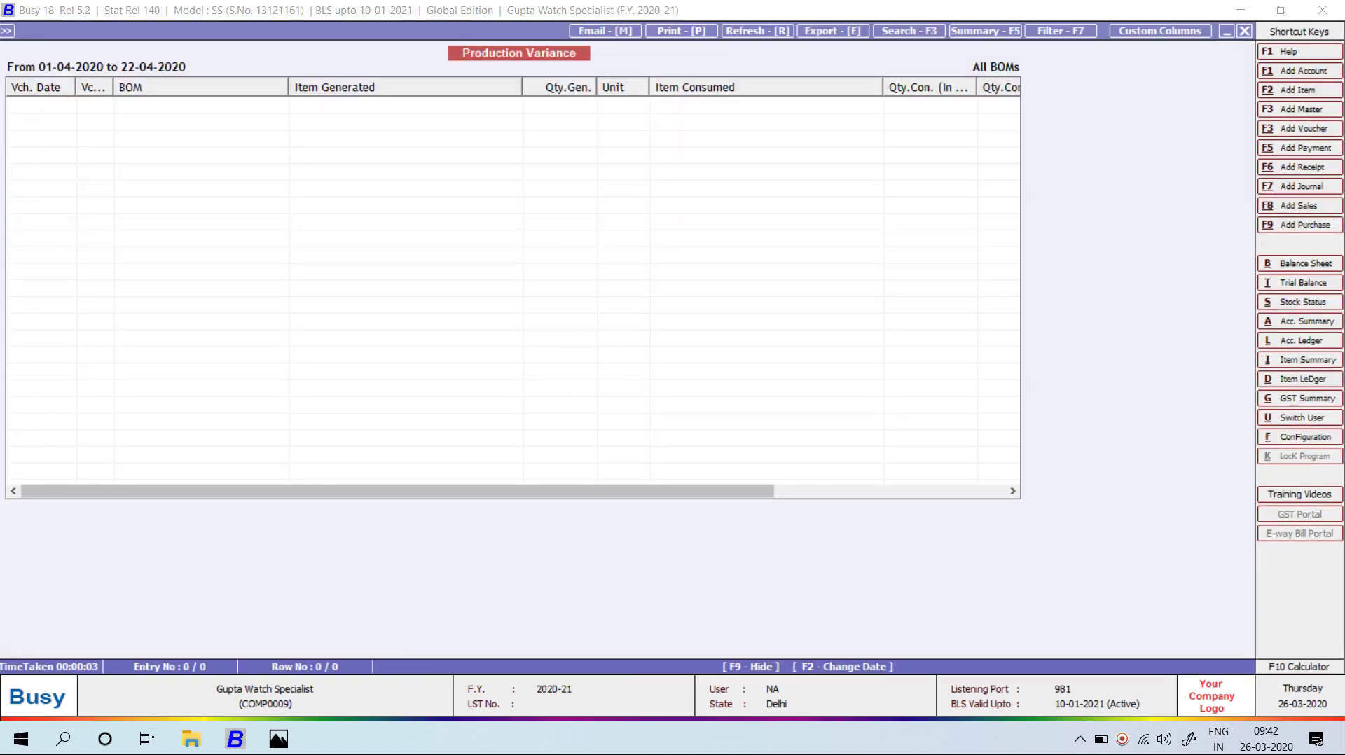
- Reset Show Vouchers with Variance only to N and quit the voucher-wise Production Variance report
key(Escape)
key(Return)
key(Return)
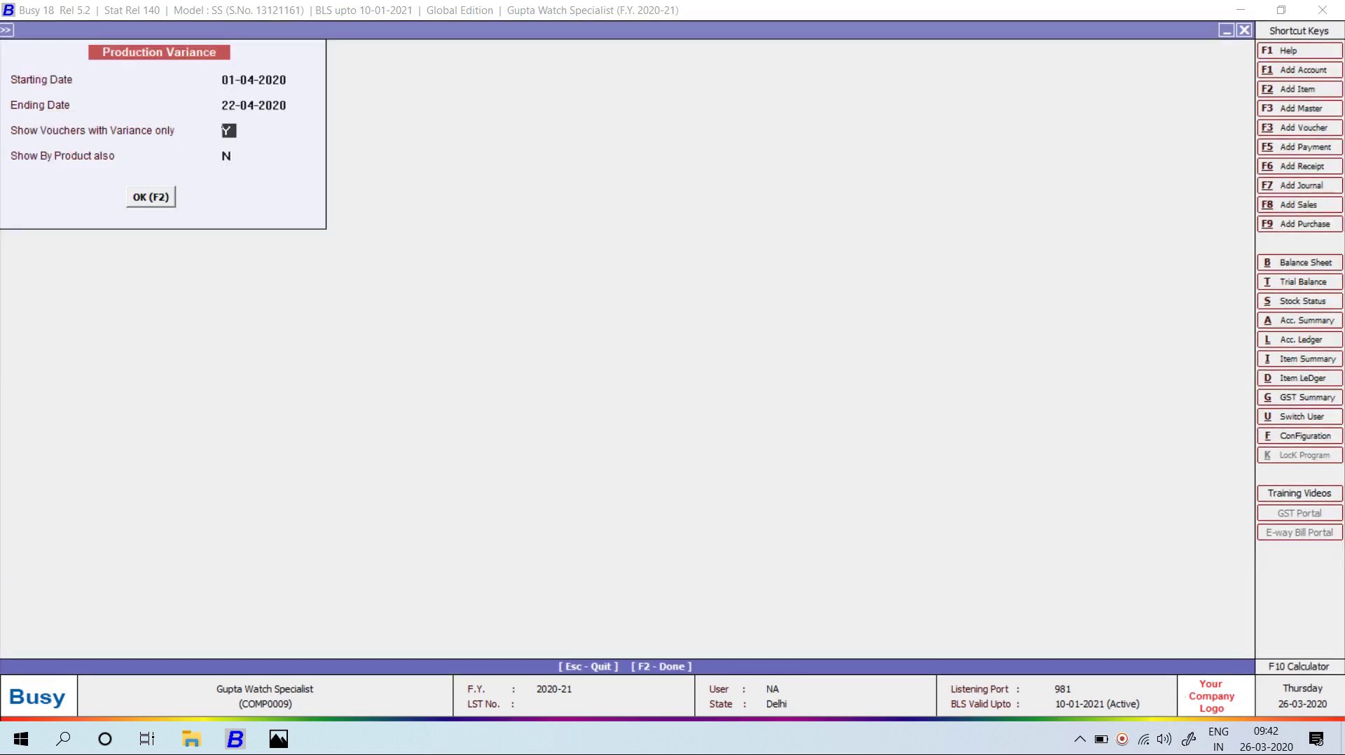
key(n)
key(Escape)
key(Escape)
- Generate the Production Variance Summary for all BOMs from 01-04-2020 to 22-04-2020
key(Down)
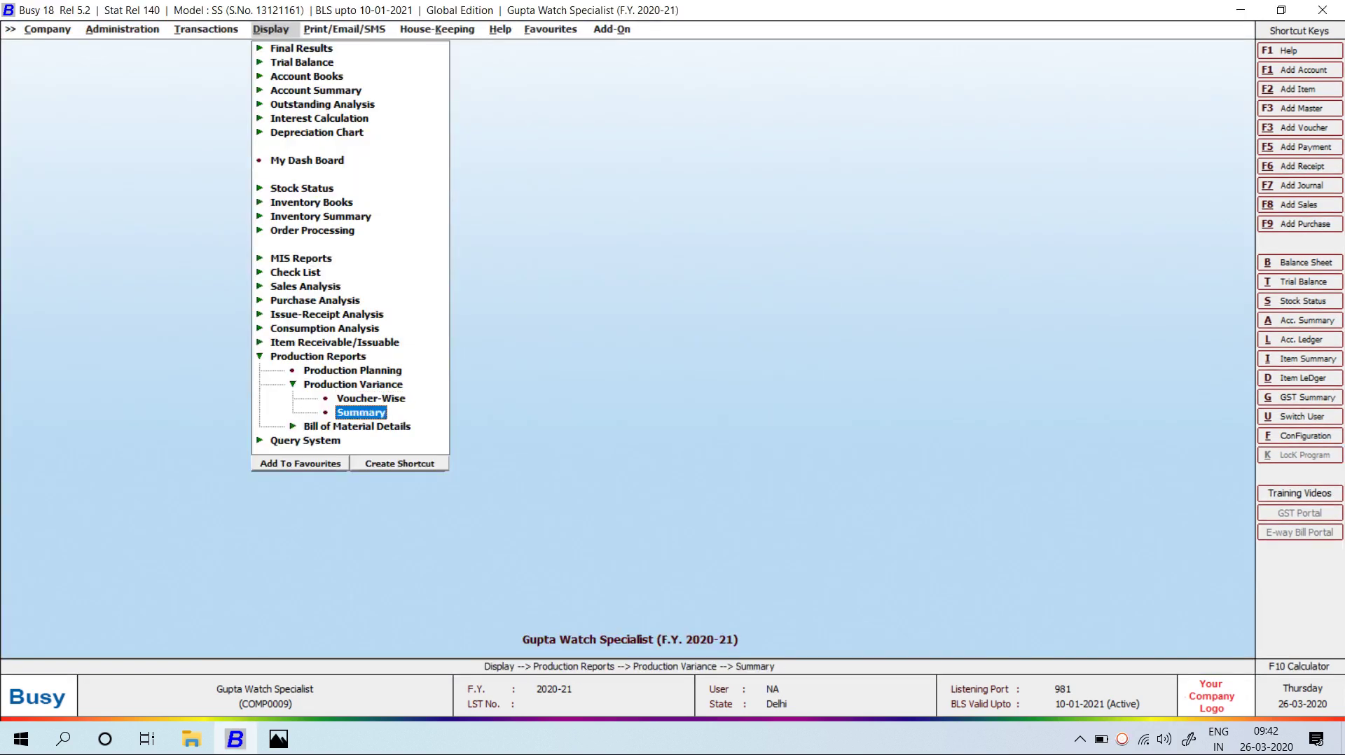
key(Return)
key(Return)
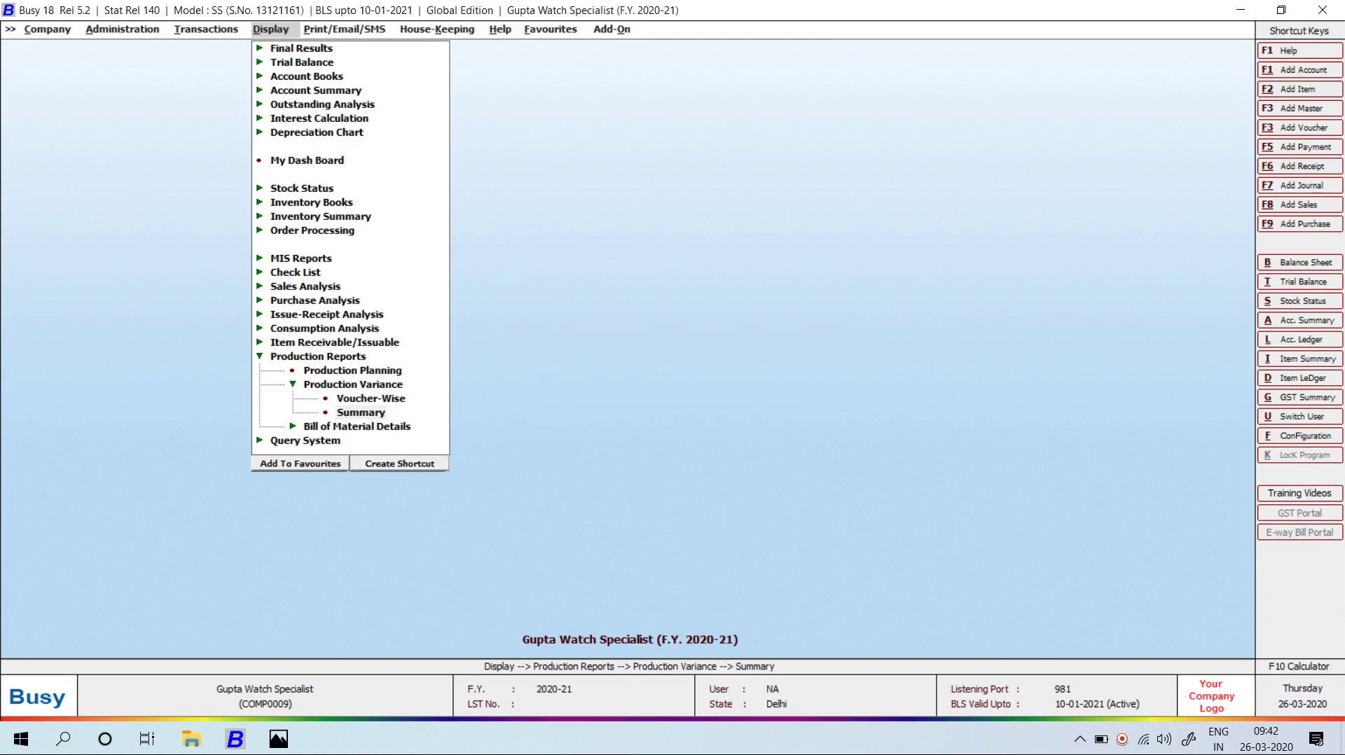
key(Right)
key(Return)
key(F2)
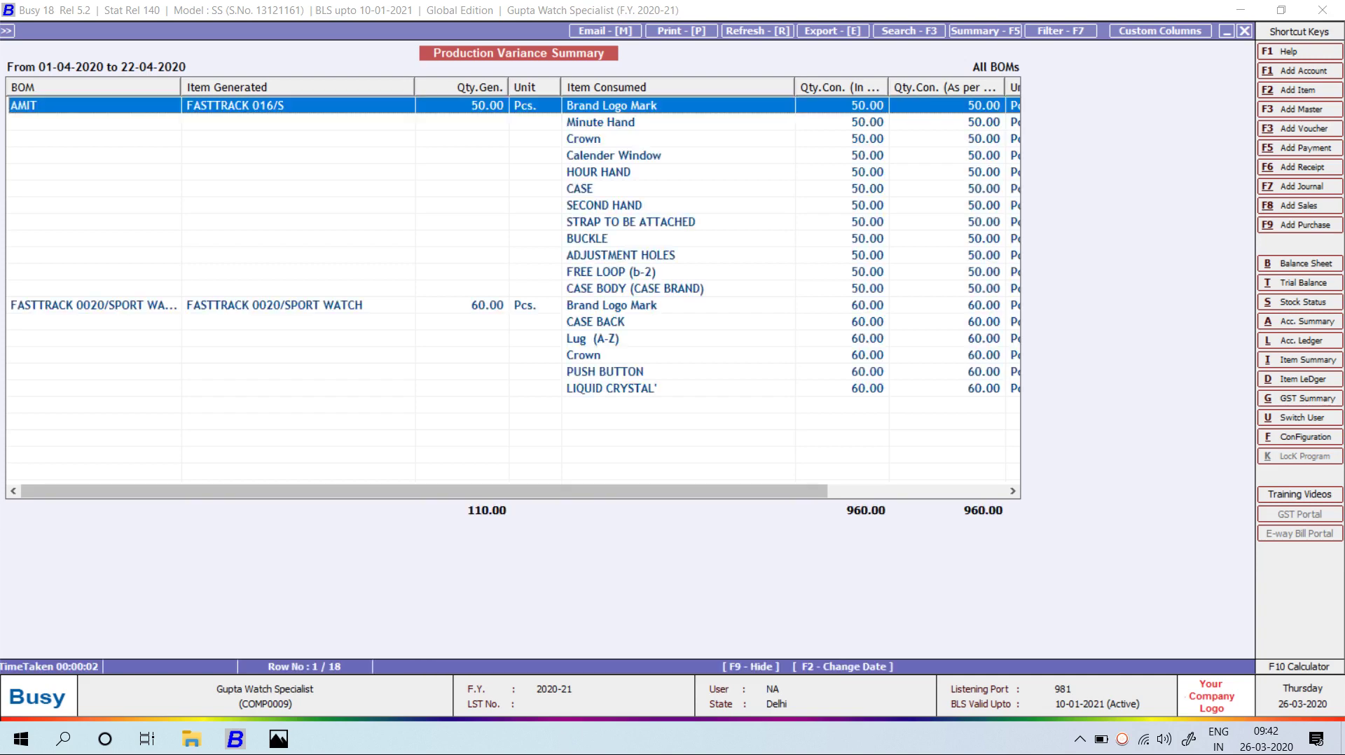
- Examine the consumption and variance columns of the Production Variance Summary, and close the report
key(Right)
key(Right)
key(Right)
key(Right)
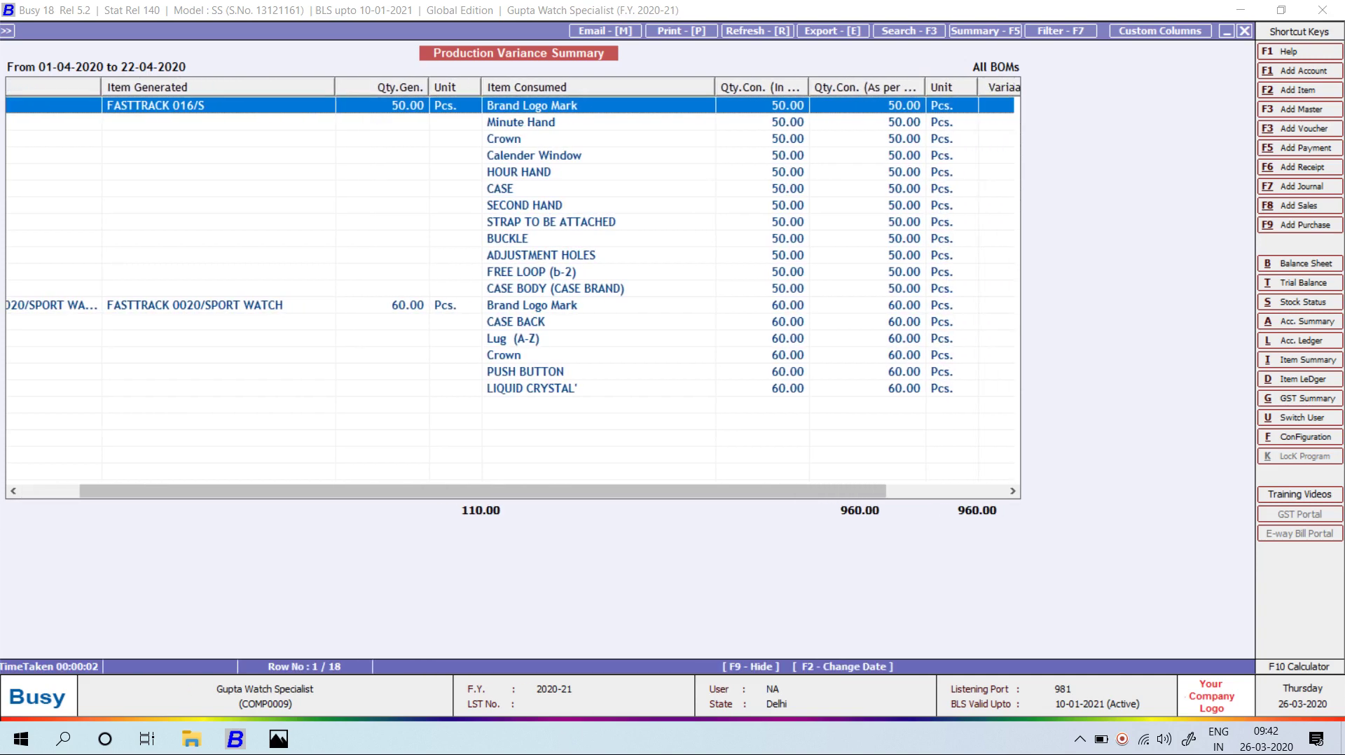
key(Right)
key(Escape)
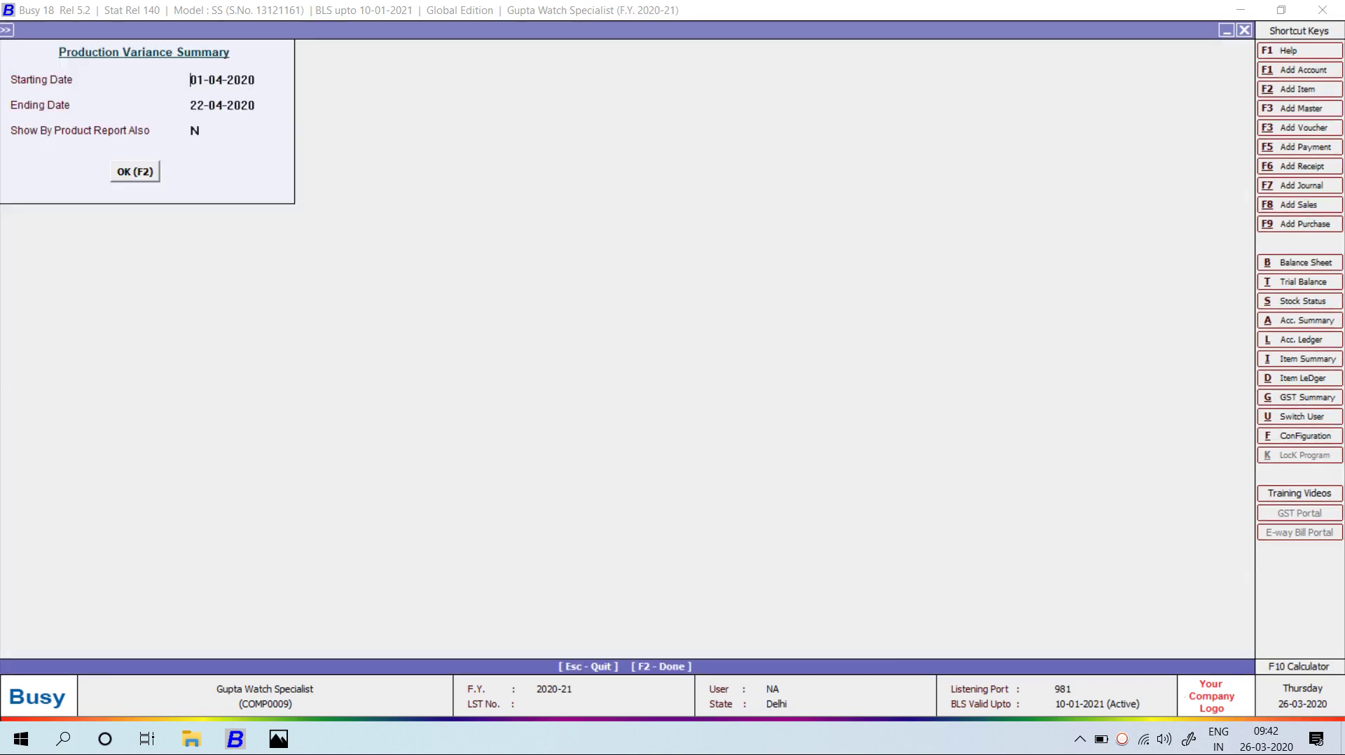
key(Escape)
key(Escape)
- Generate the Product Composition report under Bill of Material Details for all BOMs as on 22-04-2020
key(Escape)
key(Down)
key(Return)
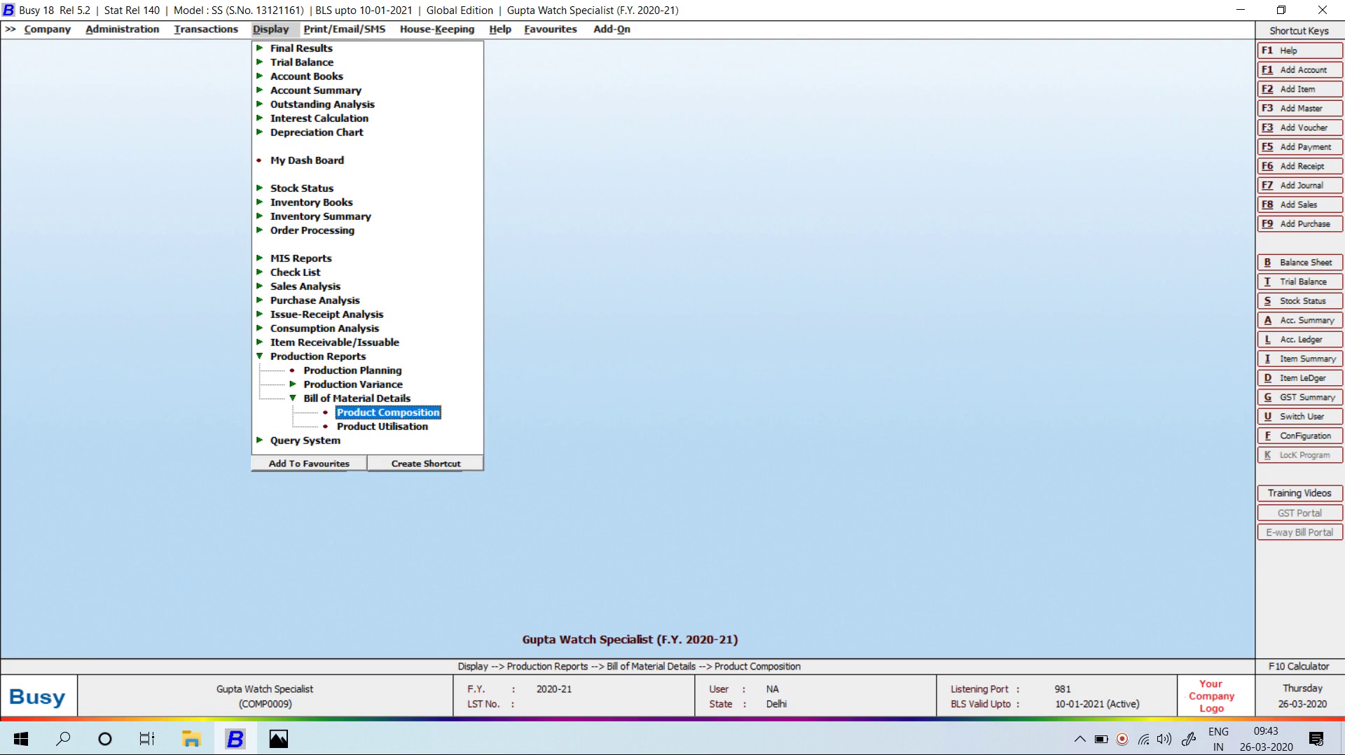
key(Return)
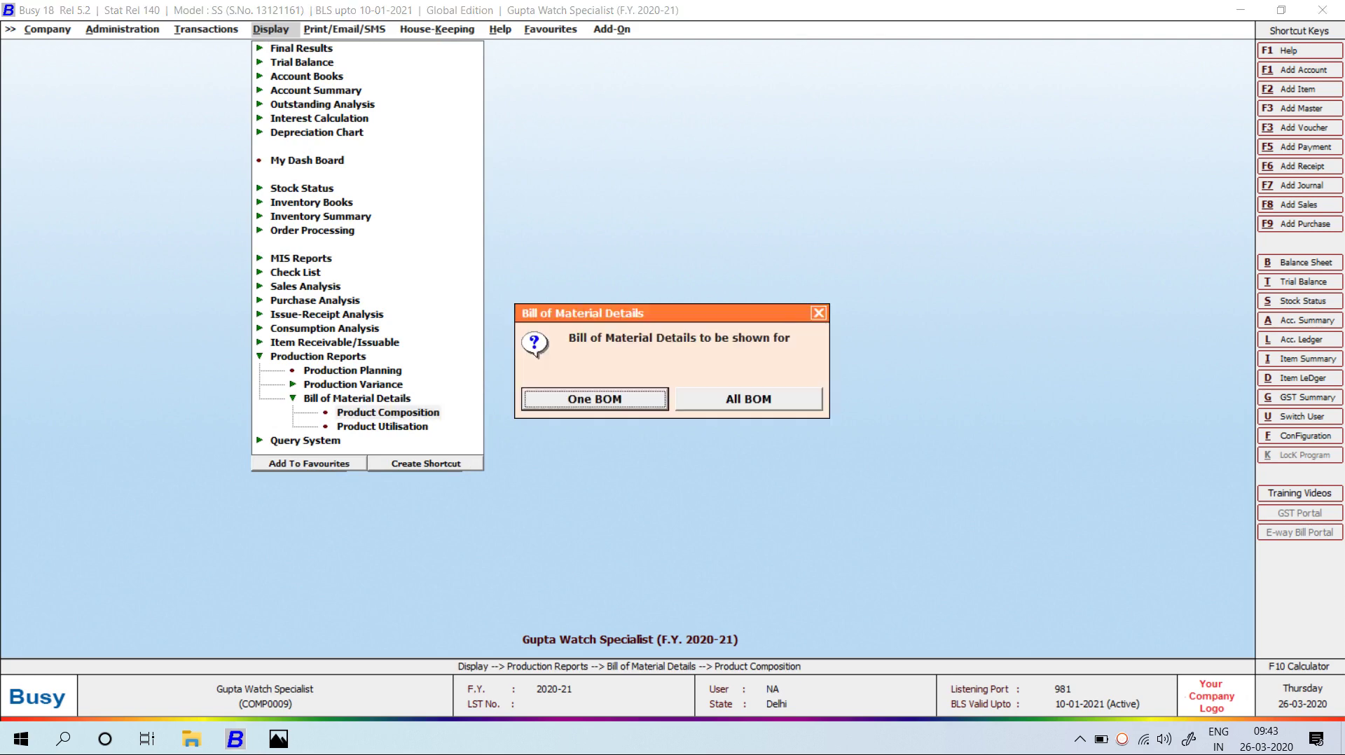
key(Right)
key(Return)
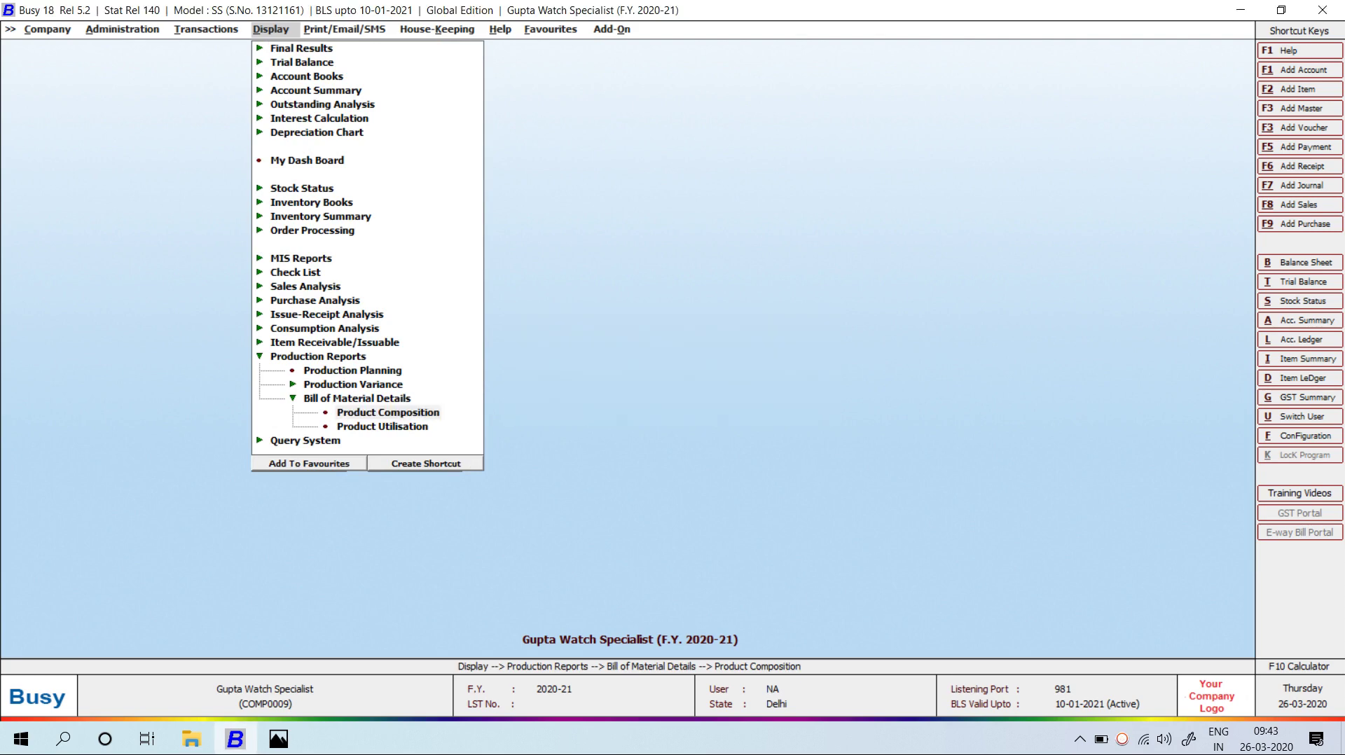
key(F2)
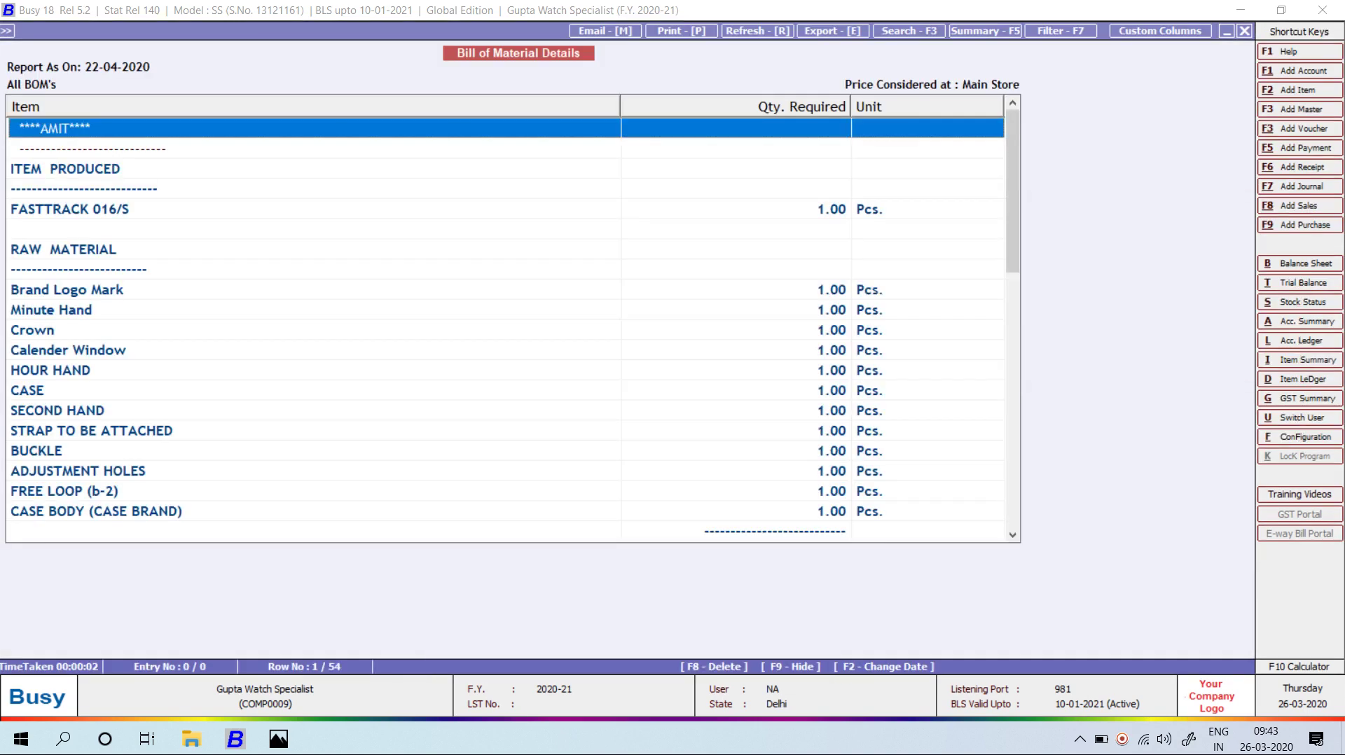
- Examine the items produced and raw materials of each BOM, including FASTTRACK 0020/SPORT WATCH, and close the Bill of Material Details report
click(314, 209)
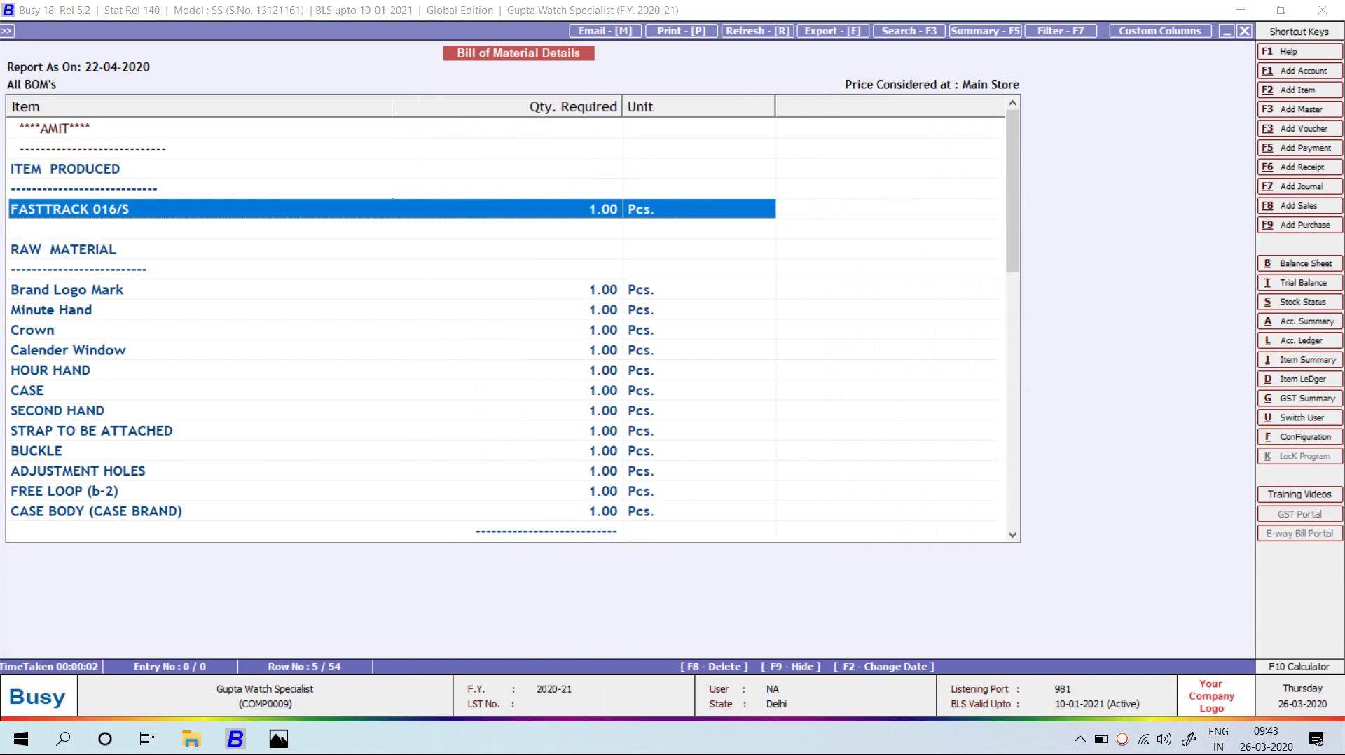
scroll(505, 319, down, 5)
scroll(504, 318, down, 6)
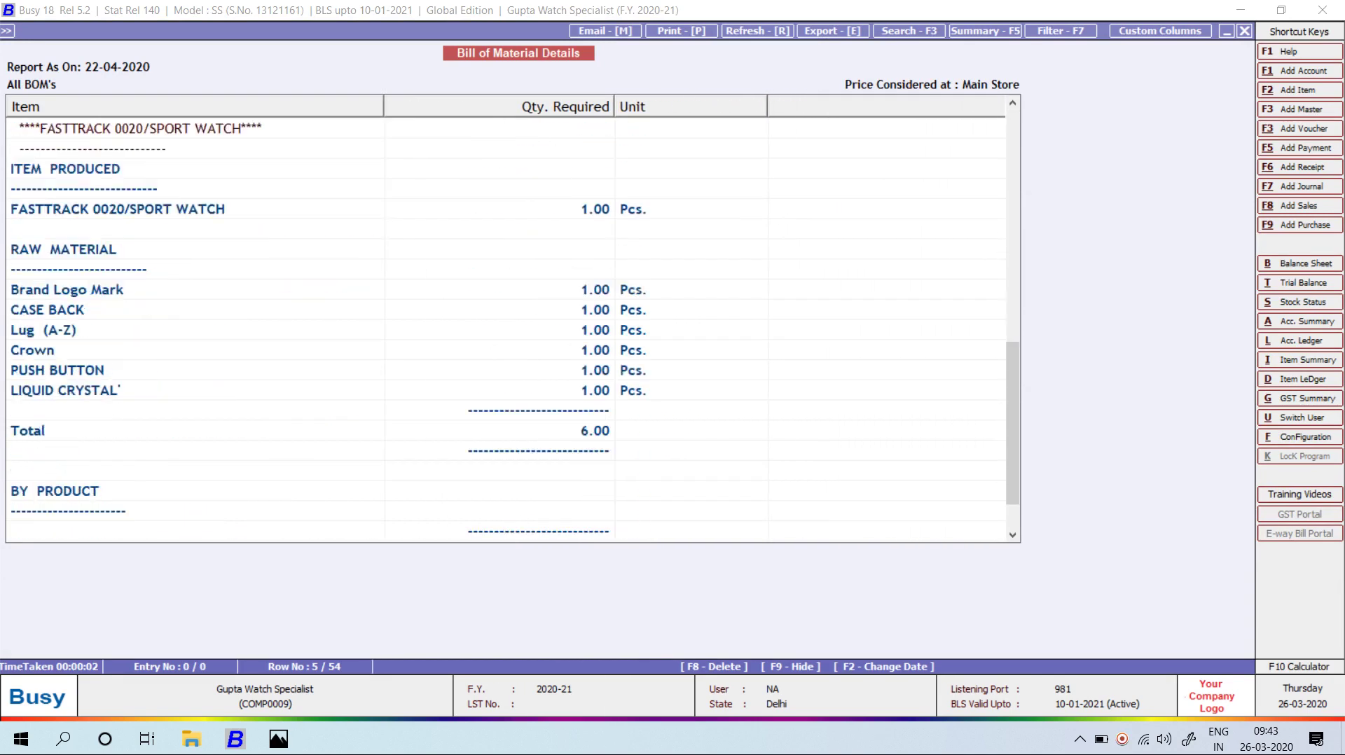
click(308, 148)
drag(308, 229, 308, 310)
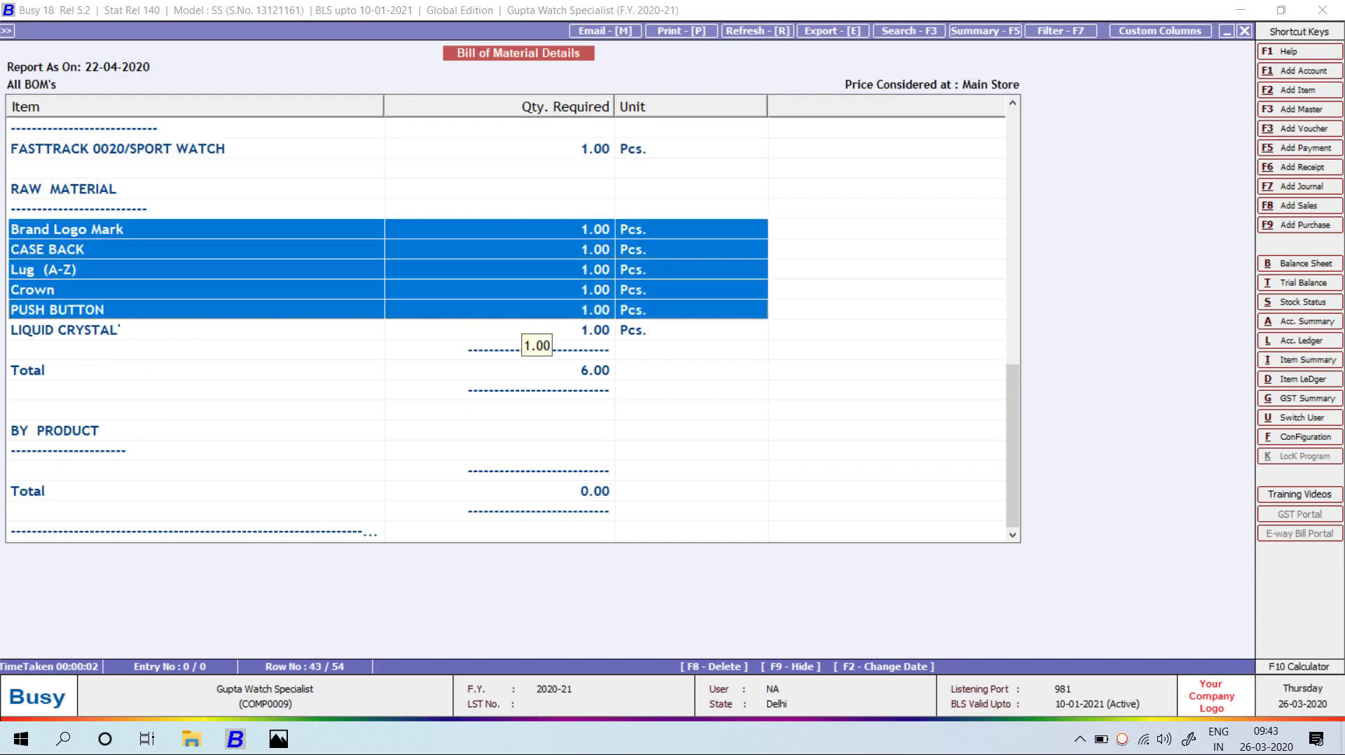
key(Escape)
key(Escape)
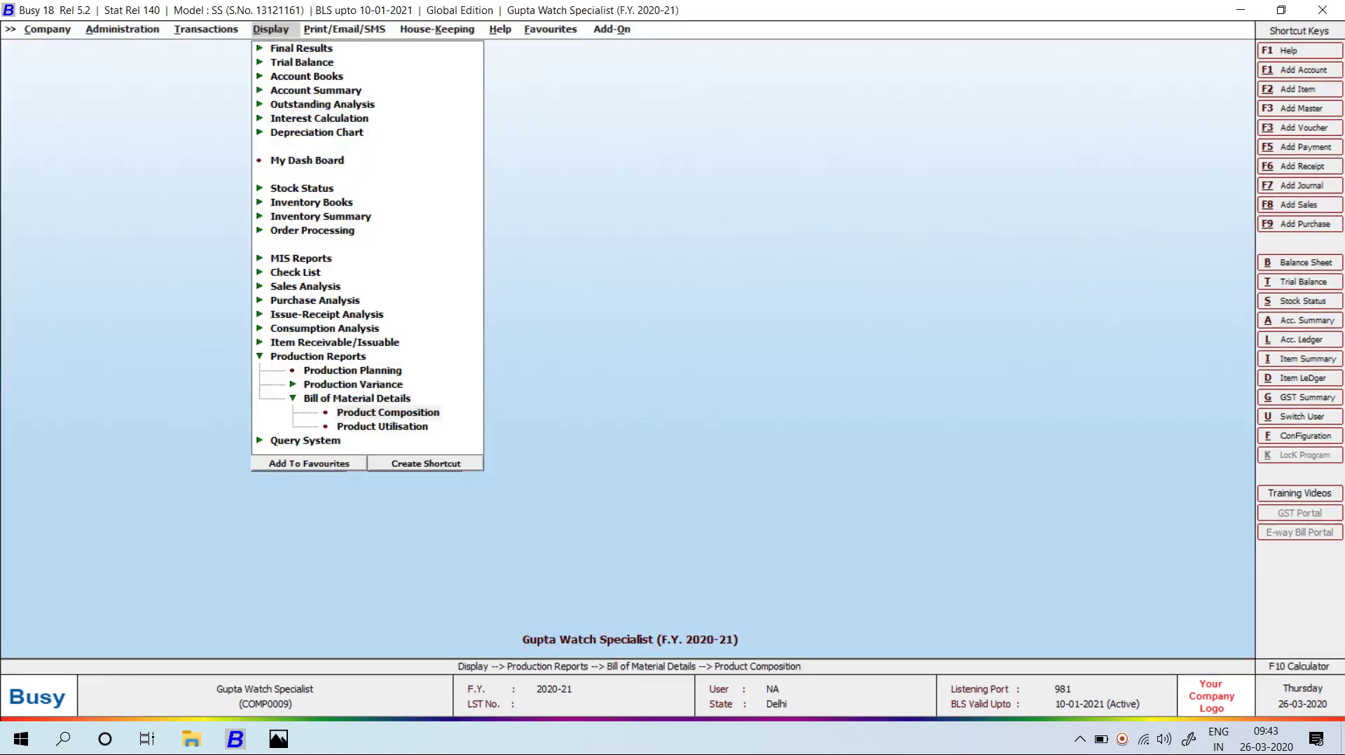
- Generate the Product Utilisation report for the item FASTTRACK 0020/SPORT WATCH and return to its item selection
key(Down)
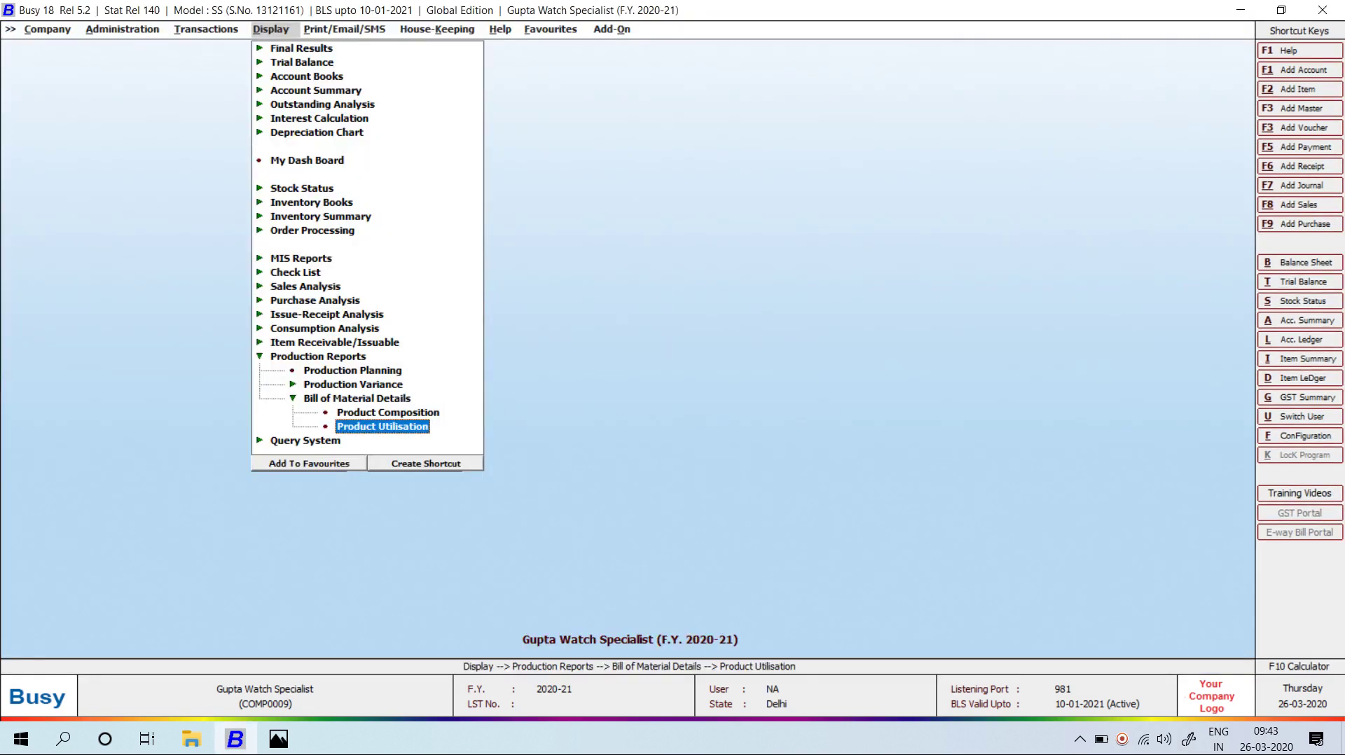
key(Return)
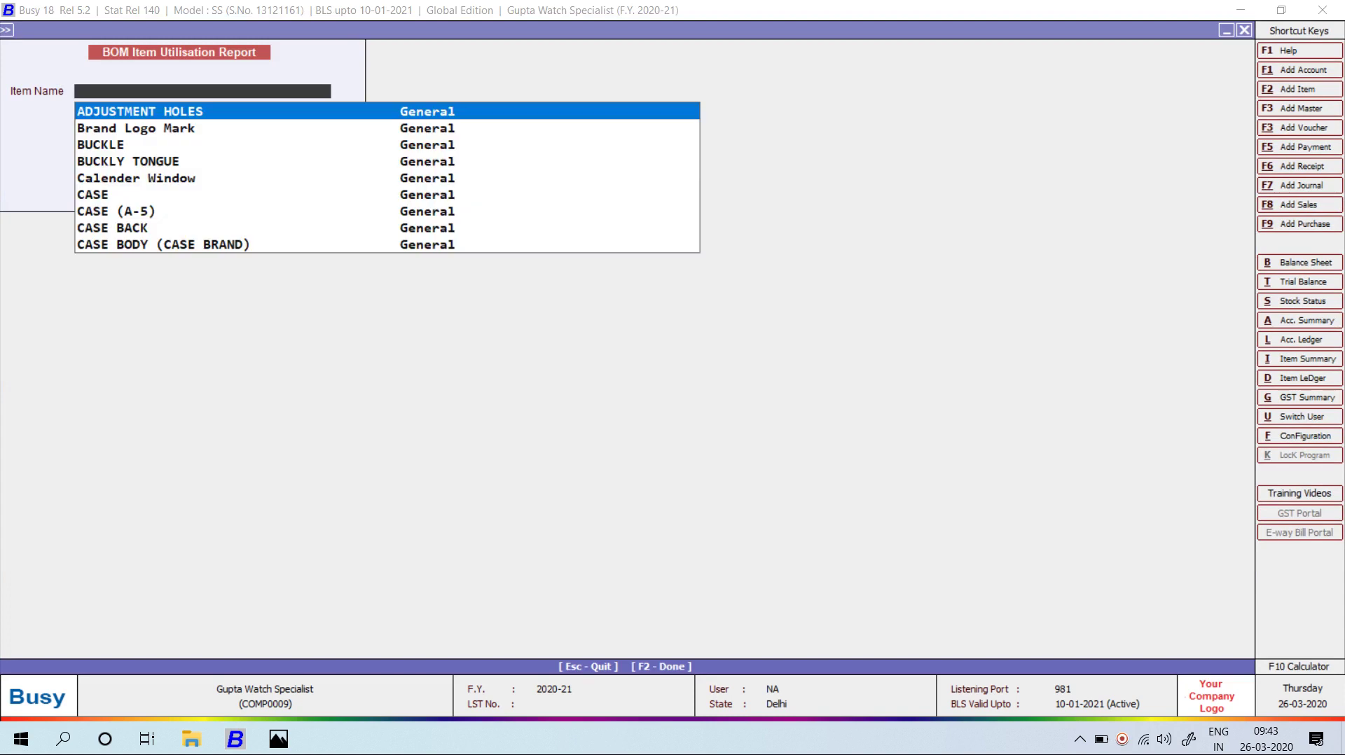
text(FAS)
key(Return)
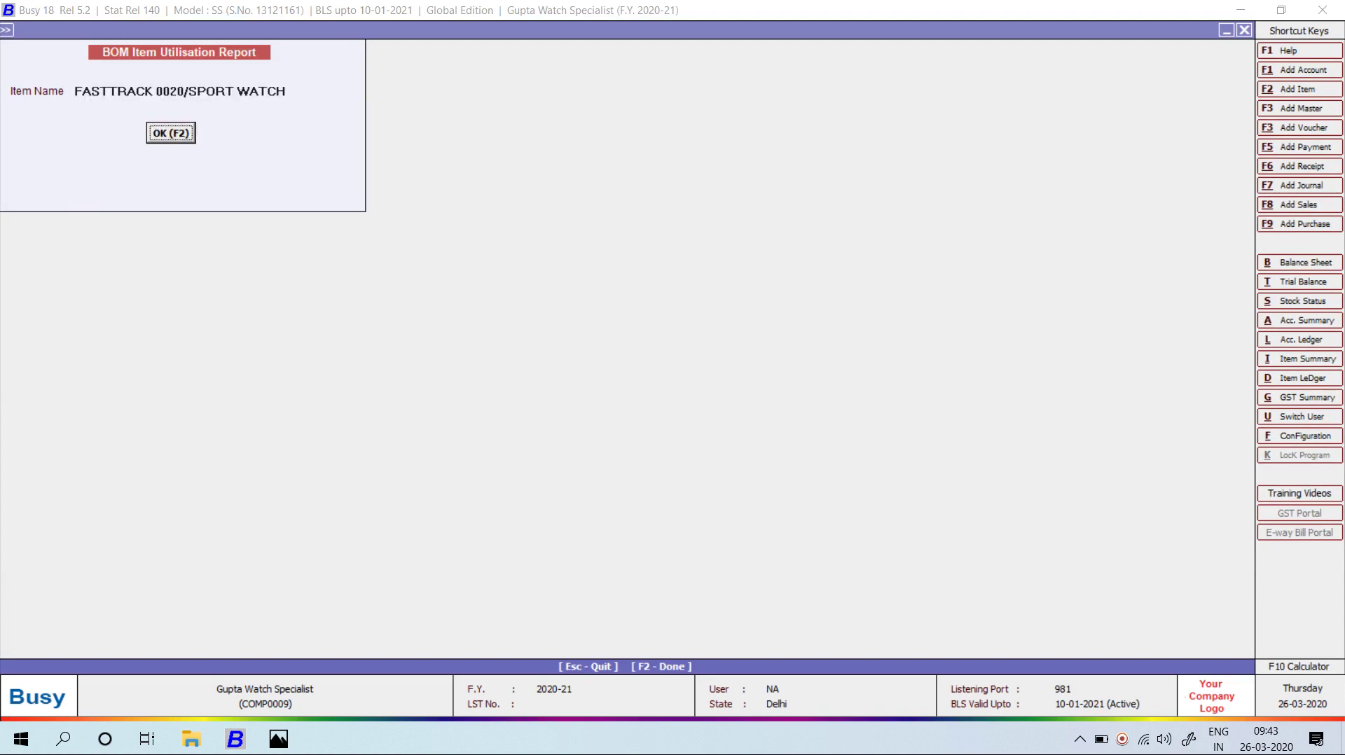
key(Return)
key(Escape)
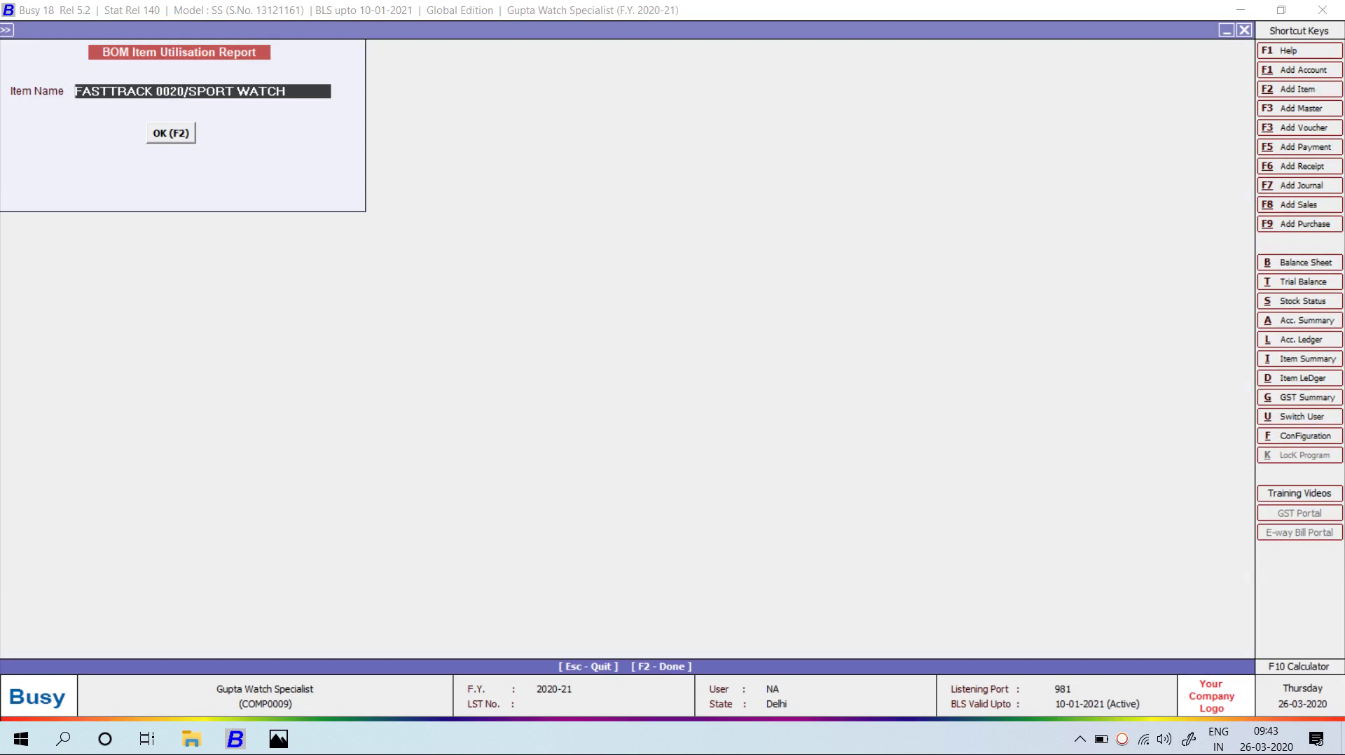
- Generate the BOM Item Utilisation Report for ADJUSTMENT HOLES and return to the item selection
text(ADJ)
key(Return)
key(Return)
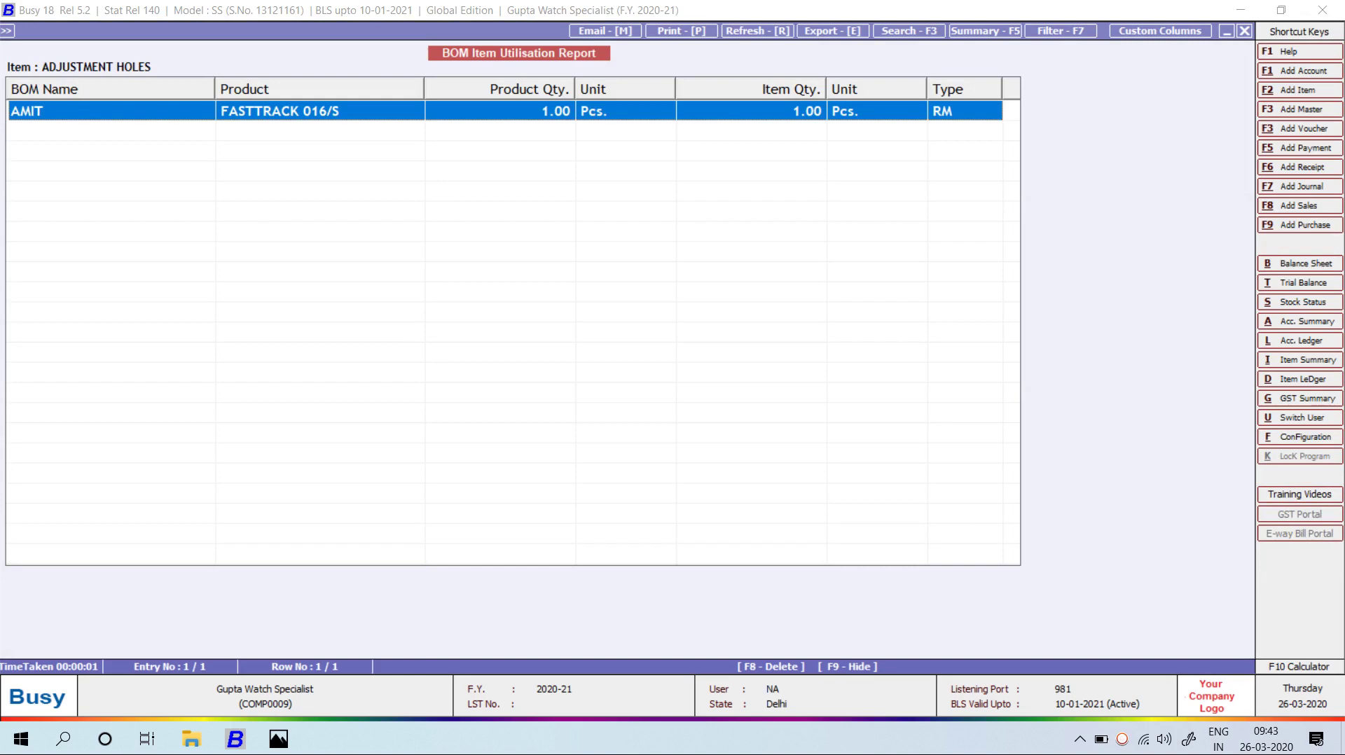
key(Escape)
- Generate the BOM Item Utilisation Report for the item CASE, and leave the production reports
text(CASE)
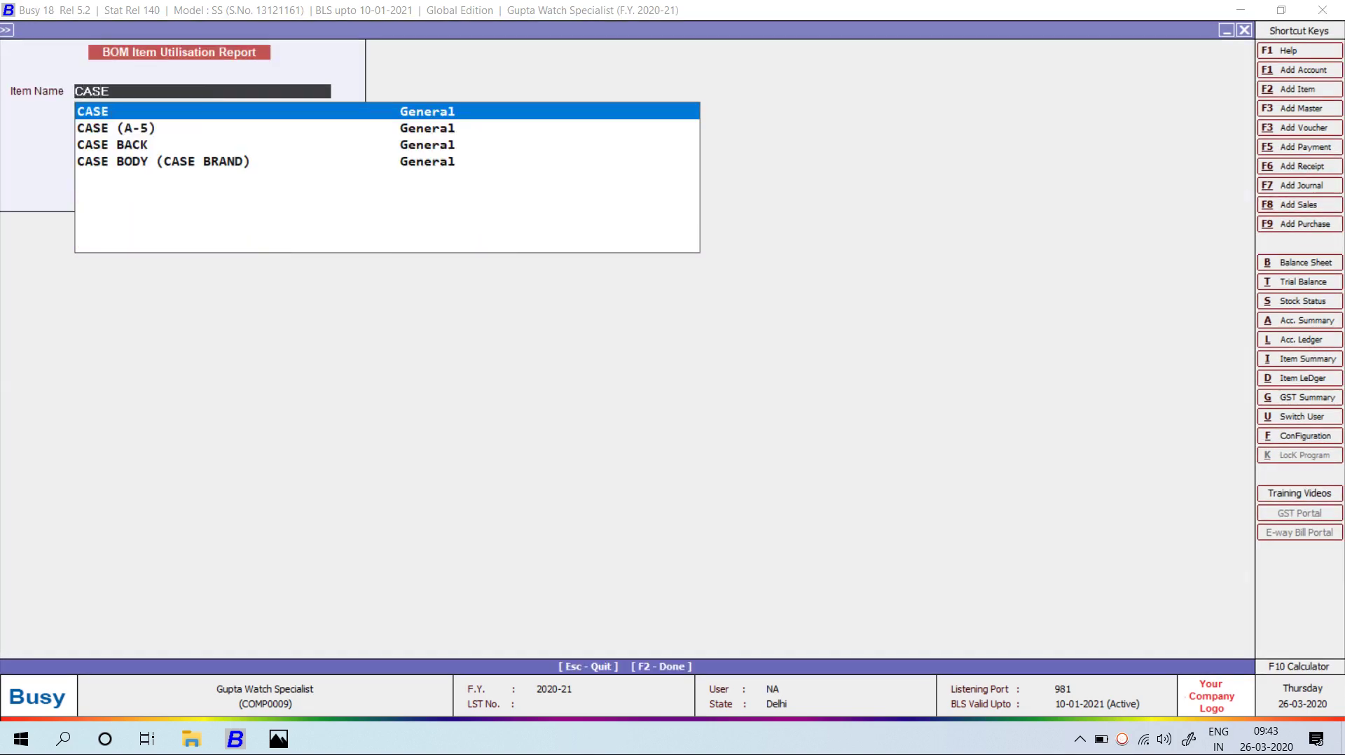
key(Return)
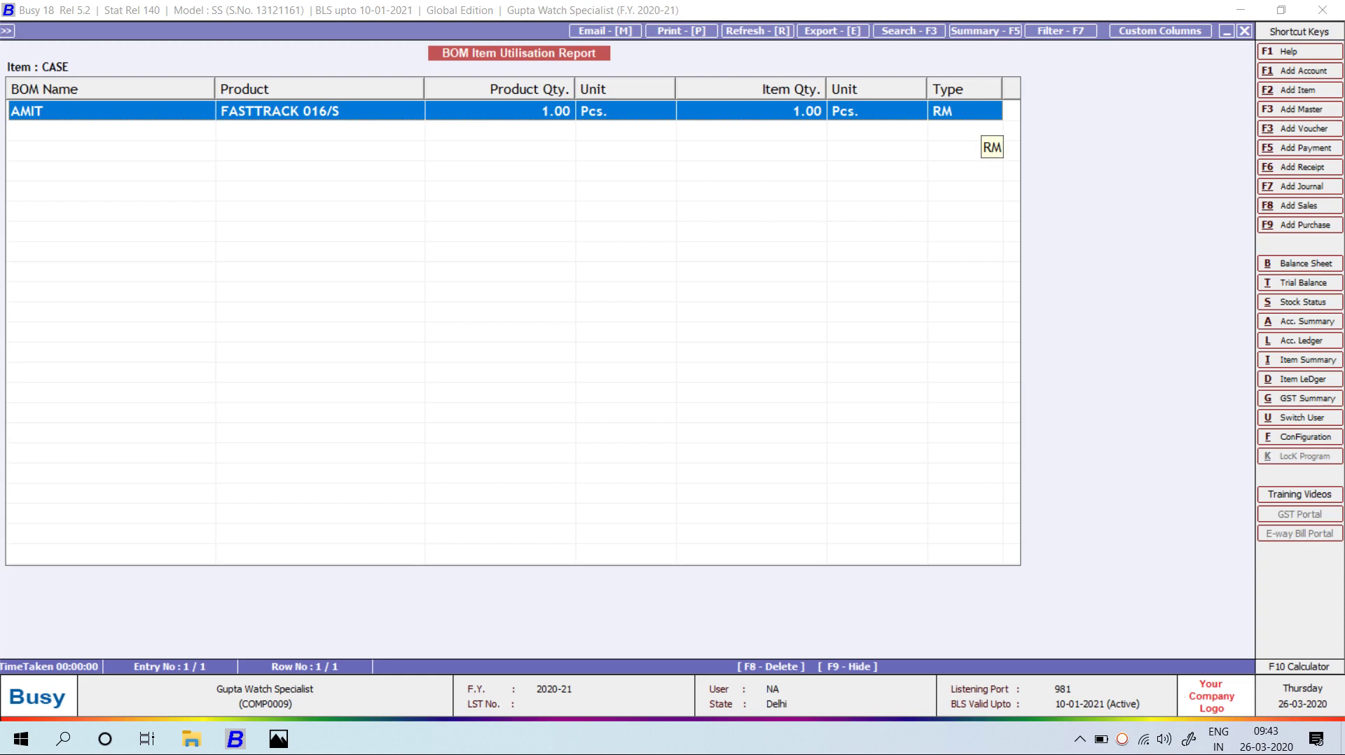
key(Escape)
key(Escape)
key(Escape)
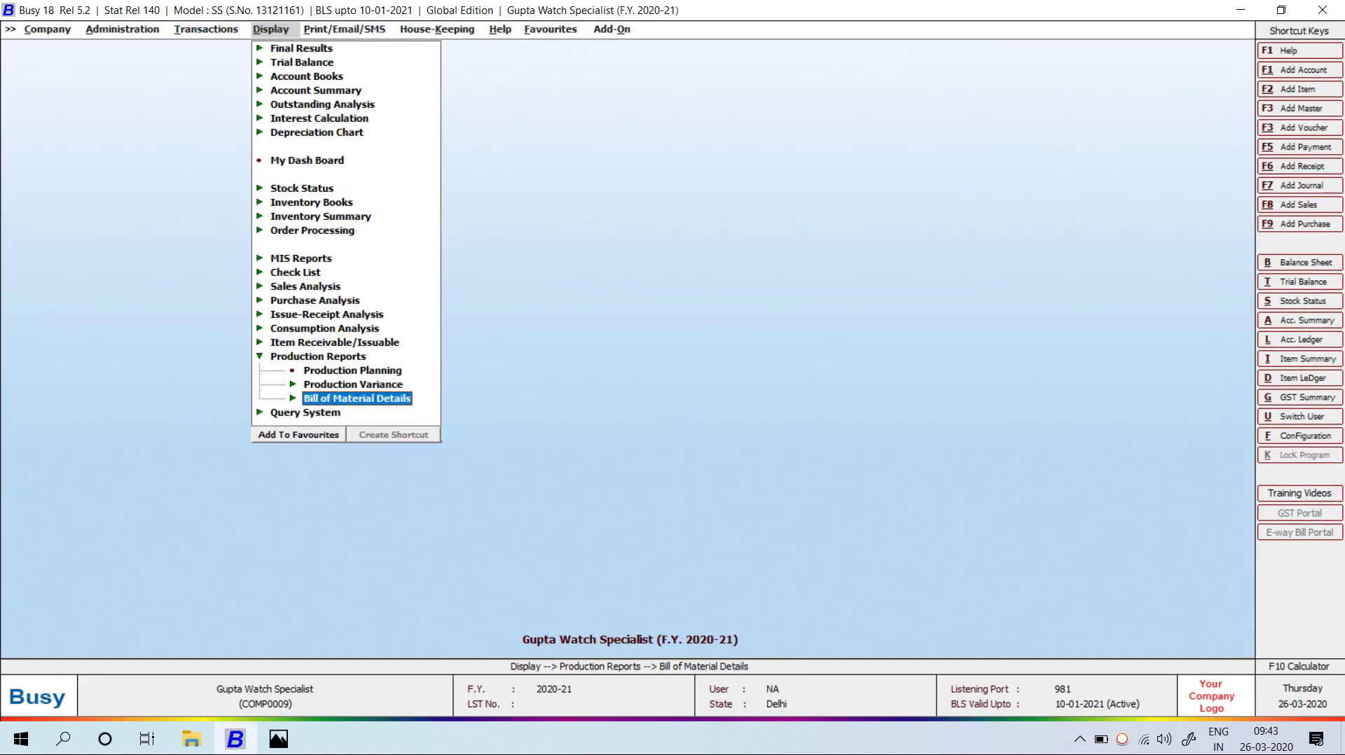
key(Escape)
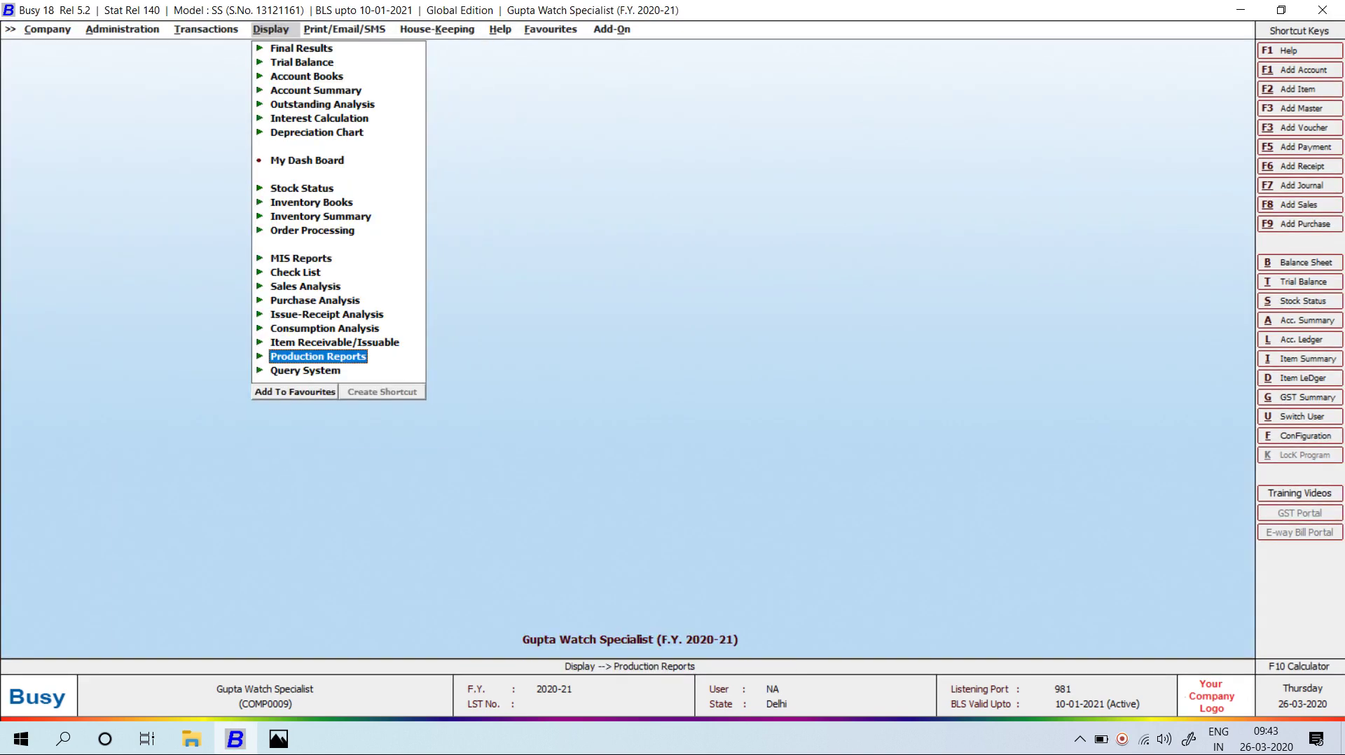
- Start a journal voucher in the Main series dated 18-04-2020 with JOB WORK as the debit account
key(Left)
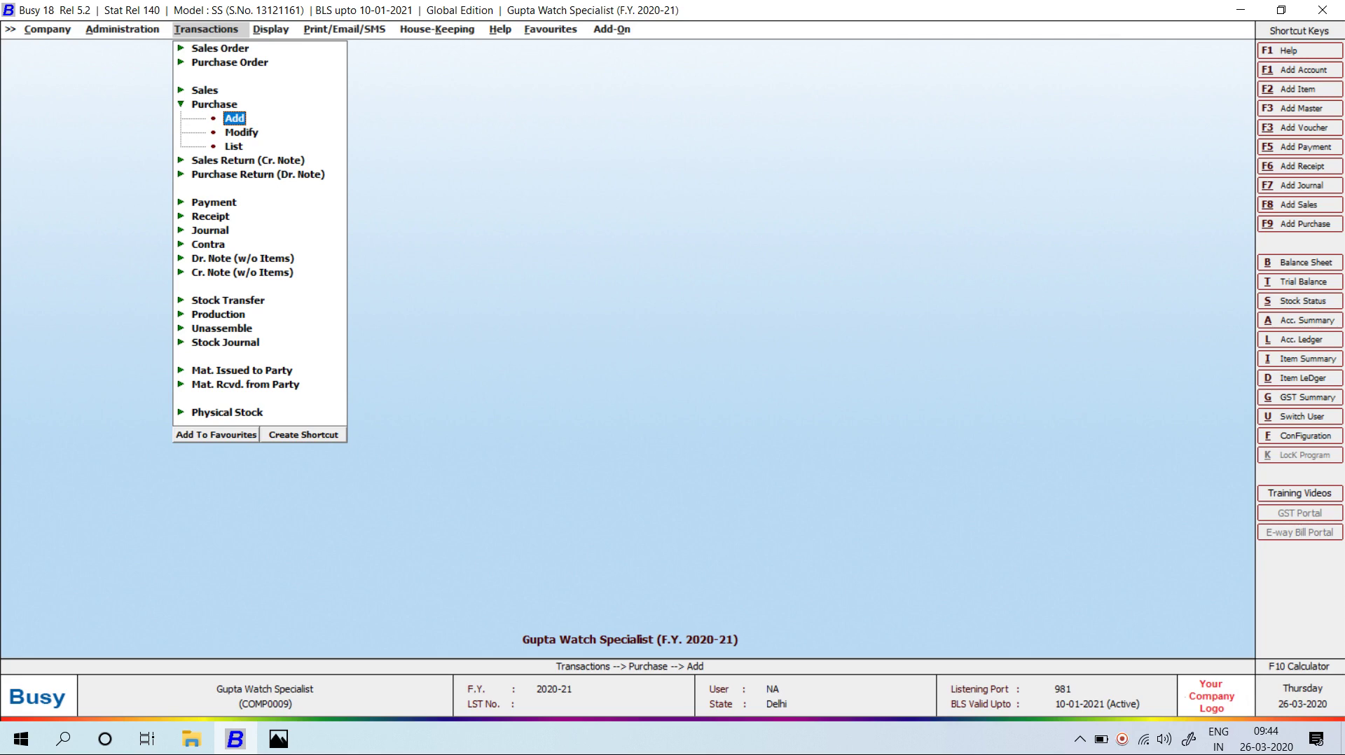
key(Left)
key(Down)
key(Down)
key(Down)
key(Down)
key(Down)
key(Right)
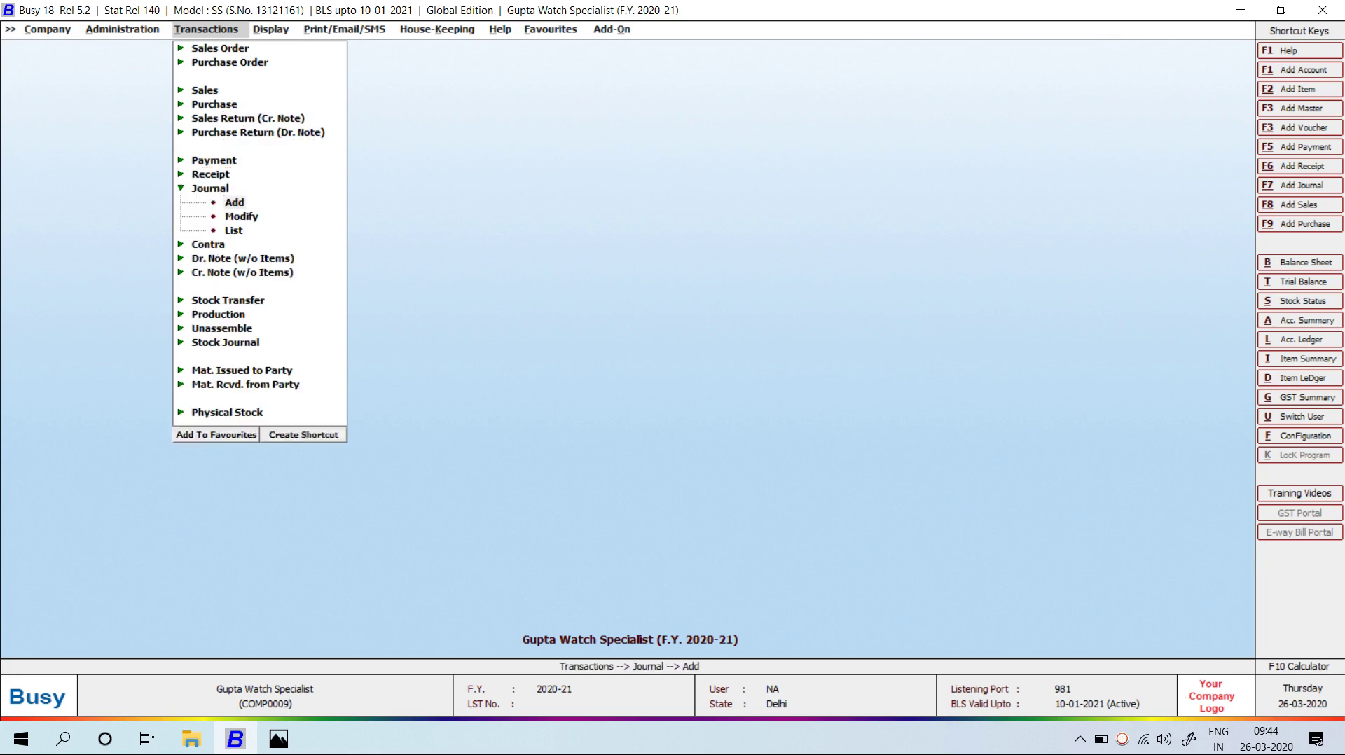
key(Return)
key(Return)
text(18)
key(Return)
text(j)
key(Return)
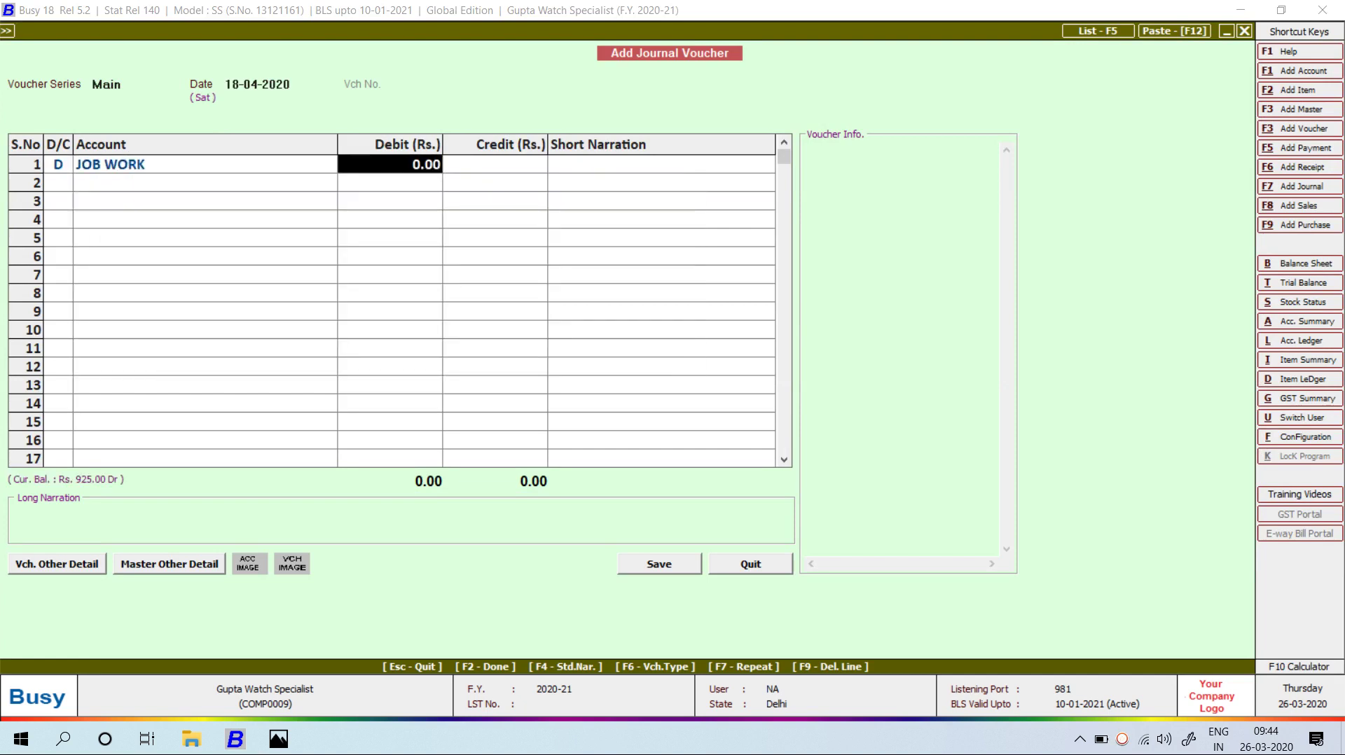
- Calculate 11*60 with the built-in calculator and enter 660.00 as the JOB WORK debit amount
key(F10)
text(11*)
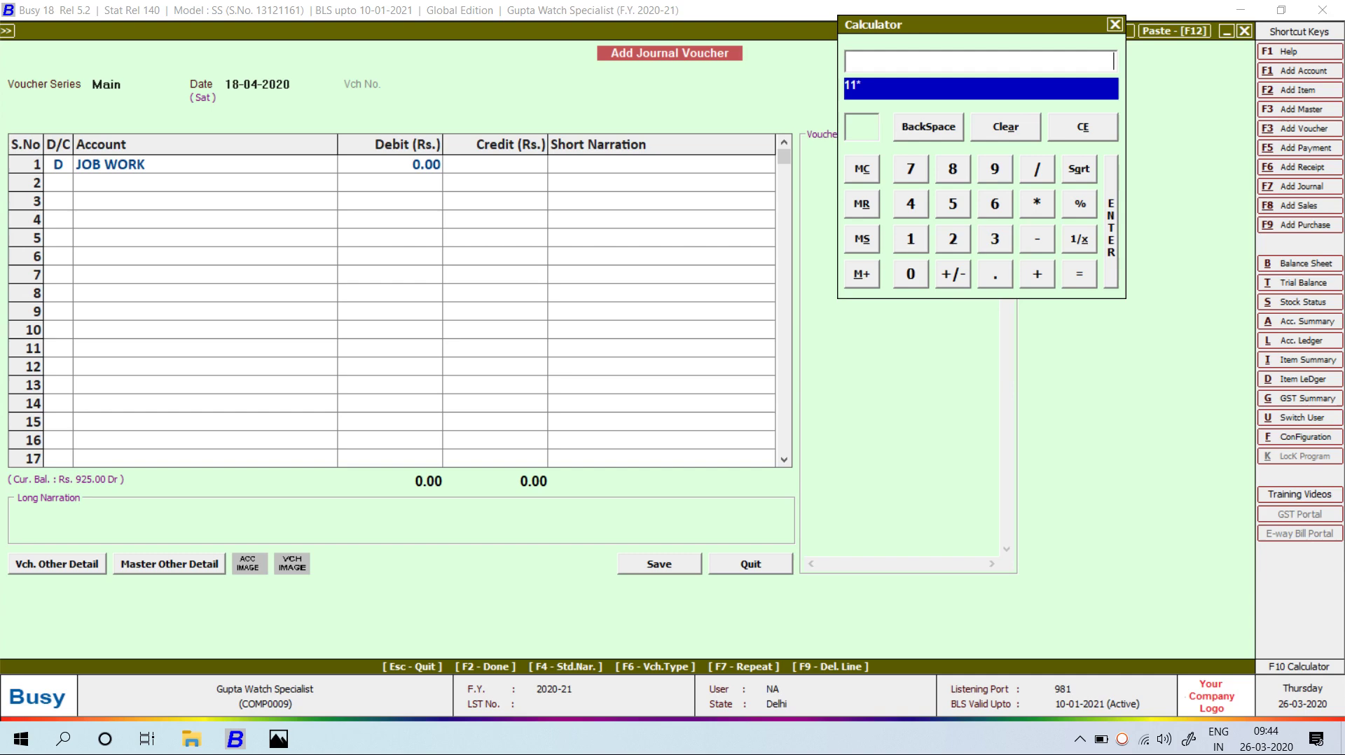
text(60)
key(Return)
key(Return)
key(Return)
key(Return)
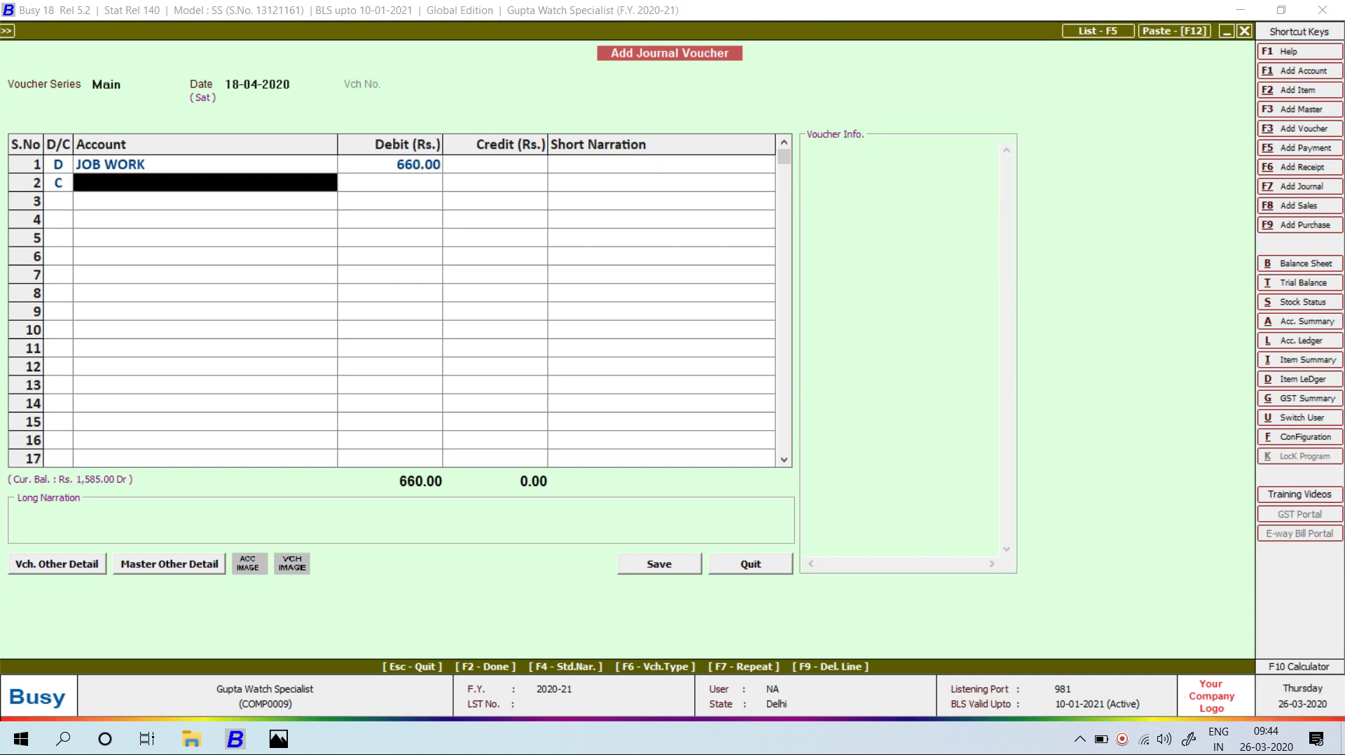
- Credit Cash with 660.00, save the journal voucher and quit journal entry
text(CAS)
key(Return)
key(Left)
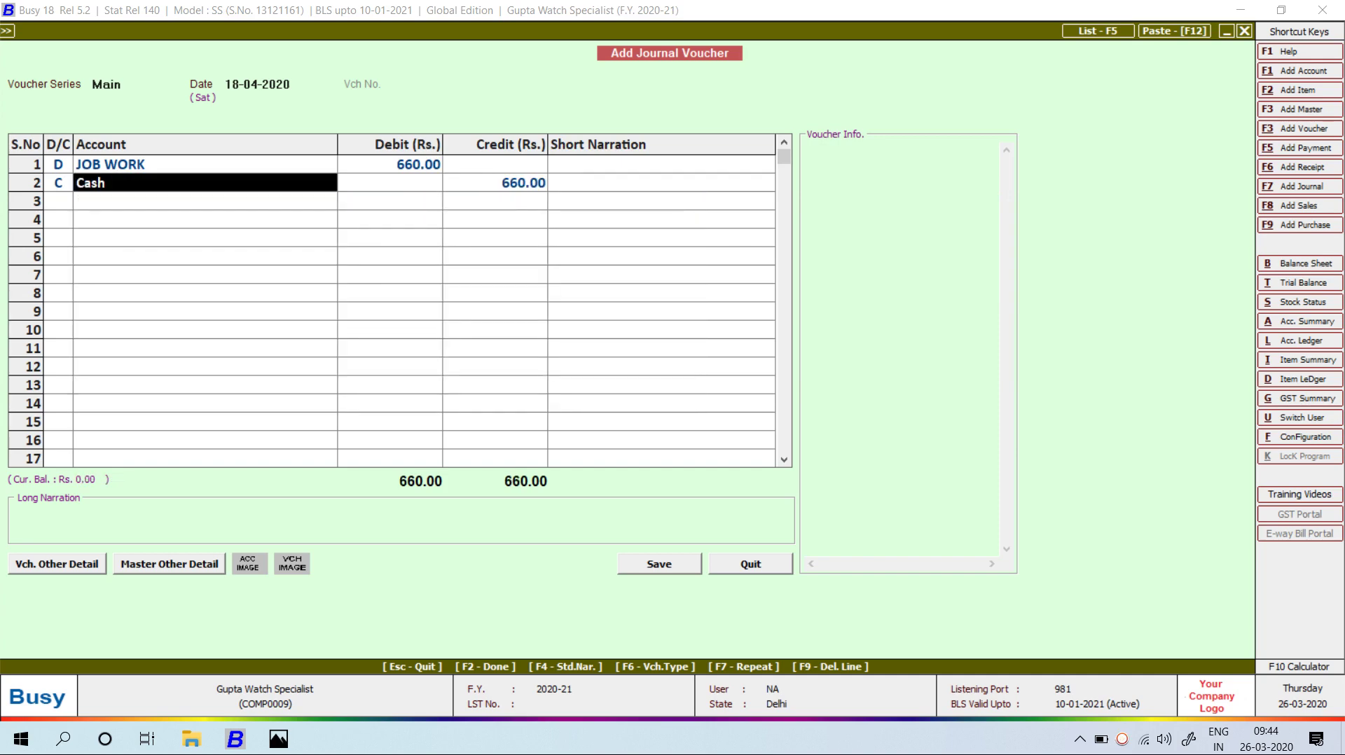
key(Return)
key(Return)
key(Return)
key(Return)
key(Return)
key(Left)
key(Return)
key(Return)
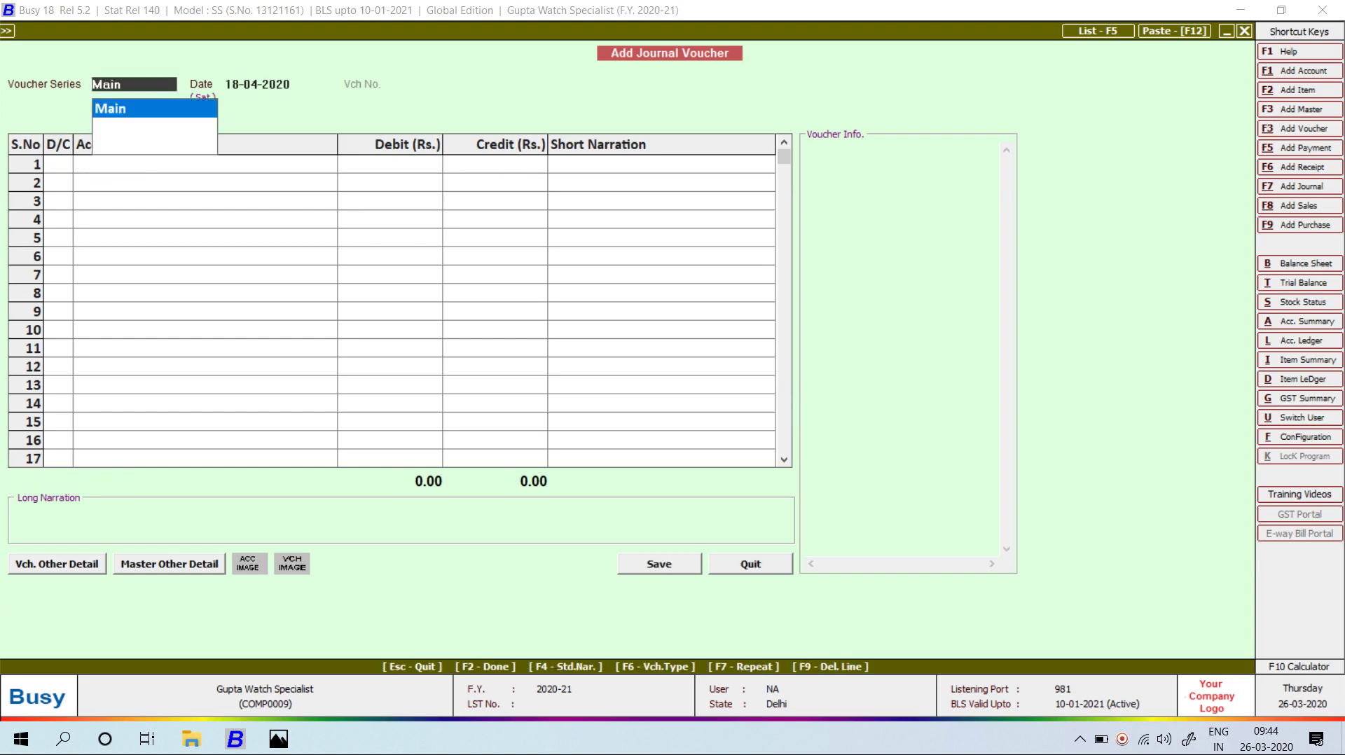
key(Escape)
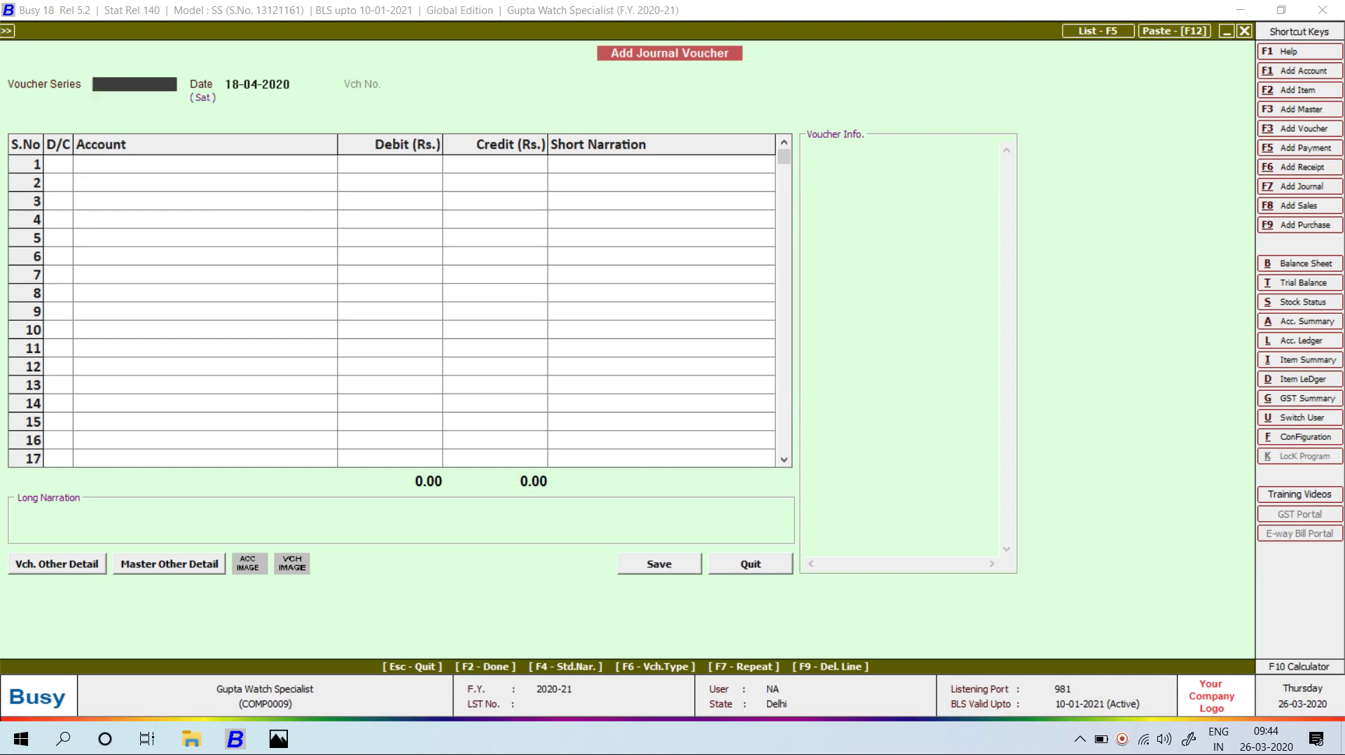
key(Escape)
key(Right)
key(Down)
key(Up)
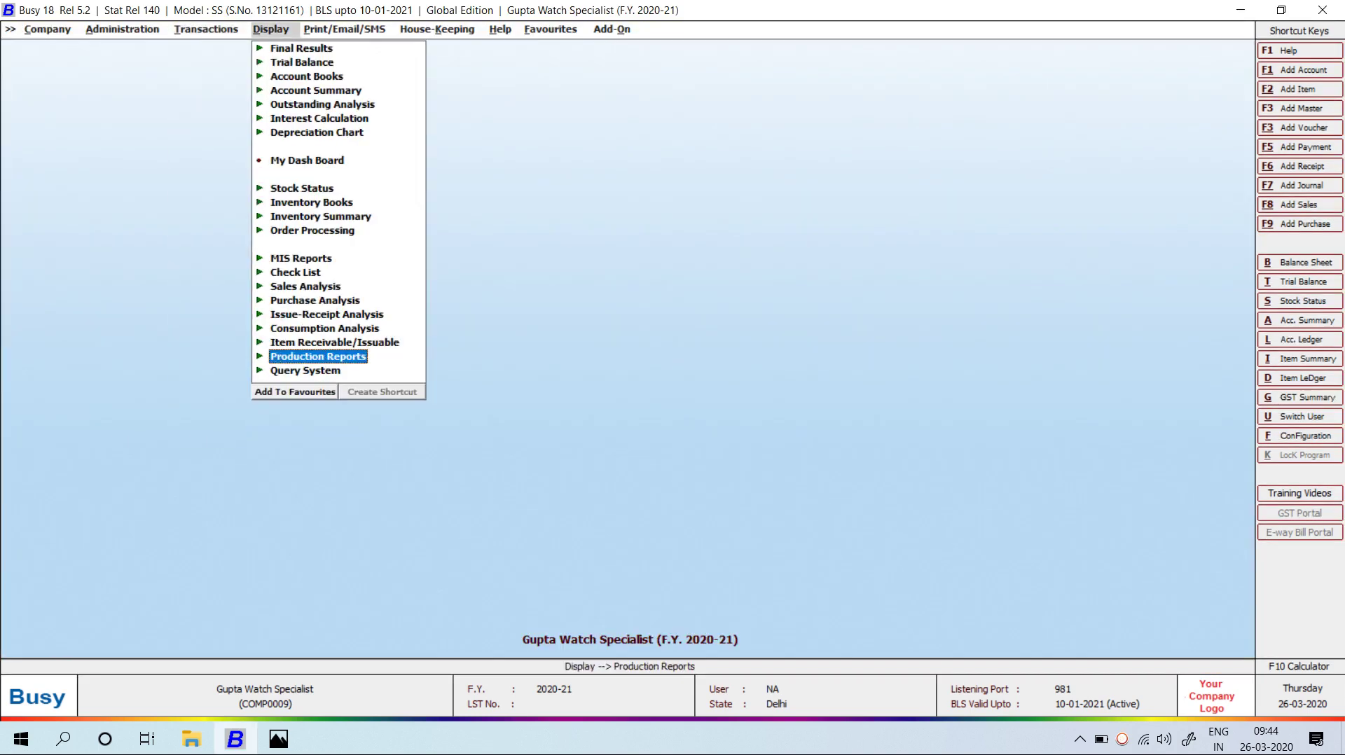
key(Escape)
key(Left)
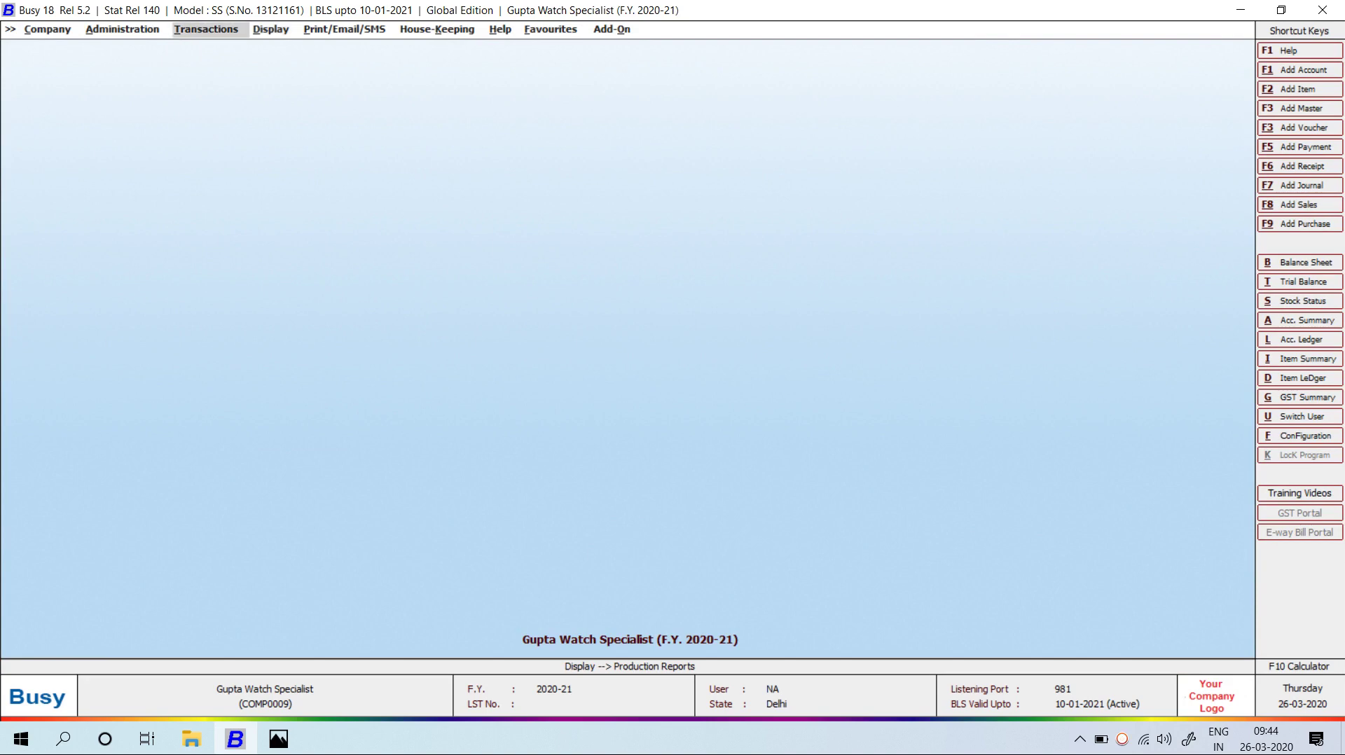
key(Down)
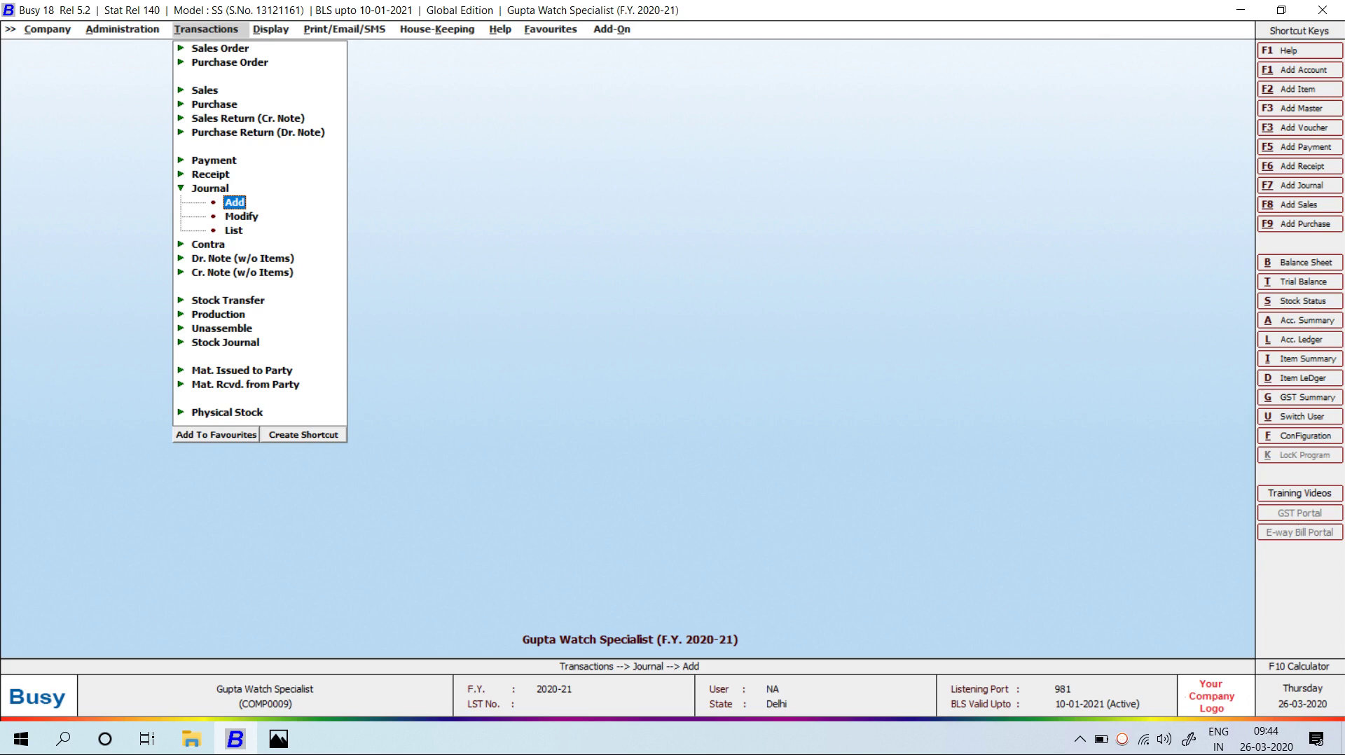
key(Left)
key(Right)
- Open the Account-wise Consolidated Summary report from Account Summary
key(Down)
key(Down)
key(Down)
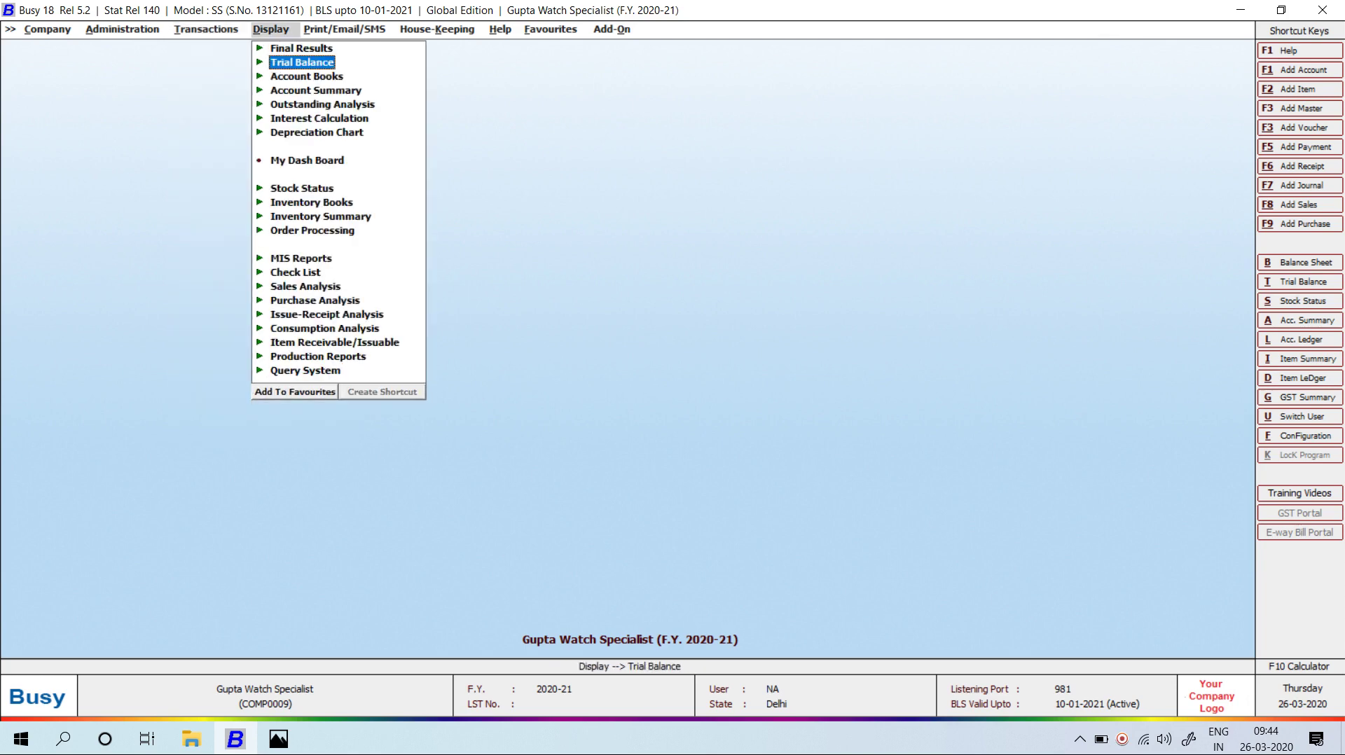
key(Down)
key(Right)
key(Left)
key(Down)
key(Right)
key(Down)
key(Down)
key(Down)
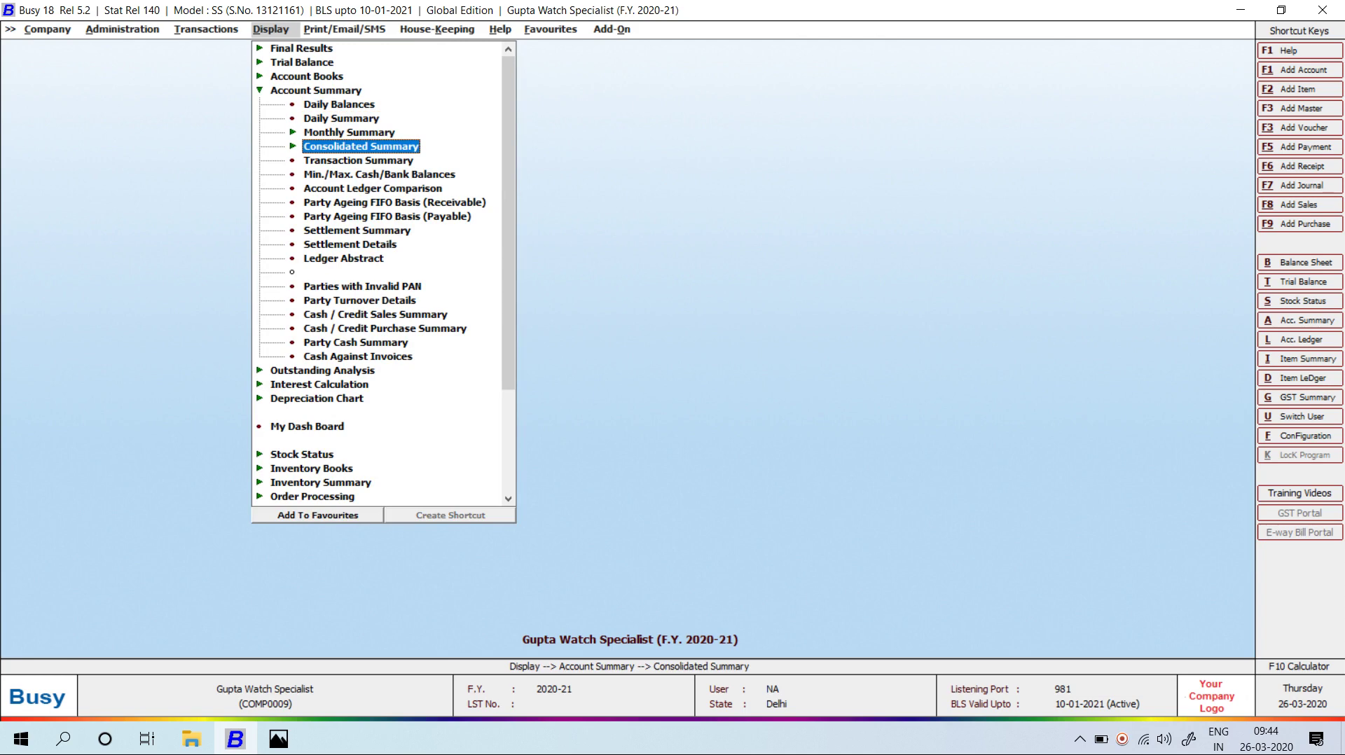
key(Right)
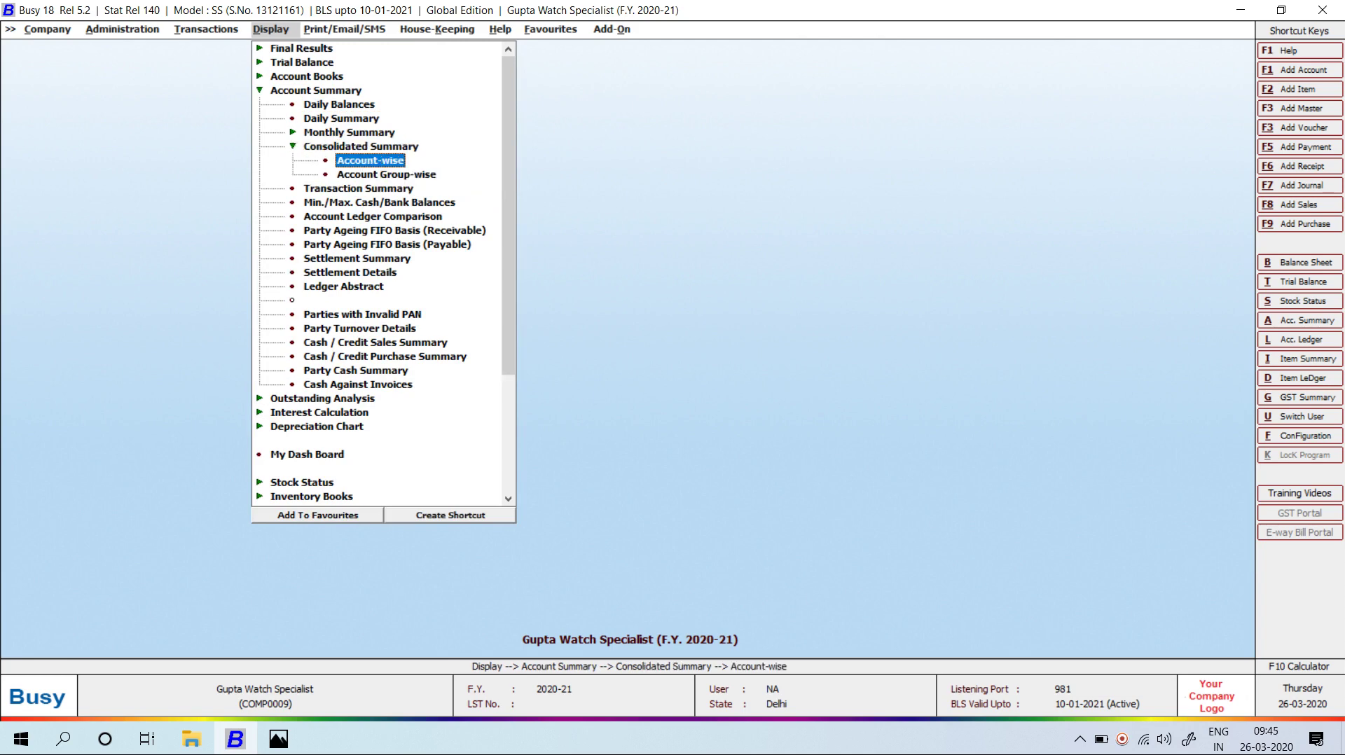
key(Return)
key(Right)
key(Escape)
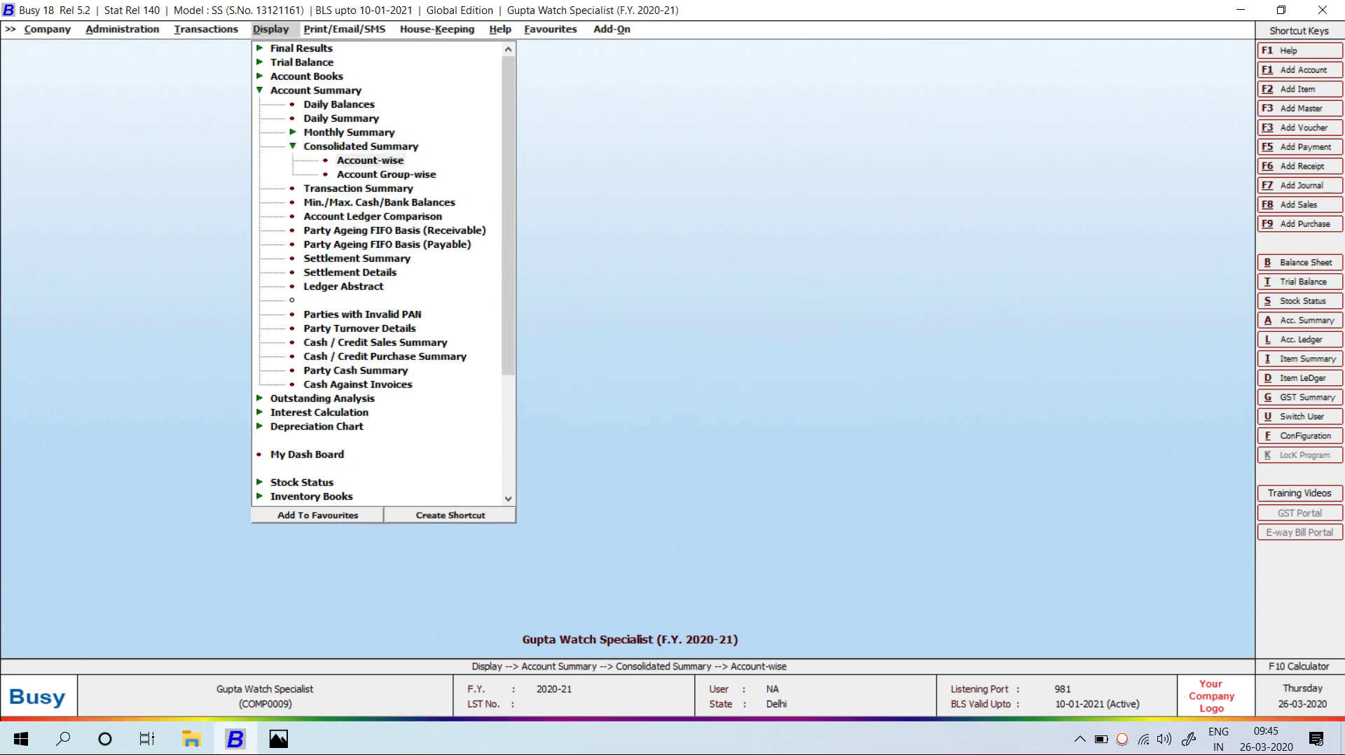
- Generate the Consolidated Summary for the Sundry Debtors group from 01-04-2020 to 22-04-2020, and return to the report options
text(sun)
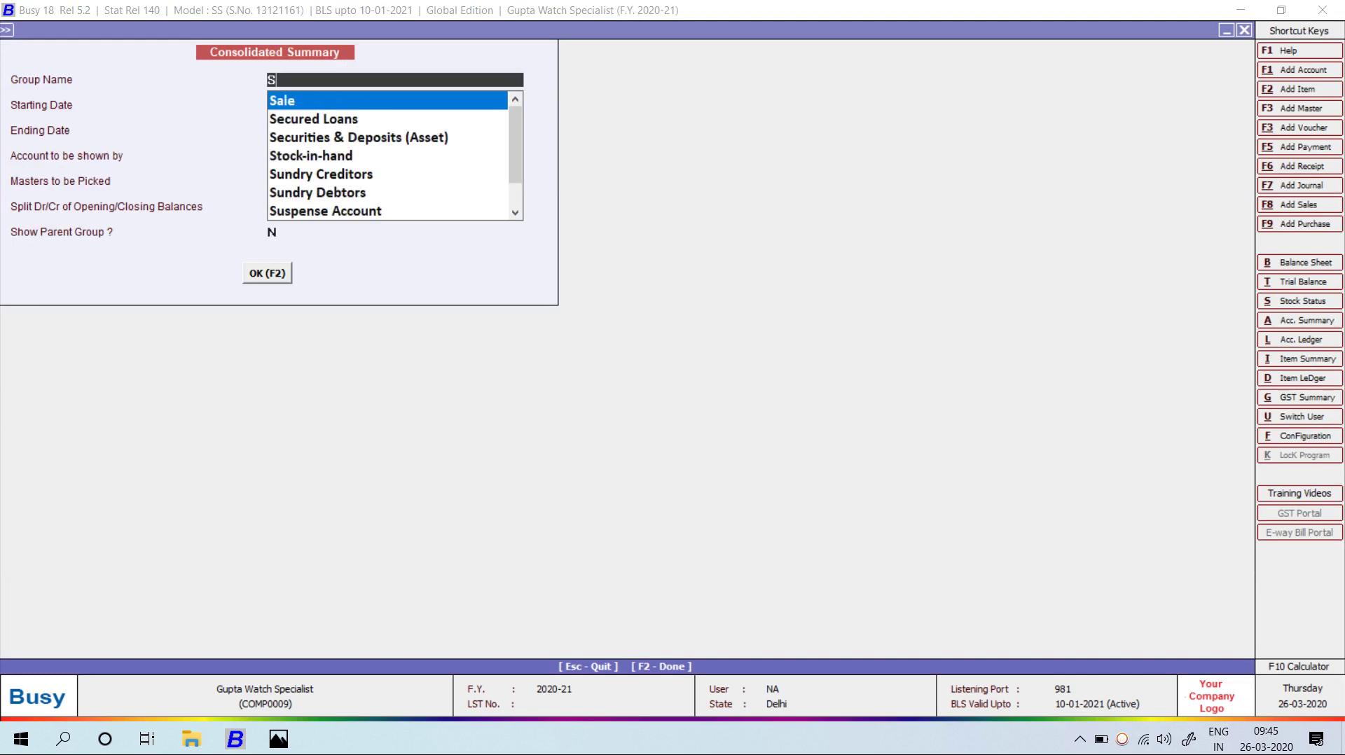
key(Down)
key(Return)
key(F2)
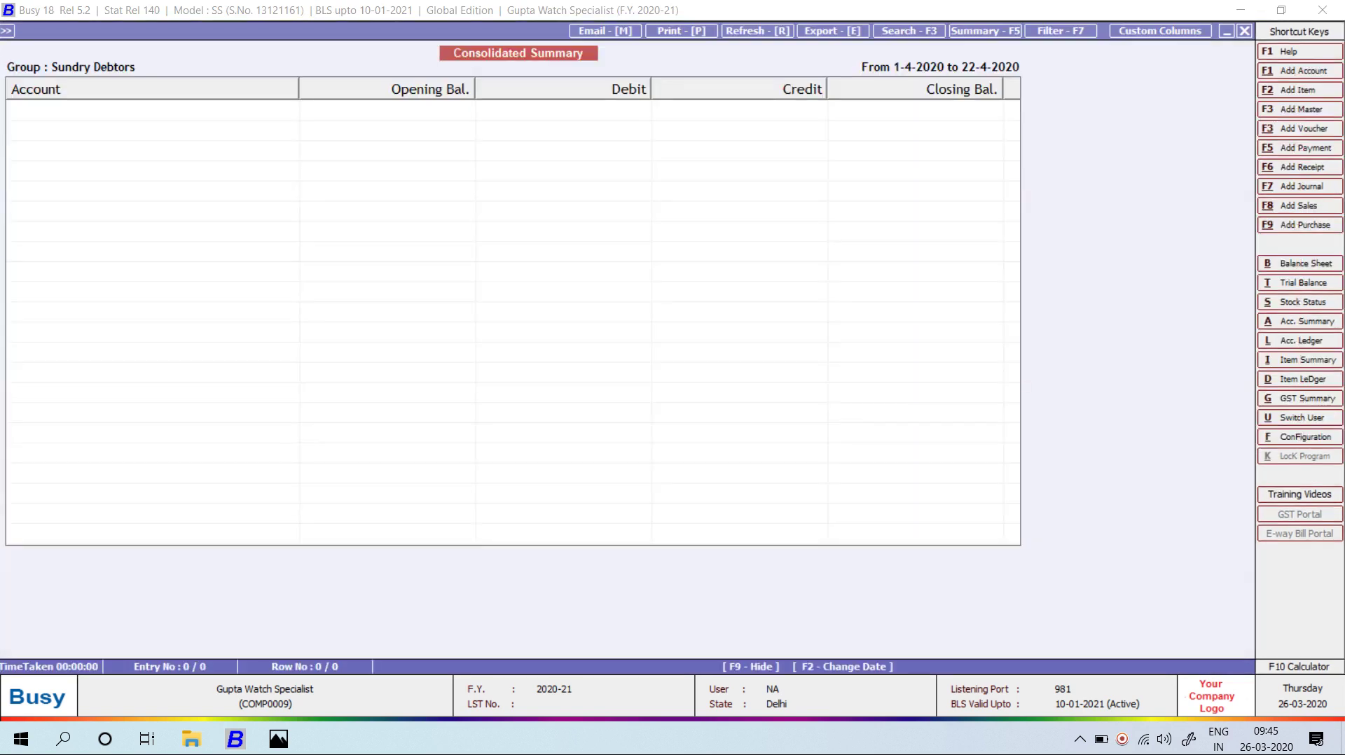
key(Escape)
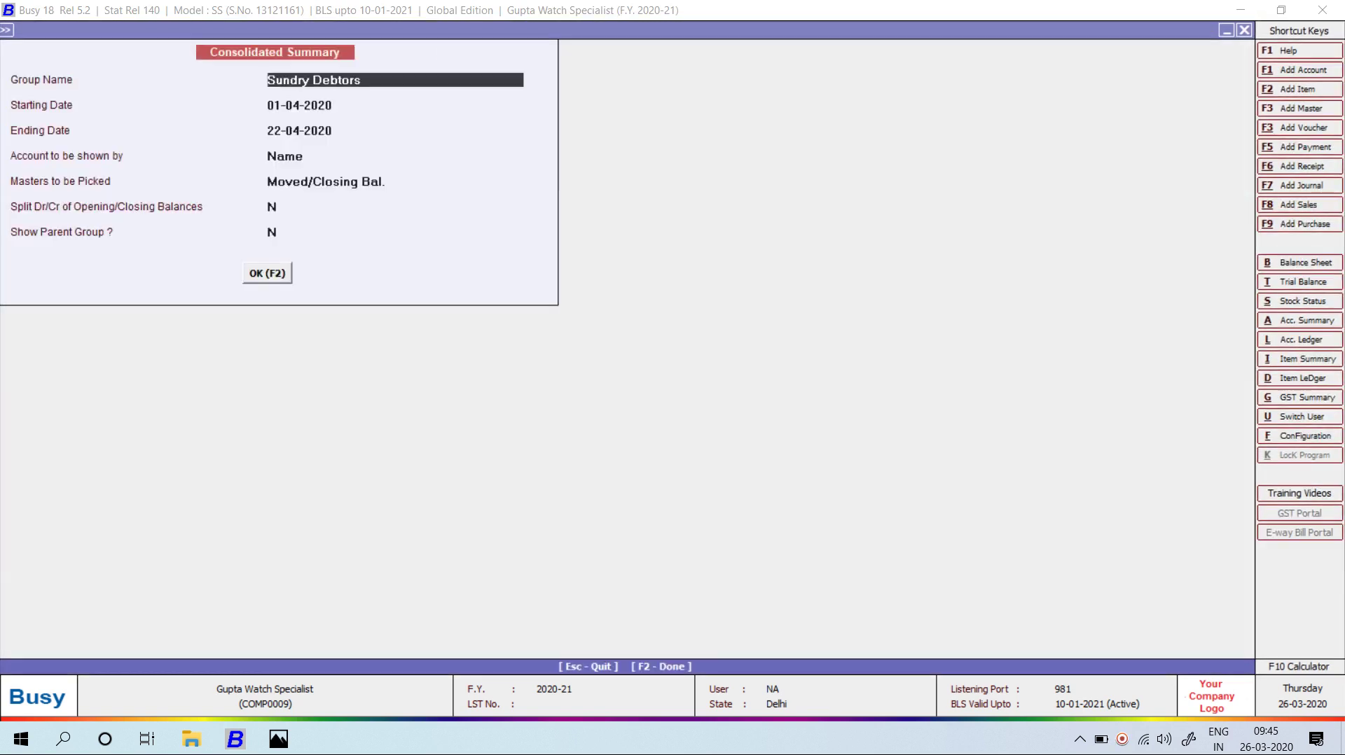
- Quit the Consolidated Summary report options and back out of the Account Summary reports
key(Escape)
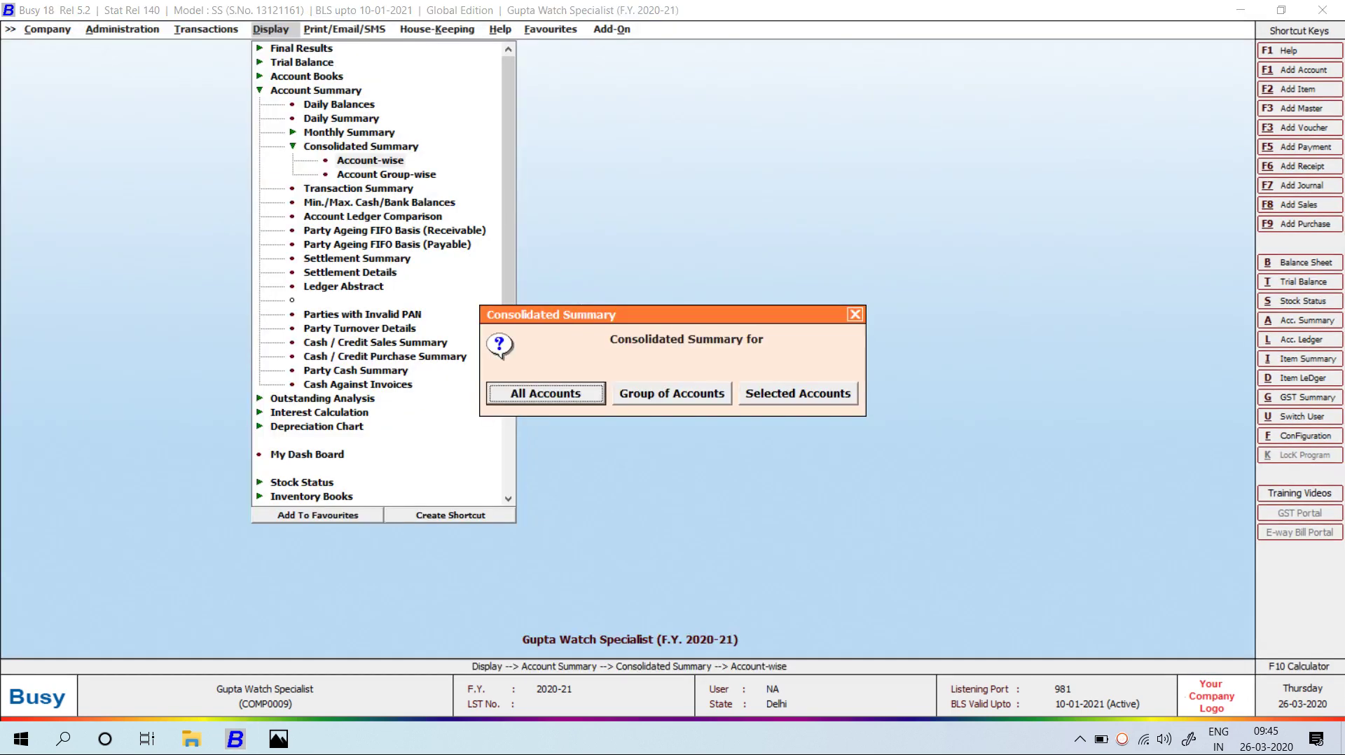
key(Escape)
key(Return)
key(Return)
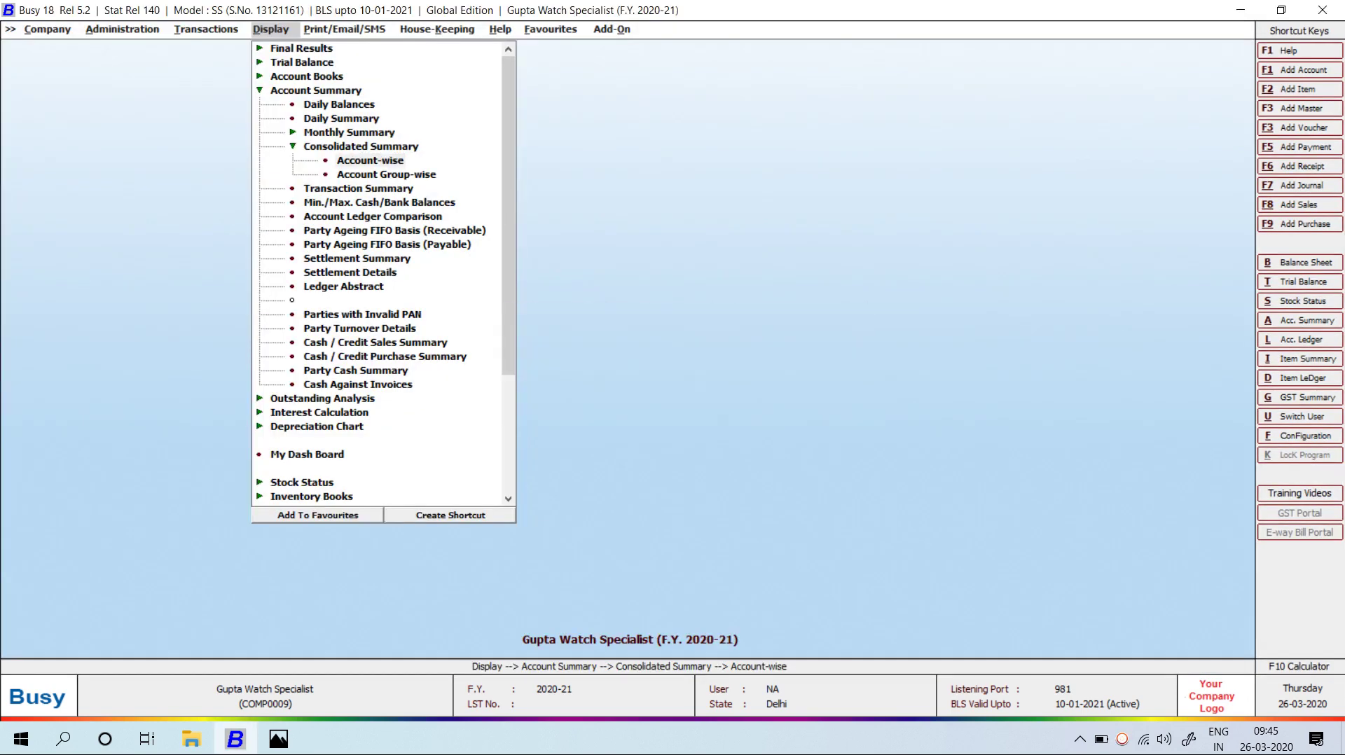
key(Escape)
key(Escape)
key(Escape)
key(Escape)
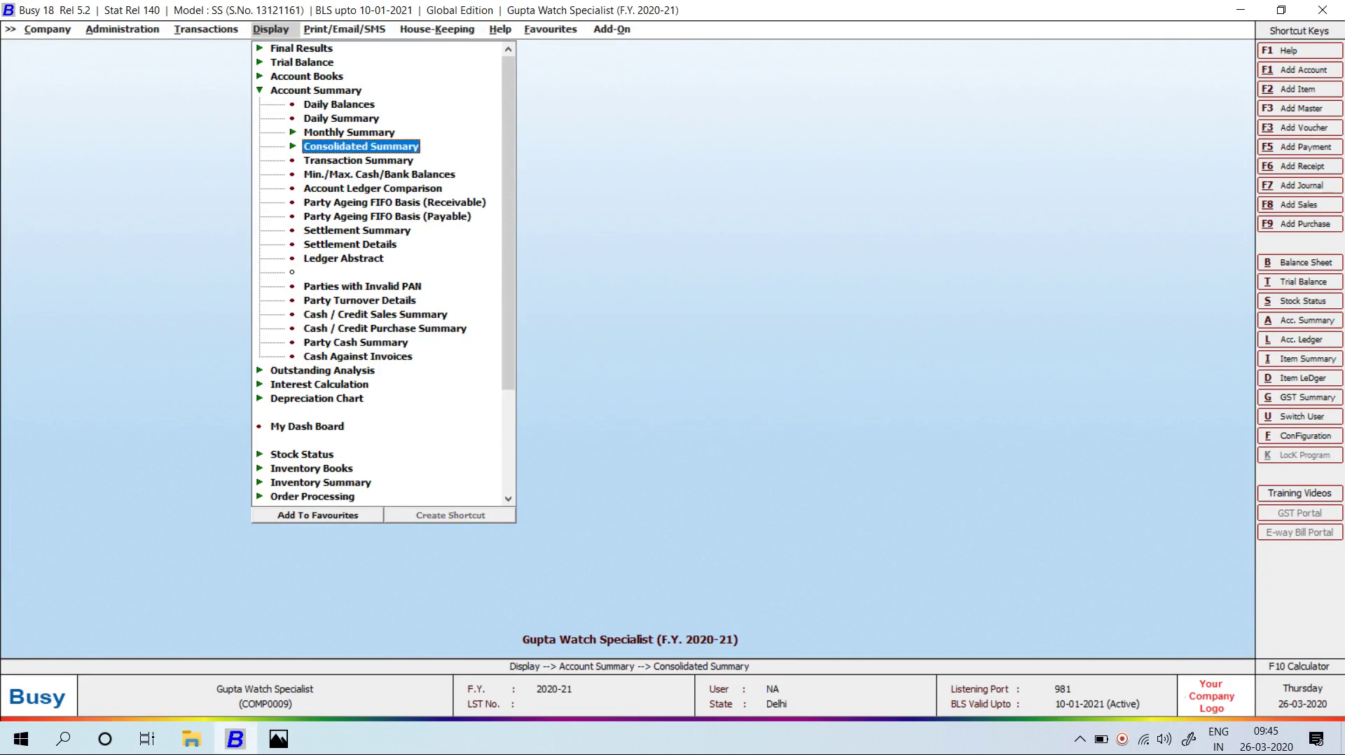
key(Down)
key(Down)
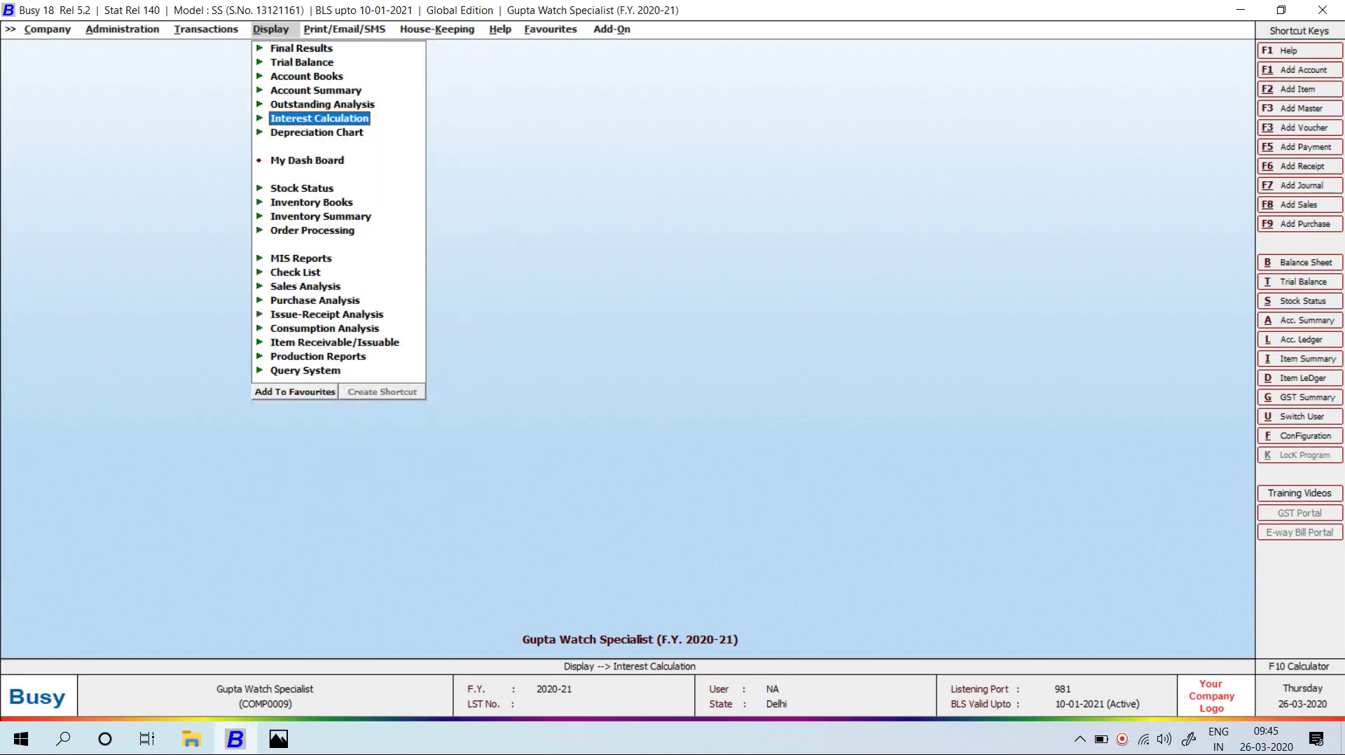
key(Up)
key(Down)
key(Down)
key(Down)
key(Down)
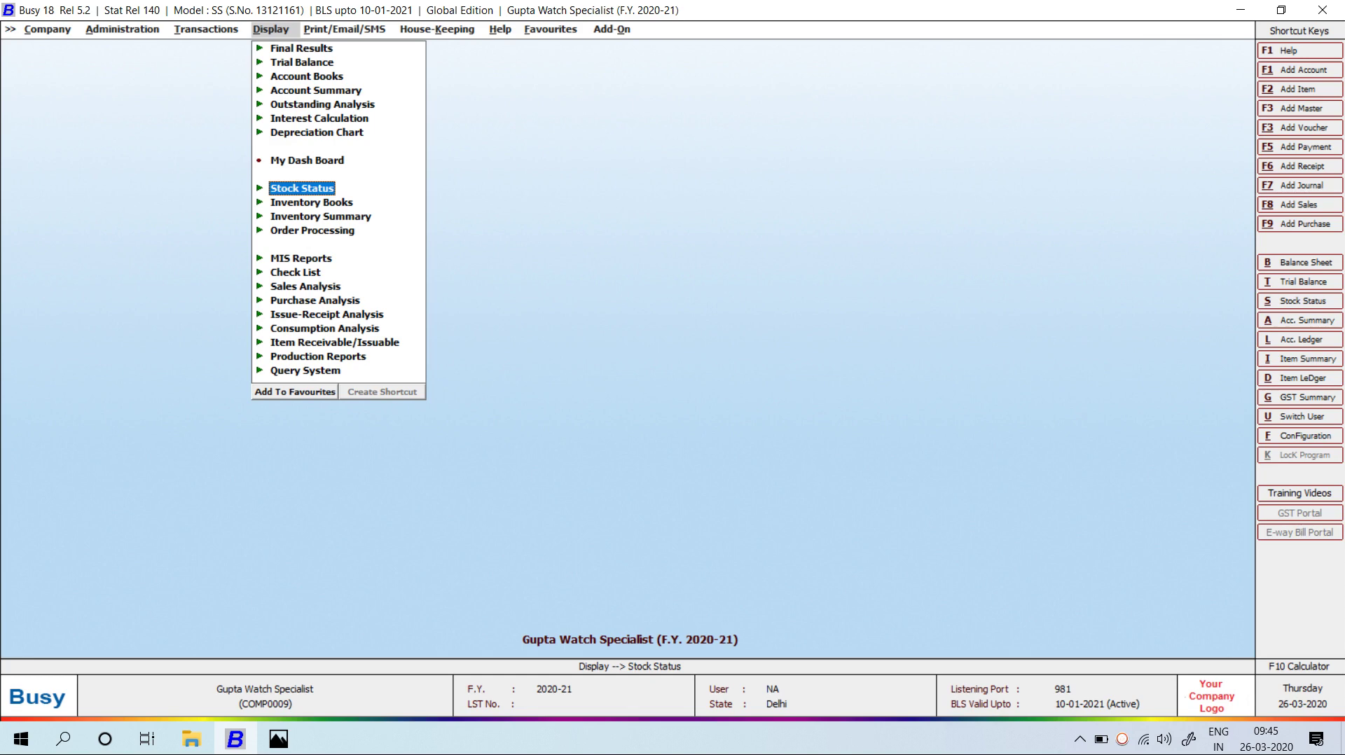
key(Left)
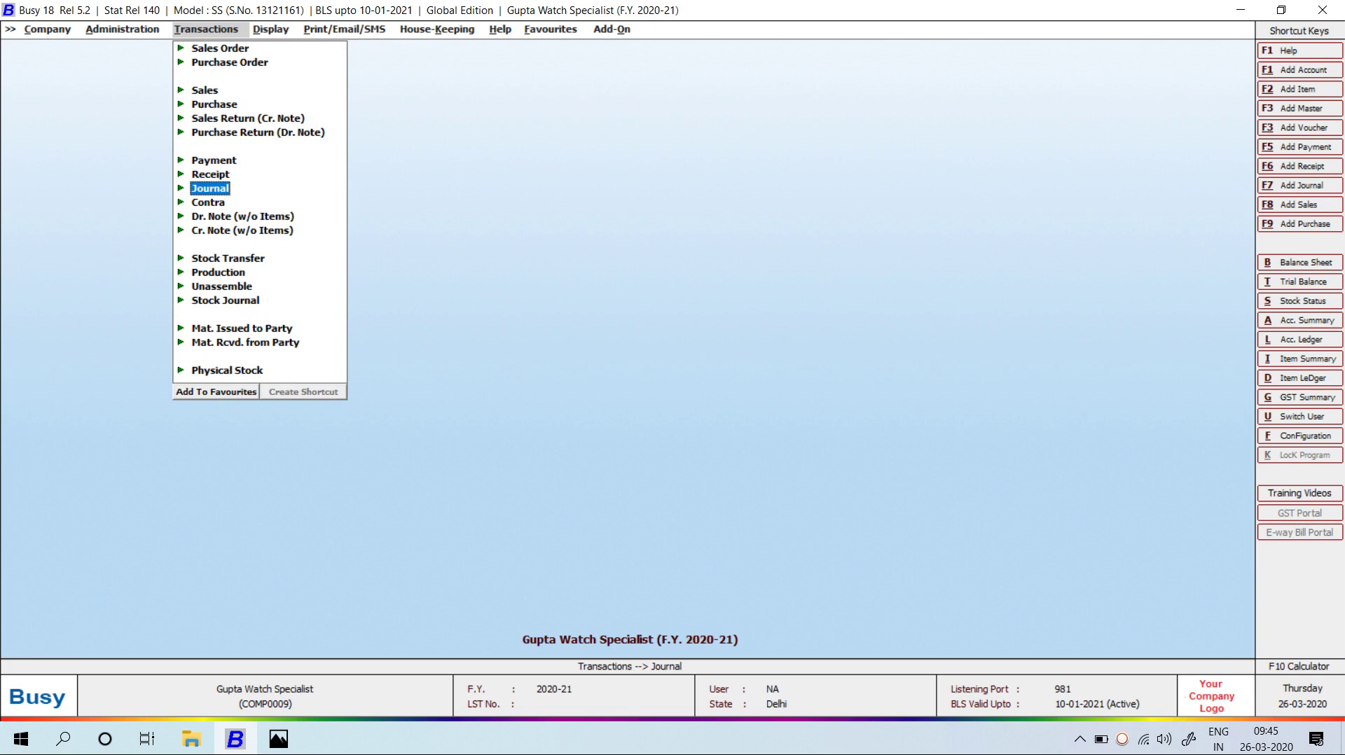
- Minimize all open windows to show the Windows desktop
key(super+d)
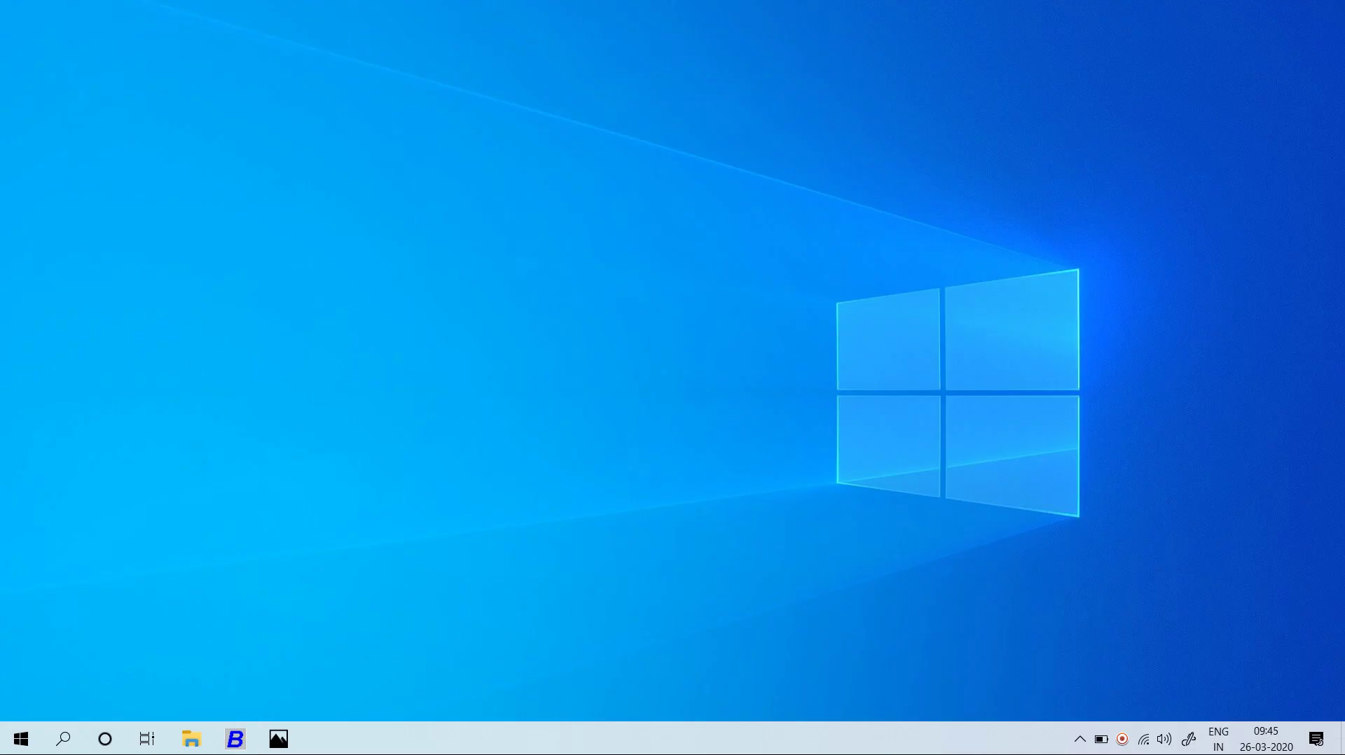